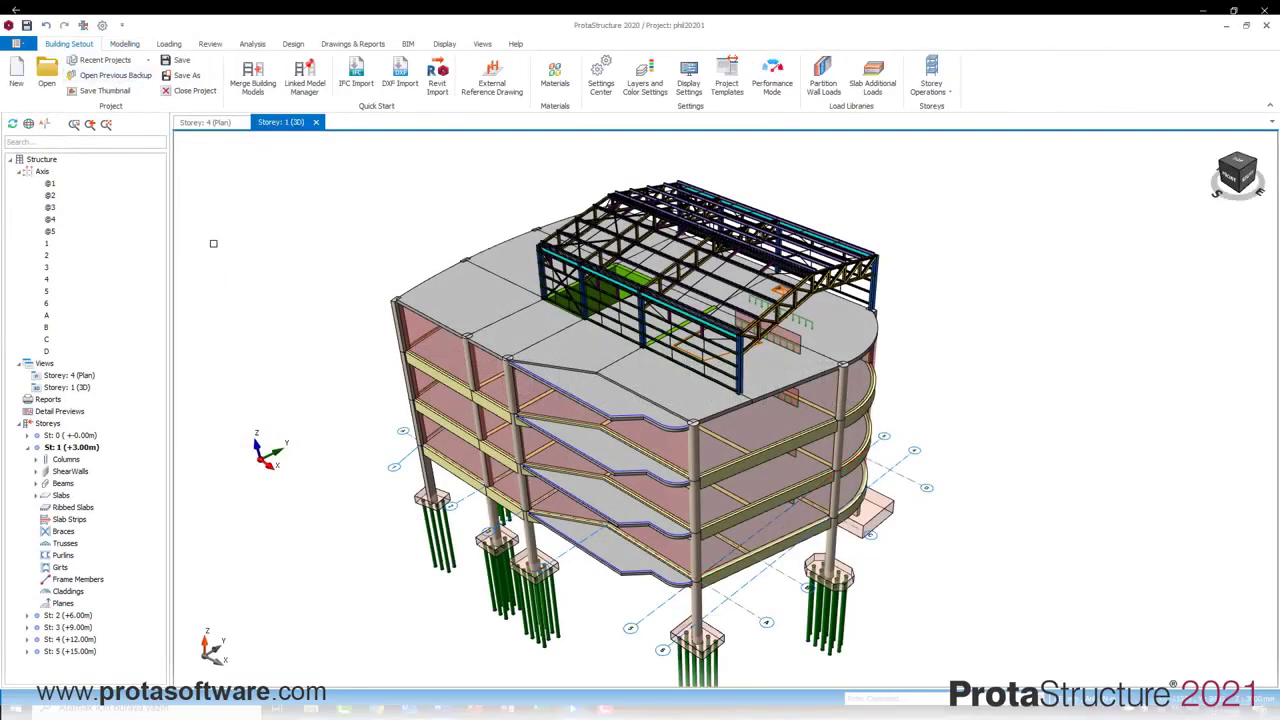
Try the column, polyline edge, beam and steel truss tools on the Modelling tab
{"action": "left_click", "coordinate": [124, 45]}
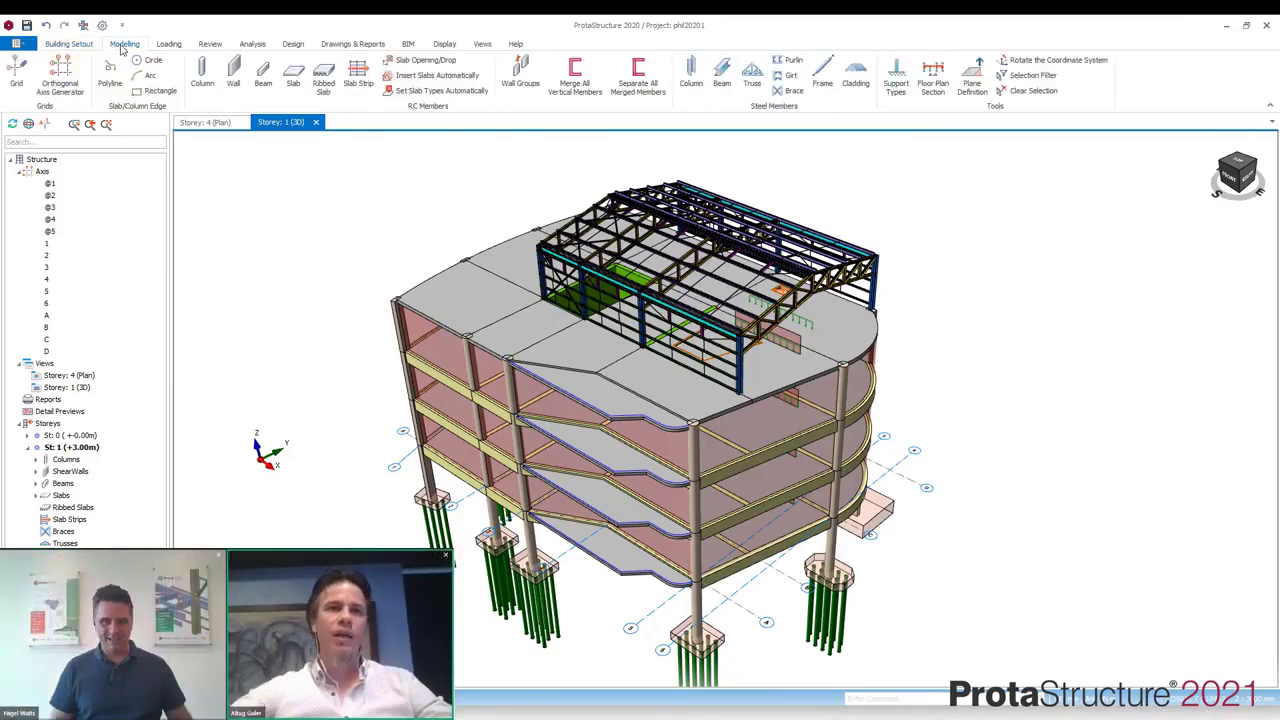
{"action": "left_click", "coordinate": [195, 78]}
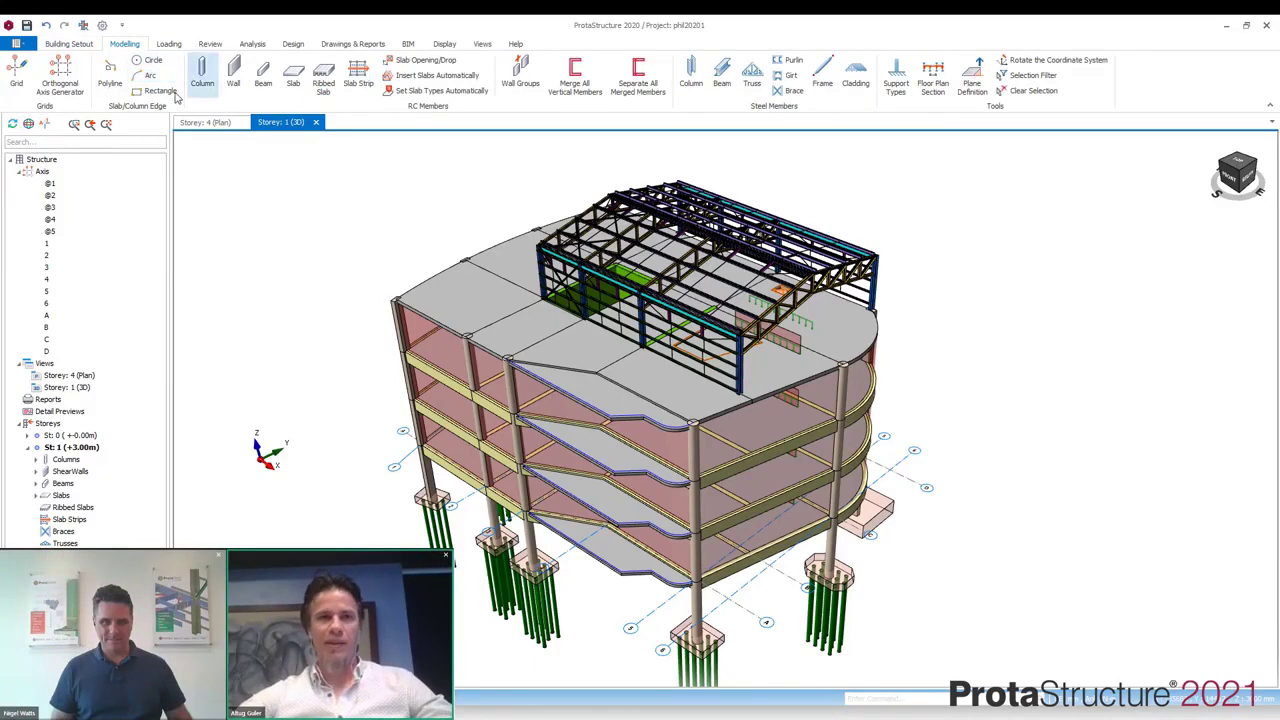
{"action": "left_click", "coordinate": [112, 100]}
{"action": "key", "text": "Escape"}
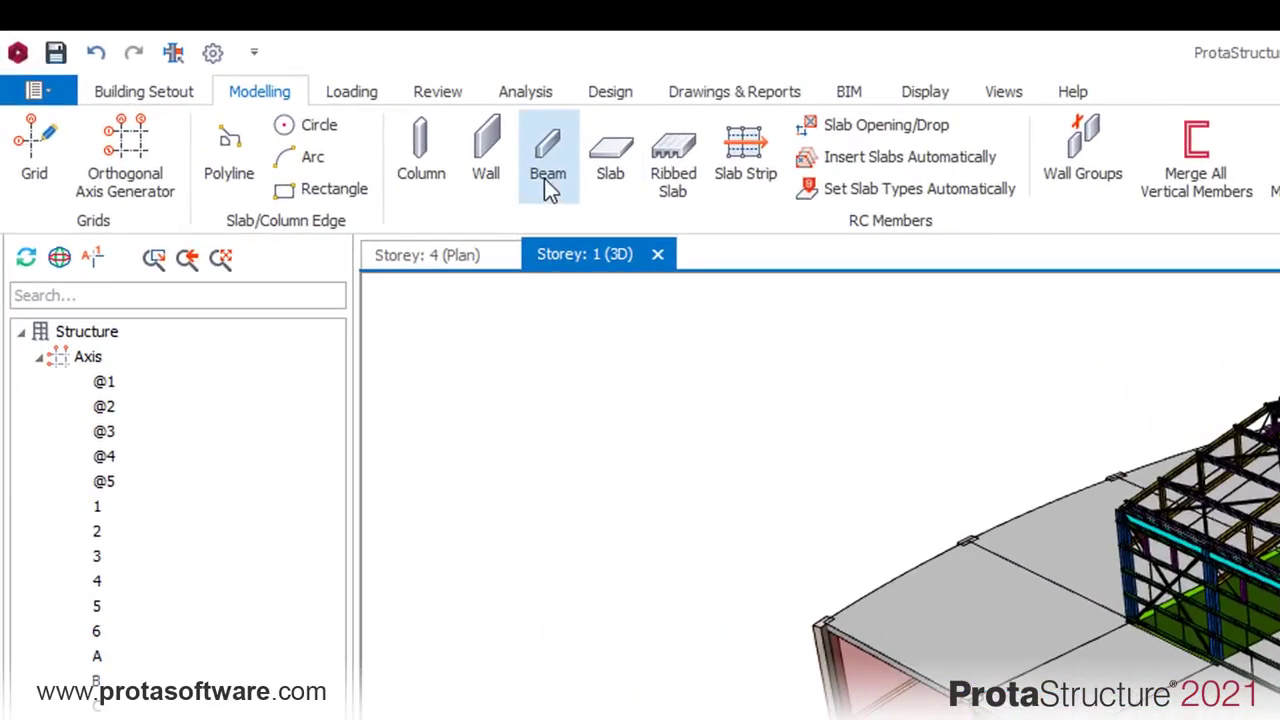
{"action": "left_click", "coordinate": [263, 85]}
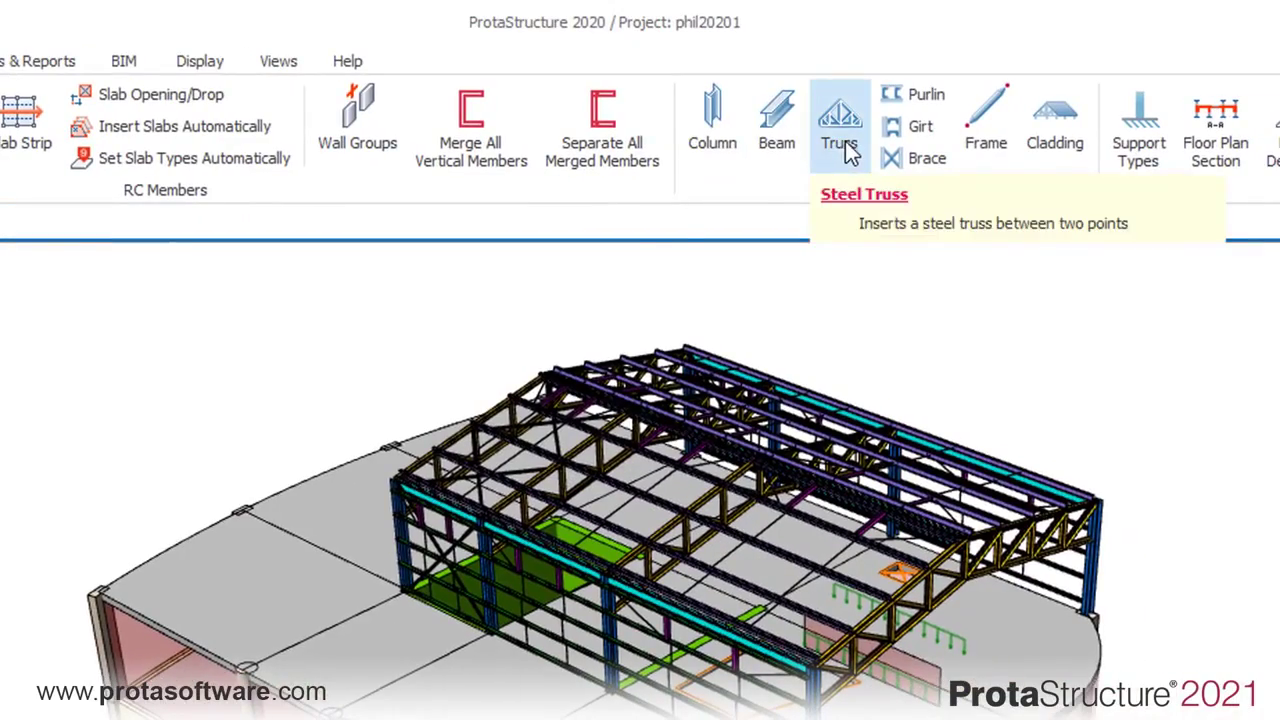
{"action": "left_click", "coordinate": [845, 145]}
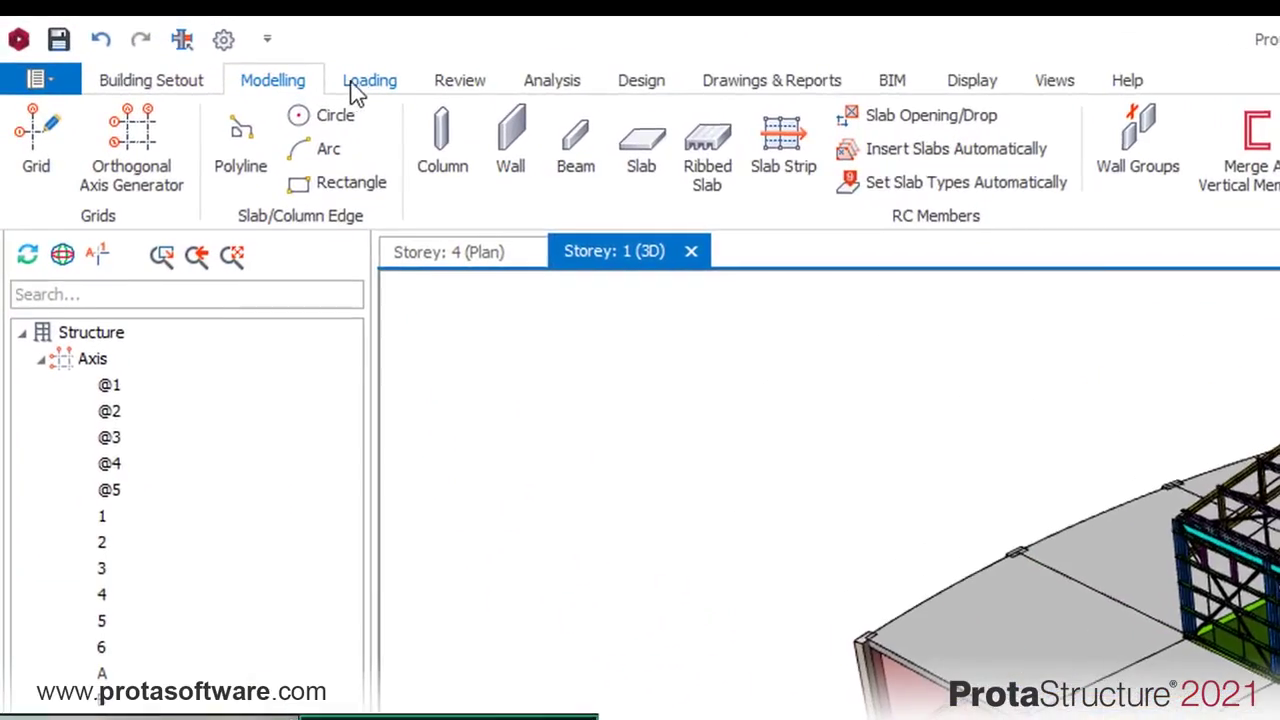
Tour the Loading, Analysis, Design, Drawings & Reports, BIM and Building Setout tabs, ending on Modelling
{"action": "left_click", "coordinate": [168, 36]}
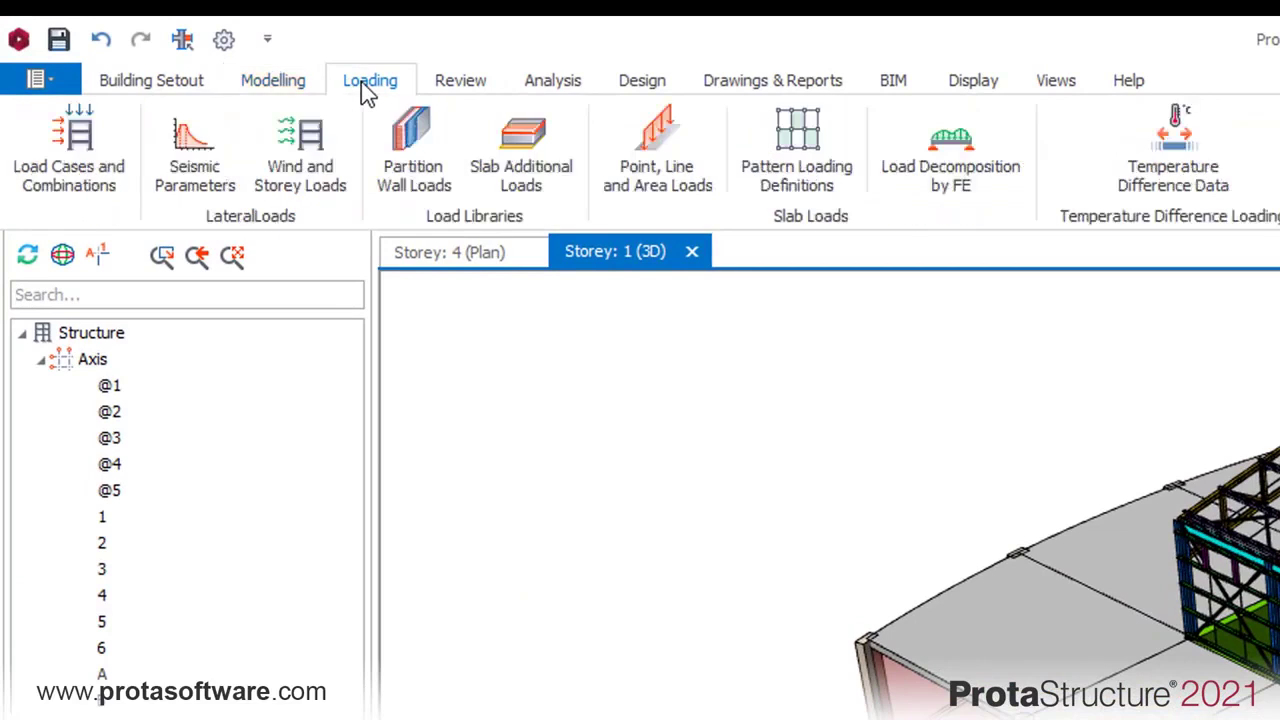
{"action": "left_click", "coordinate": [537, 86]}
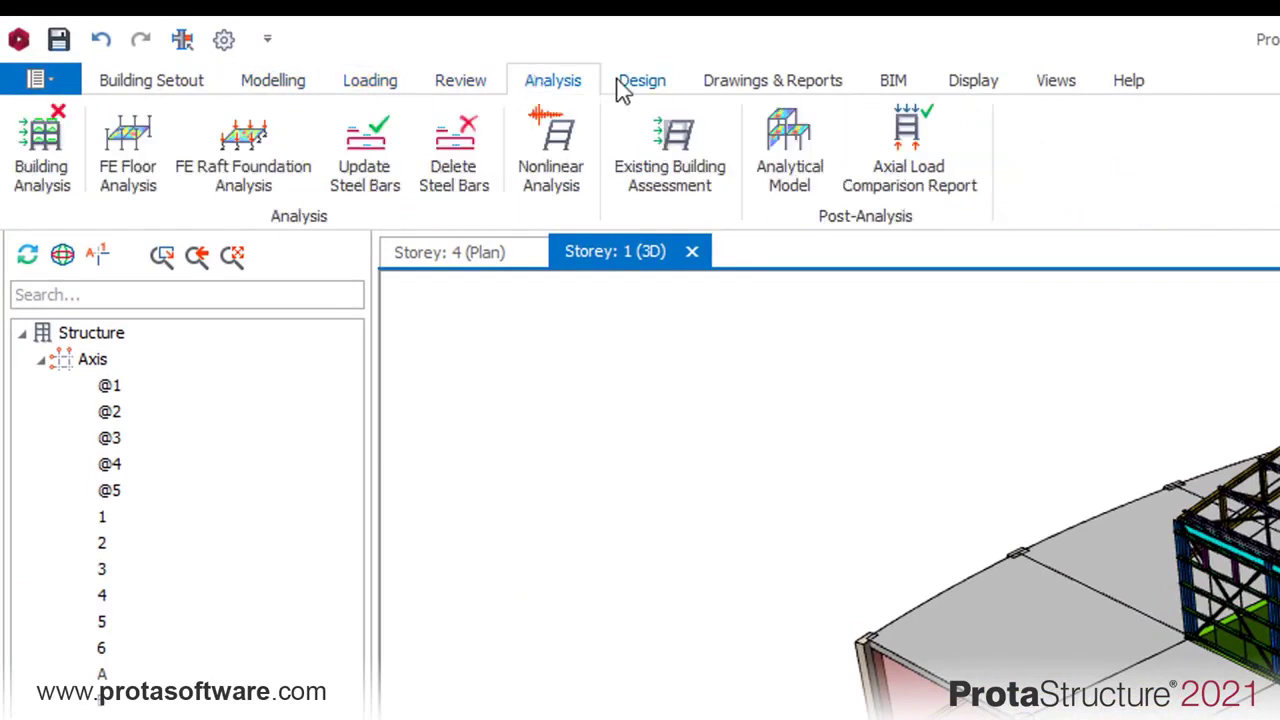
{"action": "left_click", "coordinate": [655, 90]}
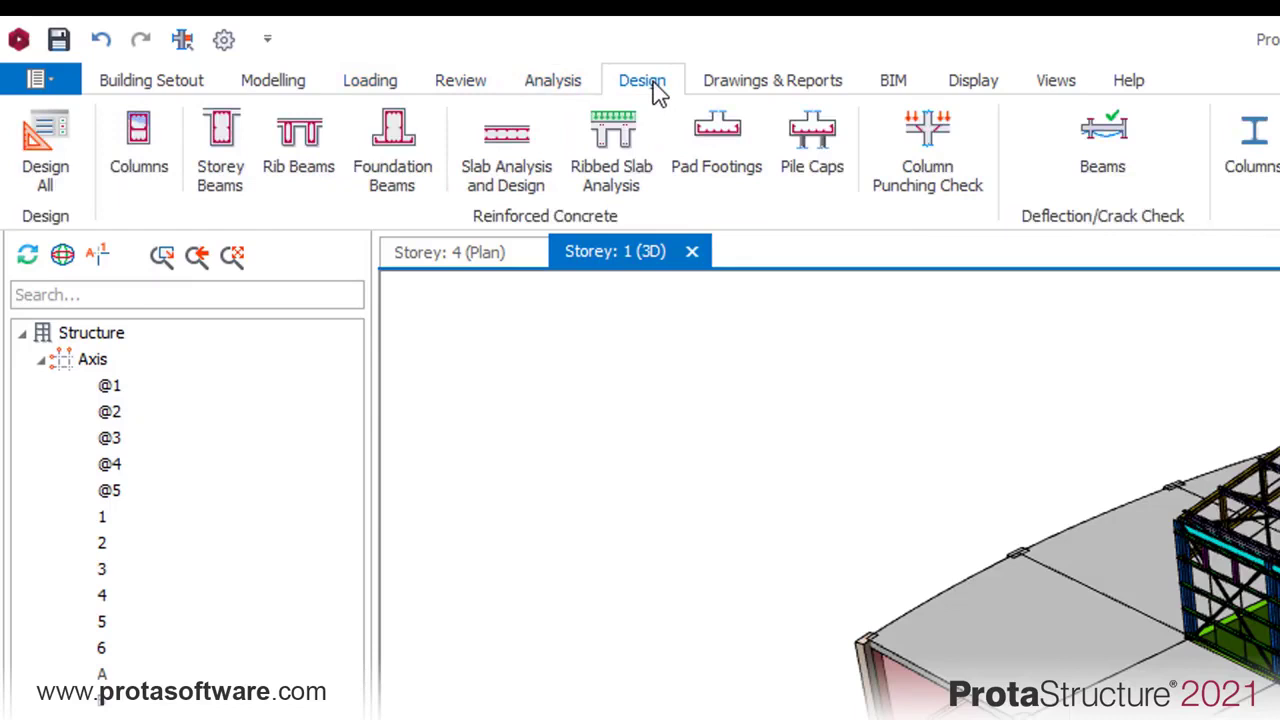
{"action": "left_click", "coordinate": [727, 92]}
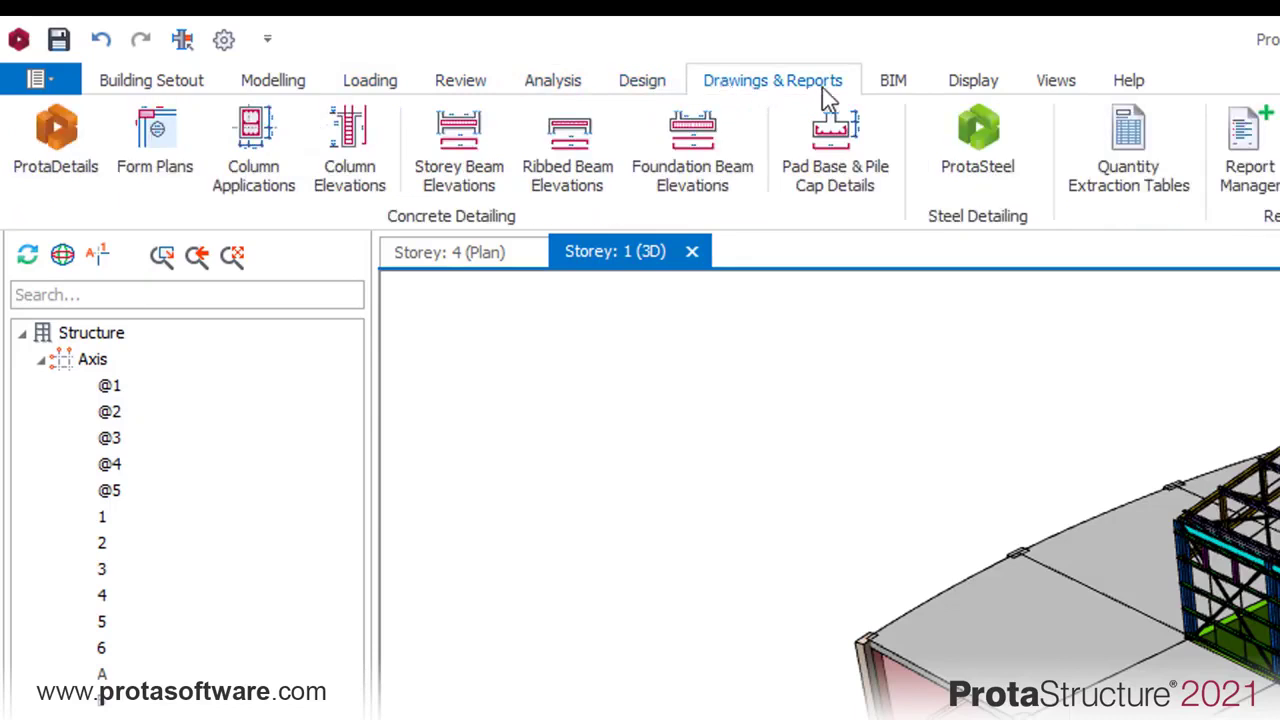
{"action": "left_click", "coordinate": [884, 88]}
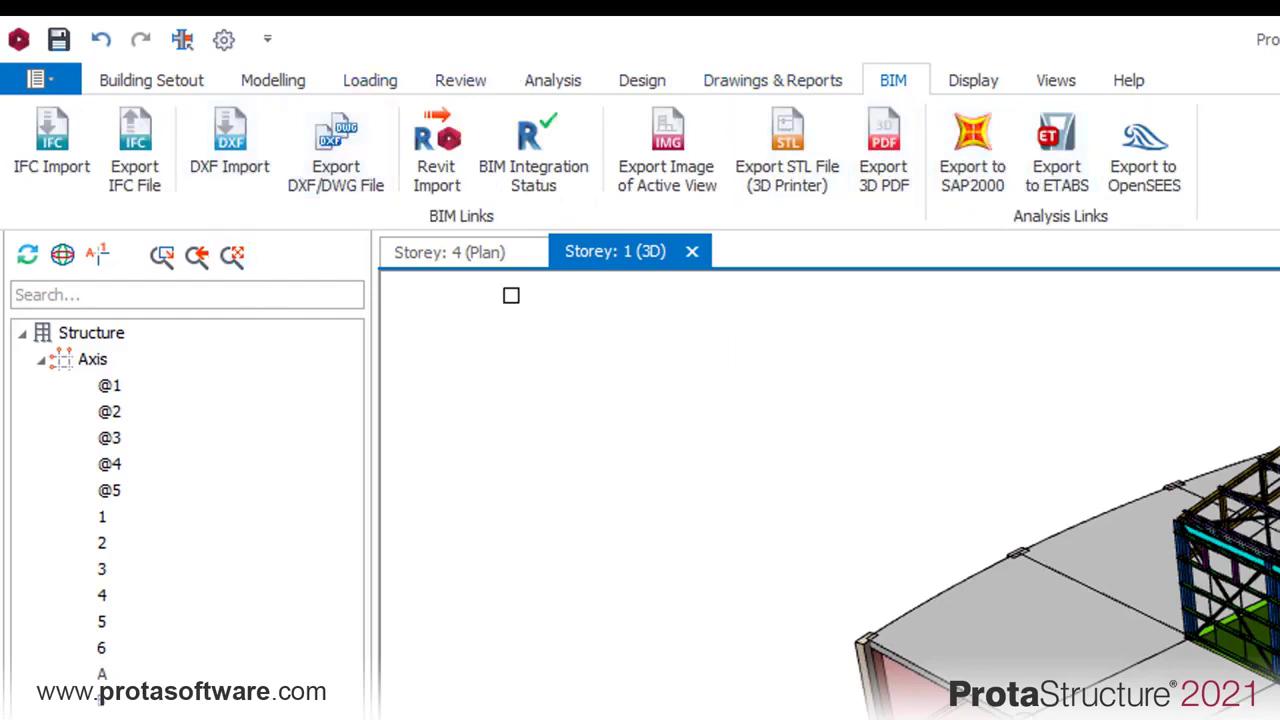
{"action": "left_click", "coordinate": [200, 88]}
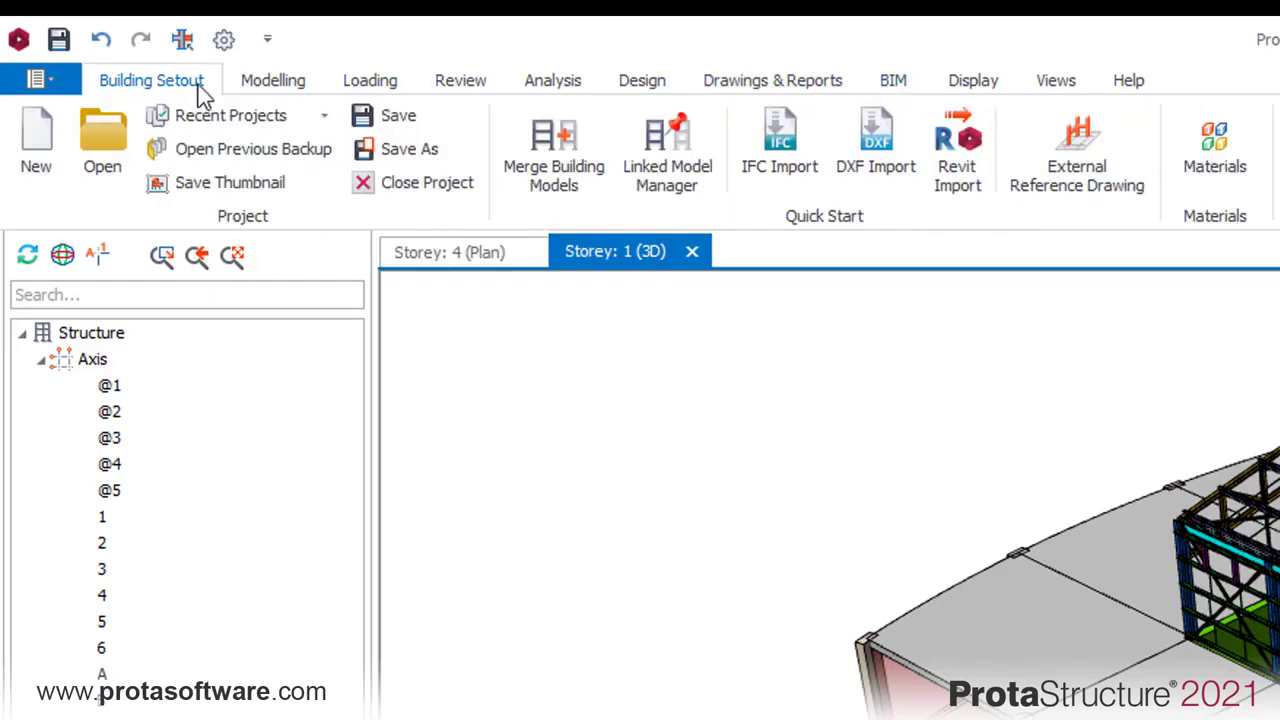
{"action": "left_click", "coordinate": [262, 88]}
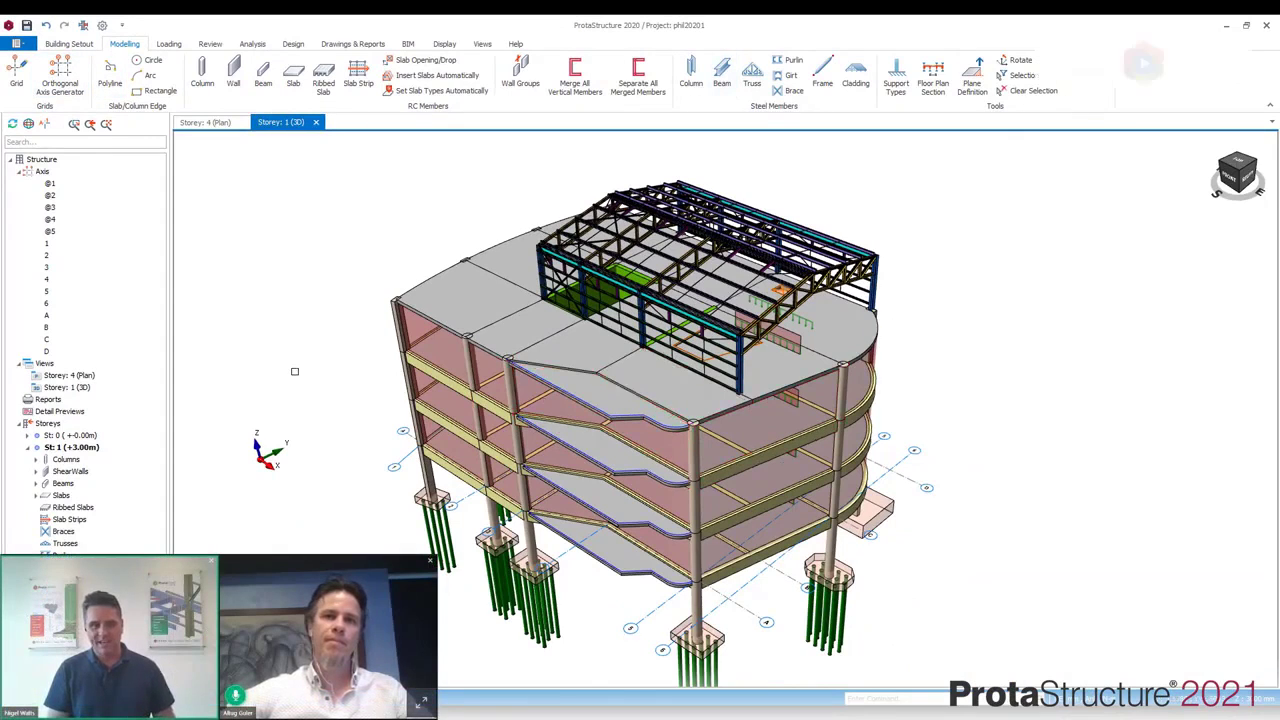
Orbit and zoom the 3D view, then review a ground-floor column's available actions
{"action": "middle_click_drag", "start_coordinate": [280, 357], "coordinate": [314, 400]}
{"action": "scroll", "coordinate": [352, 419], "scroll_direction": "up", "scroll_amount": 5}
{"action": "scroll", "coordinate": [391, 429], "scroll_direction": "up", "scroll_amount": 2}
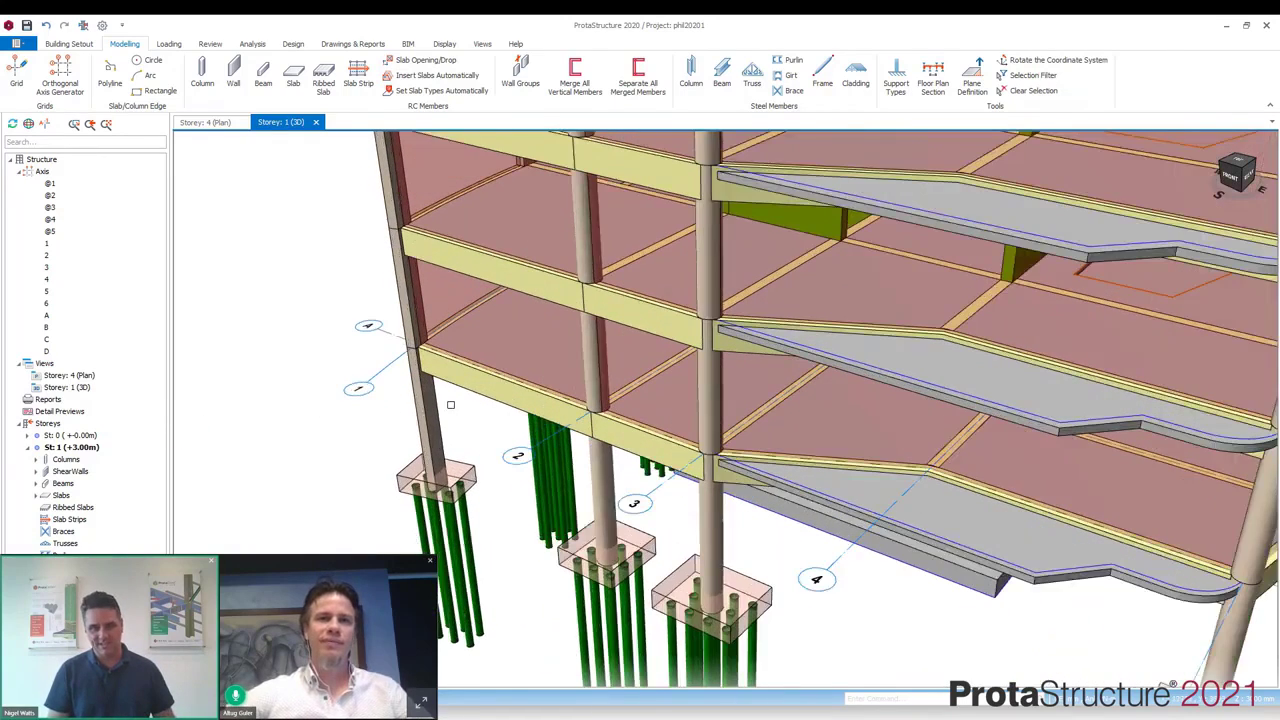
{"action": "left_click", "coordinate": [424, 405]}
{"action": "right_click", "coordinate": [428, 406]}
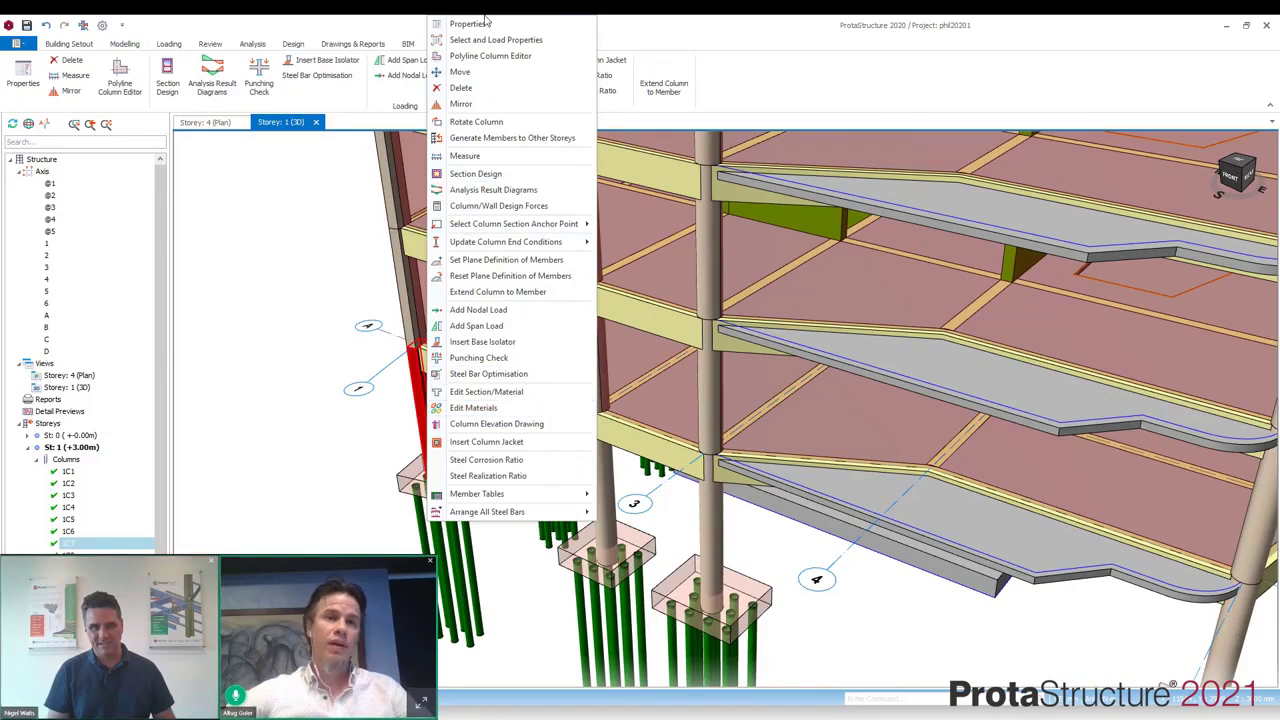
{"action": "left_click", "coordinate": [215, 297]}
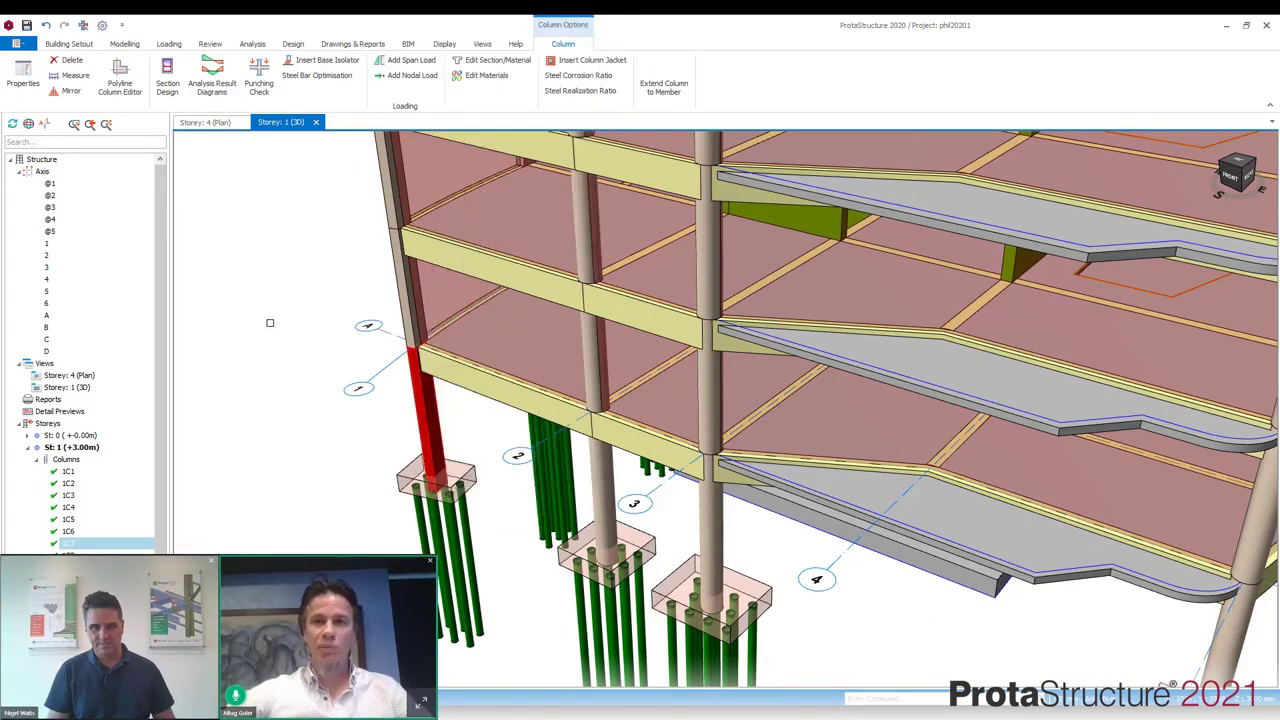
{"action": "left_click", "coordinate": [288, 330]}
Show edge beam 1B7's properties (250 mm wide, 650 mm deep, Normal) and move the dialog aside
{"action": "left_click", "coordinate": [466, 380]}
{"action": "right_click", "coordinate": [468, 383]}
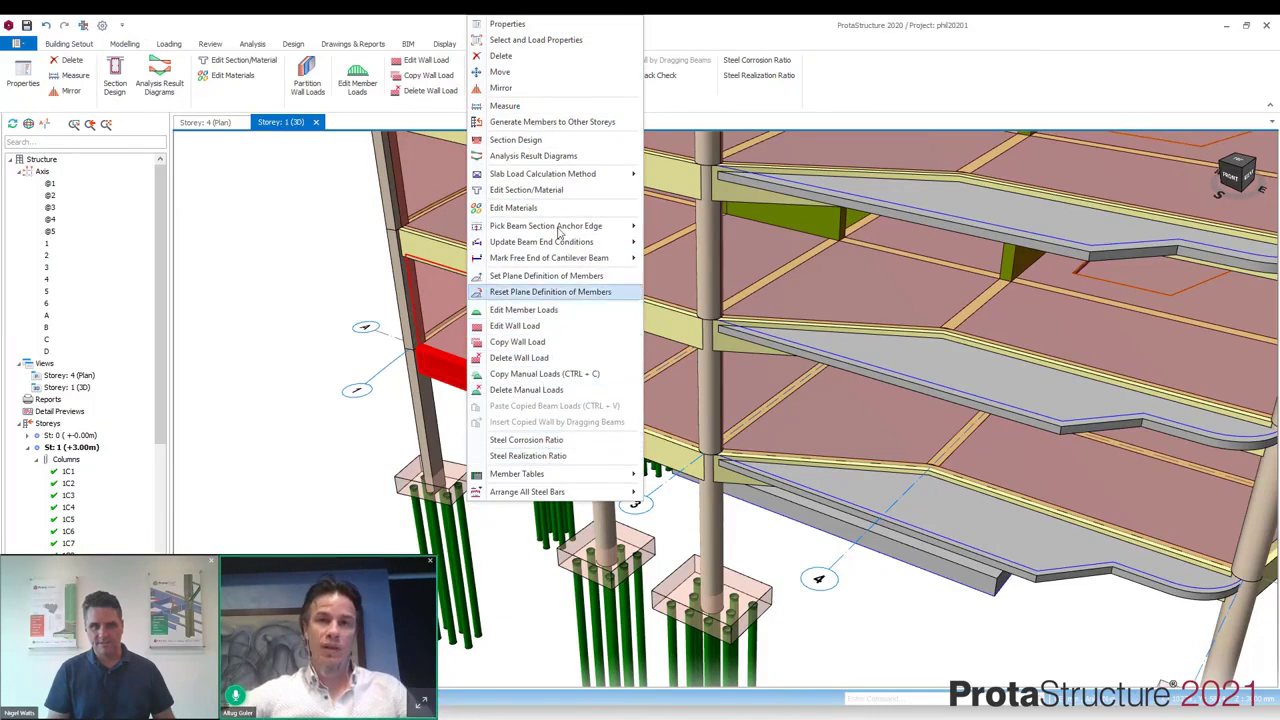
{"action": "left_click", "coordinate": [557, 23]}
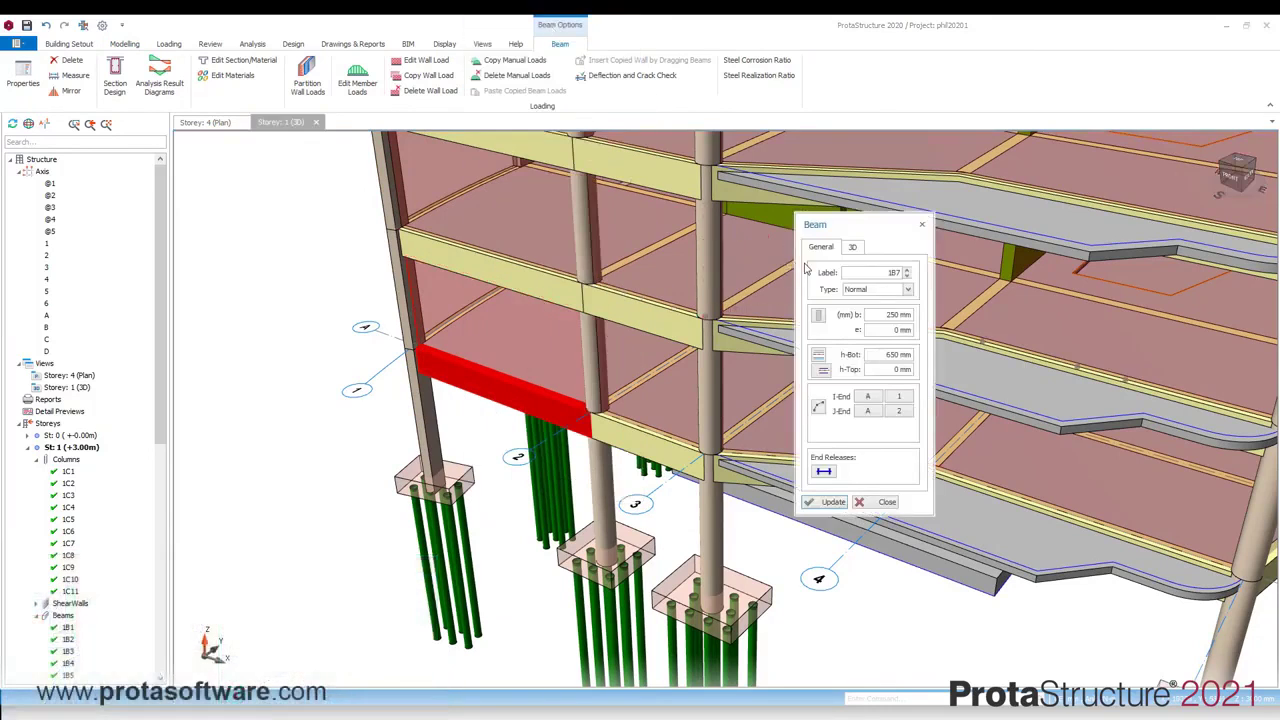
{"action": "left_click_drag", "start_coordinate": [856, 230], "coordinate": [925, 292]}
Review the Building Analysis Model Options, Analysis, Post-Analysis, Model Export and Reports pages
{"action": "left_click", "coordinate": [254, 46]}
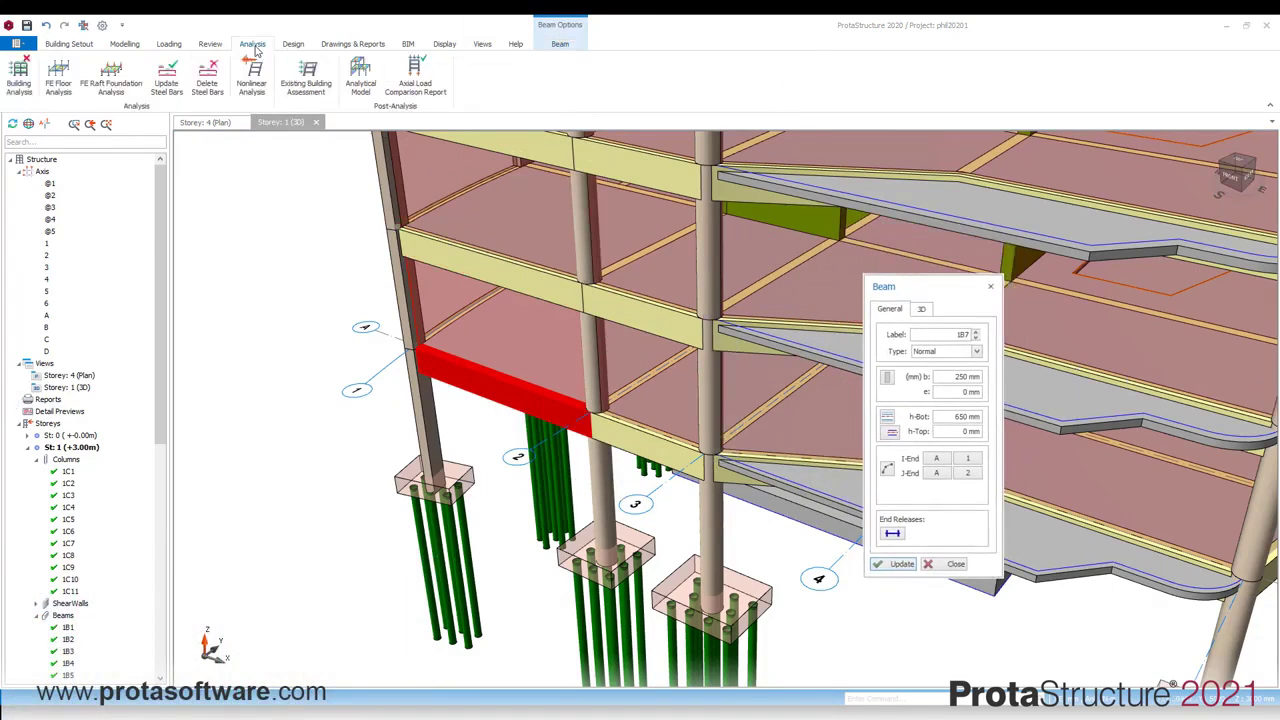
{"action": "left_click", "coordinate": [16, 84]}
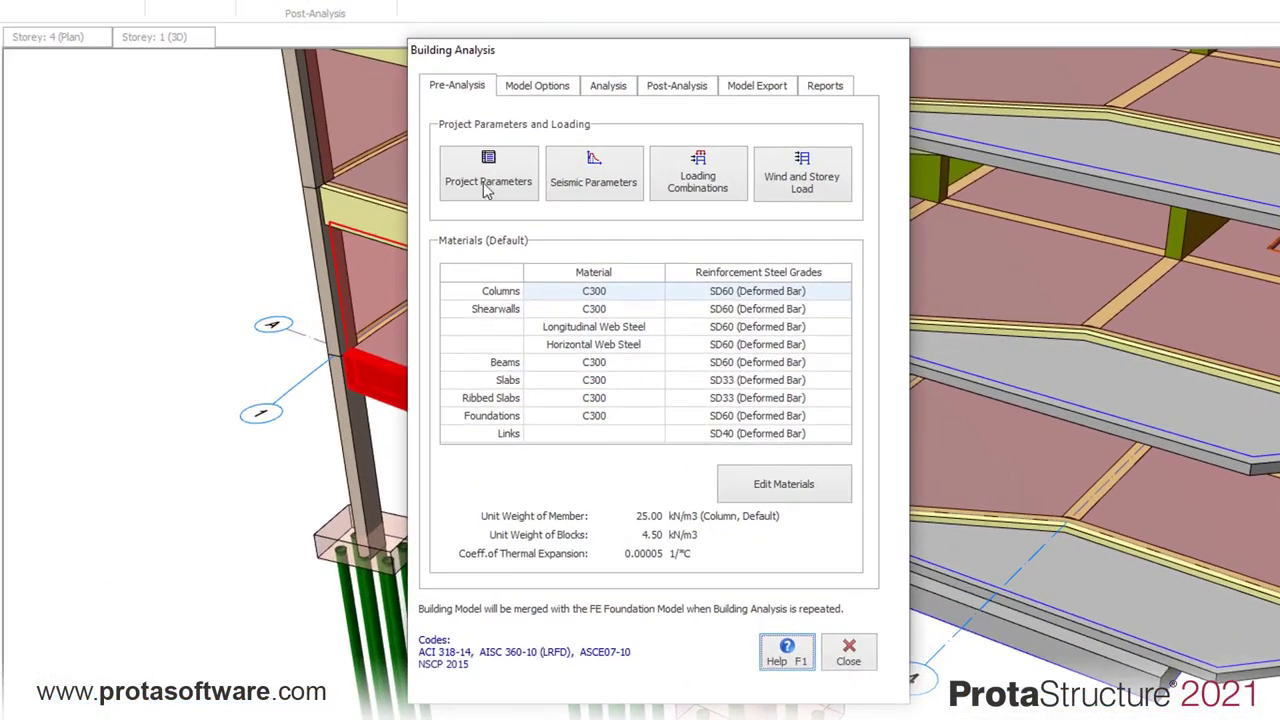
{"action": "left_click", "coordinate": [540, 86]}
{"action": "left_click", "coordinate": [610, 90]}
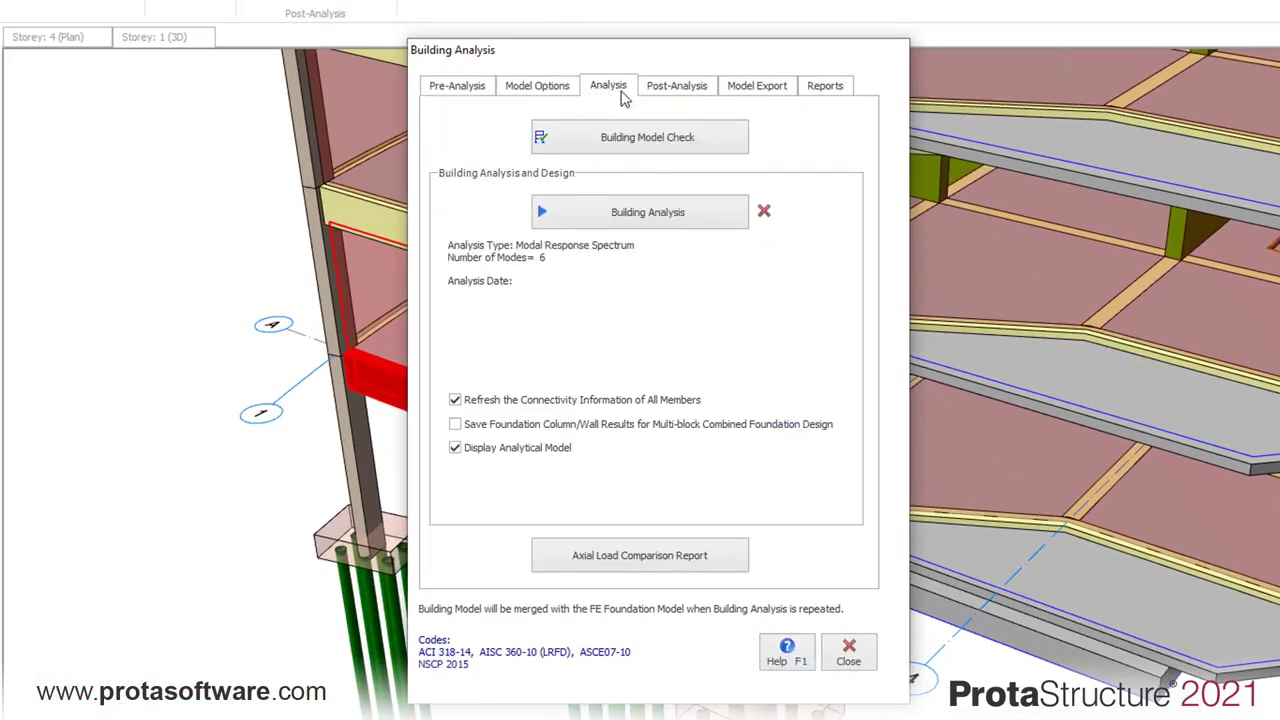
{"action": "left_click", "coordinate": [676, 88]}
{"action": "left_click", "coordinate": [740, 88]}
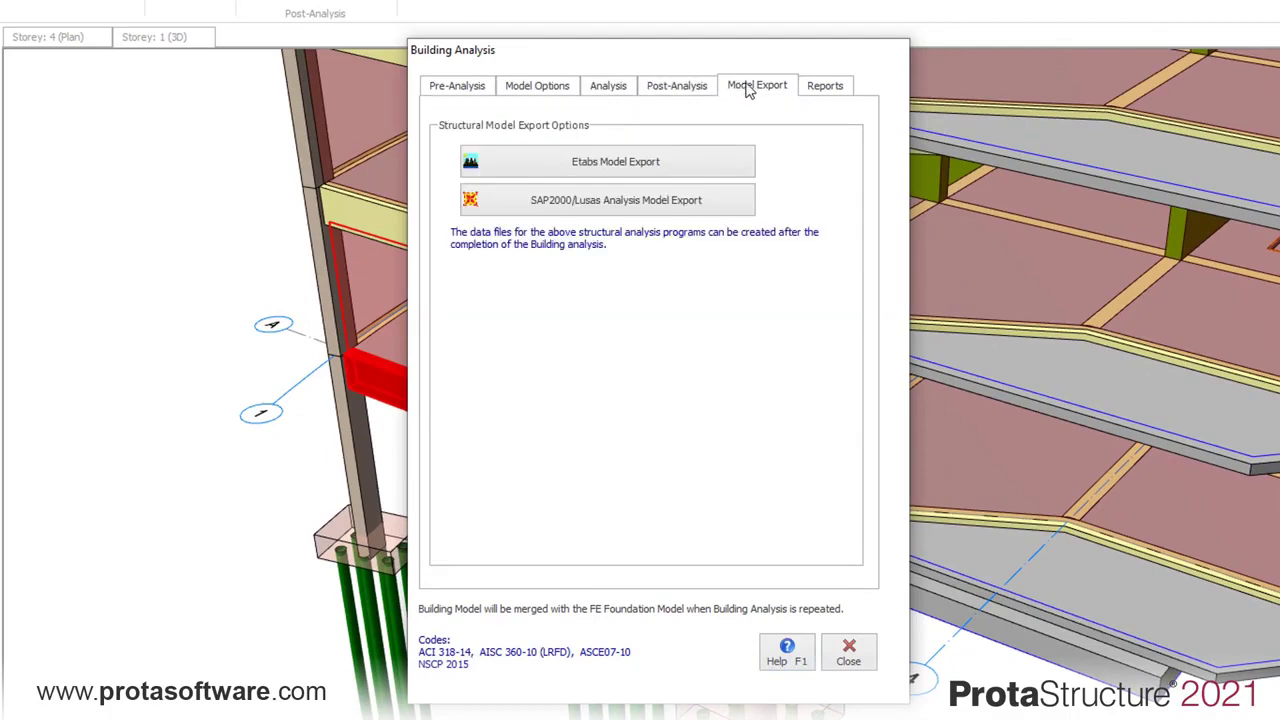
{"action": "left_click", "coordinate": [822, 88]}
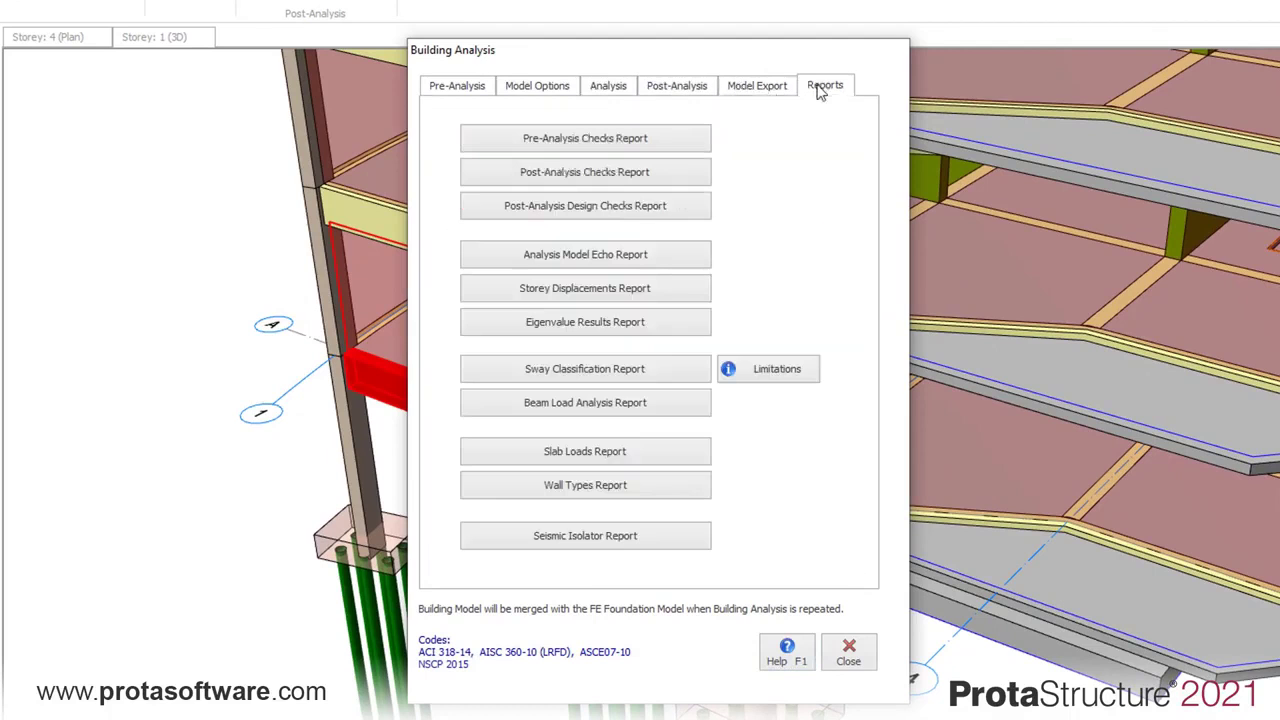
Close Building Analysis and orbit out to show the whole building in 3D
{"action": "left_click", "coordinate": [848, 652]}
{"action": "middle_click_drag", "start_coordinate": [280, 334], "coordinate": [416, 460]}
{"action": "scroll", "coordinate": [153, 414], "scroll_direction": "down", "scroll_amount": 5}
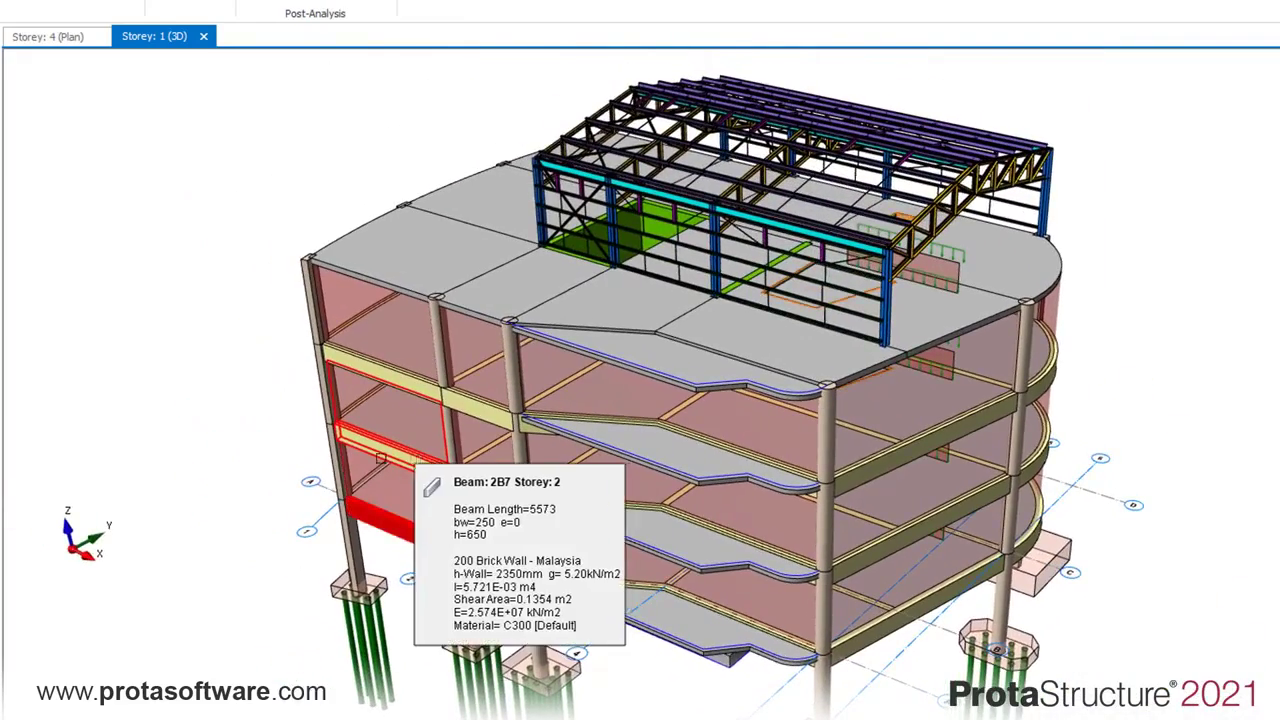
Orbit the model and bring up the Help Start Page listing recent projects like phil20201
{"action": "middle_click_drag", "start_coordinate": [206, 343], "coordinate": [790, 345]}
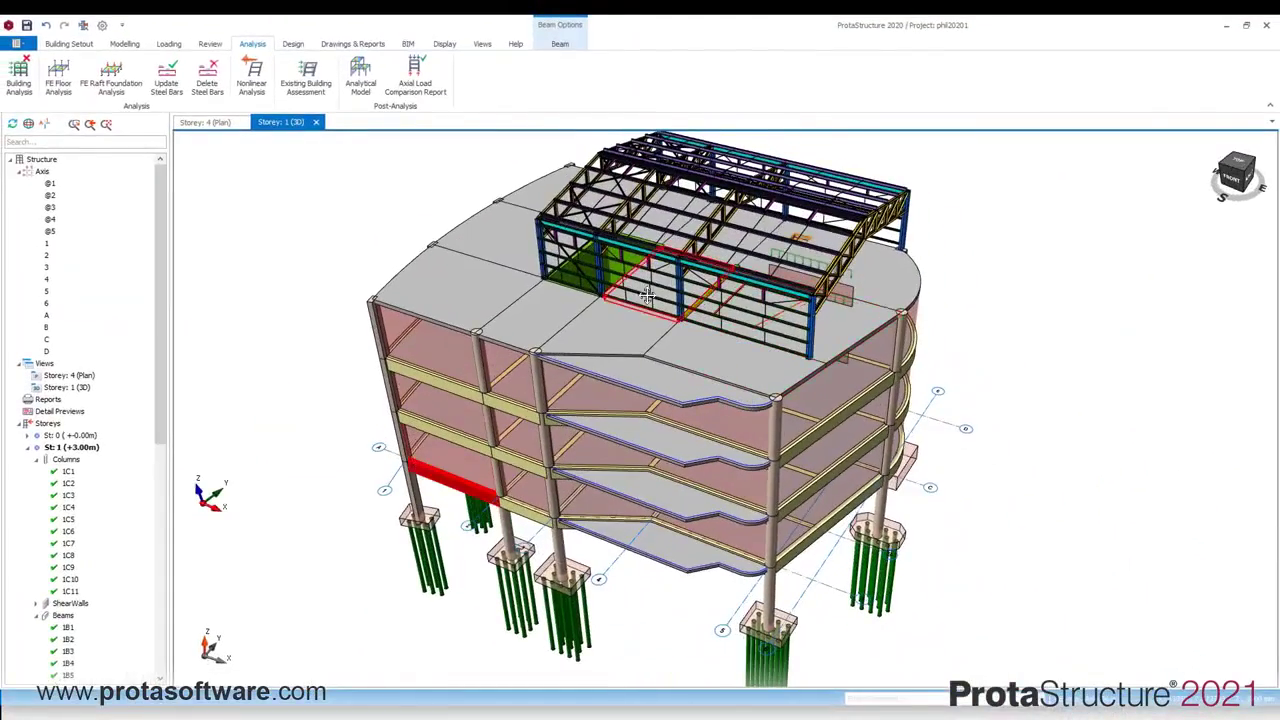
{"action": "middle_click_drag", "start_coordinate": [647, 297], "coordinate": [649, 327]}
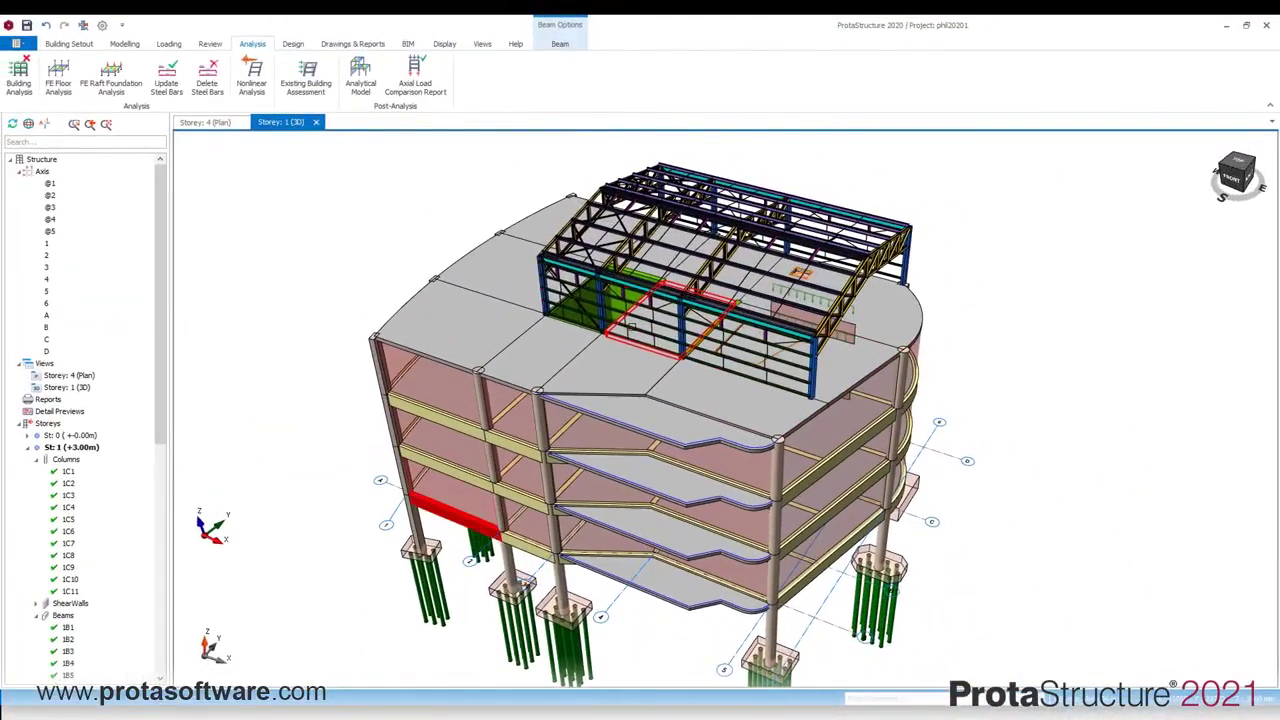
{"action": "left_click", "coordinate": [515, 45]}
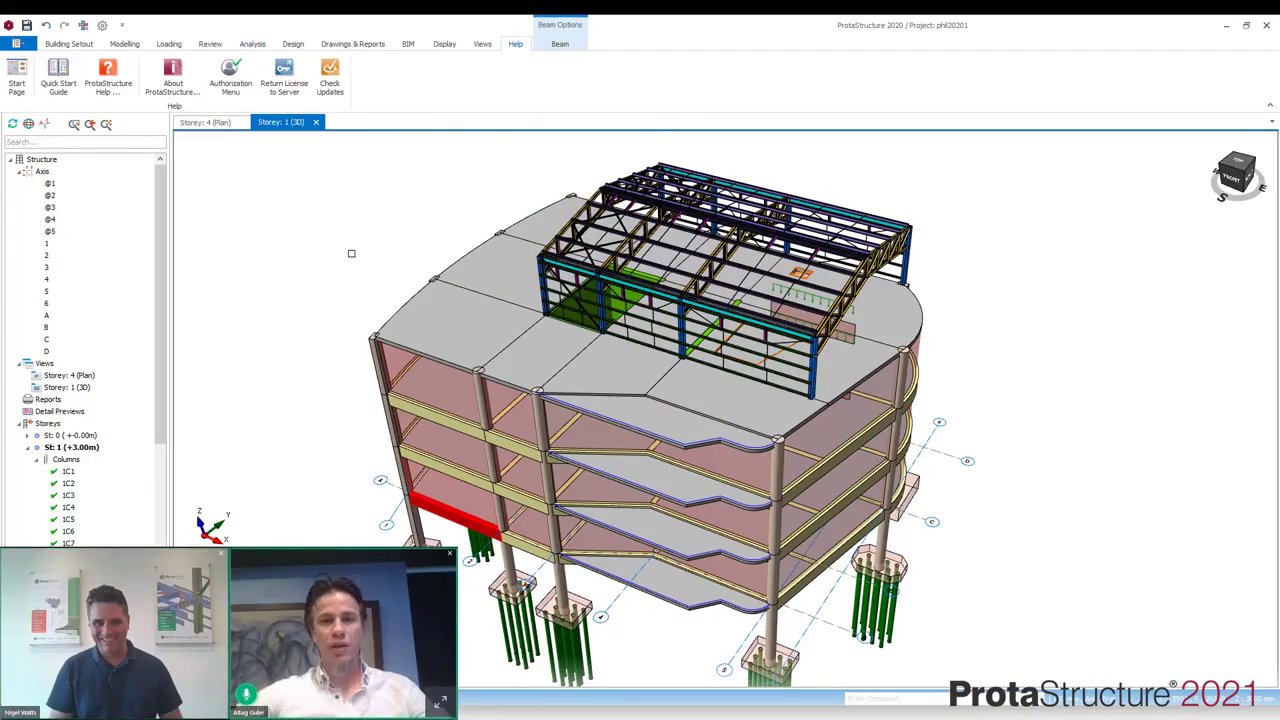
{"action": "middle_click_drag", "start_coordinate": [348, 255], "coordinate": [323, 244]}
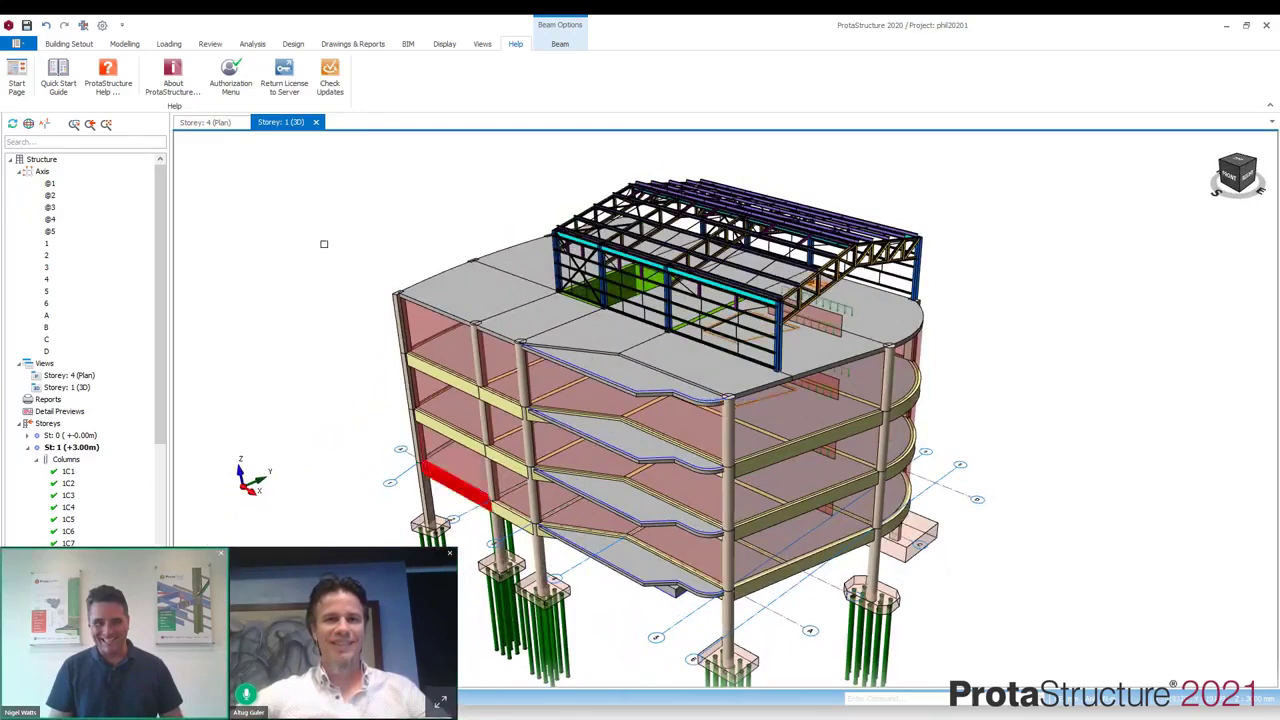
{"action": "left_click", "coordinate": [18, 76]}
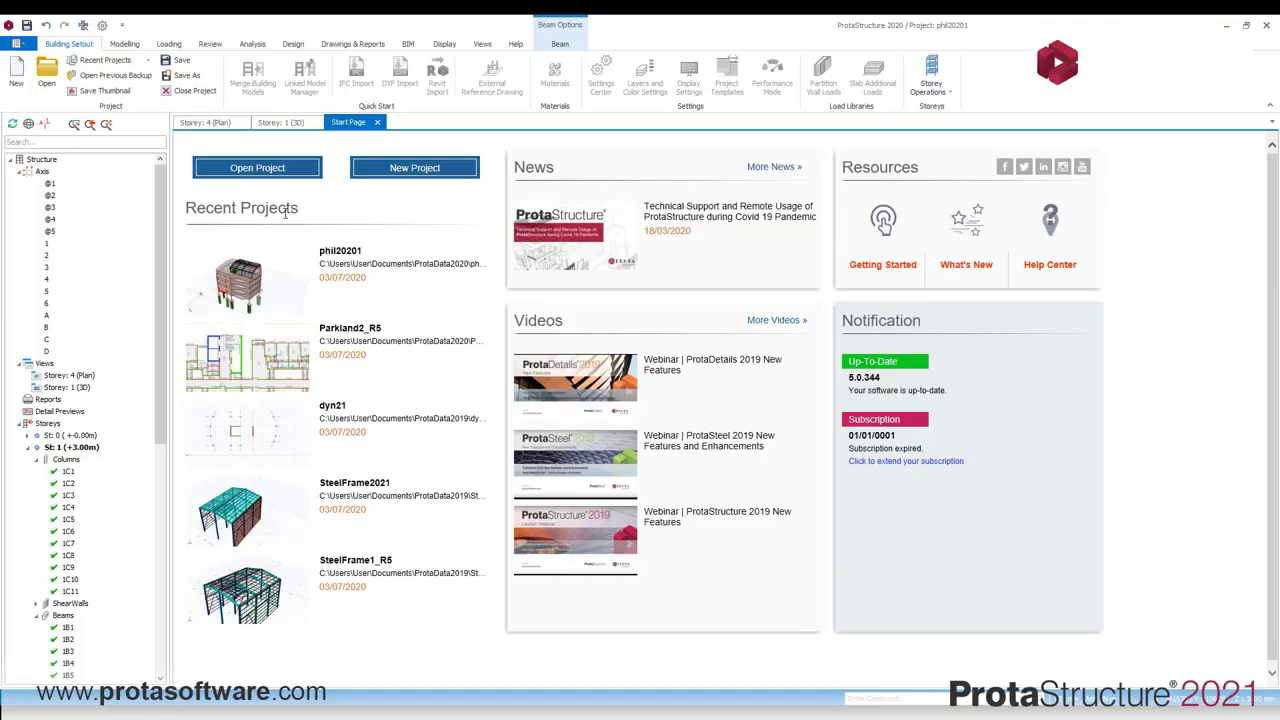
Open the empty pmp21 project from Recent Projects, showing its blank Storey 1 plan
{"action": "mouse_move", "coordinate": [273, 348]}
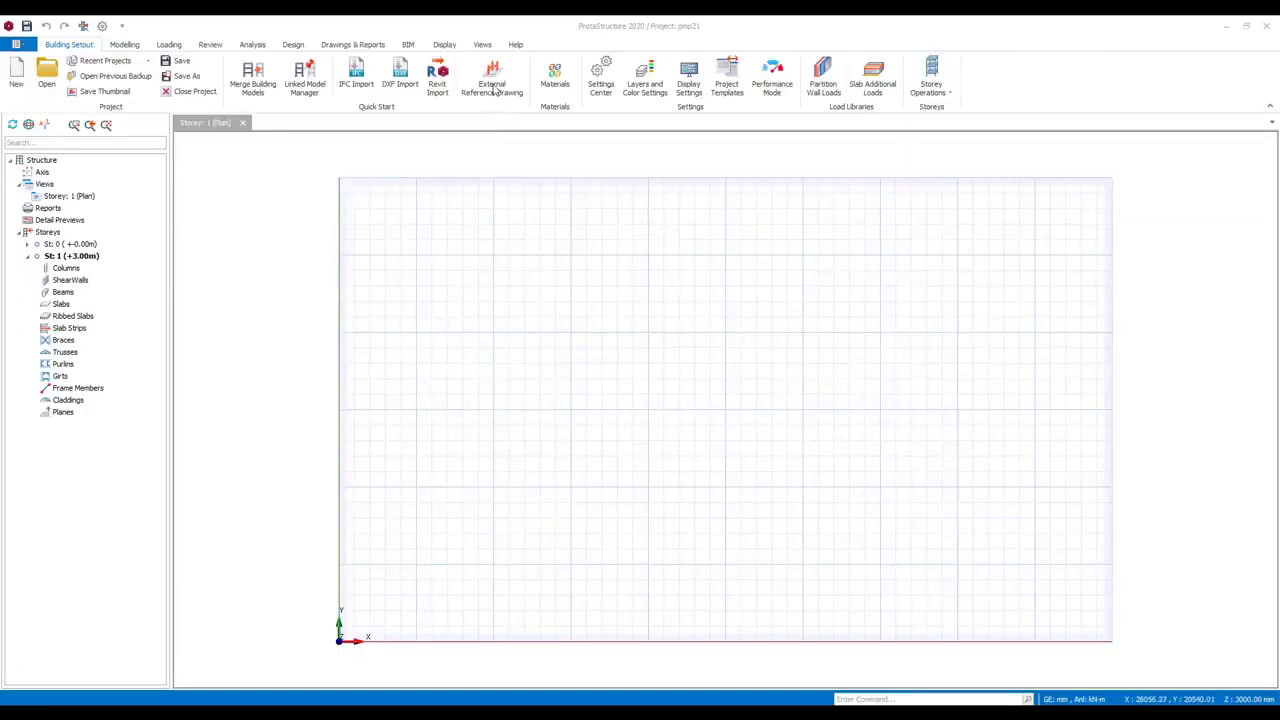
Load the PumpStation architectural DXF as the storey reference drawing, also shown in 3D
{"action": "left_click", "coordinate": [491, 83]}
{"action": "left_click", "coordinate": [386, 474]}
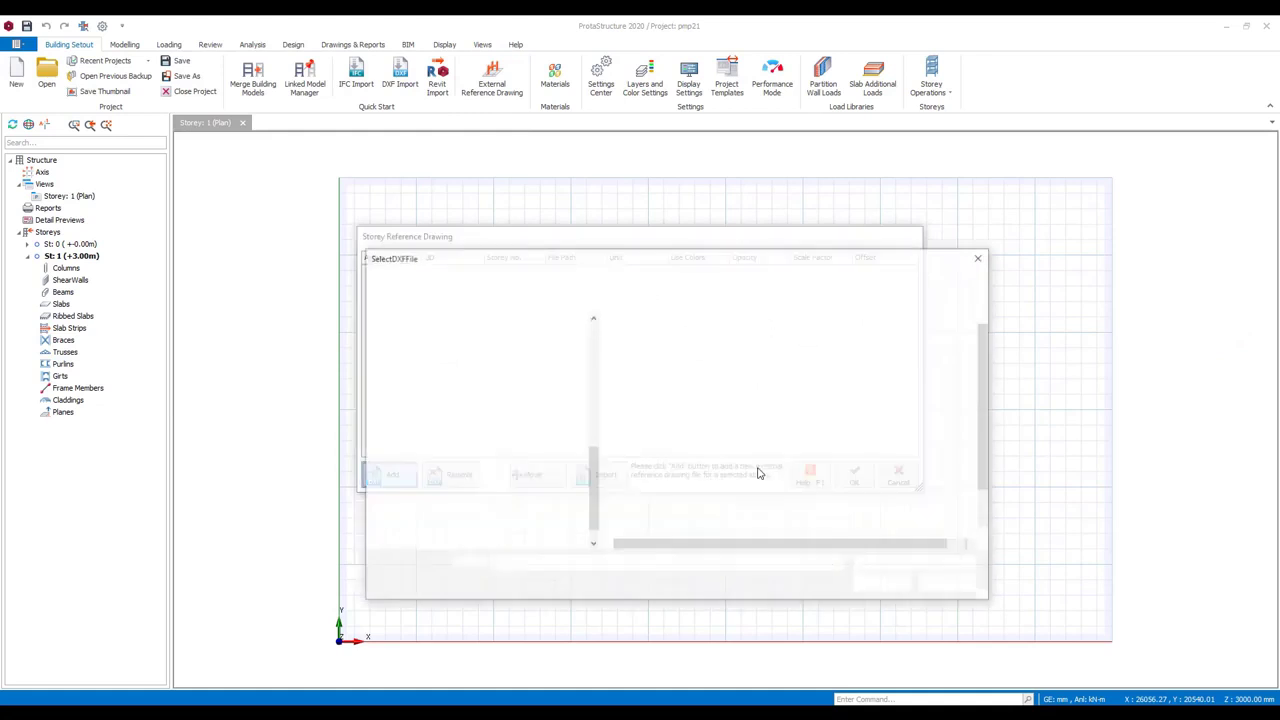
{"action": "left_click", "coordinate": [805, 518]}
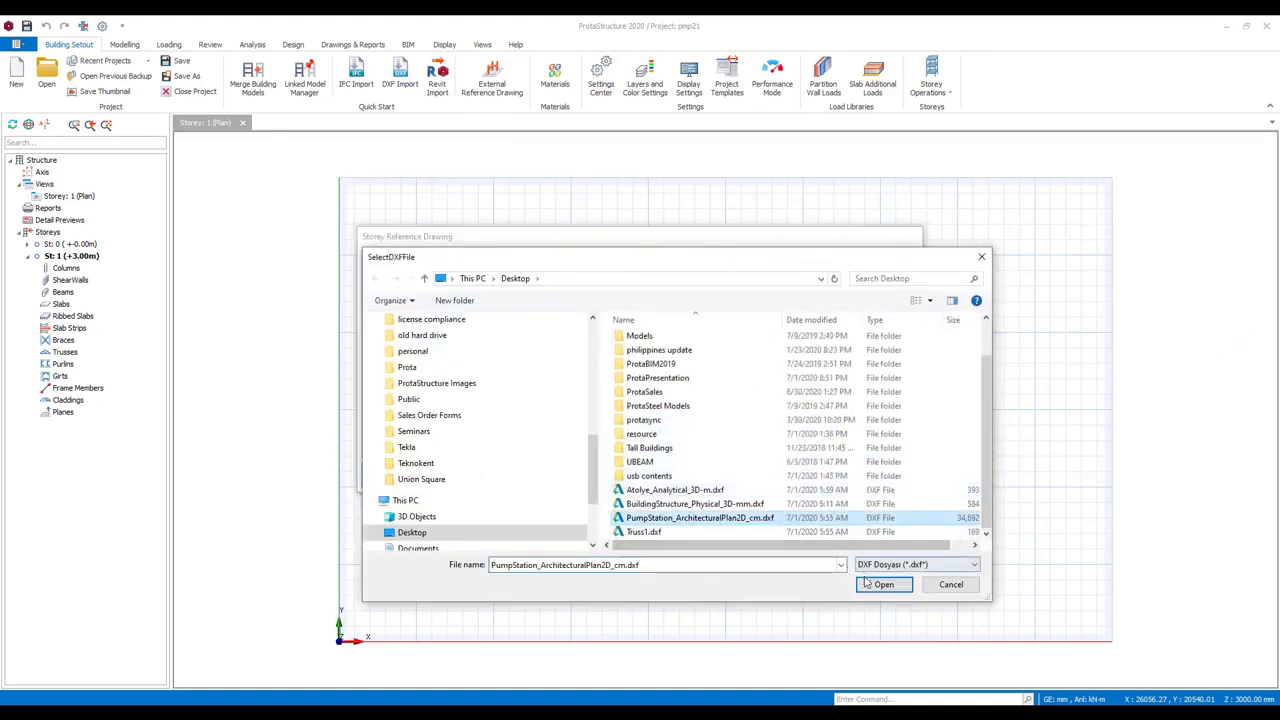
{"action": "left_click", "coordinate": [884, 584]}
{"action": "left_click", "coordinate": [401, 271]}
{"action": "left_click_drag", "start_coordinate": [589, 251], "coordinate": [284, 236]}
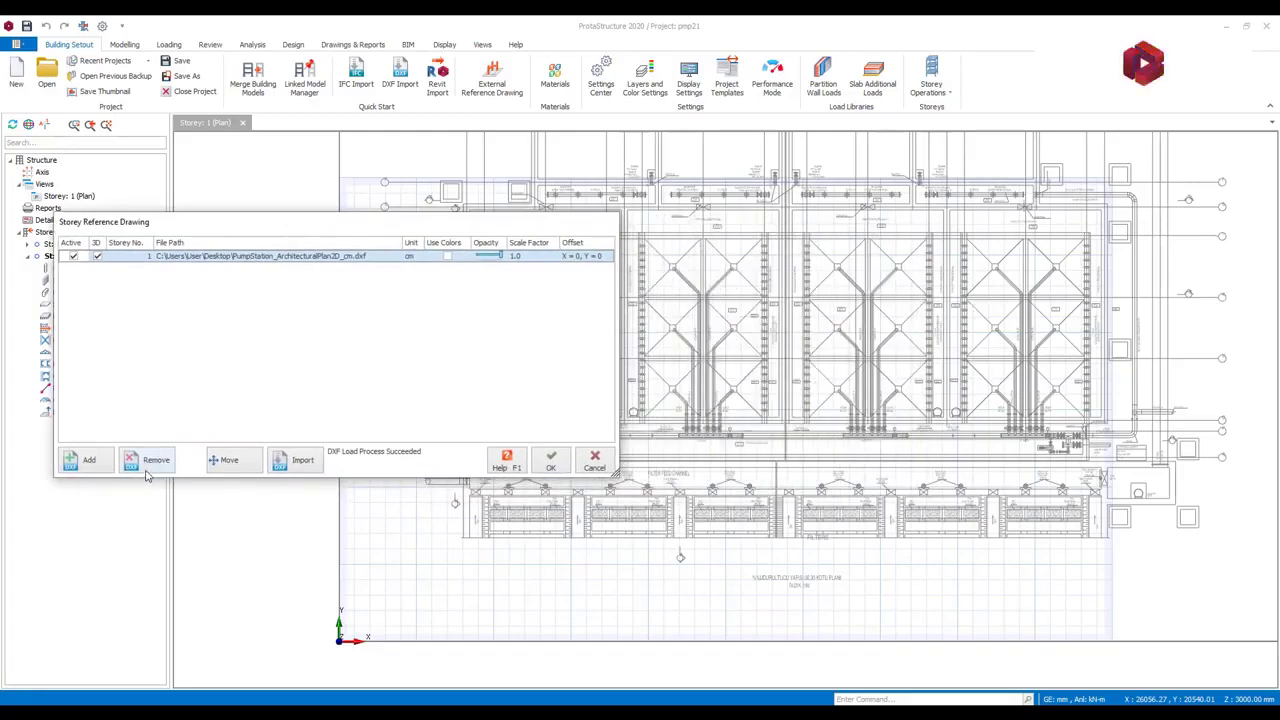
Convert the DXF layers into three walled, slabbed tank modules and inspect them in 3D
{"action": "left_click", "coordinate": [280, 465]}
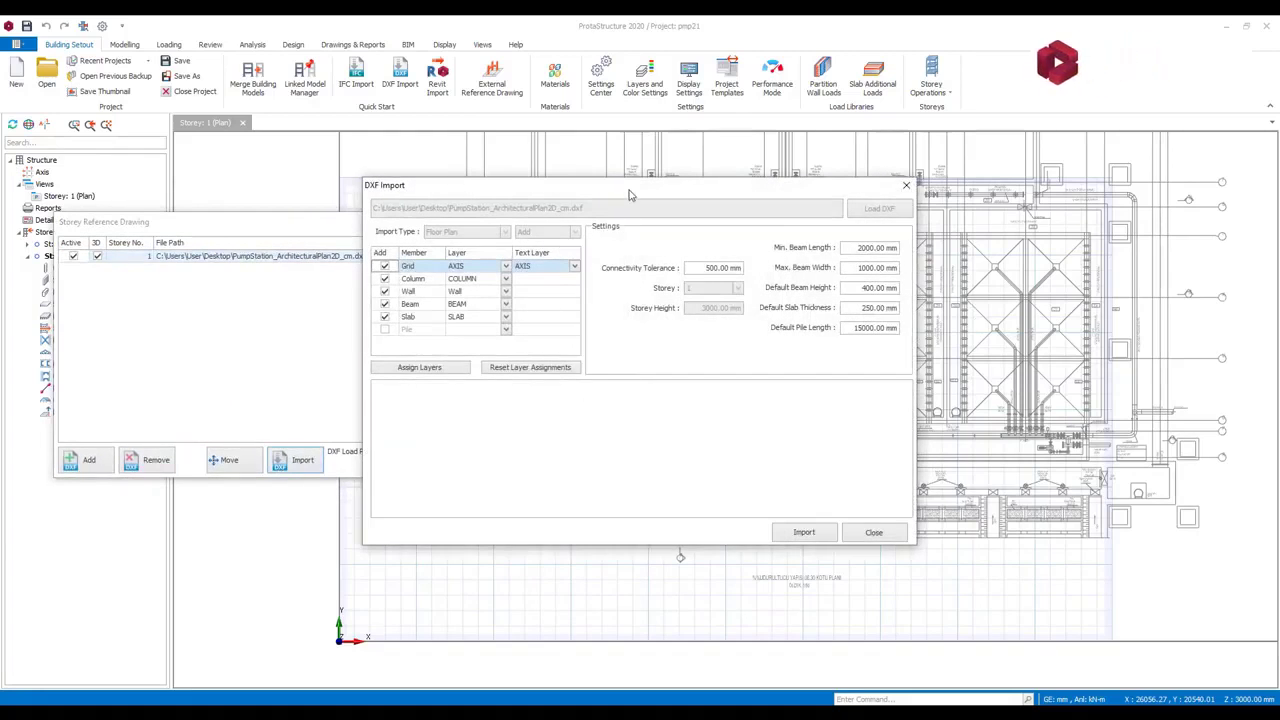
{"action": "left_click_drag", "start_coordinate": [627, 190], "coordinate": [323, 178]}
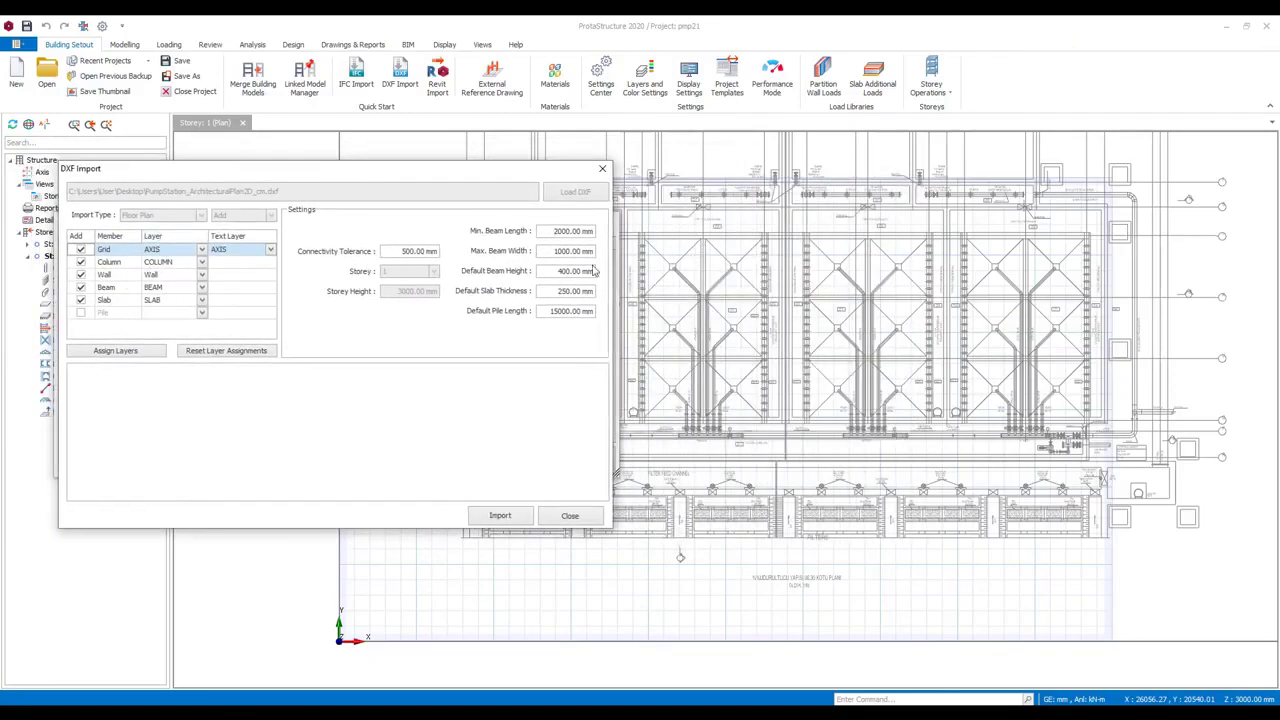
{"action": "left_click", "coordinate": [490, 516]}
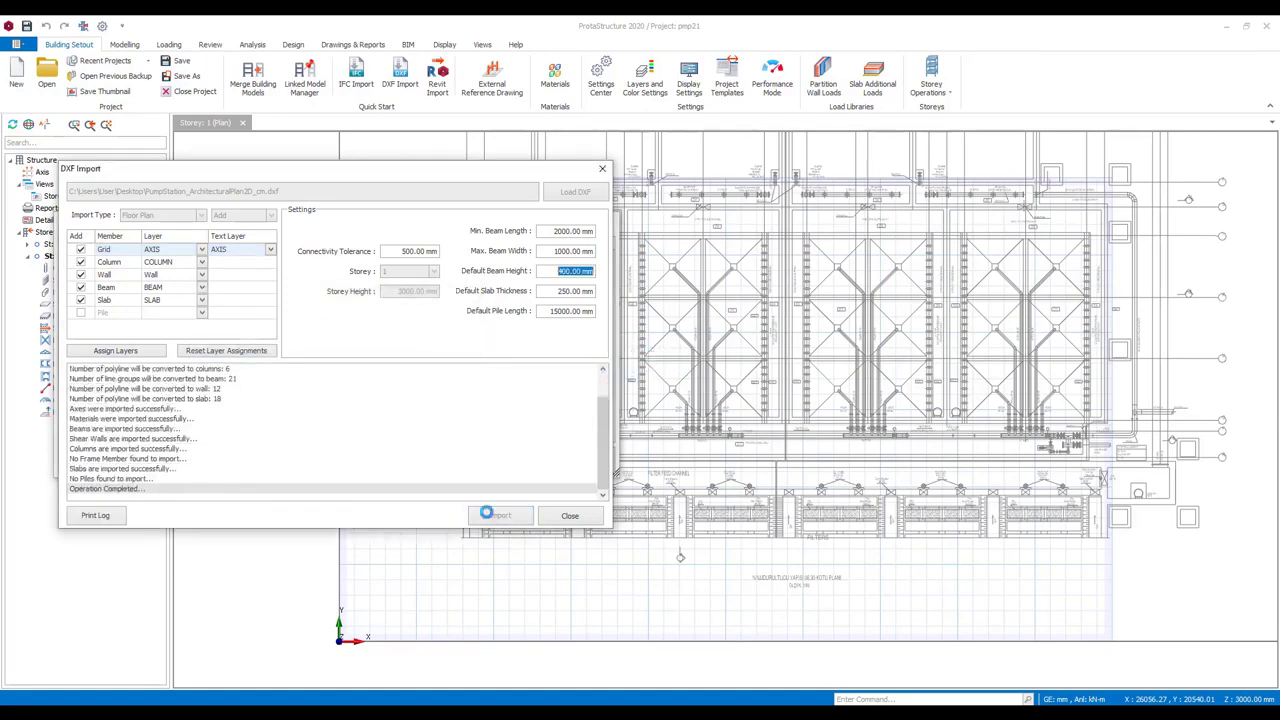
{"action": "left_click", "coordinate": [569, 516]}
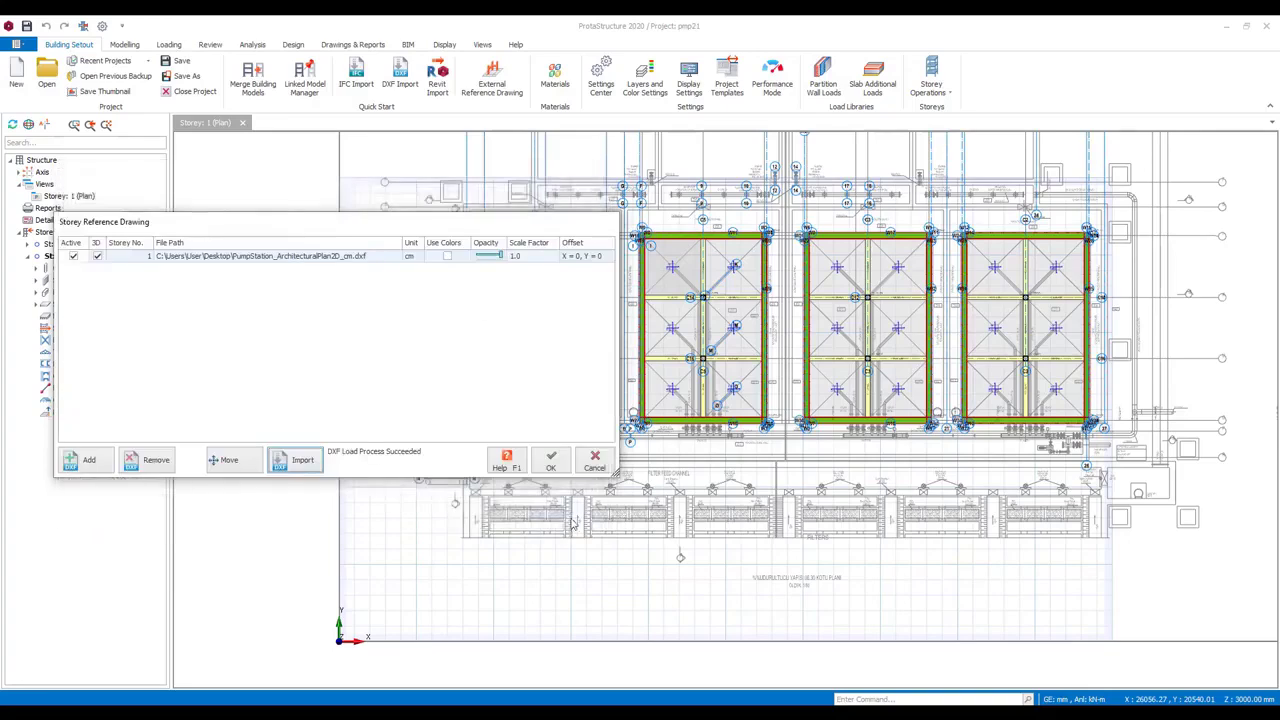
{"action": "left_click", "coordinate": [552, 462]}
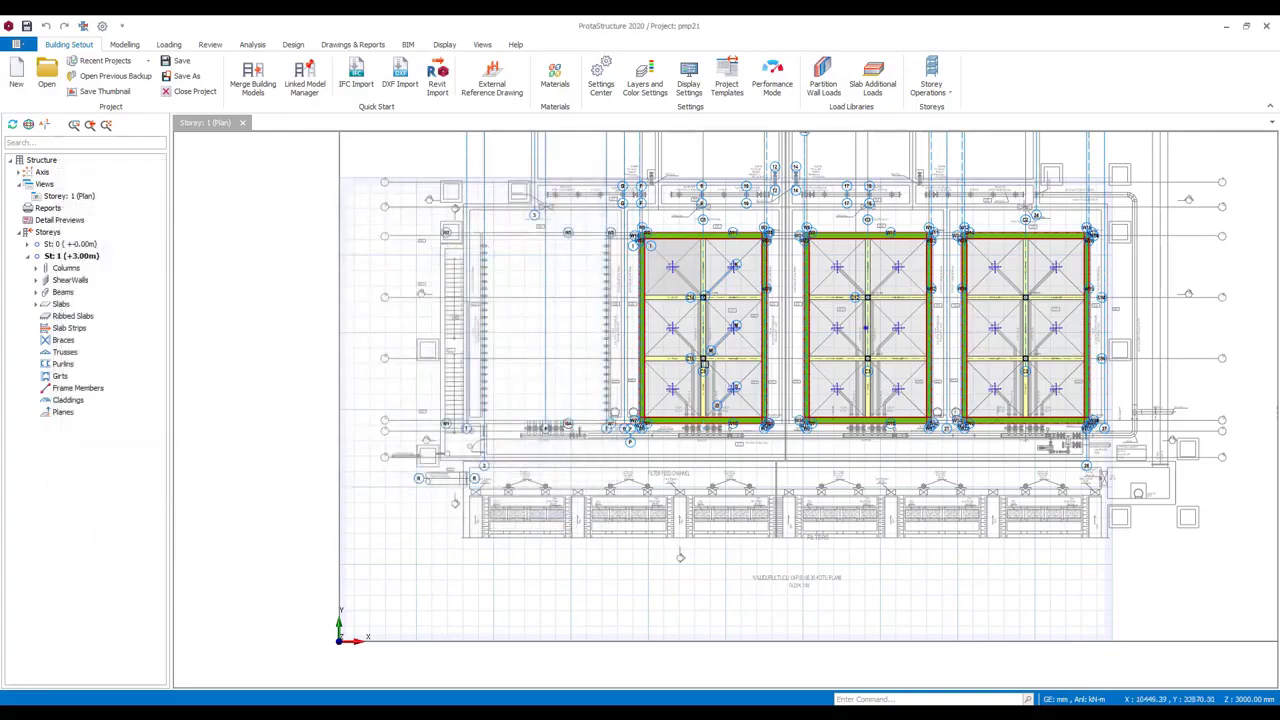
{"action": "scroll", "coordinate": [704, 365], "scroll_direction": "up", "scroll_amount": 5}
{"action": "scroll", "coordinate": [777, 317], "scroll_direction": "down", "scroll_amount": 2}
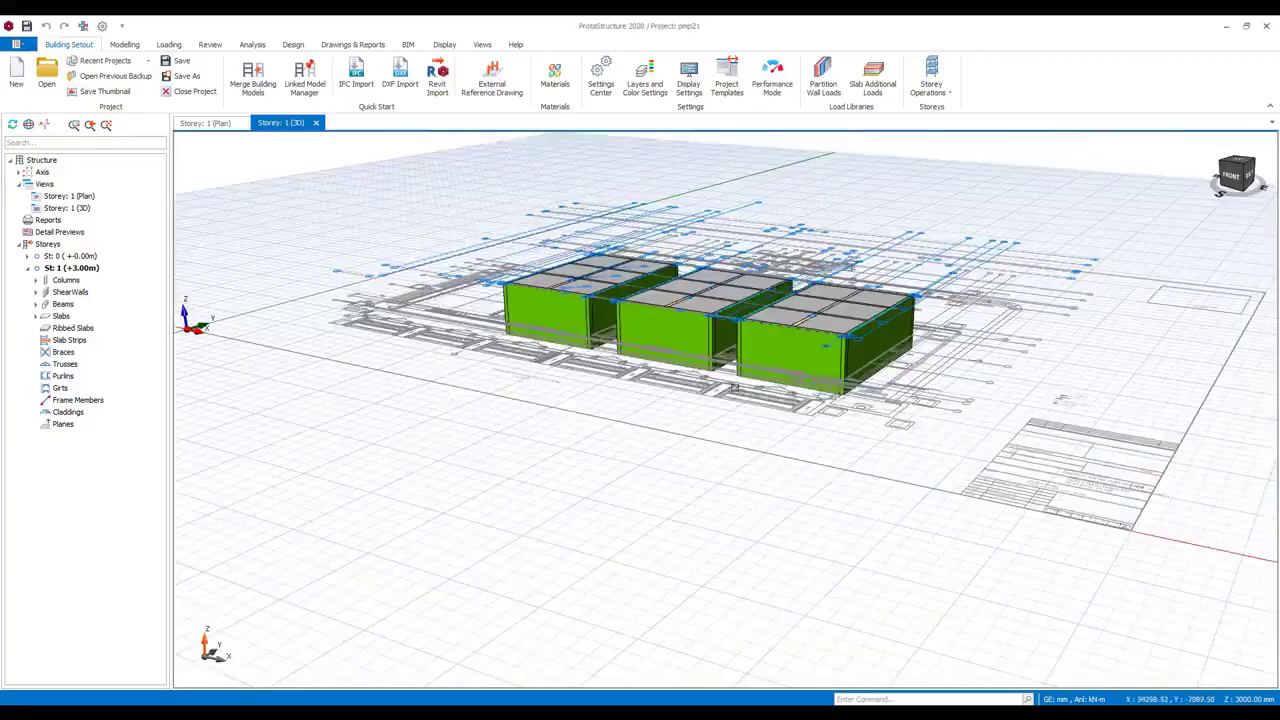
{"action": "middle_click_drag", "start_coordinate": [735, 388], "coordinate": [520, 416]}
{"action": "middle_click_drag", "start_coordinate": [640, 320], "coordinate": [765, 480]}
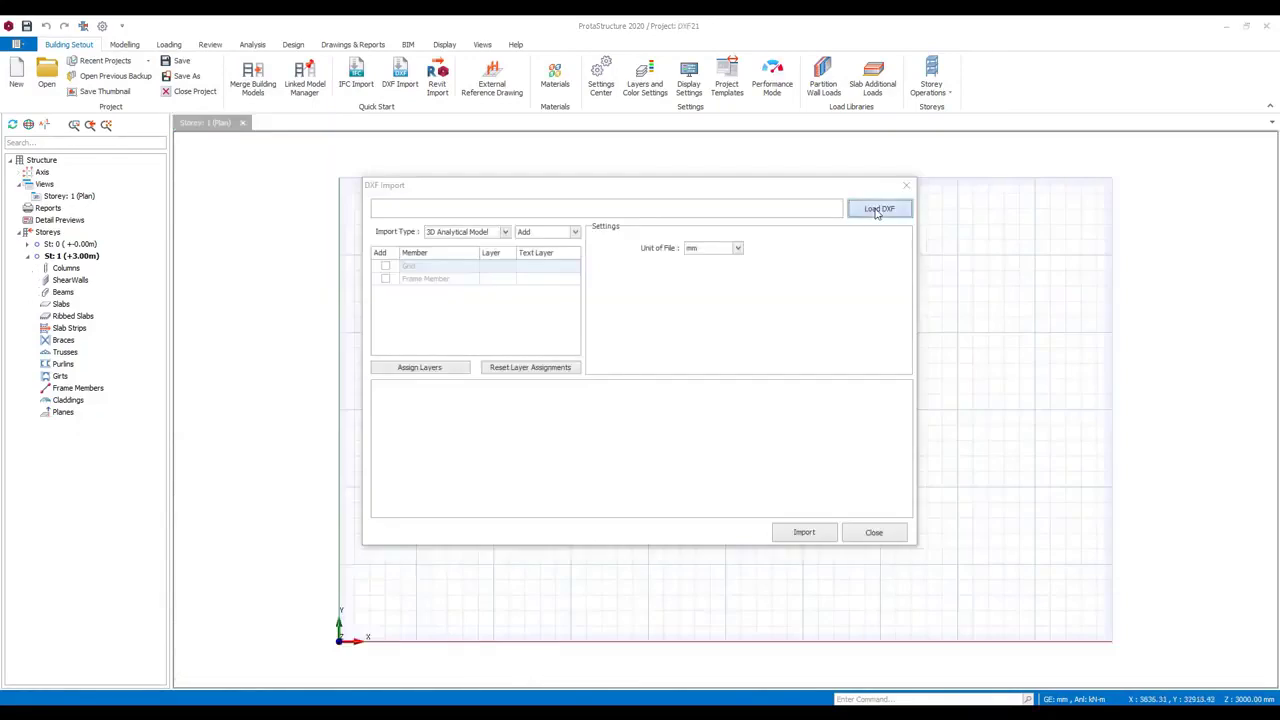
Import Atolye_Analytical_3D-m.dxf with metre units as 3158 frame members of an arched roof
{"action": "left_click", "coordinate": [877, 208]}
{"action": "scroll", "coordinate": [743, 429], "scroll_direction": "down", "scroll_amount": 3}
{"action": "left_click", "coordinate": [680, 382]}
{"action": "left_click", "coordinate": [888, 531]}
{"action": "left_click", "coordinate": [725, 247]}
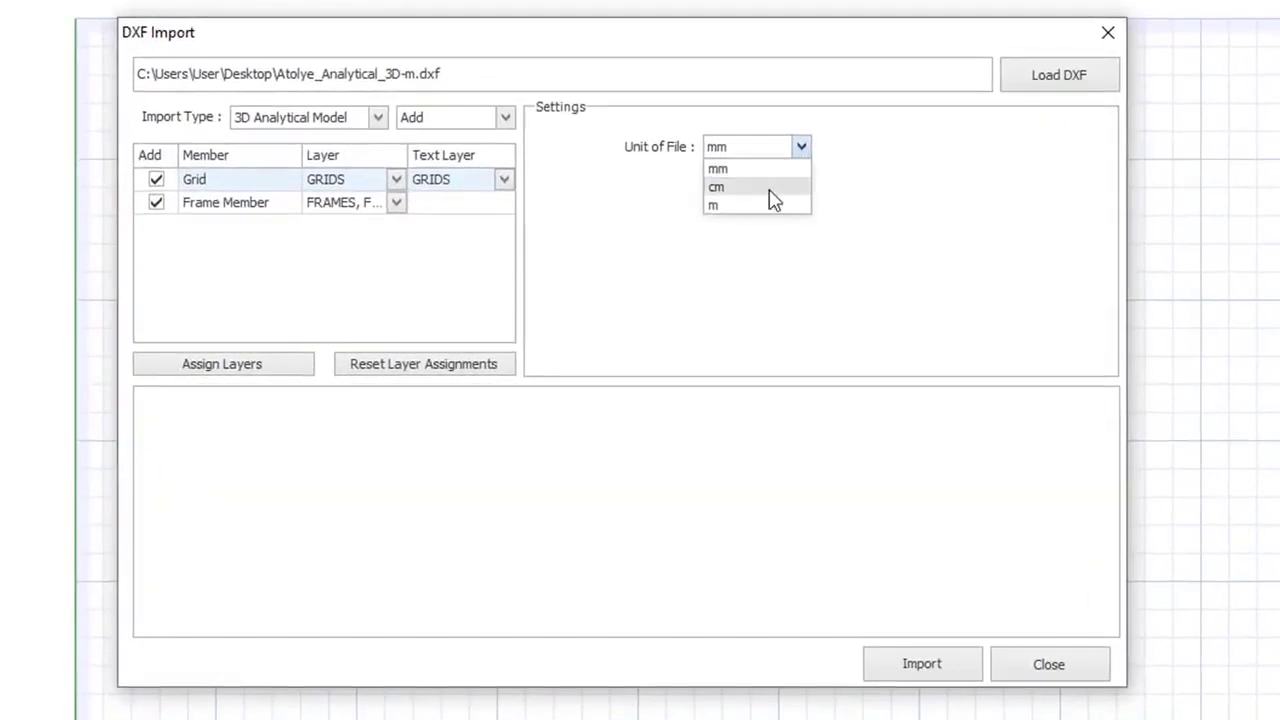
{"action": "left_click", "coordinate": [765, 205]}
{"action": "left_click", "coordinate": [905, 672]}
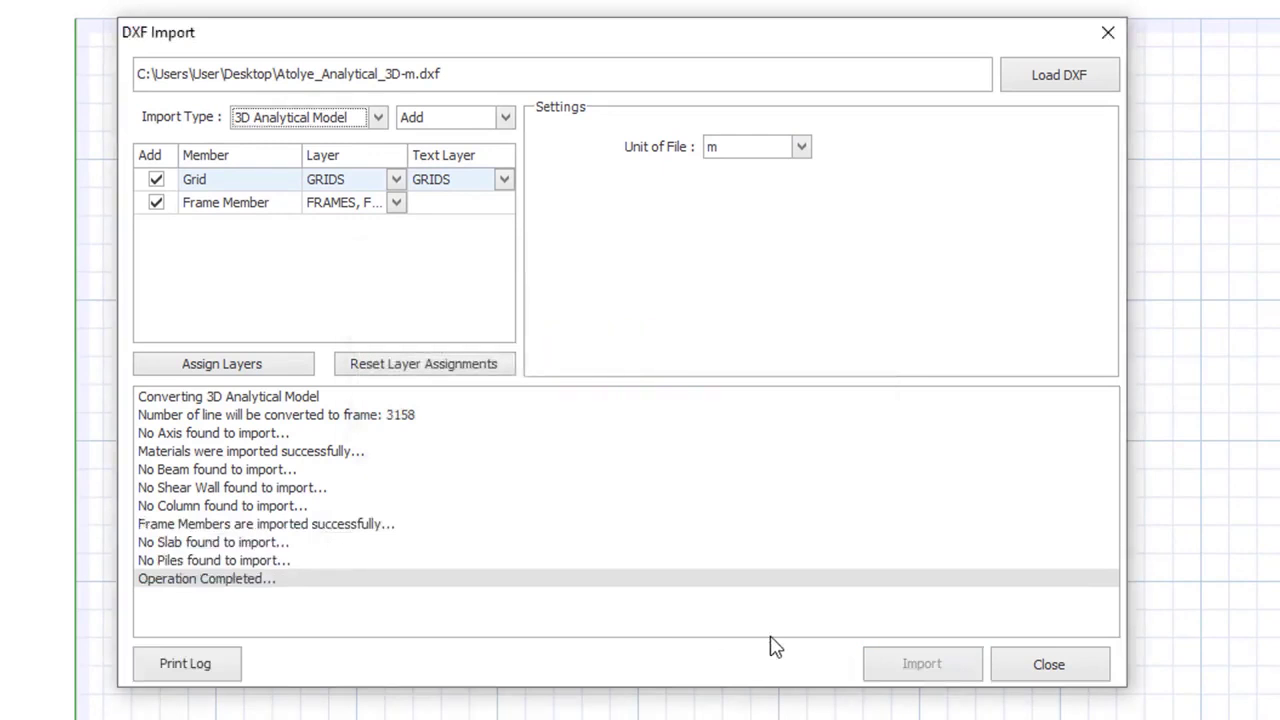
{"action": "left_click", "coordinate": [1010, 664]}
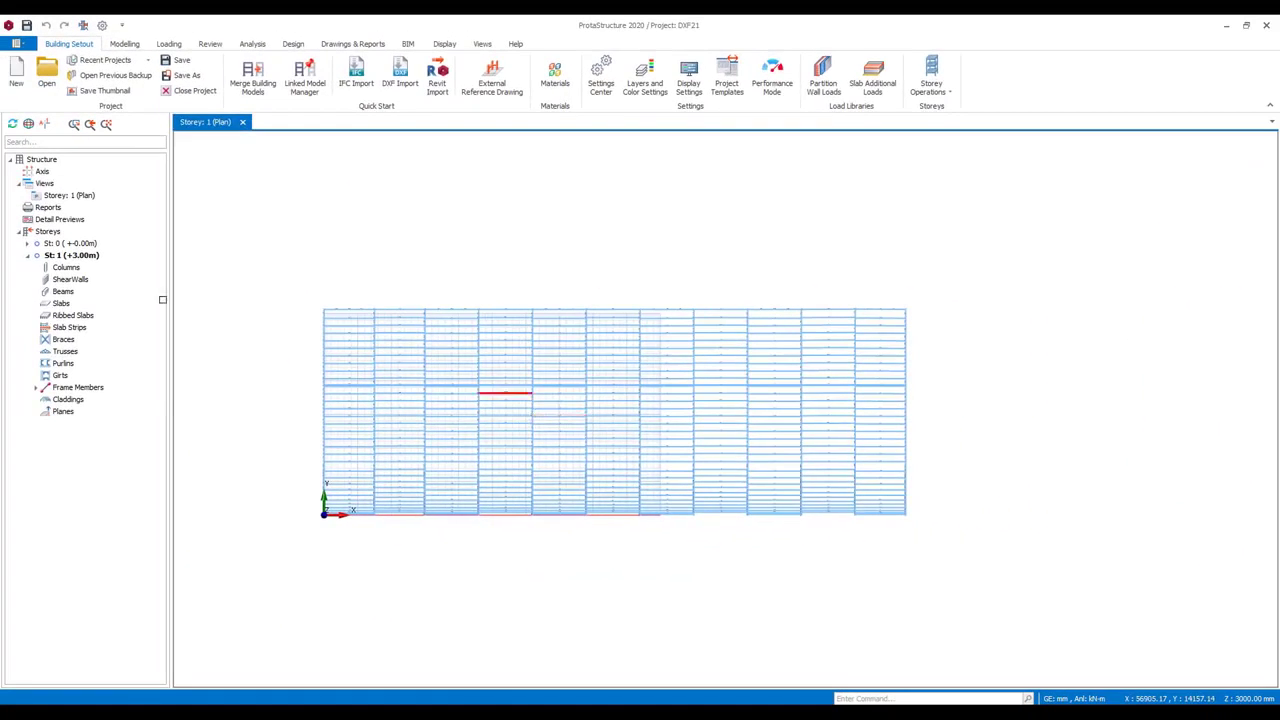
{"action": "left_click", "coordinate": [43, 185]}
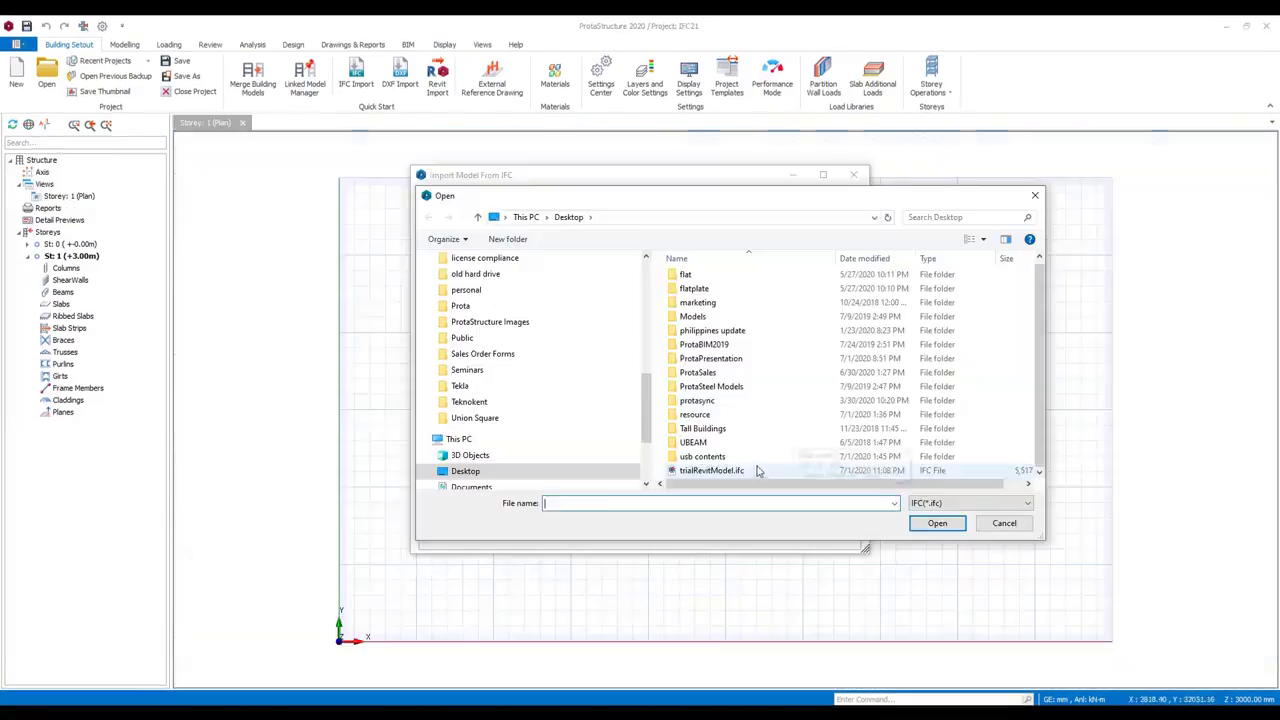
Import trialRevitModel.ifc as a multi-storey concrete building up to +11.40m
{"action": "left_click", "coordinate": [752, 466]}
{"action": "double_click", "coordinate": [752, 466]}
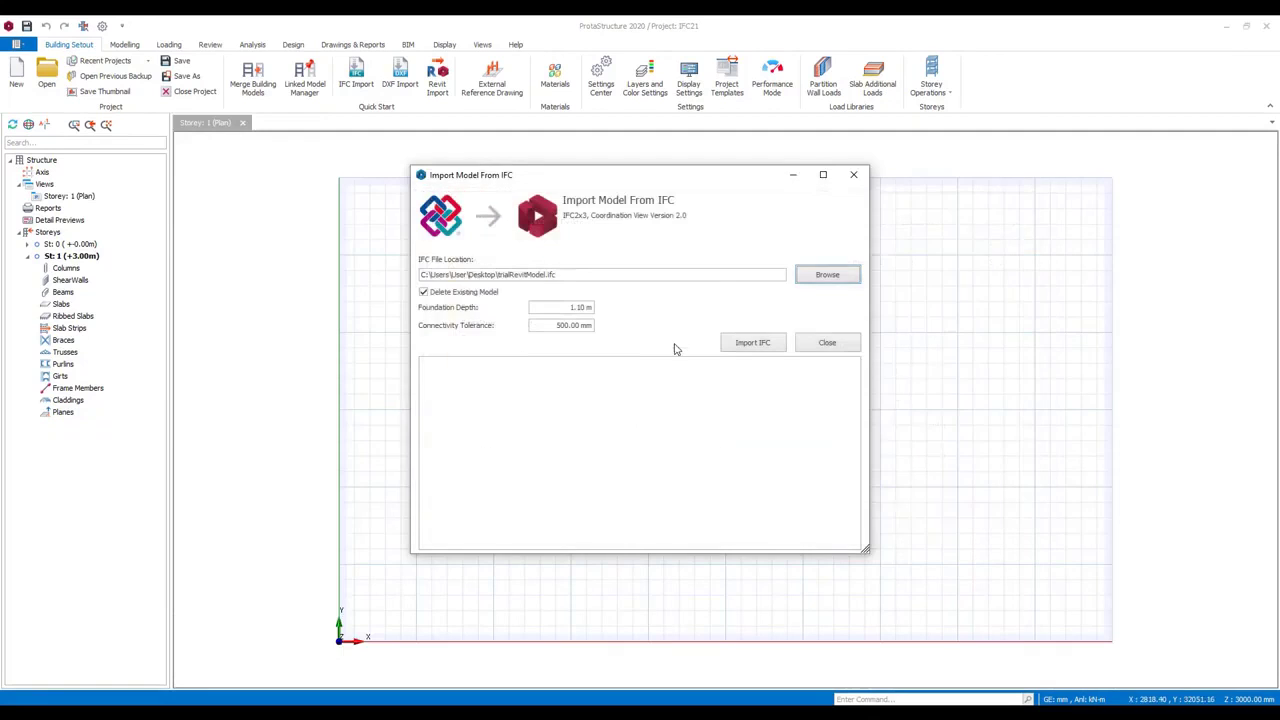
{"action": "left_click", "coordinate": [752, 342]}
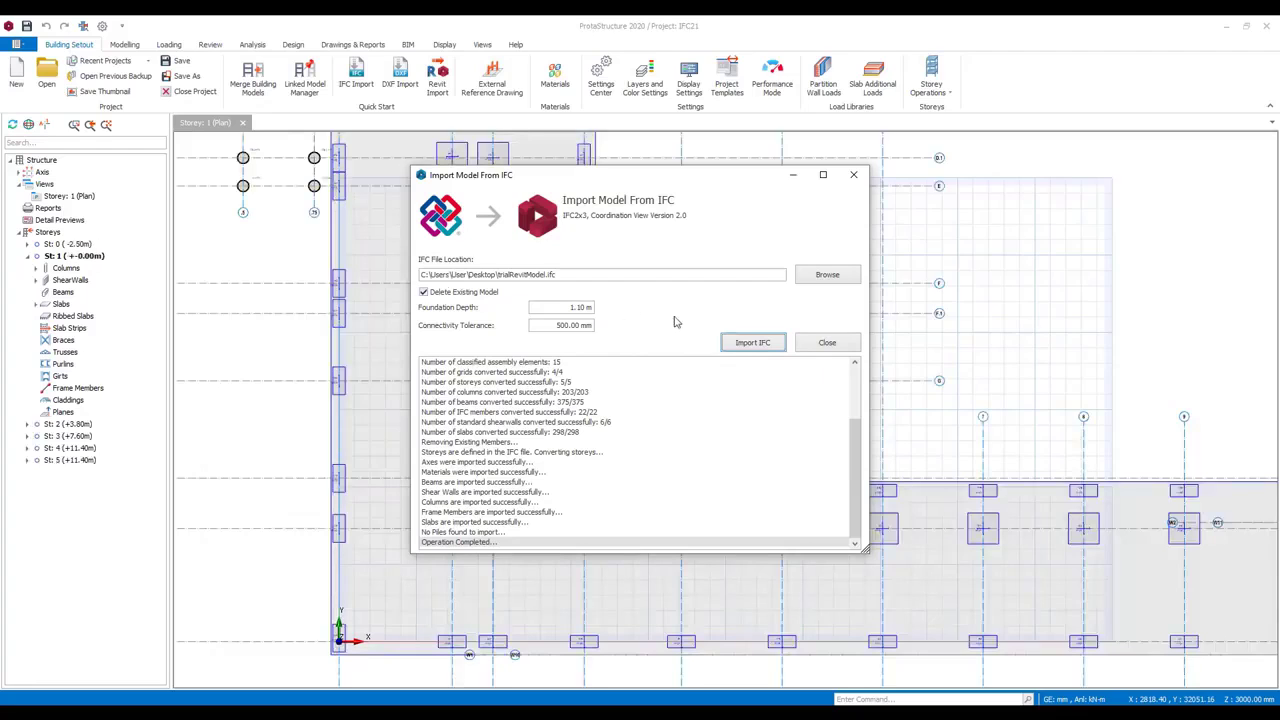
{"action": "left_click", "coordinate": [826, 343]}
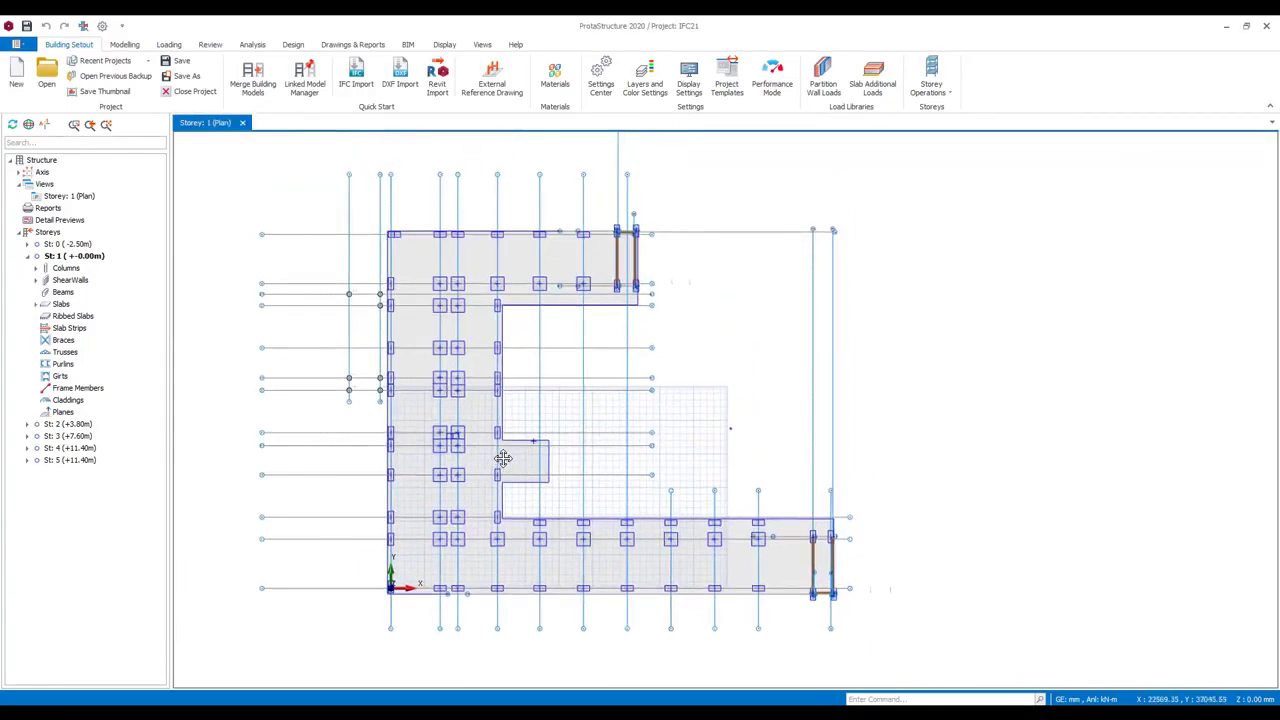
Add a 3D view and orbit it to see the imported building
{"action": "right_click", "coordinate": [46, 184]}
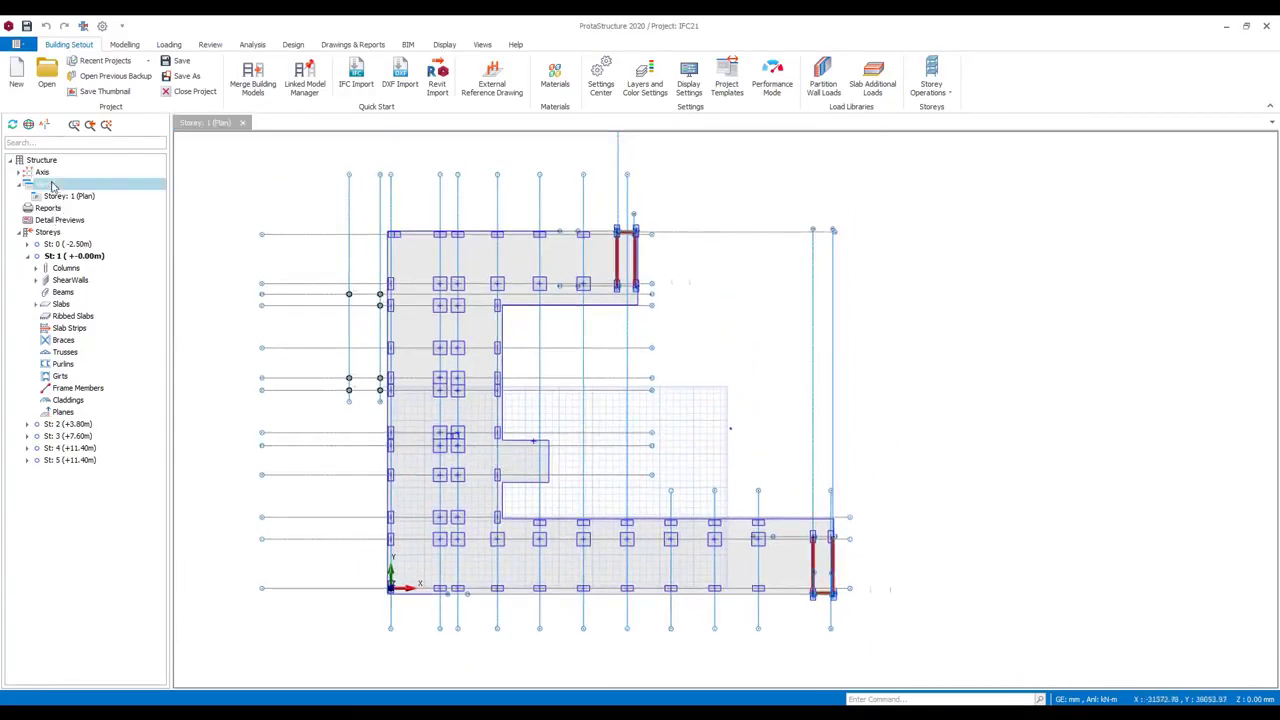
{"action": "left_click", "coordinate": [195, 302]}
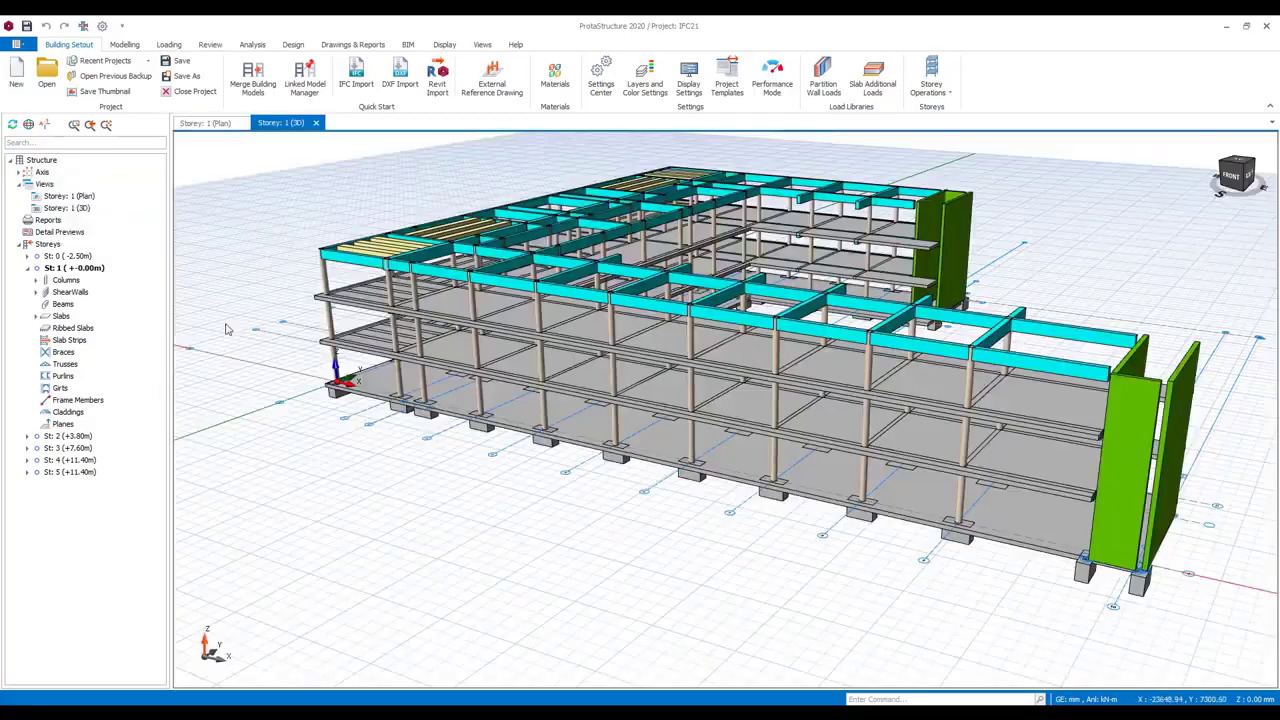
{"action": "middle_click_drag", "start_coordinate": [300, 350], "coordinate": [600, 400]}
{"action": "scroll", "coordinate": [460, 397], "scroll_direction": "down", "scroll_amount": 5}
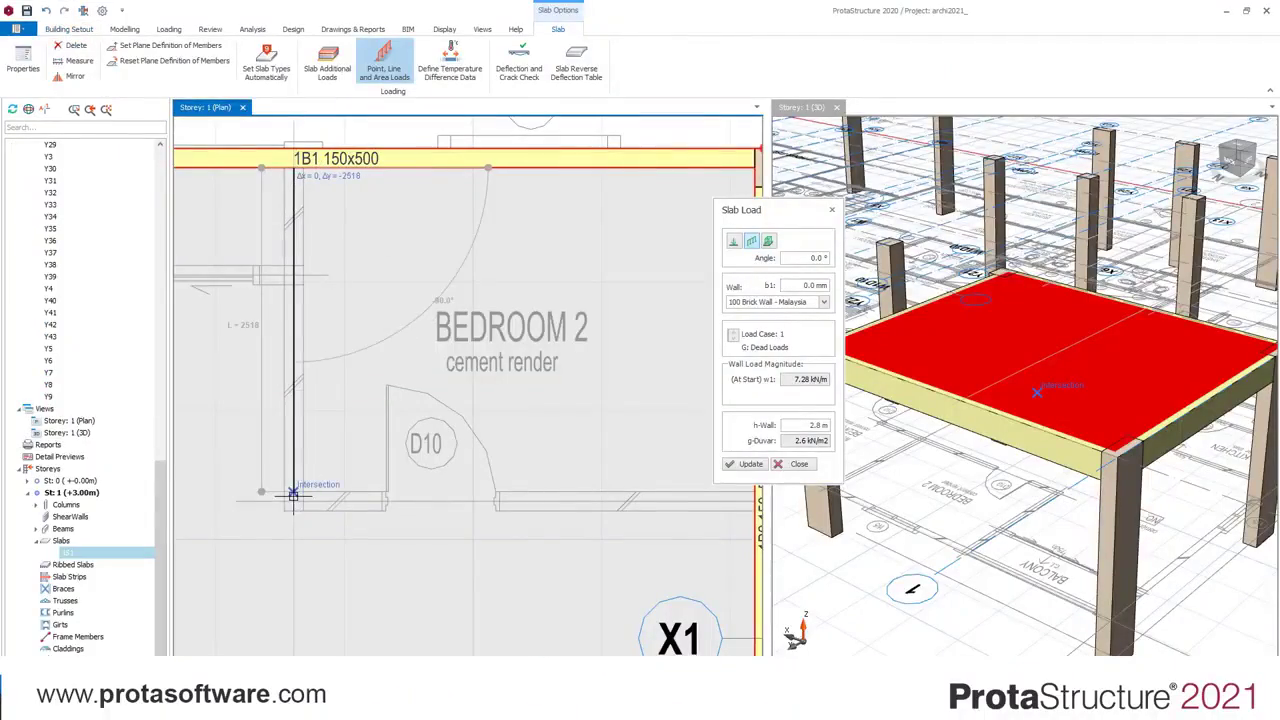
Place 7.28 kN/m brick-wall line loads along the bedroom walls
{"action": "left_click", "coordinate": [293, 502]}
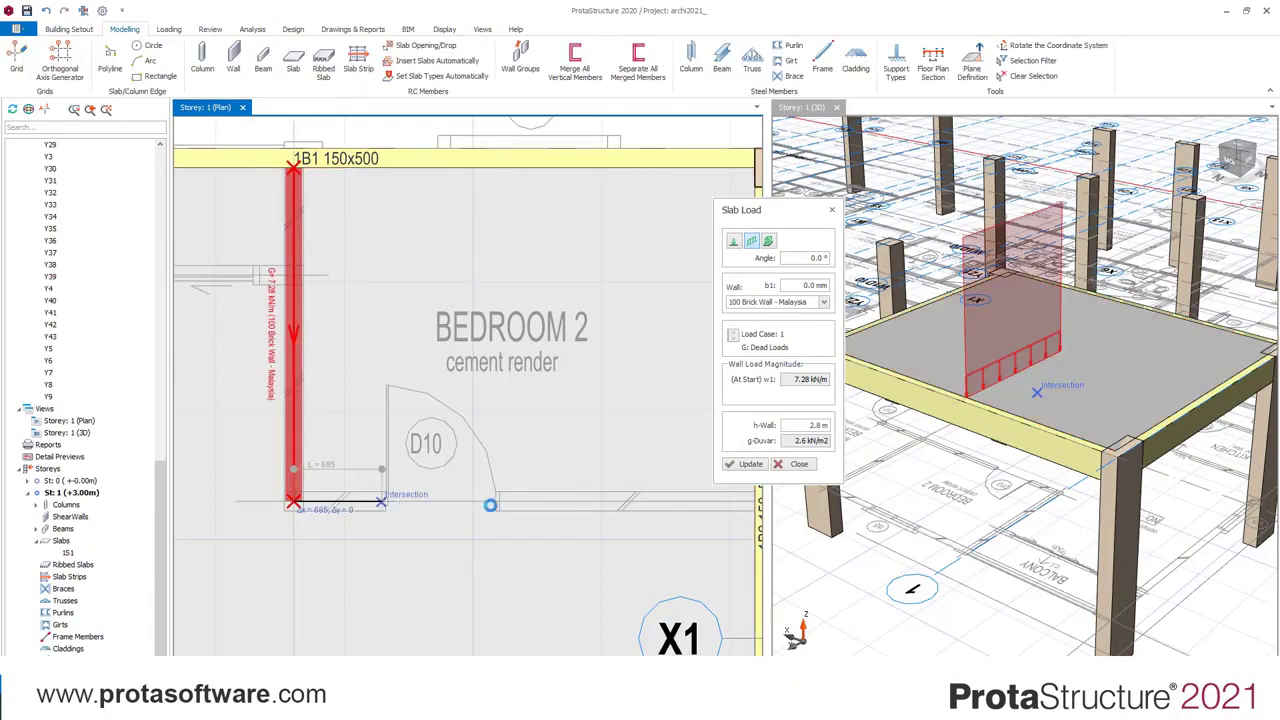
{"action": "left_click", "coordinate": [490, 505]}
{"action": "middle_click_drag", "start_coordinate": [620, 504], "coordinate": [459, 486]}
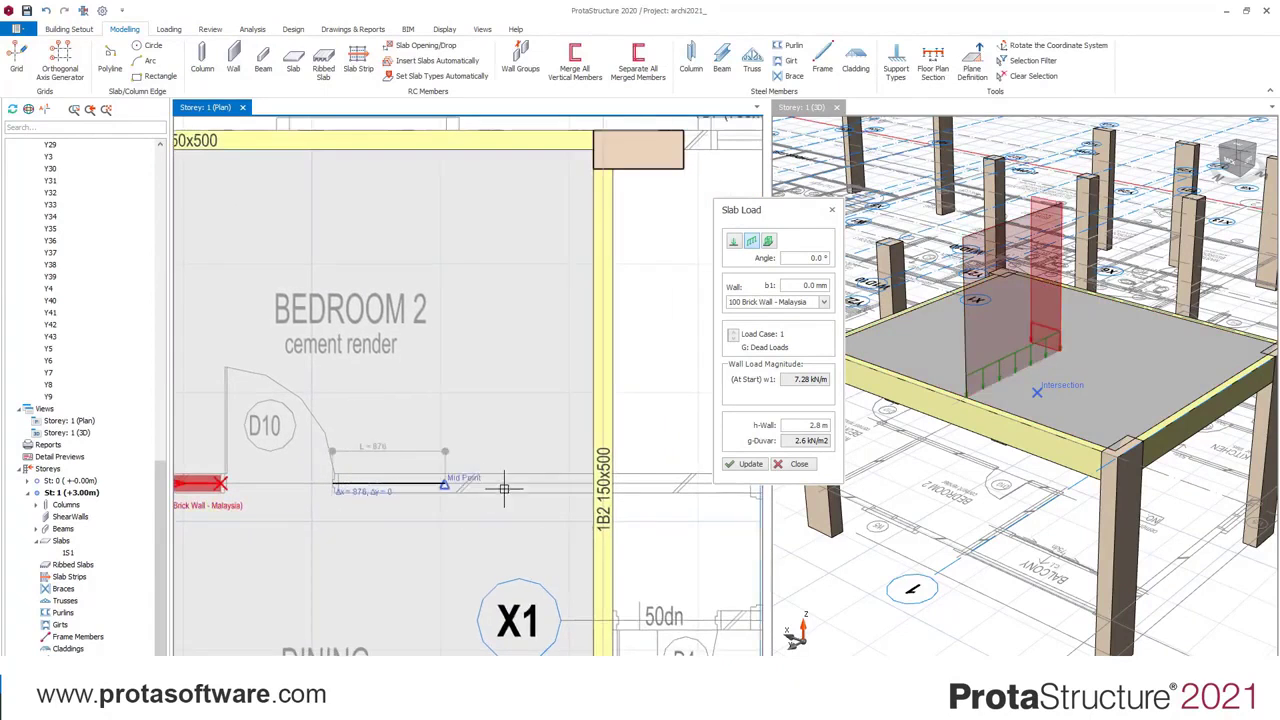
{"action": "left_click", "coordinate": [595, 484]}
{"action": "scroll", "coordinate": [564, 515], "scroll_direction": "down", "scroll_amount": 4}
{"action": "middle_click_drag", "start_coordinate": [470, 440], "coordinate": [611, 450]}
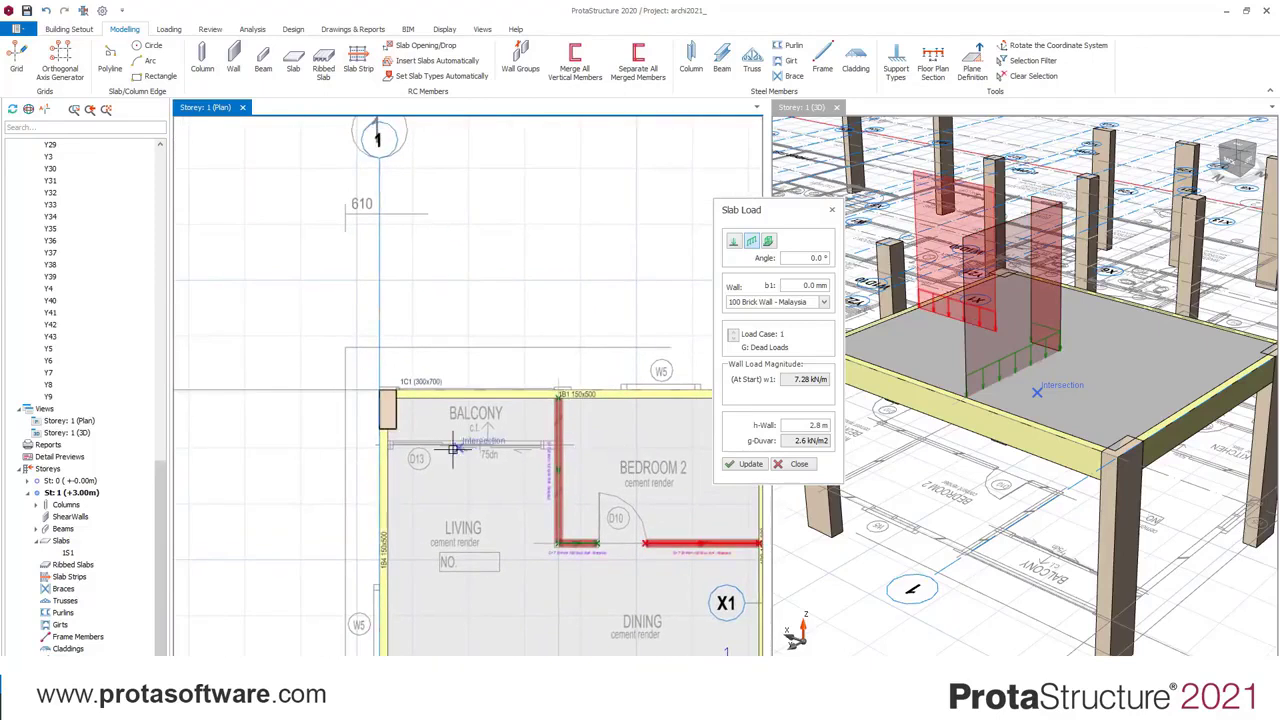
Outline a -75 mm slab drop region around the balcony and check it in 3D
{"action": "left_click", "coordinate": [425, 45]}
{"action": "scroll", "coordinate": [380, 397], "scroll_direction": "up", "scroll_amount": 4}
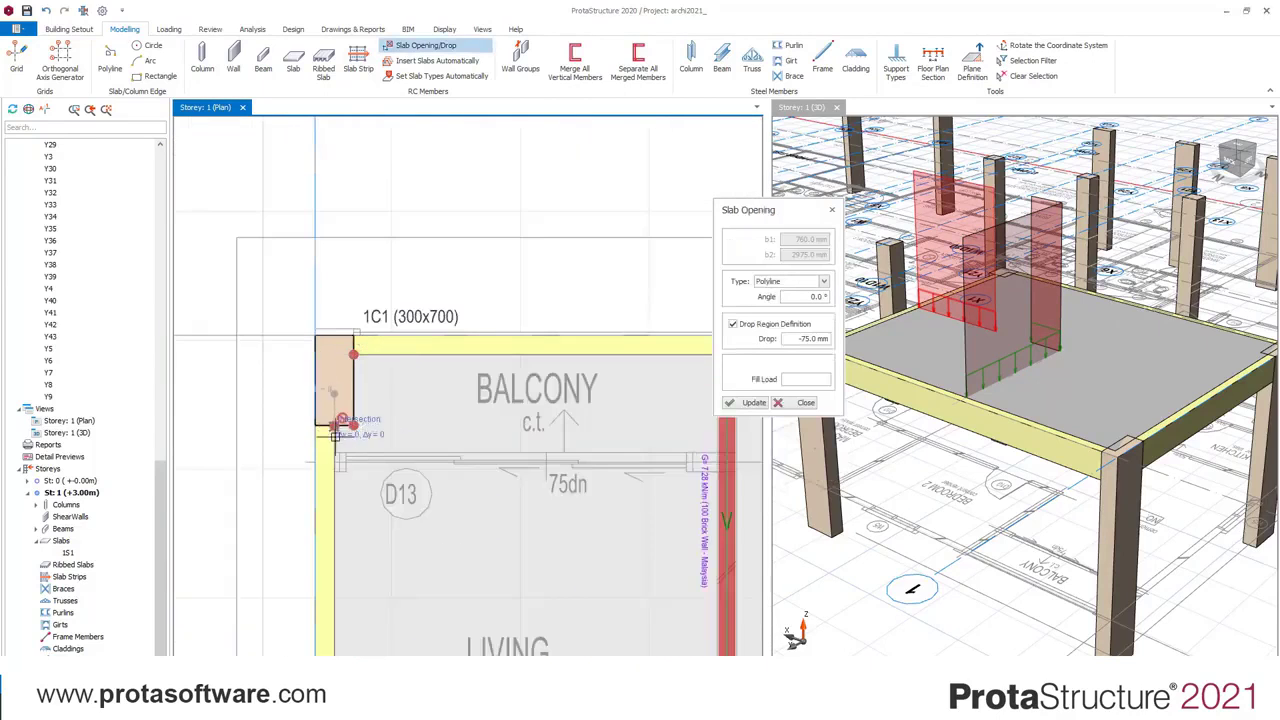
{"action": "middle_click_drag", "start_coordinate": [636, 452], "coordinate": [437, 430]}
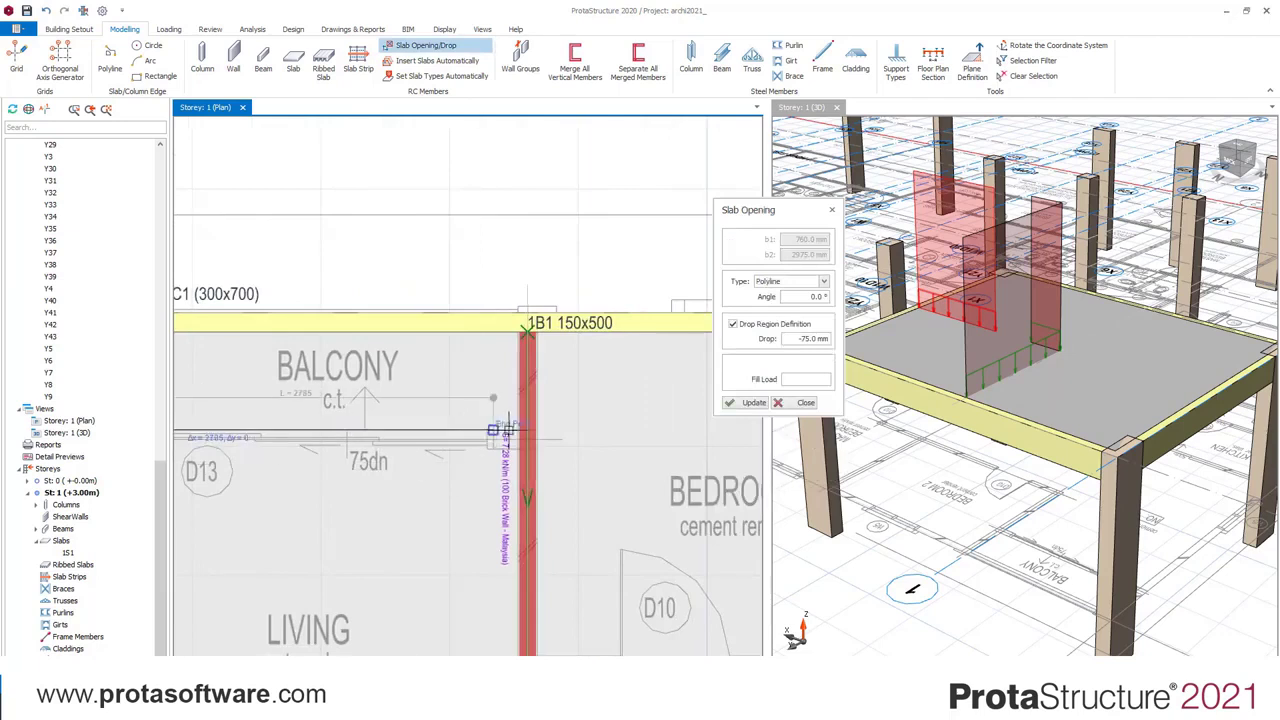
{"action": "scroll", "coordinate": [510, 430], "scroll_direction": "up", "scroll_amount": 2}
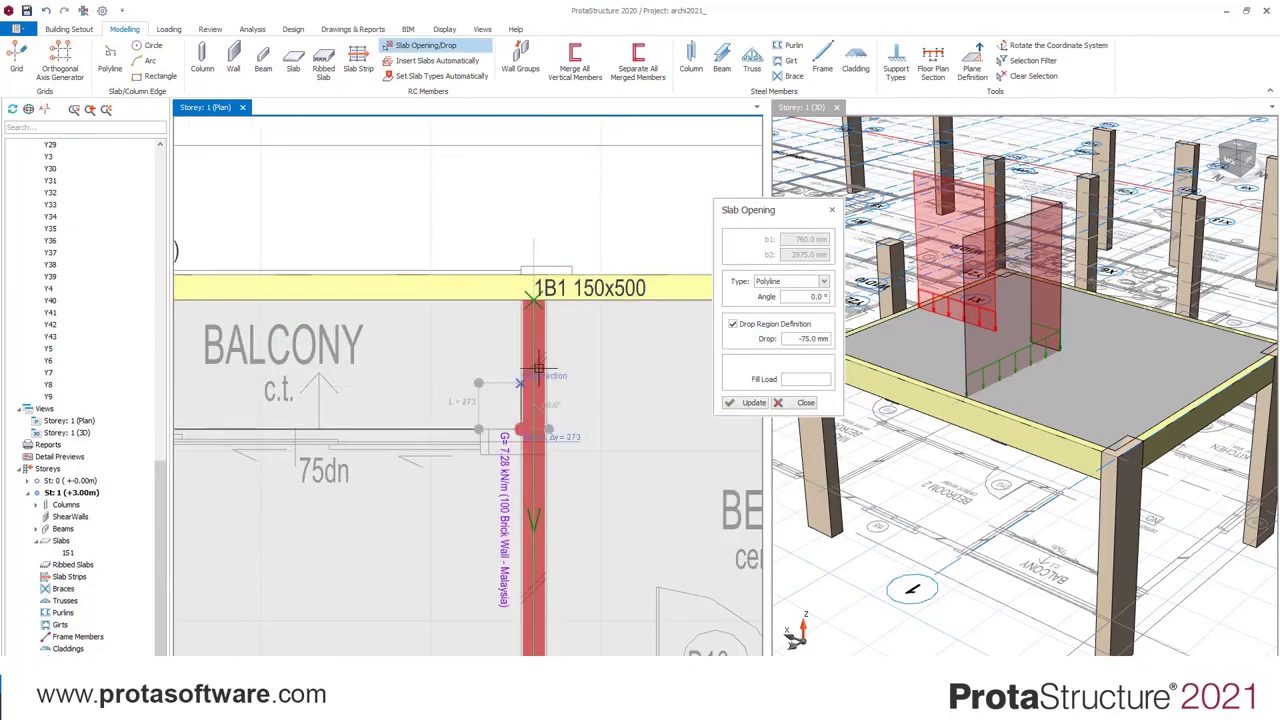
{"action": "middle_click_drag", "start_coordinate": [420, 354], "coordinate": [660, 404]}
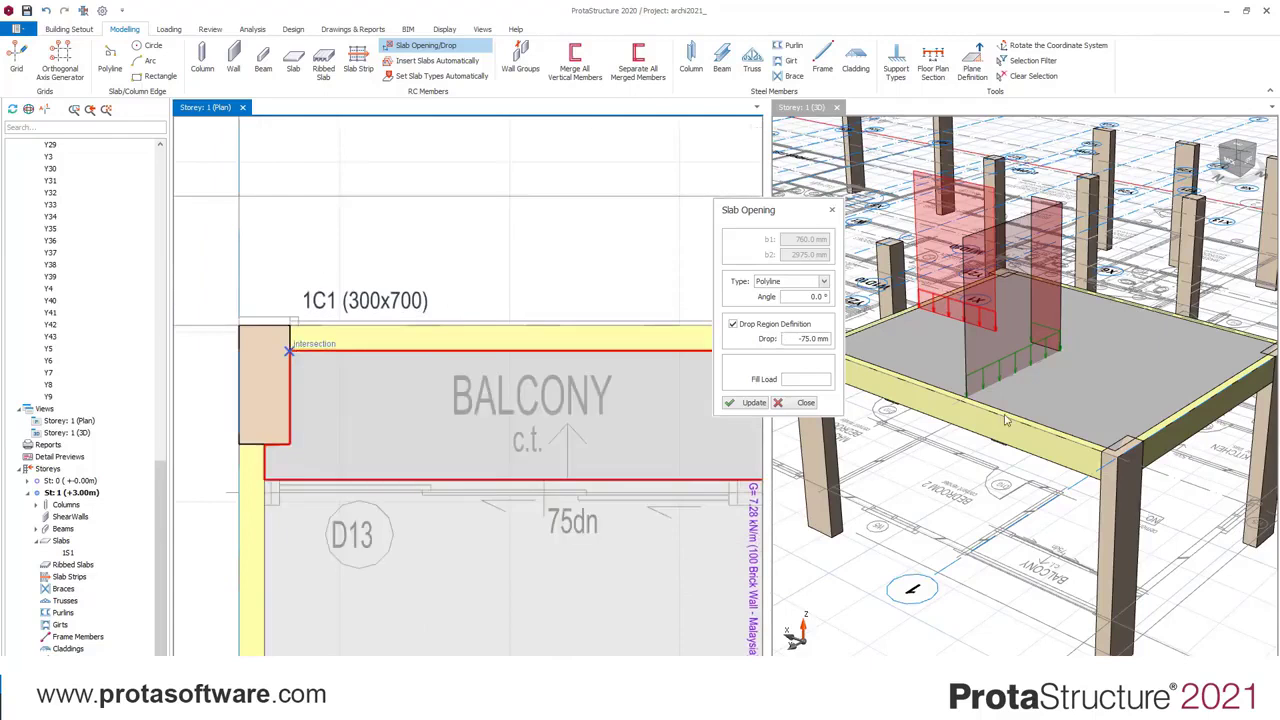
{"action": "scroll", "coordinate": [1064, 455], "scroll_direction": "up", "scroll_amount": 3}
{"action": "left_click", "coordinate": [1064, 455]}
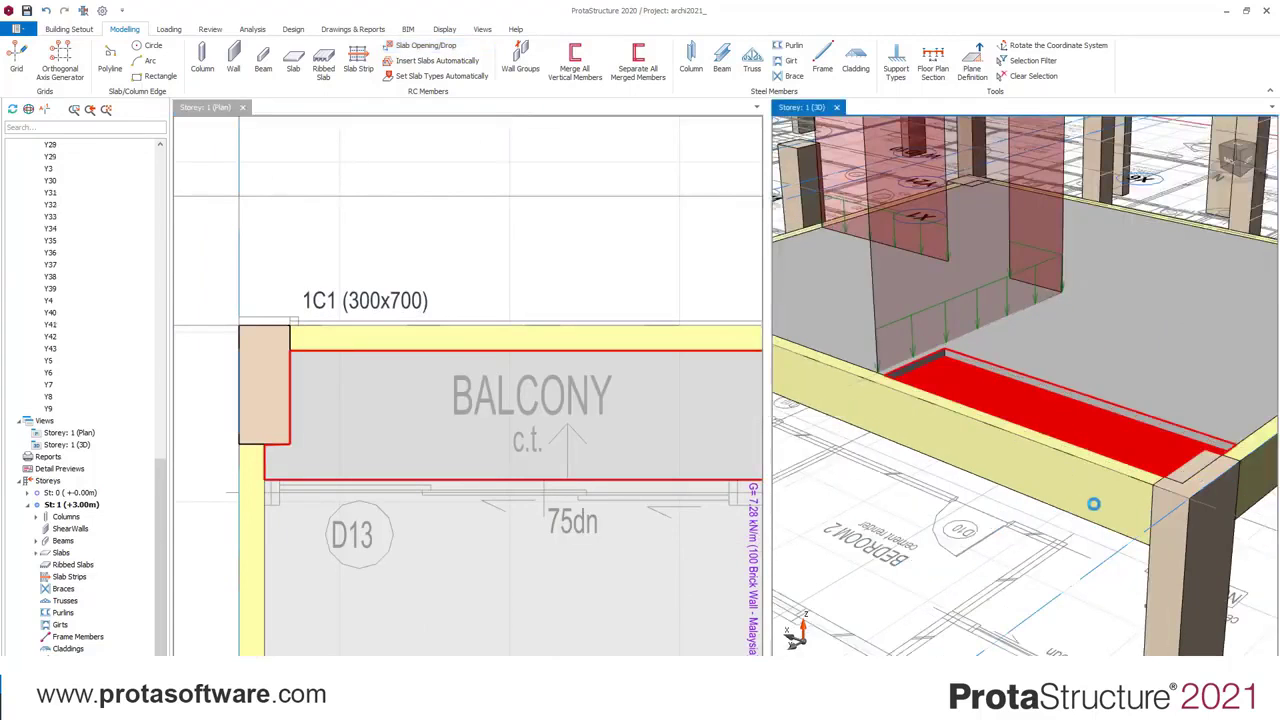
{"action": "middle_click_drag", "start_coordinate": [1093, 505], "coordinate": [1020, 366]}
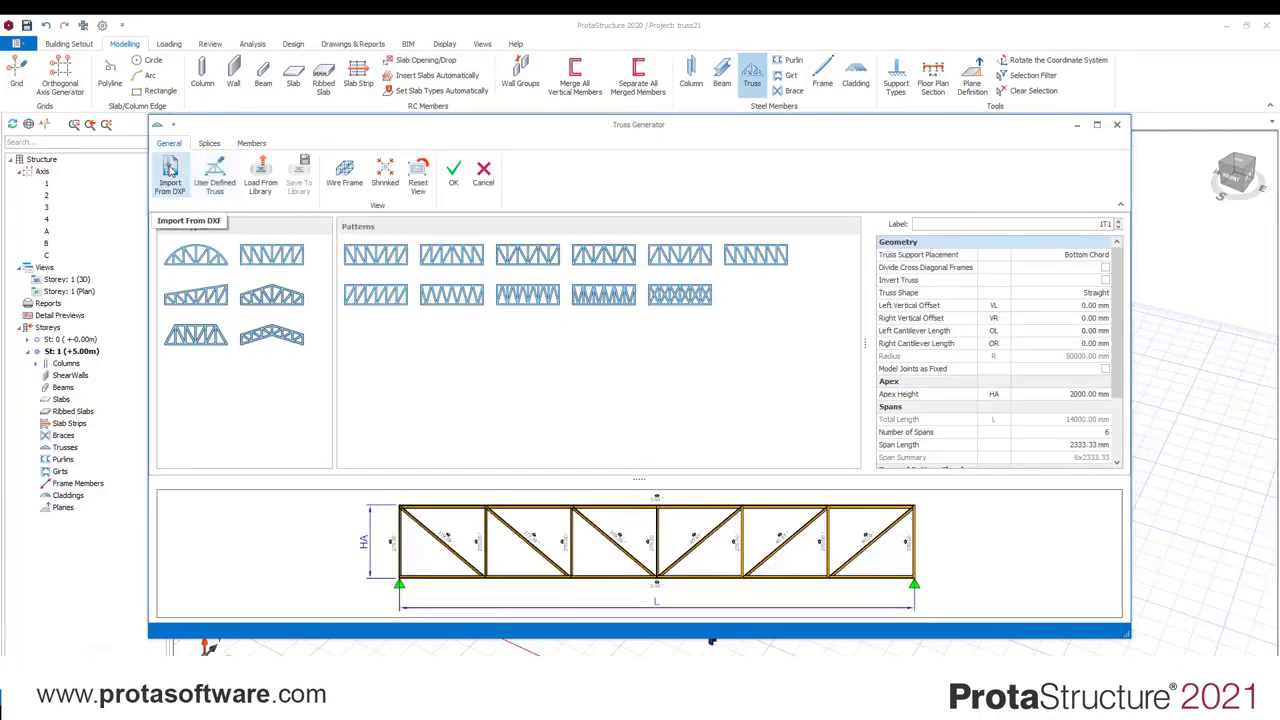
Load the truss shape from Truss1.dxf into the custom truss editor
{"action": "left_click", "coordinate": [171, 172]}
{"action": "scroll", "coordinate": [437, 367], "scroll_direction": "down", "scroll_amount": 3}
{"action": "scroll", "coordinate": [437, 367], "scroll_direction": "down", "scroll_amount": 1}
{"action": "left_click", "coordinate": [436, 399]}
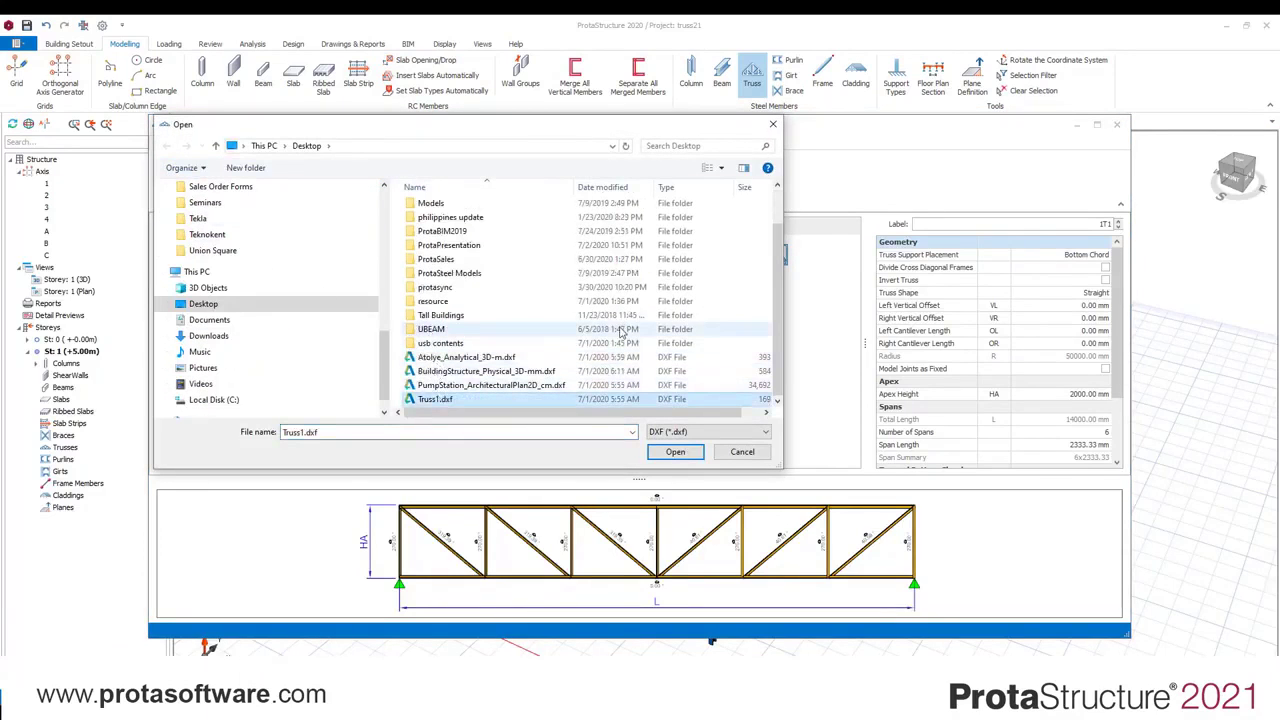
{"action": "left_click", "coordinate": [672, 452]}
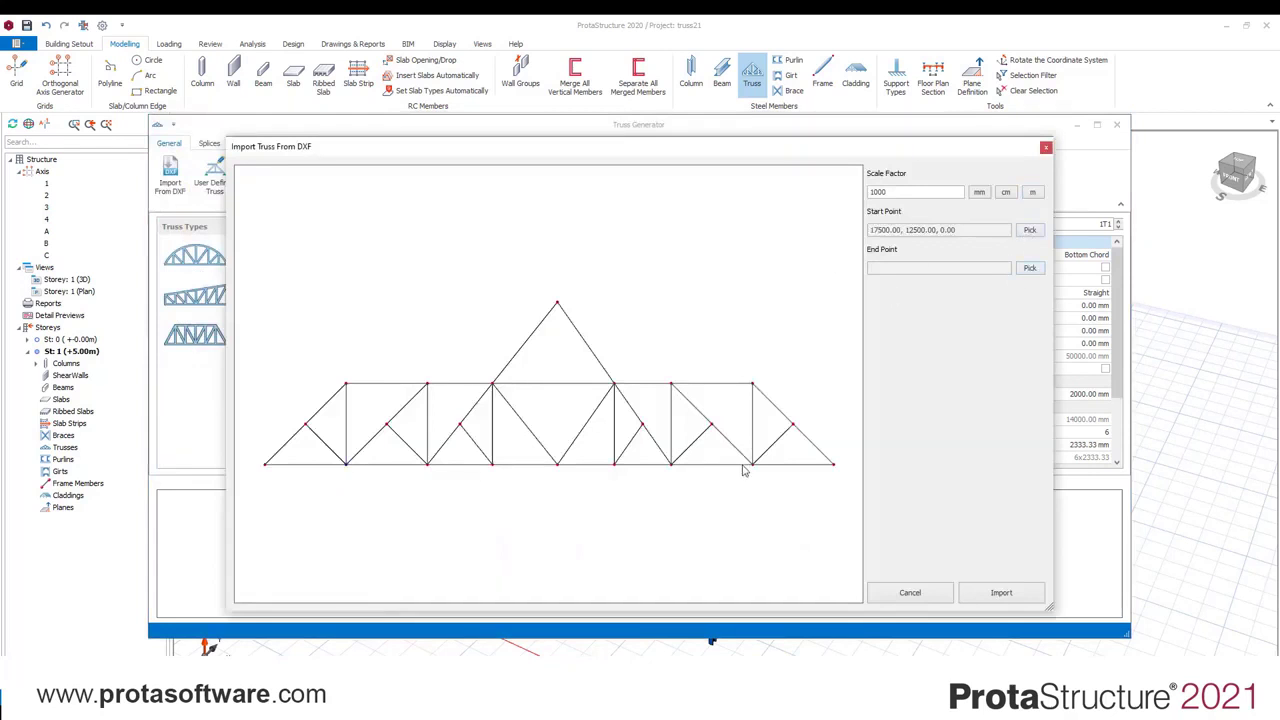
{"action": "left_click", "coordinate": [1000, 595]}
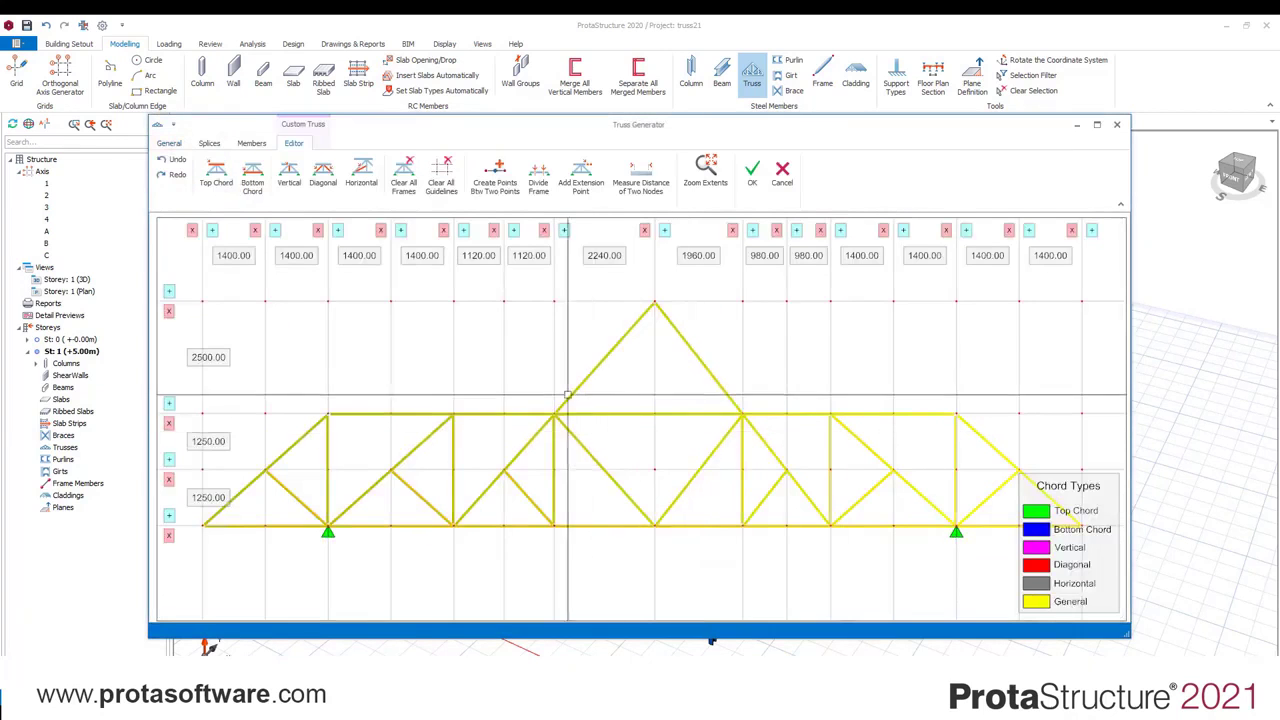
Set the top and bottom members as chords and the apex members as diagonals
{"action": "right_click", "coordinate": [503, 414]}
{"action": "left_click", "coordinate": [530, 423]}
{"action": "right_click", "coordinate": [483, 524]}
{"action": "left_click", "coordinate": [530, 551]}
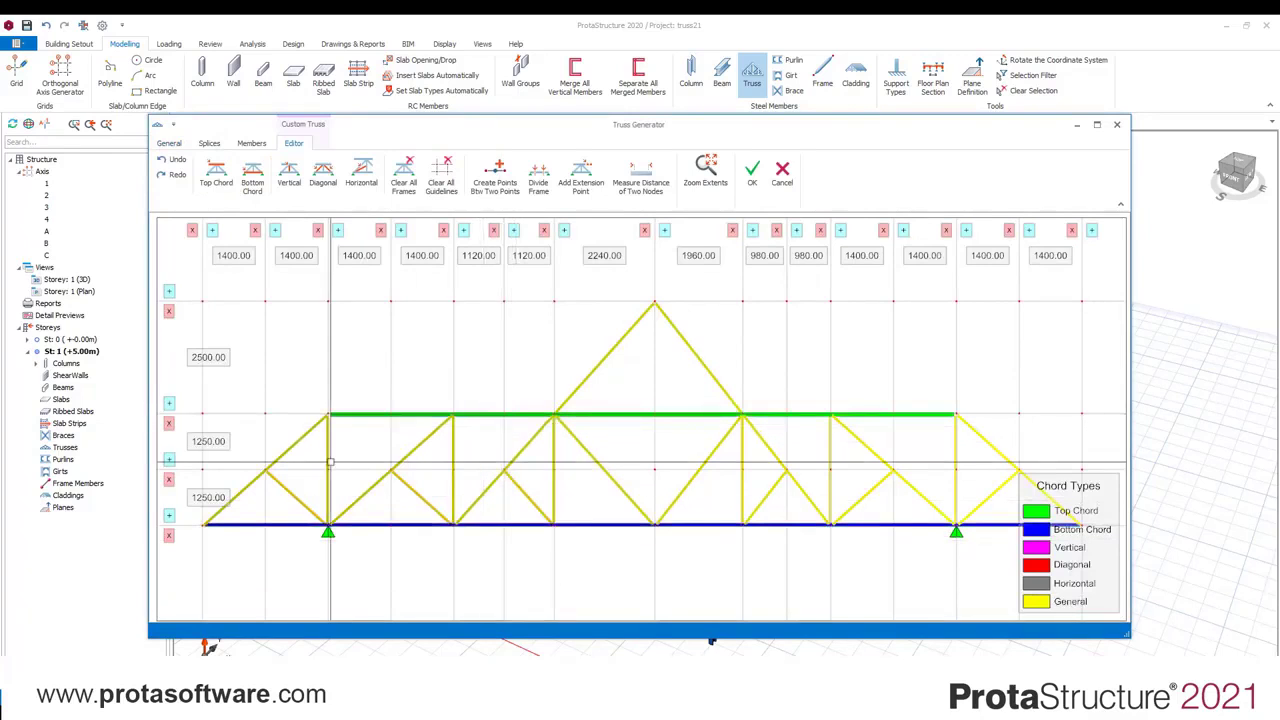
{"action": "right_click", "coordinate": [566, 326]}
{"action": "left_click", "coordinate": [617, 369]}
Place trusses 1T2–1T4 on the remaining column lines
{"action": "left_click", "coordinate": [752, 172]}
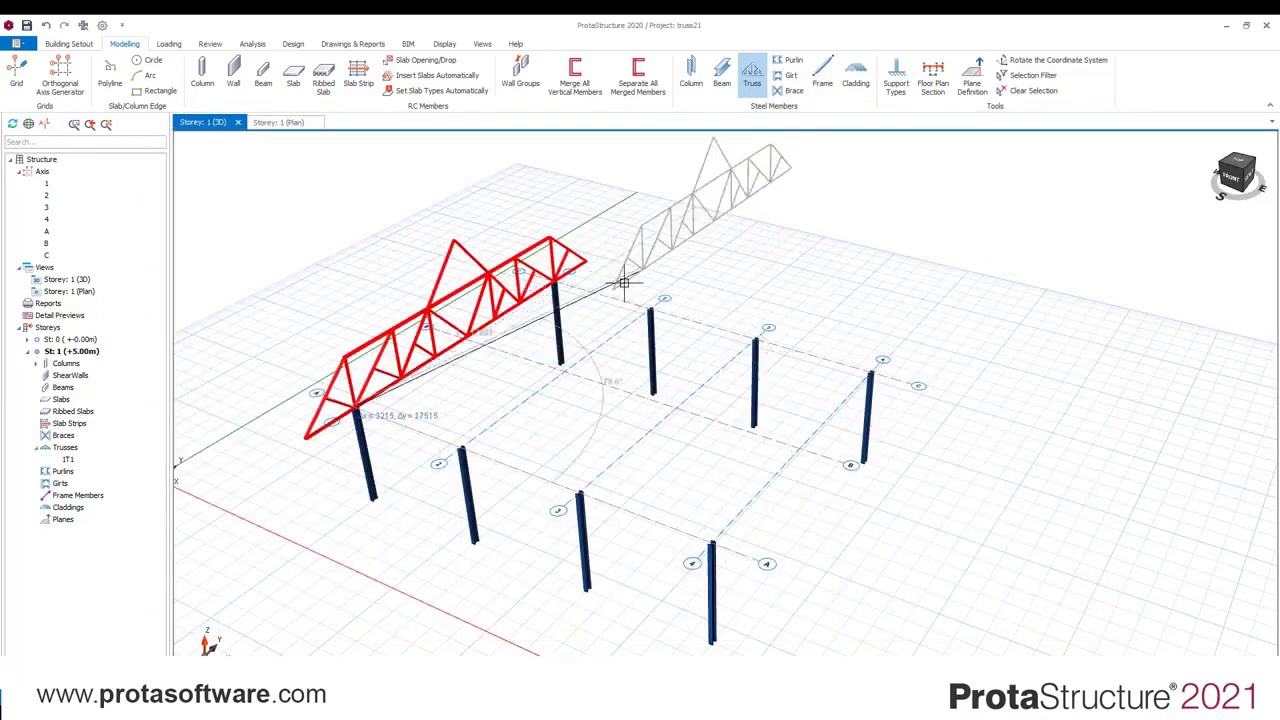
{"action": "left_click", "coordinate": [499, 400]}
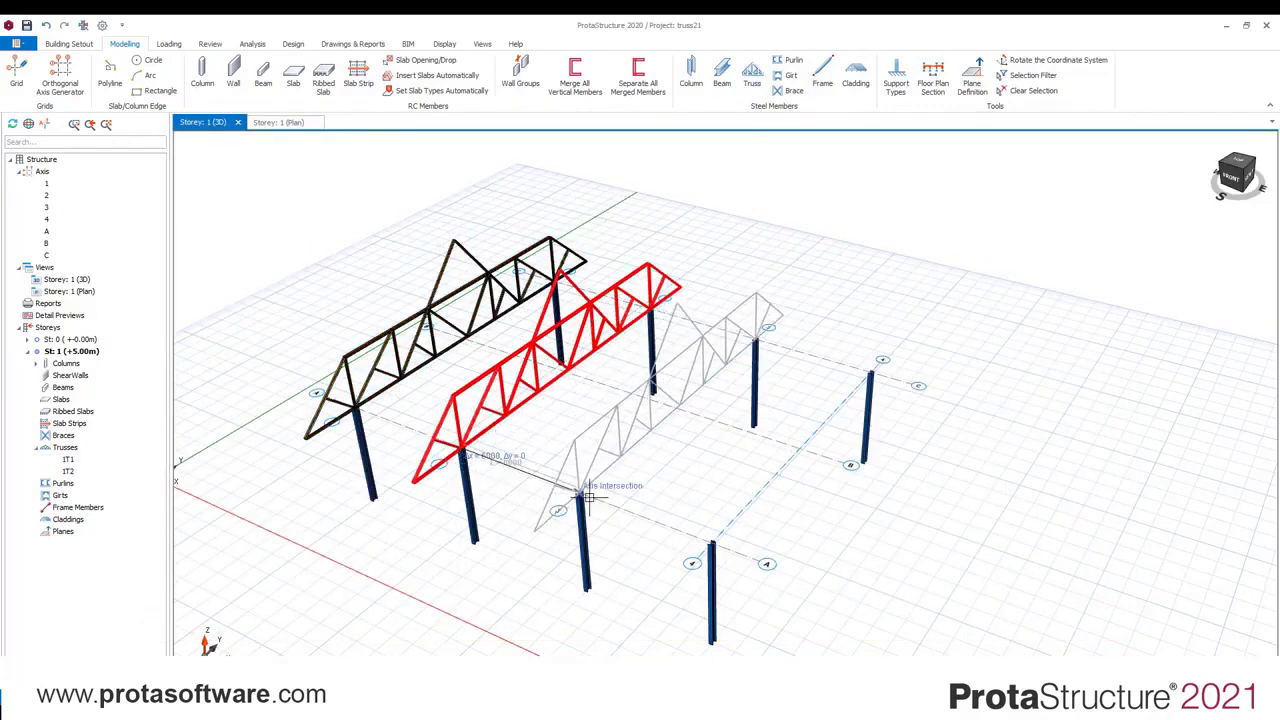
{"action": "left_click", "coordinate": [615, 458]}
{"action": "left_click", "coordinate": [735, 525]}
{"action": "key", "text": "Escape"}
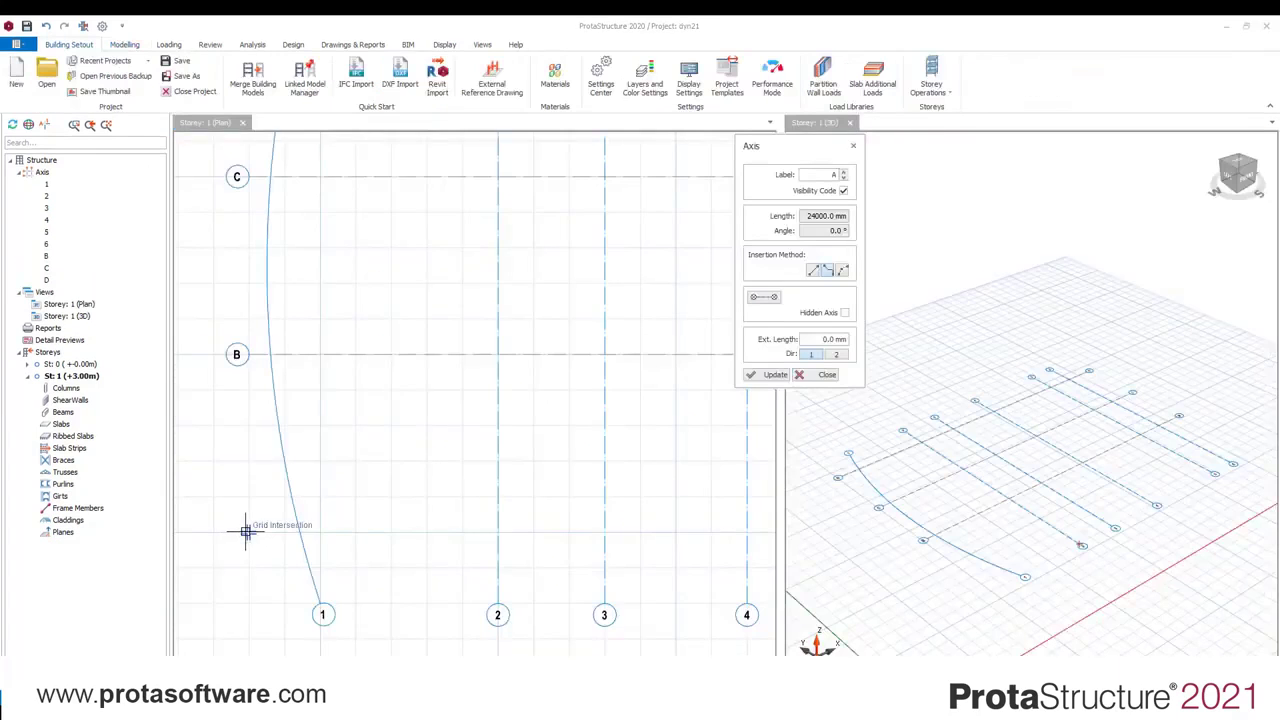
Add bent 30000 mm axis D through axis 4, then place beams across the grid, split at supports
{"action": "left_click", "coordinate": [245, 531]}
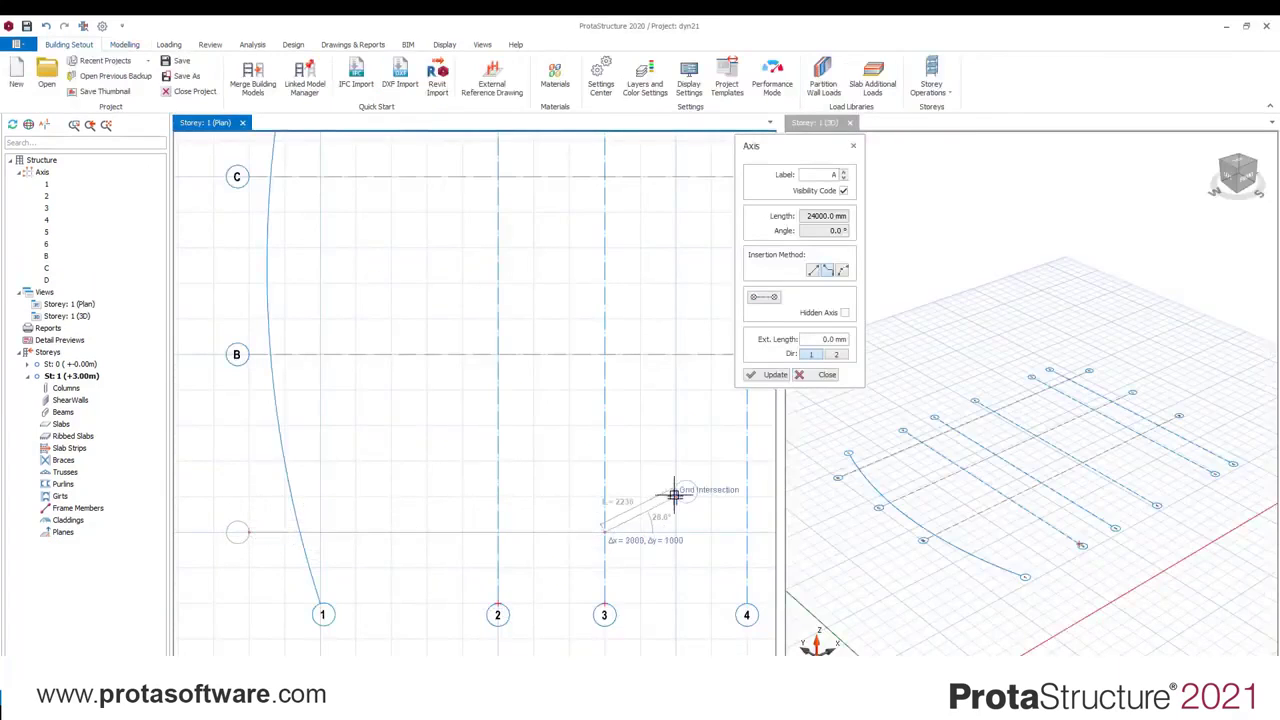
{"action": "middle_click_drag", "start_coordinate": [675, 495], "coordinate": [423, 509]}
{"action": "left_click", "coordinate": [495, 477]}
{"action": "middle_click_drag", "start_coordinate": [598, 490], "coordinate": [349, 480]}
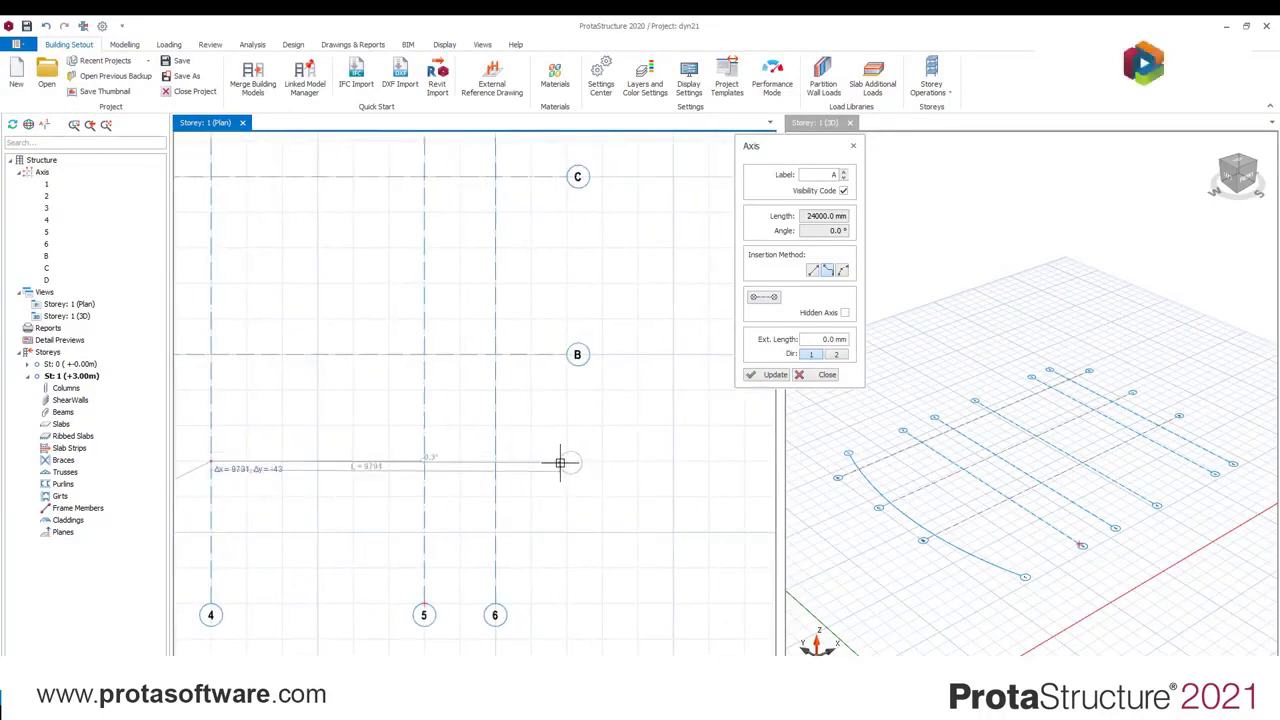
{"action": "scroll", "coordinate": [605, 484], "scroll_direction": "down", "scroll_amount": 3}
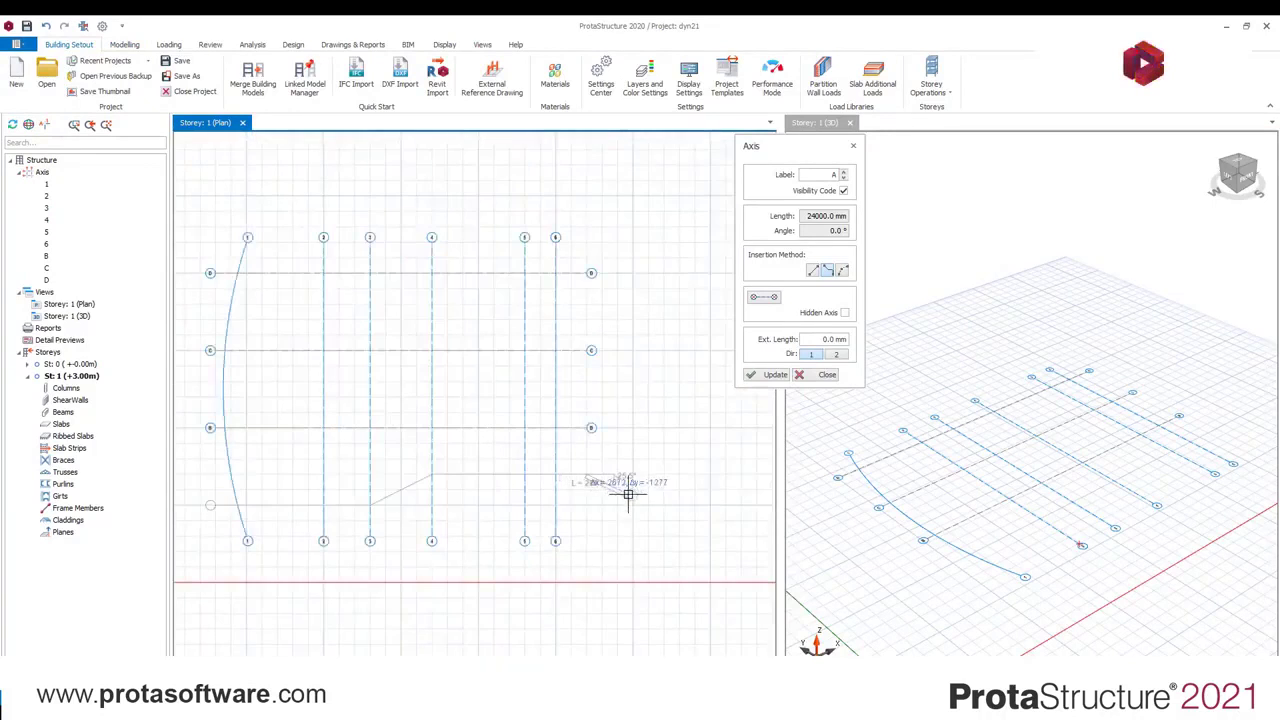
{"action": "double_click", "coordinate": [628, 495]}
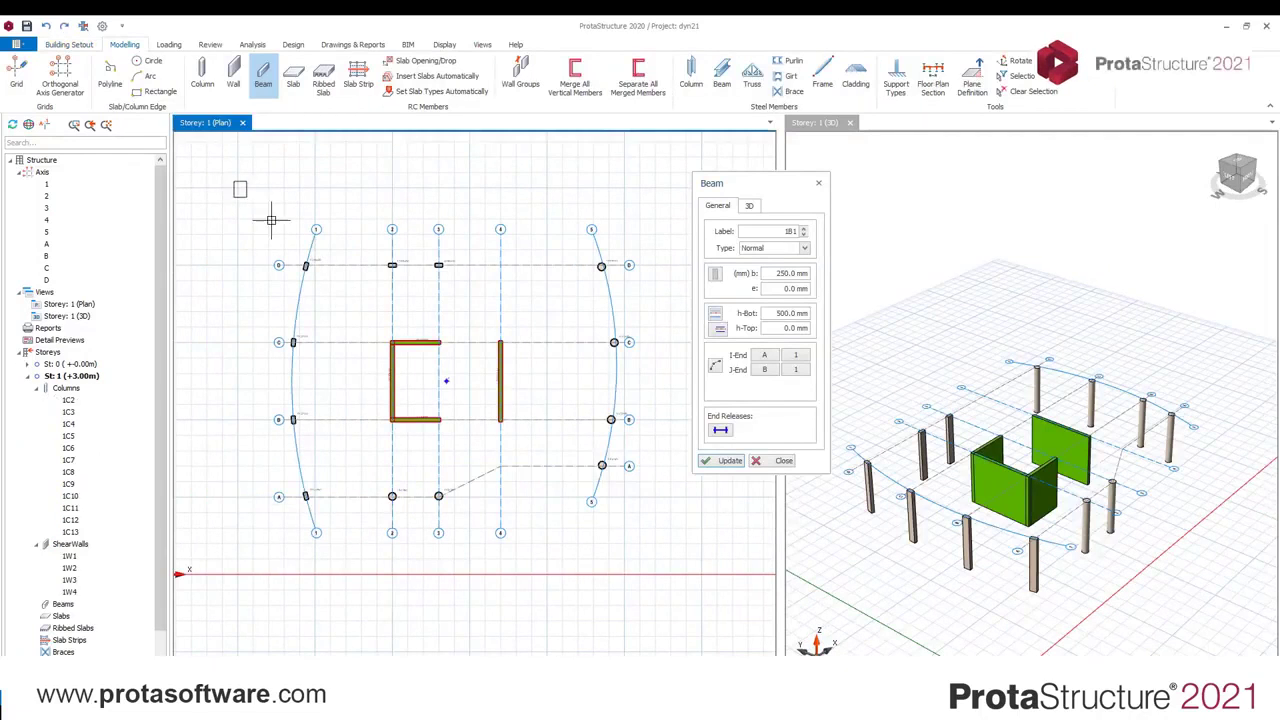
{"action": "left_click_drag", "start_coordinate": [234, 181], "coordinate": [661, 550]}
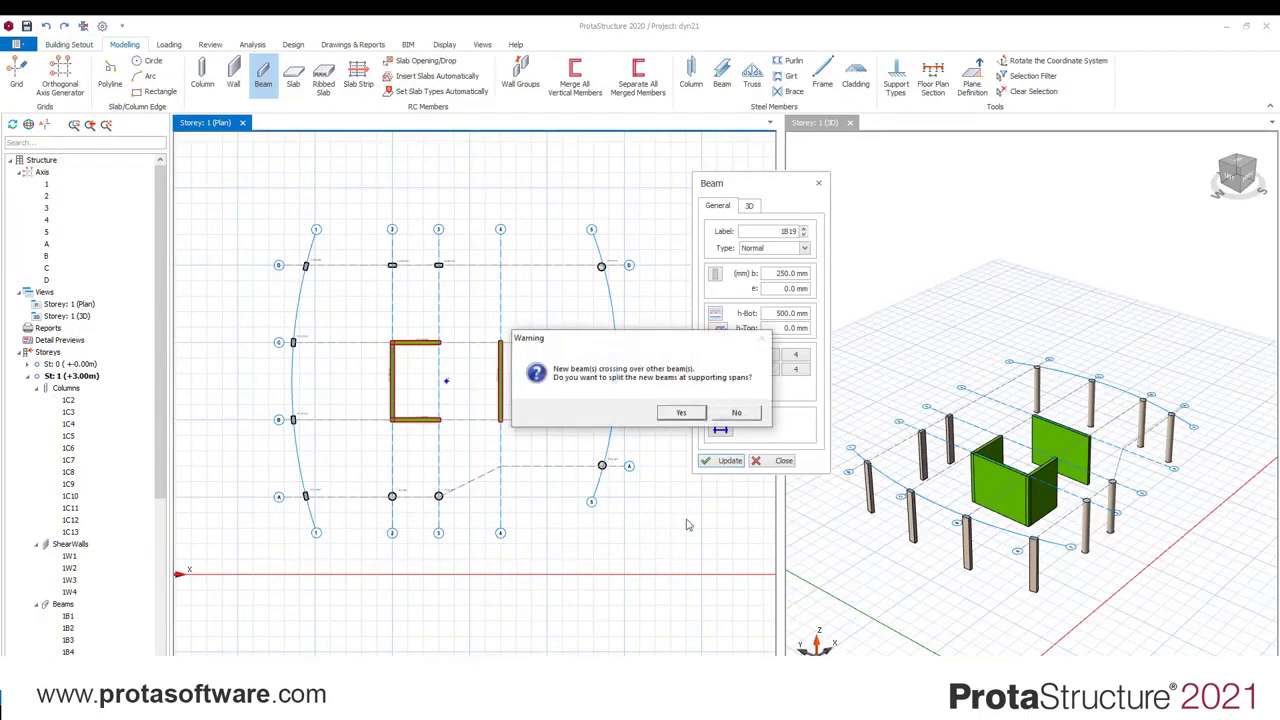
{"action": "left_click", "coordinate": [736, 414]}
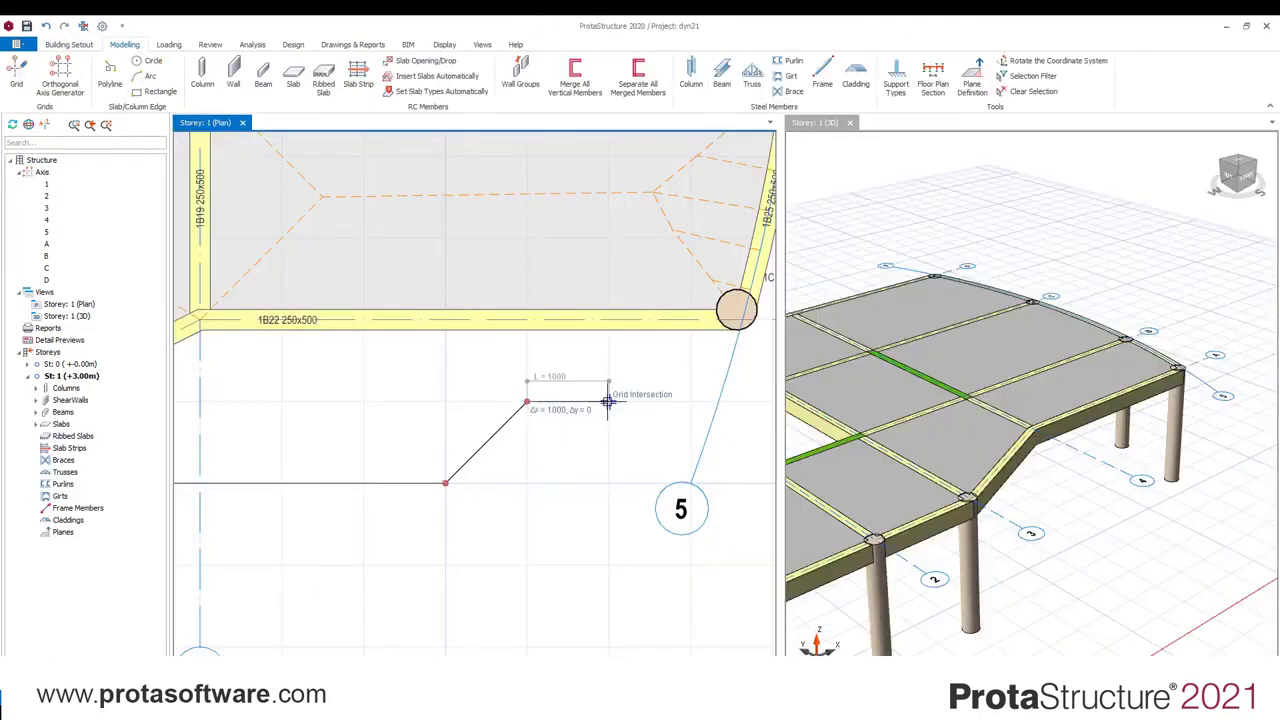
Outline the irregular corner with straight and curved edges and create slab 1S12 there
{"action": "left_click", "coordinate": [608, 402]}
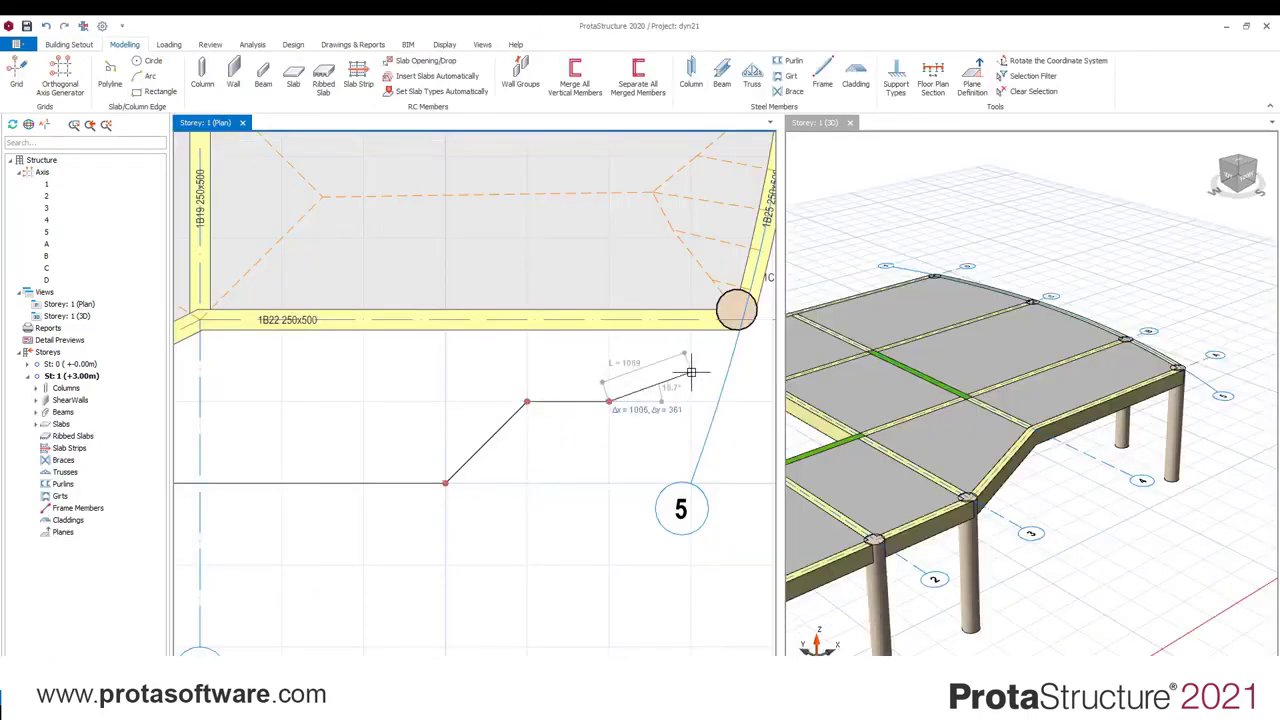
{"action": "left_click", "coordinate": [736, 316]}
{"action": "right_click", "coordinate": [621, 250]}
{"action": "left_click", "coordinate": [651, 260]}
{"action": "scroll", "coordinate": [634, 386], "scroll_direction": "down", "scroll_amount": 3}
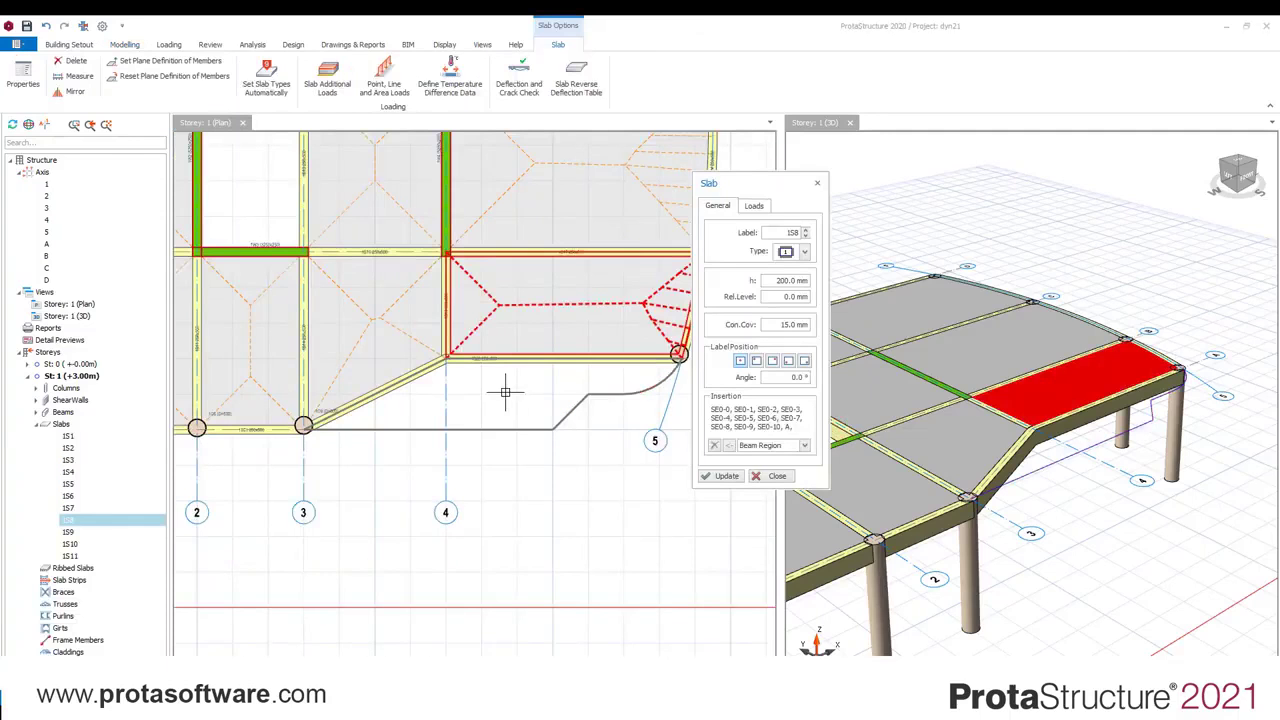
{"action": "left_click", "coordinate": [505, 393]}
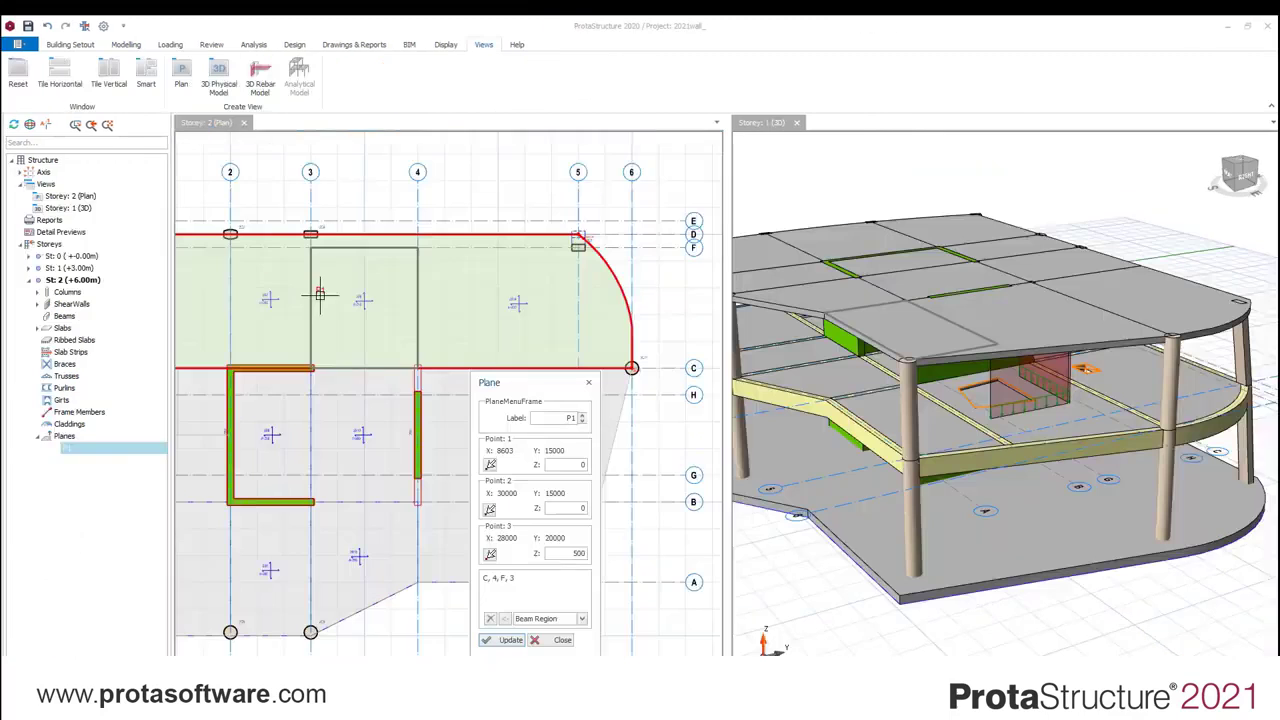
Move the members within plane P1 onto the sloped plane
{"action": "right_click", "coordinate": [318, 291]}
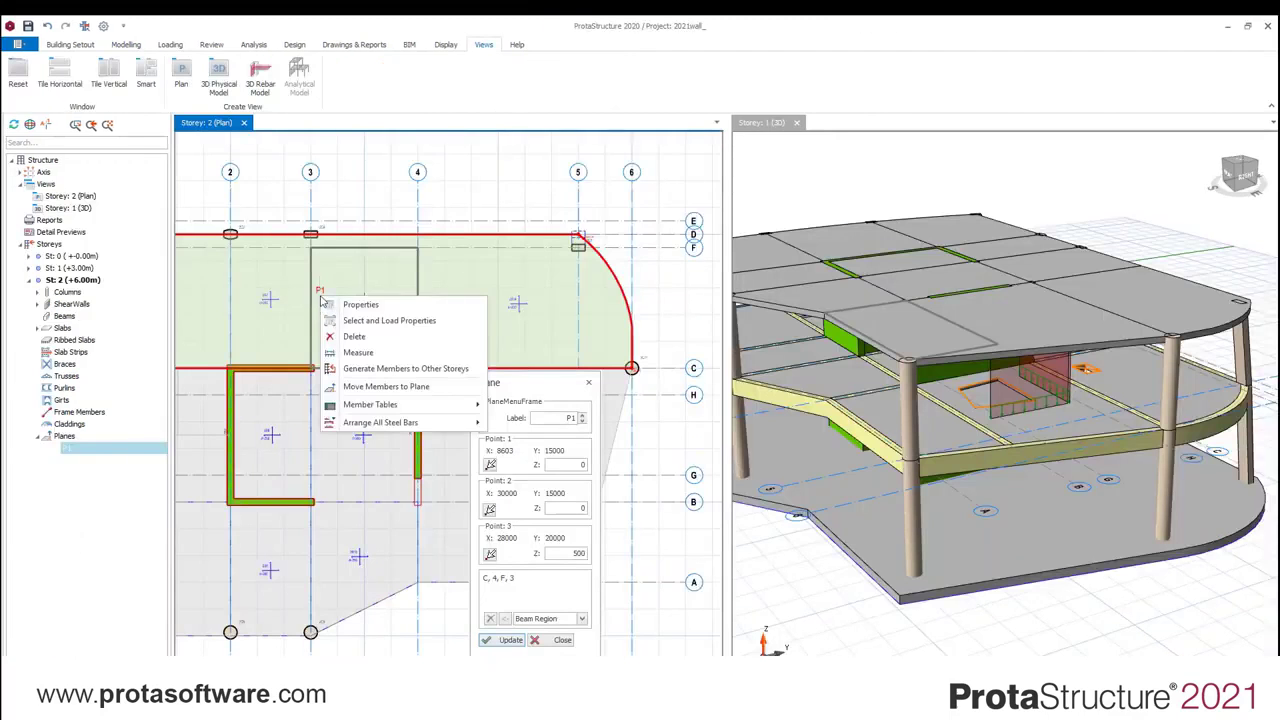
{"action": "left_click", "coordinate": [365, 386]}
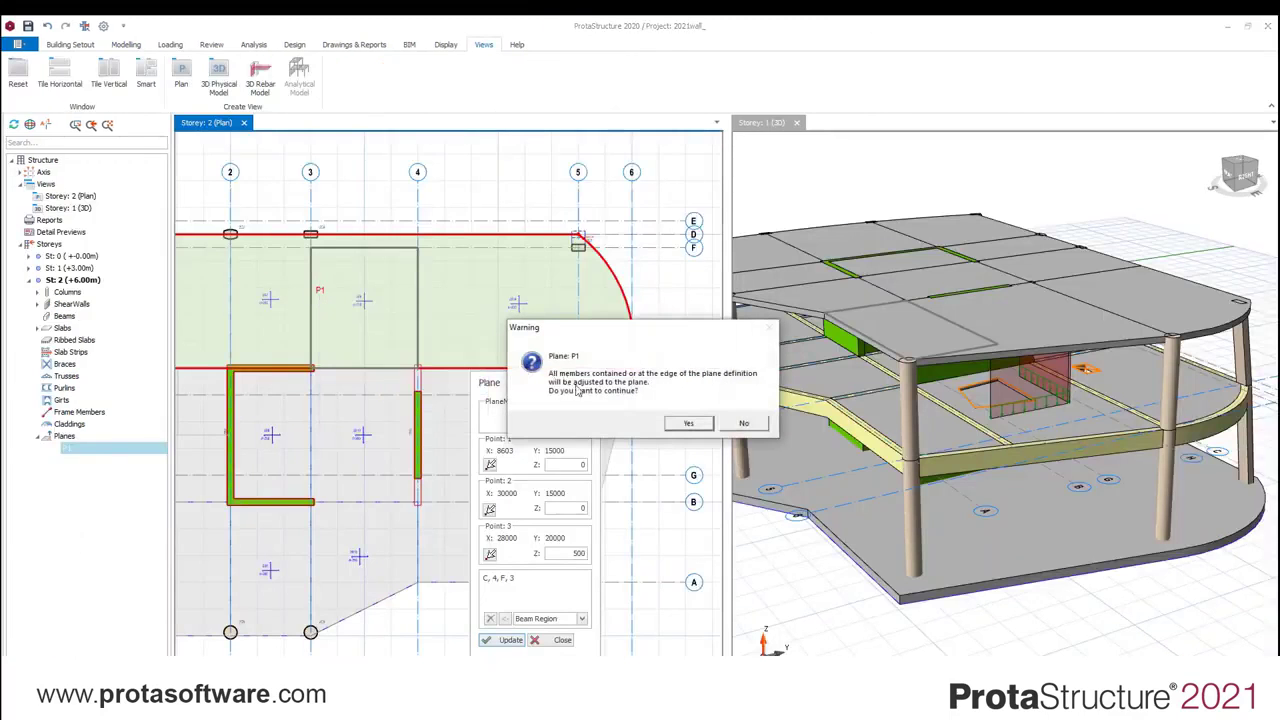
{"action": "left_click", "coordinate": [688, 424]}
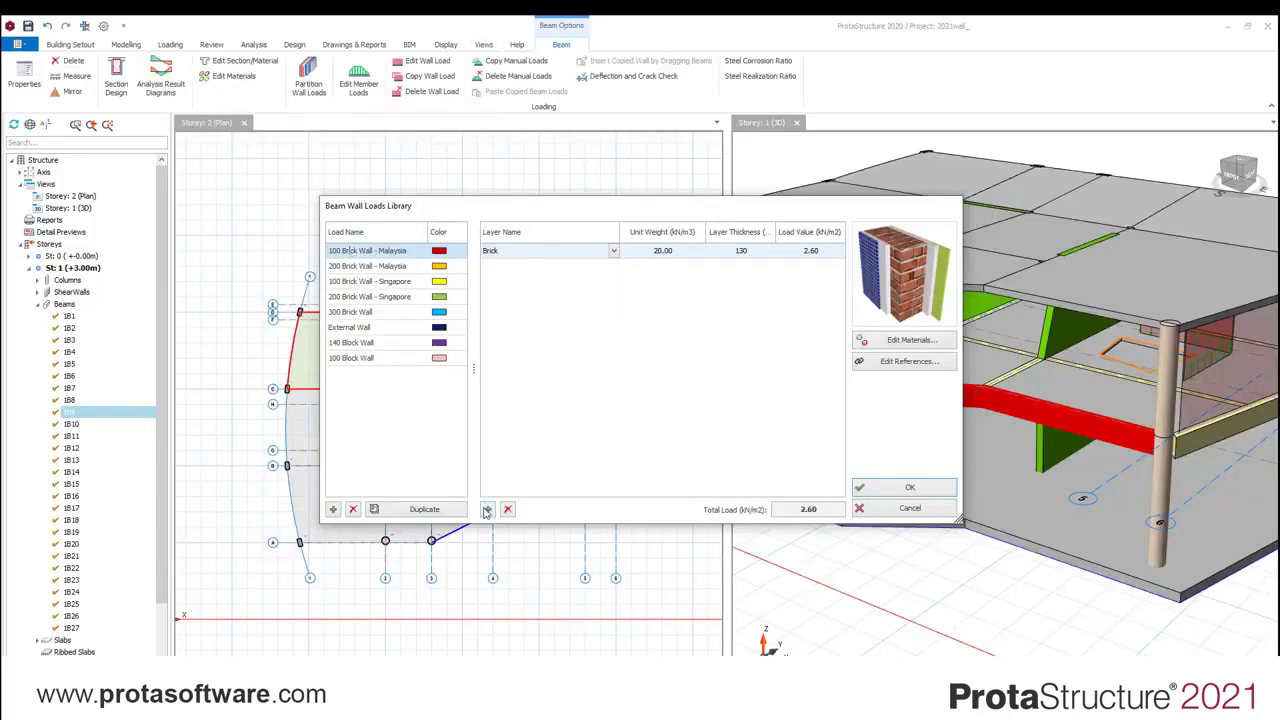
Add a Plaster layer to the 100 Brick Wall - Malaysia load, then select column 1C10
{"action": "left_click", "coordinate": [487, 509]}
{"action": "left_click", "coordinate": [614, 266]}
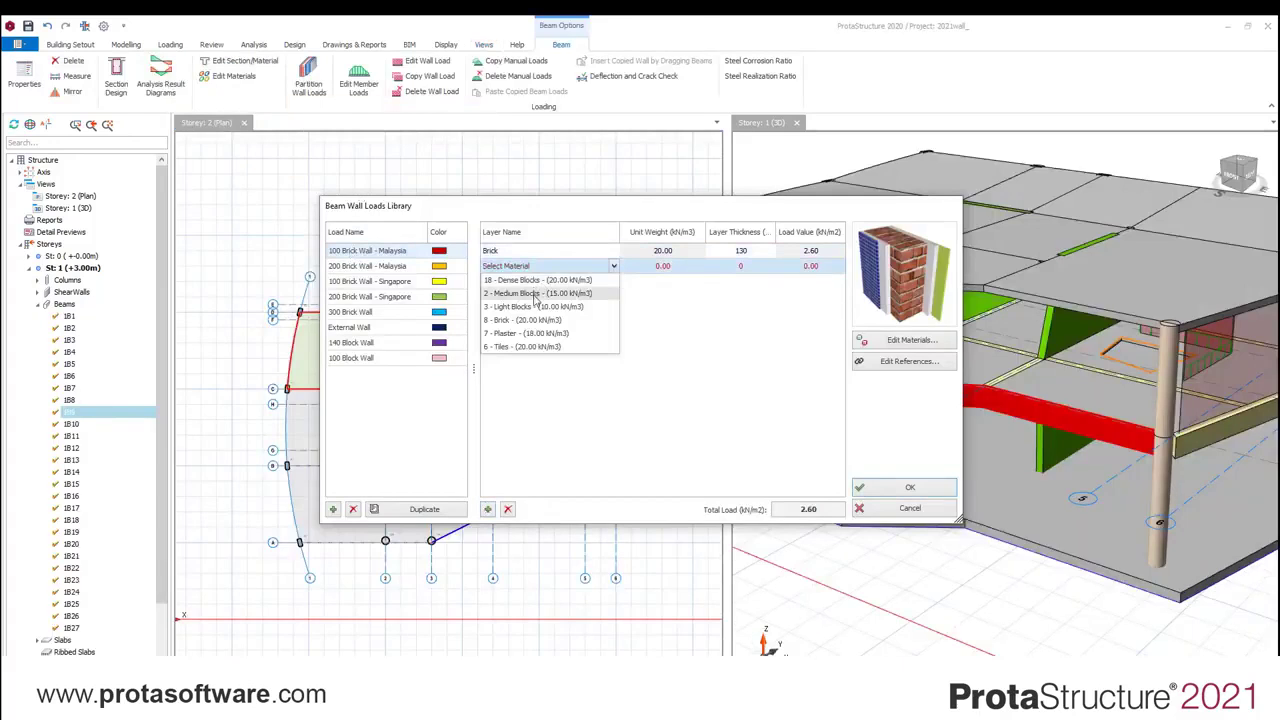
{"action": "left_click", "coordinate": [525, 338]}
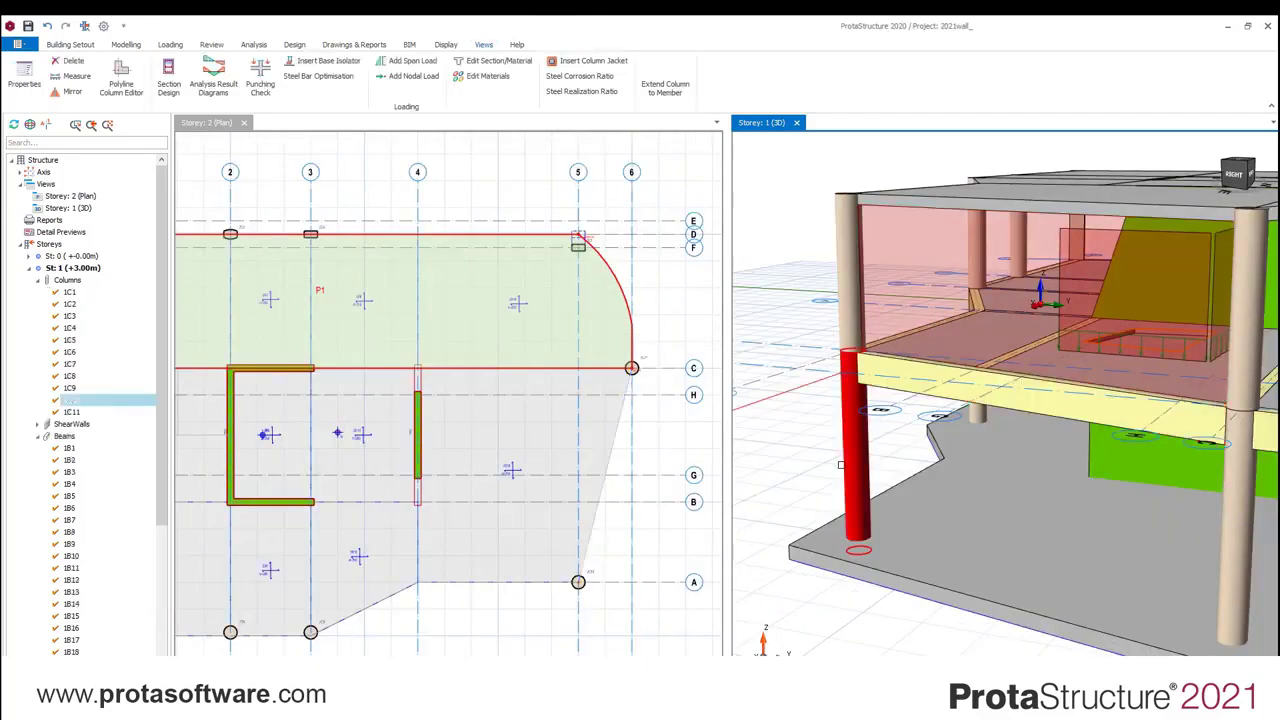
{"action": "left_click", "coordinate": [852, 368]}
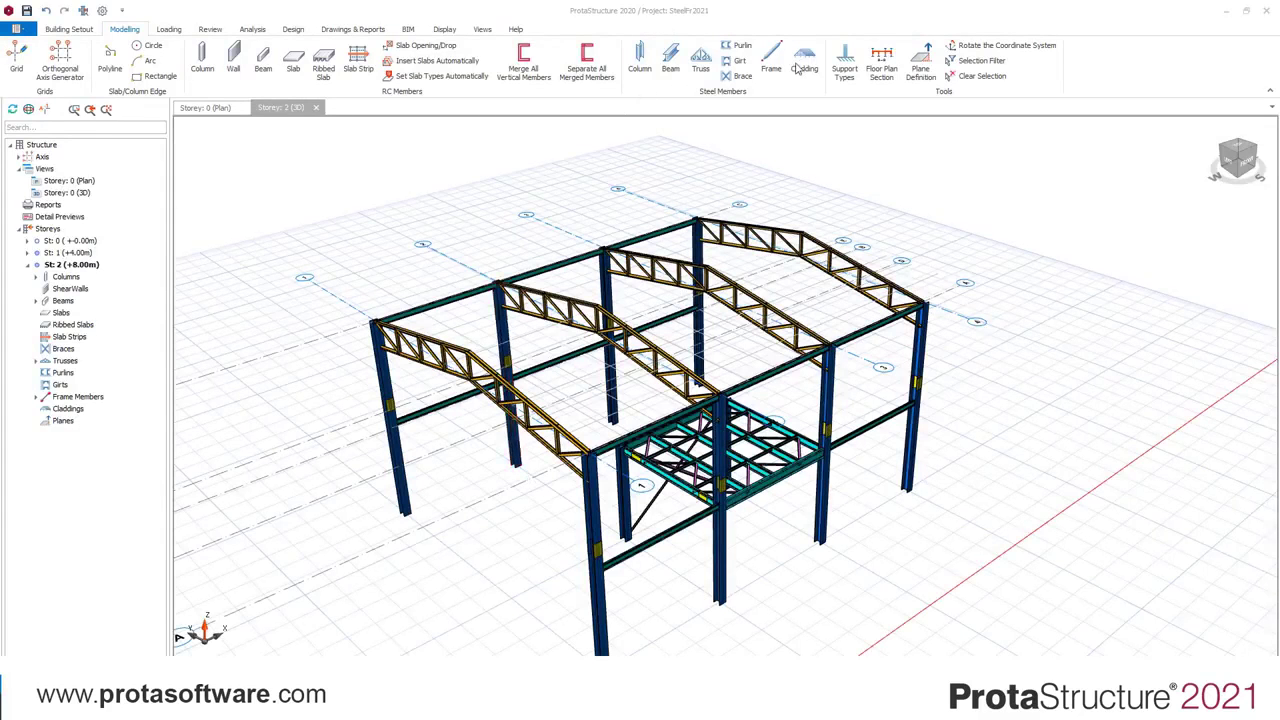
Generate purlins on the picked roof truss using the UKPFC150X75X18 channel profile
{"action": "left_click", "coordinate": [740, 46]}
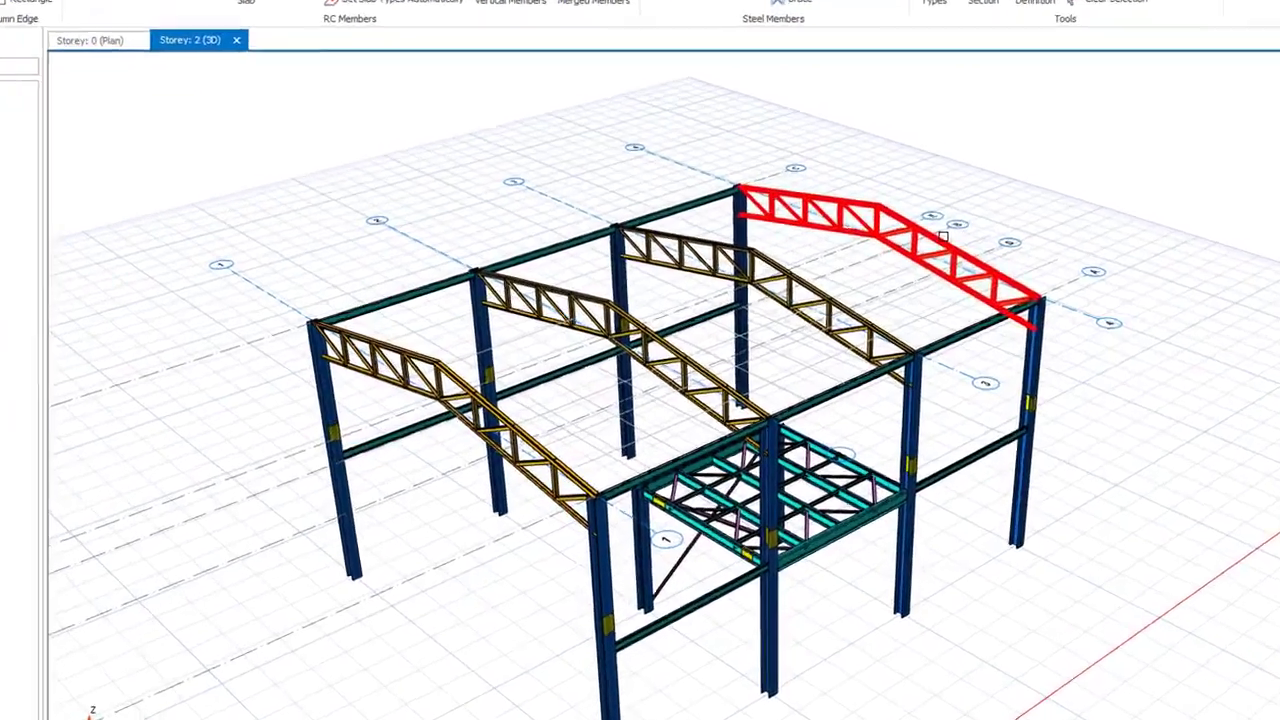
{"action": "left_click", "coordinate": [942, 236]}
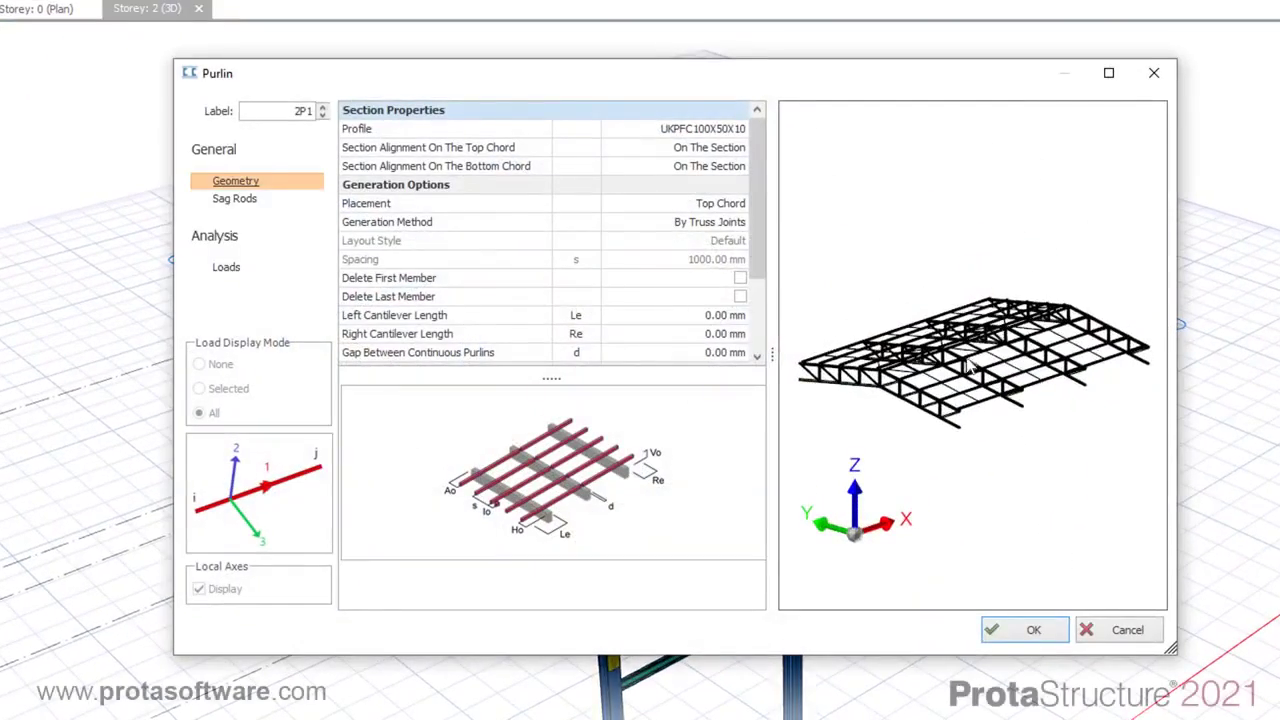
{"action": "scroll", "coordinate": [968, 368], "scroll_direction": "up", "scroll_amount": 5}
{"action": "scroll", "coordinate": [968, 368], "scroll_direction": "up", "scroll_amount": 3}
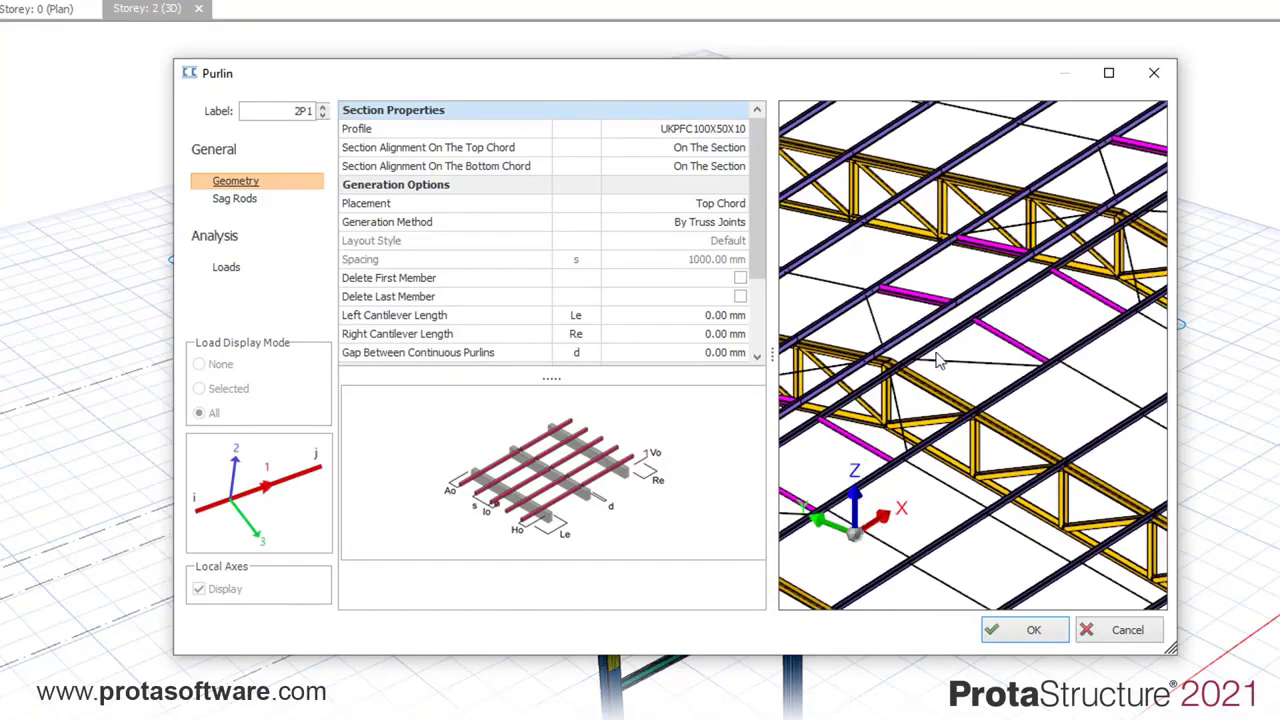
{"action": "double_click", "coordinate": [698, 132]}
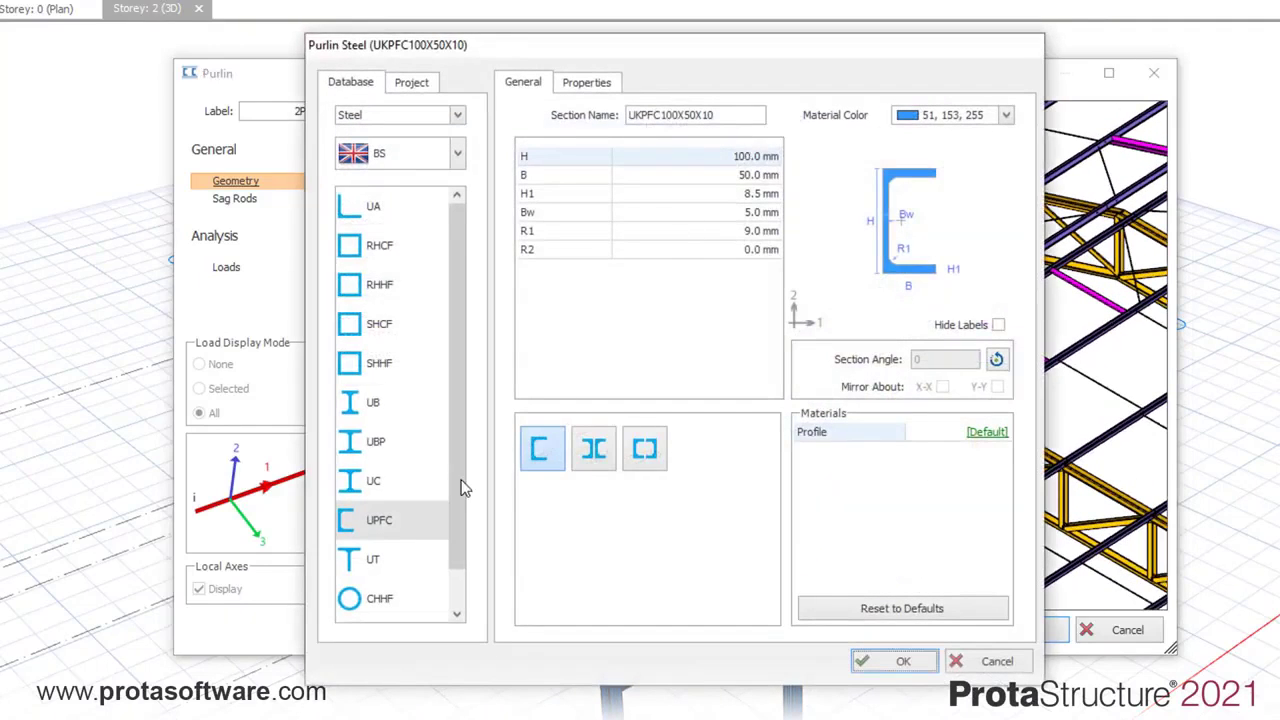
{"action": "left_click", "coordinate": [391, 521]}
{"action": "left_click", "coordinate": [632, 185]}
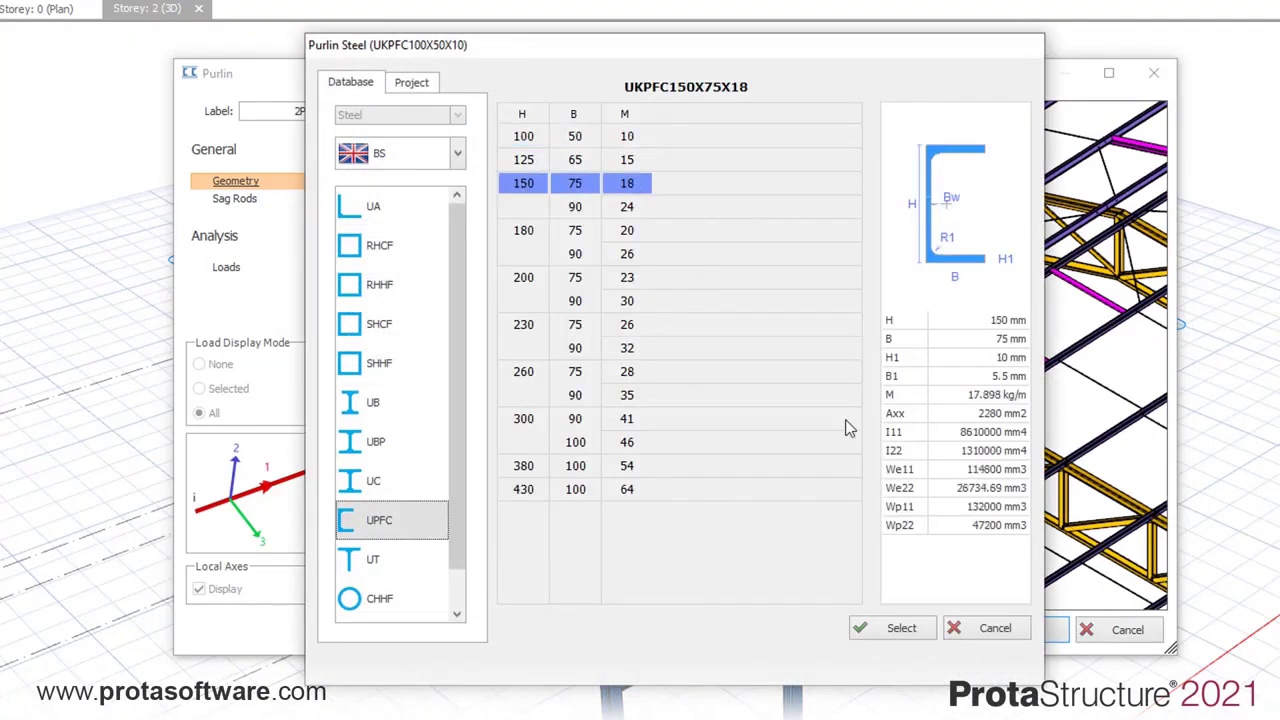
{"action": "left_click", "coordinate": [868, 630]}
{"action": "left_click", "coordinate": [908, 658]}
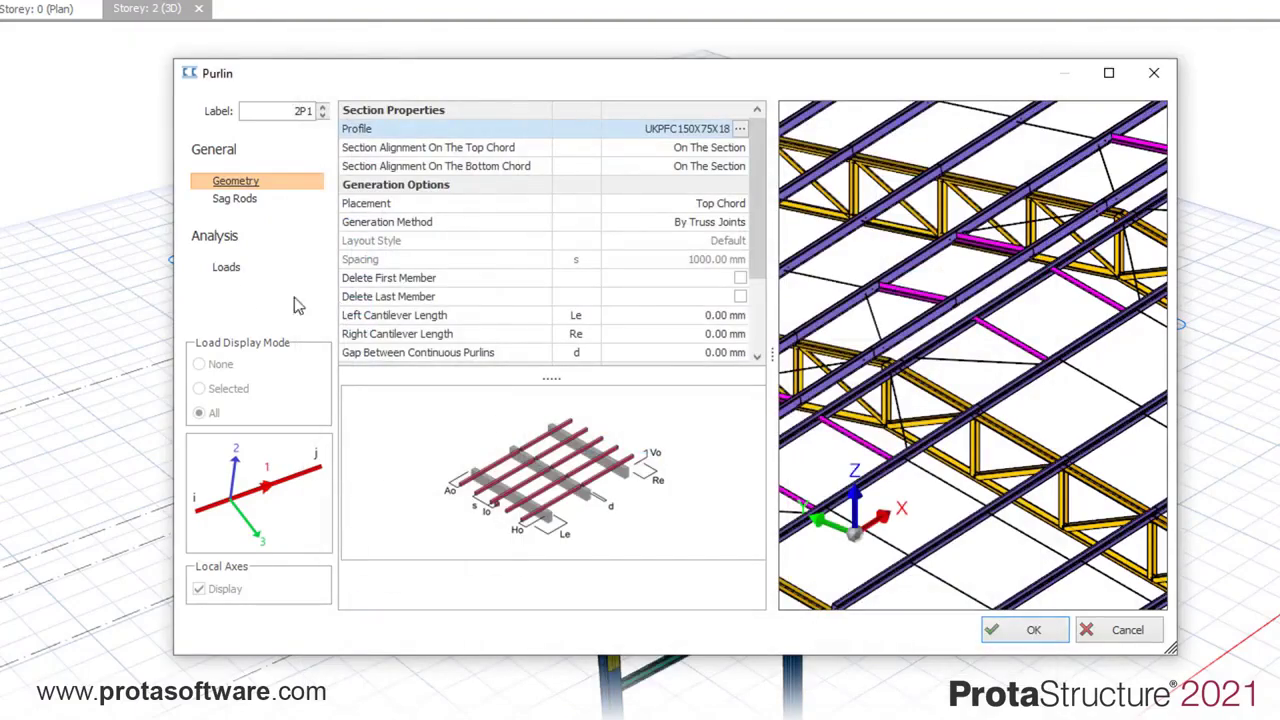
{"action": "left_click", "coordinate": [1036, 628]}
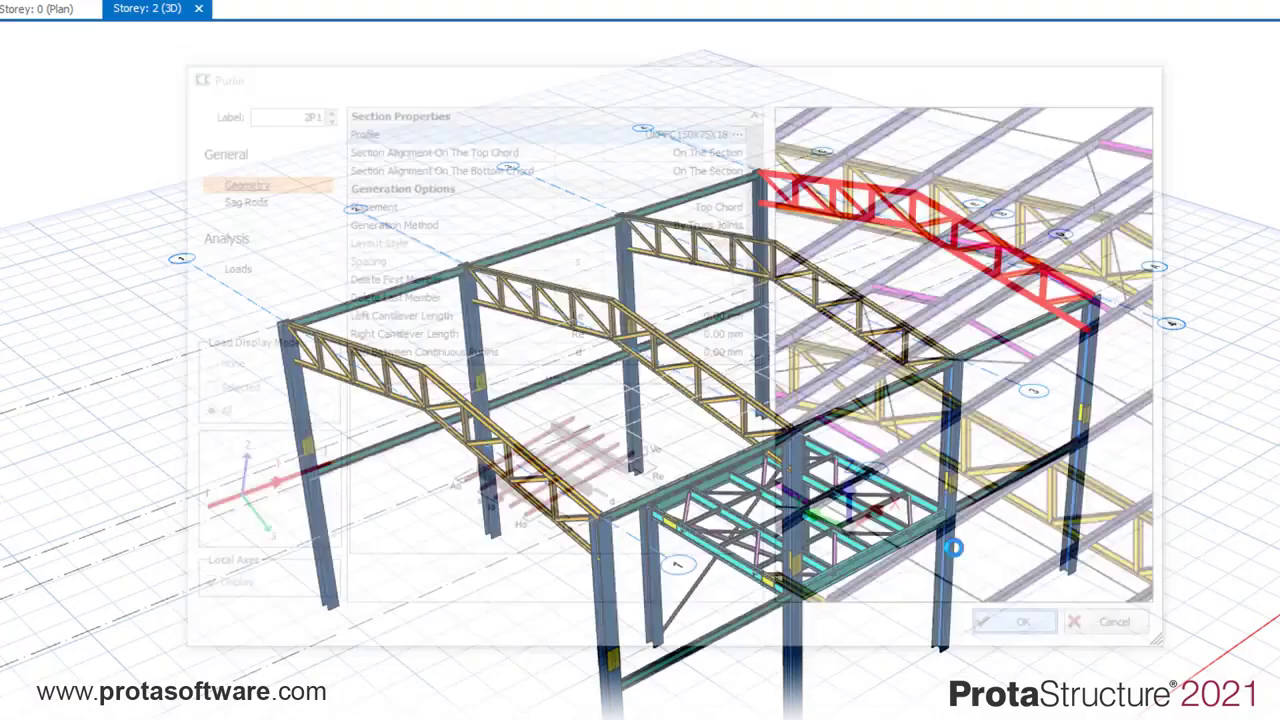
{"action": "middle_click_drag", "start_coordinate": [935, 485], "coordinate": [869, 480]}
{"action": "scroll", "coordinate": [869, 480], "scroll_direction": "up", "scroll_amount": 5}
{"action": "scroll", "coordinate": [861, 480], "scroll_direction": "down", "scroll_amount": 2}
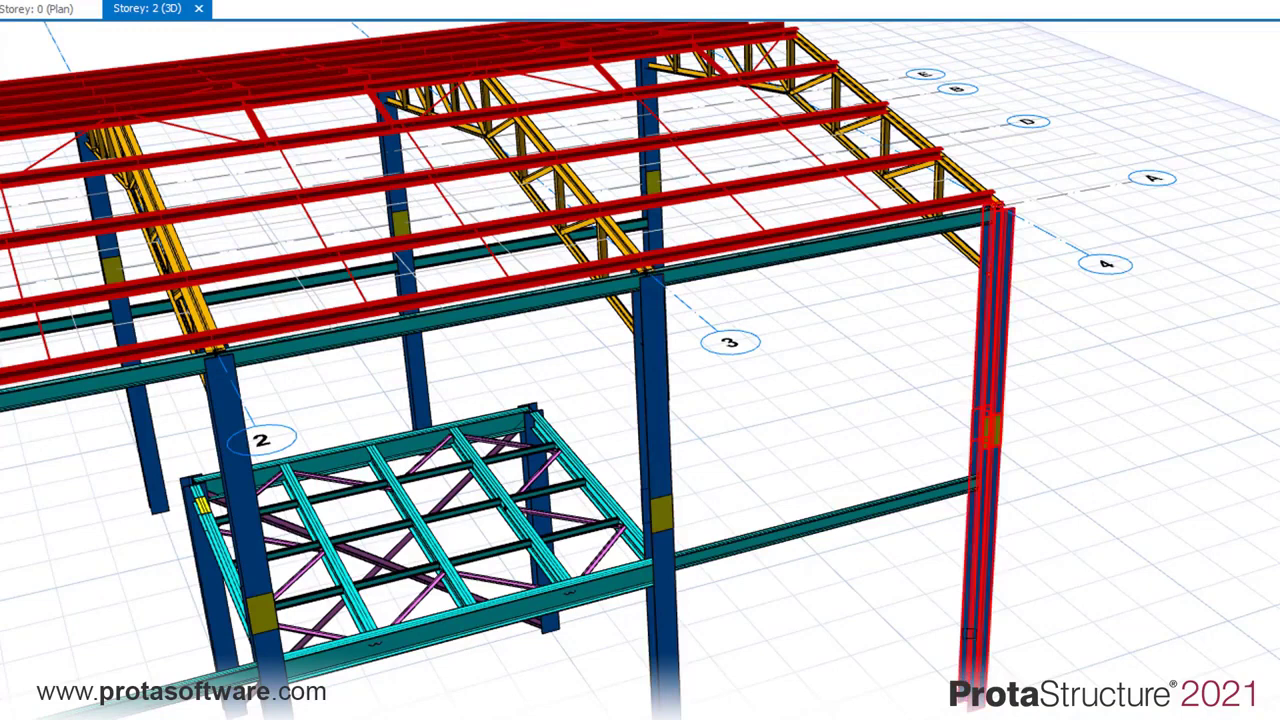
Set the brace count to 2 and add stacked L100X8 X braces 1X3 and 1X4 at the picked column
{"action": "left_click", "coordinate": [968, 643]}
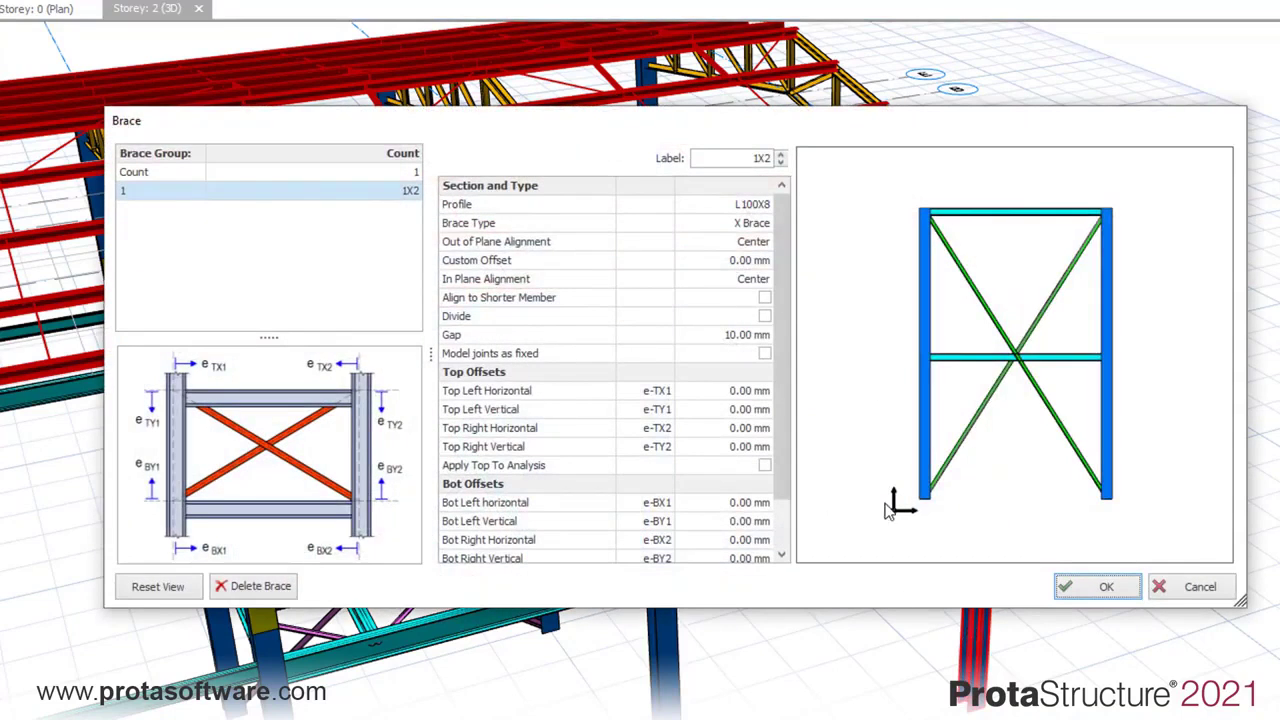
{"action": "left_click", "coordinate": [398, 171]}
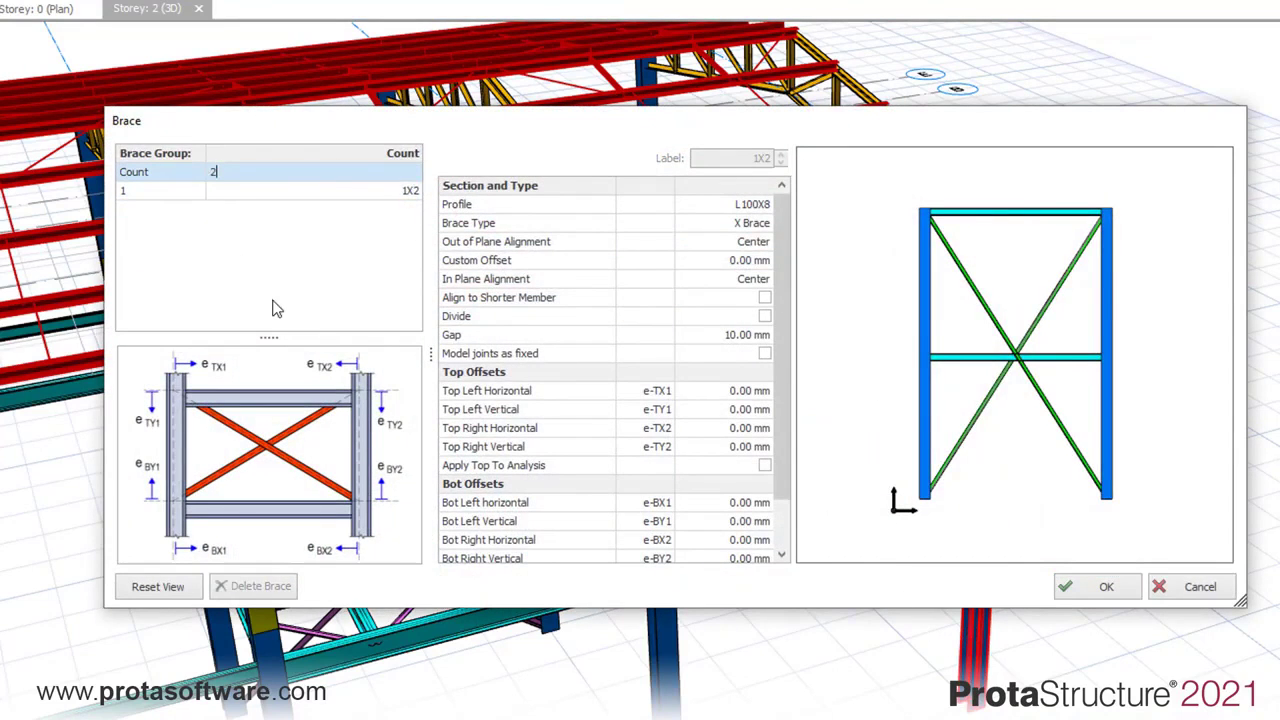
{"action": "type", "text": "2"}
{"action": "key", "text": "Return"}
{"action": "left_click_drag", "start_coordinate": [979, 402], "coordinate": [1019, 487]}
{"action": "scroll", "coordinate": [1024, 429], "scroll_direction": "up", "scroll_amount": 5}
{"action": "scroll", "coordinate": [1024, 429], "scroll_direction": "down", "scroll_amount": 1}
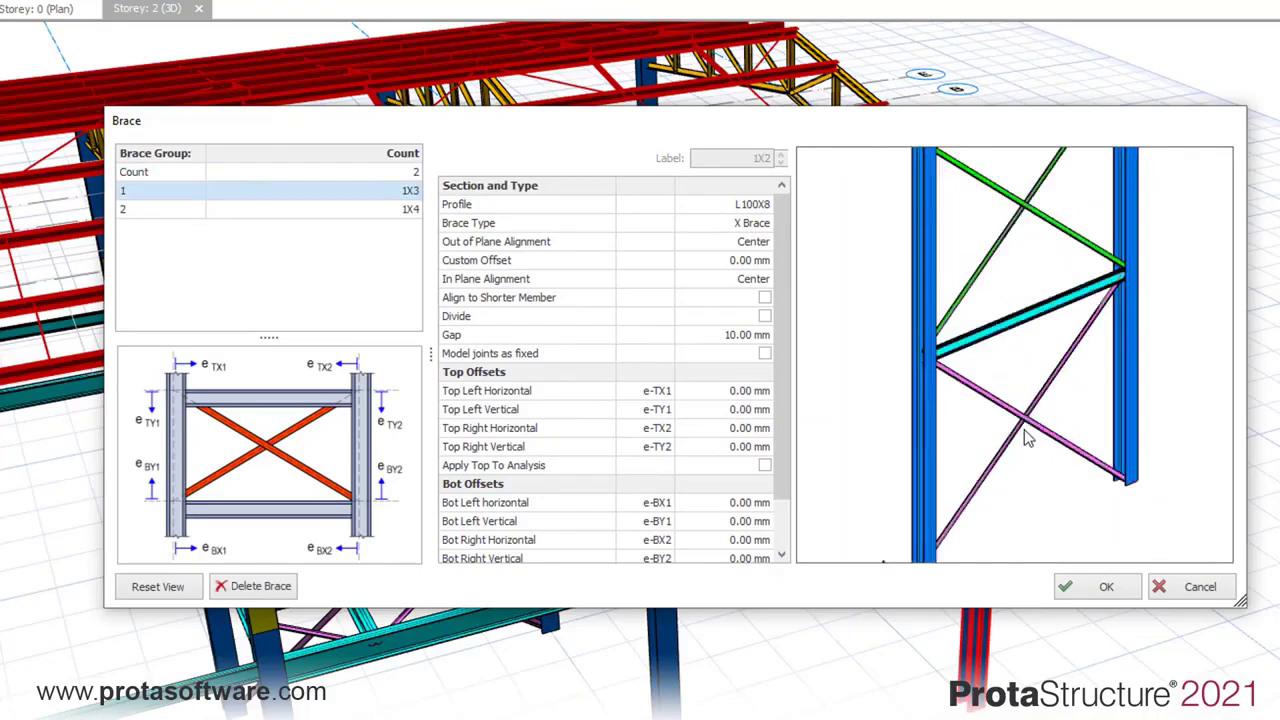
{"action": "left_click", "coordinate": [1082, 587]}
{"action": "scroll", "coordinate": [1014, 539], "scroll_direction": "down", "scroll_amount": 5}
{"action": "middle_click_drag", "start_coordinate": [1014, 539], "coordinate": [950, 480]}
{"action": "scroll", "coordinate": [950, 480], "scroll_direction": "up", "scroll_amount": 5}
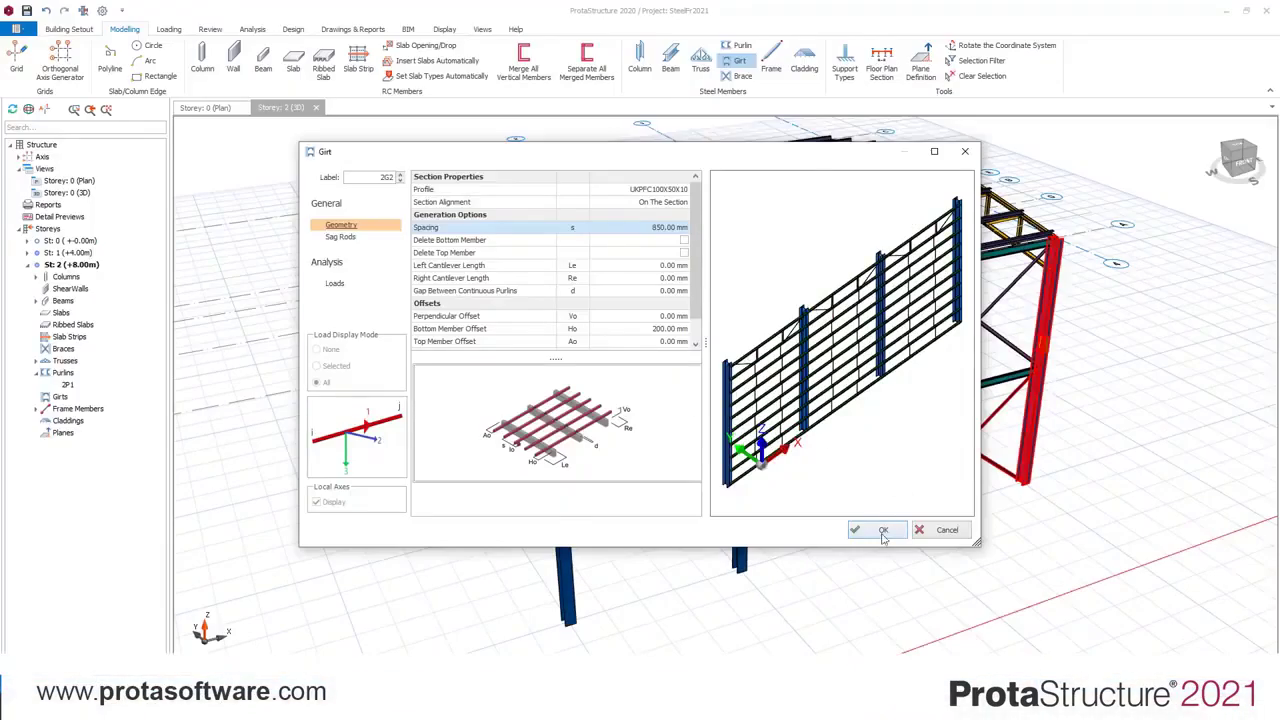
Create 850 mm girt set 2G2 on the front wall and 2G3 on another wall
{"action": "left_click", "coordinate": [883, 532]}
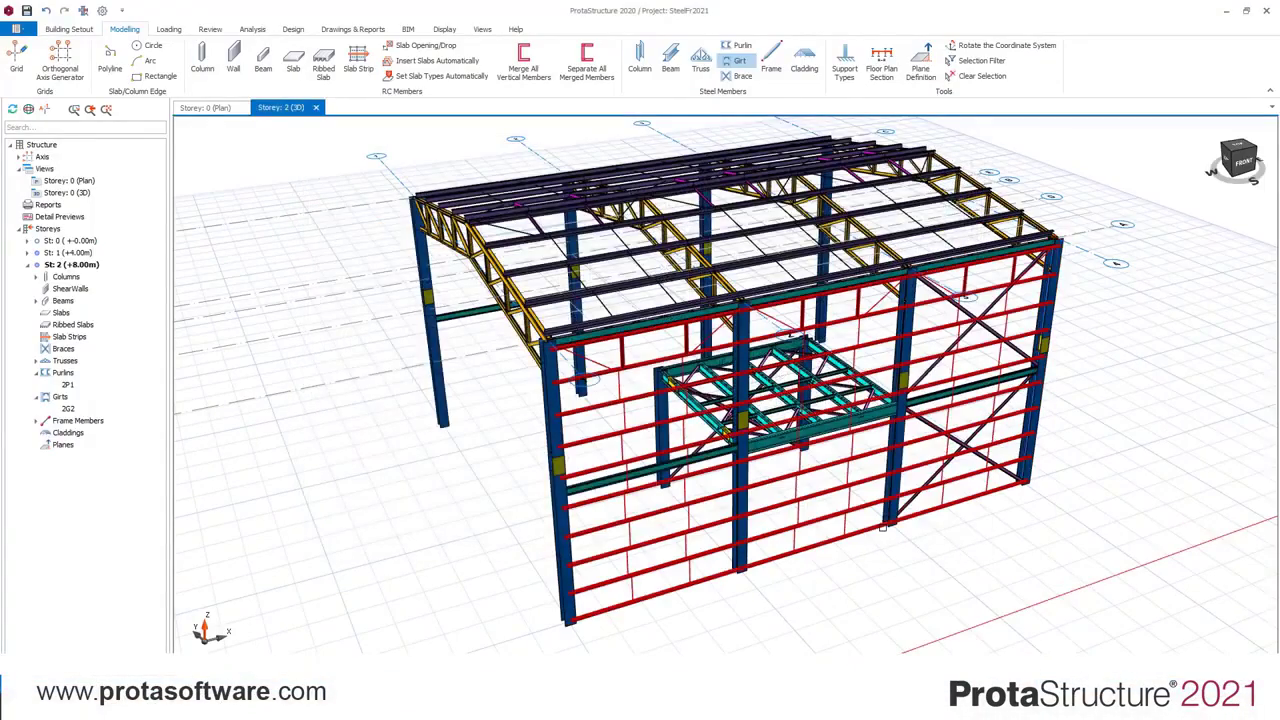
{"action": "middle_click_drag", "start_coordinate": [487, 430], "coordinate": [200, 335]}
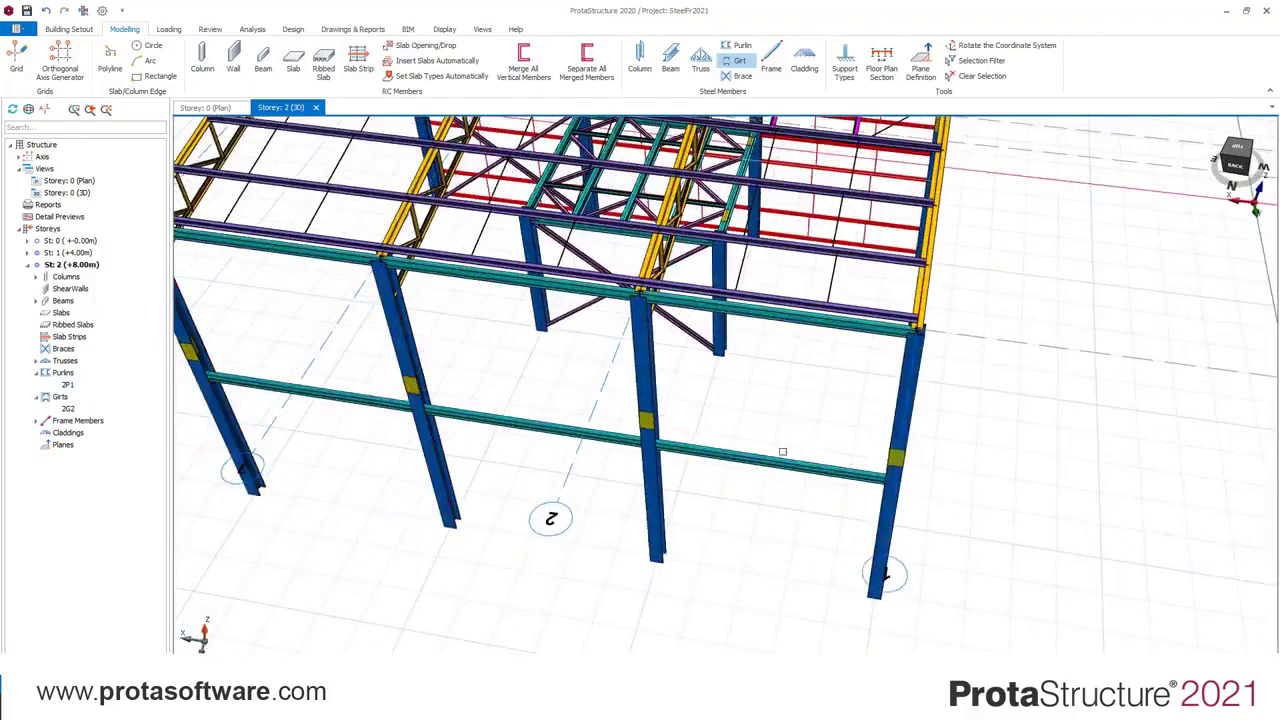
{"action": "left_click", "coordinate": [882, 462]}
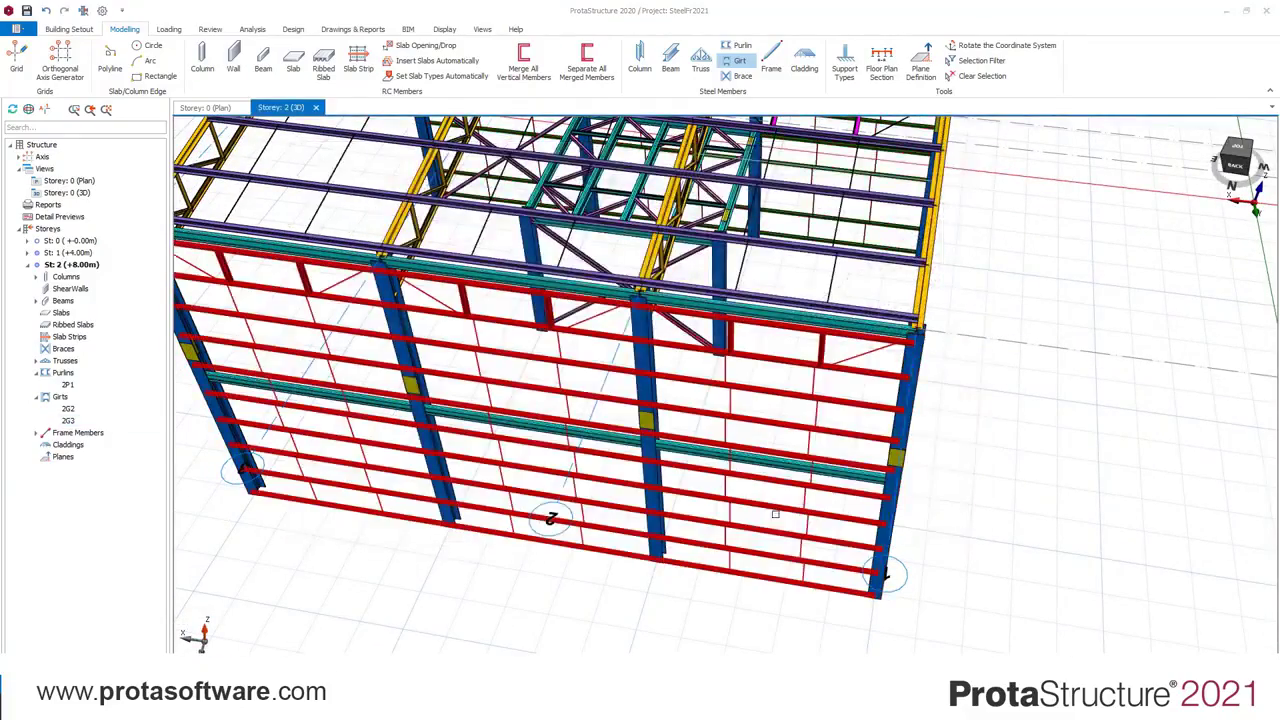
{"action": "middle_click_drag", "start_coordinate": [640, 400], "coordinate": [725, 393]}
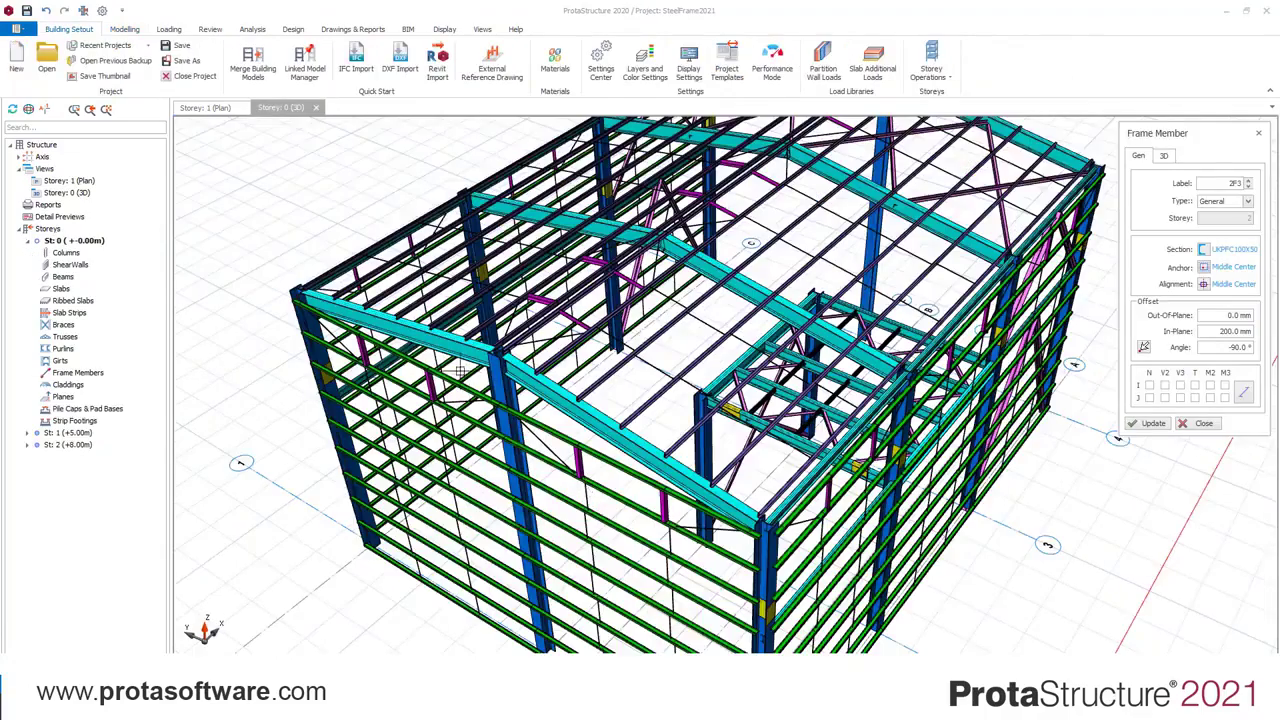
Draw a frame member between two snapped points and view the whole building
{"action": "scroll", "coordinate": [470, 375], "scroll_direction": "up", "scroll_amount": 5}
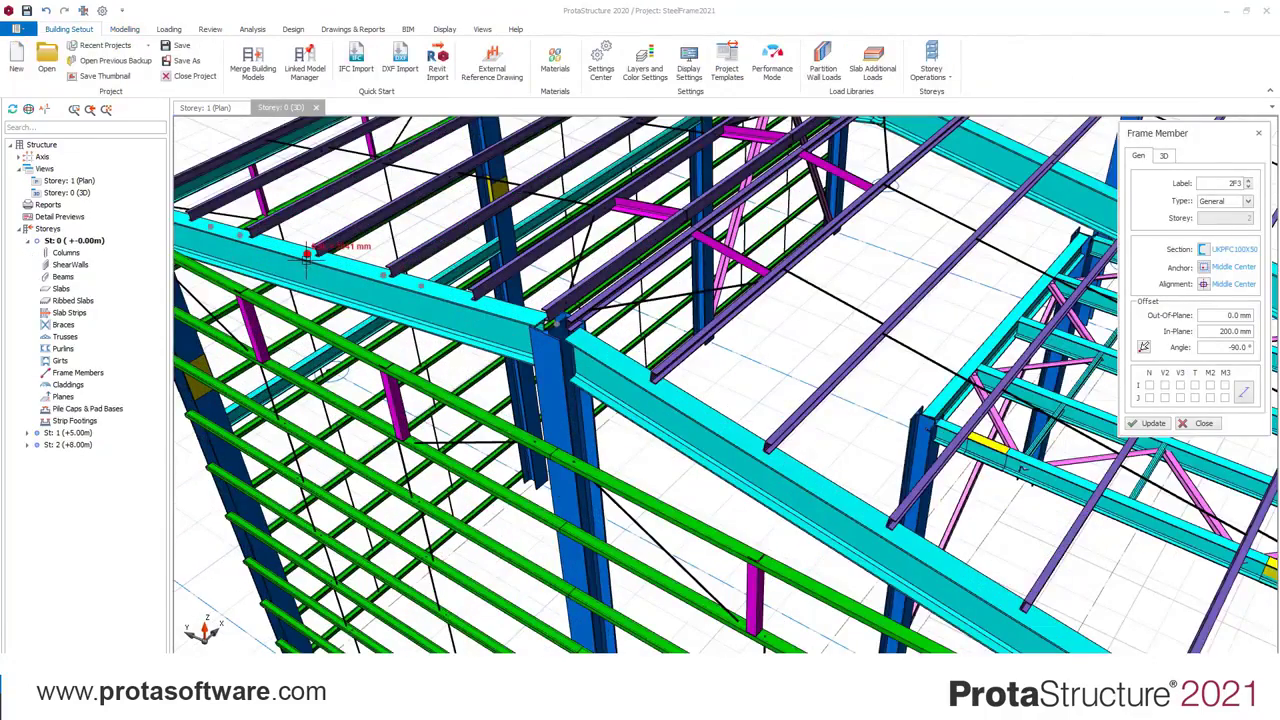
{"action": "left_click", "coordinate": [307, 254]}
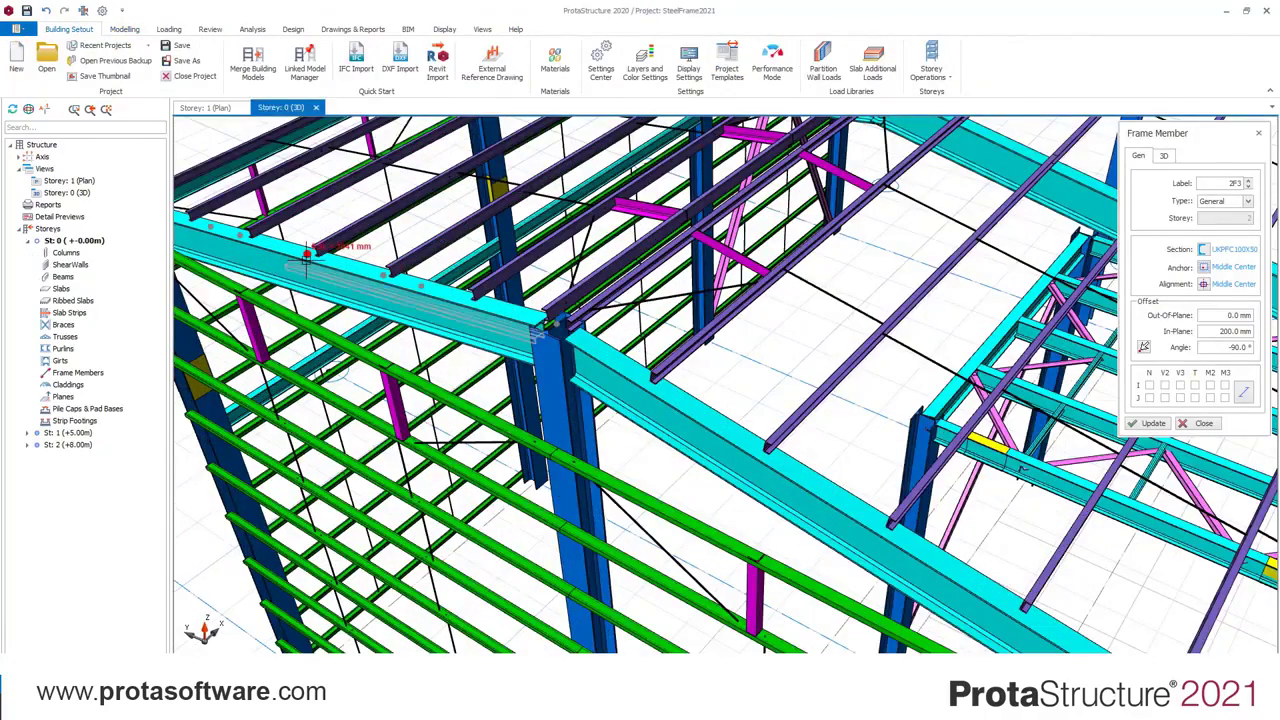
{"action": "left_click", "coordinate": [906, 538]}
{"action": "scroll", "coordinate": [906, 538], "scroll_direction": "down", "scroll_amount": 3}
{"action": "mouse_move", "coordinate": [802, 390]}
{"action": "middle_mouse_down"}
{"action": "mouse_move", "coordinate": [735, 398]}
{"action": "mouse_move", "coordinate": [803, 397]}
{"action": "middle_mouse_up"}
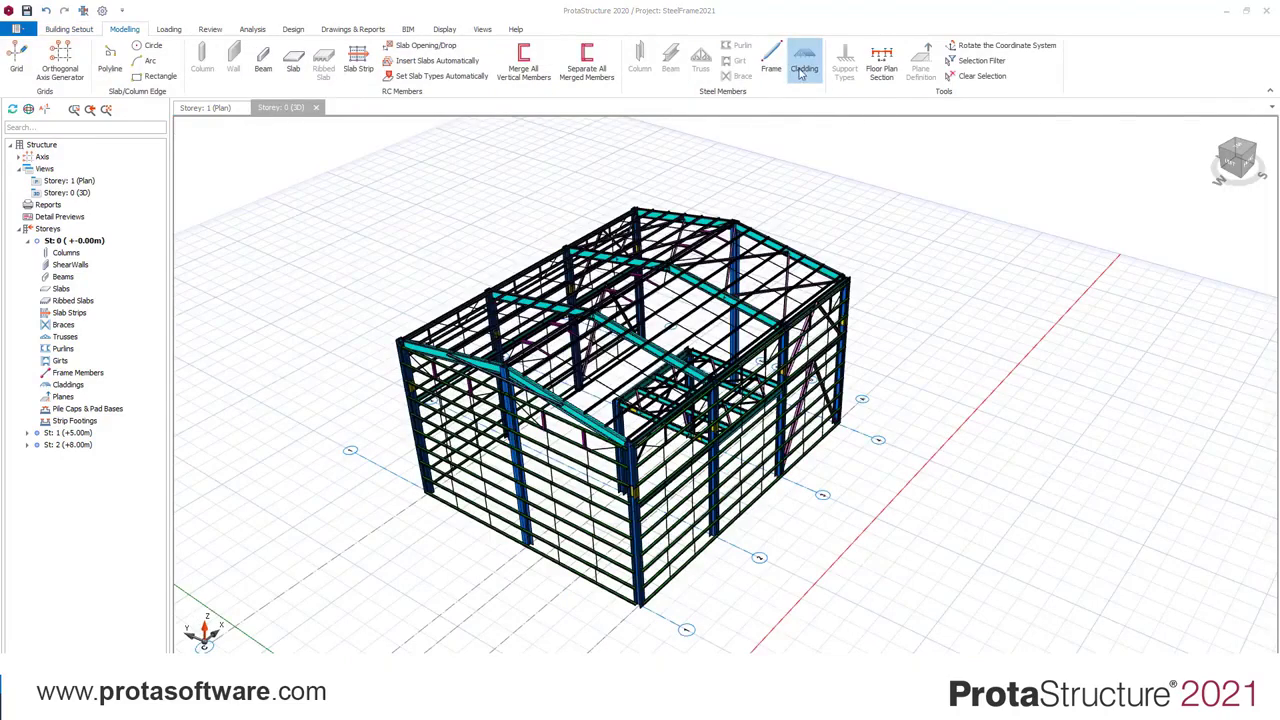
Clad the roof purlins with G load L1, W = -1 kN/m2, on all surfaces
{"action": "left_click", "coordinate": [804, 62]}
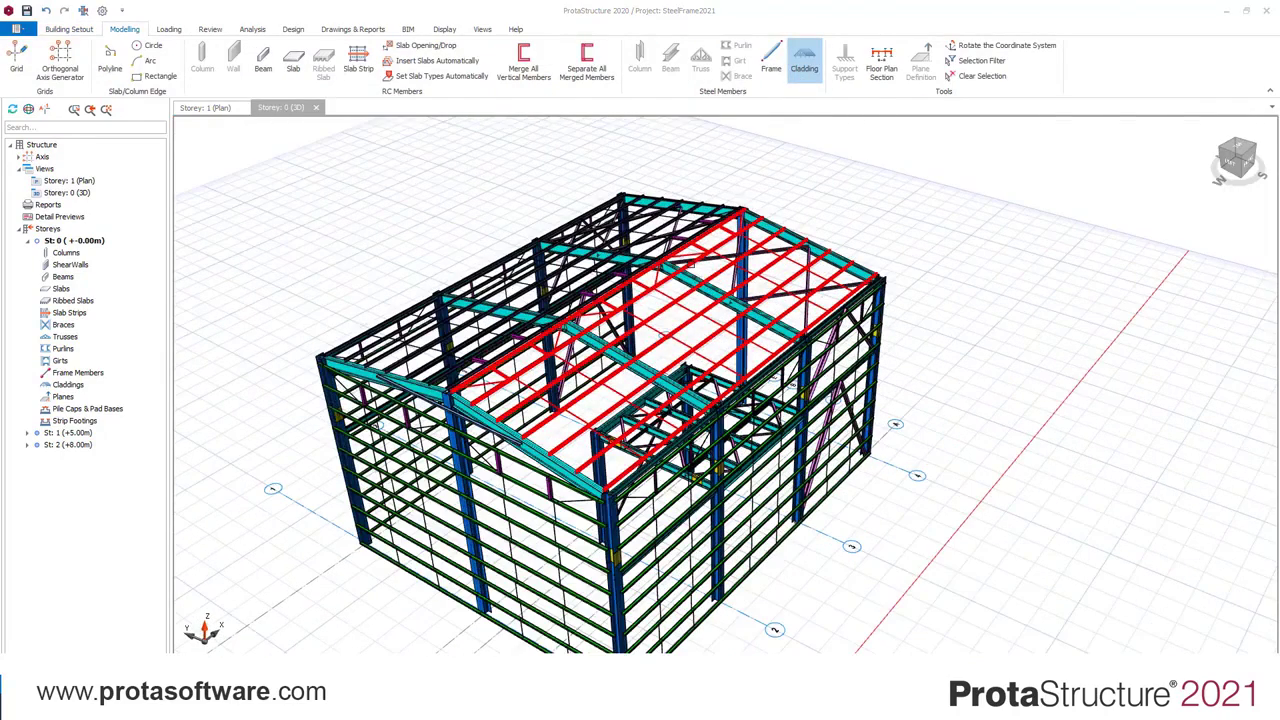
{"action": "left_click", "coordinate": [532, 341]}
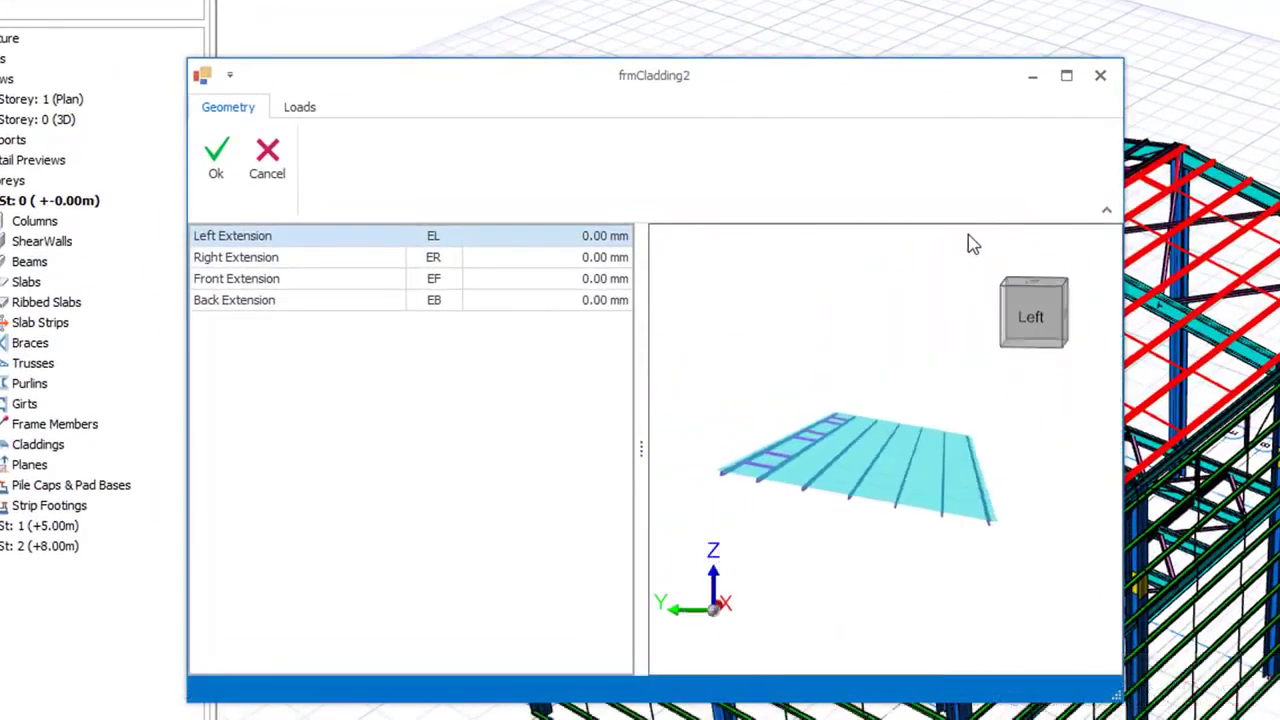
{"action": "left_click", "coordinate": [293, 110]}
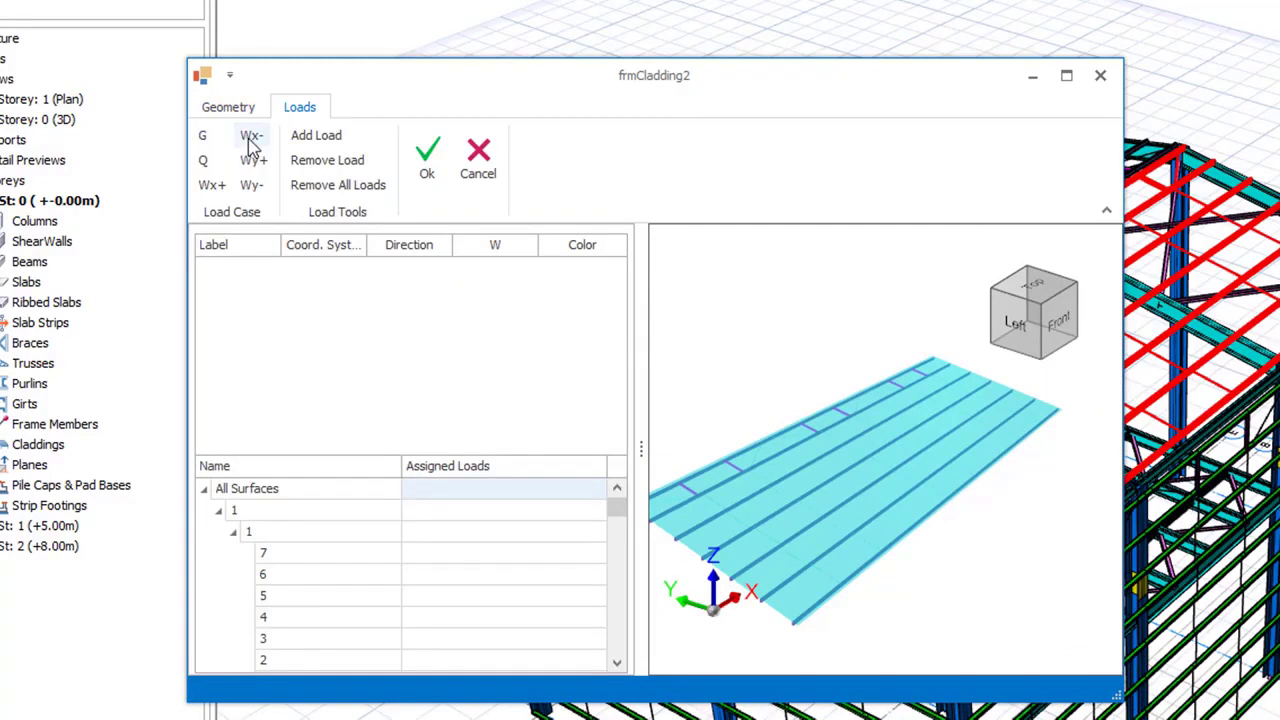
{"action": "left_click", "coordinate": [203, 140]}
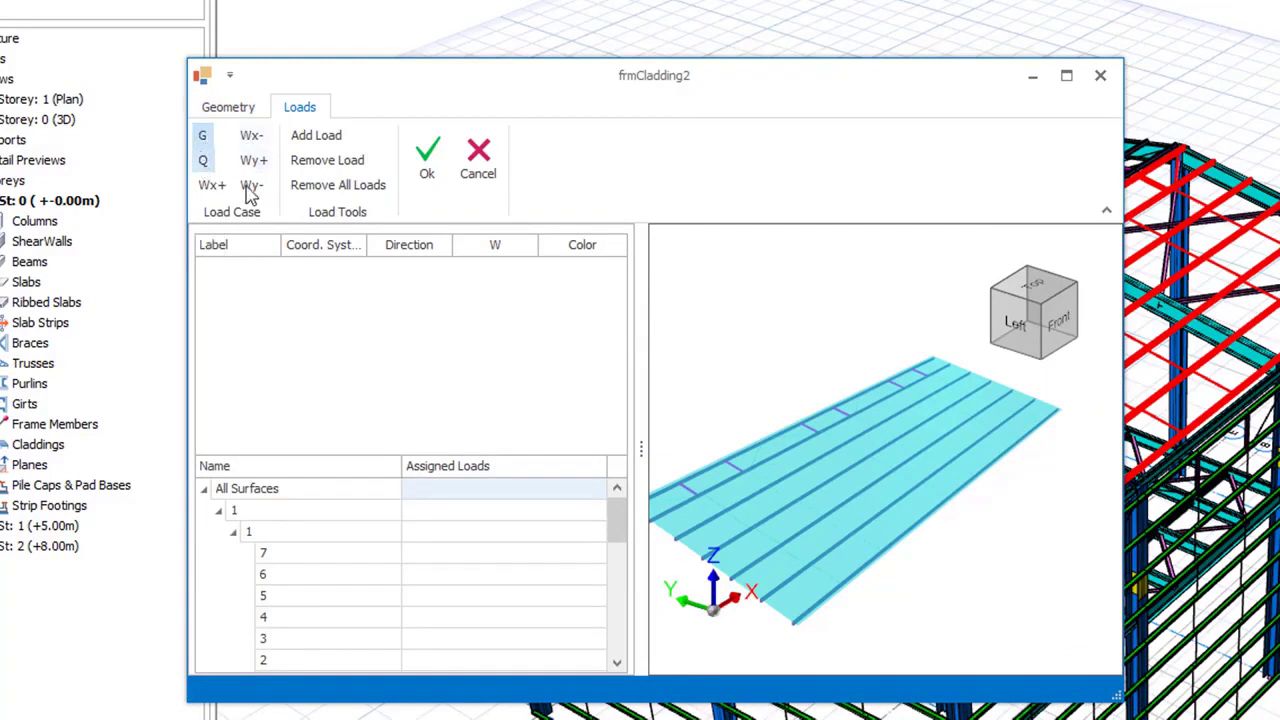
{"action": "left_click", "coordinate": [324, 143]}
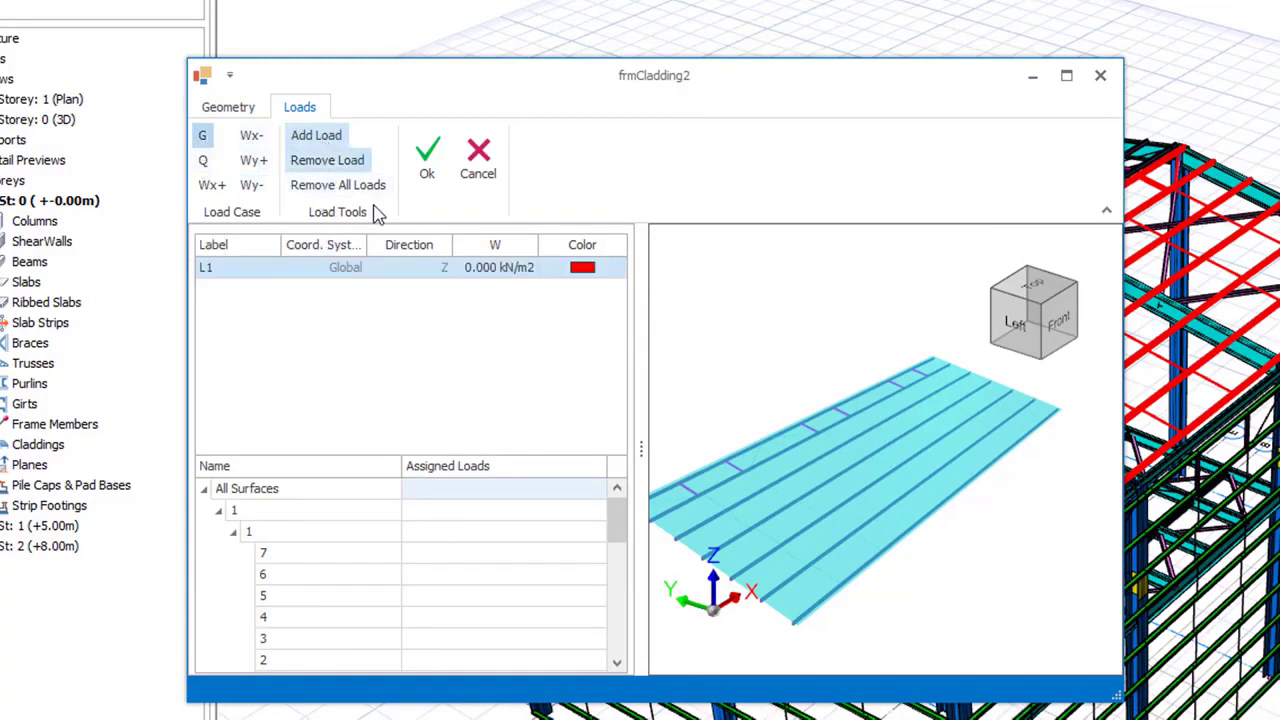
{"action": "left_click", "coordinate": [487, 270]}
{"action": "type", "text": "-1"}
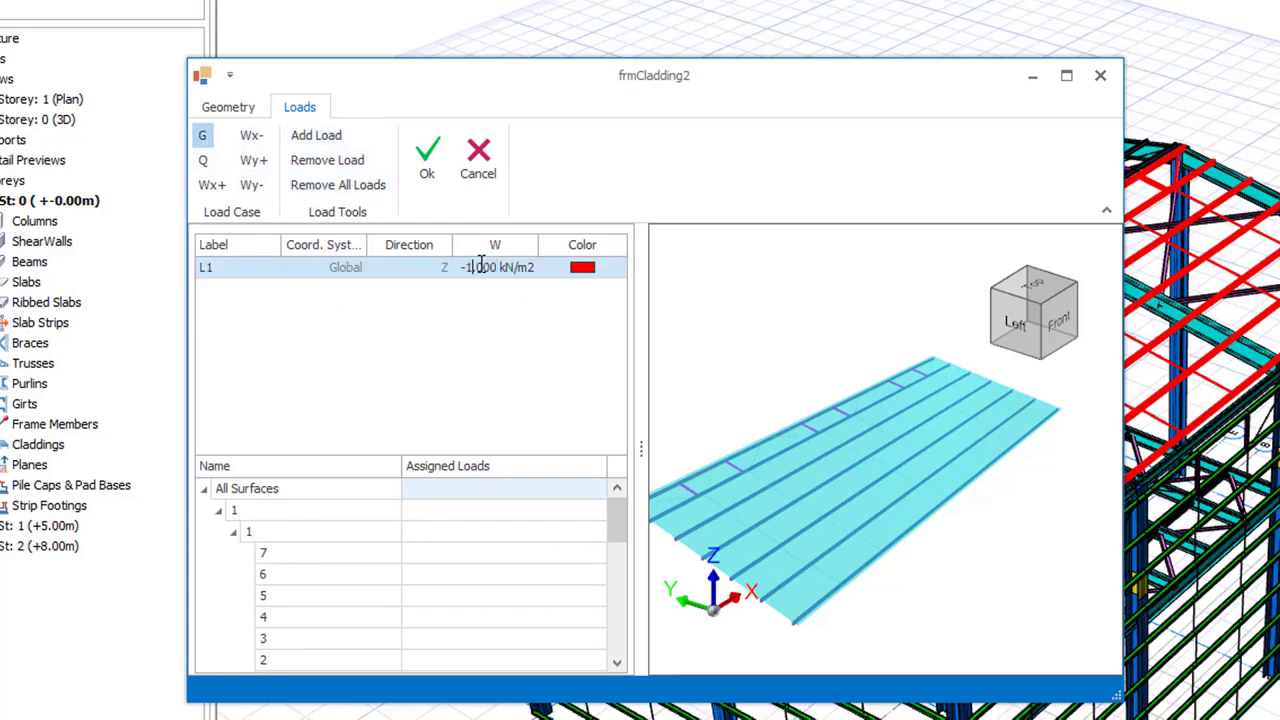
{"action": "left_click", "coordinate": [426, 489]}
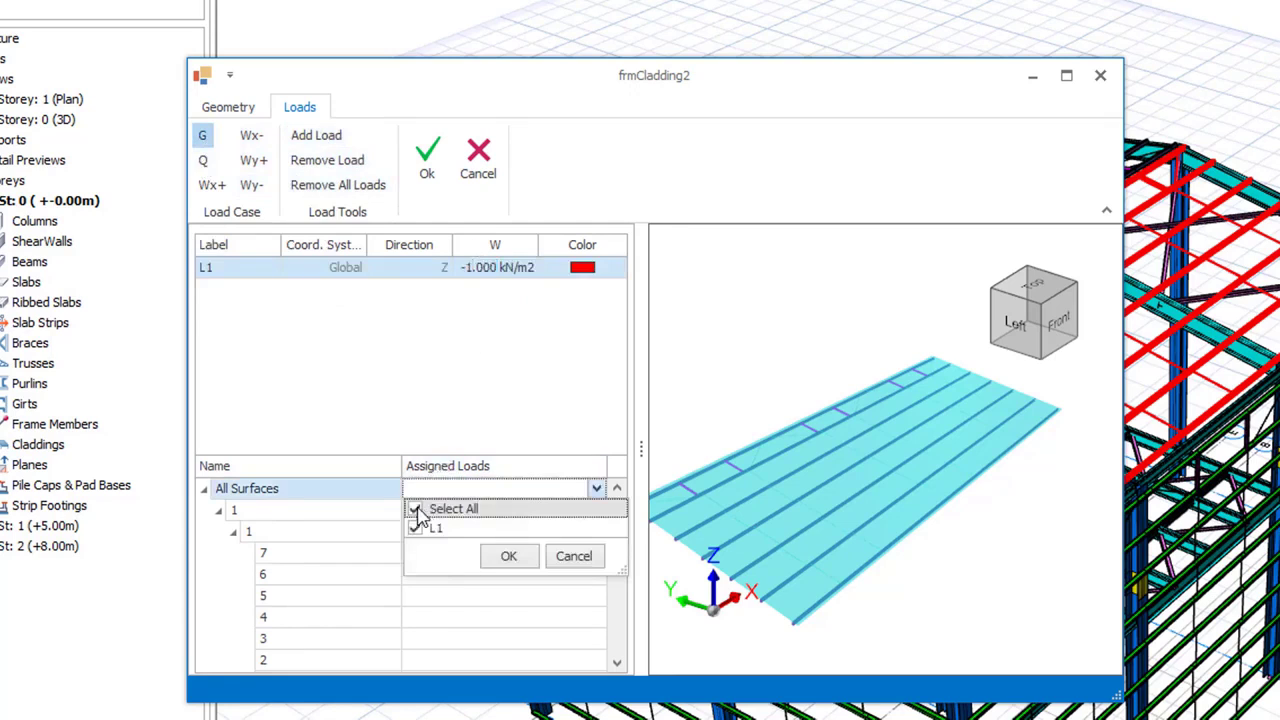
{"action": "left_click", "coordinate": [505, 556]}
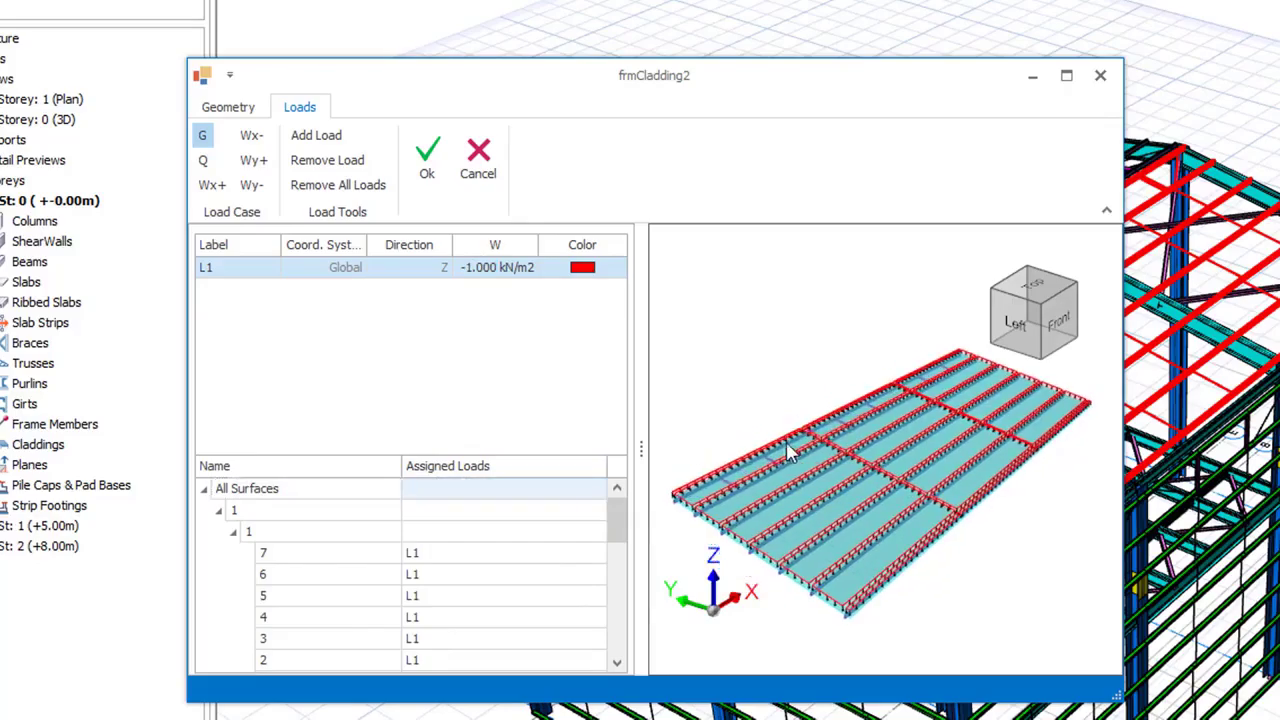
{"action": "scroll", "coordinate": [793, 455], "scroll_direction": "up", "scroll_amount": 5}
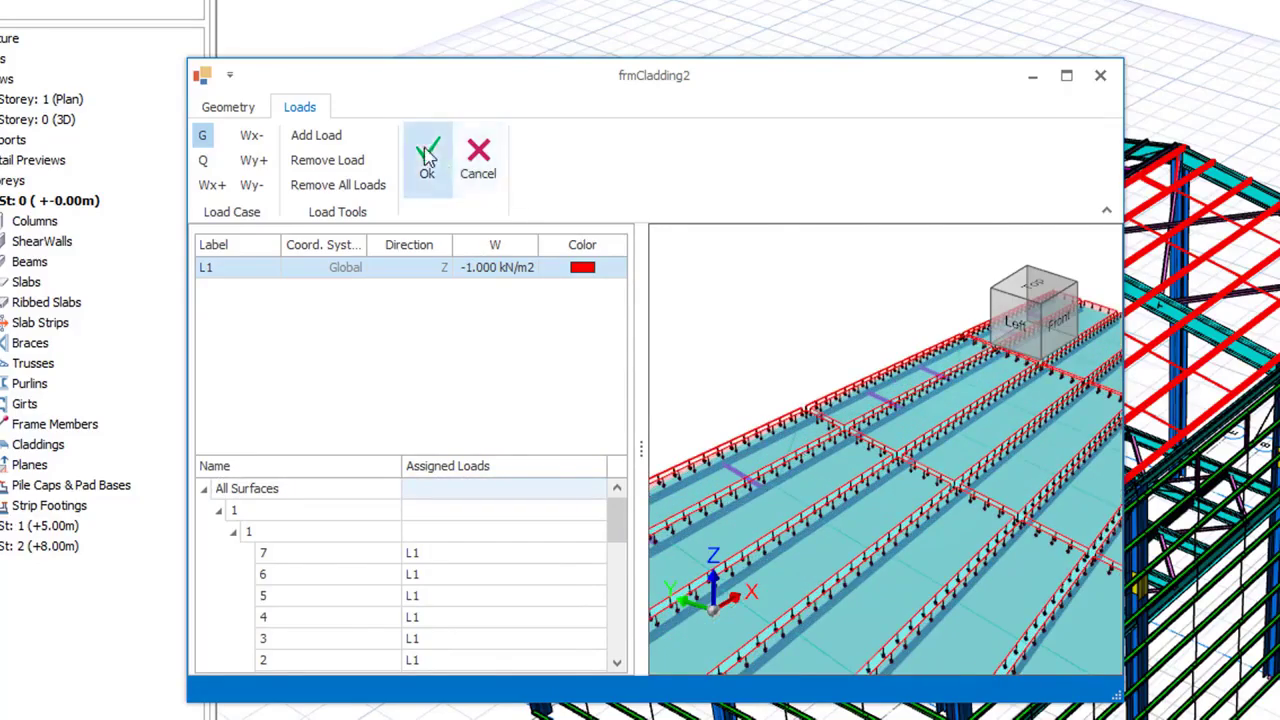
{"action": "left_click", "coordinate": [427, 158]}
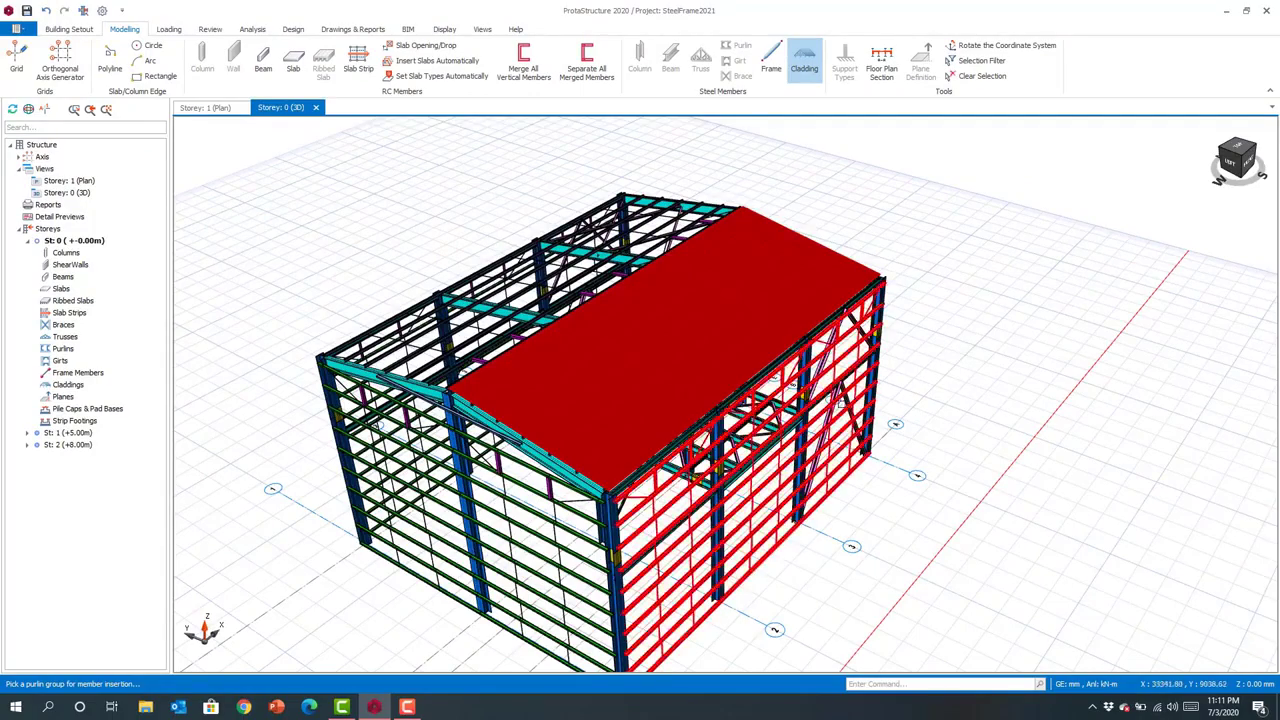
{"action": "middle_click_drag", "start_coordinate": [826, 442], "coordinate": [718, 392]}
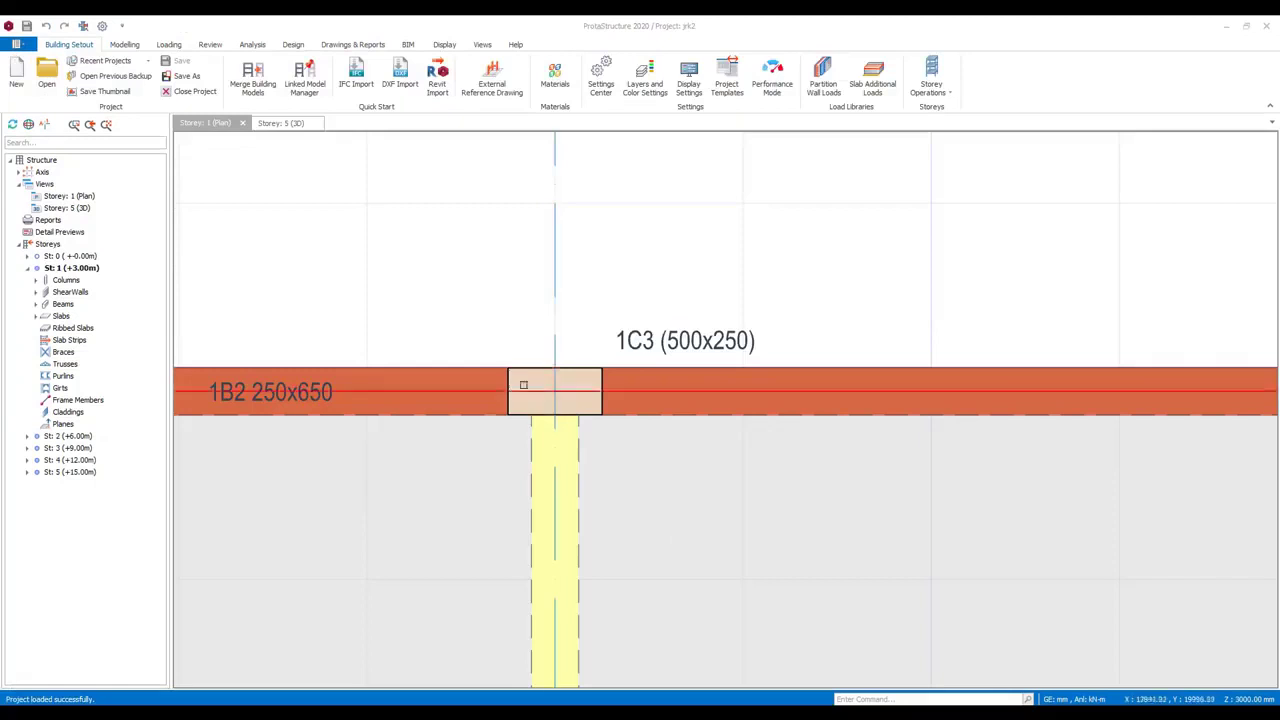
In column 1C3's polyline editor, add two vertices above and two below the section outline
{"action": "left_click", "coordinate": [523, 371]}
{"action": "right_click", "coordinate": [523, 371]}
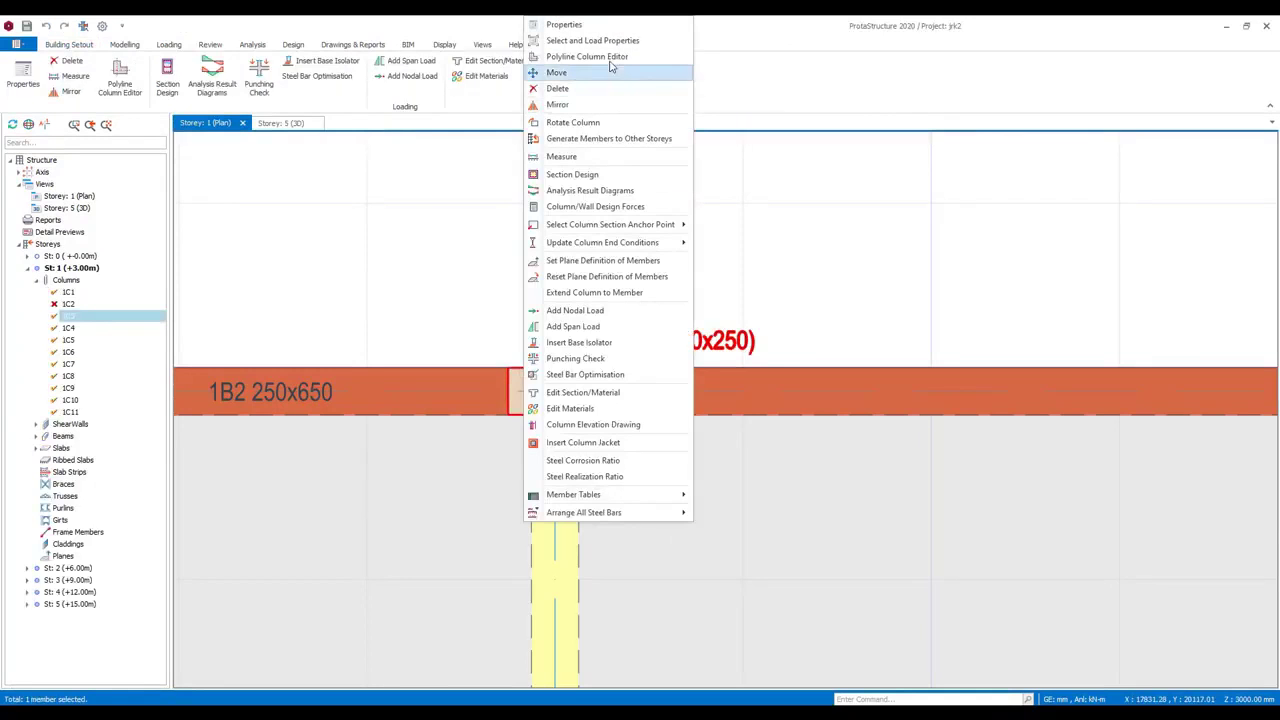
{"action": "left_click", "coordinate": [608, 56]}
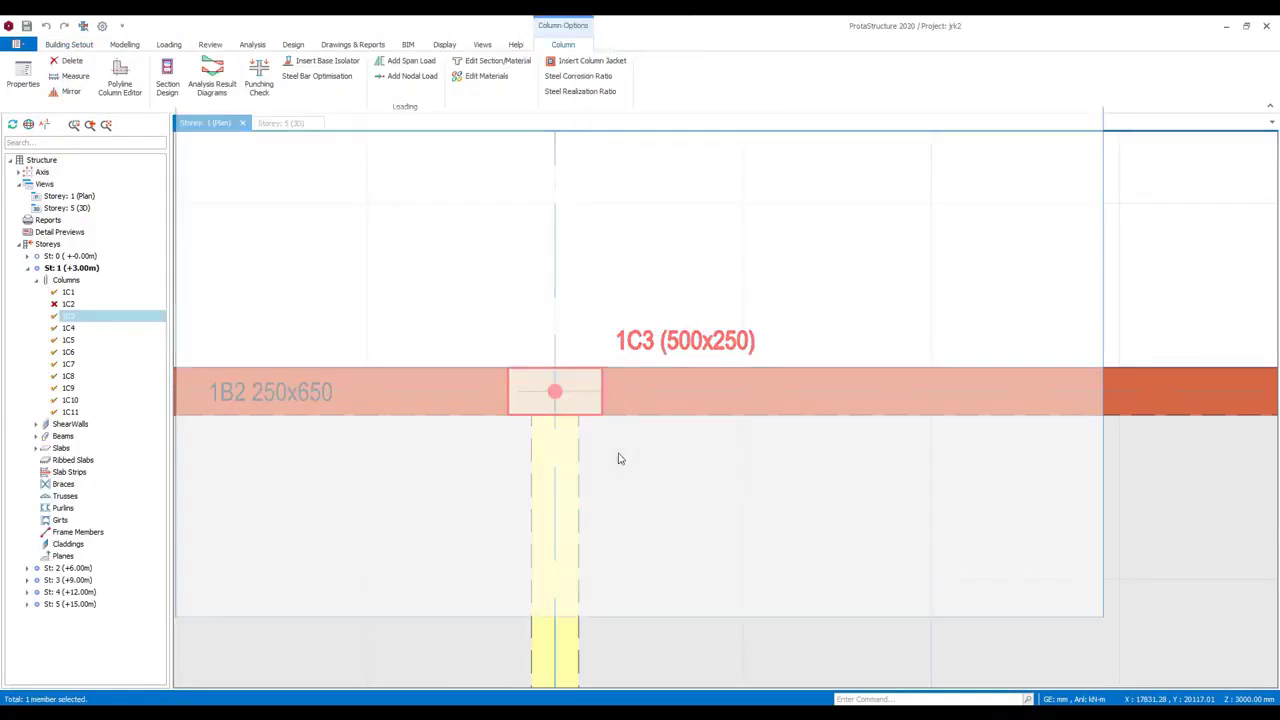
{"action": "left_click", "coordinate": [185, 128]}
{"action": "left_click", "coordinate": [672, 418]}
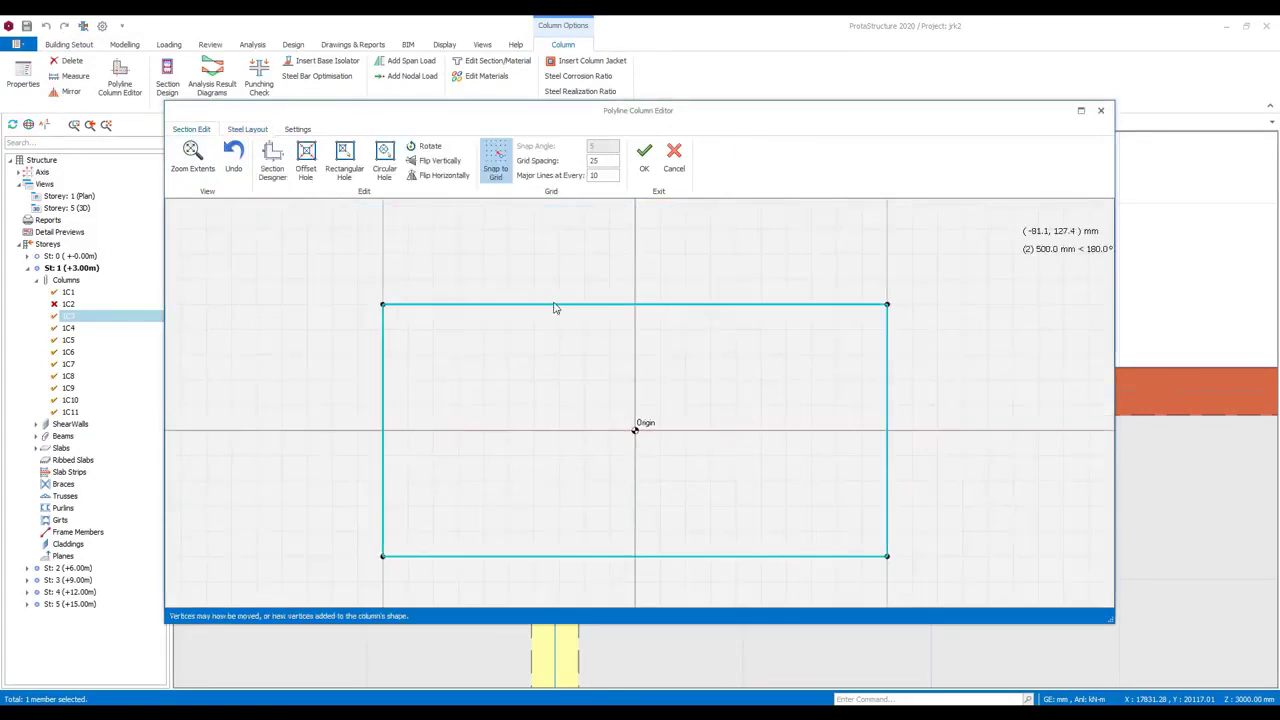
{"action": "left_click", "coordinate": [559, 254]}
{"action": "left_click", "coordinate": [713, 260]}
{"action": "scroll", "coordinate": [697, 537], "scroll_direction": "down", "scroll_amount": 1}
{"action": "left_click_drag", "start_coordinate": [718, 558], "coordinate": [709, 602]}
{"action": "left_click_drag", "start_coordinate": [580, 588], "coordinate": [567, 602]}
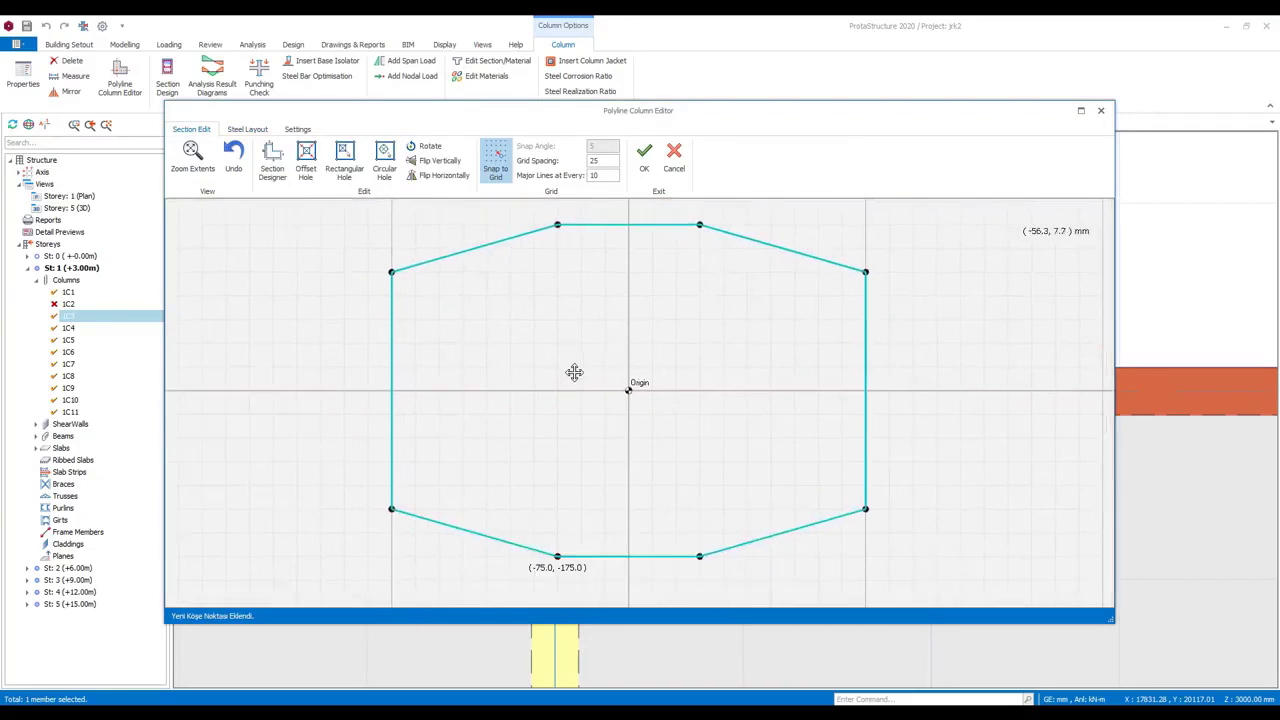
Auto-place bars, then draw an inner closed link and two straight links across the corners
{"action": "left_click", "coordinate": [248, 130]}
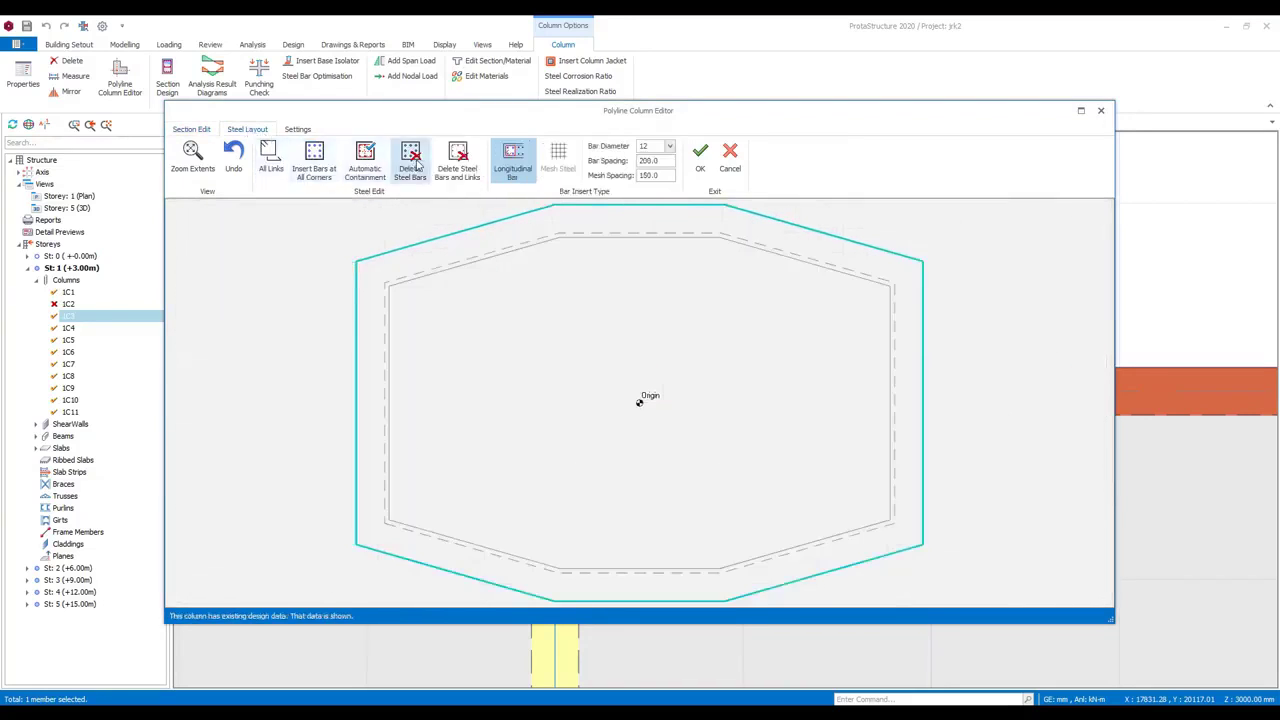
{"action": "left_click", "coordinate": [365, 160]}
{"action": "left_click", "coordinate": [560, 250]}
{"action": "left_click", "coordinate": [560, 557]}
{"action": "left_click", "coordinate": [718, 557]}
{"action": "left_click", "coordinate": [718, 250]}
{"action": "left_click", "coordinate": [878, 294]}
{"action": "left_click", "coordinate": [400, 294]}
{"action": "left_click", "coordinate": [400, 511]}
{"action": "left_click", "coordinate": [878, 511]}
Add intermediate bars on both side edges and four bars in the link corners, then accept
{"action": "left_click", "coordinate": [897, 300]}
{"action": "left_click", "coordinate": [880, 515]}
{"action": "left_click", "coordinate": [663, 391]}
{"action": "left_click", "coordinate": [398, 300]}
{"action": "left_click", "coordinate": [395, 512]}
{"action": "left_click", "coordinate": [660, 392]}
{"action": "left_click", "coordinate": [561, 294]}
{"action": "left_click", "coordinate": [718, 294]}
{"action": "left_click", "coordinate": [560, 511]}
{"action": "left_click", "coordinate": [718, 511]}
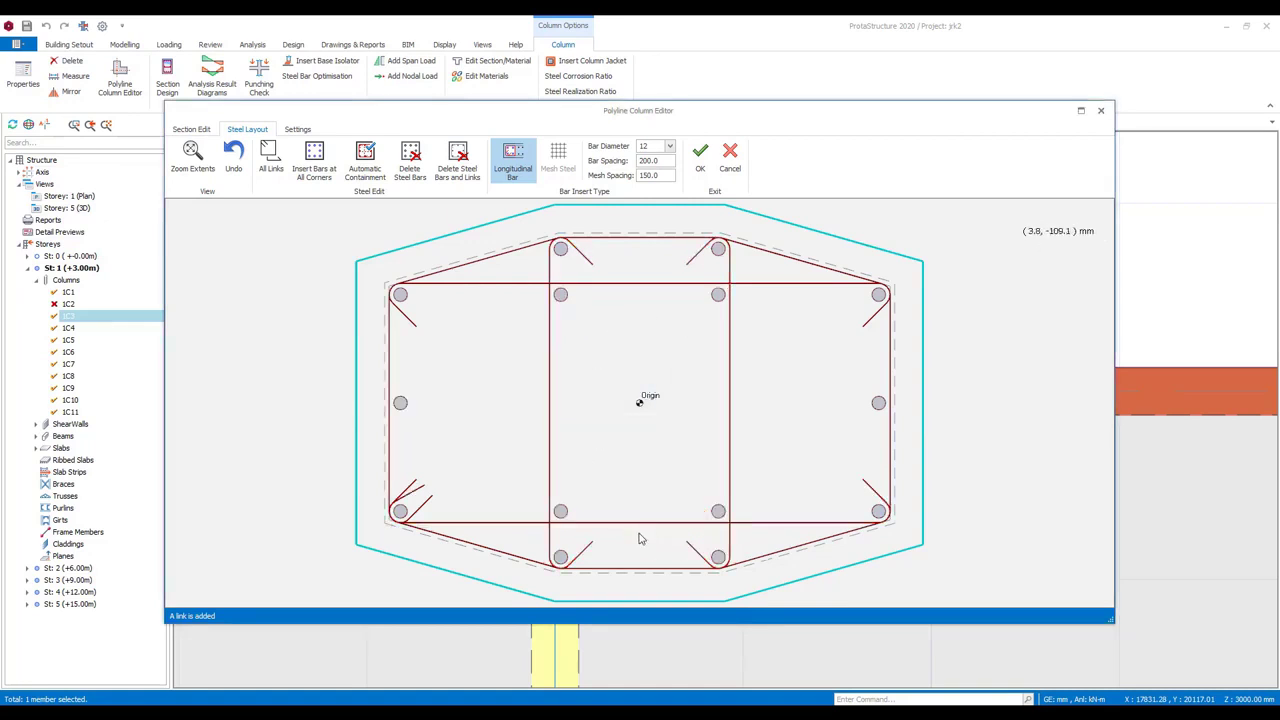
{"action": "left_click", "coordinate": [700, 155]}
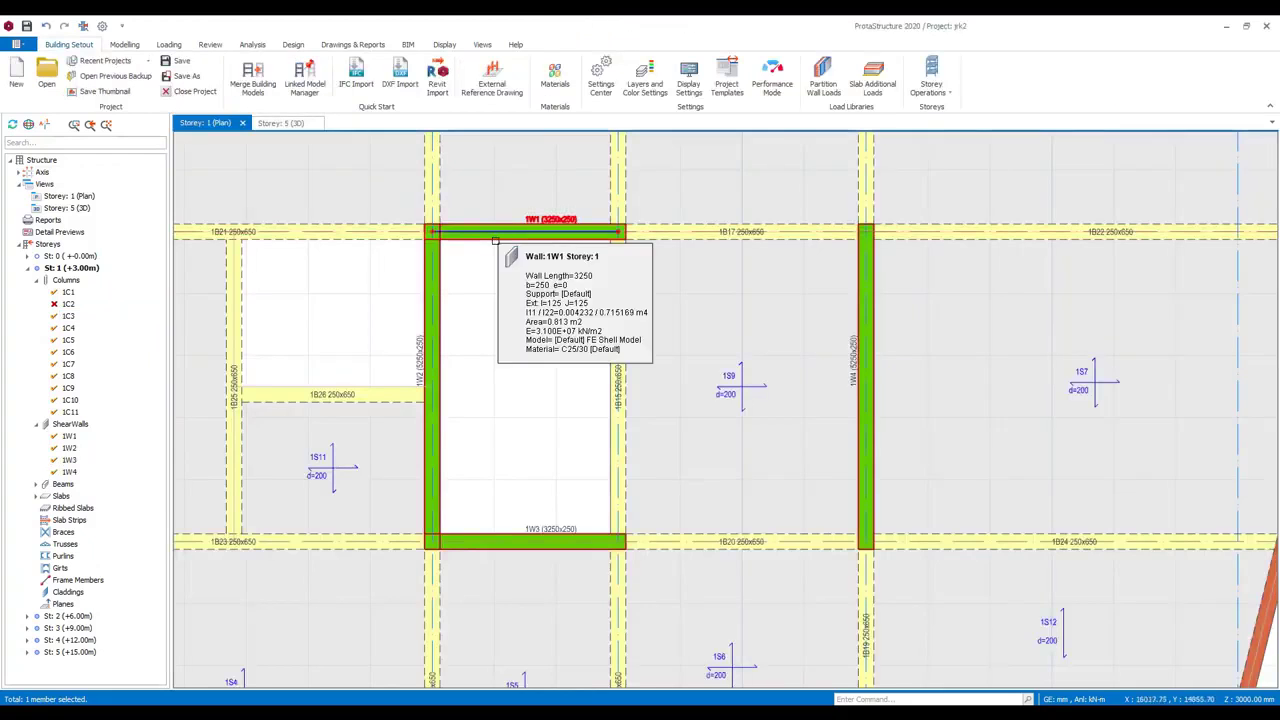
Merge walls 1W1, 1W2 and 1W3 into C-shaped wall 1W2C
{"action": "left_click", "coordinate": [495, 240]}
{"action": "left_click", "coordinate": [432, 357], "text": "ctrl"}
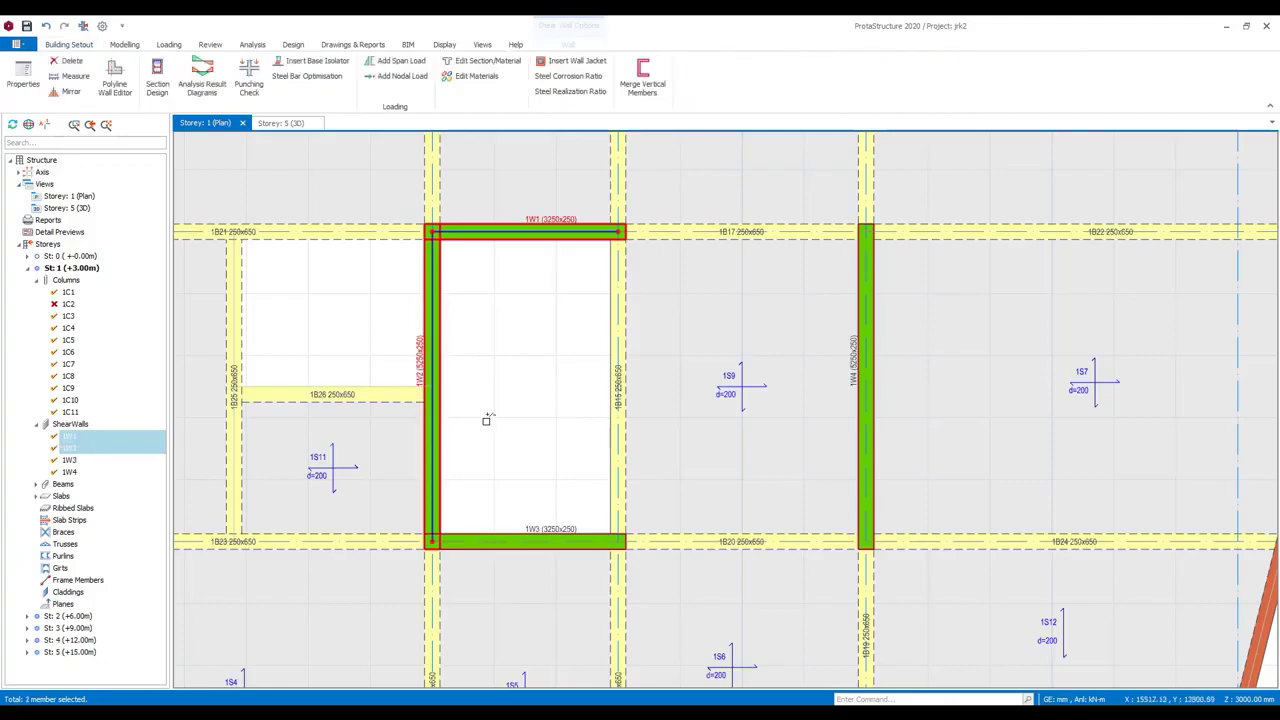
{"action": "left_click", "coordinate": [522, 540], "text": "ctrl"}
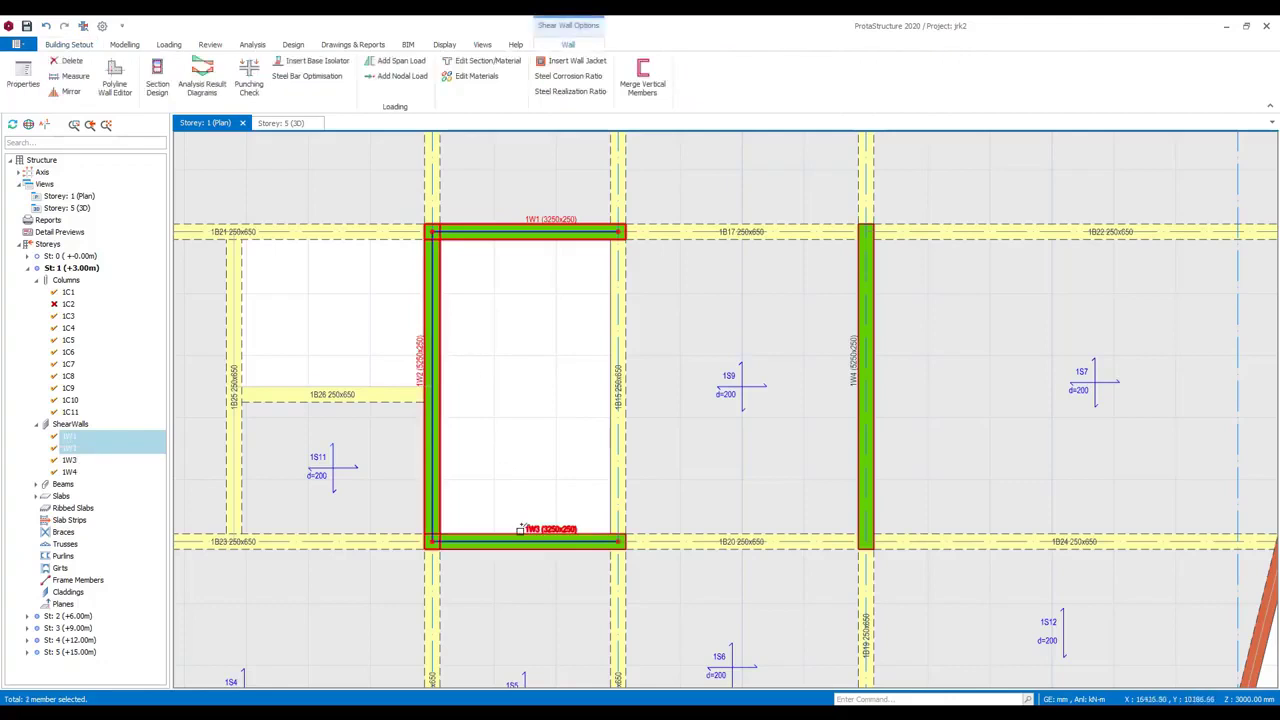
{"action": "left_click", "coordinate": [643, 78]}
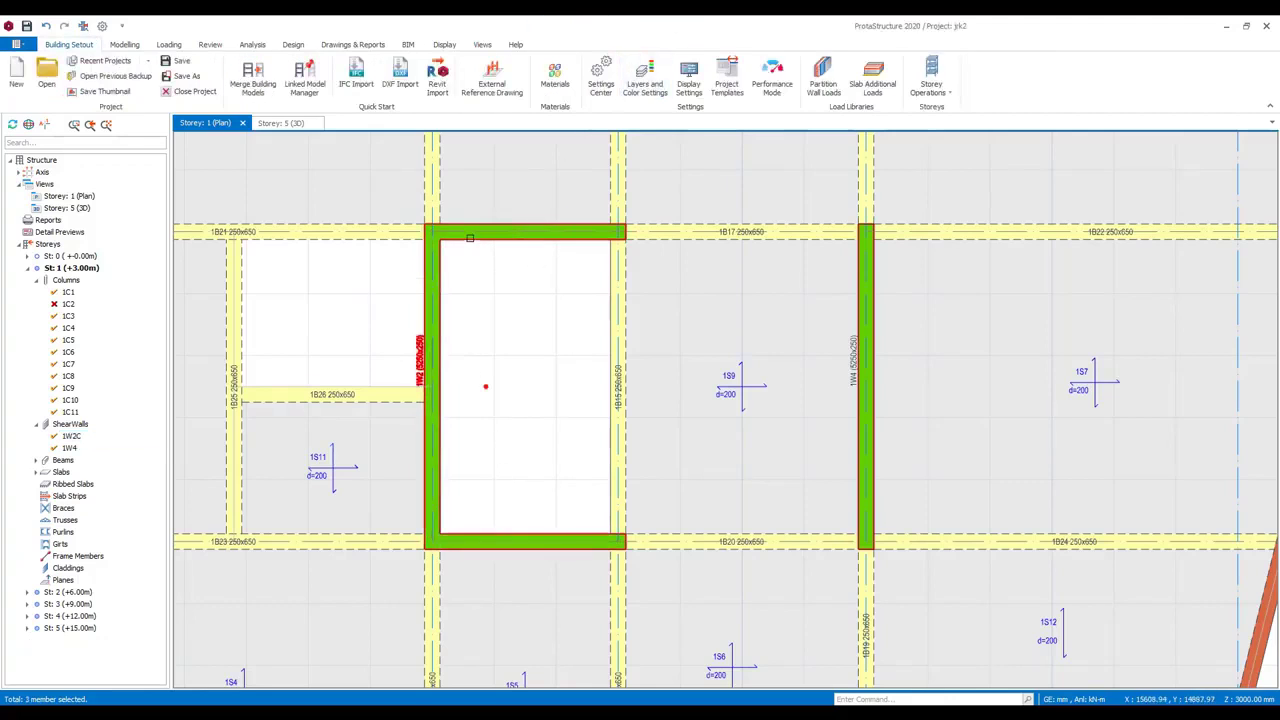
Run Automatic Containment with Reset Bar Counts on wall 1W2C and accept the bar layout
{"action": "left_click", "coordinate": [470, 241]}
{"action": "right_click", "coordinate": [470, 241]}
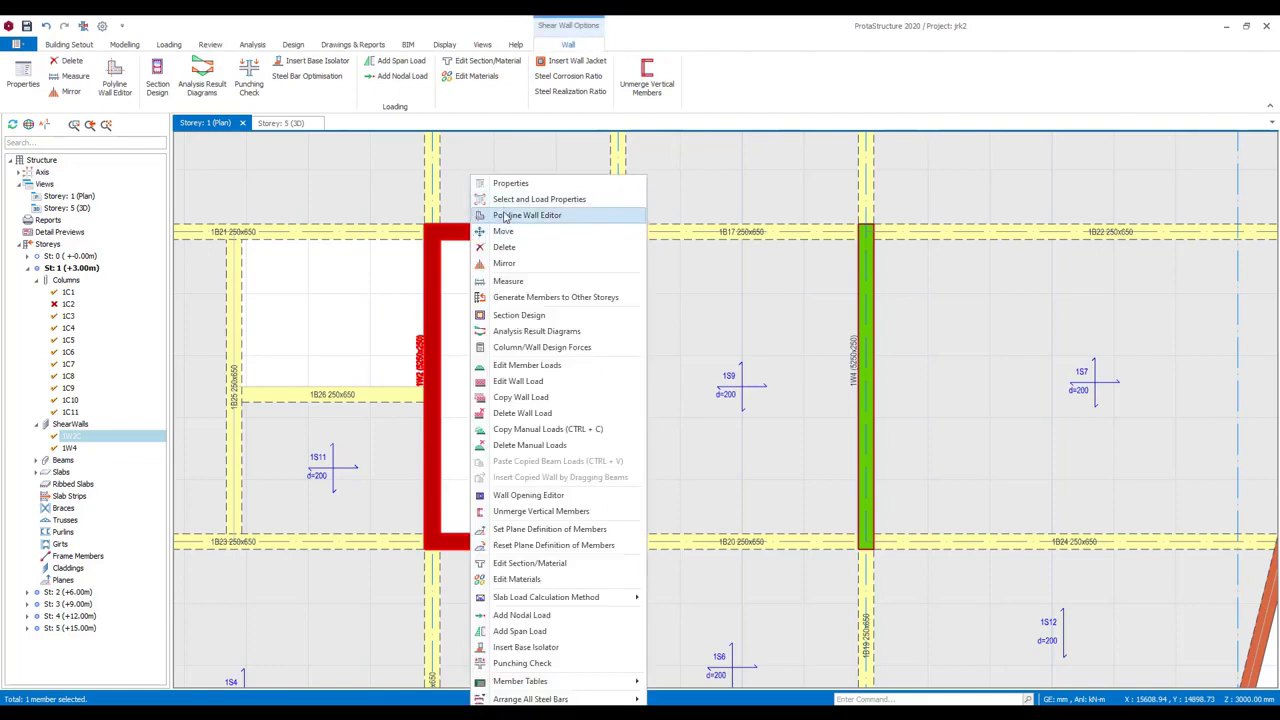
{"action": "left_click", "coordinate": [510, 215]}
{"action": "left_click", "coordinate": [366, 158]}
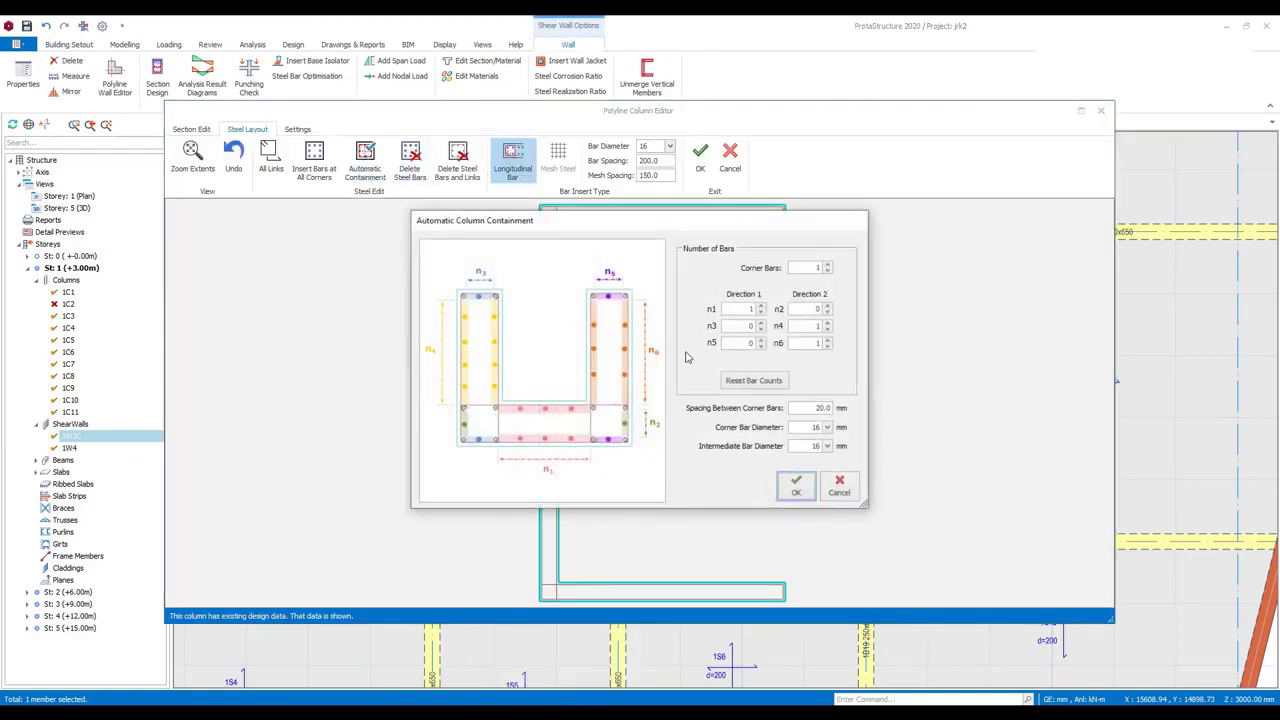
{"action": "left_click", "coordinate": [752, 380]}
{"action": "left_click", "coordinate": [797, 486]}
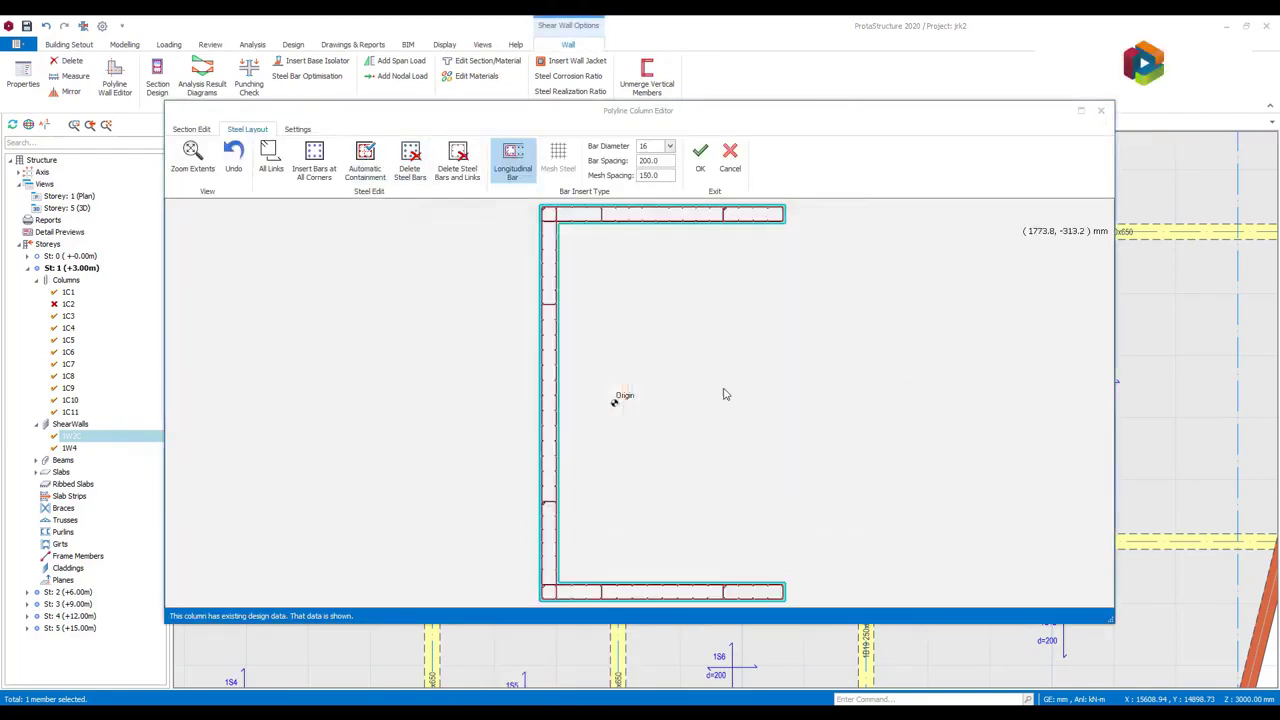
{"action": "middle_click_drag", "start_coordinate": [666, 269], "coordinate": [528, 389]}
{"action": "scroll", "coordinate": [671, 314], "scroll_direction": "up", "scroll_amount": 5}
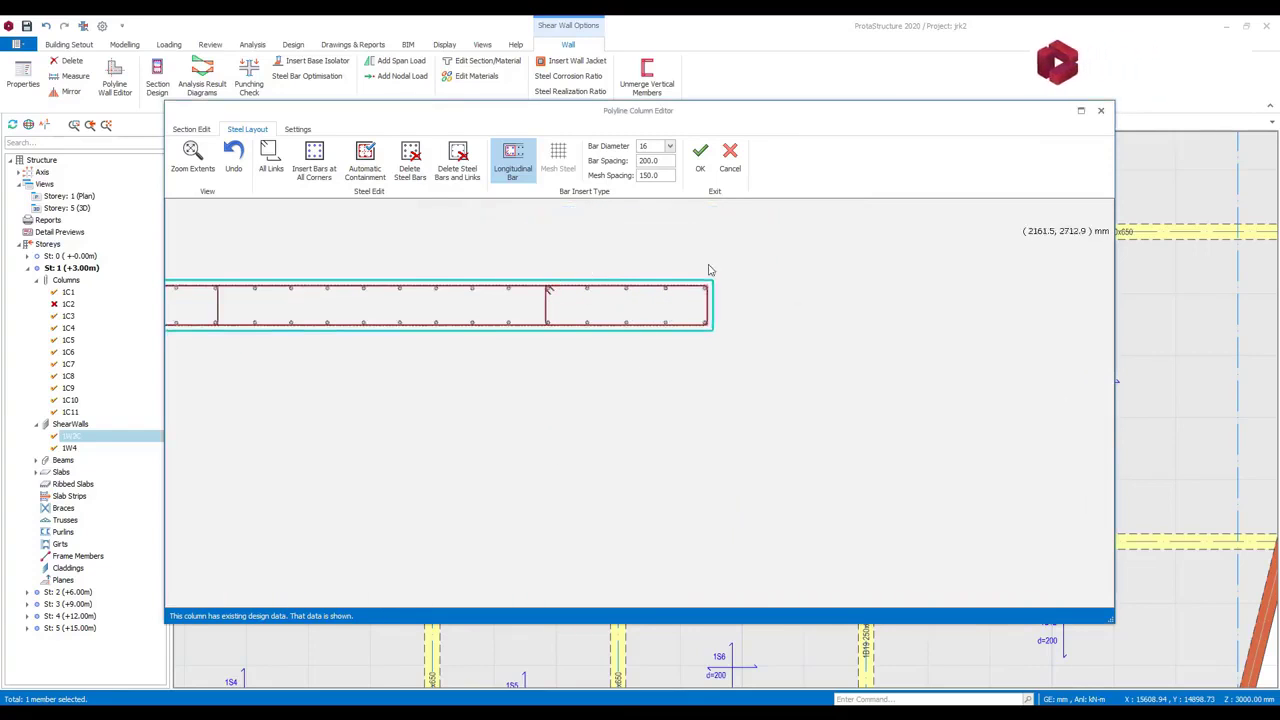
{"action": "middle_click_drag", "start_coordinate": [355, 365], "coordinate": [757, 357]}
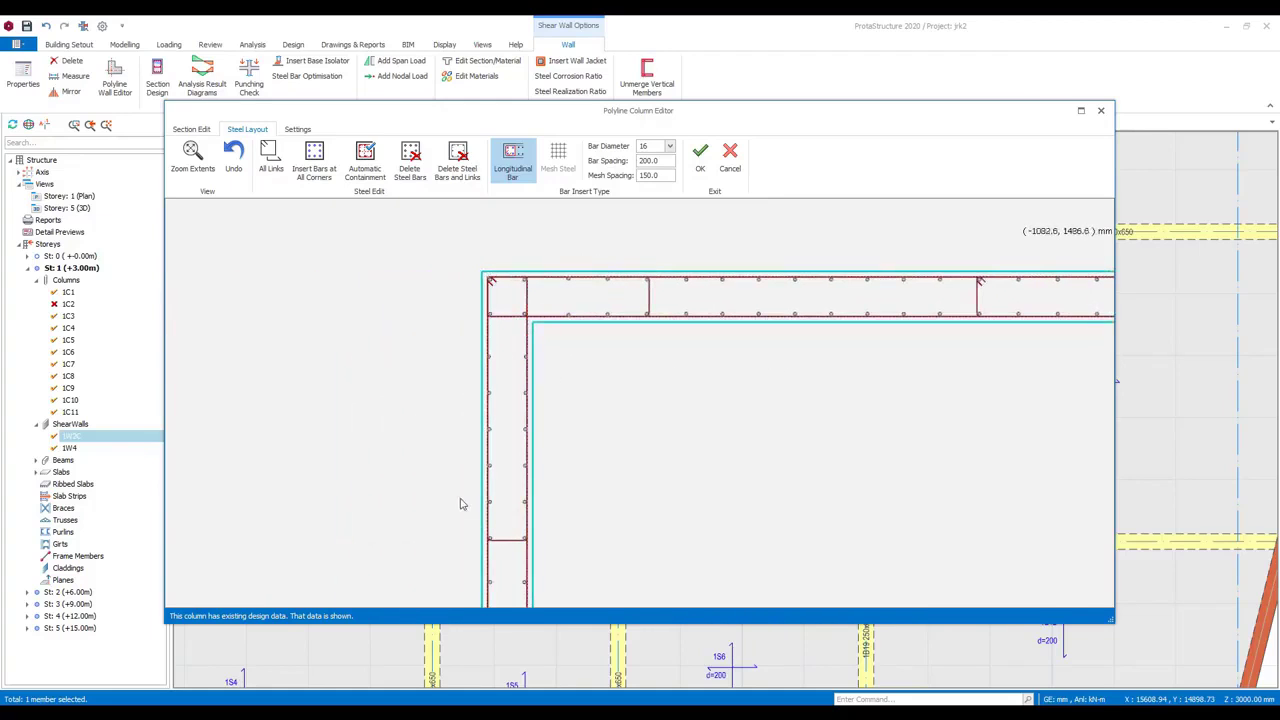
{"action": "scroll", "coordinate": [430, 358], "scroll_direction": "down", "scroll_amount": 3}
{"action": "scroll", "coordinate": [410, 360], "scroll_direction": "down", "scroll_amount": 3}
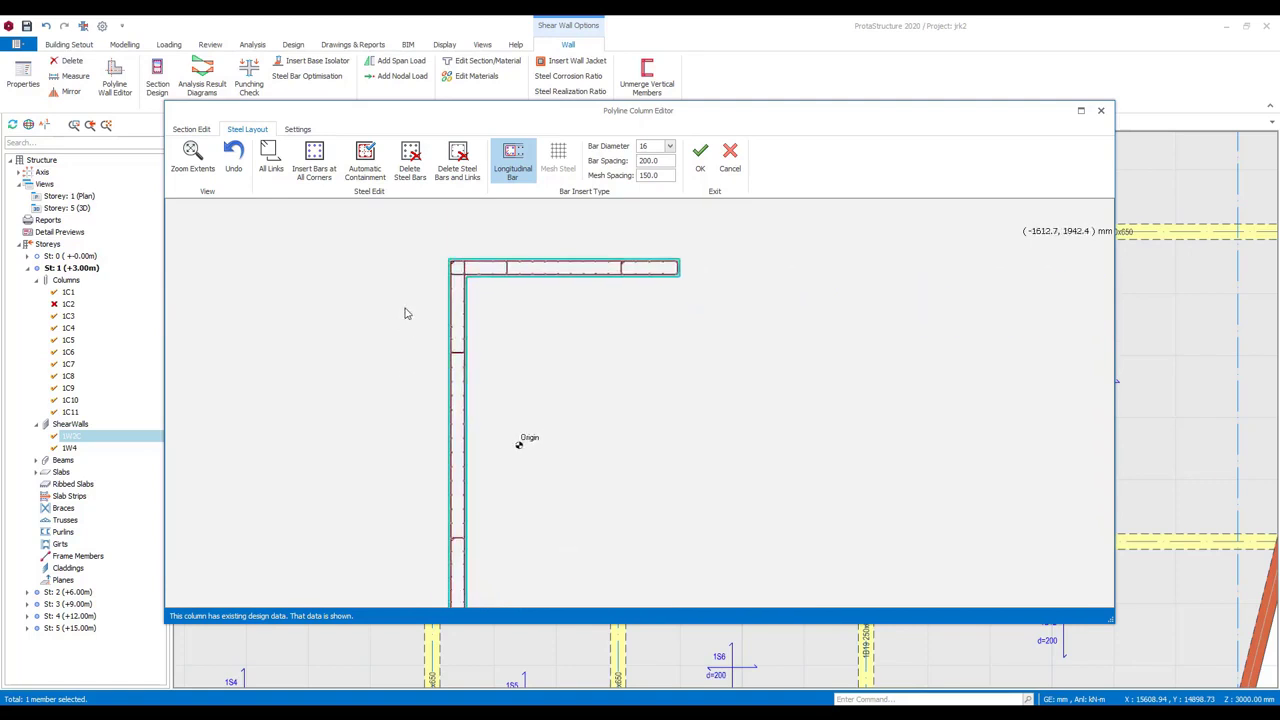
{"action": "scroll", "coordinate": [404, 314], "scroll_direction": "down", "scroll_amount": 1}
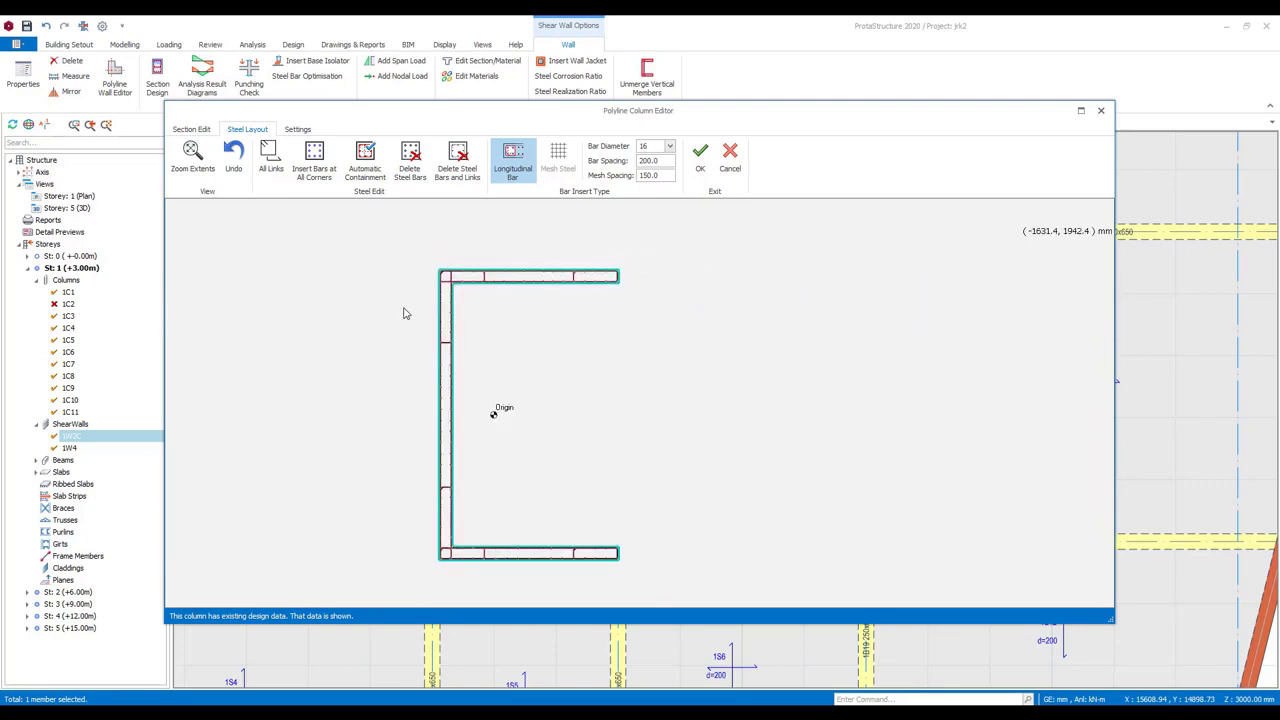
{"action": "left_click", "coordinate": [699, 170]}
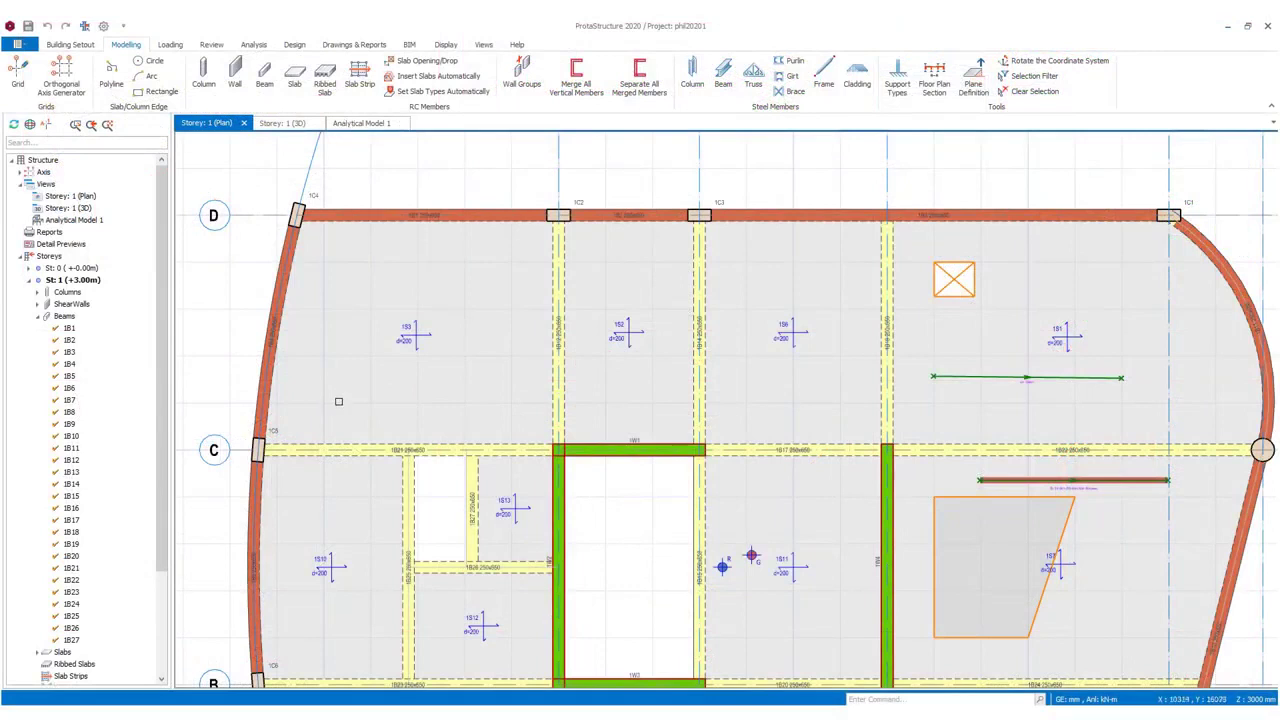
{"action": "left_click", "coordinate": [351, 442]}
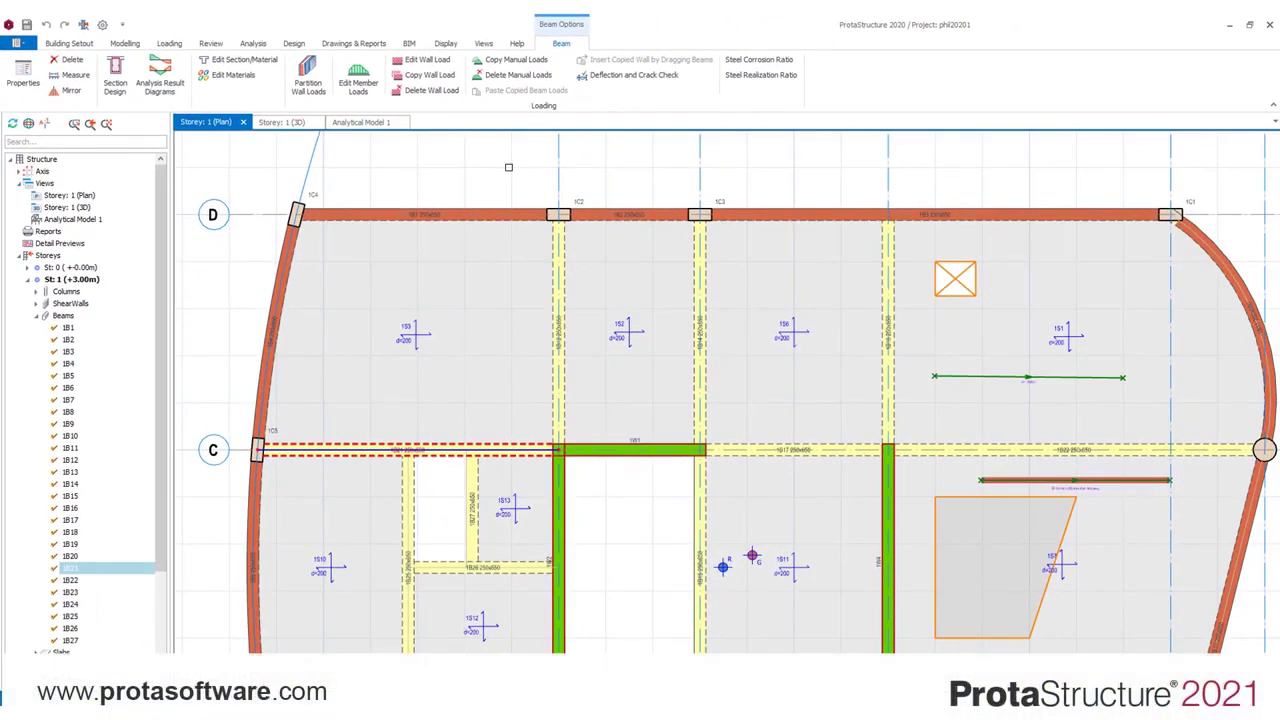
{"action": "key", "text": "Escape"}
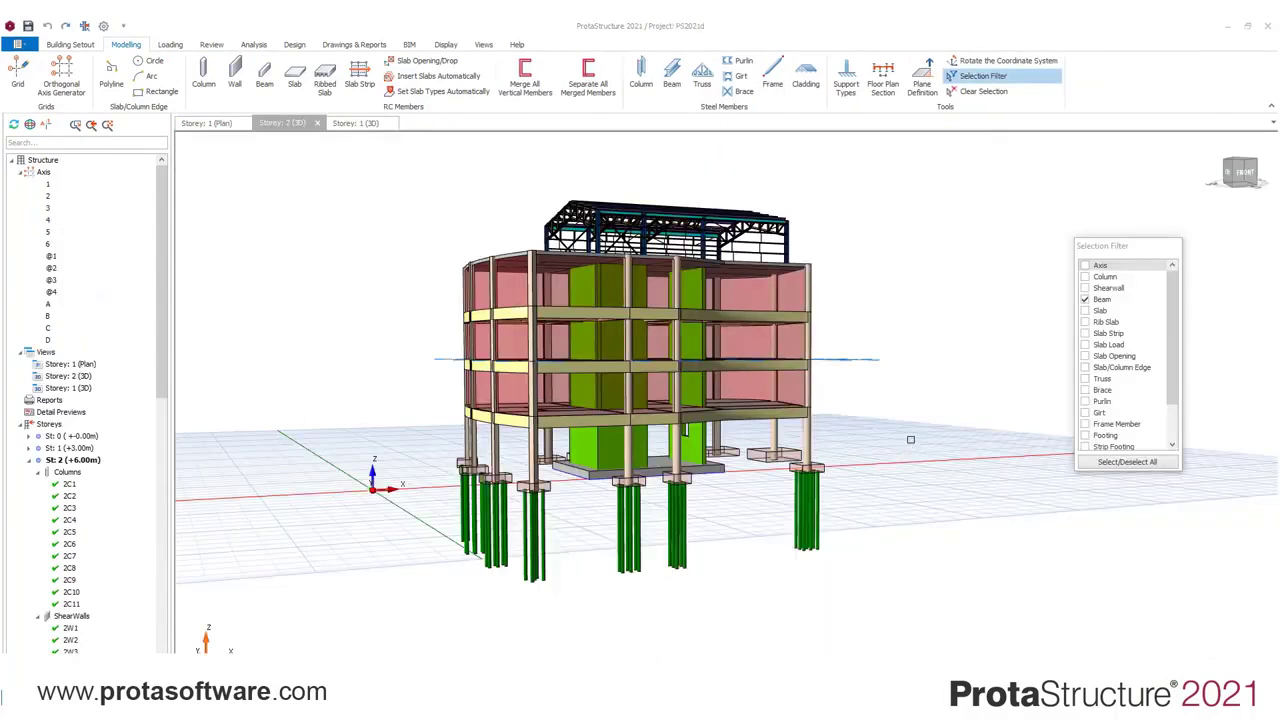
Delete storey 2's beams using the Beams member filter, then check remaining beam 2B5
{"action": "left_click_drag", "start_coordinate": [910, 439], "coordinate": [352, 388]}
{"action": "right_click", "coordinate": [372, 388]}
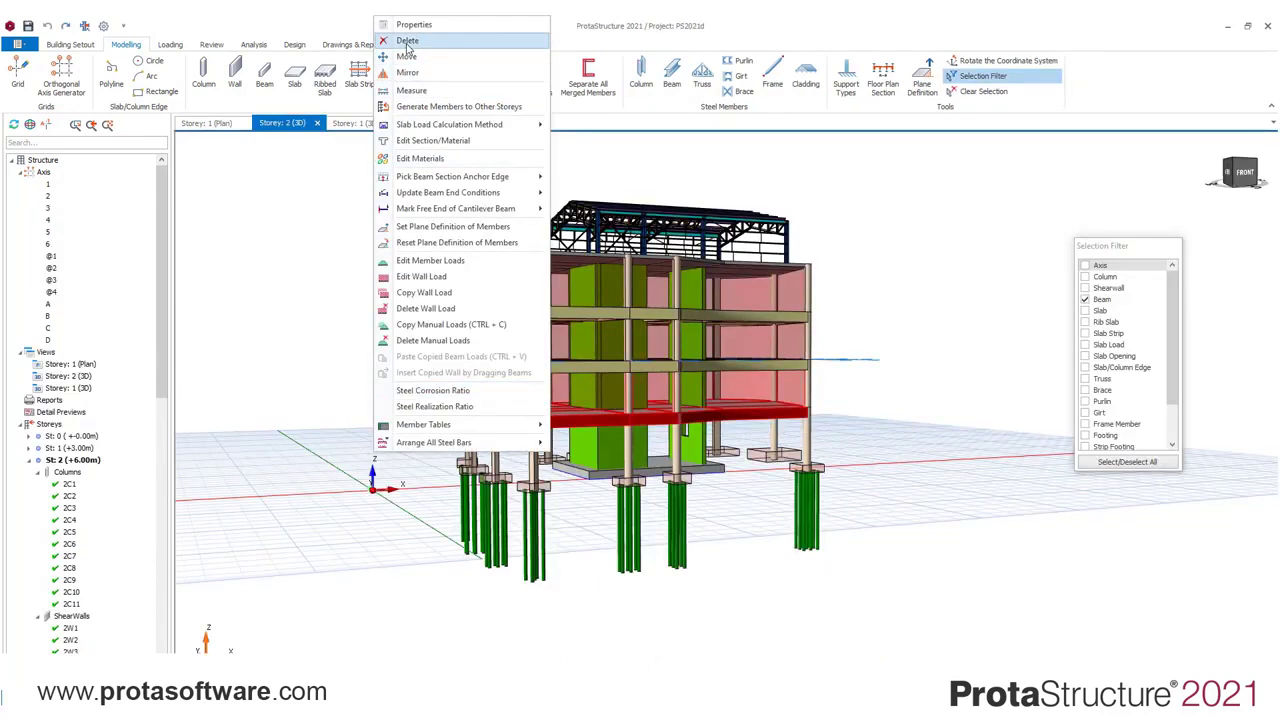
{"action": "left_click", "coordinate": [406, 41]}
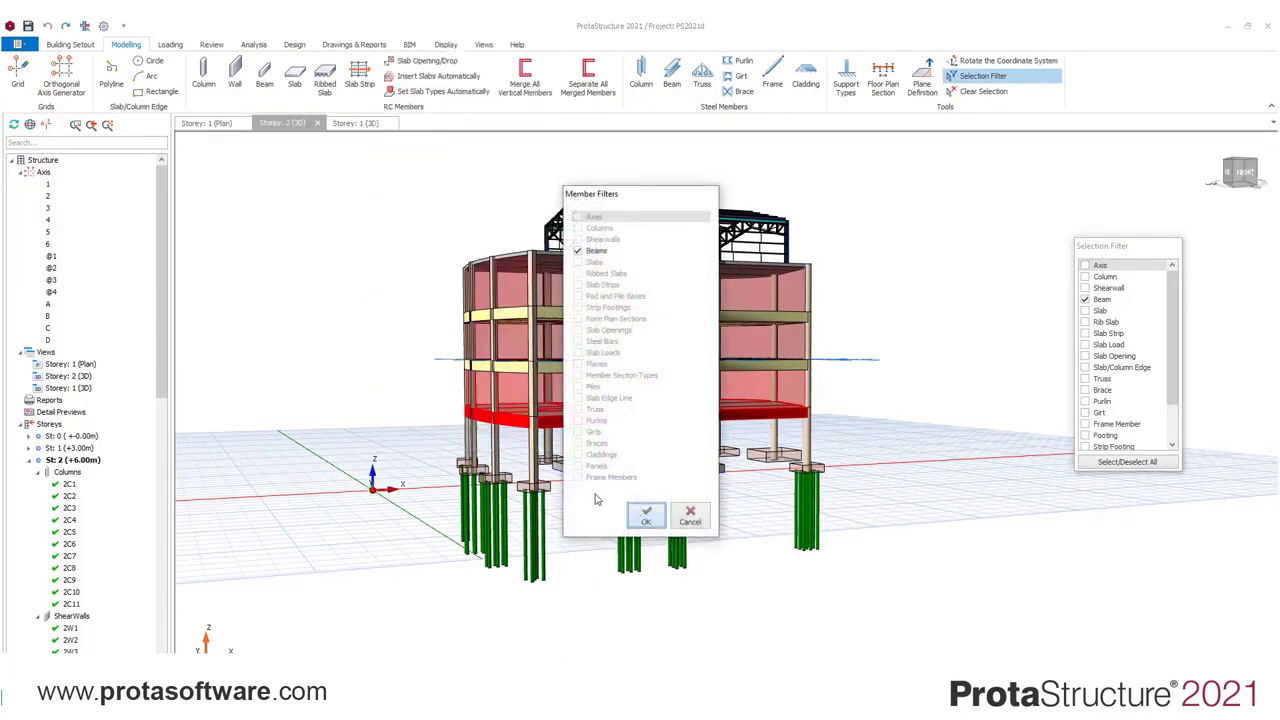
{"action": "left_click", "coordinate": [645, 515]}
{"action": "left_click", "coordinate": [983, 75]}
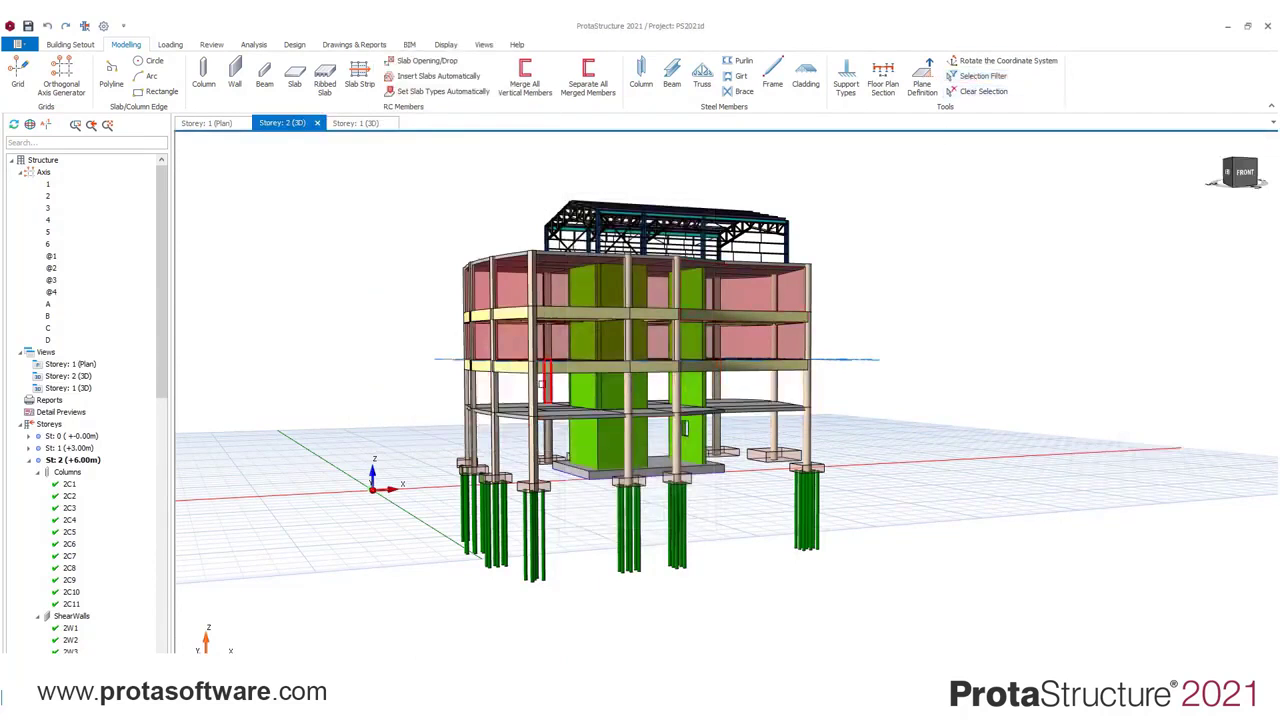
{"action": "middle_click_drag", "start_coordinate": [545, 383], "coordinate": [688, 430]}
{"action": "scroll", "coordinate": [695, 438], "scroll_direction": "up", "scroll_amount": 4}
{"action": "left_click", "coordinate": [693, 438]}
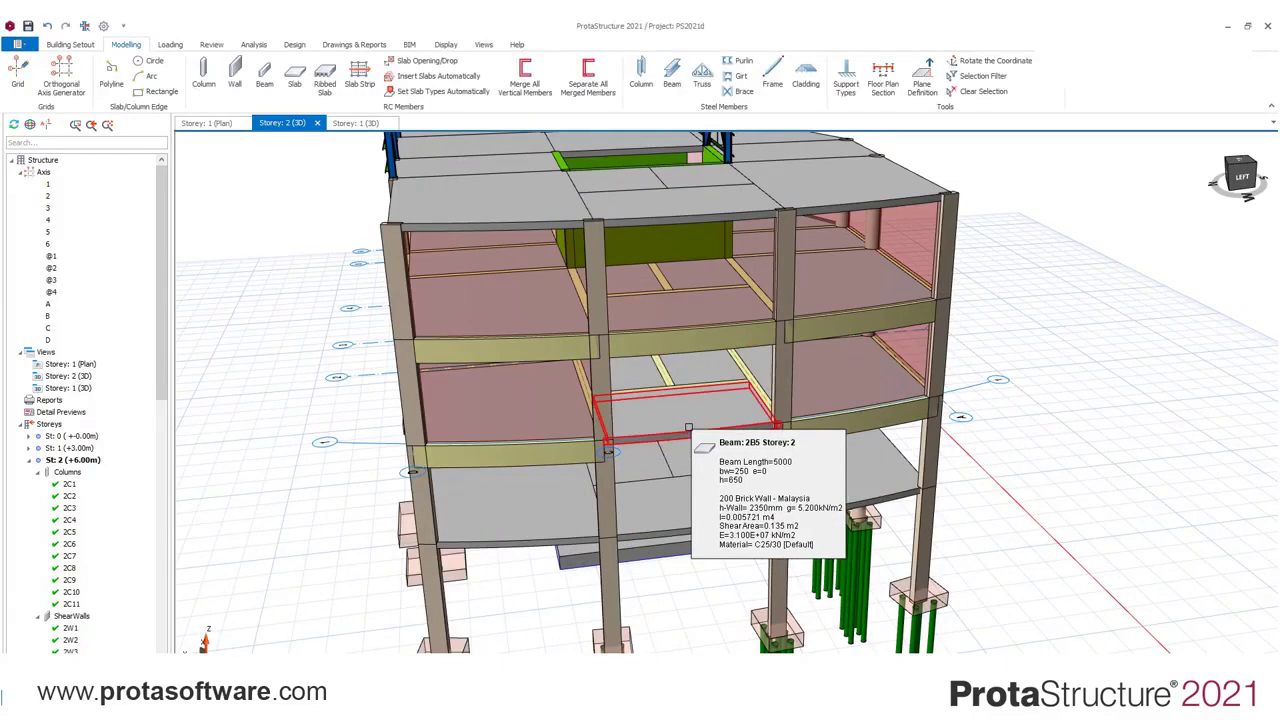
{"action": "key", "text": "Escape"}
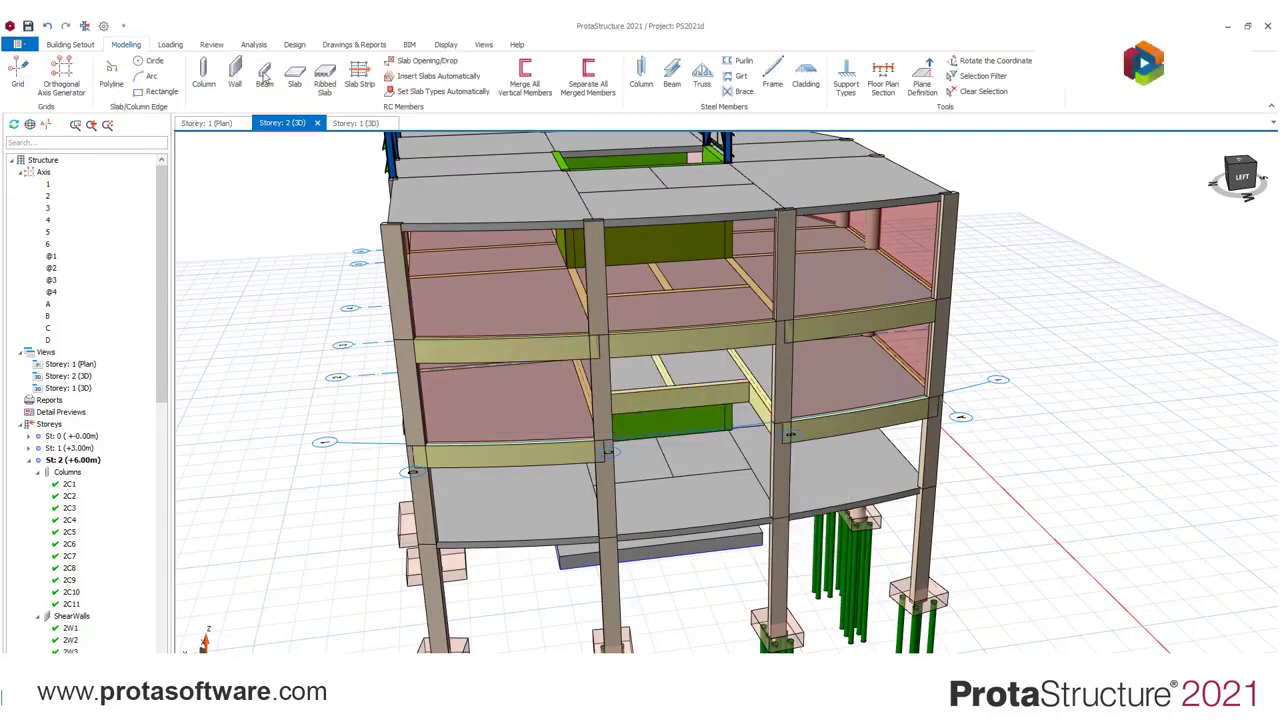
Draw beam 2B37 between two columns and short infill beam 2B38 between existing beams
{"action": "left_click", "coordinate": [265, 78]}
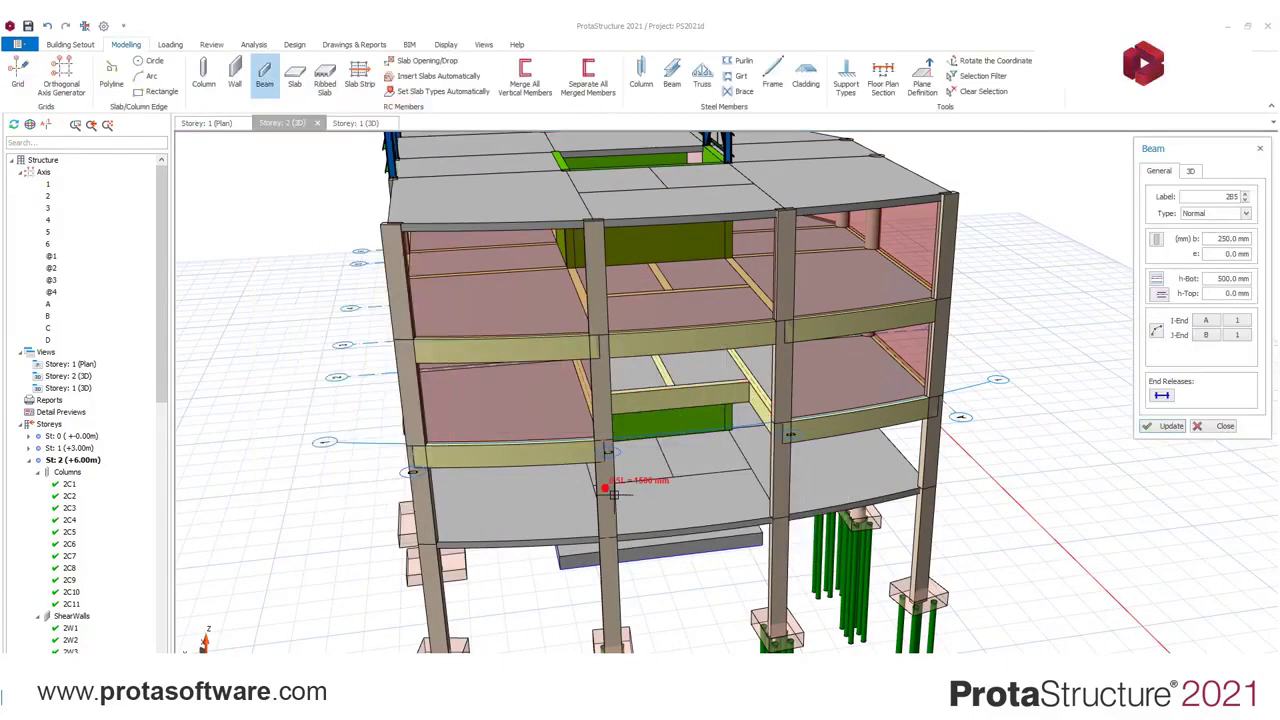
{"action": "left_click", "coordinate": [606, 488]}
{"action": "left_click", "coordinate": [780, 468]}
{"action": "left_click", "coordinate": [714, 484]}
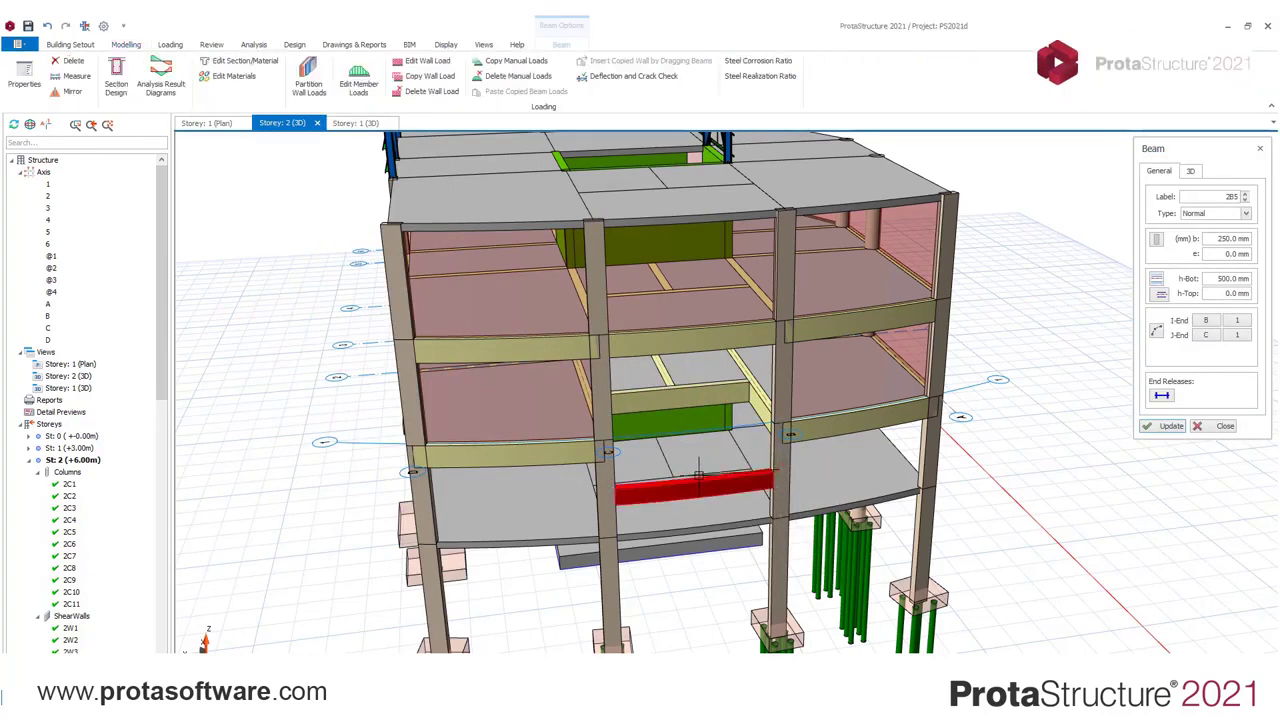
{"action": "left_click", "coordinate": [674, 394]}
{"action": "left_click", "coordinate": [690, 476]}
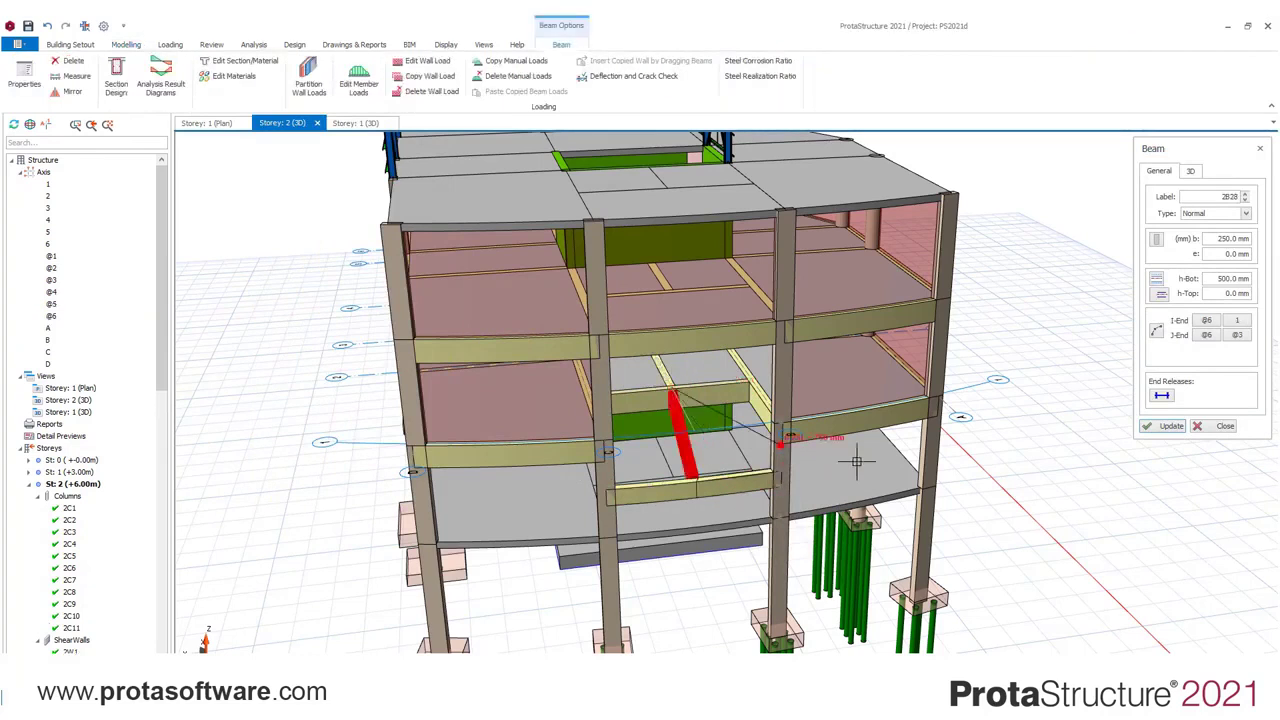
{"action": "middle_click_drag", "start_coordinate": [869, 463], "coordinate": [811, 469]}
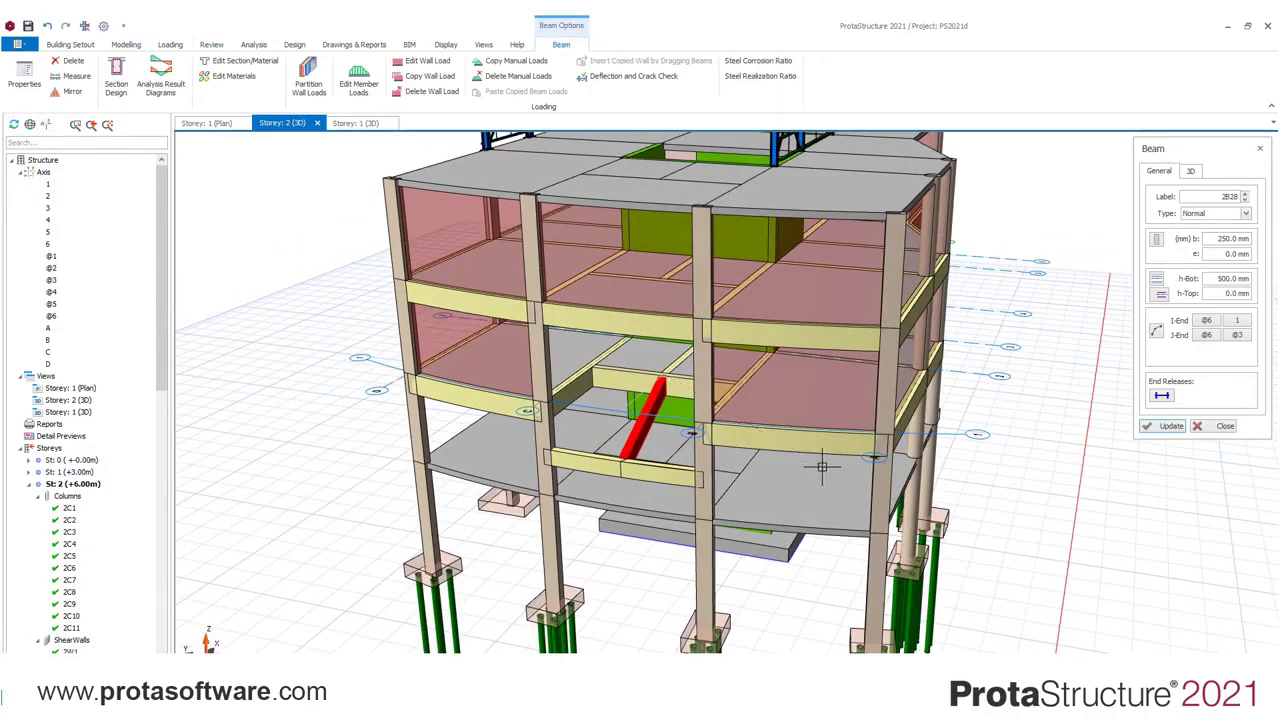
{"action": "left_click", "coordinate": [211, 44]}
{"action": "left_click", "coordinate": [125, 45]}
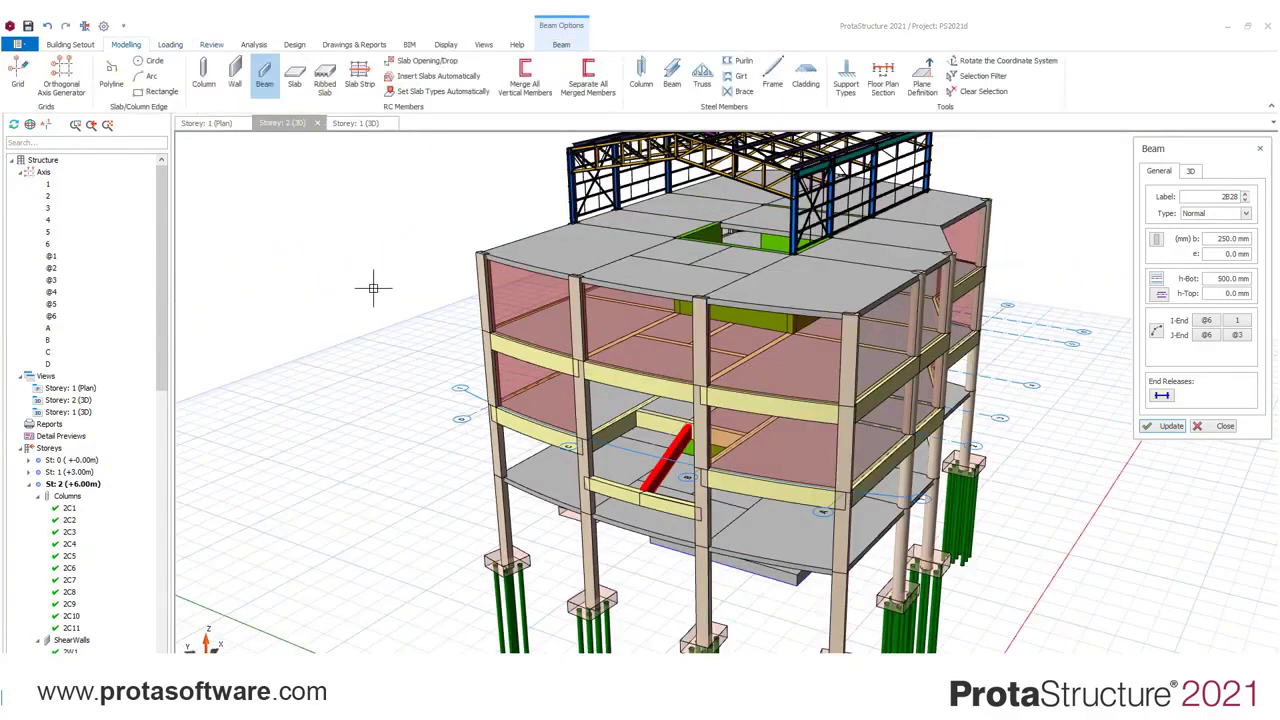
Colour the 3D model by column sections, then beam sections, then slab additional loads
{"action": "left_click", "coordinate": [213, 45]}
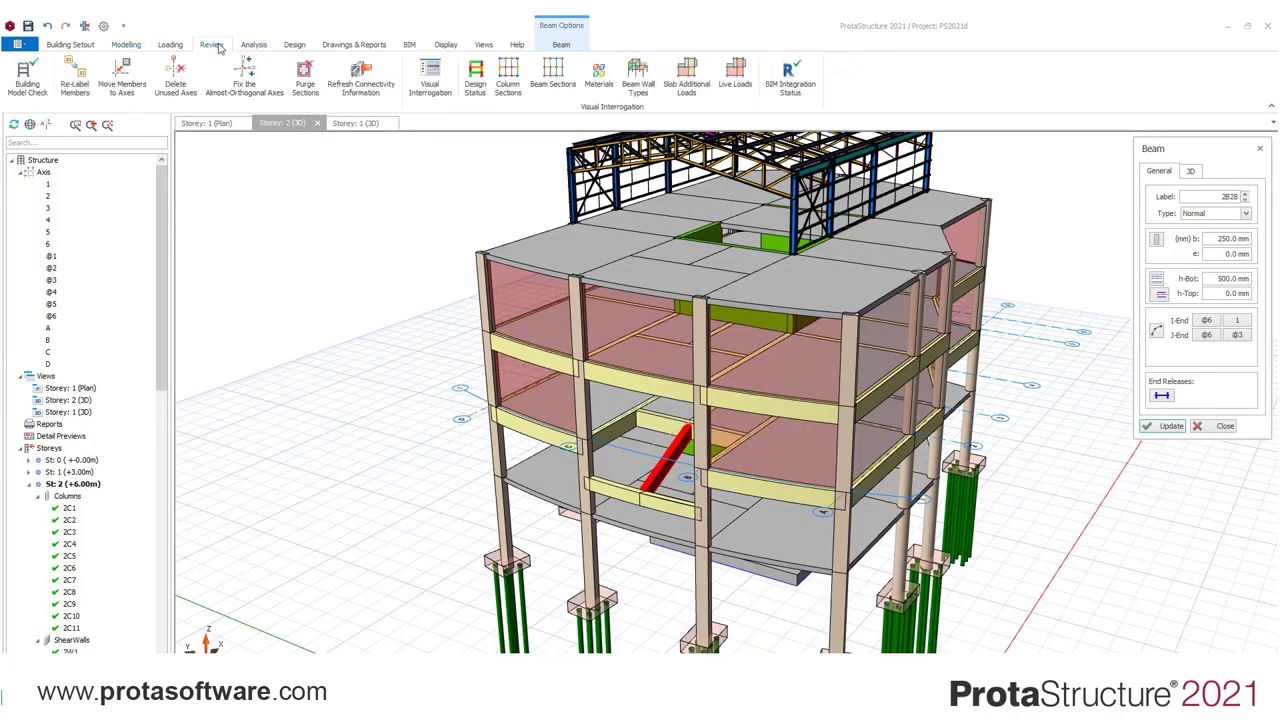
{"action": "left_click", "coordinate": [507, 80]}
{"action": "left_click", "coordinate": [552, 75]}
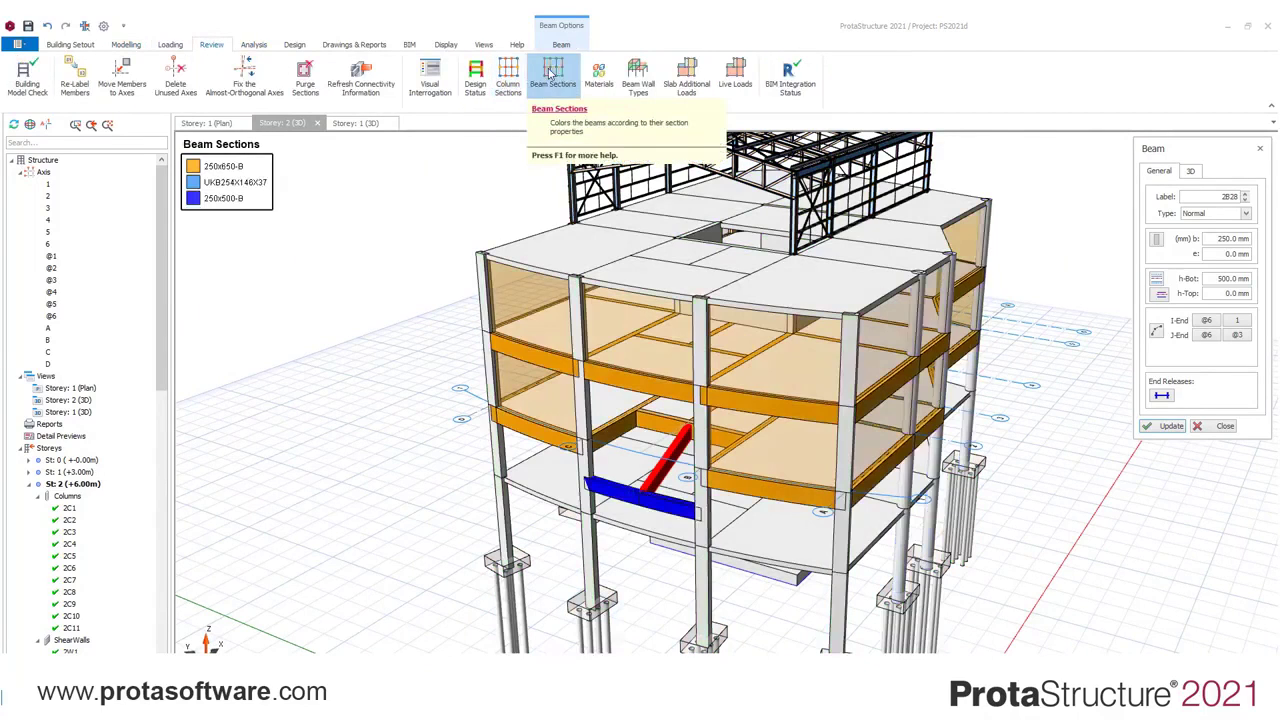
{"action": "left_click", "coordinate": [683, 85]}
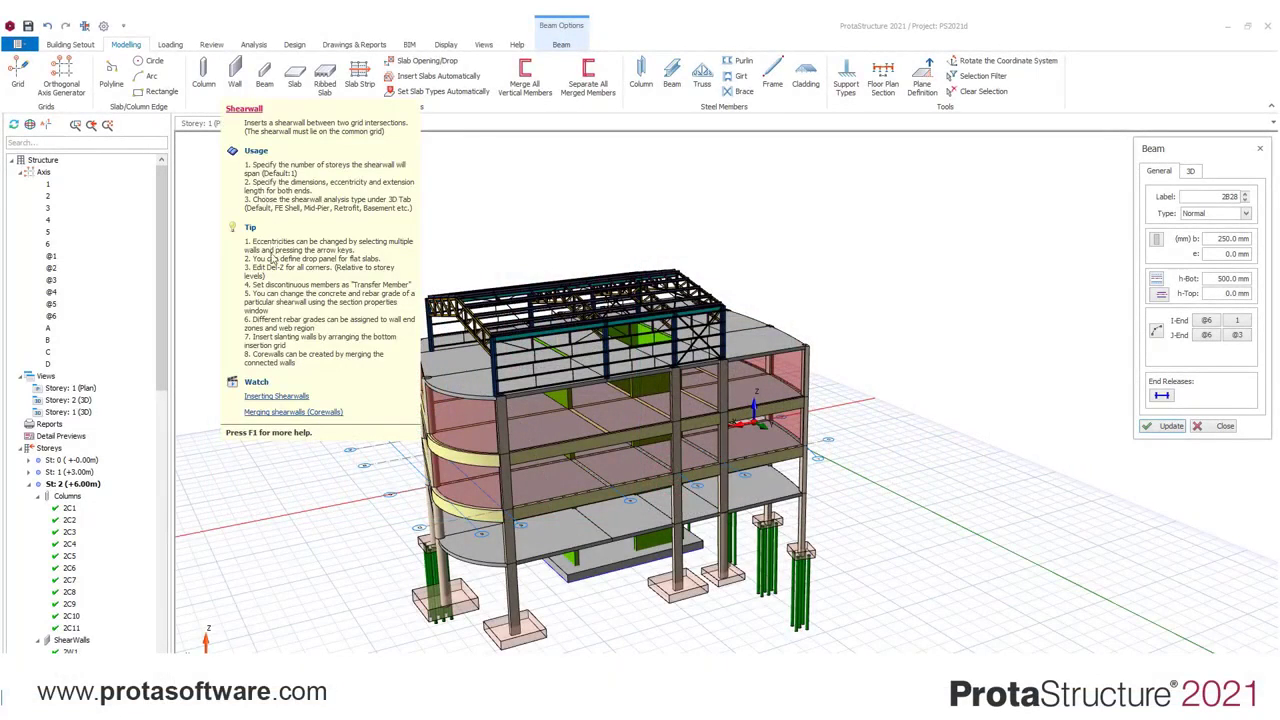
Play the Inserting Shearwalls tutorial video from the Wall tool's help
{"action": "left_click", "coordinate": [276, 397]}
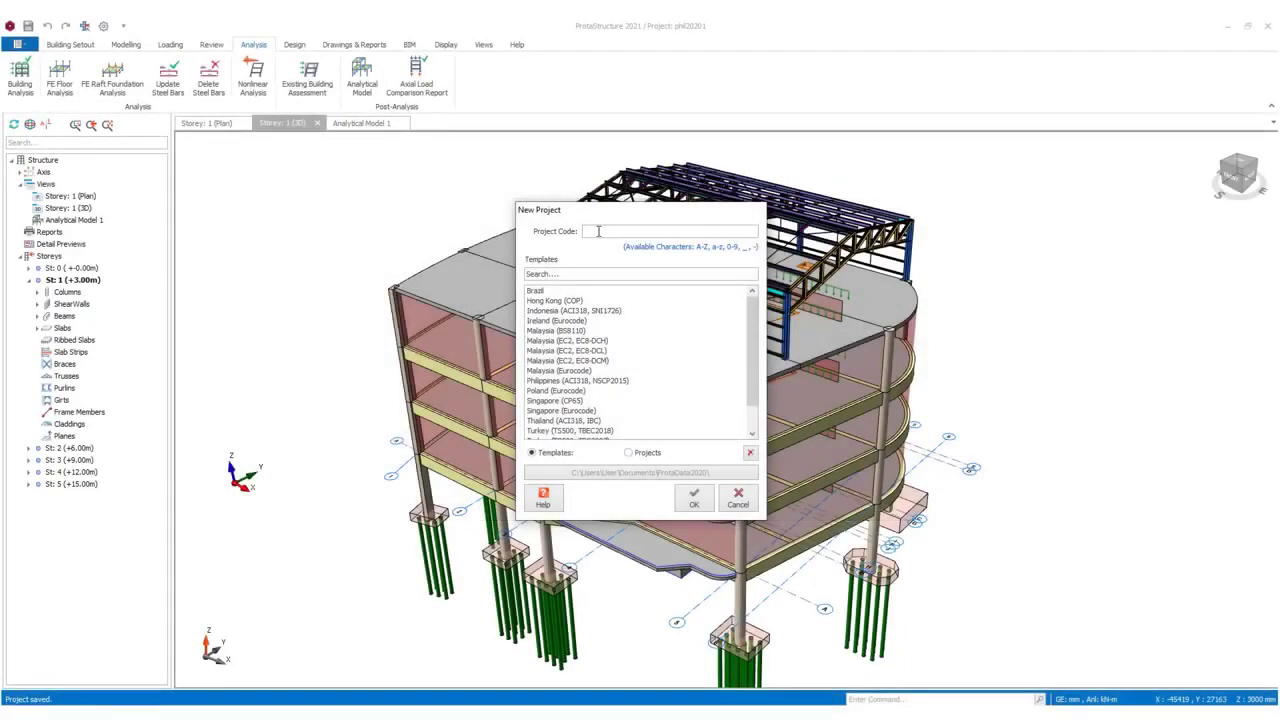
Create project PSt2021 from the Singapore (Eurocode) template
{"action": "type", "text": "St2021"}
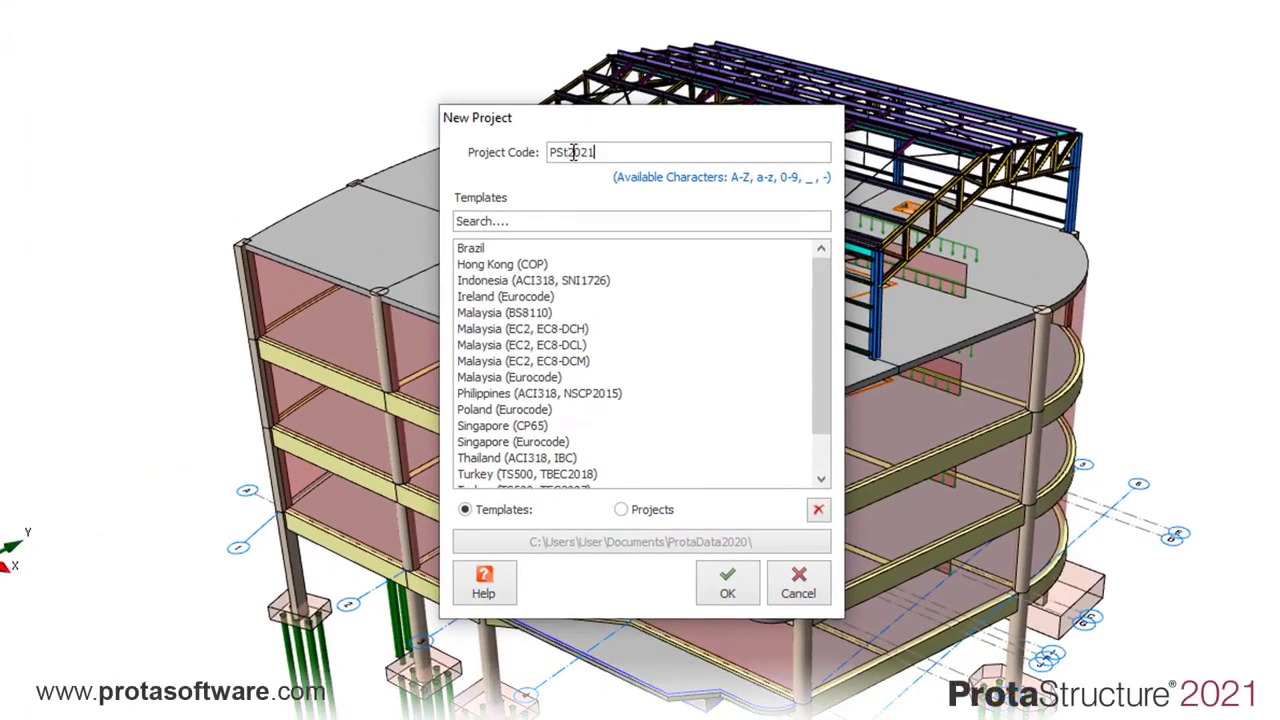
{"action": "mouse_move", "coordinate": [826, 371]}
{"action": "left_mouse_down"}
{"action": "mouse_move", "coordinate": [818, 423]}
{"action": "mouse_move", "coordinate": [809, 374]}
{"action": "left_mouse_up"}
{"action": "left_click", "coordinate": [492, 443]}
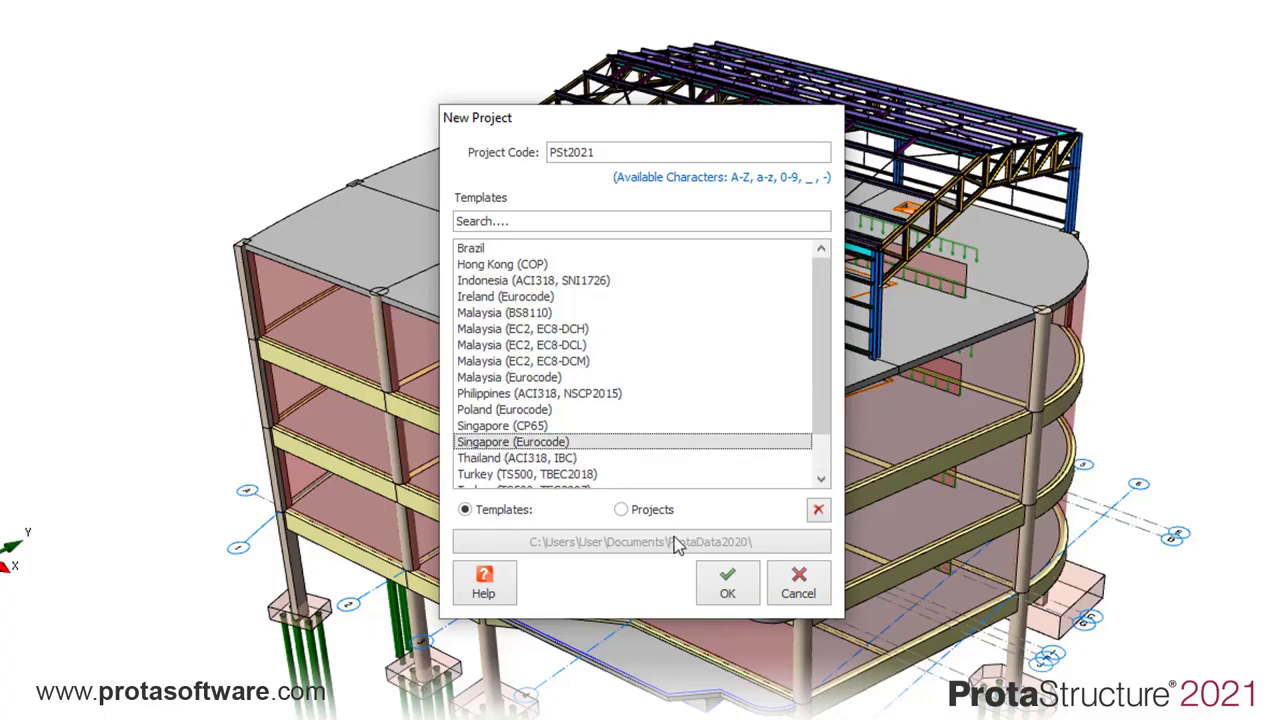
{"action": "left_click", "coordinate": [727, 593]}
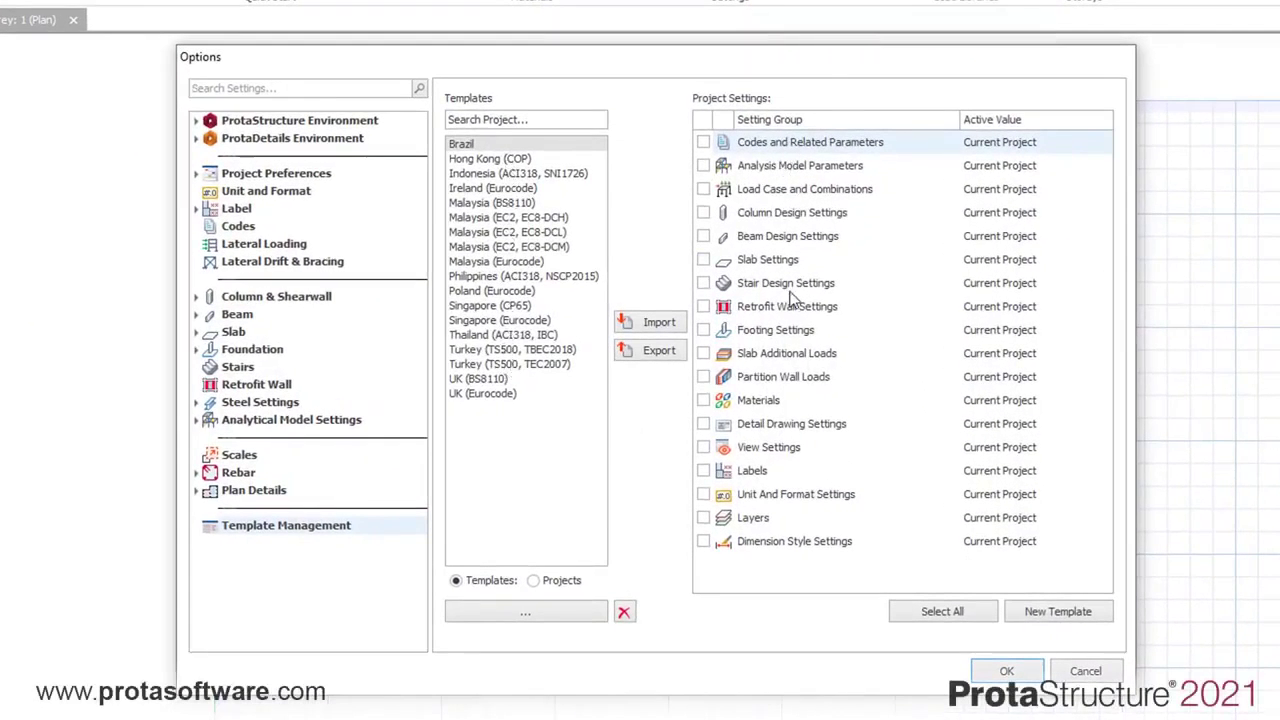
Review the project title, model statistics, design codes and beam design parameters
{"action": "left_click", "coordinate": [197, 174]}
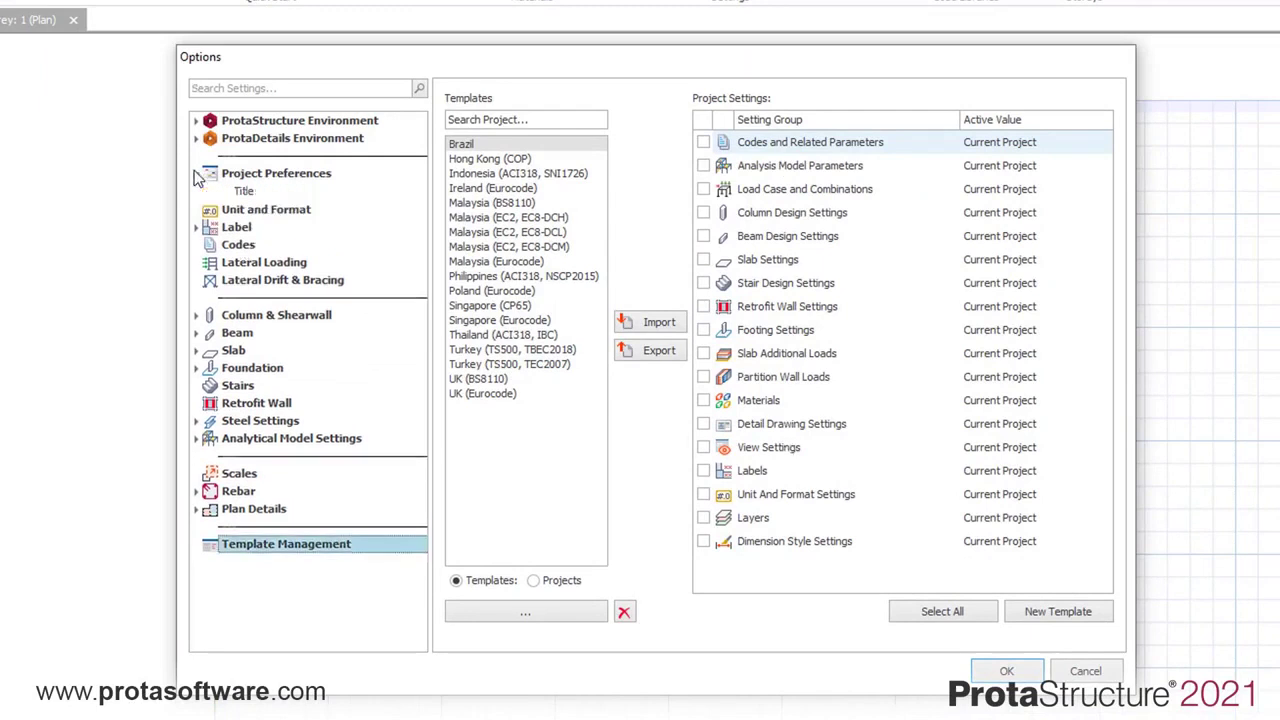
{"action": "left_click", "coordinate": [248, 192]}
{"action": "left_click", "coordinate": [254, 209]}
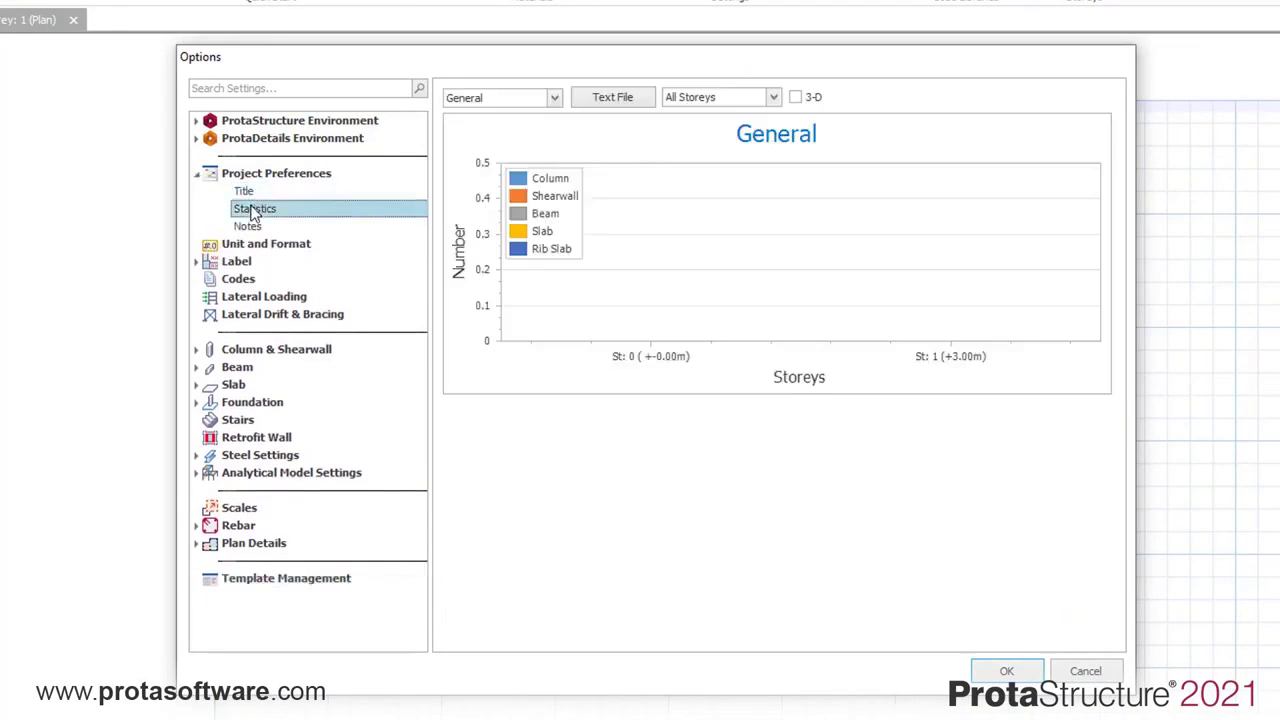
{"action": "left_click", "coordinate": [234, 280]}
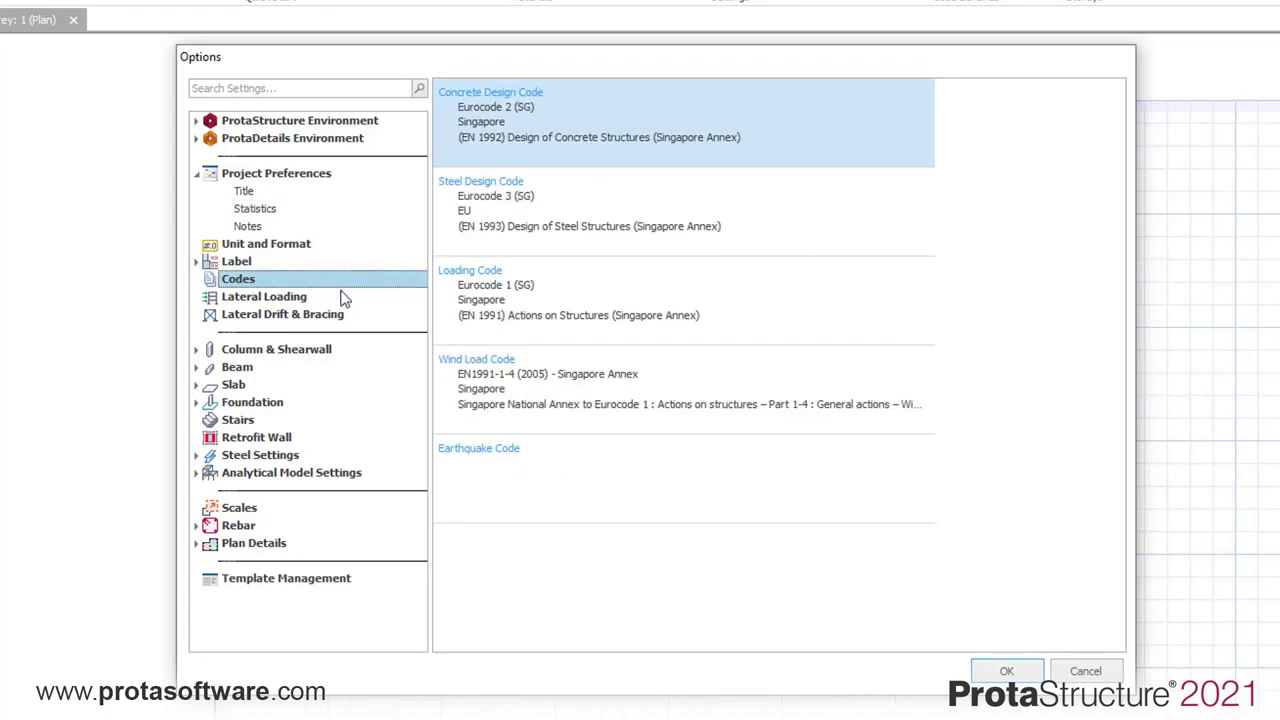
{"action": "left_click", "coordinate": [250, 369]}
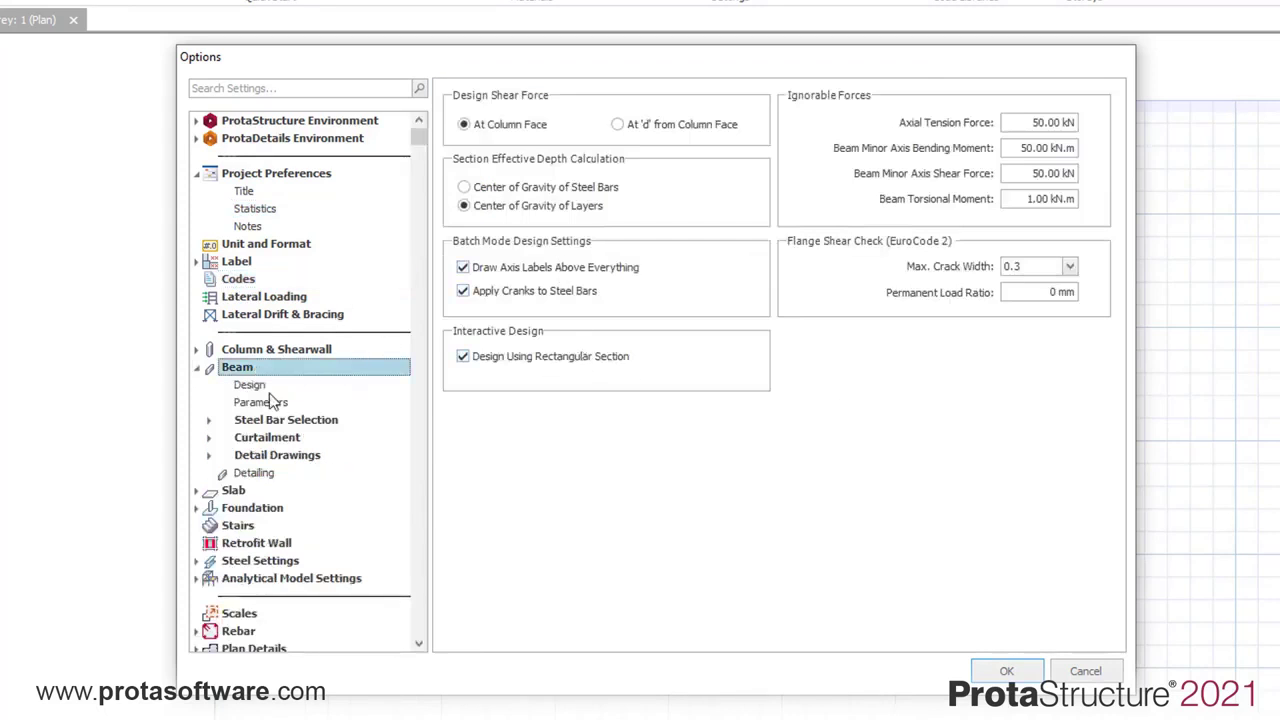
{"action": "left_click", "coordinate": [267, 391]}
{"action": "left_click", "coordinate": [267, 404]}
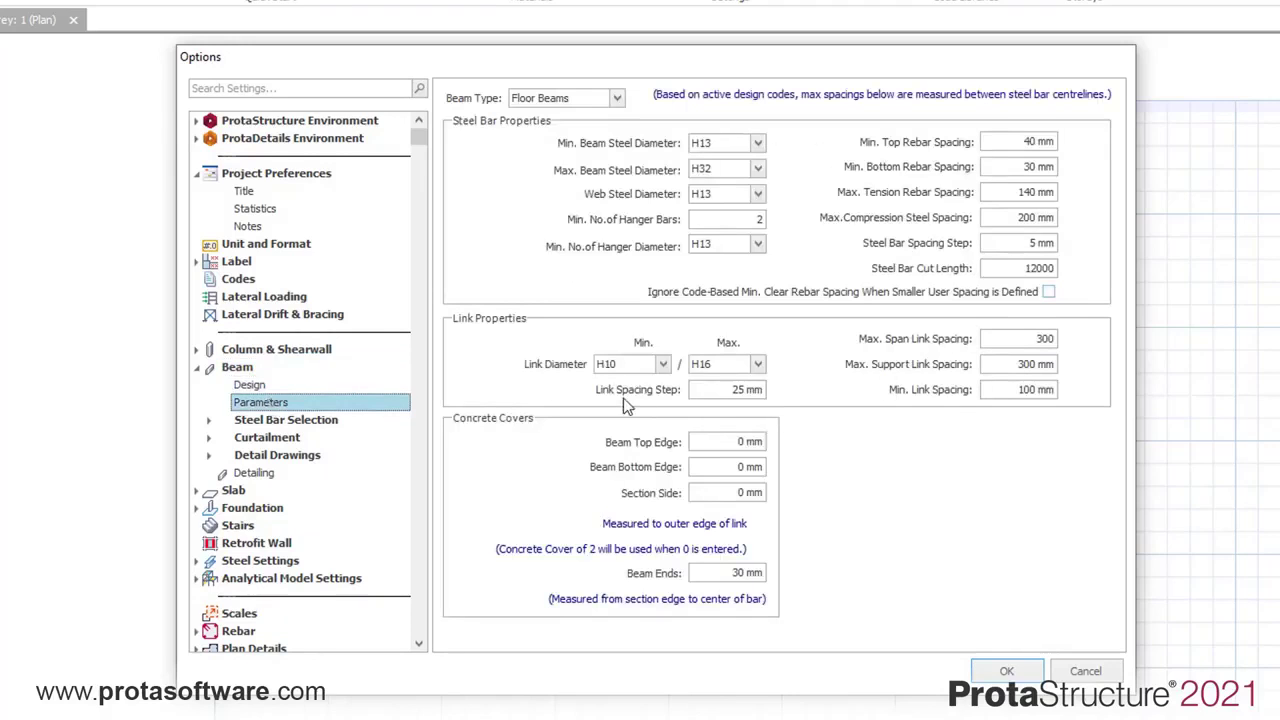
Browse beam detail-drawing pages: general, labels, sections, steel bars, dimensions and side bars
{"action": "left_click", "coordinate": [268, 455]}
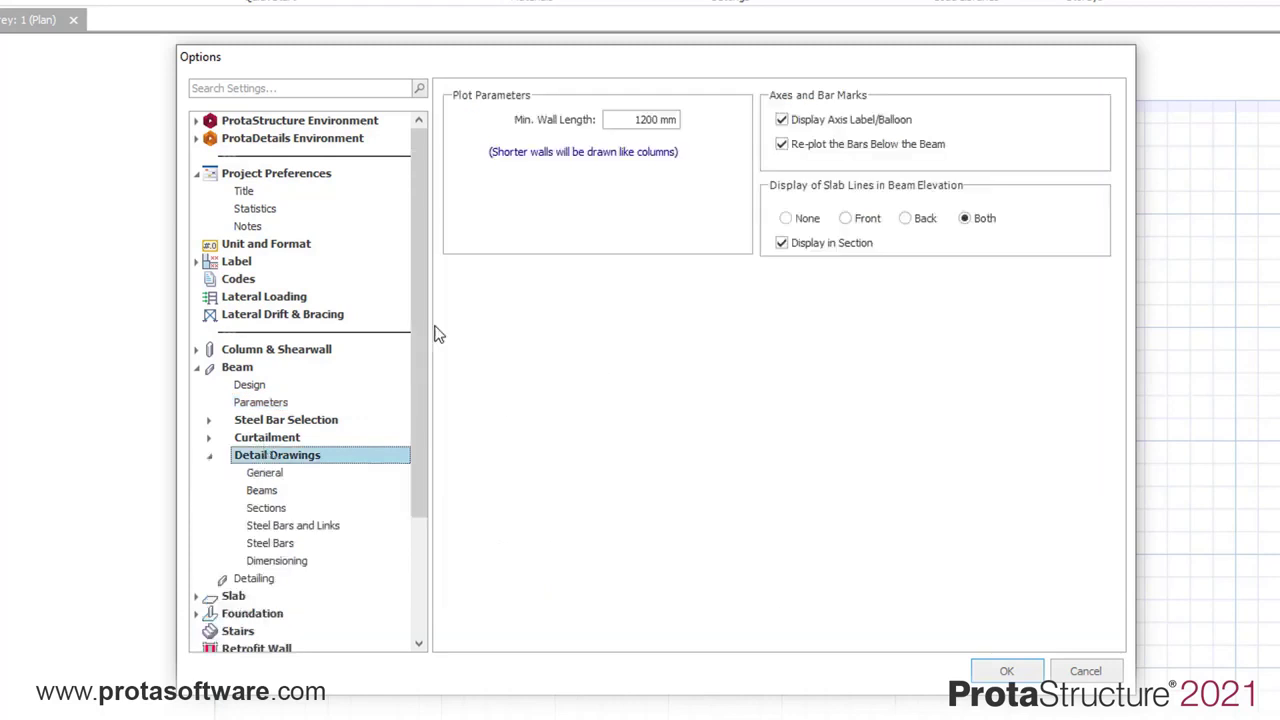
{"action": "left_click", "coordinate": [264, 476]}
{"action": "left_click", "coordinate": [262, 491]}
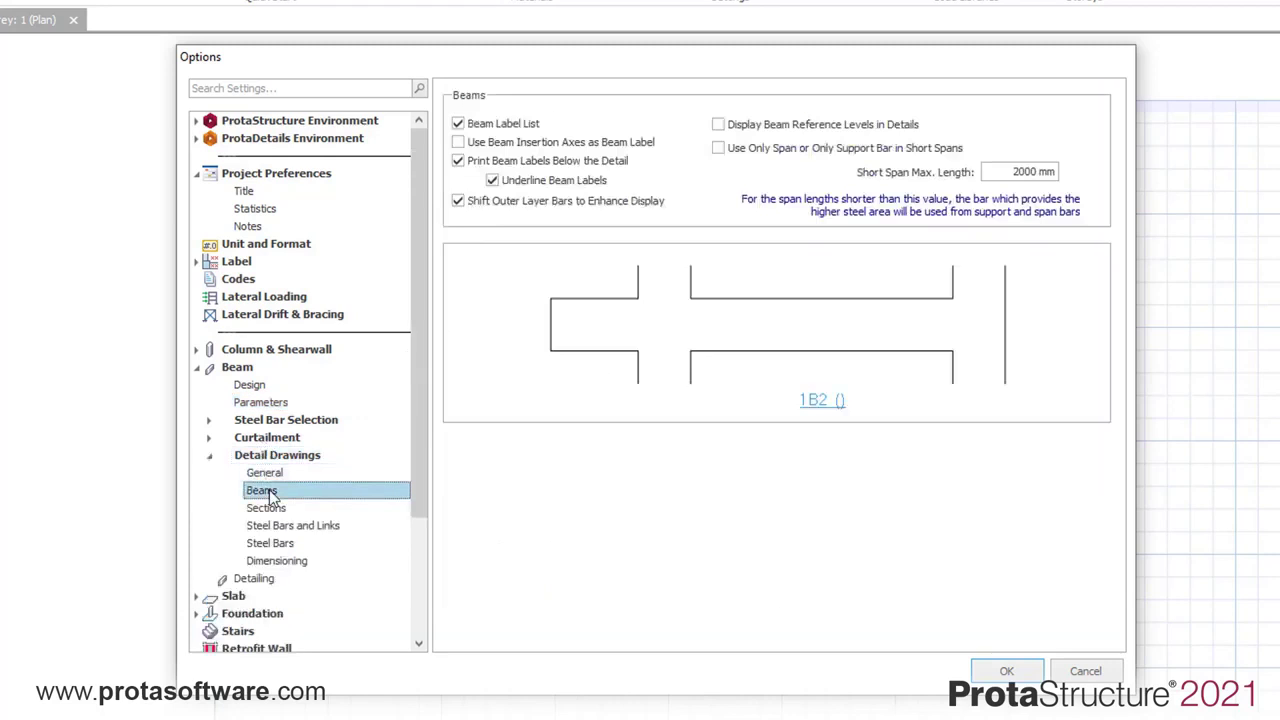
{"action": "left_click", "coordinate": [264, 509]}
{"action": "left_click", "coordinate": [272, 531]}
{"action": "left_click", "coordinate": [274, 560]}
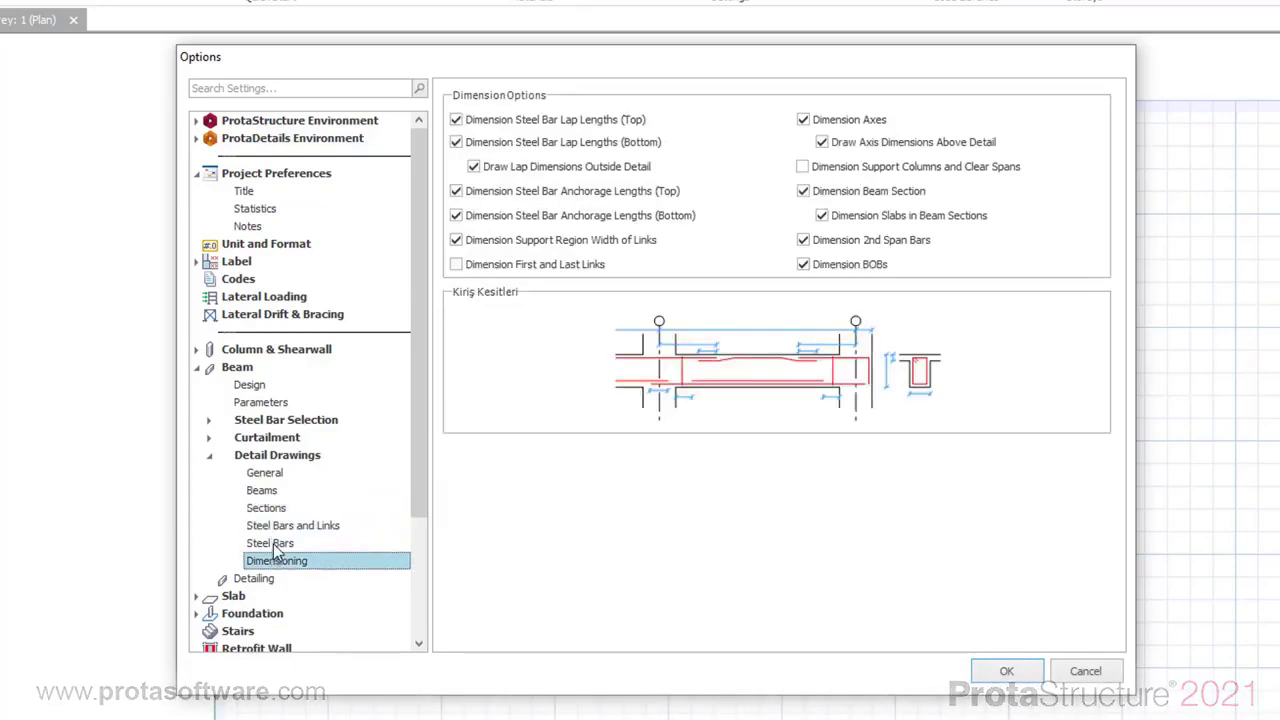
{"action": "left_click", "coordinate": [273, 543]}
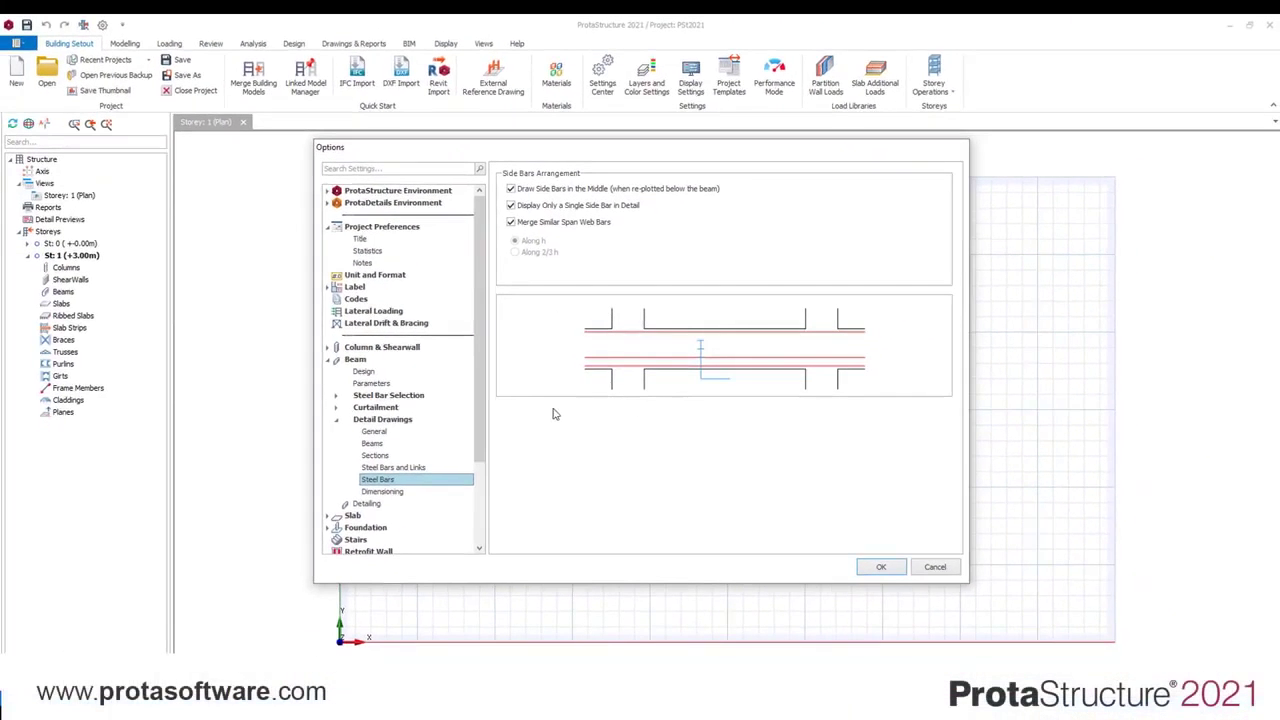
Close Options and generate orthogonal axes 1–4 and A–D on the plan
{"action": "left_click", "coordinate": [880, 567]}
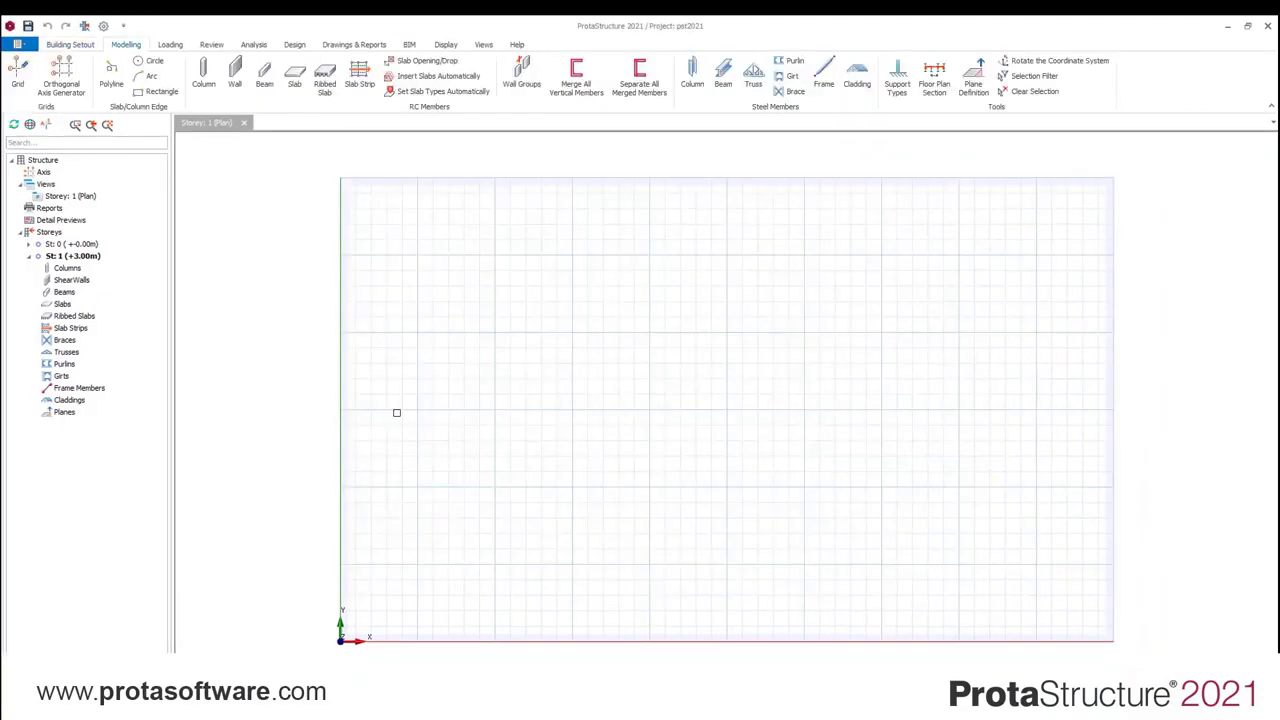
{"action": "left_click", "coordinate": [61, 76]}
{"action": "left_click", "coordinate": [494, 563]}
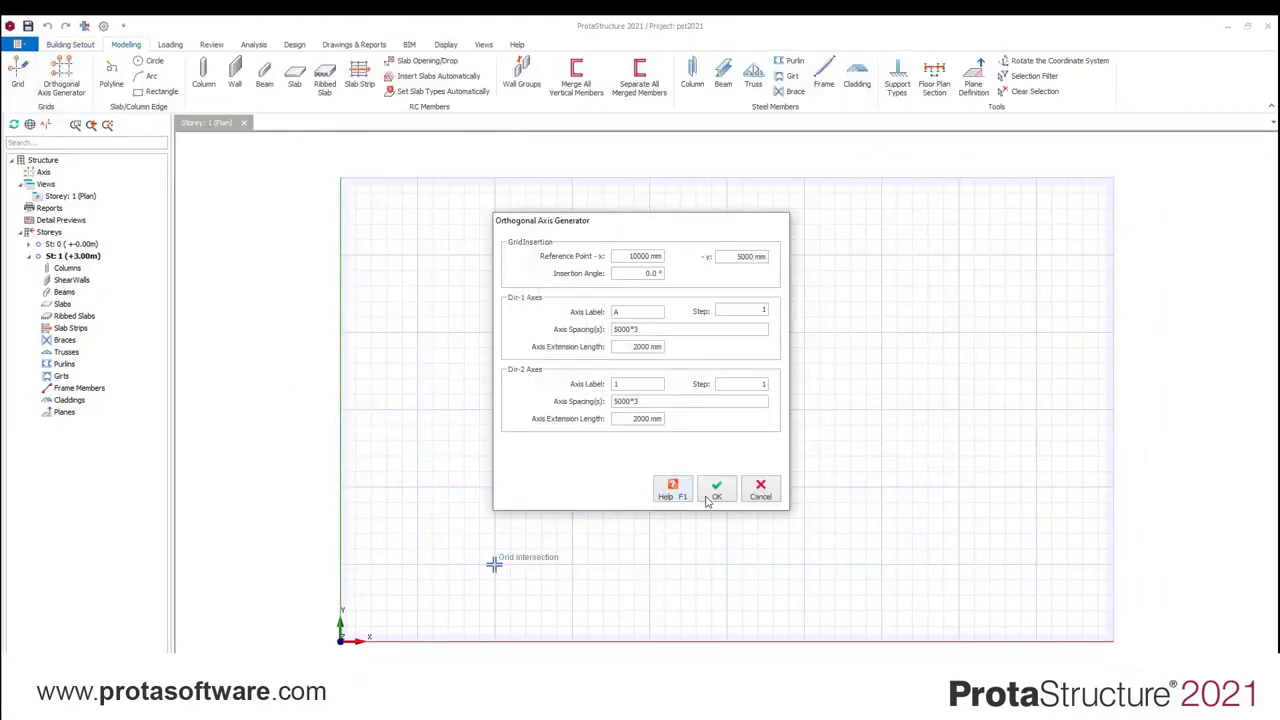
{"action": "left_click", "coordinate": [713, 488]}
Fence-place columns at the grid intersections and insert a first shear wall
{"action": "left_click", "coordinate": [200, 72]}
{"action": "left_click_drag", "start_coordinate": [463, 280], "coordinate": [737, 370]}
{"action": "left_click_drag", "start_coordinate": [766, 452], "coordinate": [620, 398]}
{"action": "left_click_drag", "start_coordinate": [456, 473], "coordinate": [594, 575]}
{"action": "left_click", "coordinate": [126, 44]}
{"action": "left_click", "coordinate": [234, 72]}
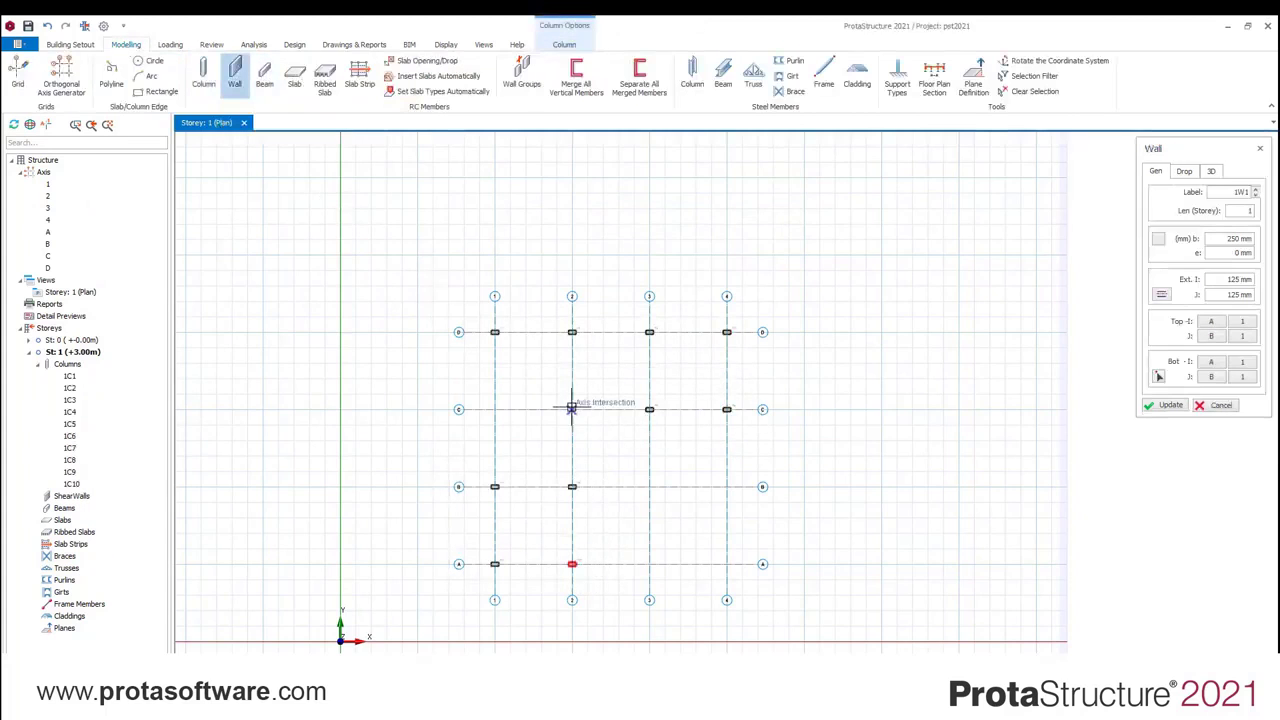
{"action": "left_click", "coordinate": [536, 409]}
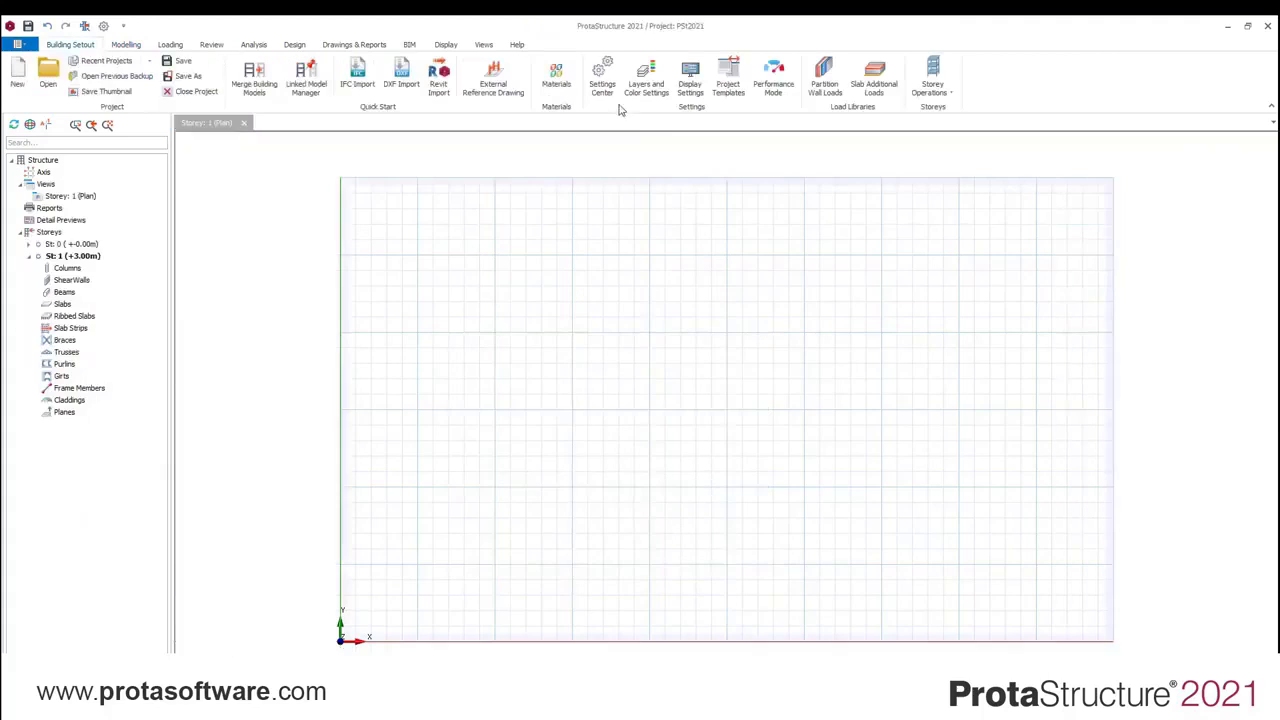
Review the View & Save settings, keeping English, and the display colour settings
{"action": "left_click", "coordinate": [603, 76]}
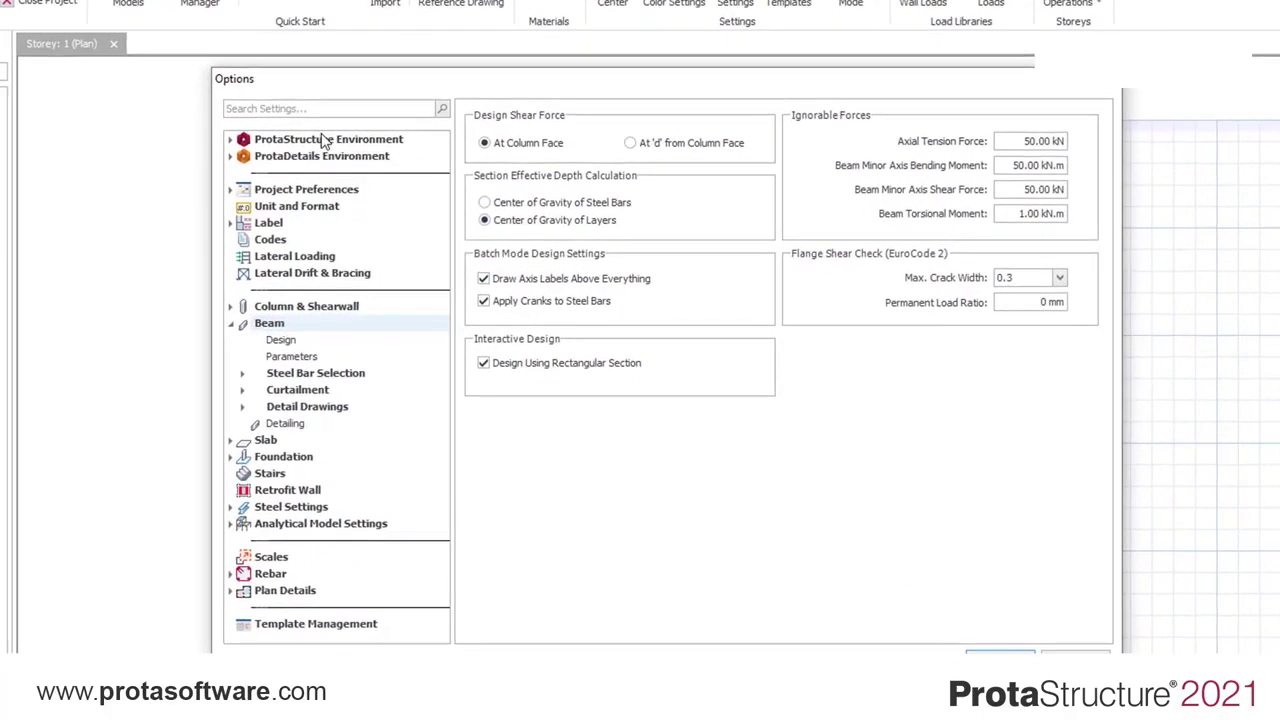
{"action": "left_click", "coordinate": [236, 145]}
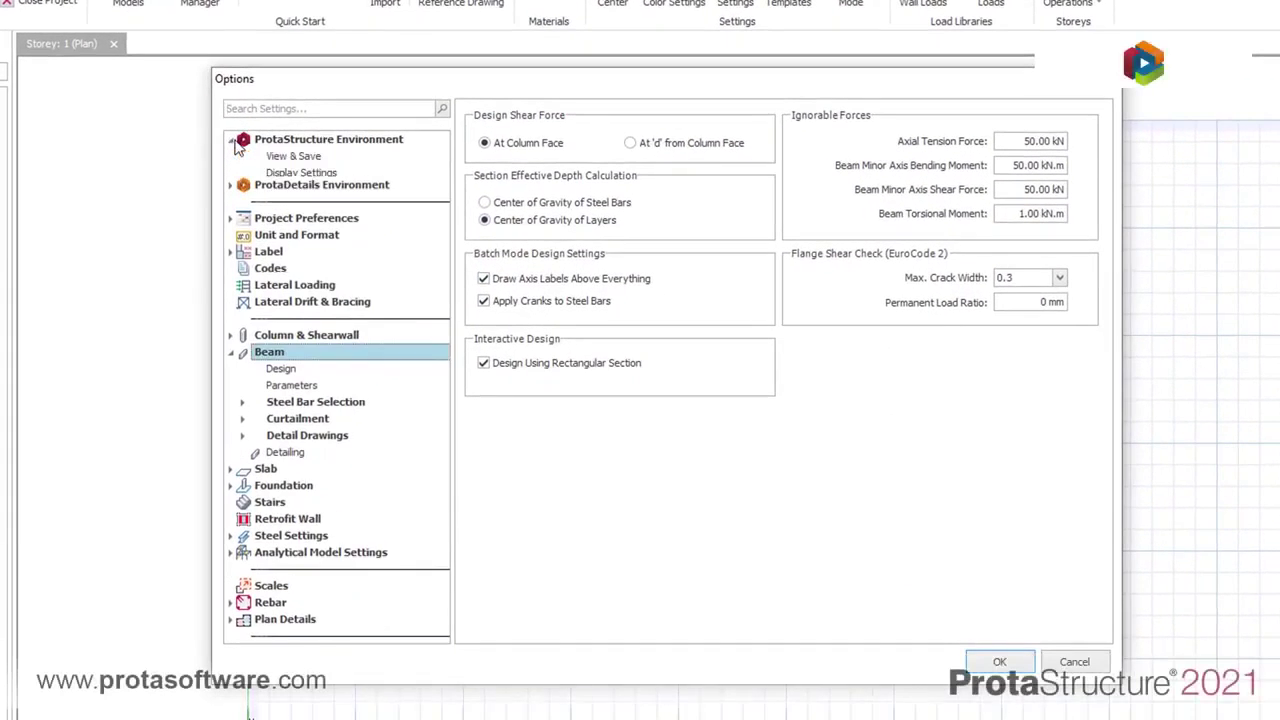
{"action": "left_click", "coordinate": [283, 160]}
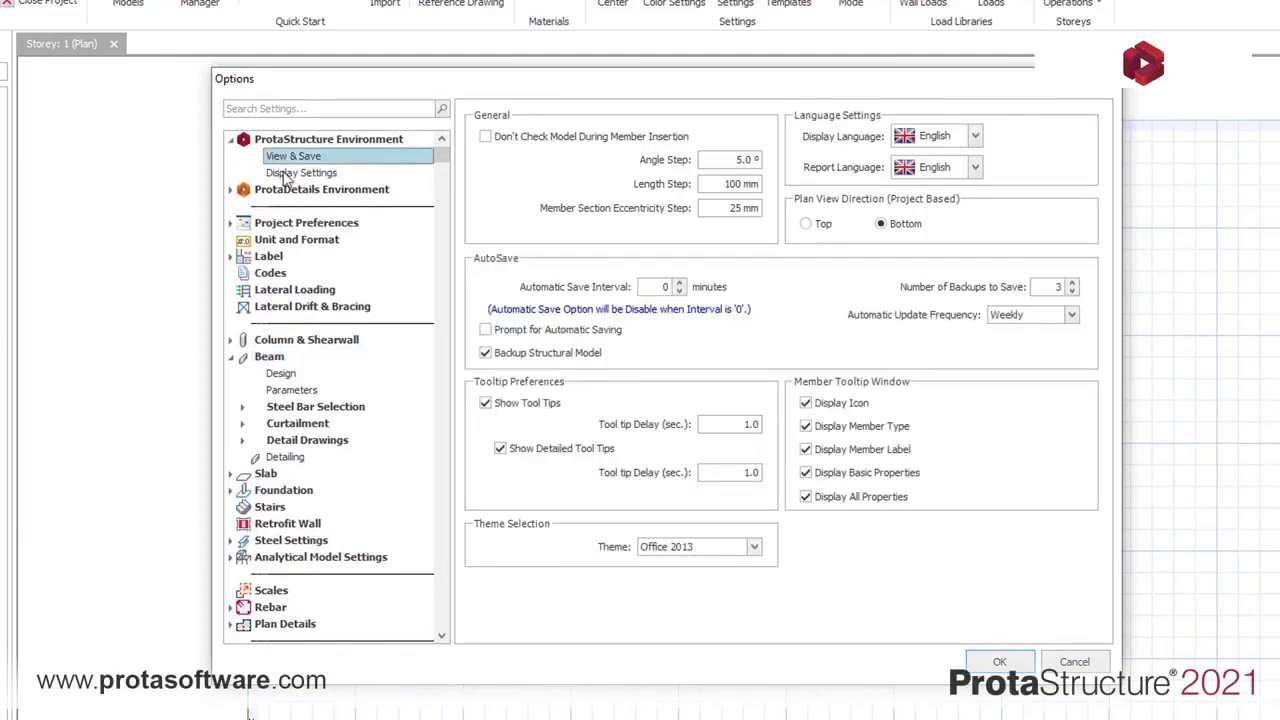
{"action": "left_click", "coordinate": [977, 136]}
{"action": "left_click", "coordinate": [977, 136]}
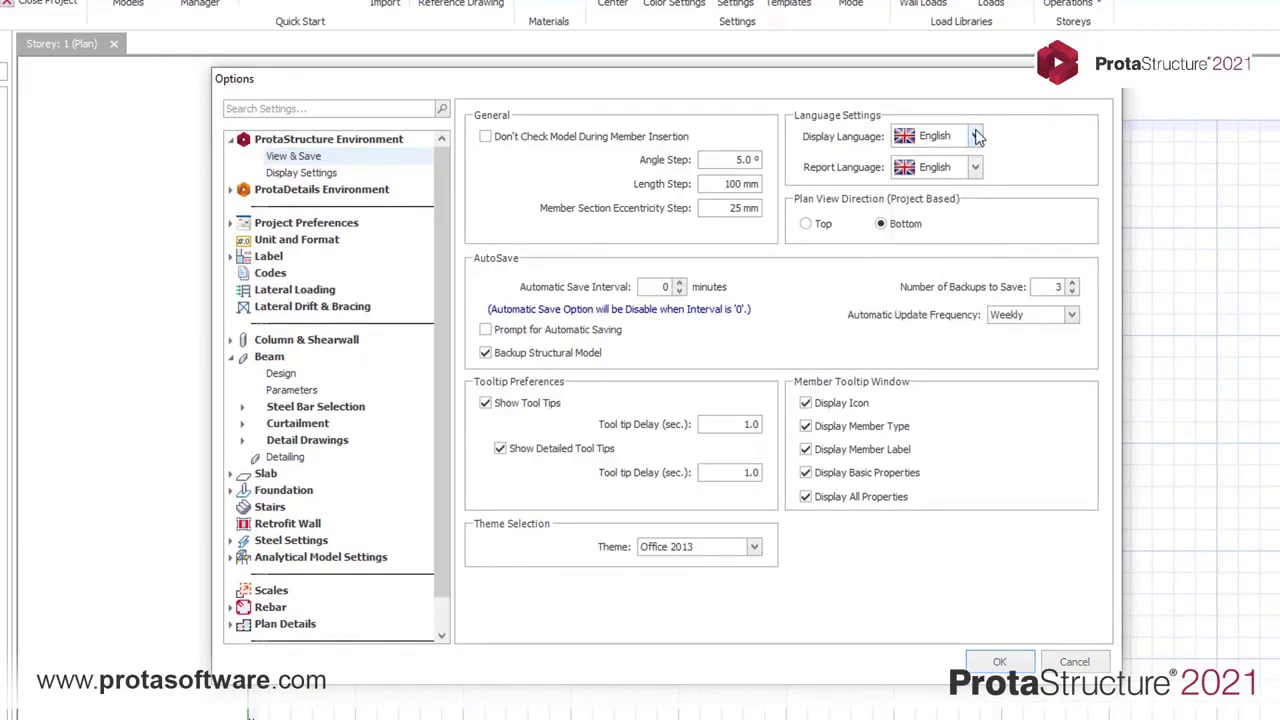
{"action": "left_click", "coordinate": [293, 172]}
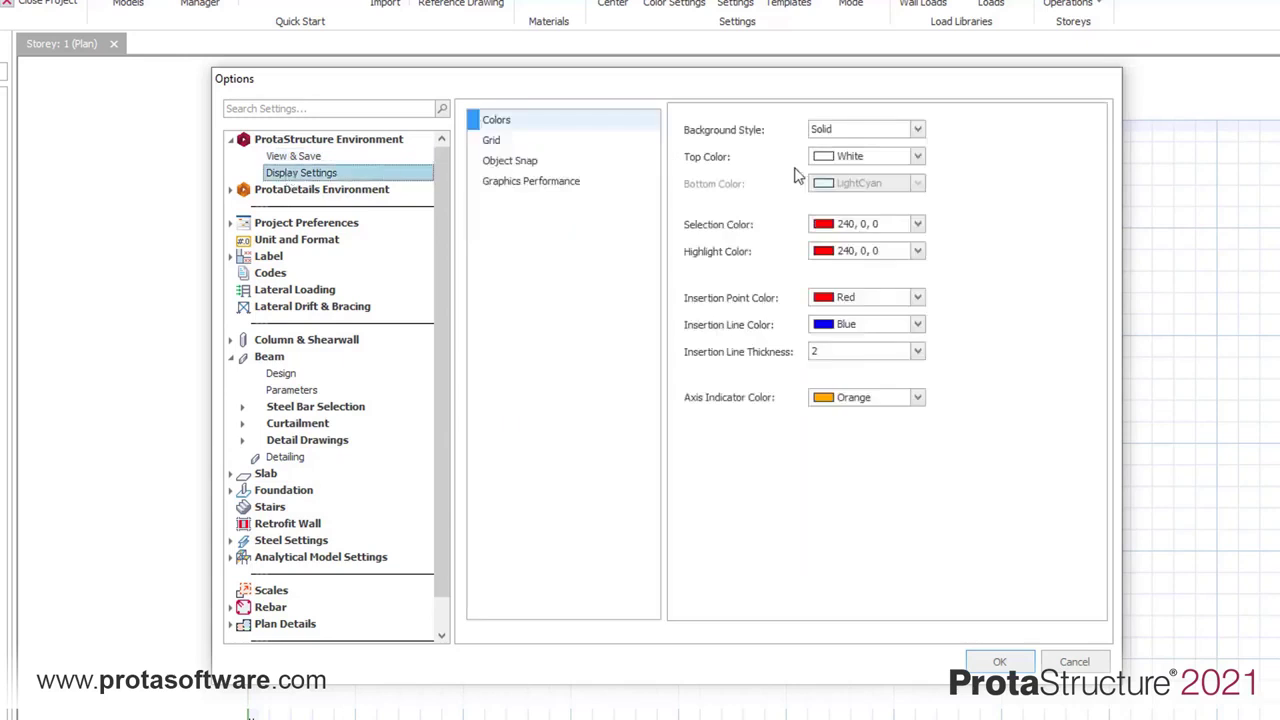
Review the Label, Lateral Loading, beam Design and Steel Bar Selection settings
{"action": "left_click", "coordinate": [272, 256]}
{"action": "left_click", "coordinate": [290, 328]}
{"action": "left_click", "coordinate": [283, 405]}
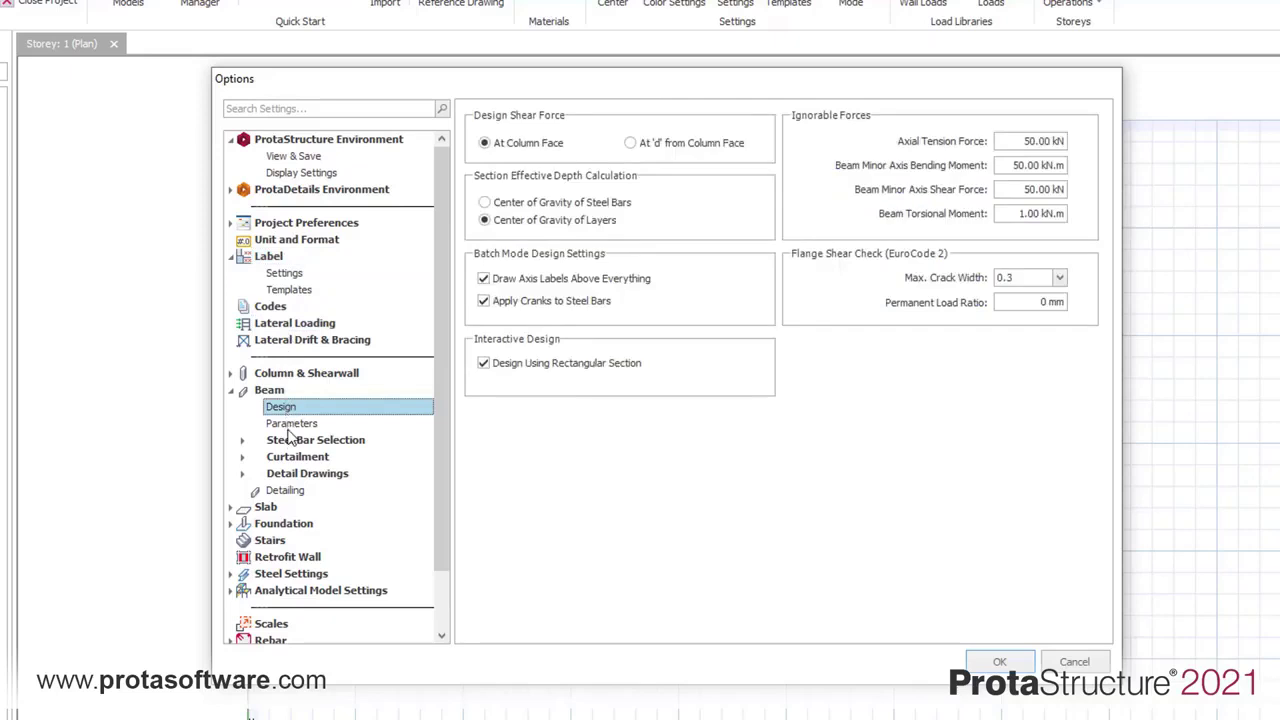
{"action": "left_click", "coordinate": [289, 440]}
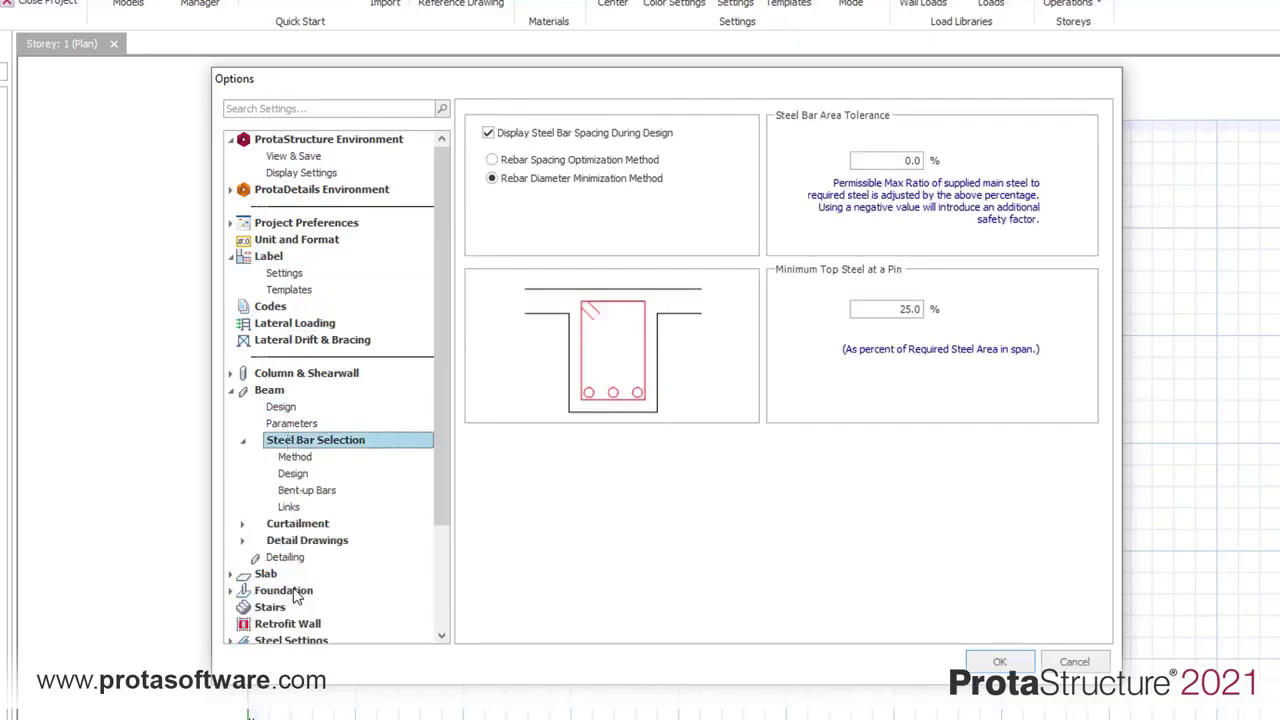
Review Foundation, Pile Caps, Piles, Retrofit Wall, Scales and Rebar settings, then confirm
{"action": "left_click", "coordinate": [283, 591]}
{"action": "scroll", "coordinate": [330, 560], "scroll_direction": "down", "scroll_amount": 3}
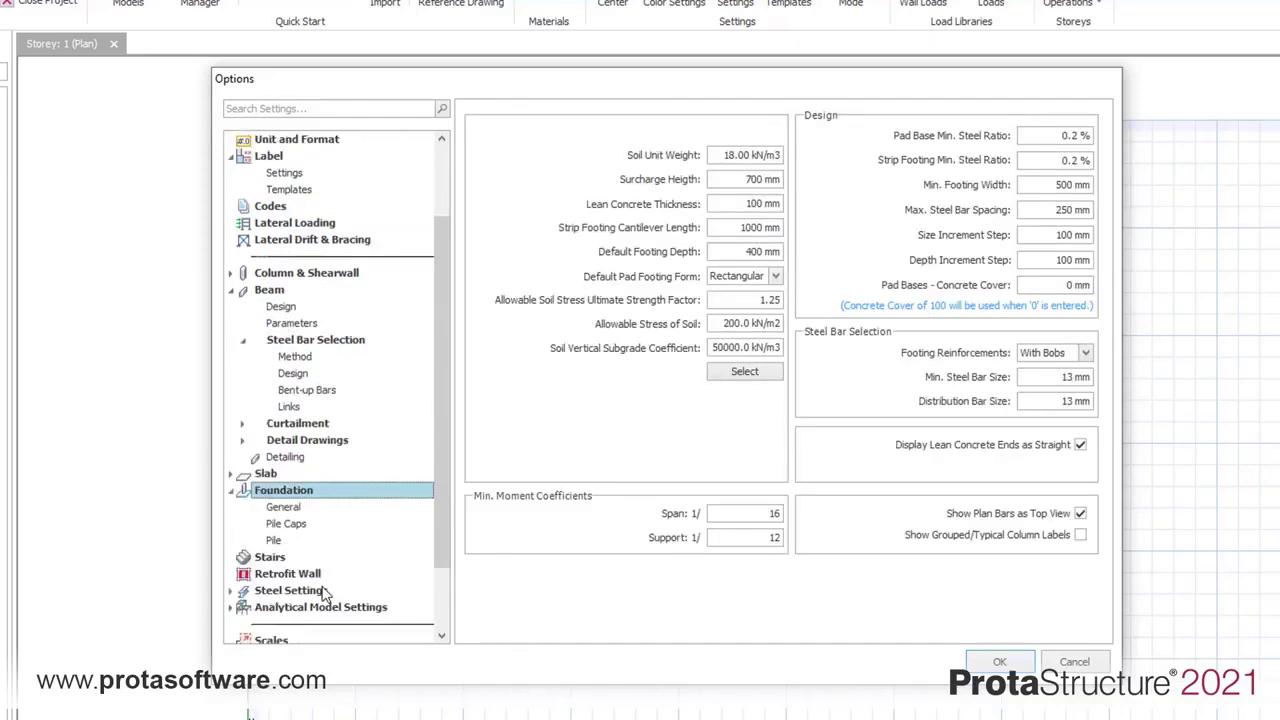
{"action": "left_click", "coordinate": [286, 473]}
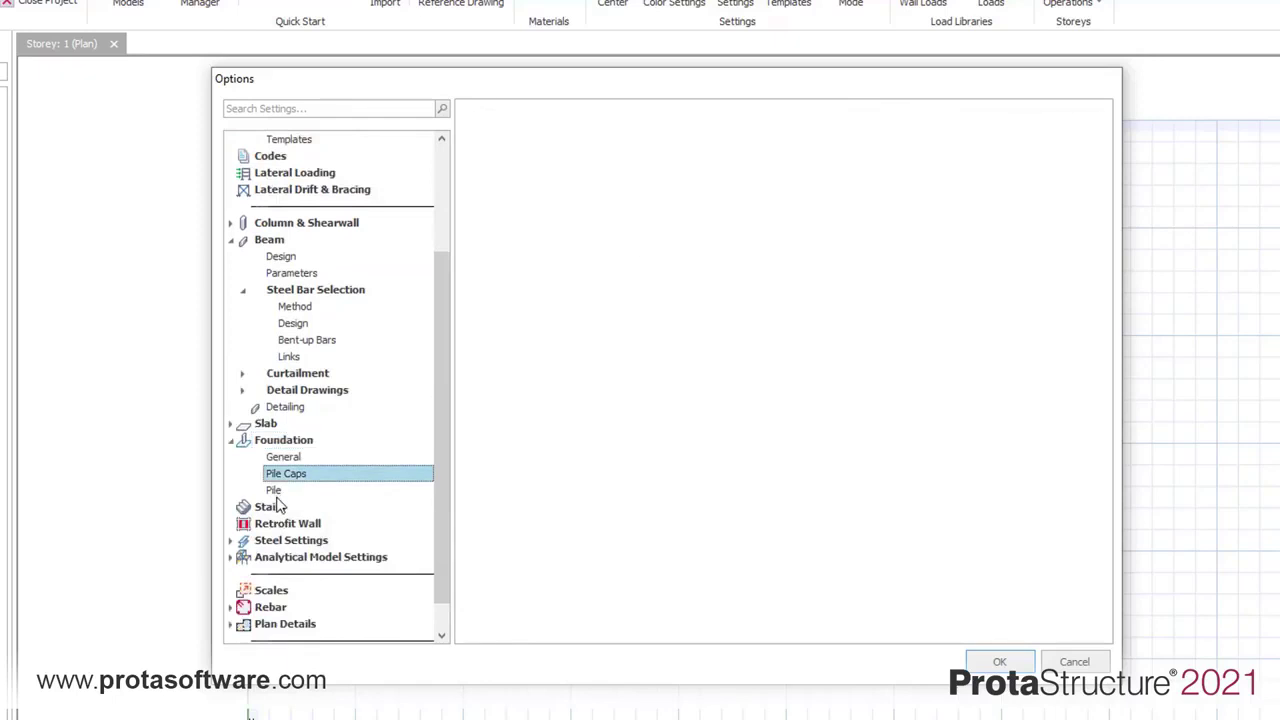
{"action": "left_click", "coordinate": [285, 490]}
{"action": "left_click", "coordinate": [290, 523]}
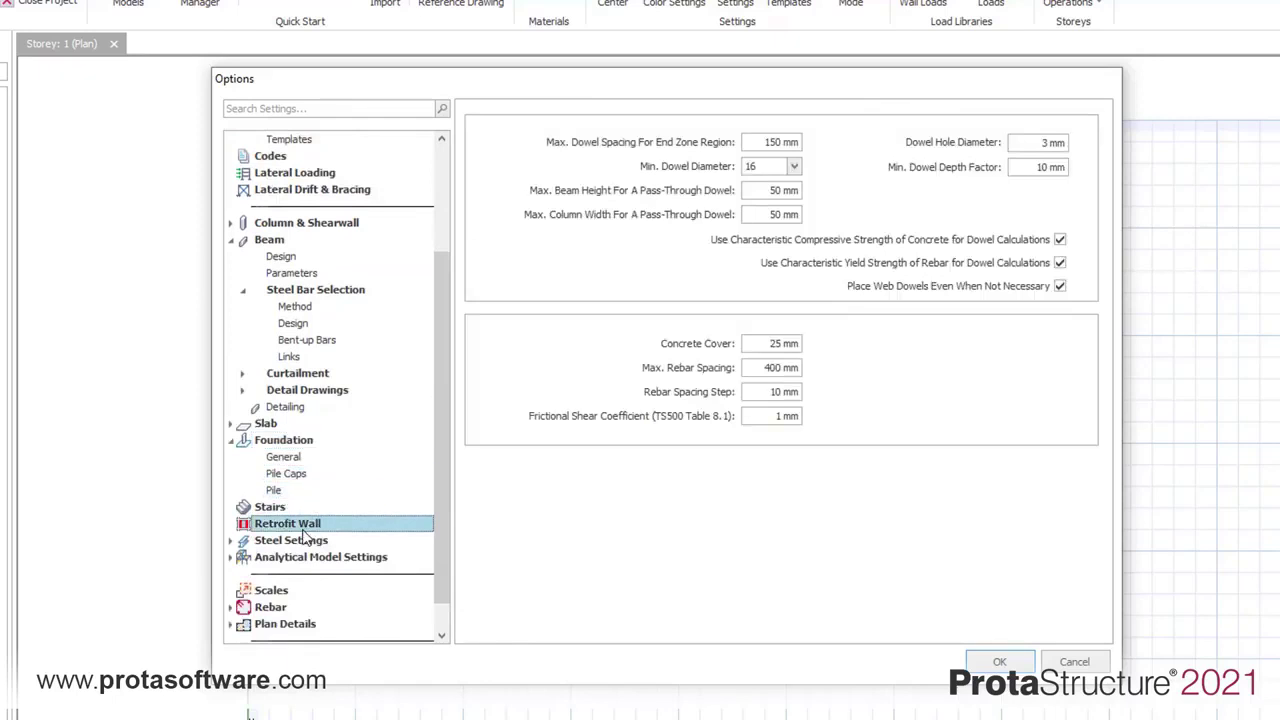
{"action": "left_click", "coordinate": [272, 591]}
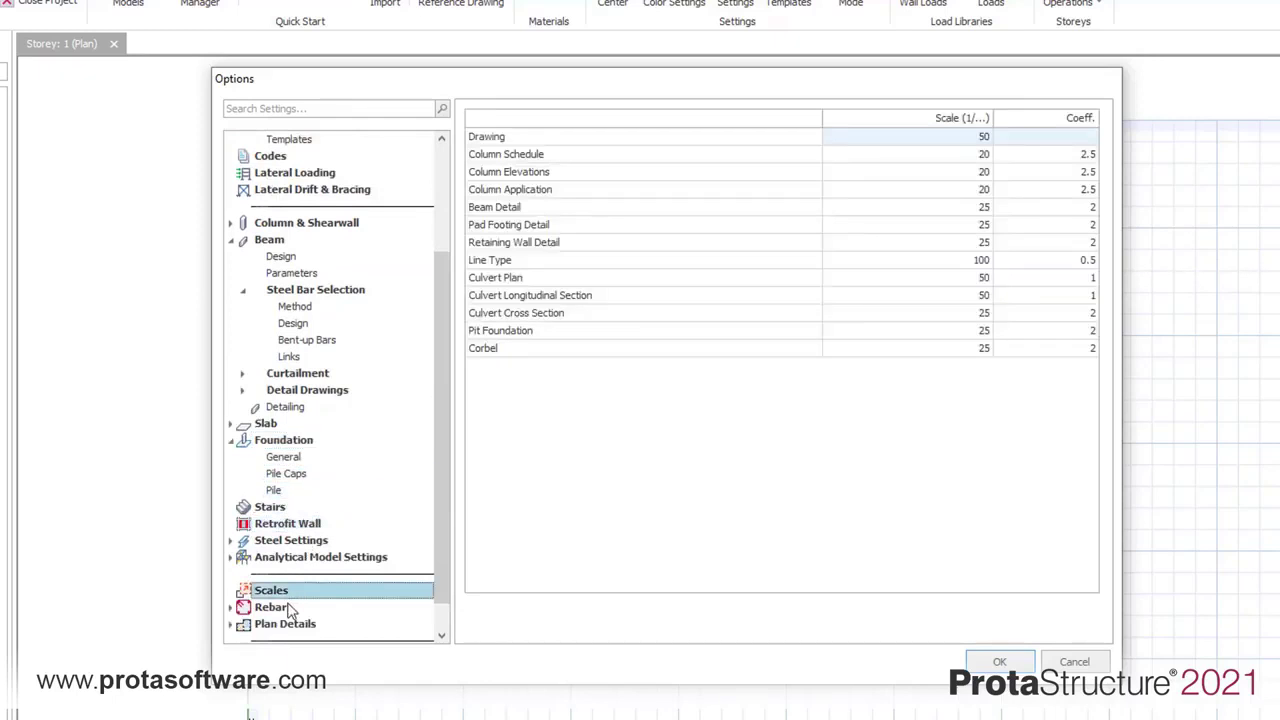
{"action": "left_click", "coordinate": [271, 607]}
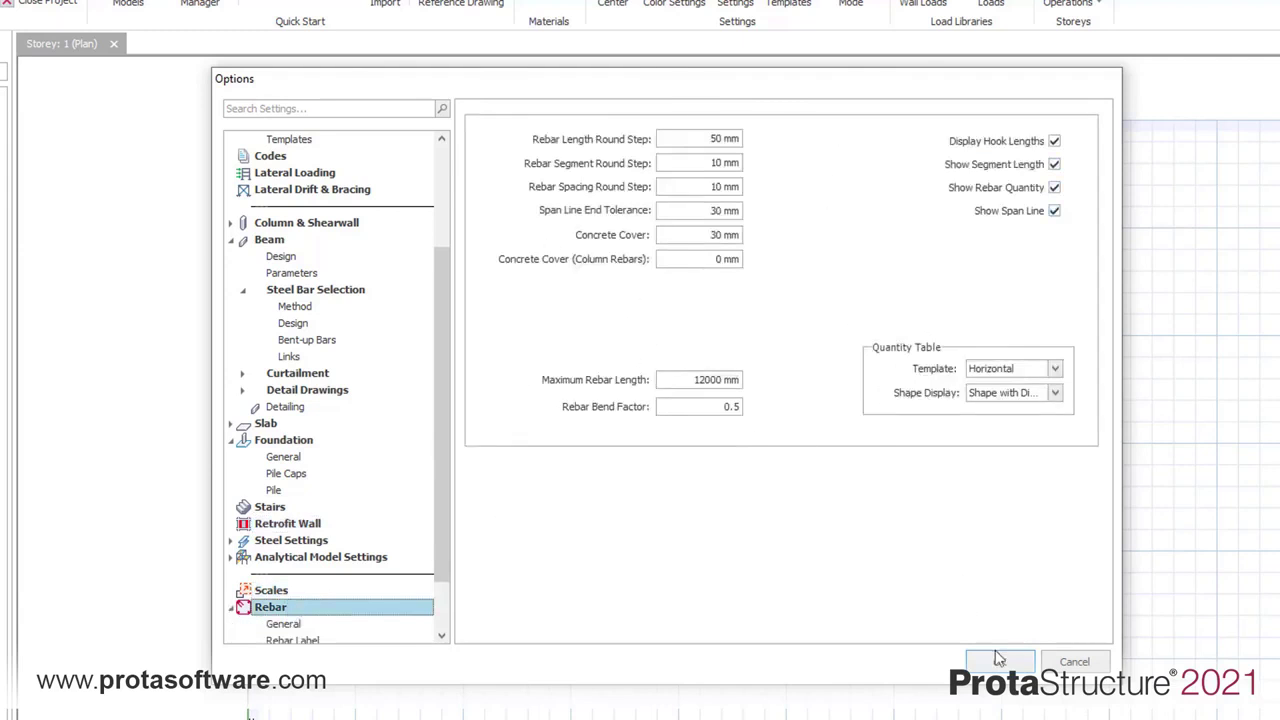
{"action": "left_click", "coordinate": [998, 658]}
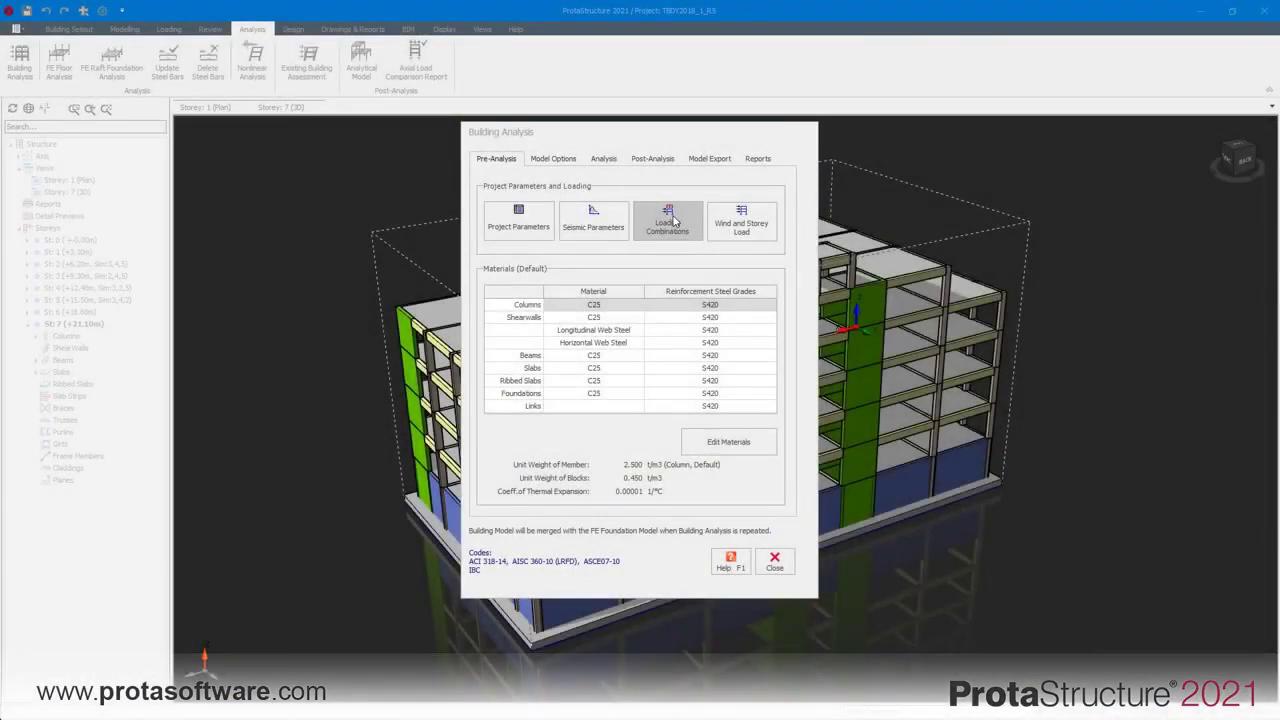
Set the automatic loading generator's pattern loads and seismic loading method for load combinations
{"action": "left_click", "coordinate": [668, 220]}
{"action": "left_click", "coordinate": [415, 526]}
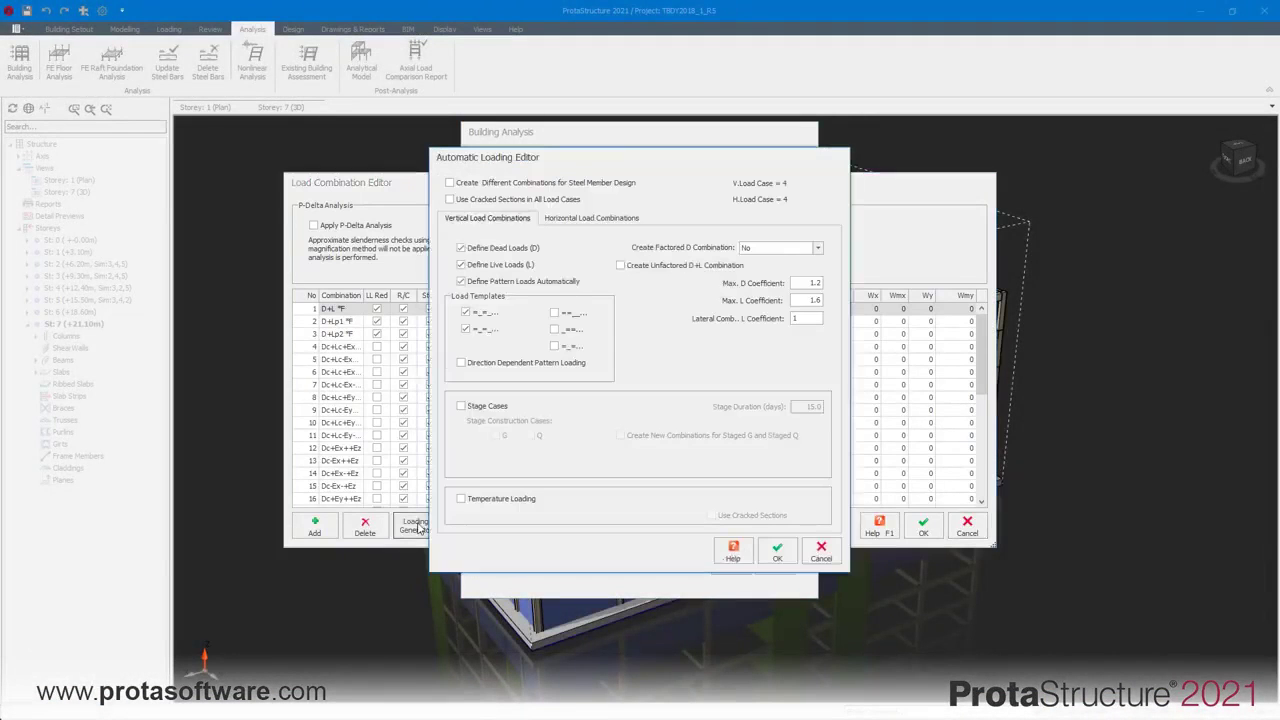
{"action": "left_click", "coordinate": [520, 281]}
{"action": "left_click", "coordinate": [520, 281]}
{"action": "left_click", "coordinate": [575, 217]}
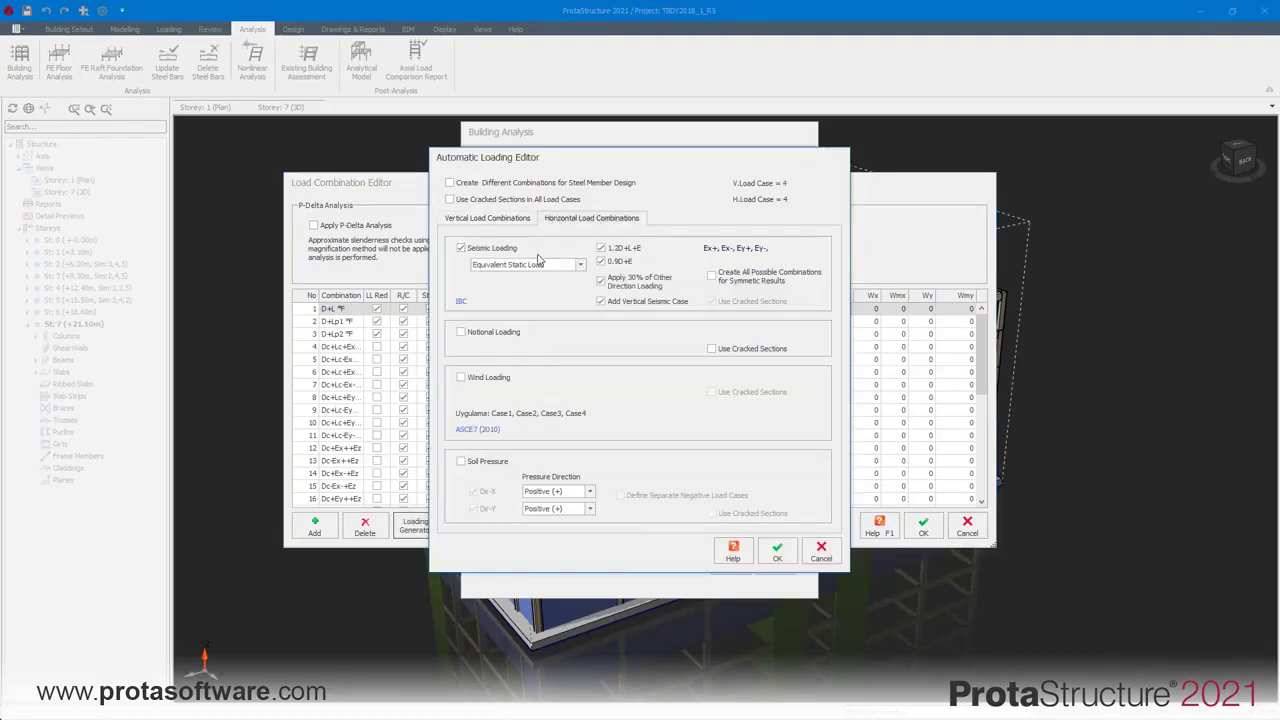
{"action": "left_click", "coordinate": [530, 264]}
{"action": "left_click", "coordinate": [533, 287]}
{"action": "left_click", "coordinate": [777, 549]}
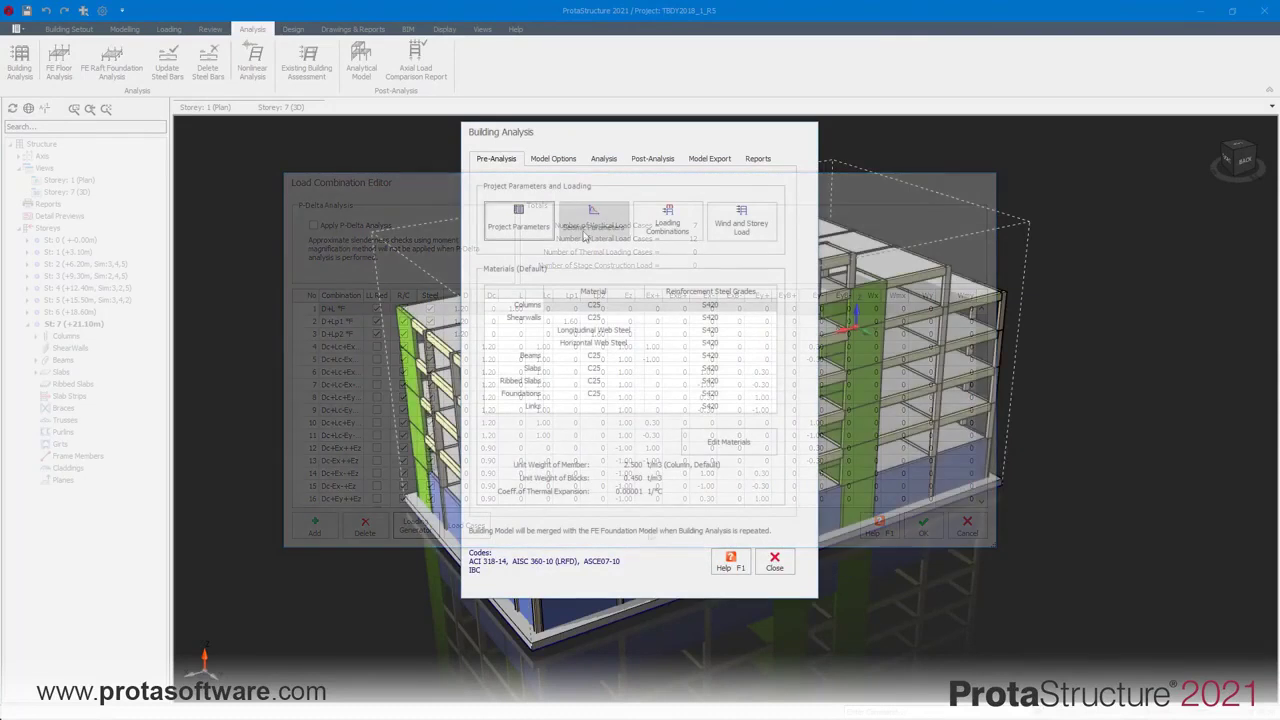
Set the IBC seismic structural system to SPECIAL RC Shearwalls with its R, Ω0, Cd factors
{"action": "left_click", "coordinate": [585, 234]}
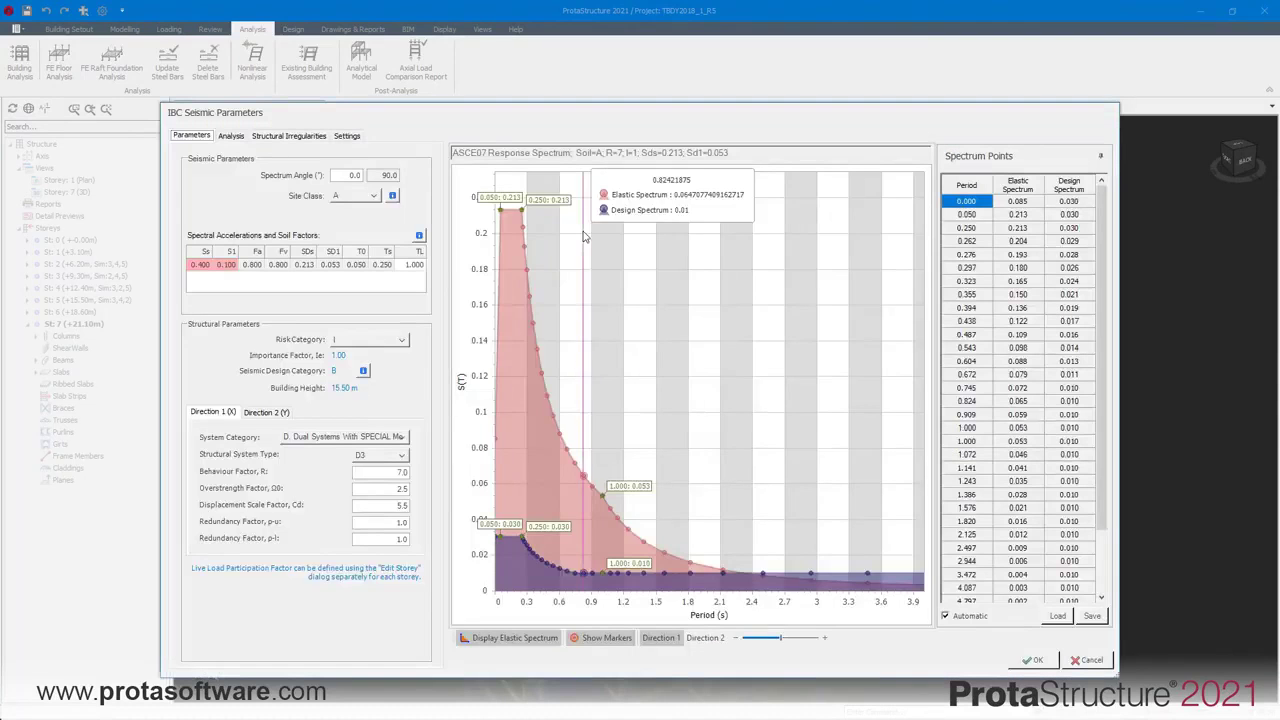
{"action": "left_click", "coordinate": [279, 437]}
{"action": "left_click", "coordinate": [791, 588]}
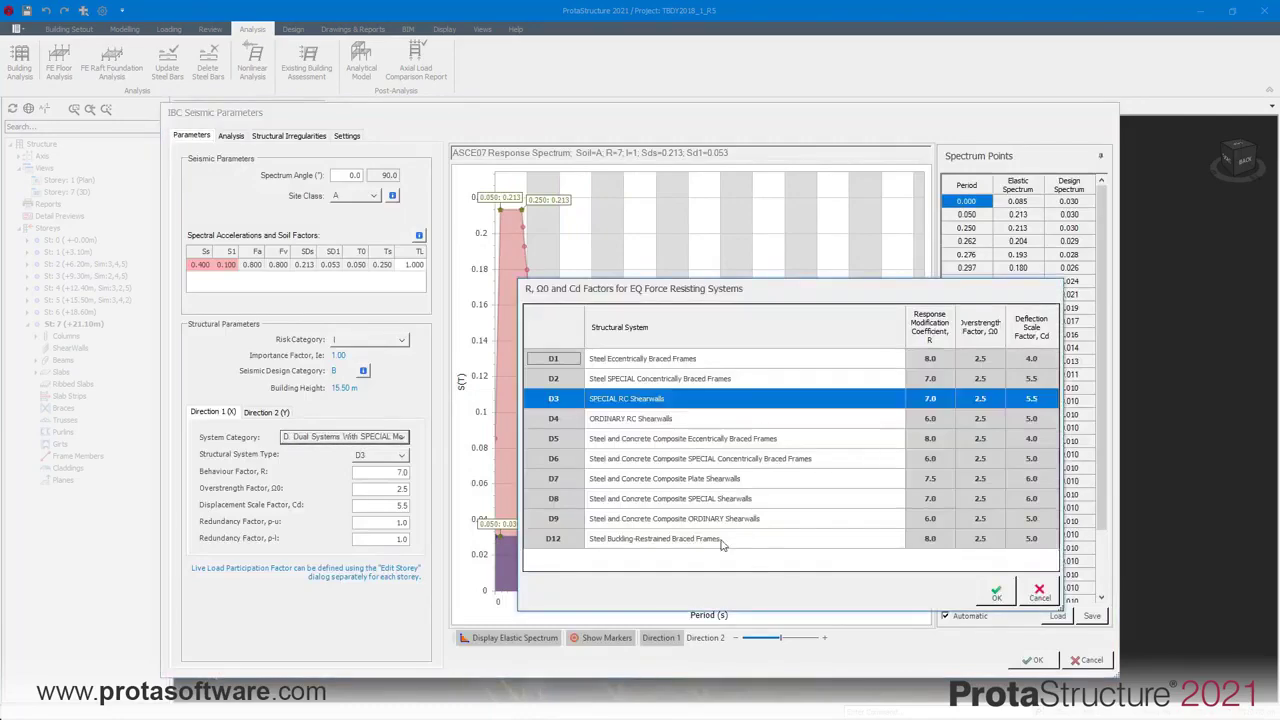
{"action": "left_click", "coordinate": [994, 591]}
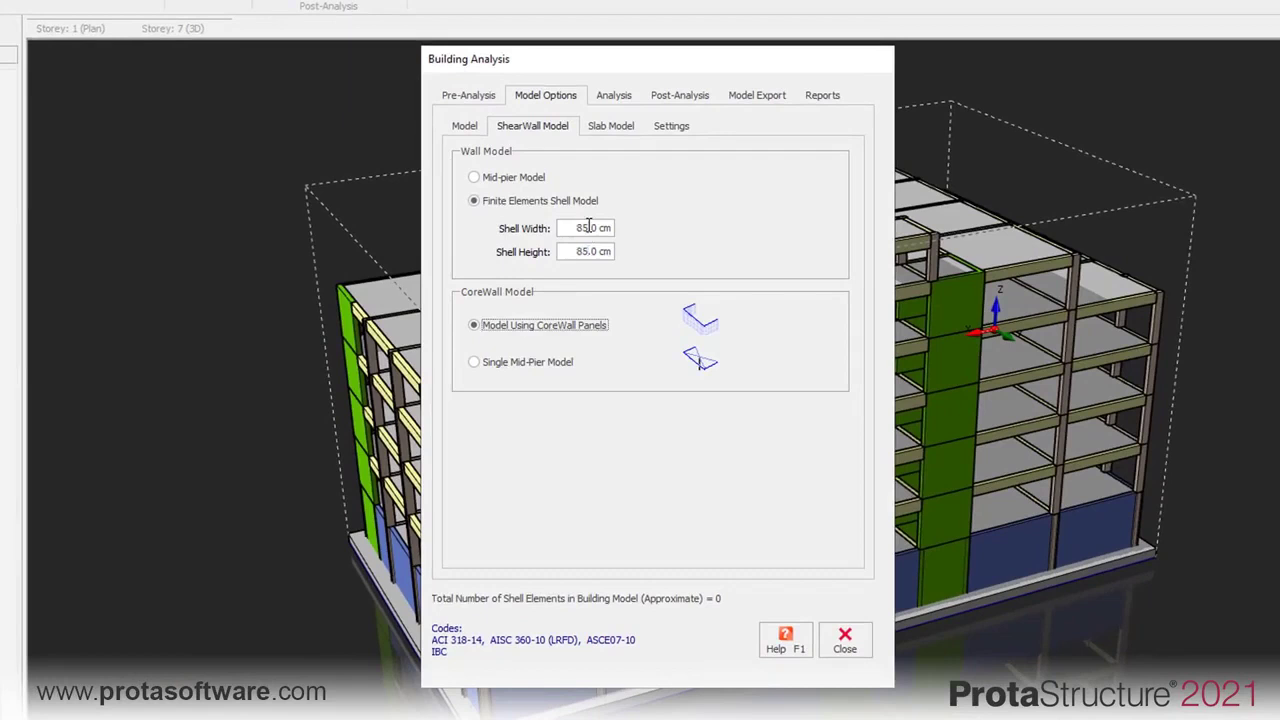
Apply the slab diaphragm definition to all storeys and run the building analysis
{"action": "left_click", "coordinate": [626, 128]}
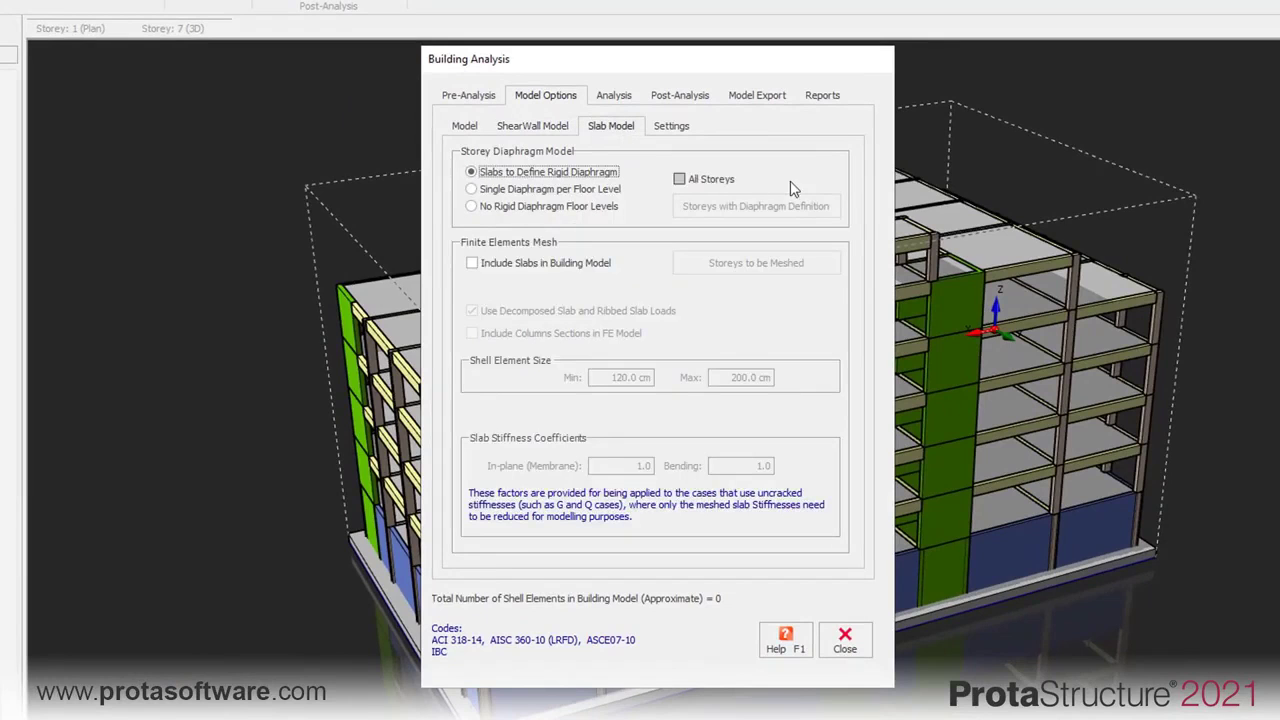
{"action": "left_click", "coordinate": [679, 179]}
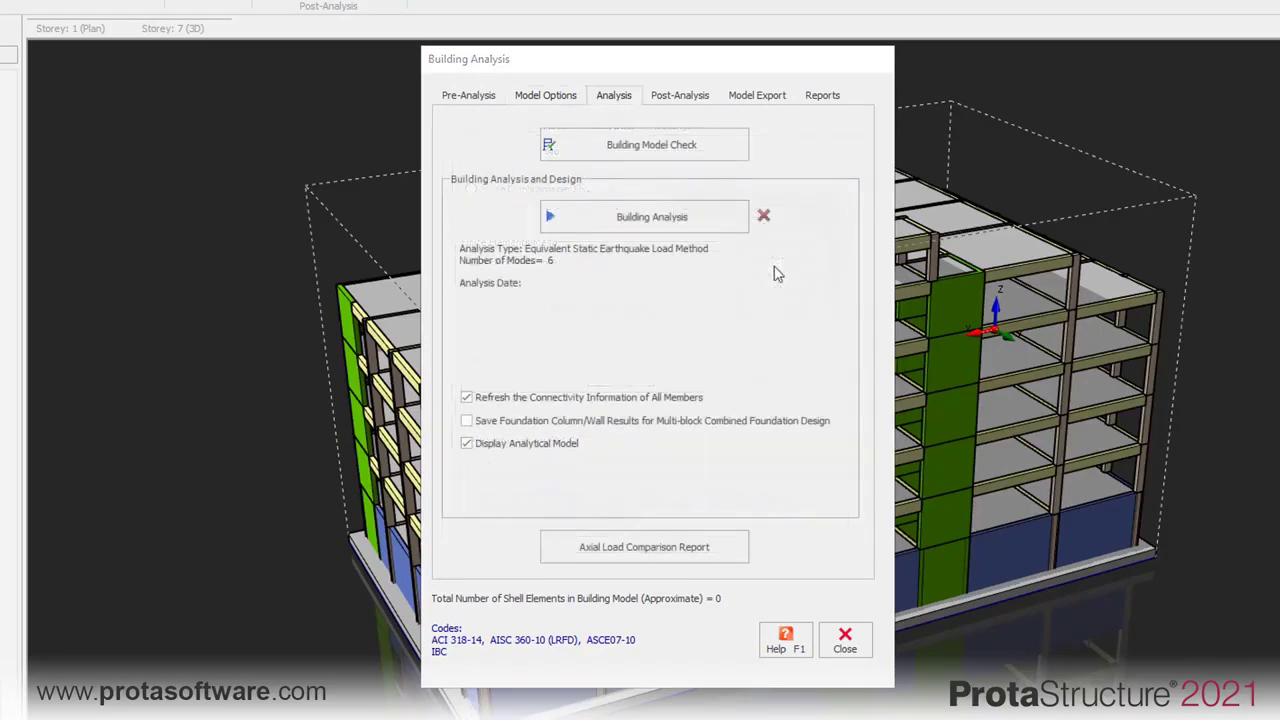
{"action": "left_click", "coordinate": [677, 217]}
{"action": "left_click", "coordinate": [722, 465]}
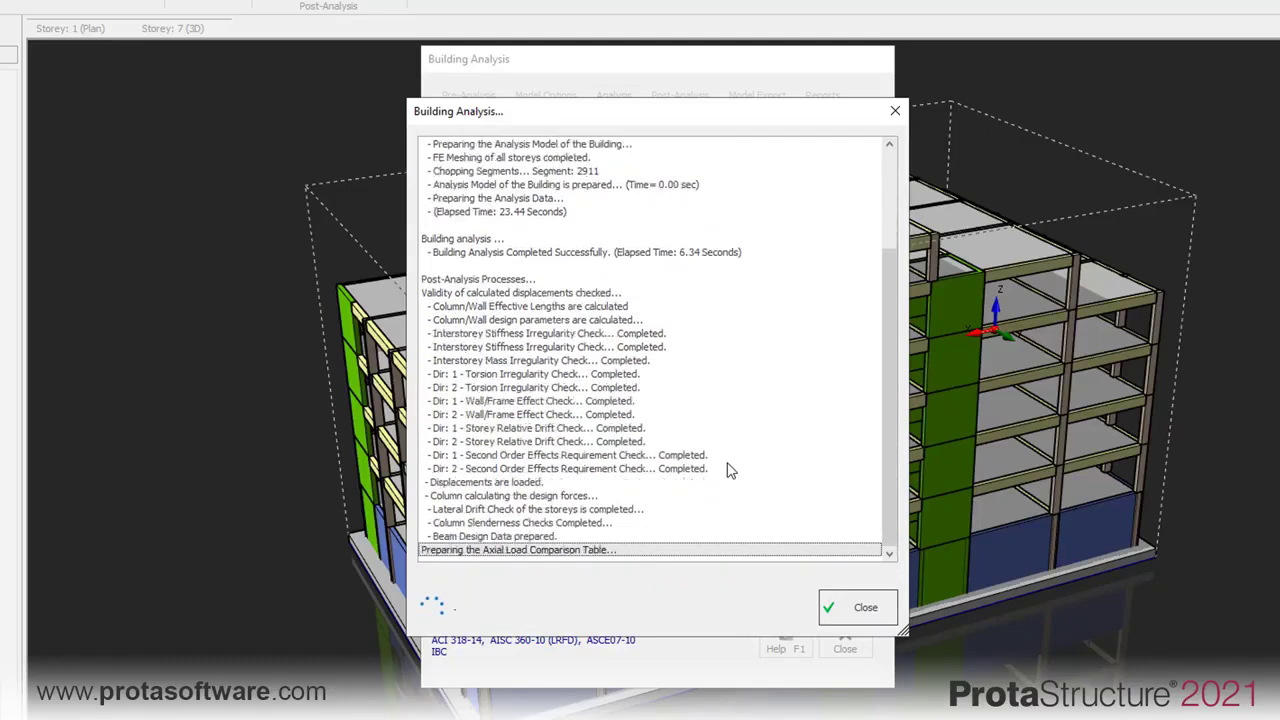
Read through the Analysis Summary Report and continue to the Post-Analysis Checks
{"action": "scroll", "coordinate": [766, 400], "scroll_direction": "down", "scroll_amount": 5}
{"action": "scroll", "coordinate": [766, 399], "scroll_direction": "down", "scroll_amount": 2}
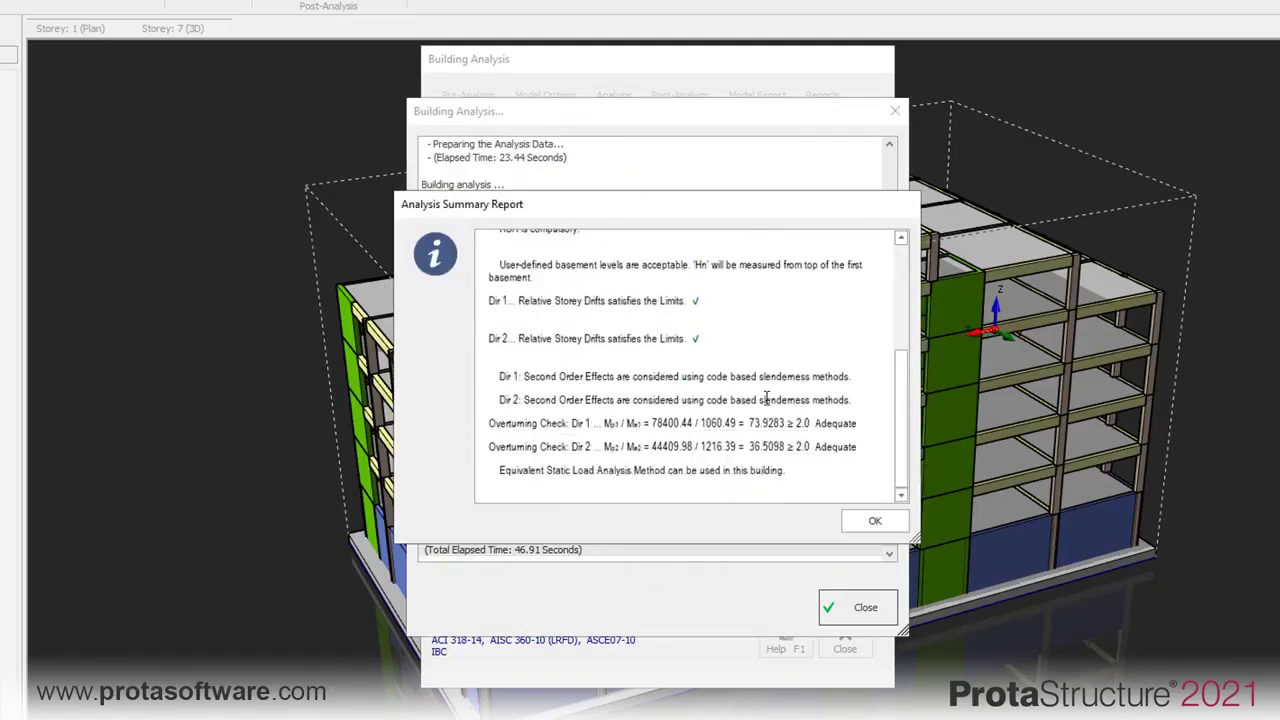
{"action": "left_click", "coordinate": [868, 521]}
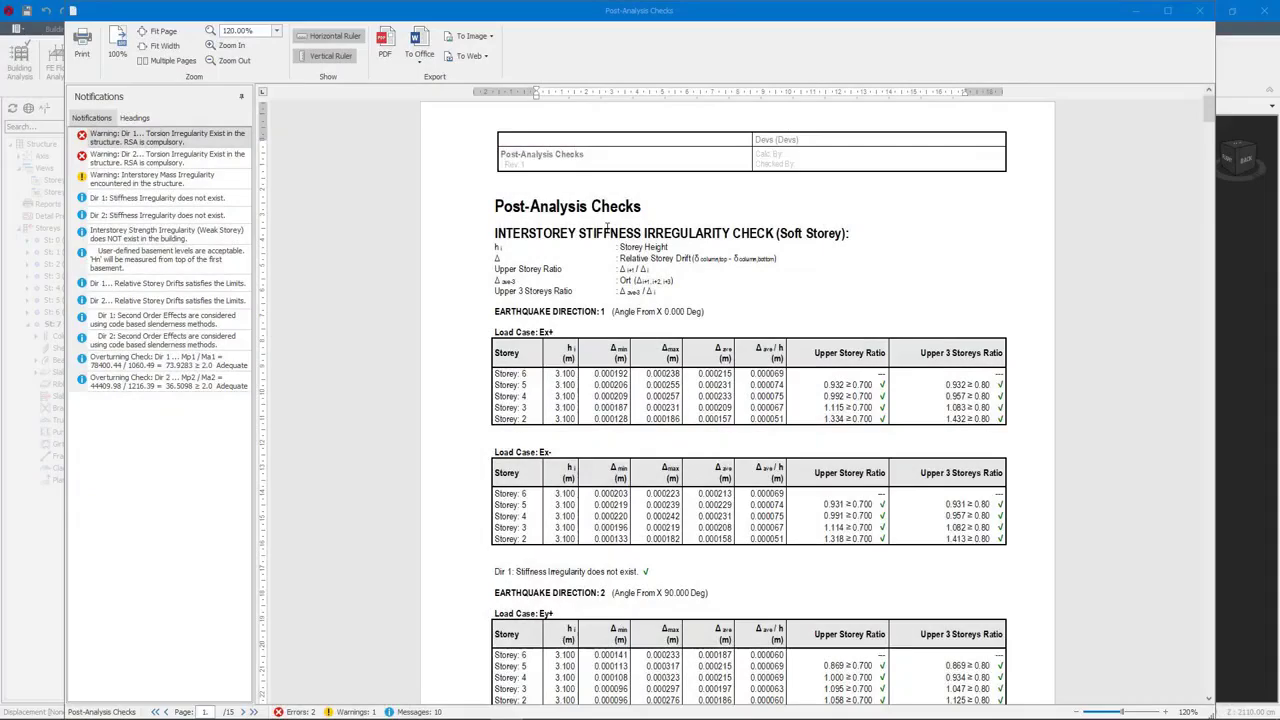
Scroll the report and jump to the member effective section stiffness factors
{"action": "scroll", "coordinate": [607, 227], "scroll_direction": "down", "scroll_amount": 5}
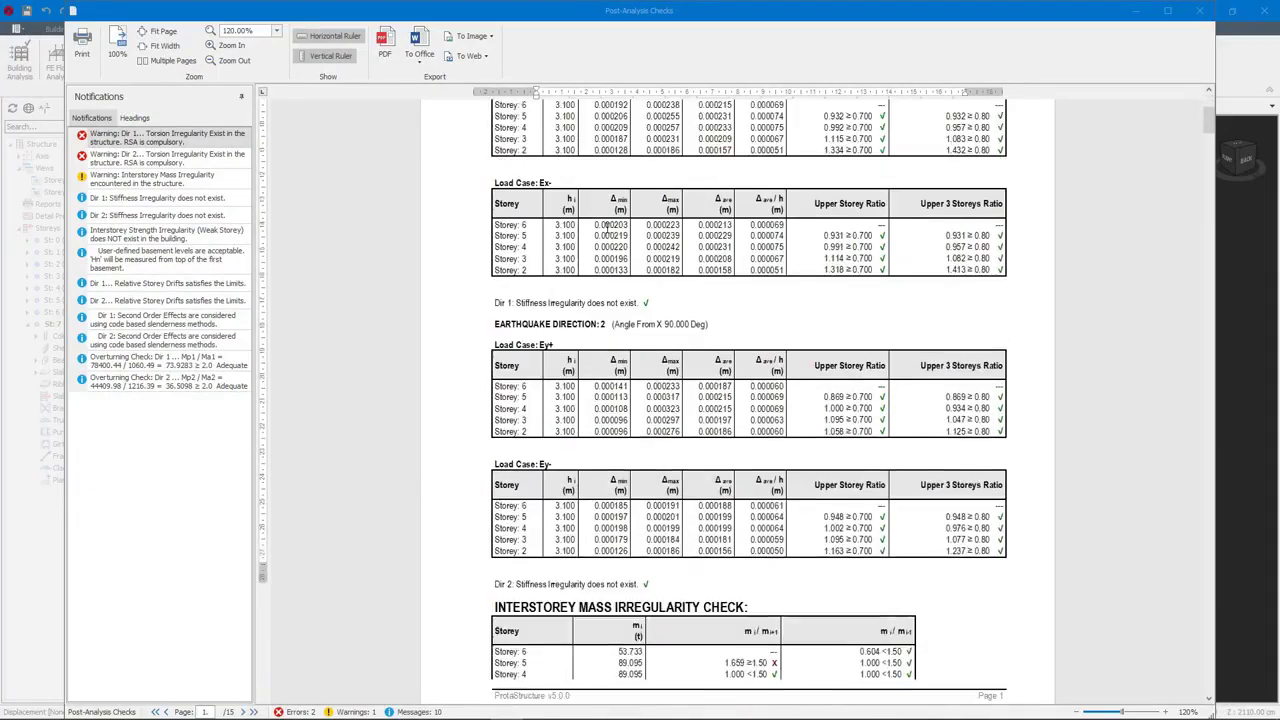
{"action": "scroll", "coordinate": [607, 227], "scroll_direction": "down", "scroll_amount": 10}
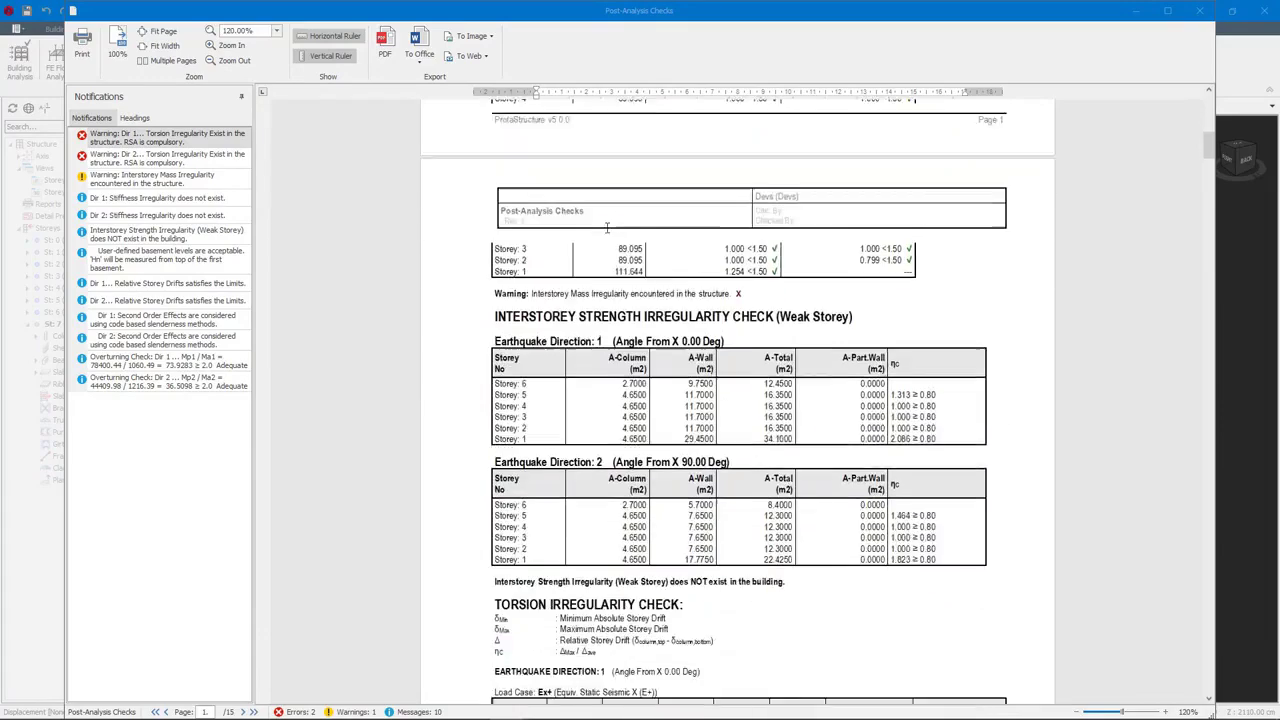
{"action": "scroll", "coordinate": [607, 227], "scroll_direction": "down", "scroll_amount": 8}
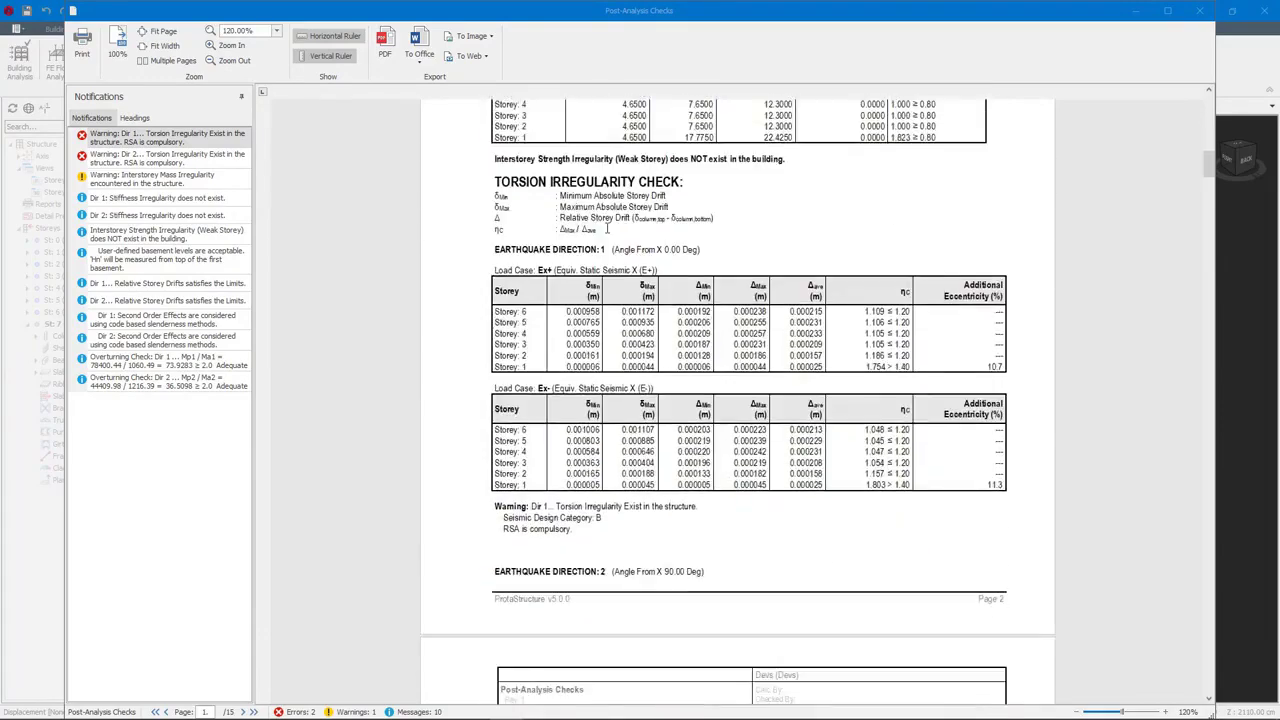
{"action": "scroll", "coordinate": [607, 227], "scroll_direction": "down", "scroll_amount": 4}
{"action": "scroll", "coordinate": [607, 227], "scroll_direction": "down", "scroll_amount": 3}
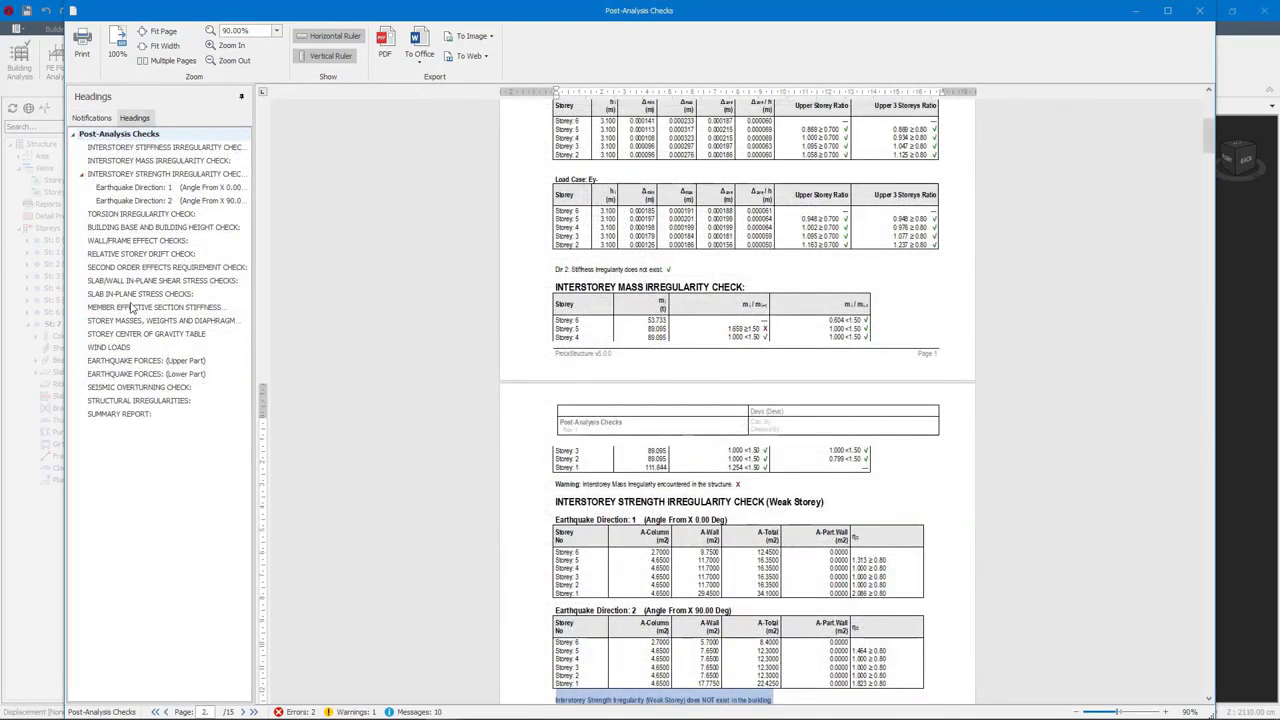
{"action": "left_click", "coordinate": [131, 308]}
{"action": "scroll", "coordinate": [856, 526], "scroll_direction": "down", "scroll_amount": 5}
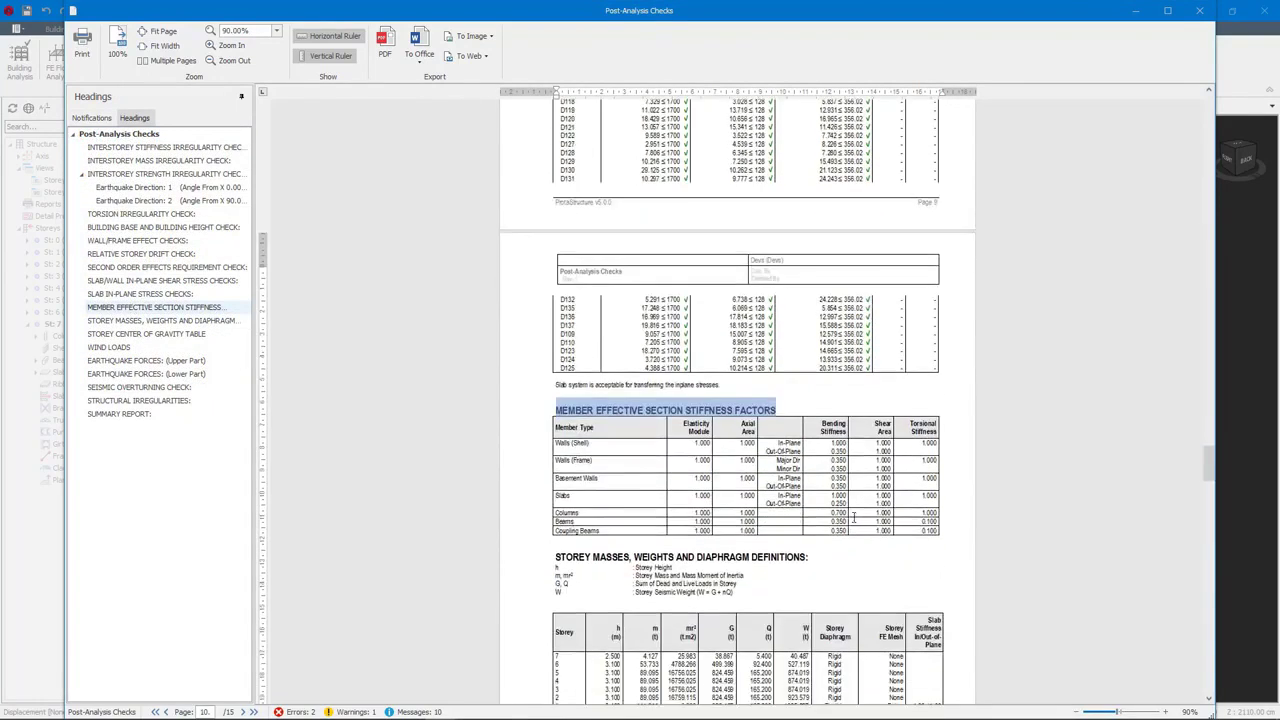
{"action": "scroll", "coordinate": [777, 497], "scroll_direction": "up", "scroll_amount": 3, "text": "ctrl"}
{"action": "scroll", "coordinate": [777, 497], "scroll_direction": "up", "scroll_amount": 1, "text": "ctrl"}
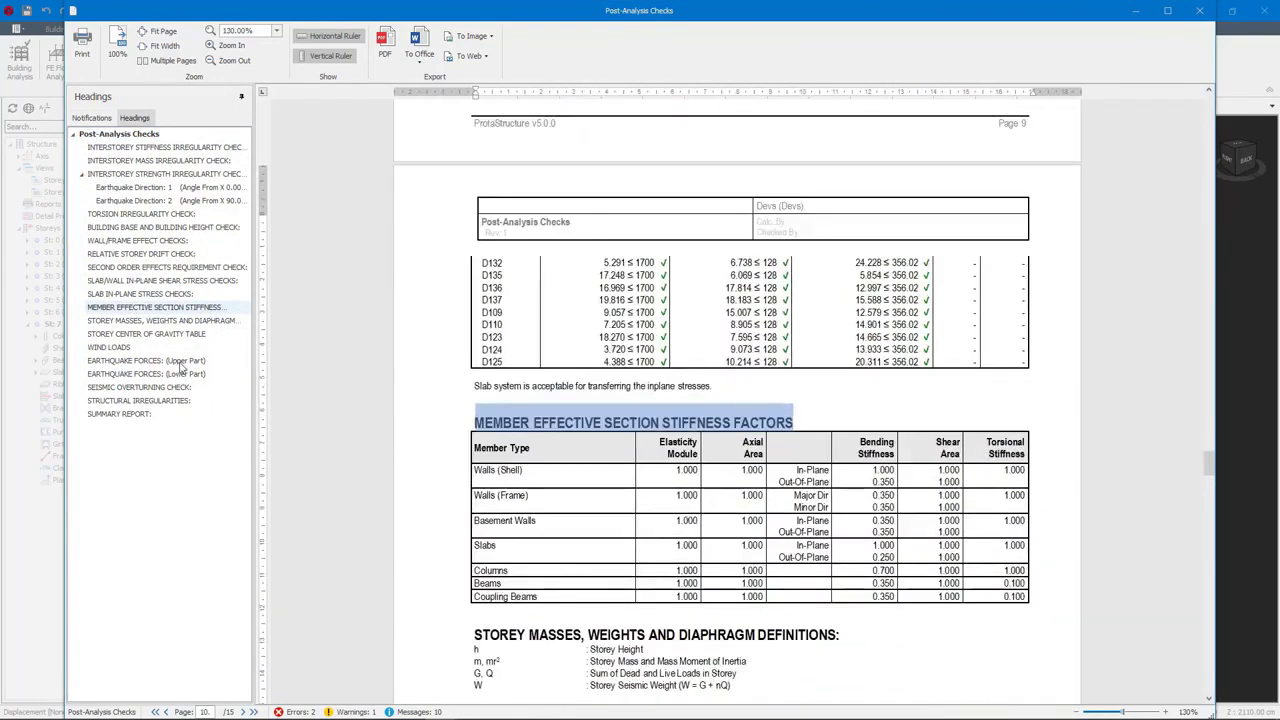
Jump through storey masses to the EARTHQUAKE FORCES (Upper Part) tables for both directions
{"action": "left_click", "coordinate": [135, 320]}
{"action": "scroll", "coordinate": [764, 493], "scroll_direction": "down", "scroll_amount": 6}
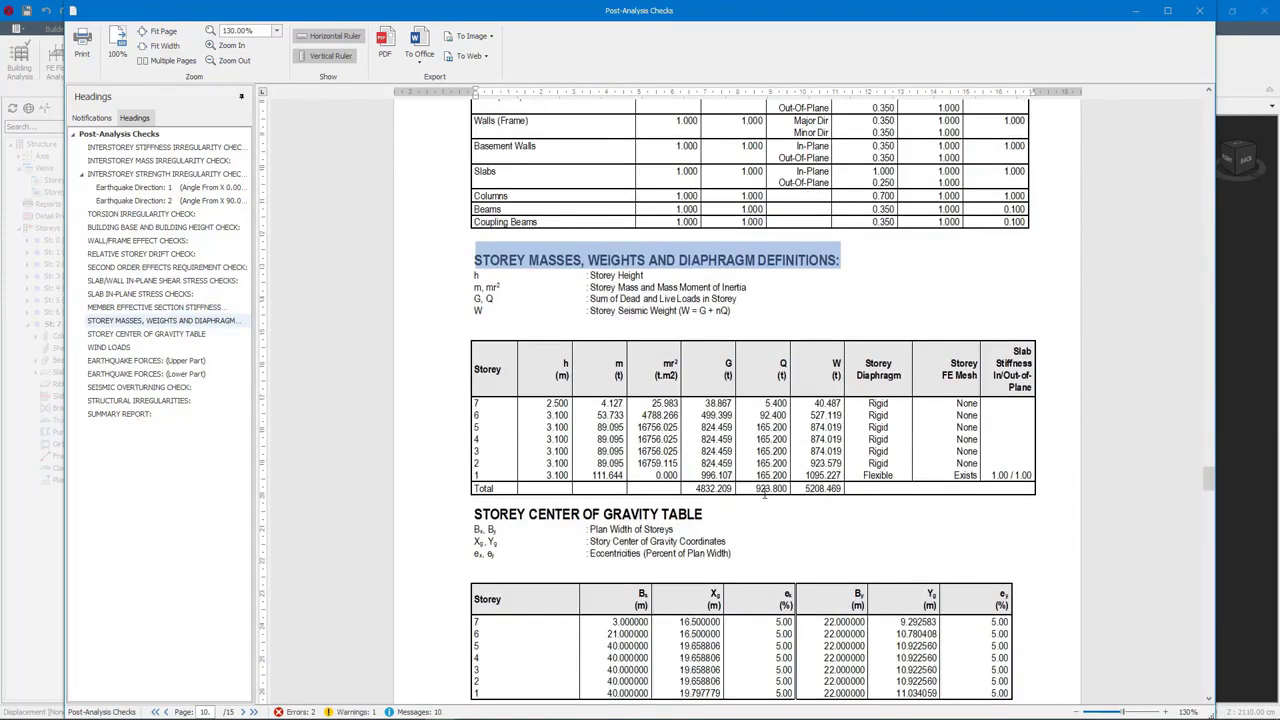
{"action": "scroll", "coordinate": [764, 493], "scroll_direction": "down", "scroll_amount": 2}
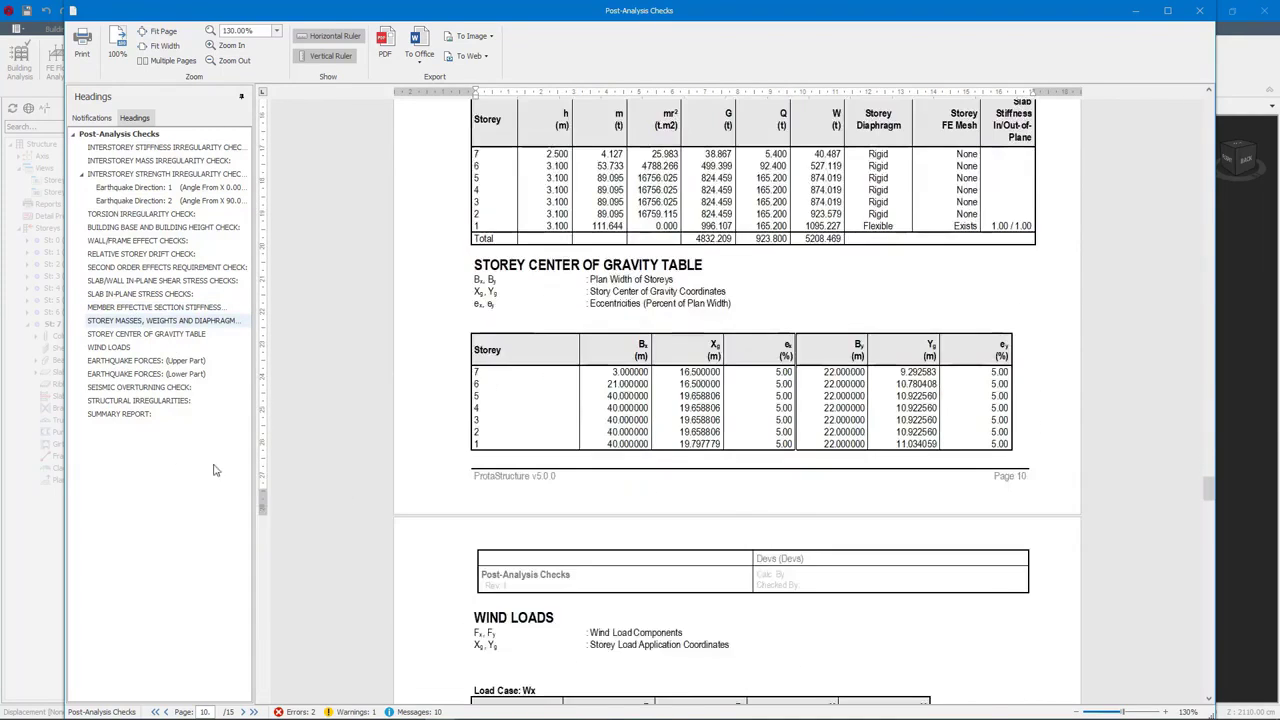
{"action": "left_click", "coordinate": [130, 361]}
{"action": "scroll", "coordinate": [595, 455], "scroll_direction": "down", "scroll_amount": 7}
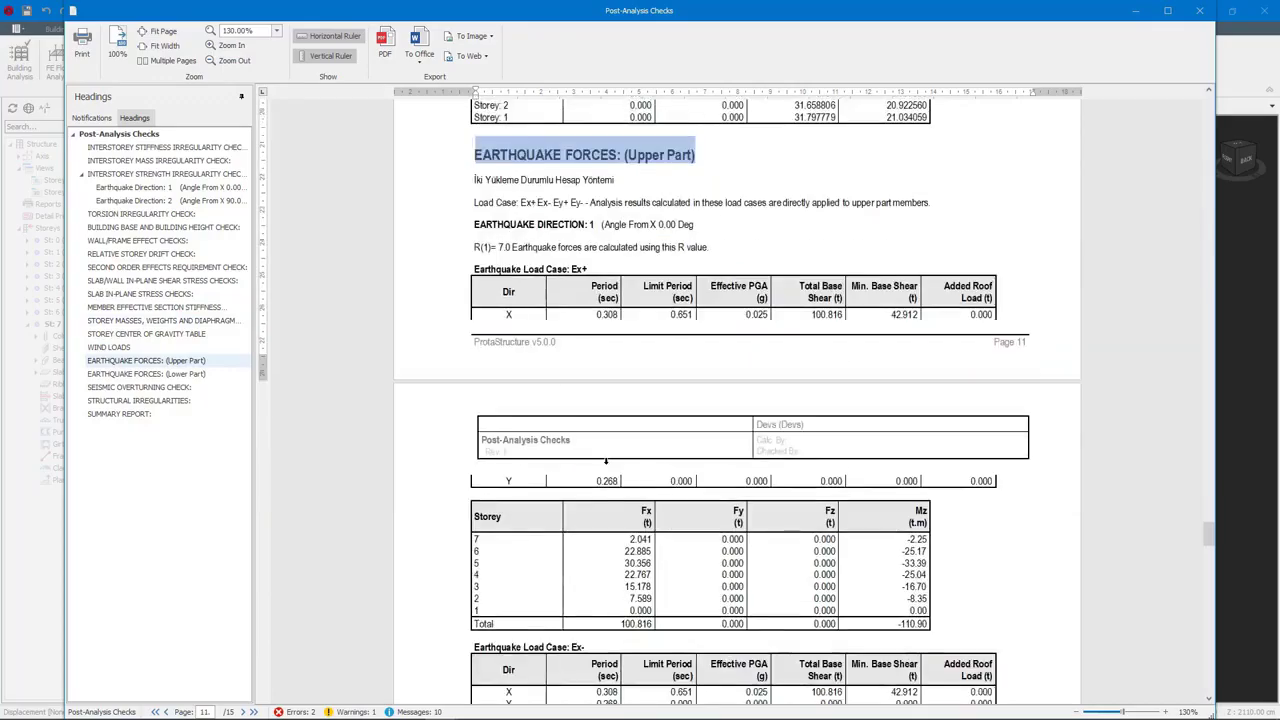
{"action": "scroll", "coordinate": [605, 460], "scroll_direction": "down", "scroll_amount": 7}
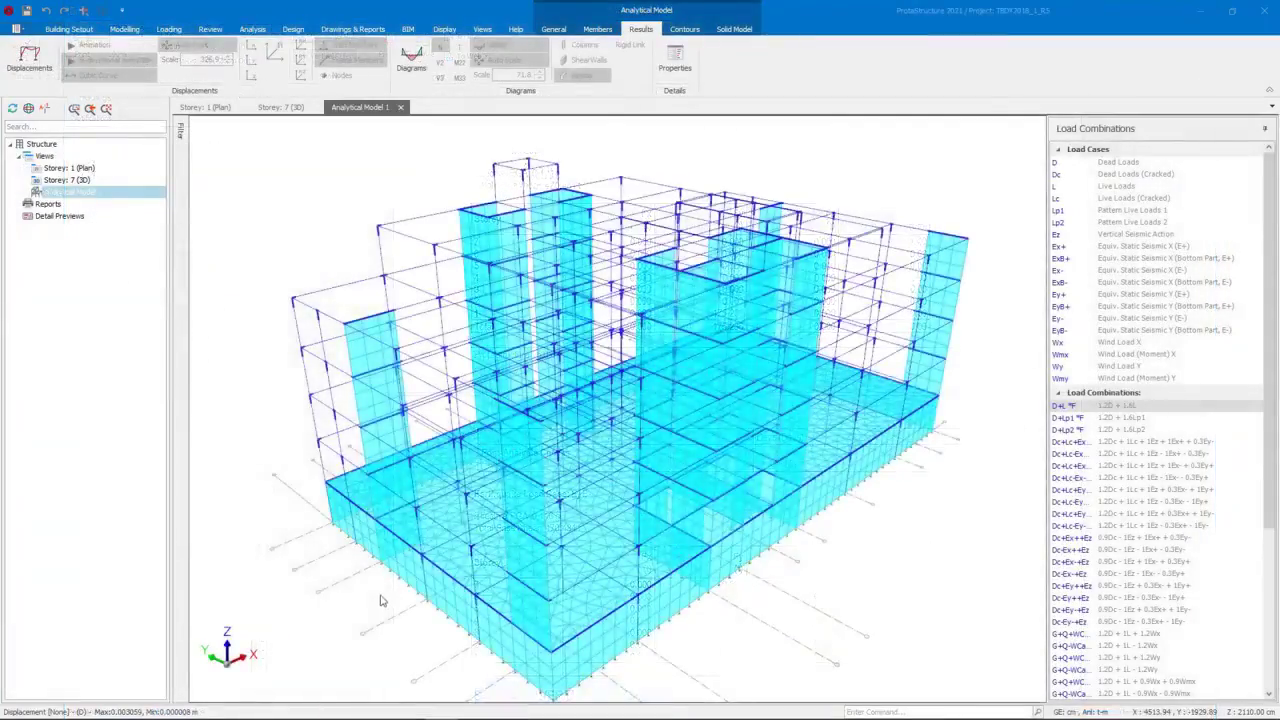
{"action": "mouse_move", "coordinate": [371, 603]}
{"action": "middle_mouse_down"}
{"action": "mouse_move", "coordinate": [320, 564]}
{"action": "mouse_move", "coordinate": [388, 611]}
{"action": "middle_mouse_up"}
{"action": "left_click", "coordinate": [28, 76]}
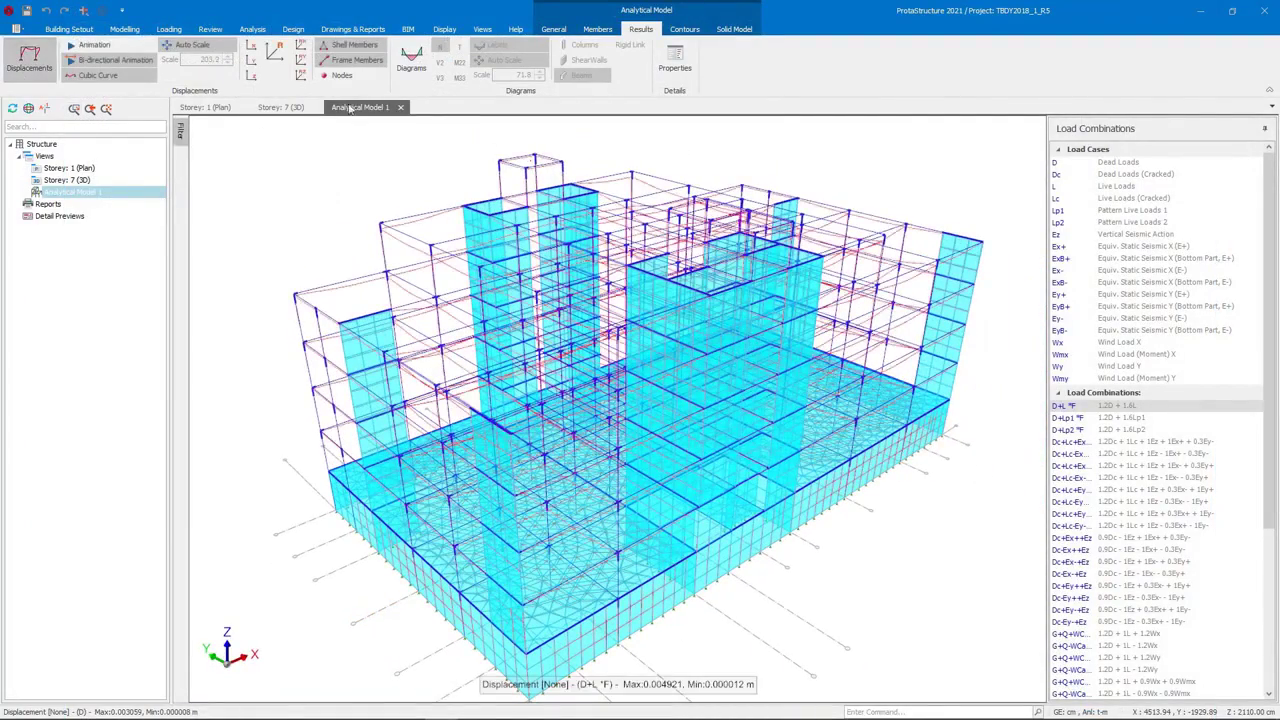
{"action": "left_click", "coordinate": [105, 45]}
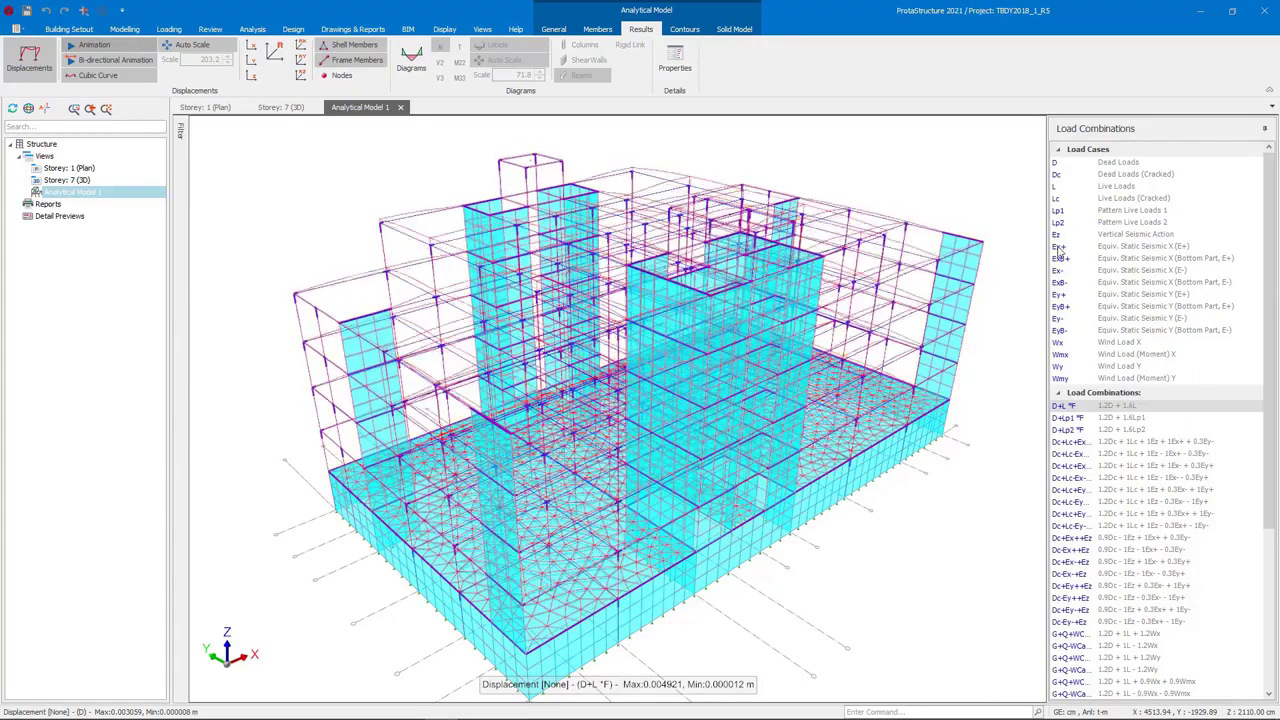
{"action": "middle_click_drag", "start_coordinate": [597, 450], "coordinate": [266, 489]}
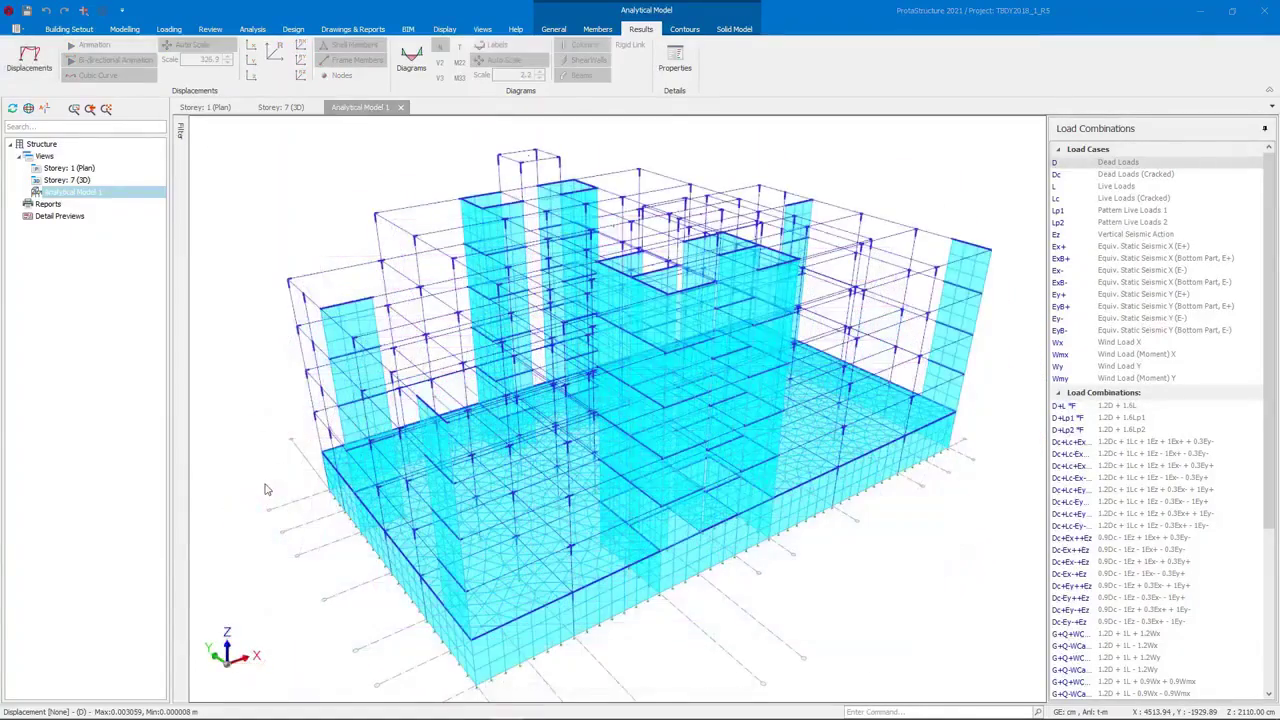
Show member force diagrams, stepping through Ex+, Ex-, seismic Y, wind and D+L *F
{"action": "left_click", "coordinate": [412, 66]}
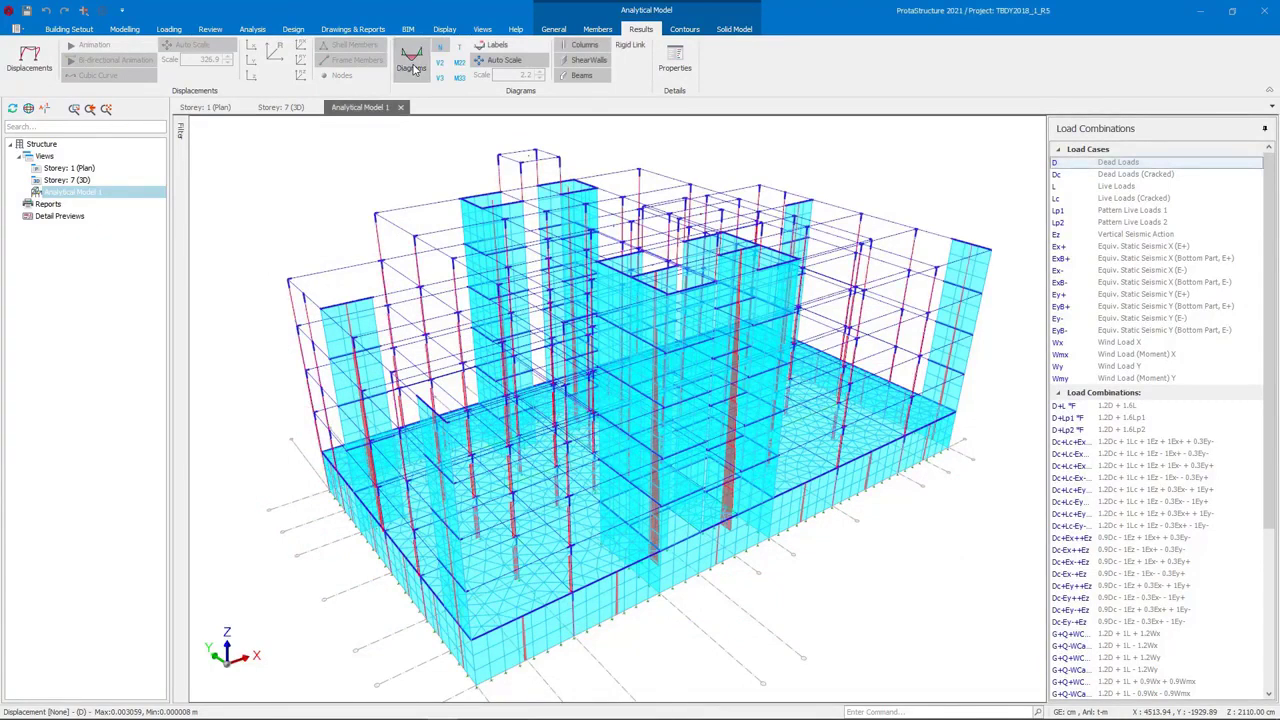
{"action": "left_click", "coordinate": [1061, 247]}
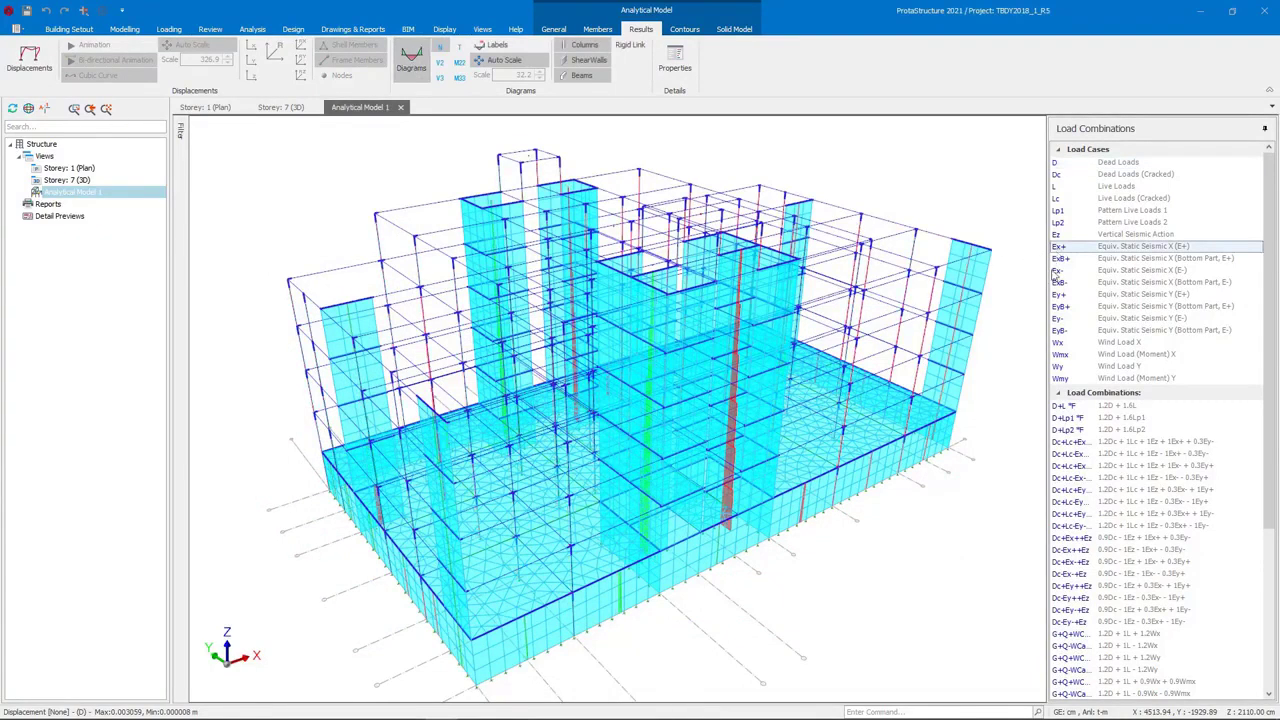
{"action": "left_click", "coordinate": [1057, 272]}
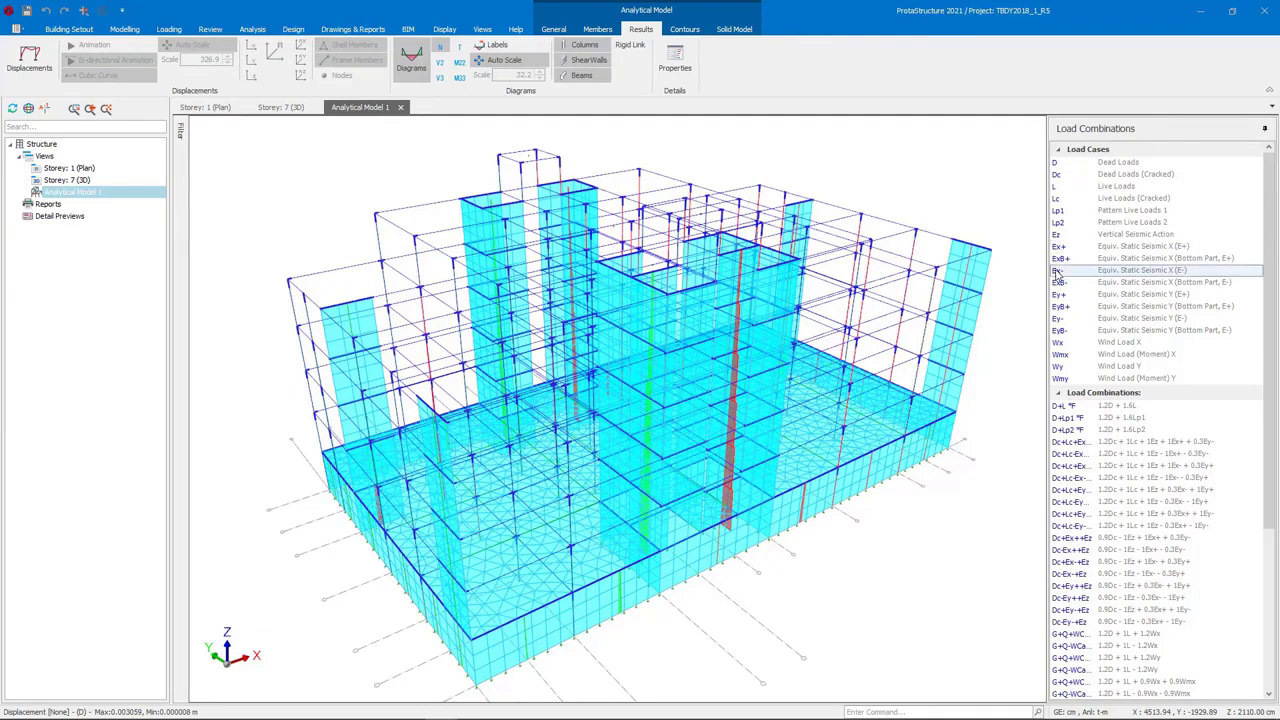
{"action": "left_click", "coordinate": [1075, 610]}
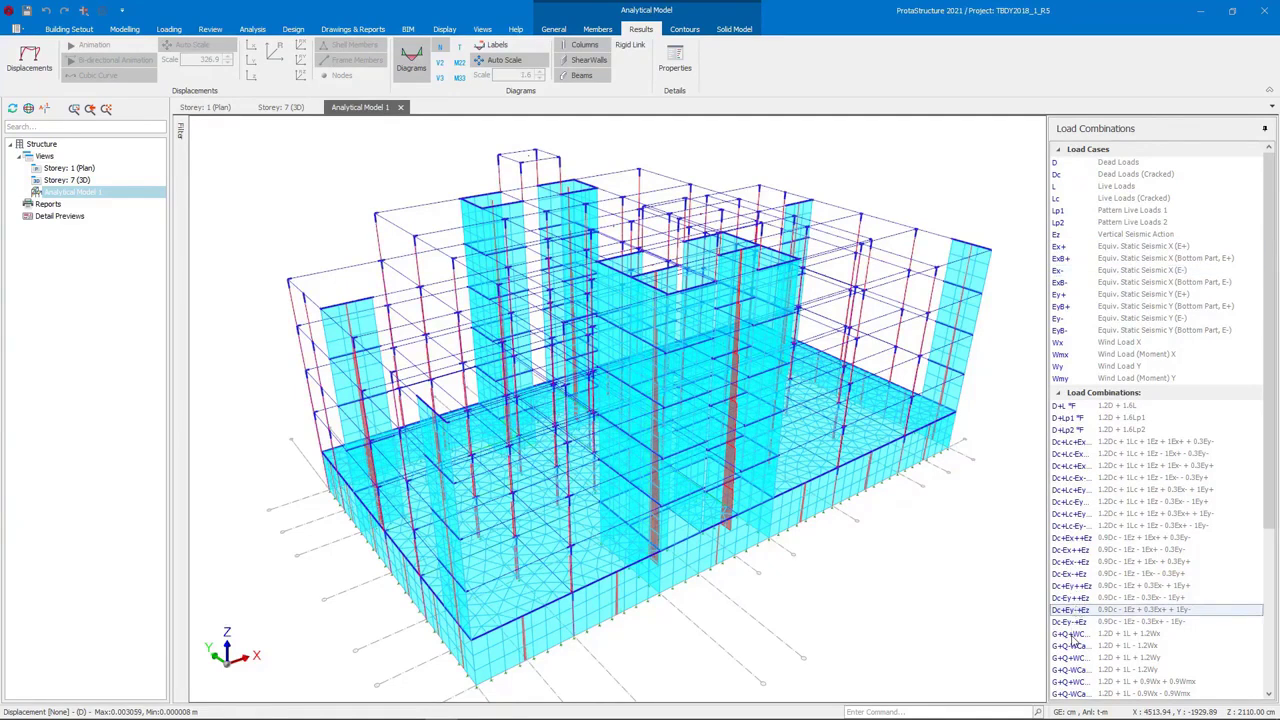
{"action": "left_click", "coordinate": [1072, 635]}
{"action": "left_click", "coordinate": [1072, 406]}
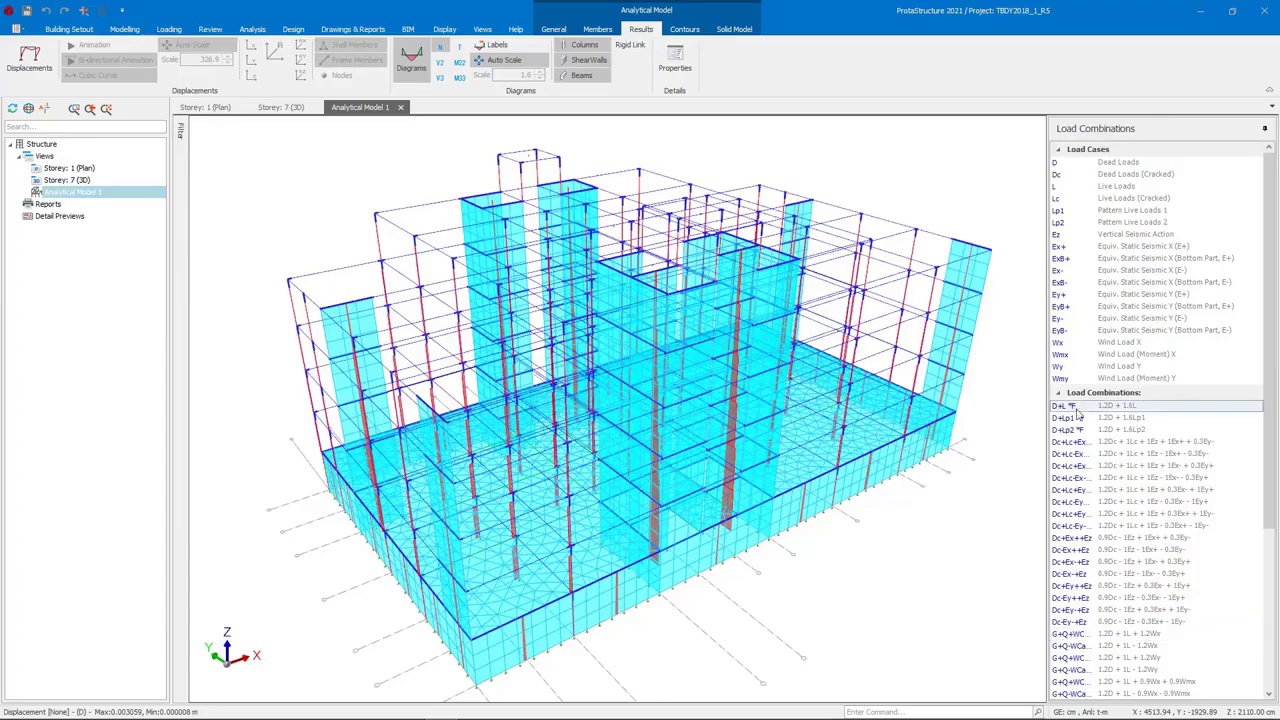
Display labelled M33 bending moment diagrams on the beams and columns
{"action": "scroll", "coordinate": [401, 305], "scroll_direction": "up", "scroll_amount": 8}
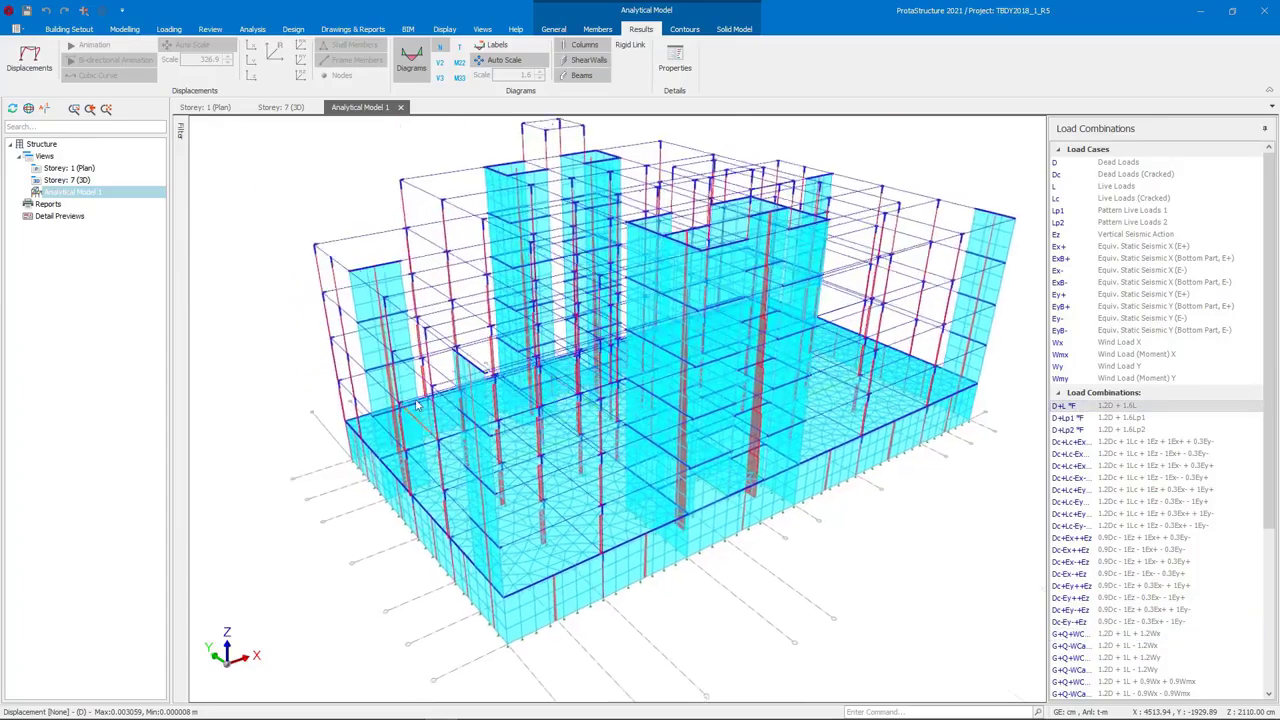
{"action": "scroll", "coordinate": [491, 342], "scroll_direction": "up", "scroll_amount": 3}
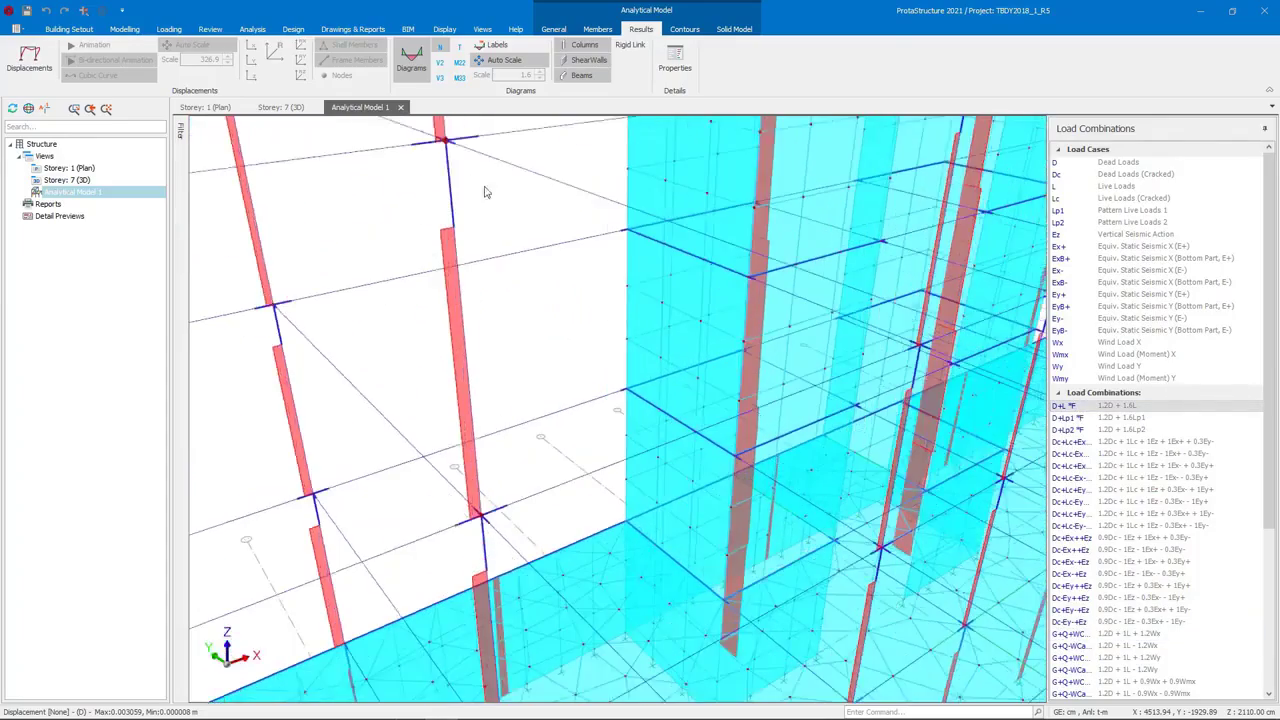
{"action": "scroll", "coordinate": [526, 330], "scroll_direction": "up", "scroll_amount": 4}
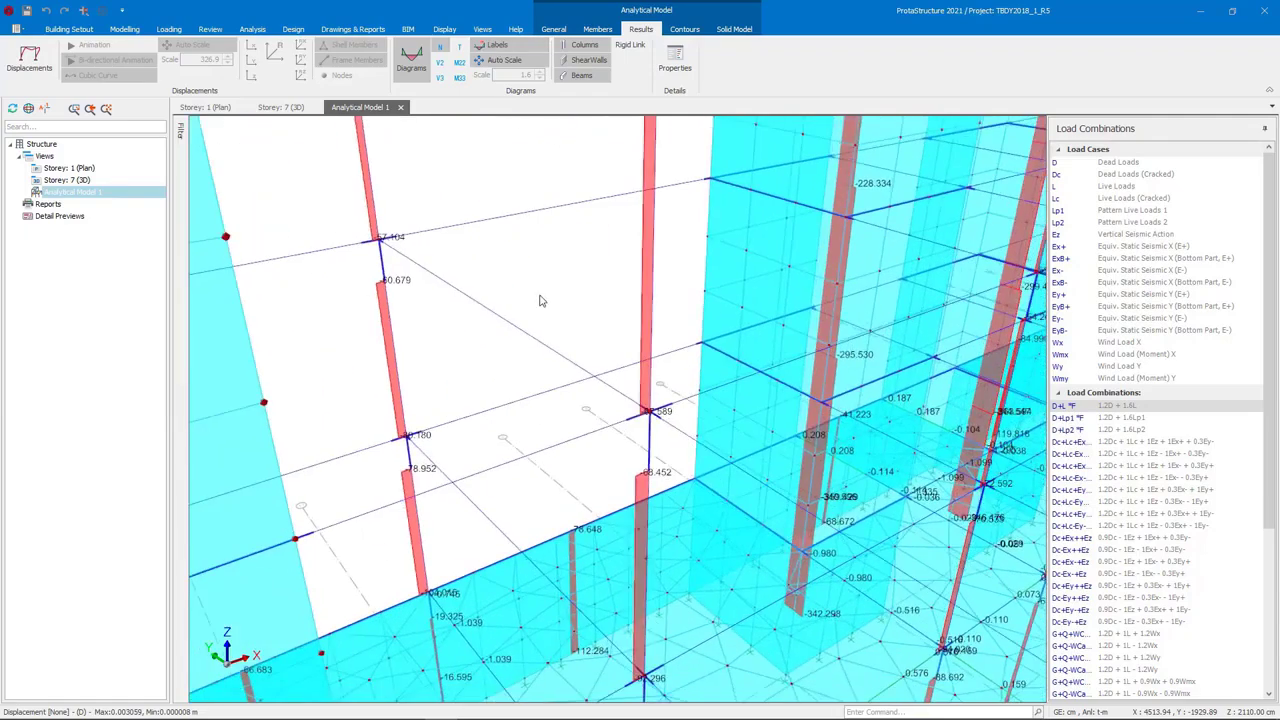
{"action": "scroll", "coordinate": [530, 329], "scroll_direction": "up", "scroll_amount": 2}
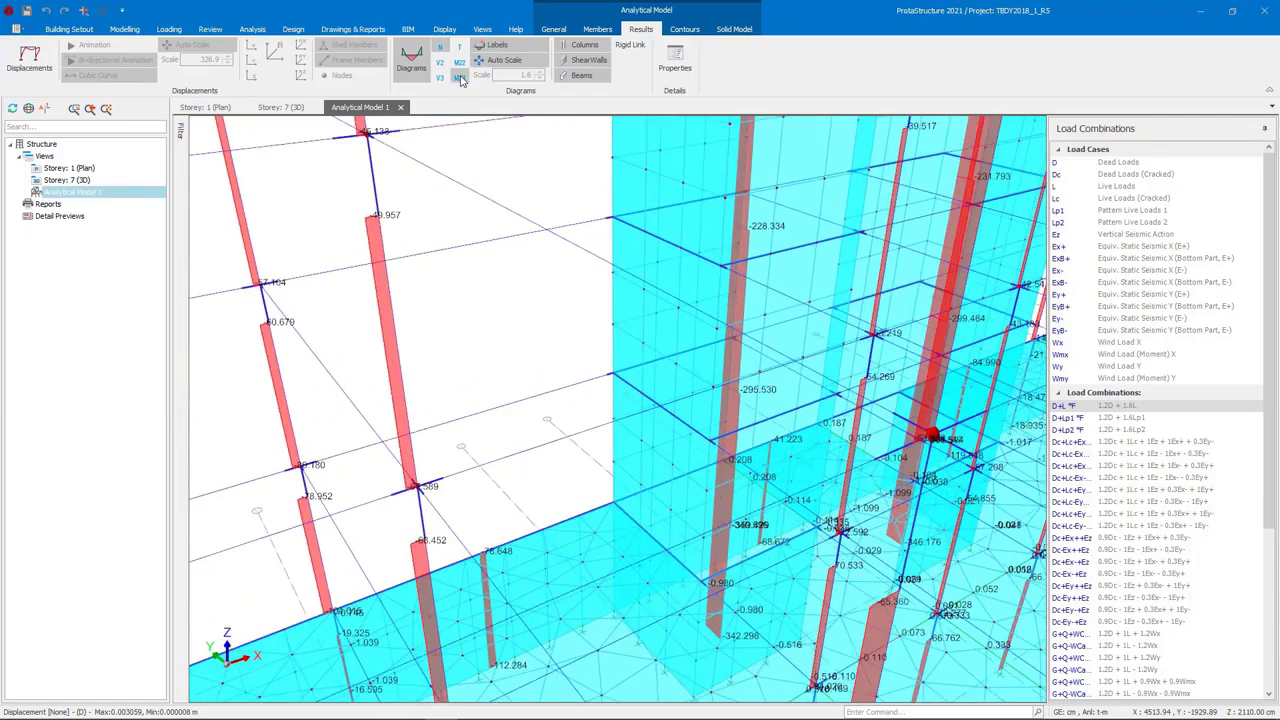
{"action": "left_click", "coordinate": [459, 78]}
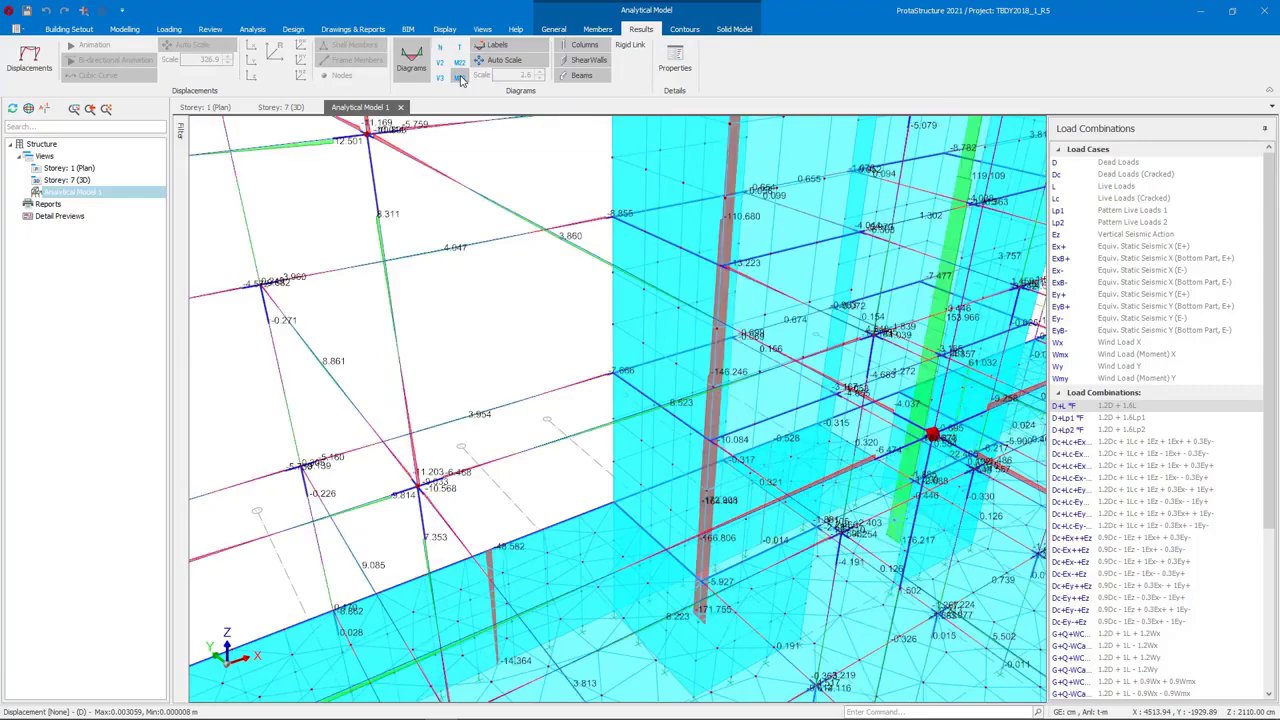
{"action": "left_click", "coordinate": [586, 46]}
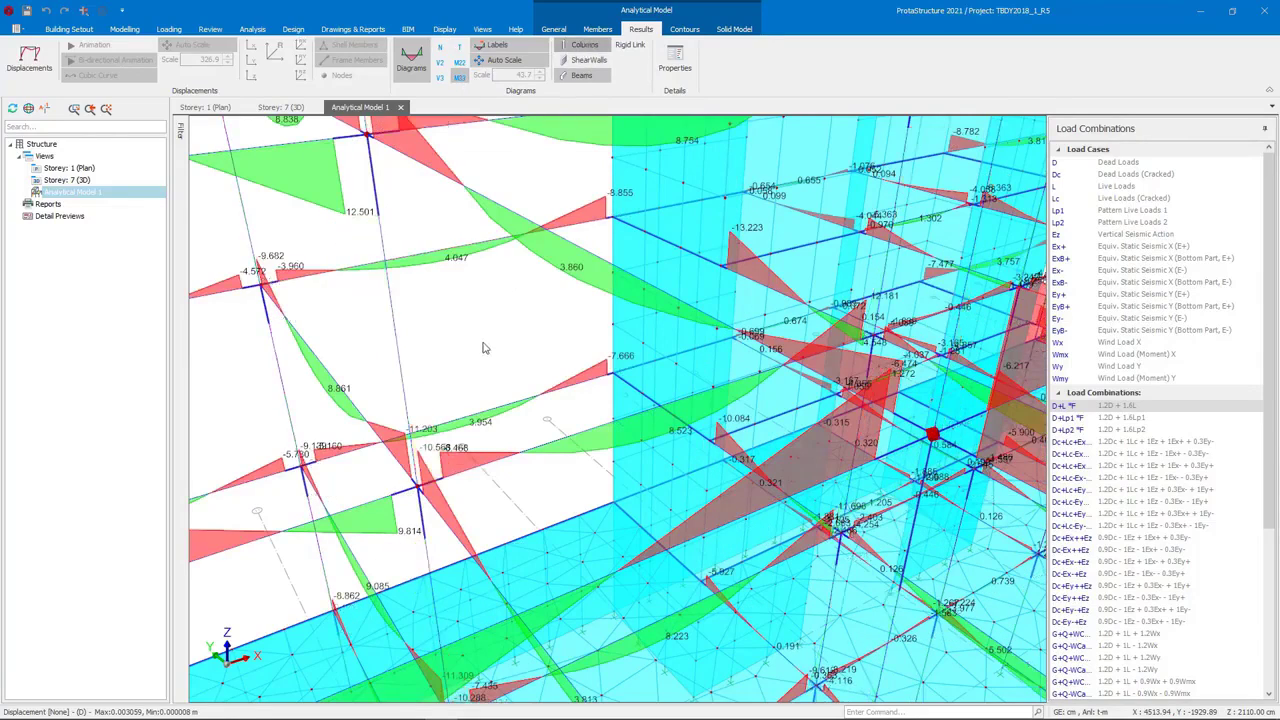
{"action": "scroll", "coordinate": [490, 352], "scroll_direction": "down", "scroll_amount": 2}
Switch to colour contour results shading the walls and slabs of the analytical model
{"action": "scroll", "coordinate": [495, 355], "scroll_direction": "down", "scroll_amount": 2}
{"action": "left_click", "coordinate": [22, 60]}
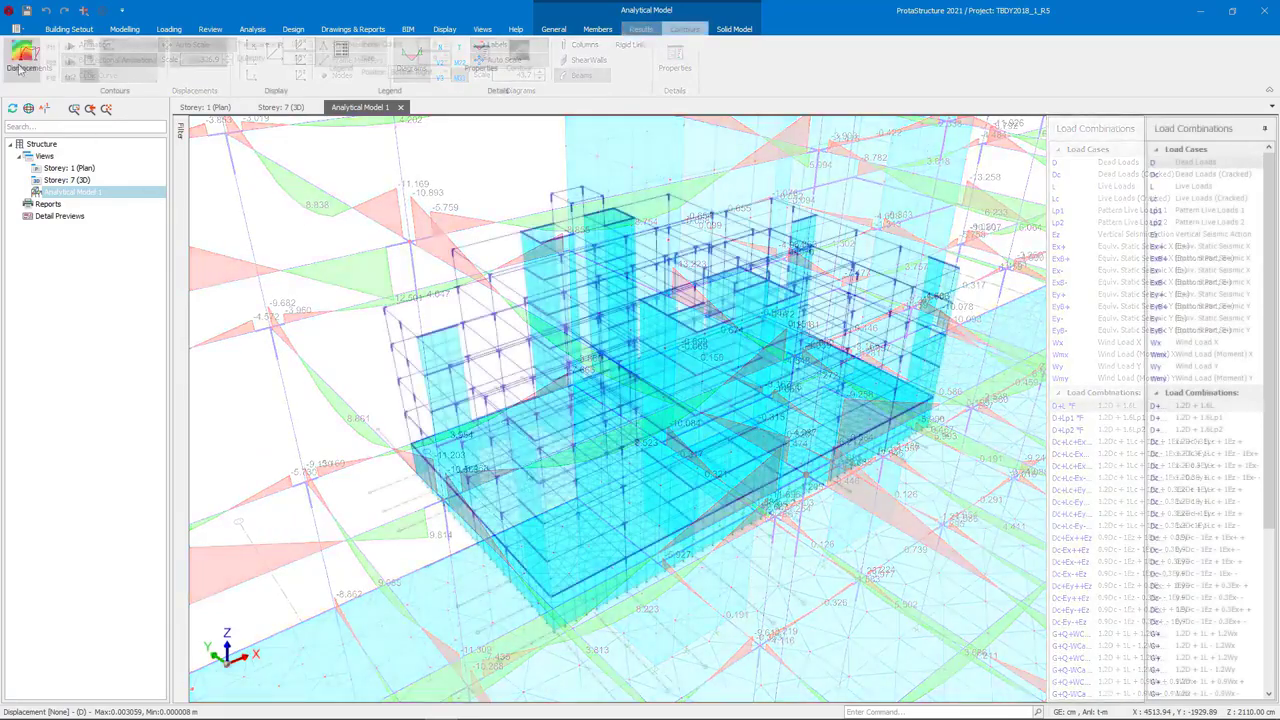
{"action": "left_click", "coordinate": [20, 64]}
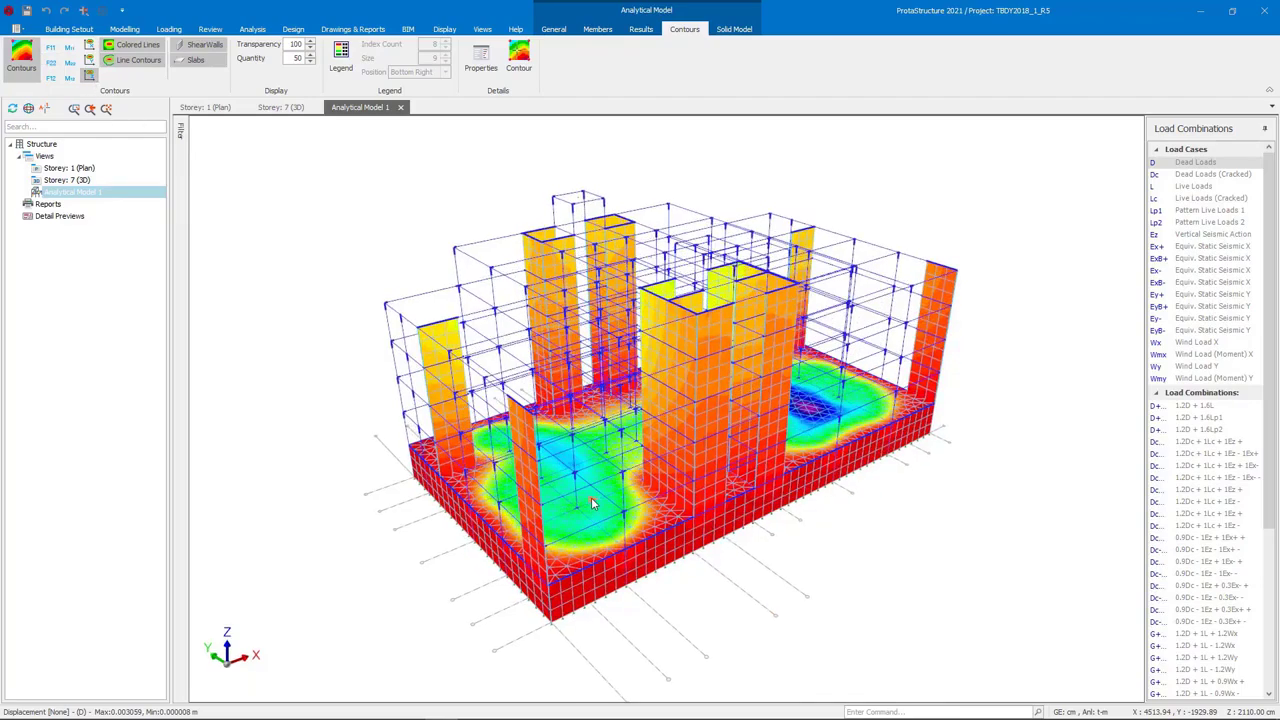
{"action": "scroll", "coordinate": [595, 500], "scroll_direction": "up", "scroll_amount": 5}
{"action": "middle_click_drag", "start_coordinate": [600, 497], "coordinate": [335, 289]}
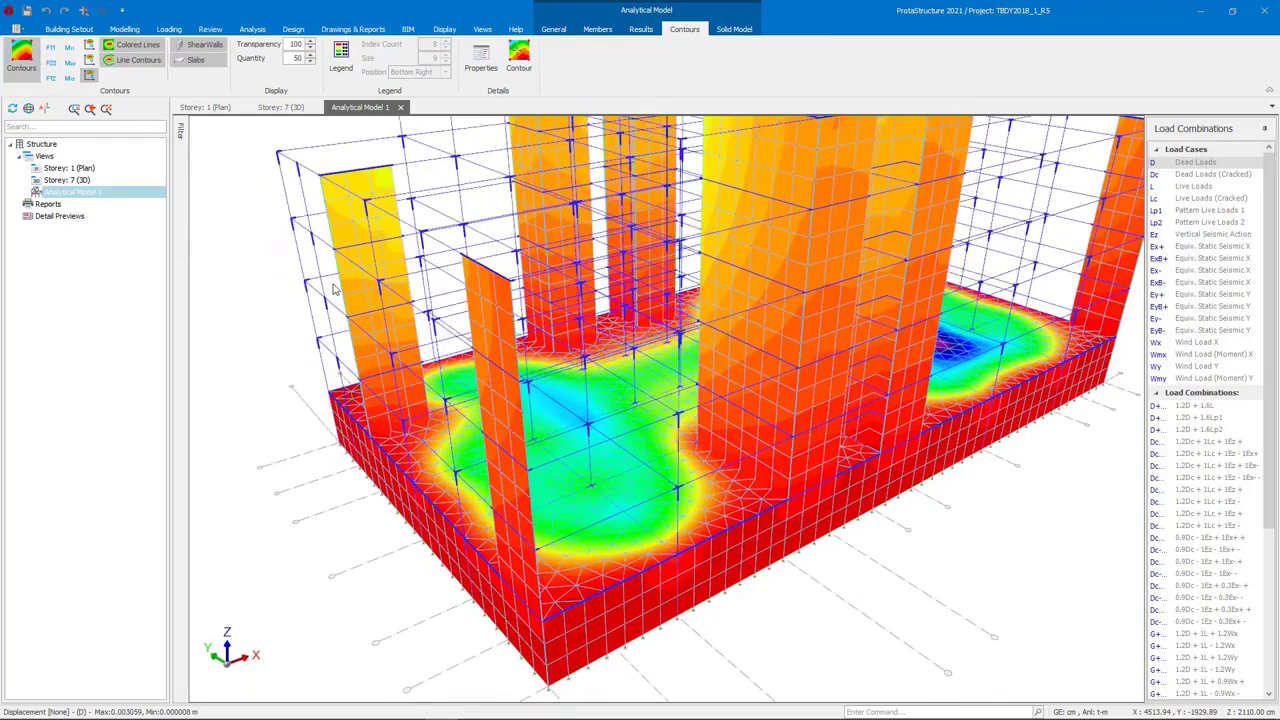
Toggle the slab contours off and back on, hide the shear walls, and zoom into the slab
{"action": "left_click", "coordinate": [205, 62]}
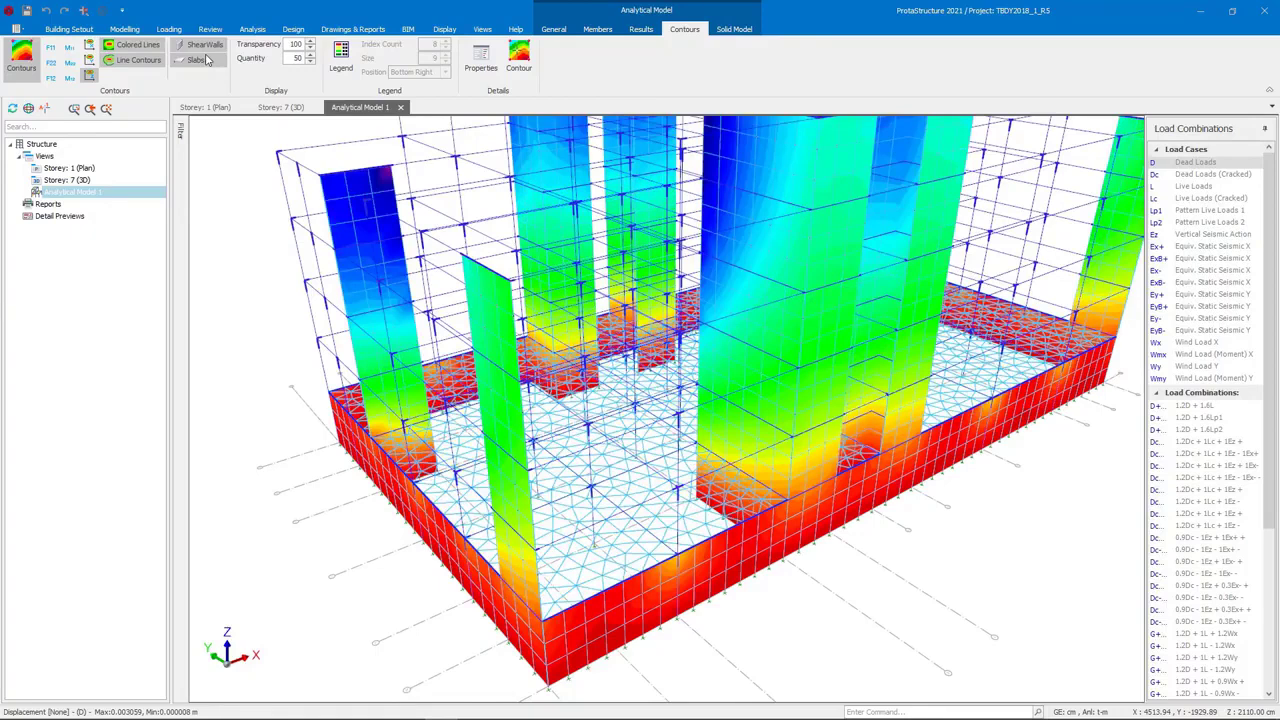
{"action": "left_click", "coordinate": [201, 47]}
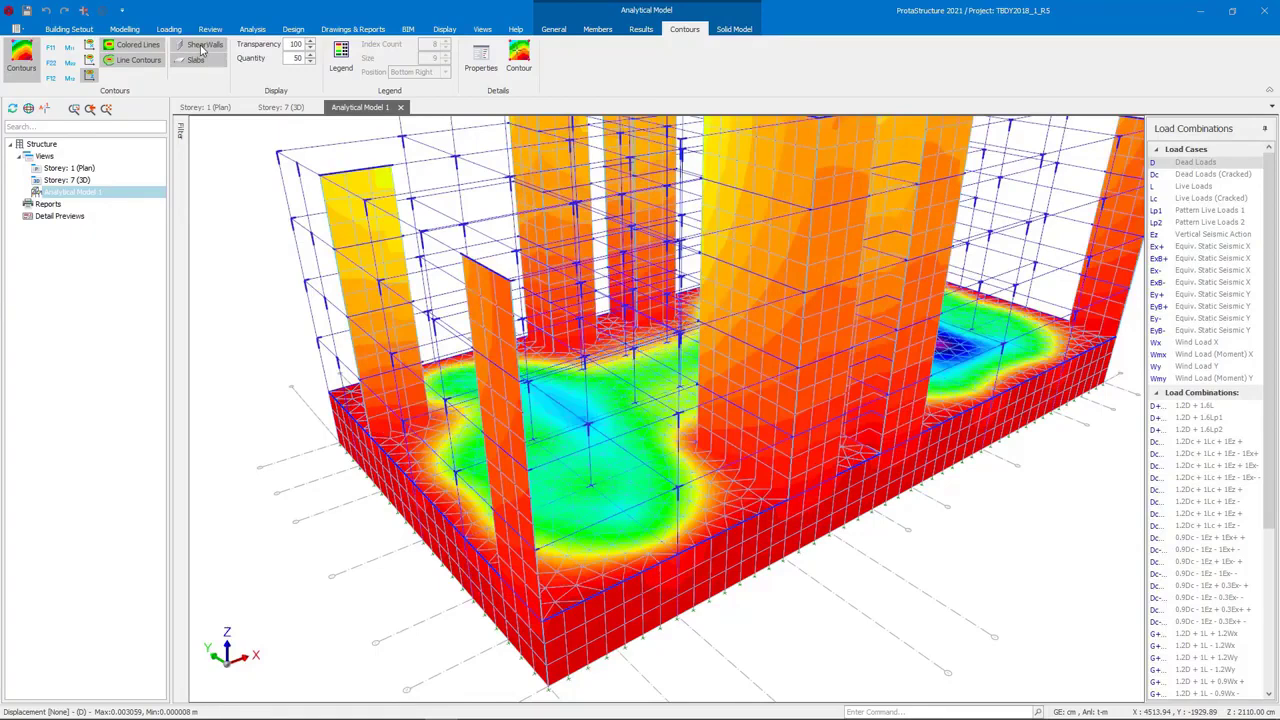
{"action": "left_click", "coordinate": [201, 47]}
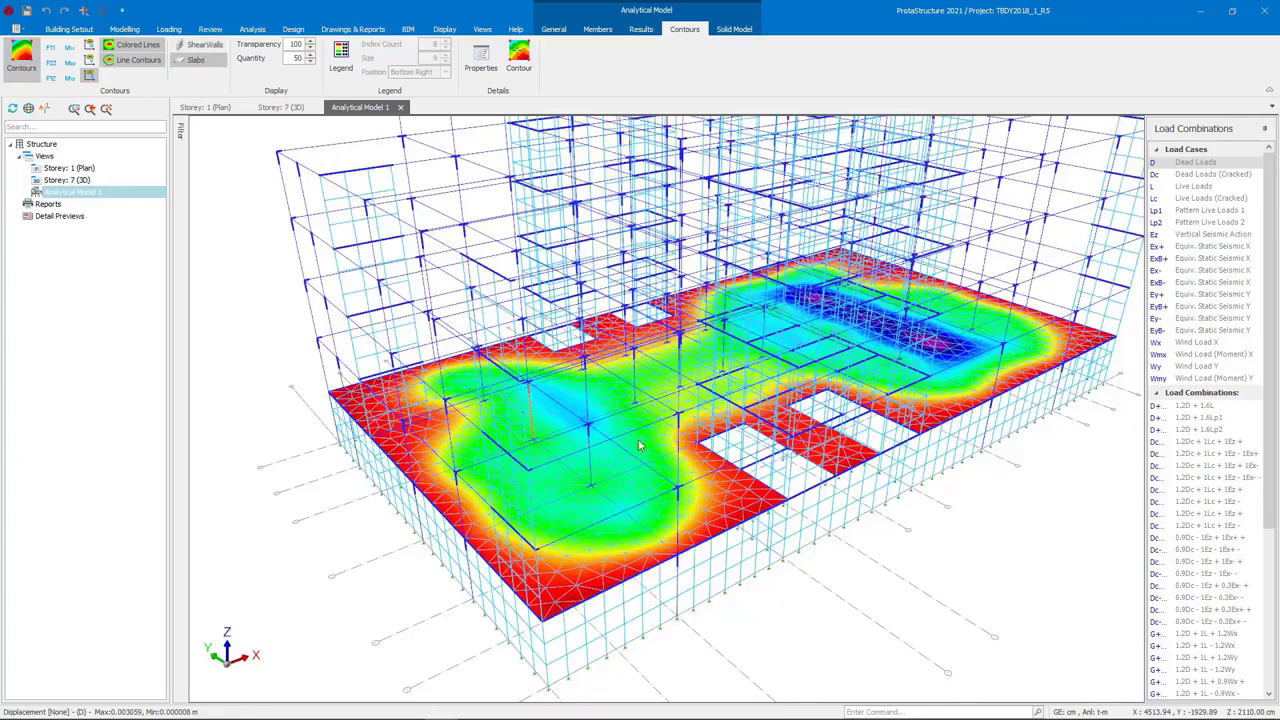
{"action": "scroll", "coordinate": [690, 473], "scroll_direction": "up", "scroll_amount": 5}
{"action": "scroll", "coordinate": [690, 473], "scroll_direction": "up", "scroll_amount": 3}
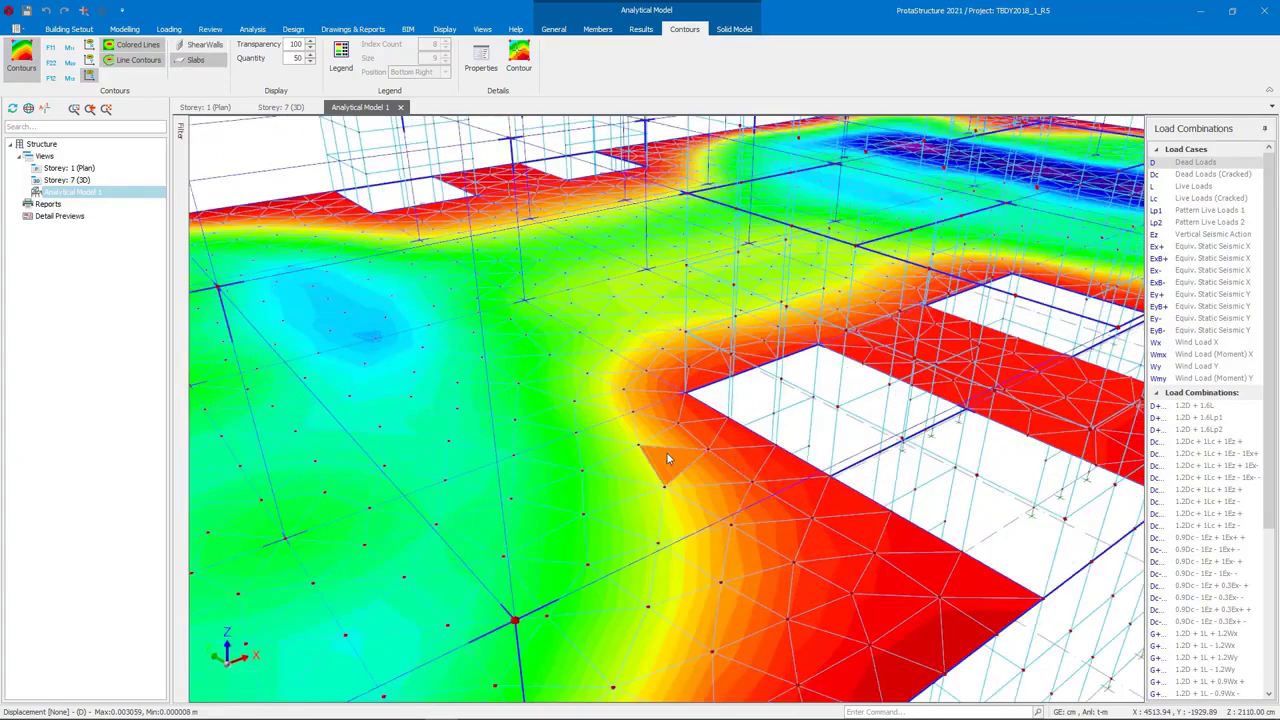
View the contour details of a slab mesh triangle, then return to member result diagrams
{"action": "right_click", "coordinate": [664, 460]}
{"action": "left_click", "coordinate": [705, 467]}
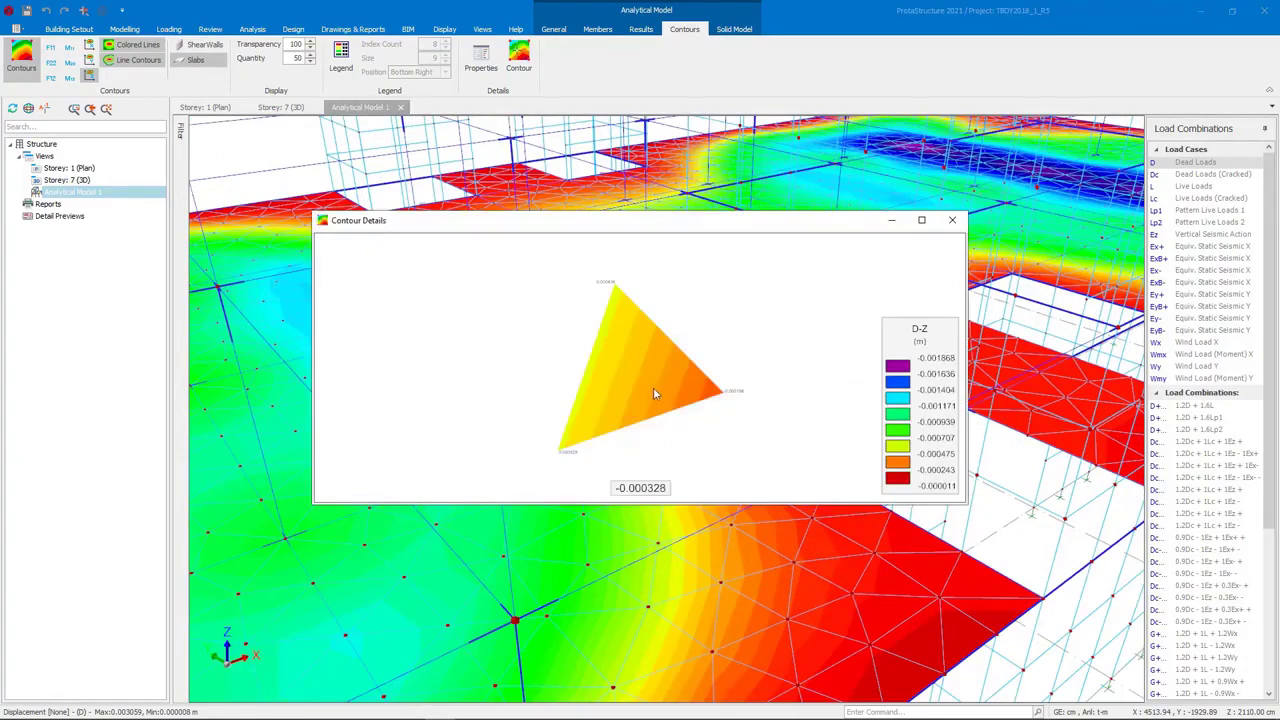
{"action": "left_click", "coordinate": [952, 220]}
{"action": "left_click", "coordinate": [641, 29]}
Review beam K310's design diagram with Loads, δ2 deflection, envelope and seismic combination, then exit
{"action": "right_click", "coordinate": [533, 468]}
{"action": "left_click", "coordinate": [560, 474]}
{"action": "left_click", "coordinate": [246, 169]}
{"action": "left_click", "coordinate": [246, 209]}
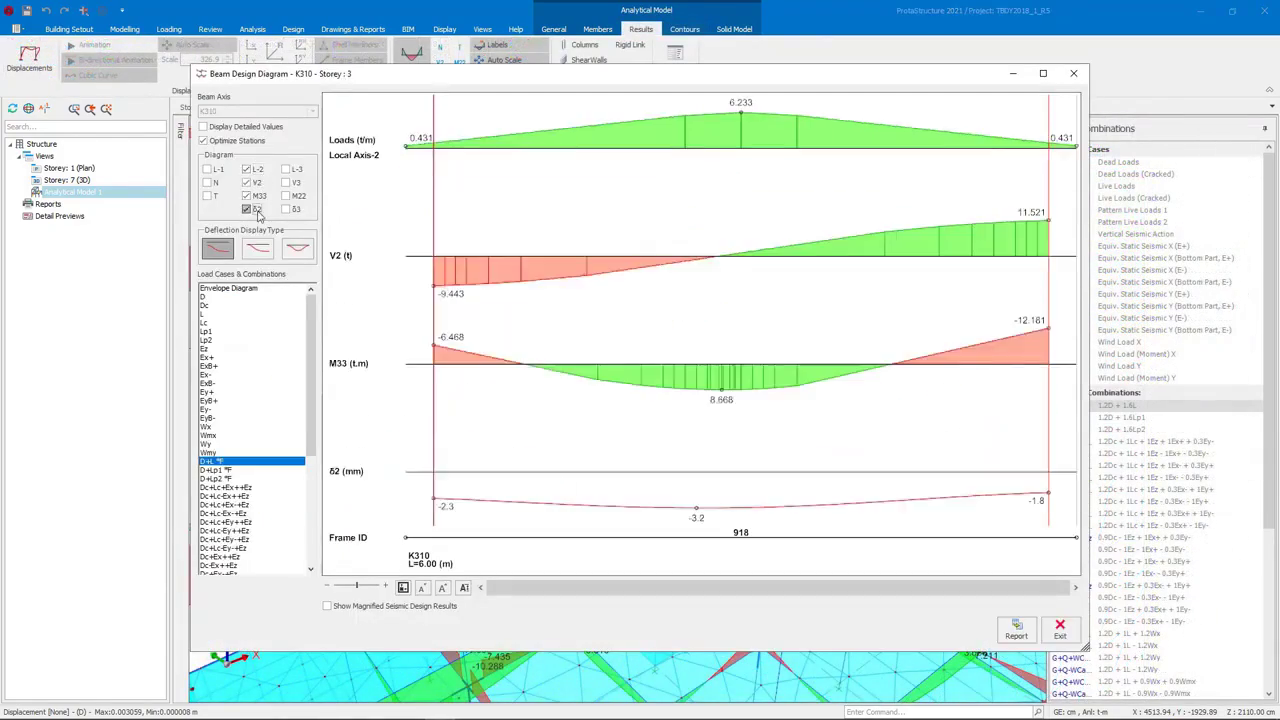
{"action": "left_click", "coordinate": [257, 249]}
{"action": "left_click", "coordinate": [297, 249]}
{"action": "left_click", "coordinate": [231, 289]}
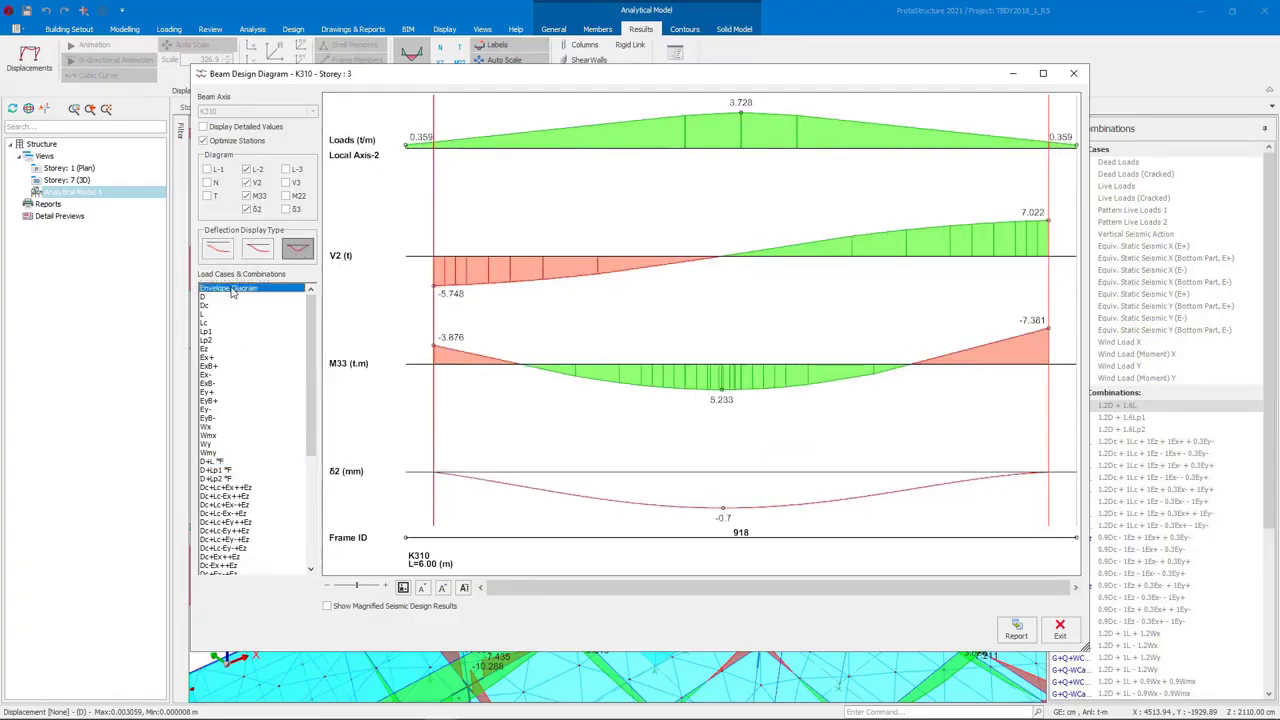
{"action": "left_click", "coordinate": [225, 505]}
{"action": "left_click", "coordinate": [232, 513]}
{"action": "left_click", "coordinate": [237, 530]}
{"action": "left_click", "coordinate": [1061, 630]}
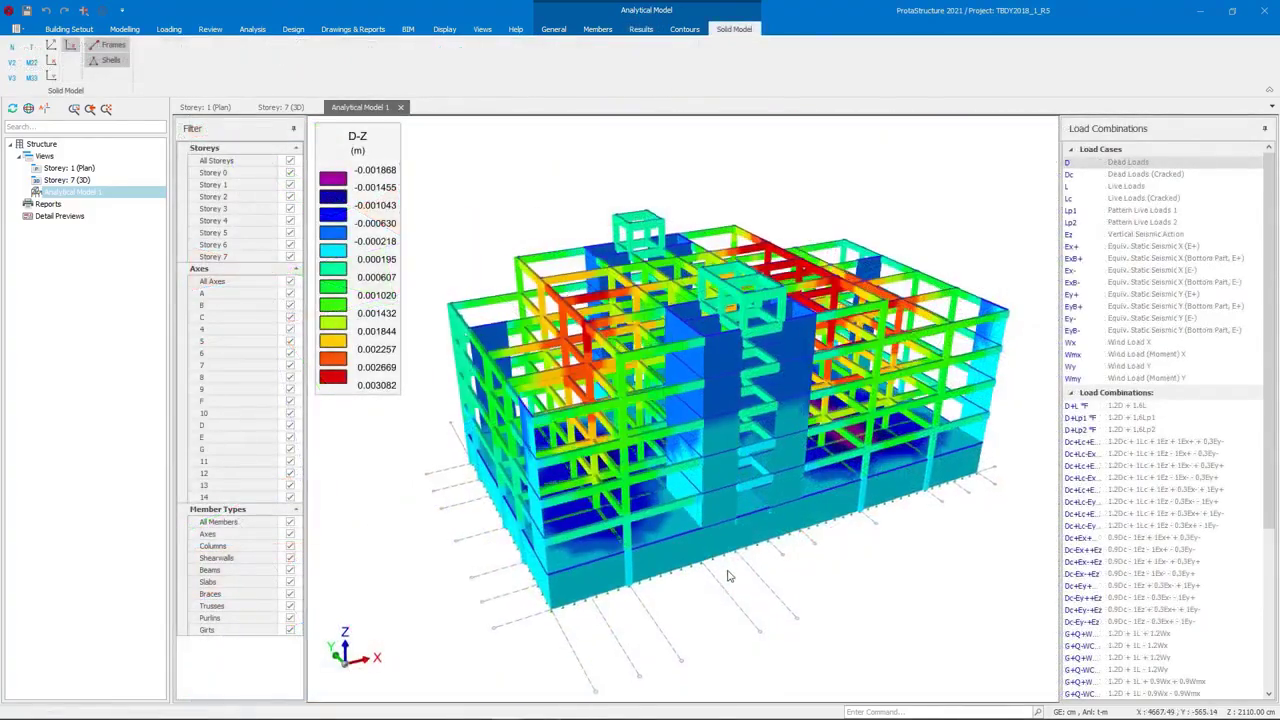
Colour the solid model by V2 shear for the Ex+ seismic load case and orbit it
{"action": "middle_click_drag", "start_coordinate": [728, 576], "coordinate": [634, 535]}
{"action": "scroll", "coordinate": [856, 512], "scroll_direction": "up", "scroll_amount": 5}
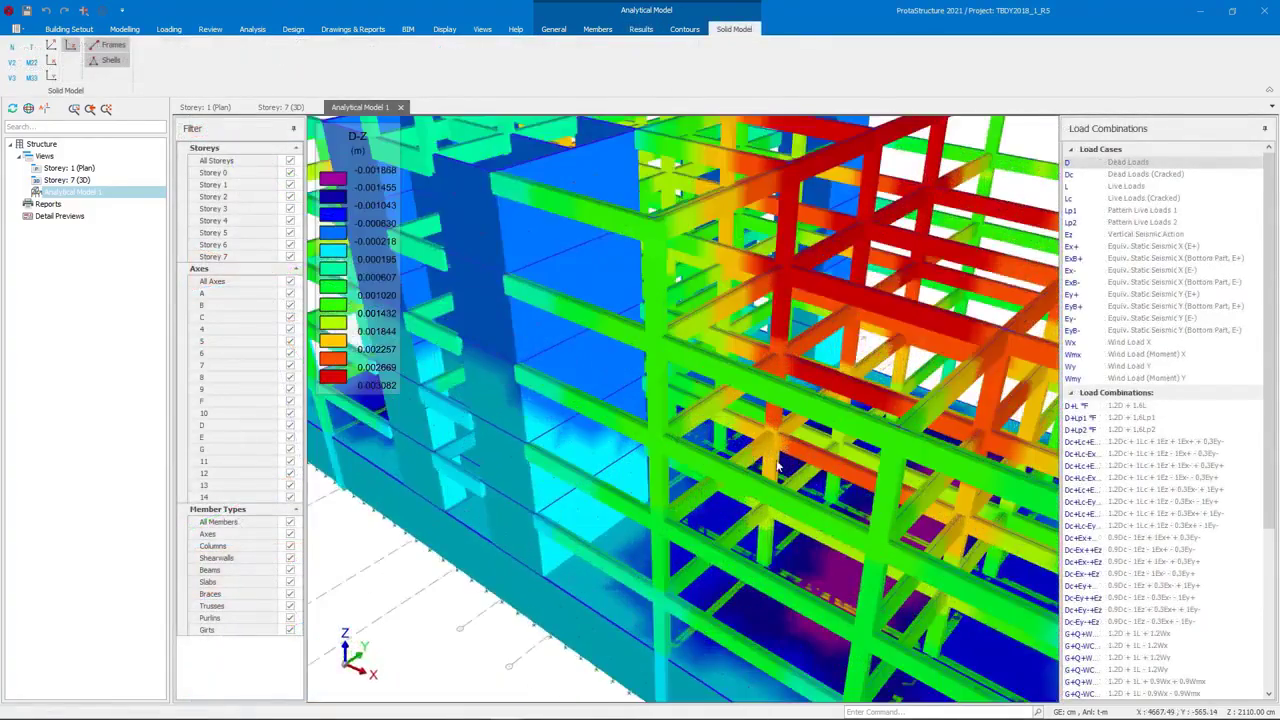
{"action": "middle_click_drag", "start_coordinate": [856, 512], "coordinate": [861, 503]}
{"action": "scroll", "coordinate": [861, 503], "scroll_direction": "down", "scroll_amount": 10}
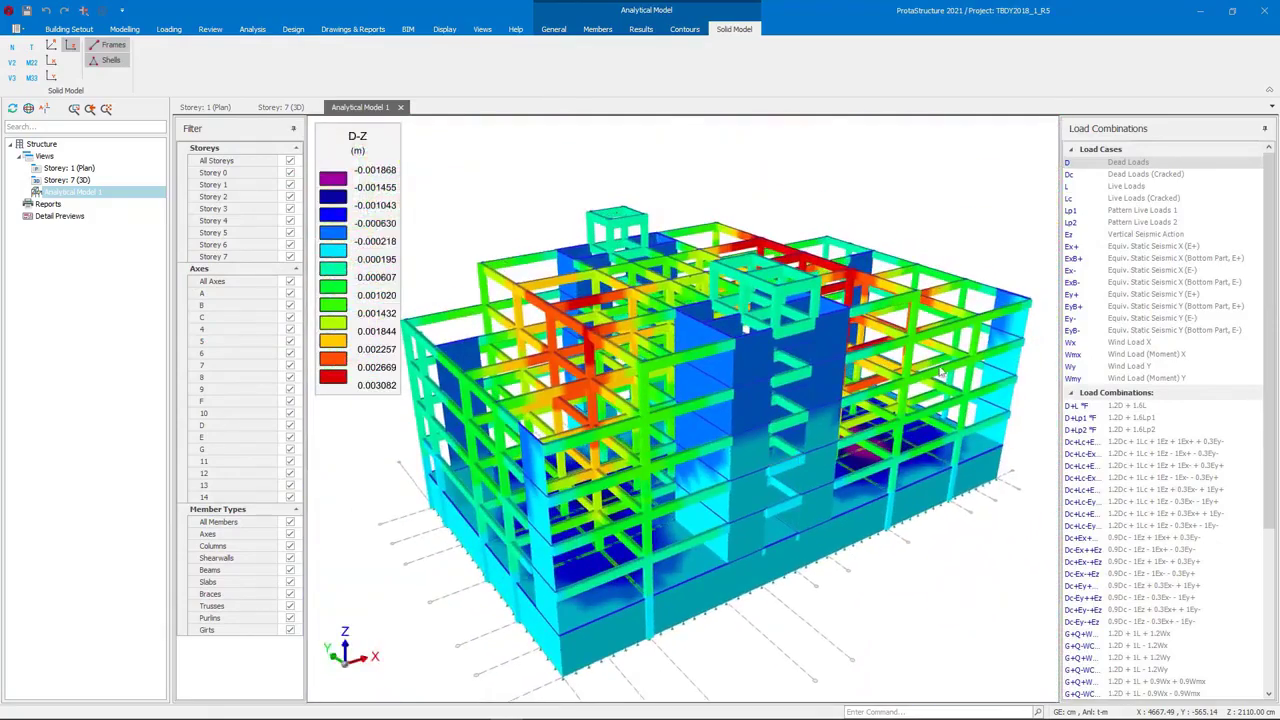
{"action": "left_click", "coordinate": [1077, 247]}
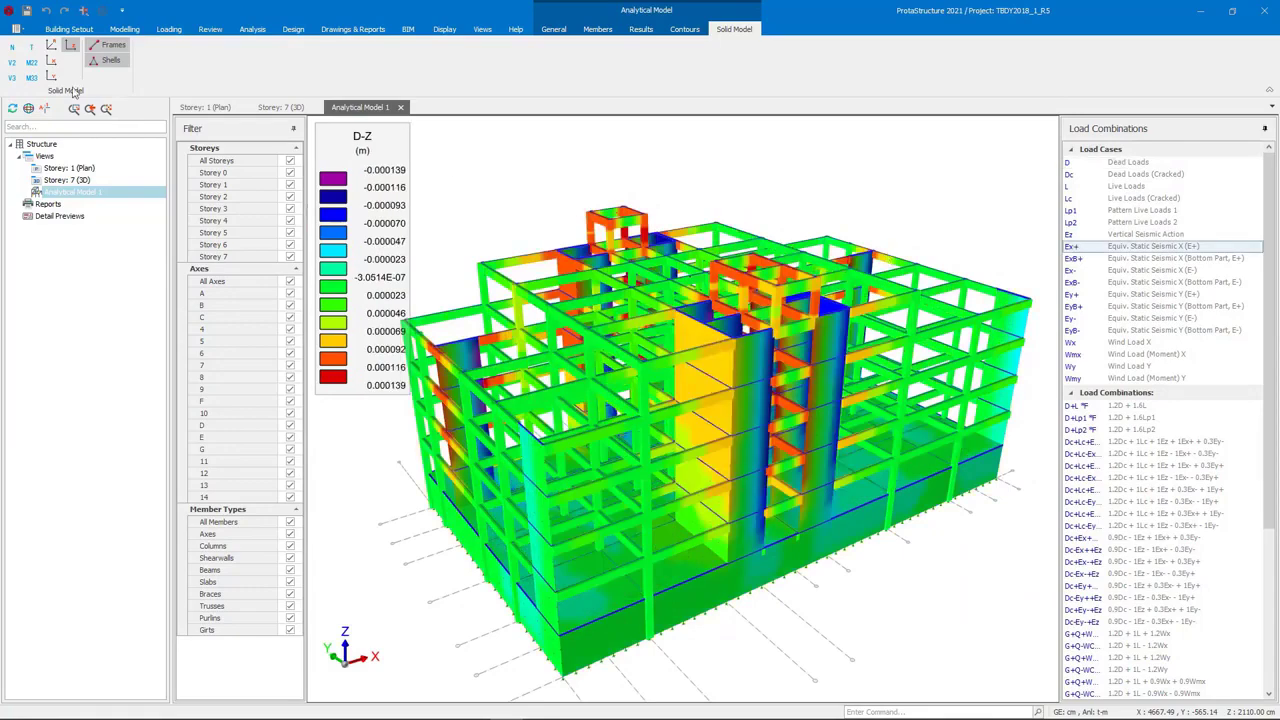
{"action": "left_click", "coordinate": [12, 62]}
{"action": "middle_click_drag", "start_coordinate": [836, 413], "coordinate": [789, 413]}
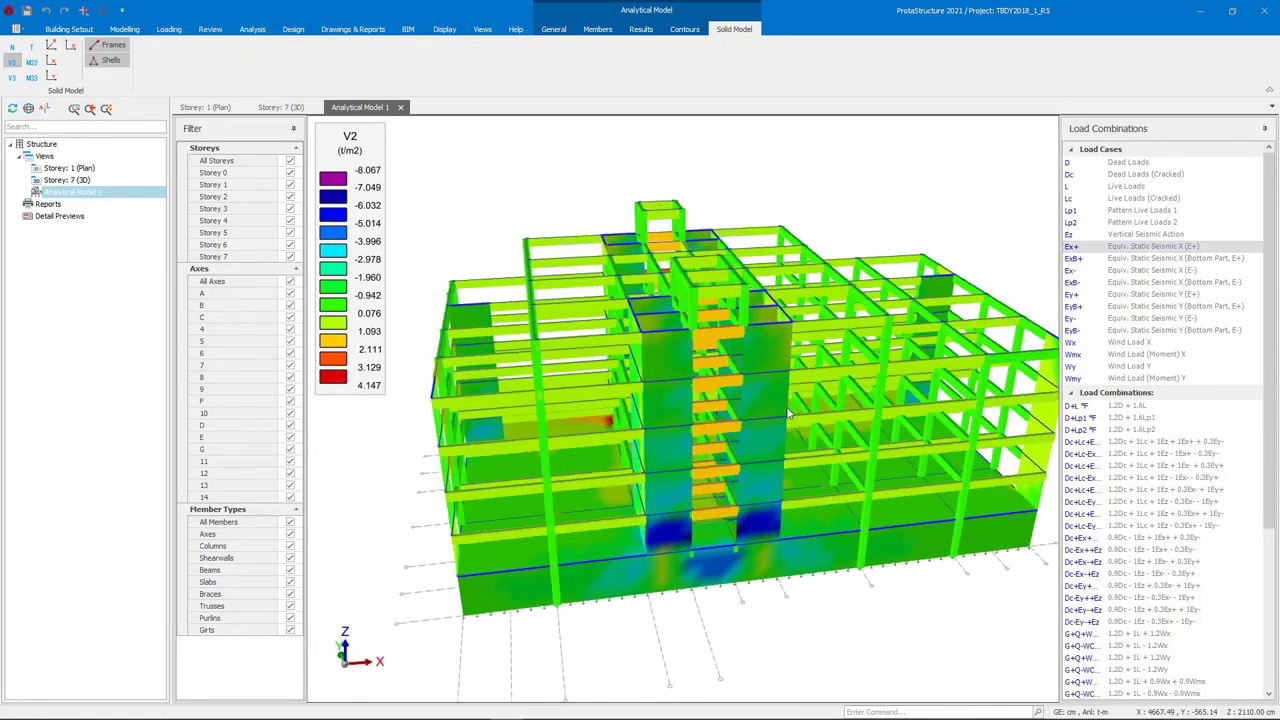
{"action": "mouse_move", "coordinate": [731, 328]}
{"action": "middle_mouse_down"}
{"action": "mouse_move", "coordinate": [785, 338]}
{"action": "mouse_move", "coordinate": [753, 332]}
{"action": "middle_mouse_up"}
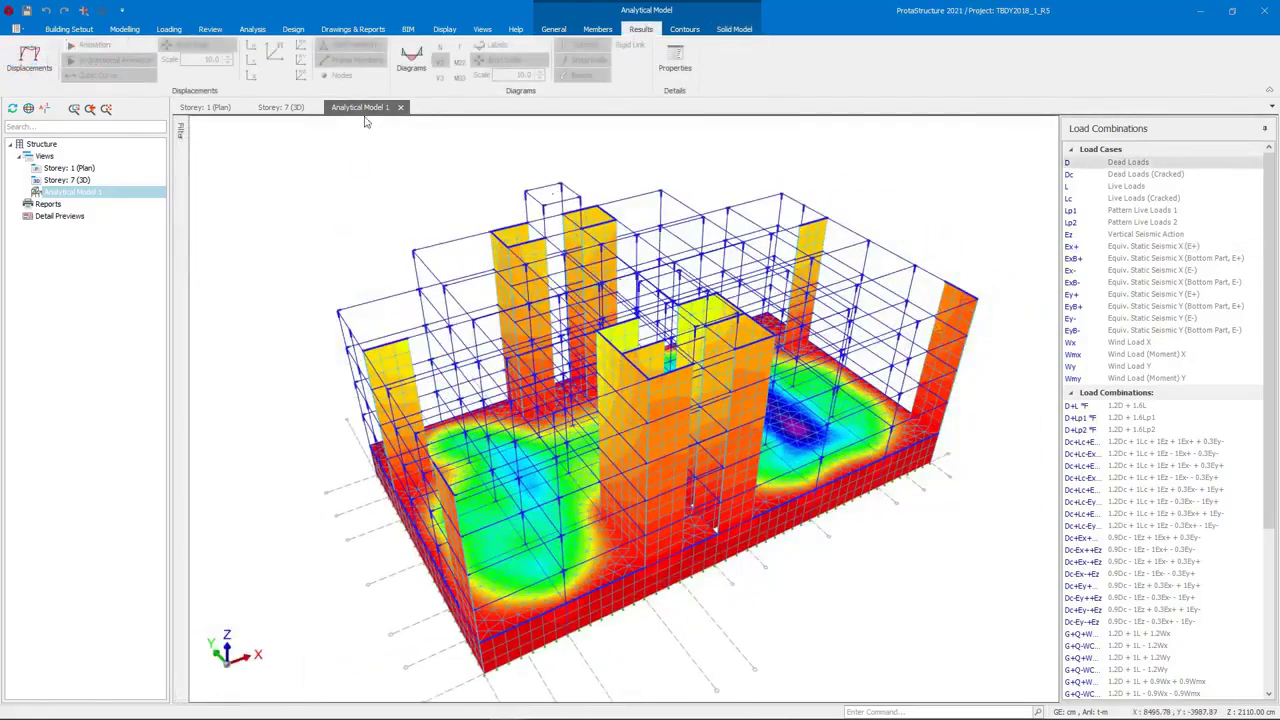
Float the Analytical Model view as a separate window, enlarging and moving it aside
{"action": "left_click_drag", "start_coordinate": [369, 111], "coordinate": [754, 402]}
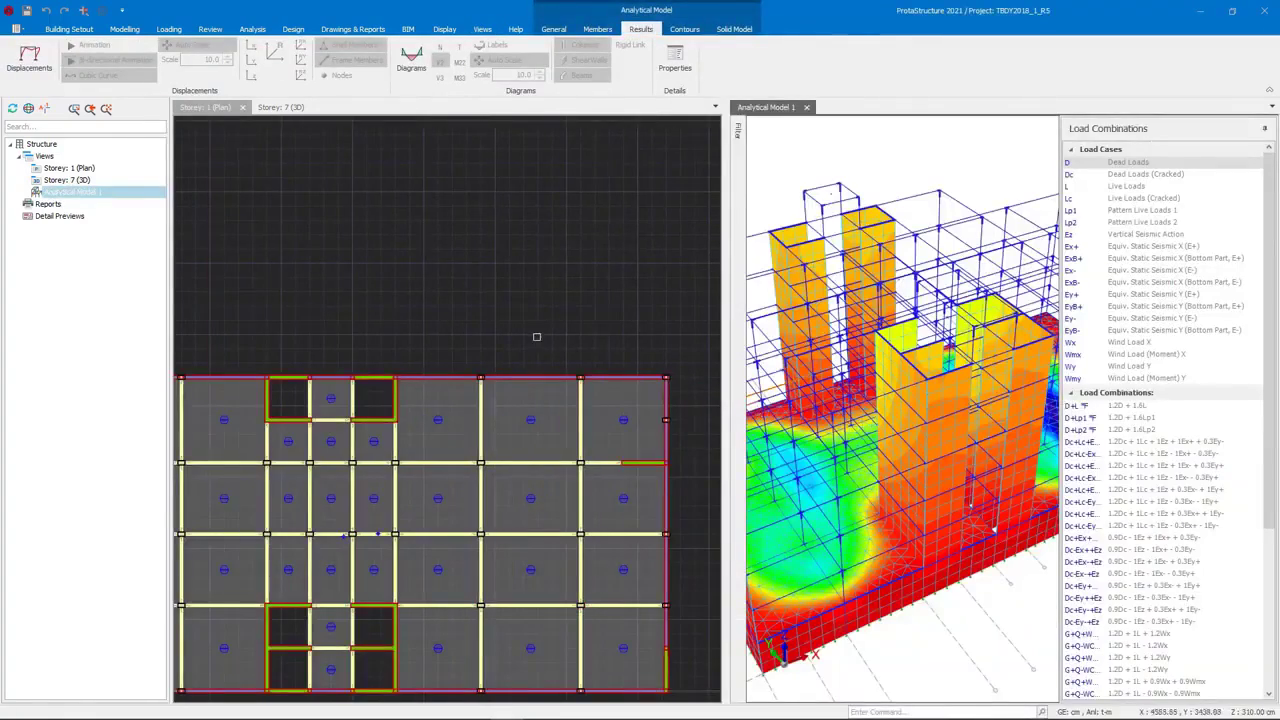
{"action": "left_click", "coordinate": [578, 261]}
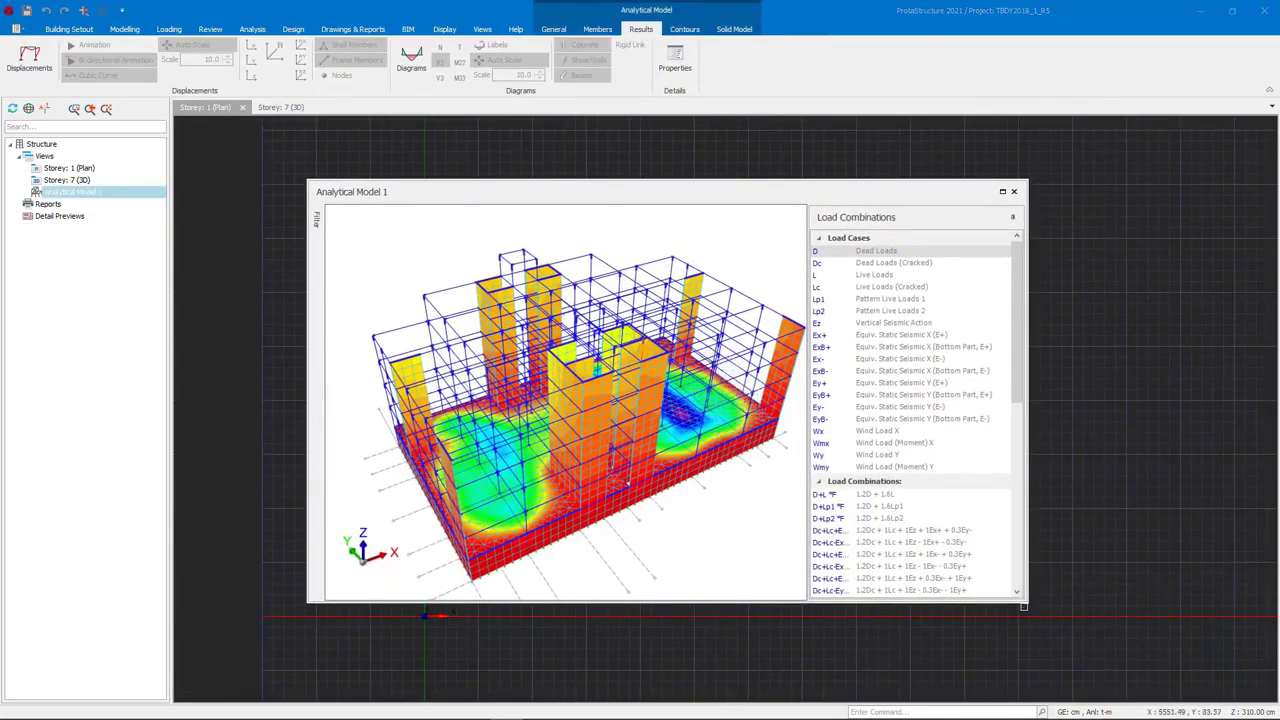
{"action": "left_click_drag", "start_coordinate": [1030, 604], "coordinate": [1032, 610]}
{"action": "left_click_drag", "start_coordinate": [906, 217], "coordinate": [445, 148]}
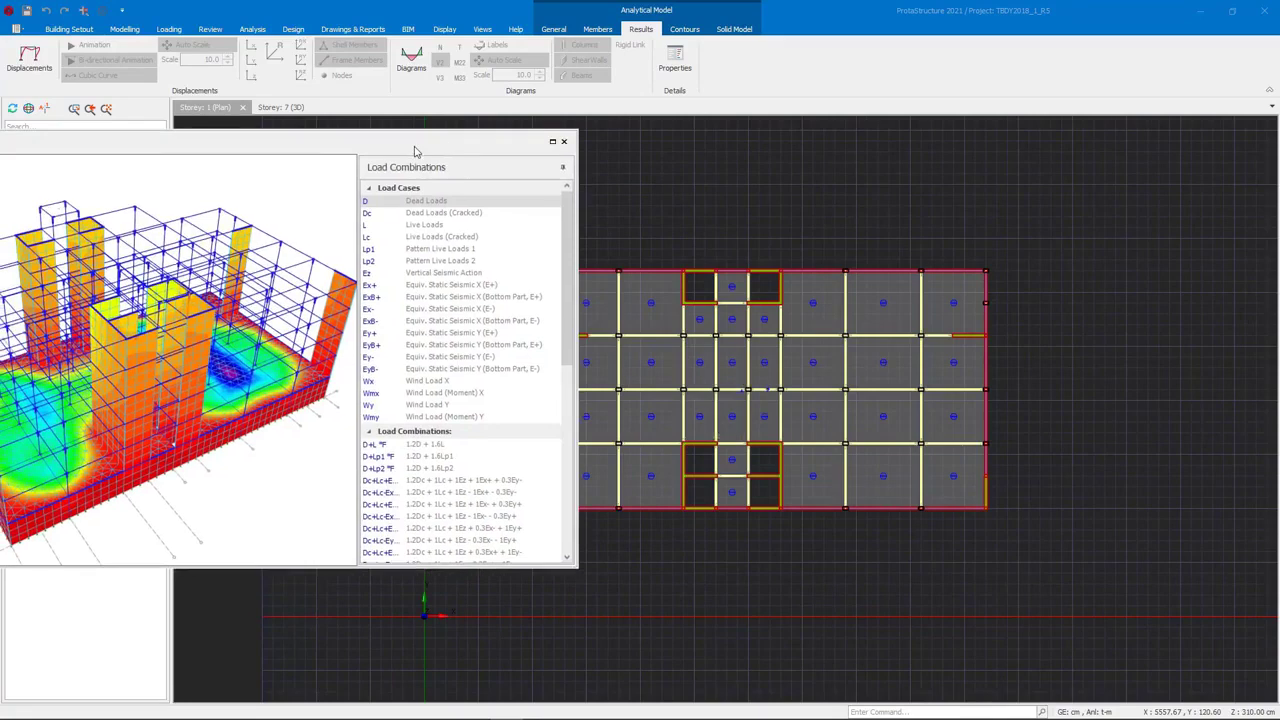
Tile the views with Views > Smart, then reset them to tabs with the analytical model maximized
{"action": "left_click", "coordinate": [482, 29]}
{"action": "left_click", "coordinate": [152, 56]}
{"action": "left_click_drag", "start_coordinate": [188, 142], "coordinate": [402, 364]}
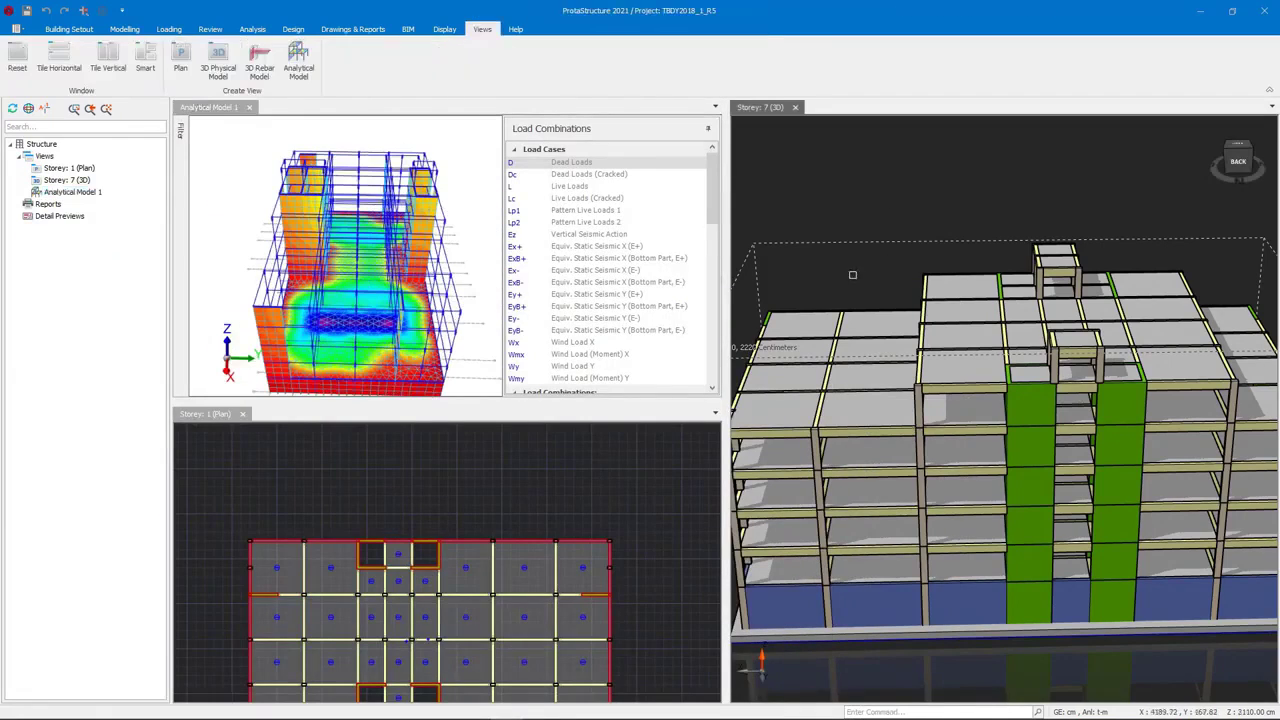
{"action": "scroll", "coordinate": [889, 250], "scroll_direction": "down", "scroll_amount": 3}
{"action": "left_click_drag", "start_coordinate": [889, 250], "coordinate": [920, 560]}
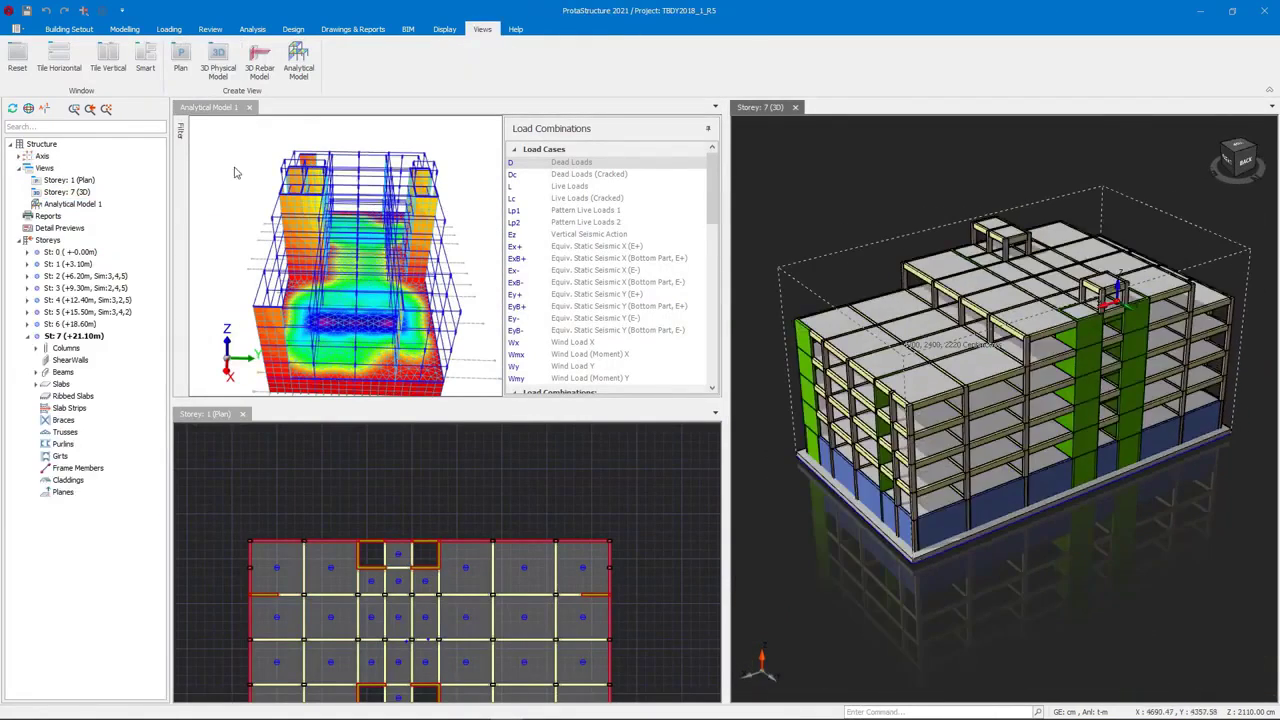
{"action": "left_click", "coordinate": [20, 62]}
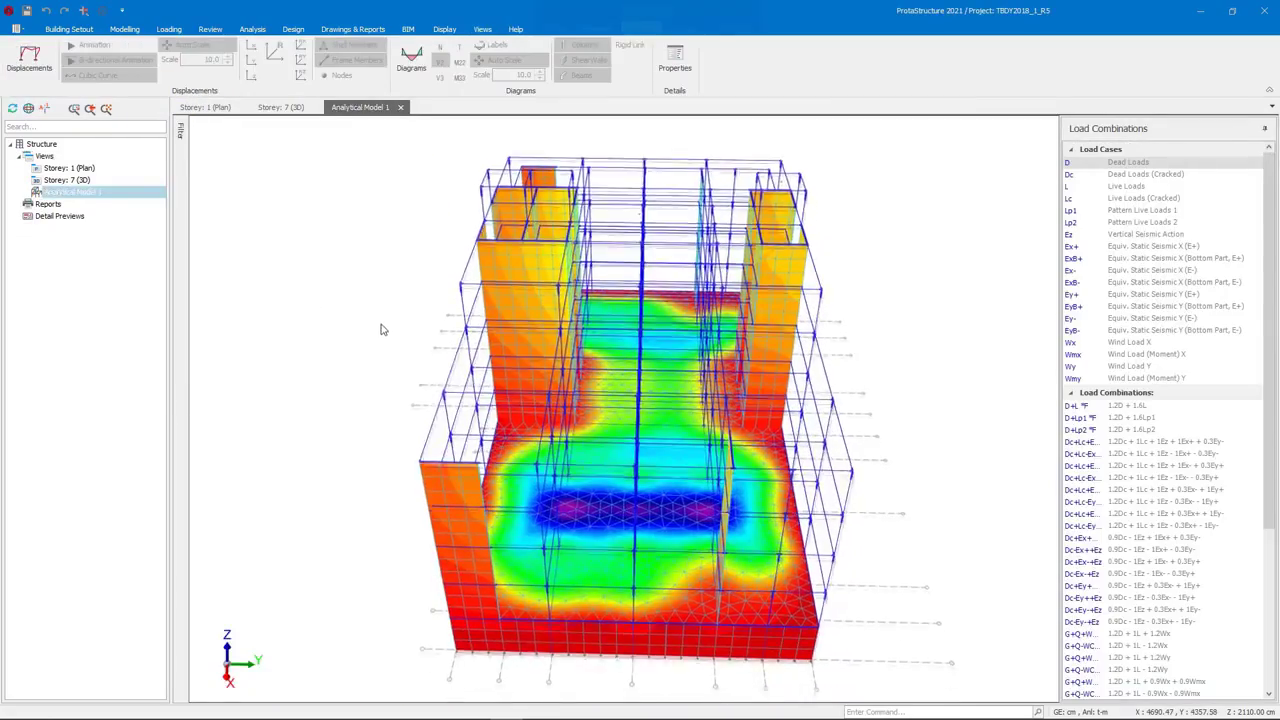
{"action": "left_click_drag", "start_coordinate": [383, 329], "coordinate": [292, 388]}
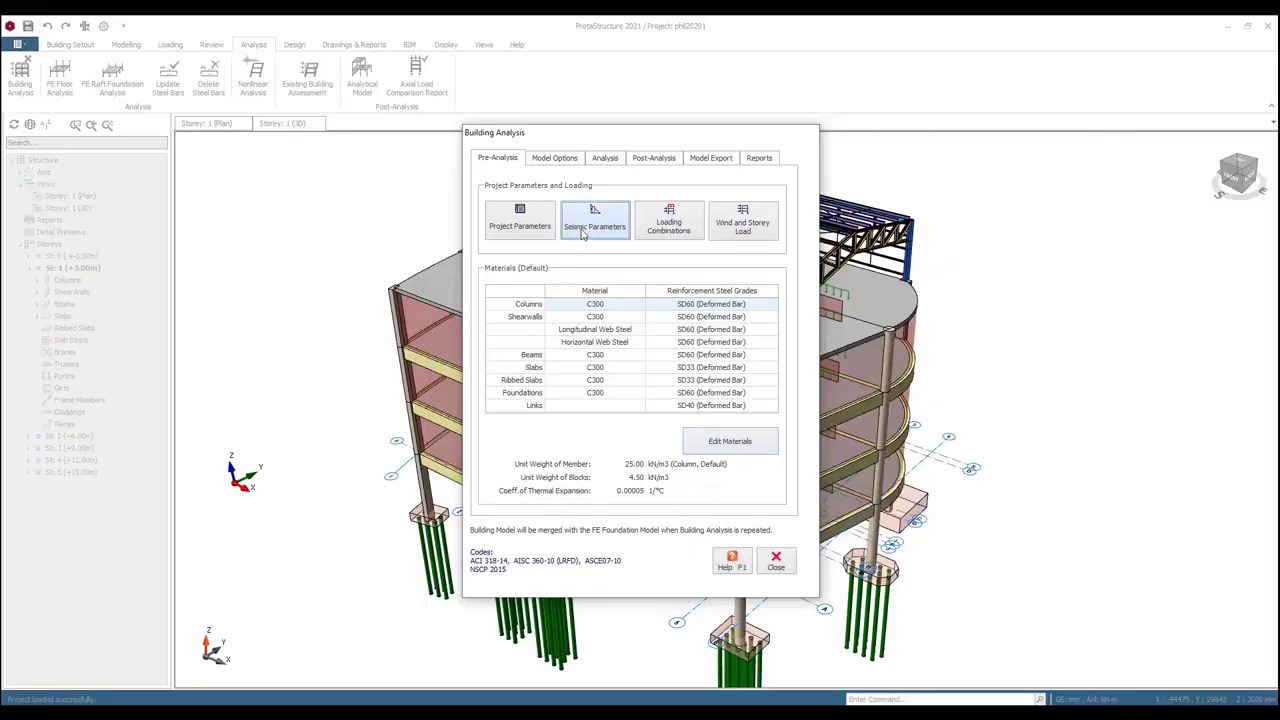
Set seismic zone 2 and keep the D1 Special RC Shearwalls structural system
{"action": "left_click", "coordinate": [563, 226]}
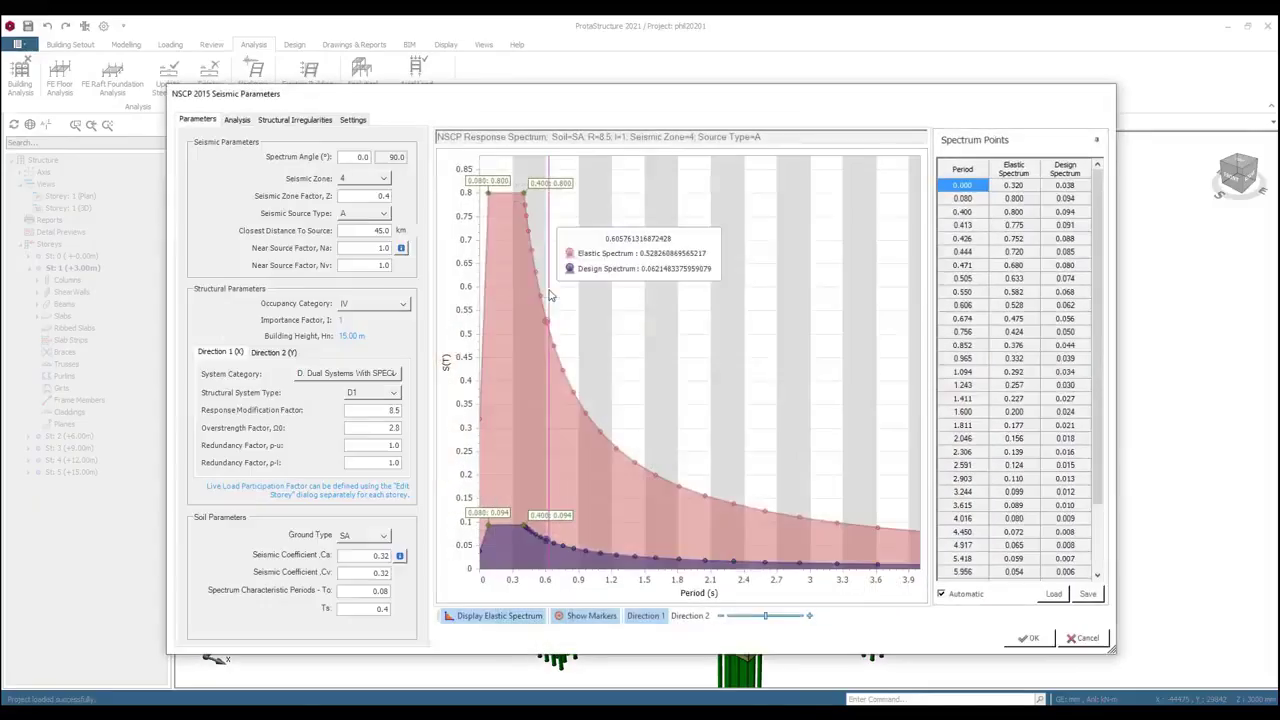
{"action": "left_click", "coordinate": [383, 179]}
{"action": "left_click", "coordinate": [541, 313]}
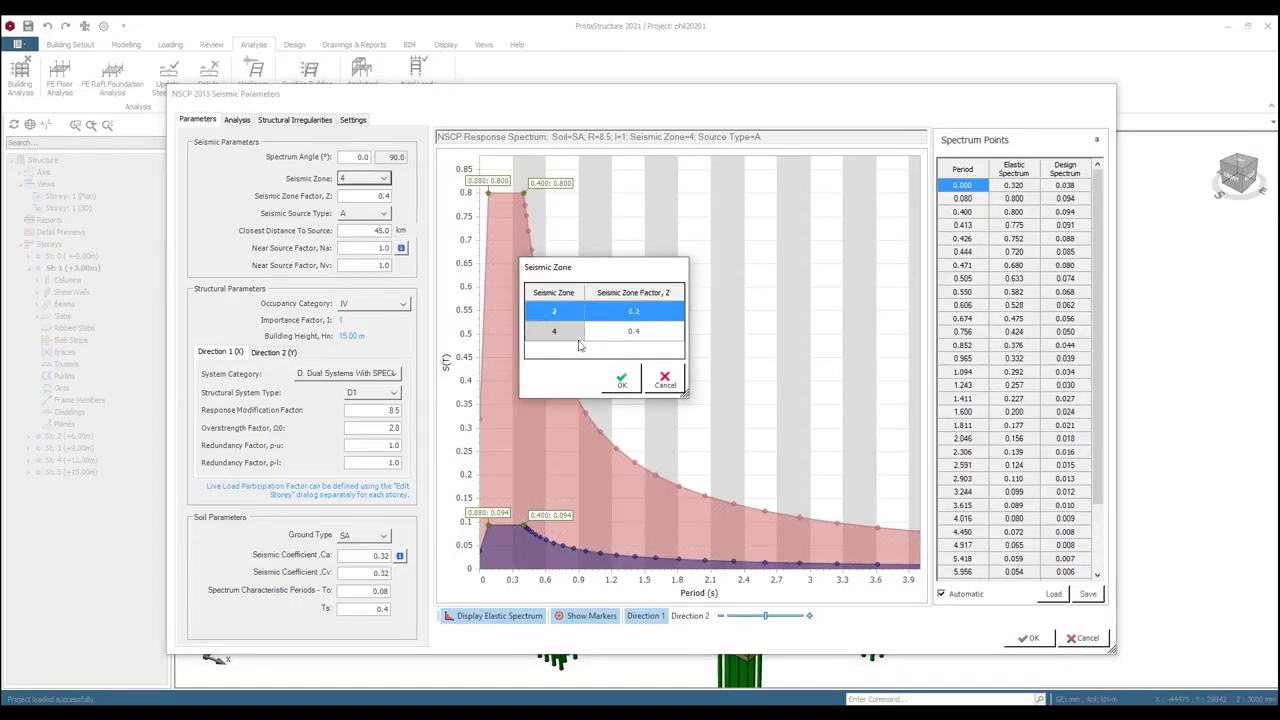
{"action": "left_click", "coordinate": [622, 381]}
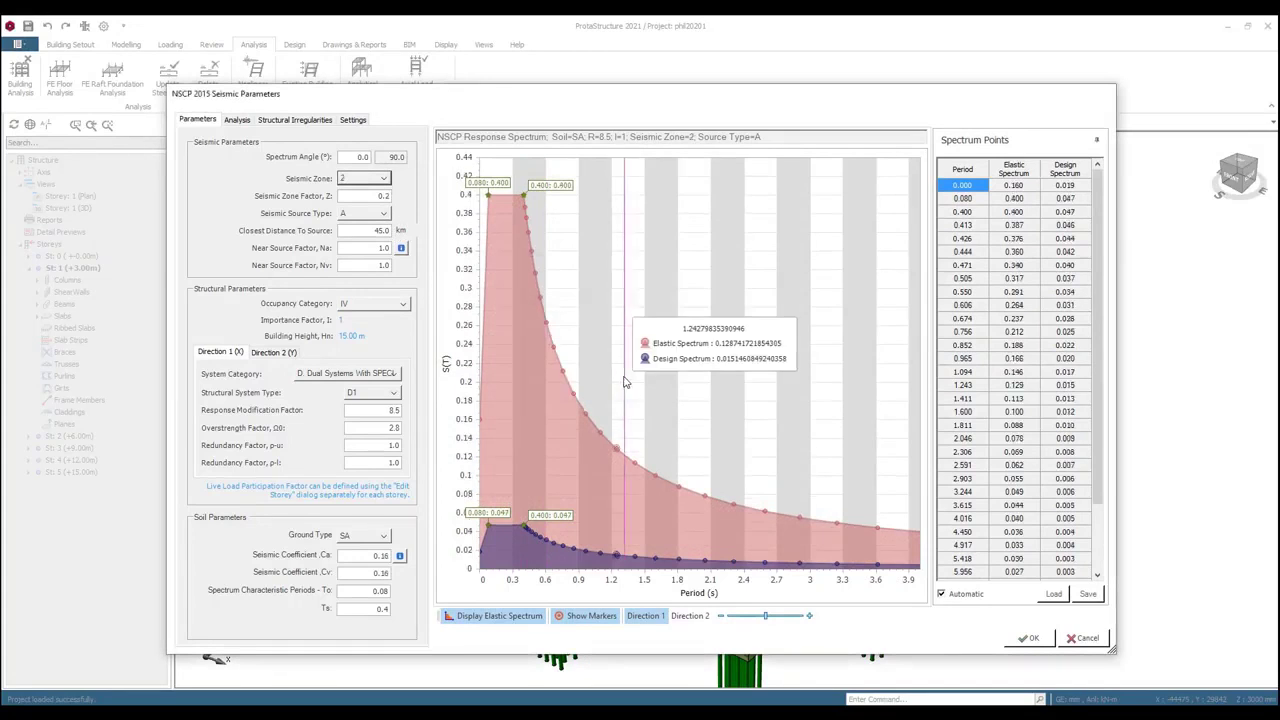
{"action": "left_click", "coordinate": [370, 374]}
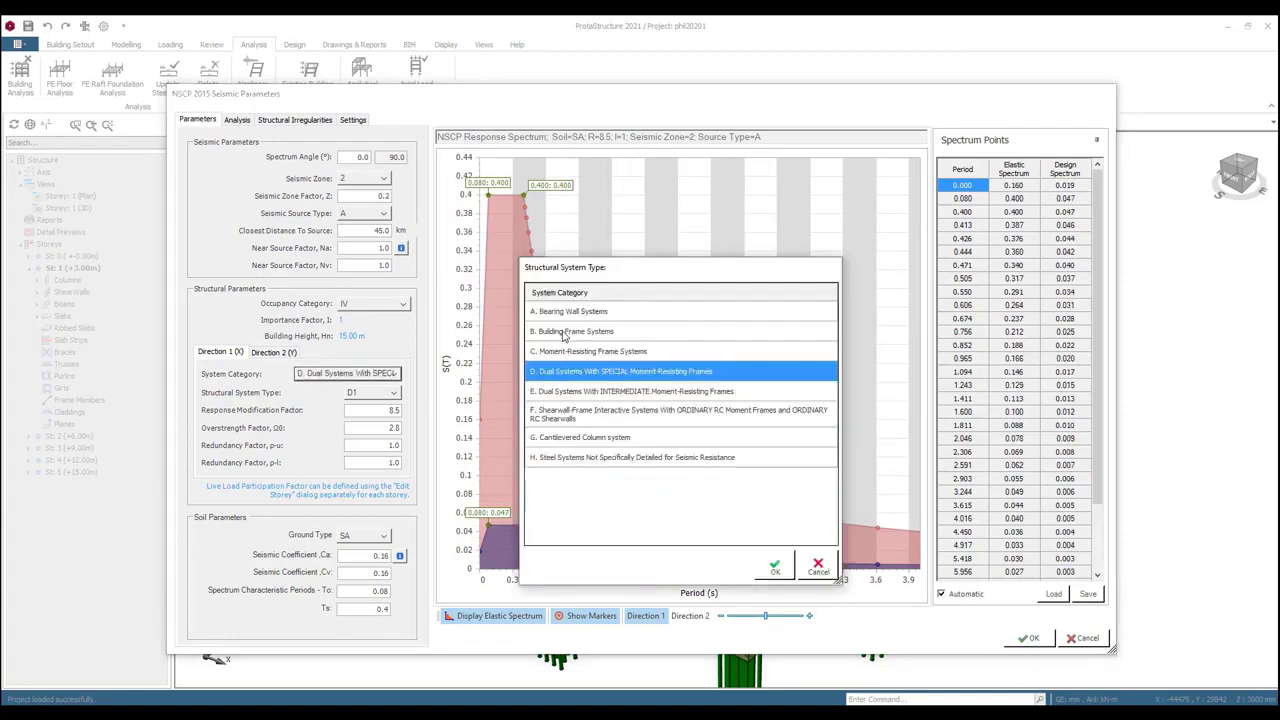
{"action": "left_click", "coordinate": [774, 567]}
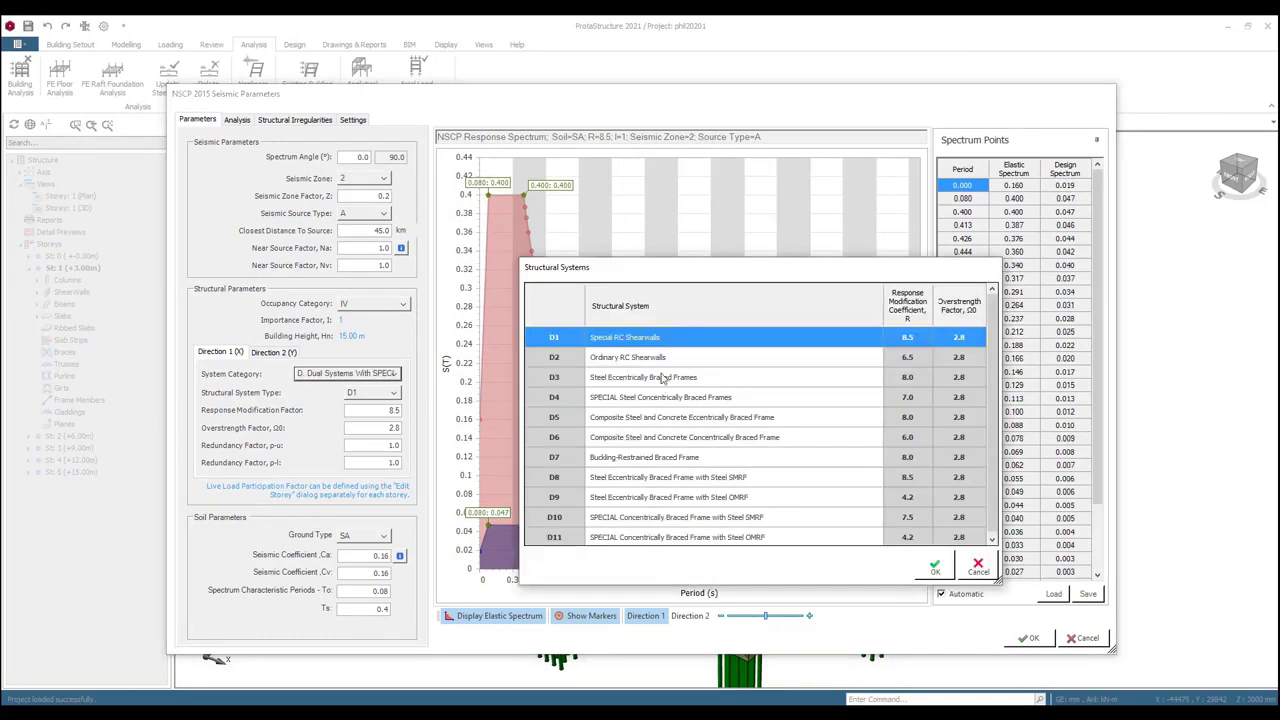
{"action": "left_click", "coordinate": [932, 566]}
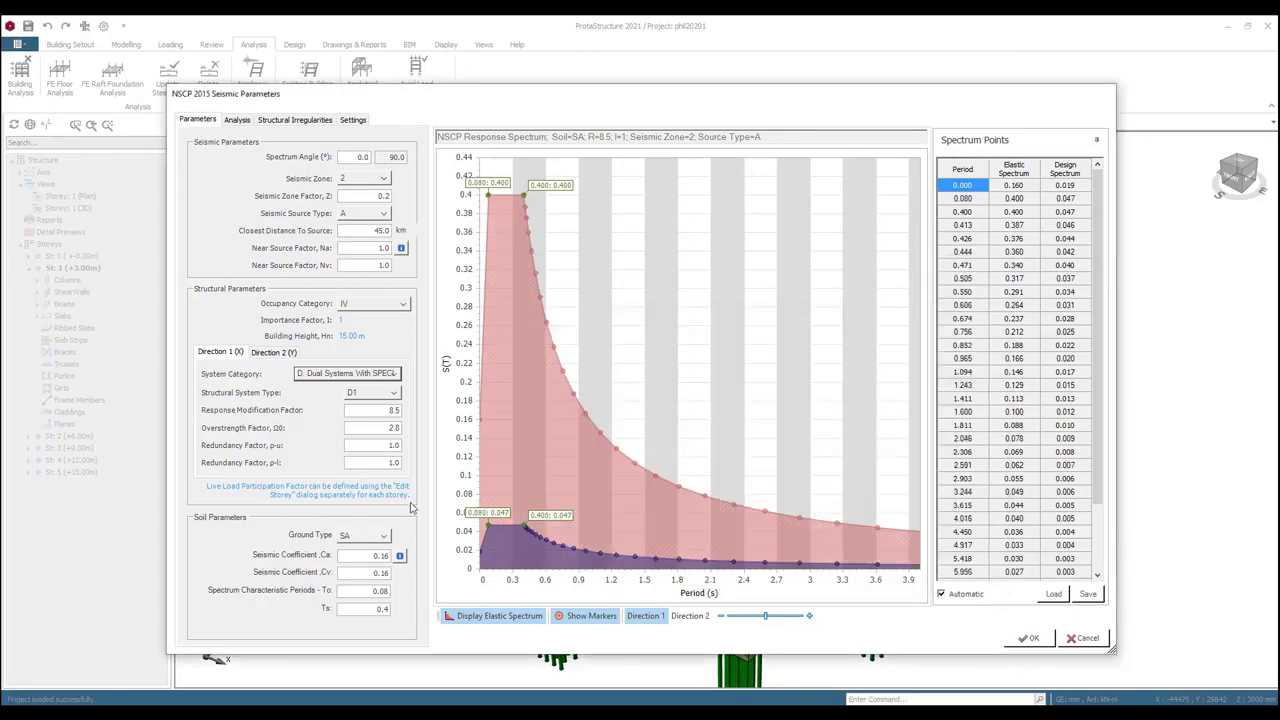
Set soil class SC and review the Irregularities and post-analysis check settings
{"action": "left_click", "coordinate": [370, 541]}
{"action": "left_click", "coordinate": [541, 365]}
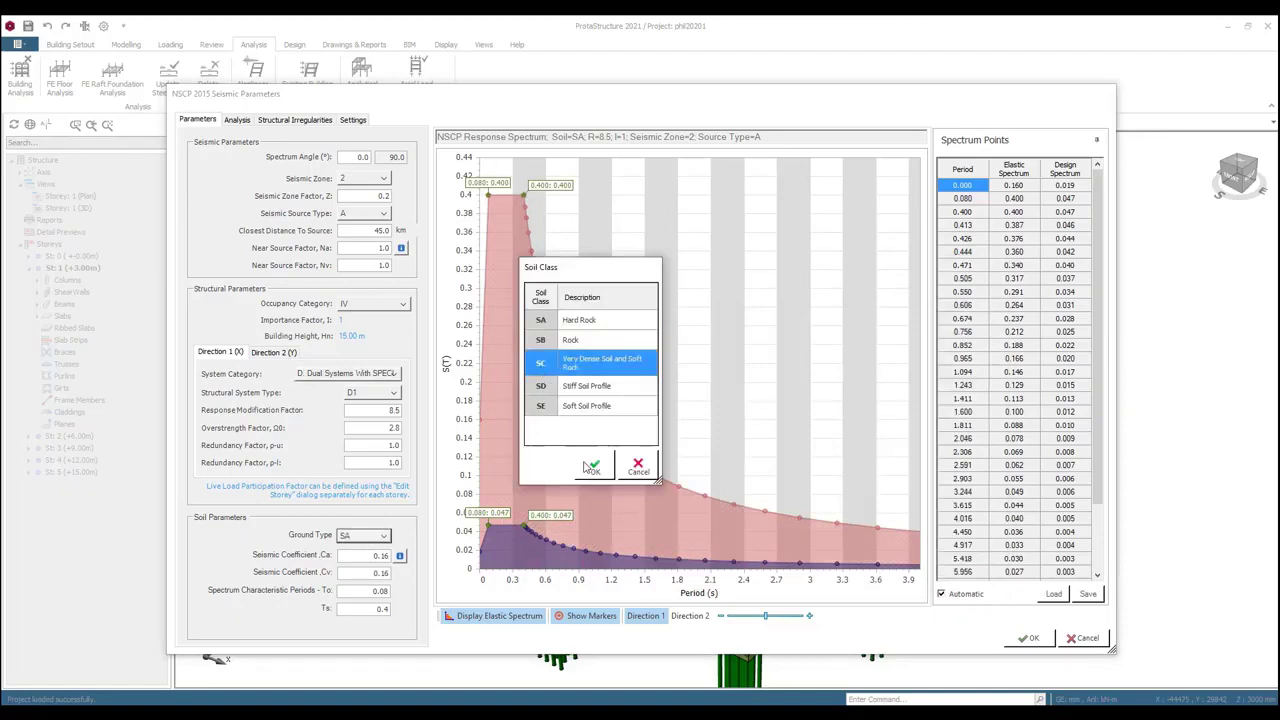
{"action": "left_click", "coordinate": [591, 467]}
{"action": "left_click", "coordinate": [294, 119]}
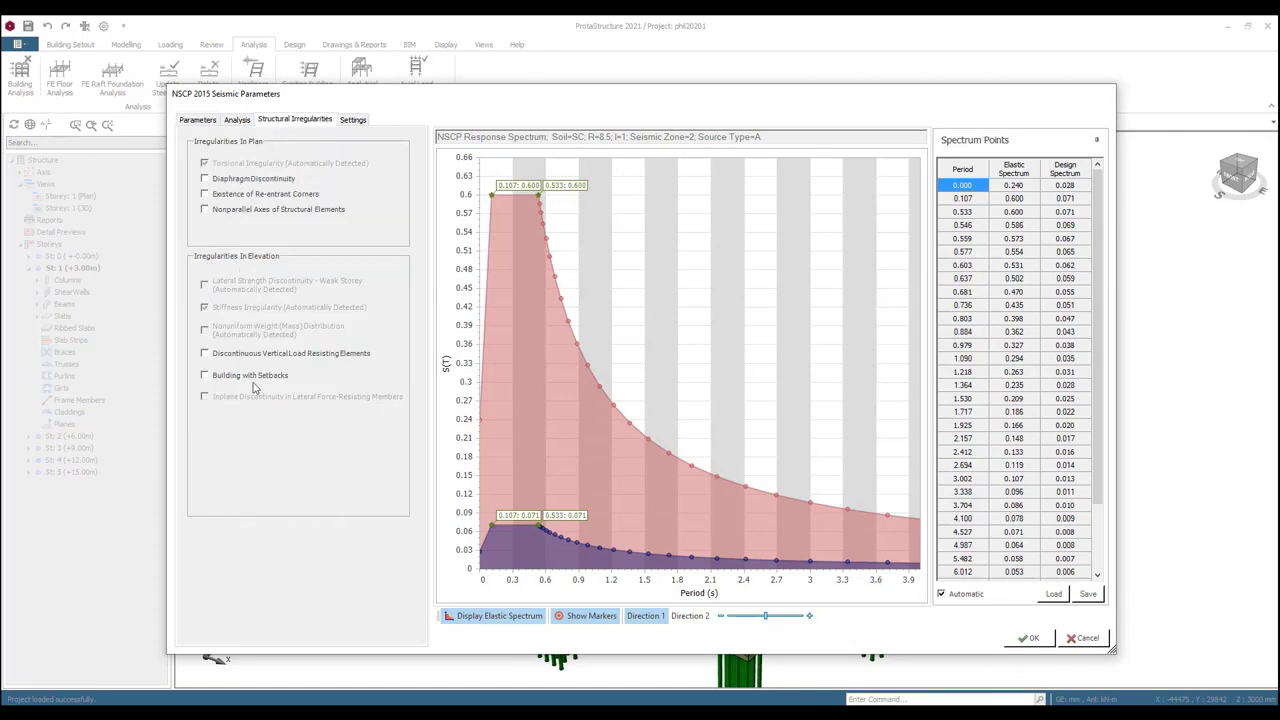
{"action": "left_click", "coordinate": [353, 121]}
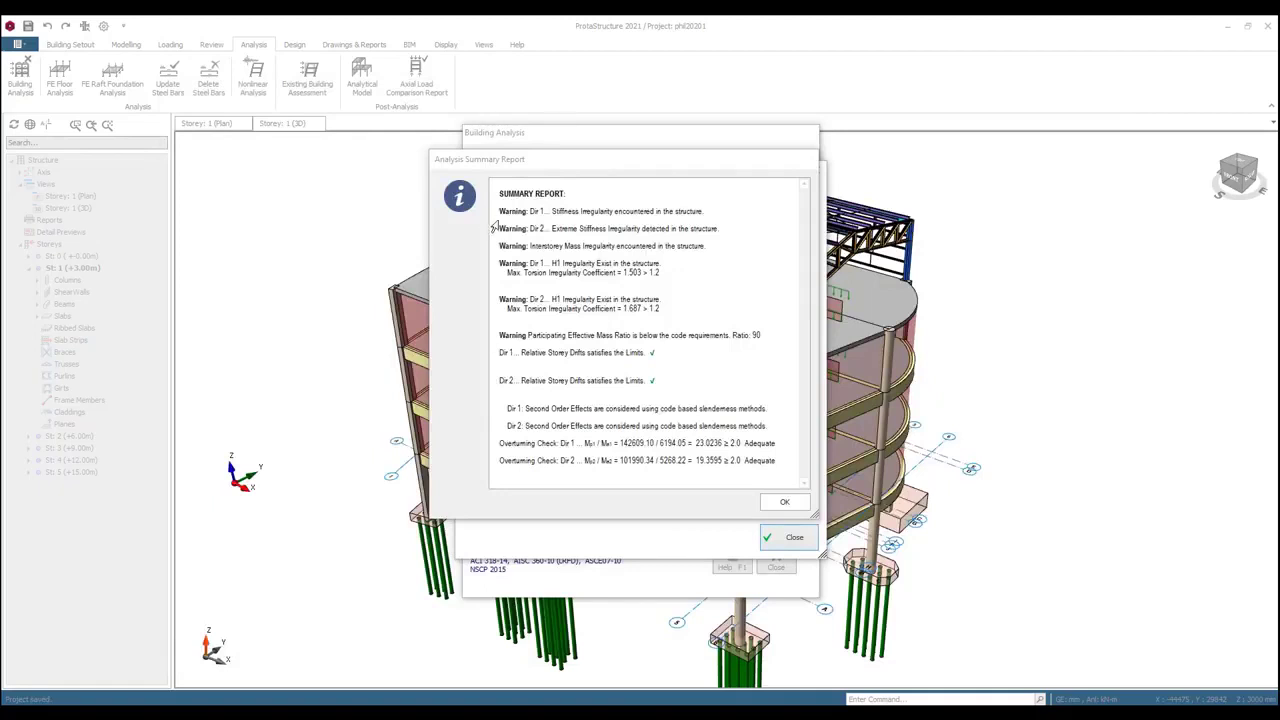
Dismiss the analysis summary report, the analysis log and the Building Analysis dialog
{"action": "left_click", "coordinate": [783, 502]}
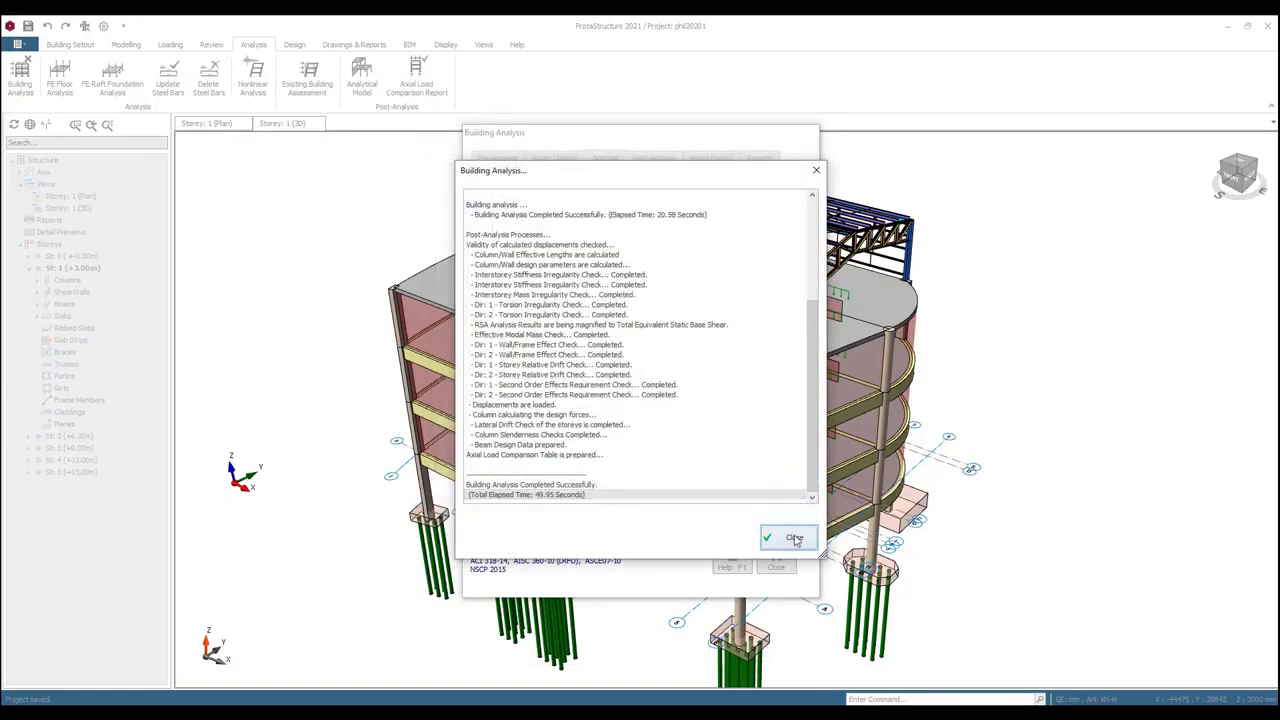
{"action": "left_click", "coordinate": [788, 537]}
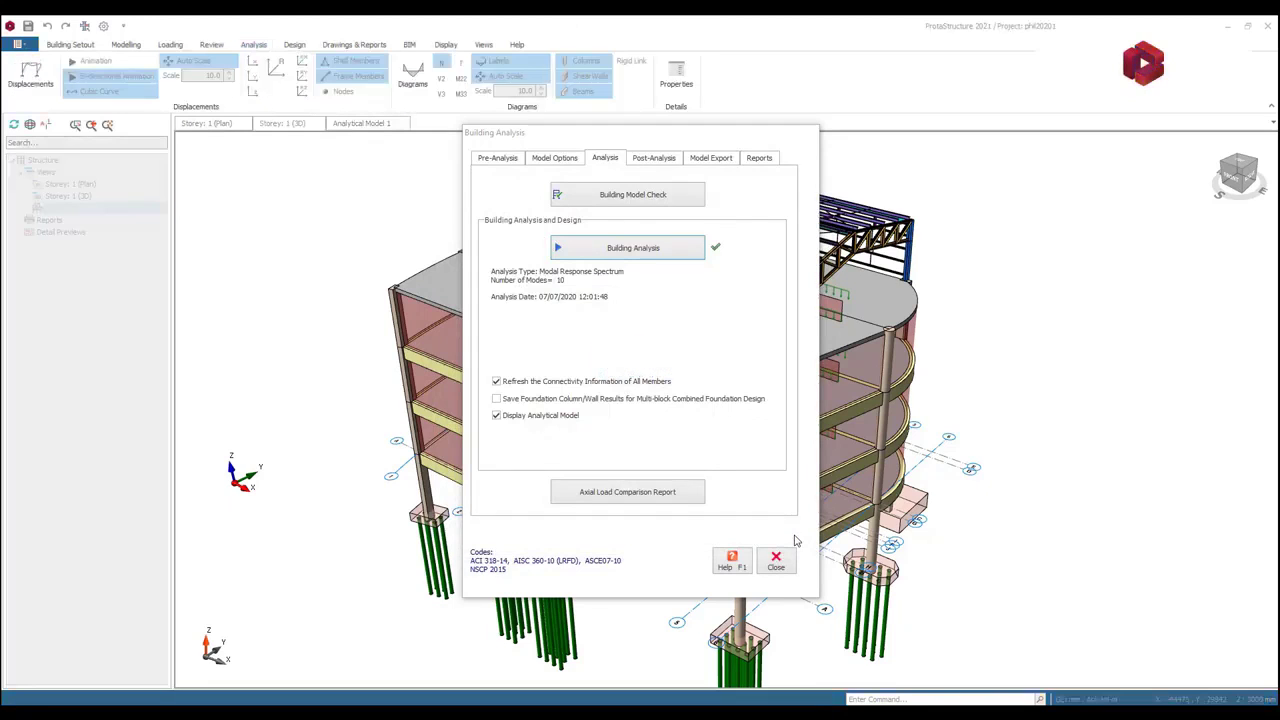
{"action": "left_click", "coordinate": [783, 562]}
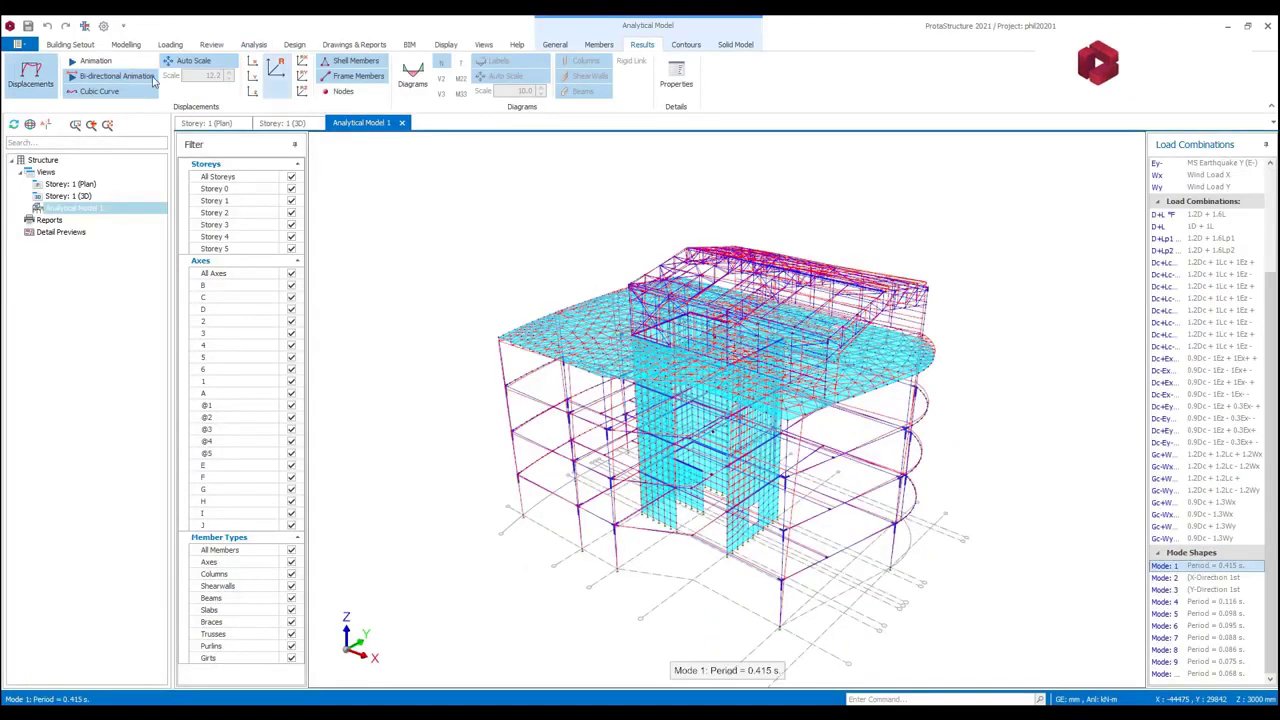
Animate the mode shape and orbit the model to a lower, frontal angle
{"action": "left_click", "coordinate": [90, 64]}
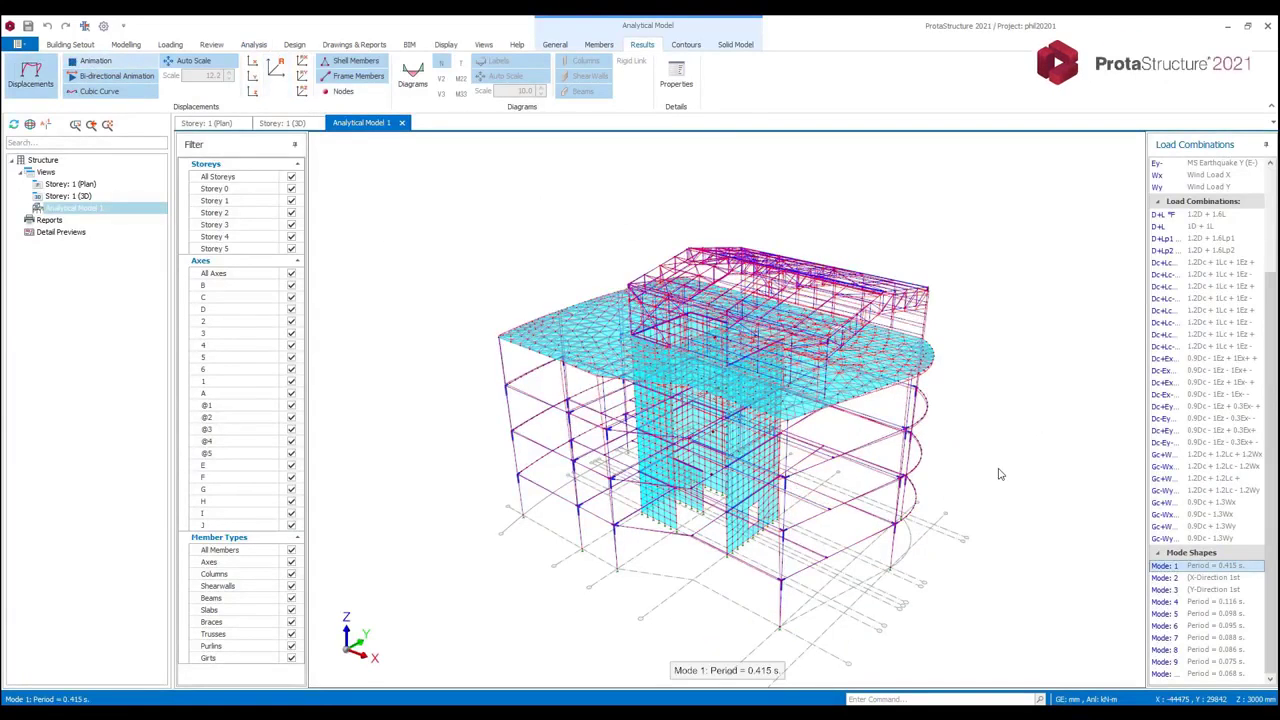
{"action": "middle_click_drag", "start_coordinate": [947, 474], "coordinate": [923, 441]}
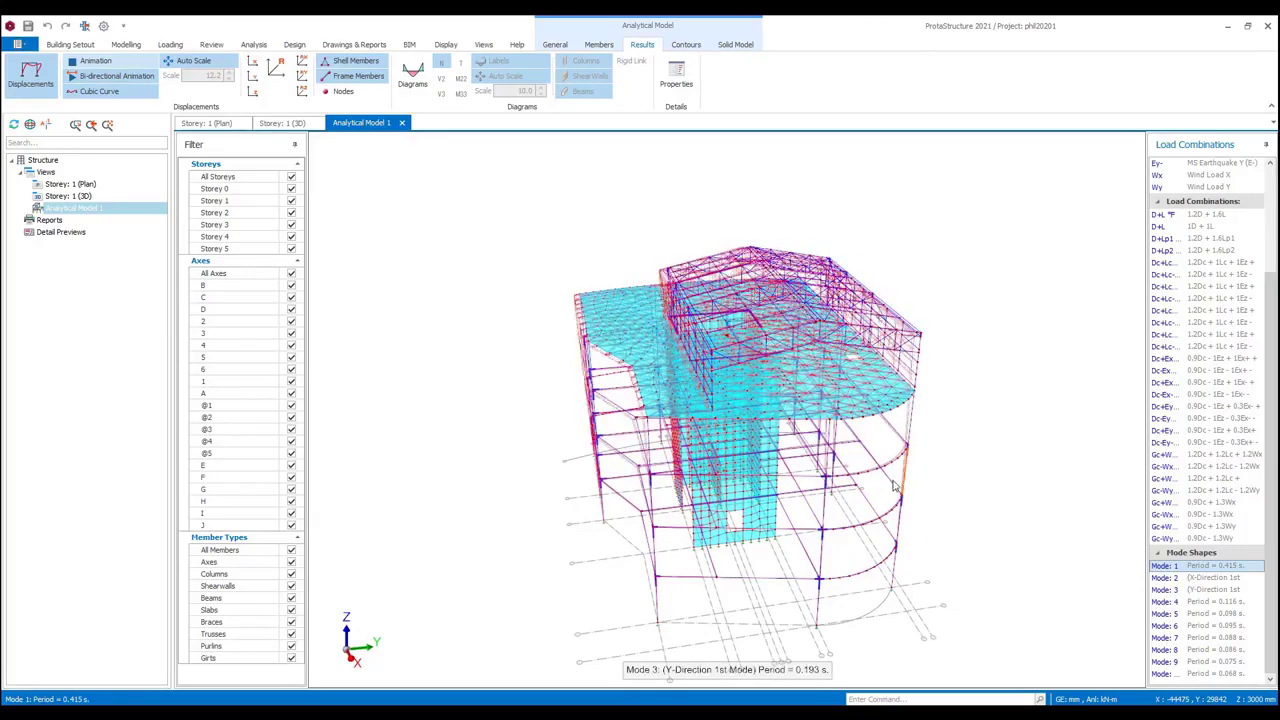
{"action": "middle_click_drag", "start_coordinate": [914, 484], "coordinate": [882, 423]}
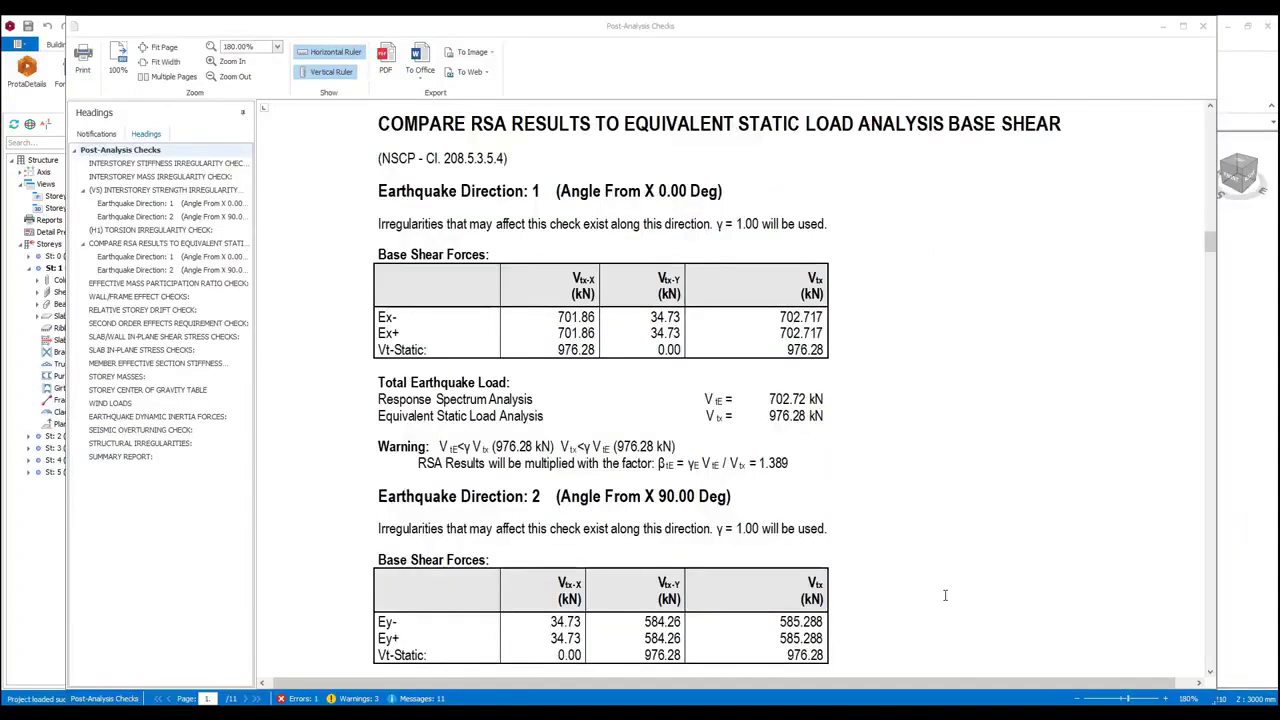
Scroll the Post-Analysis Checks report down to the RSA-versus-static base shear tables
{"action": "scroll", "coordinate": [945, 595], "scroll_direction": "down", "scroll_amount": 2}
{"action": "scroll", "coordinate": [945, 595], "scroll_direction": "down", "scroll_amount": 1}
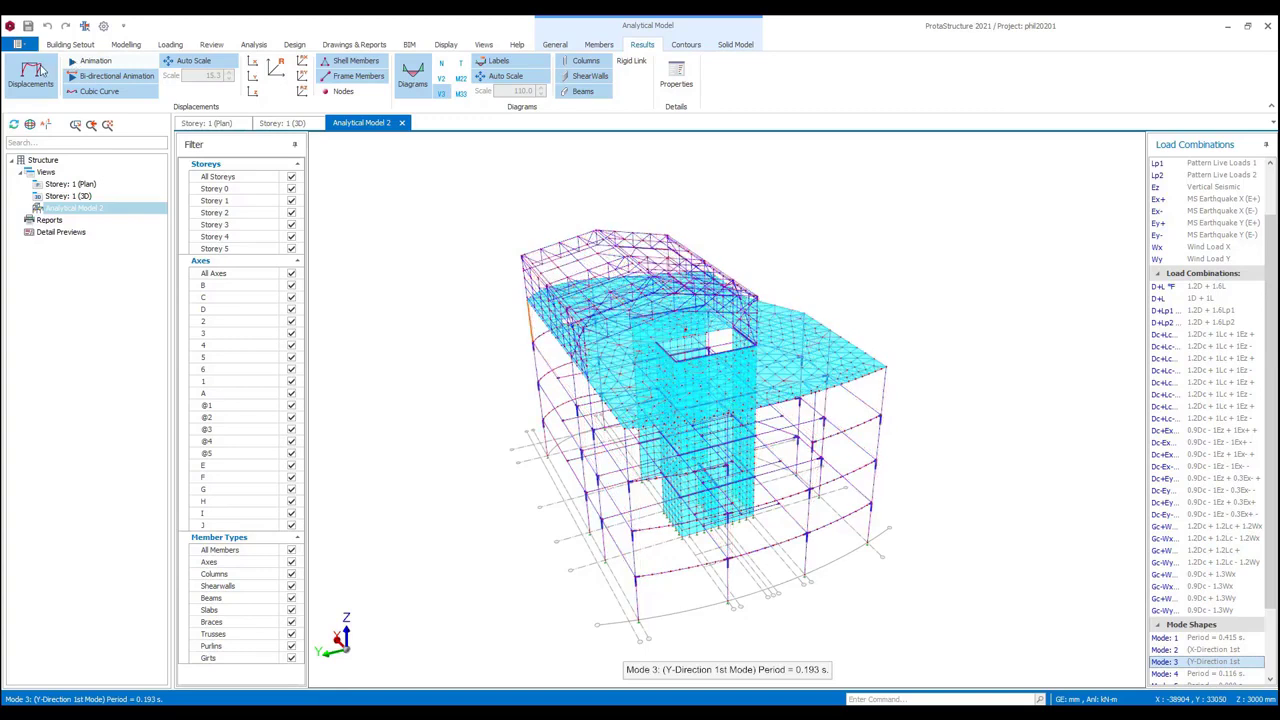
Hide displacements and show member diagrams for the Ey+ seismic load case, zoomed in
{"action": "left_click", "coordinate": [42, 68]}
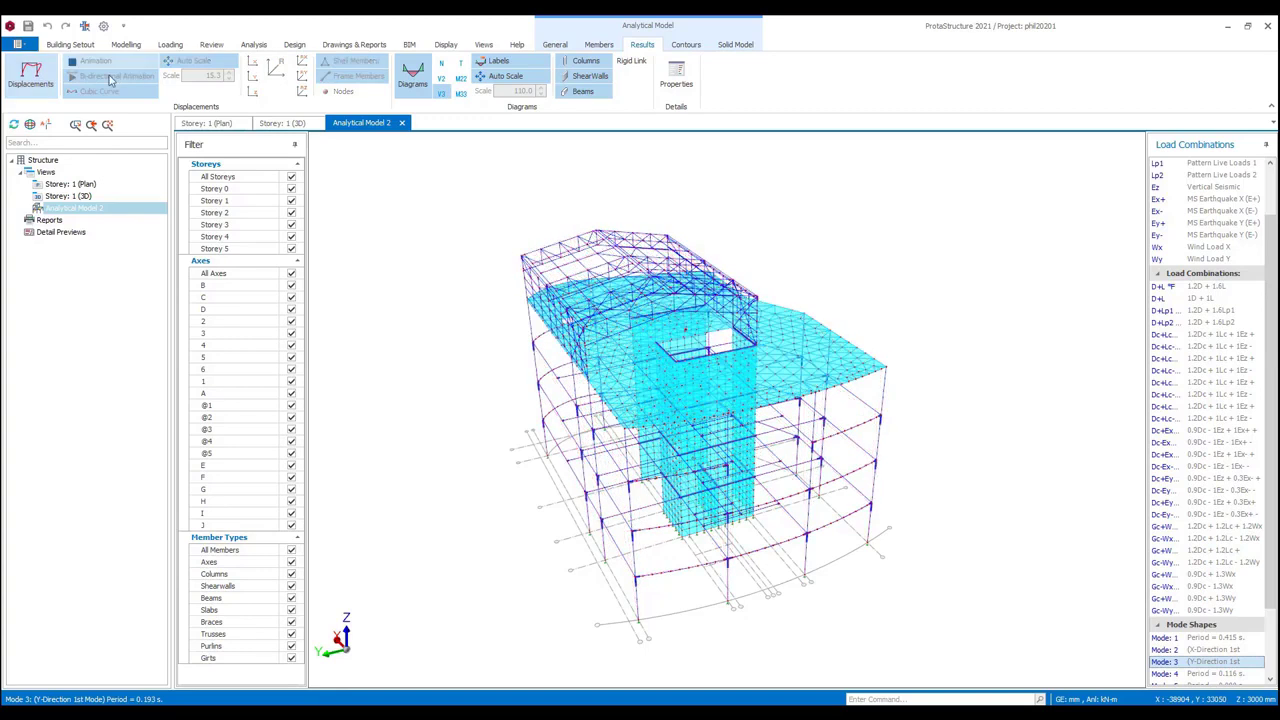
{"action": "left_click", "coordinate": [1161, 224]}
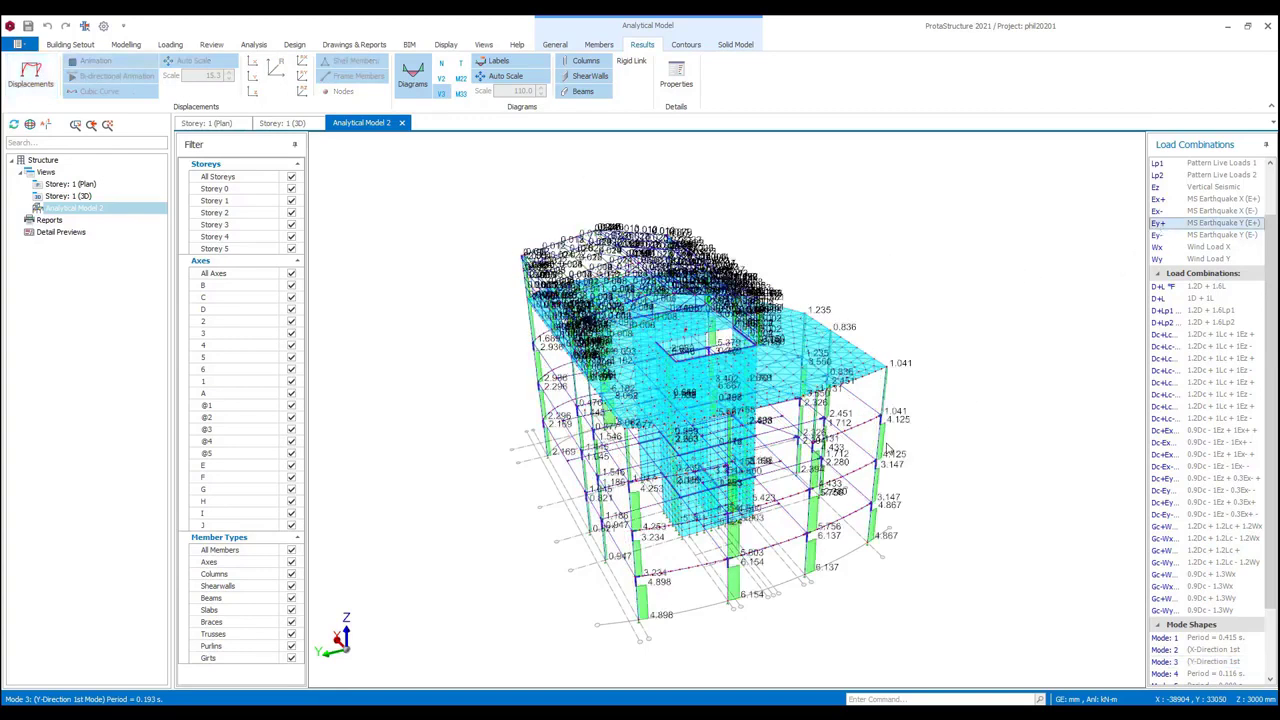
{"action": "scroll", "coordinate": [843, 446], "scroll_direction": "up", "scroll_amount": 6}
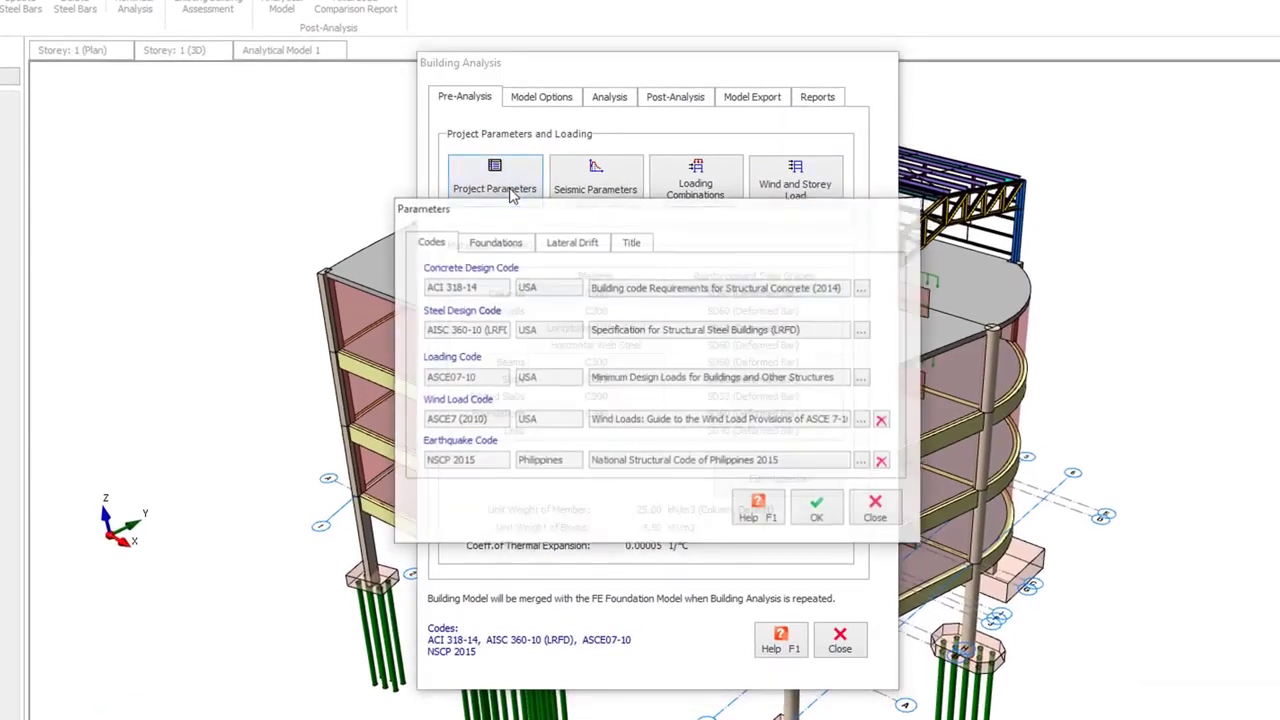
Choose NSCP Wind Code (2015) as the wind load code
{"action": "left_click", "coordinate": [862, 421]}
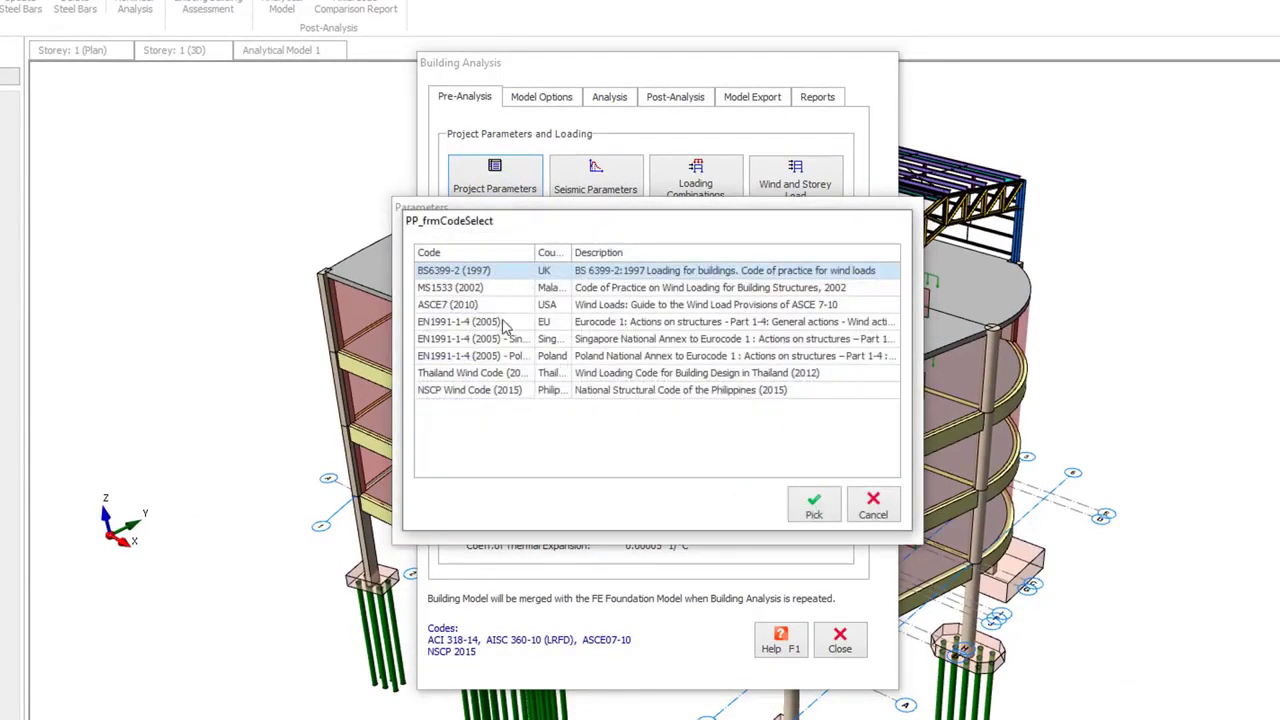
{"action": "left_click", "coordinate": [505, 390]}
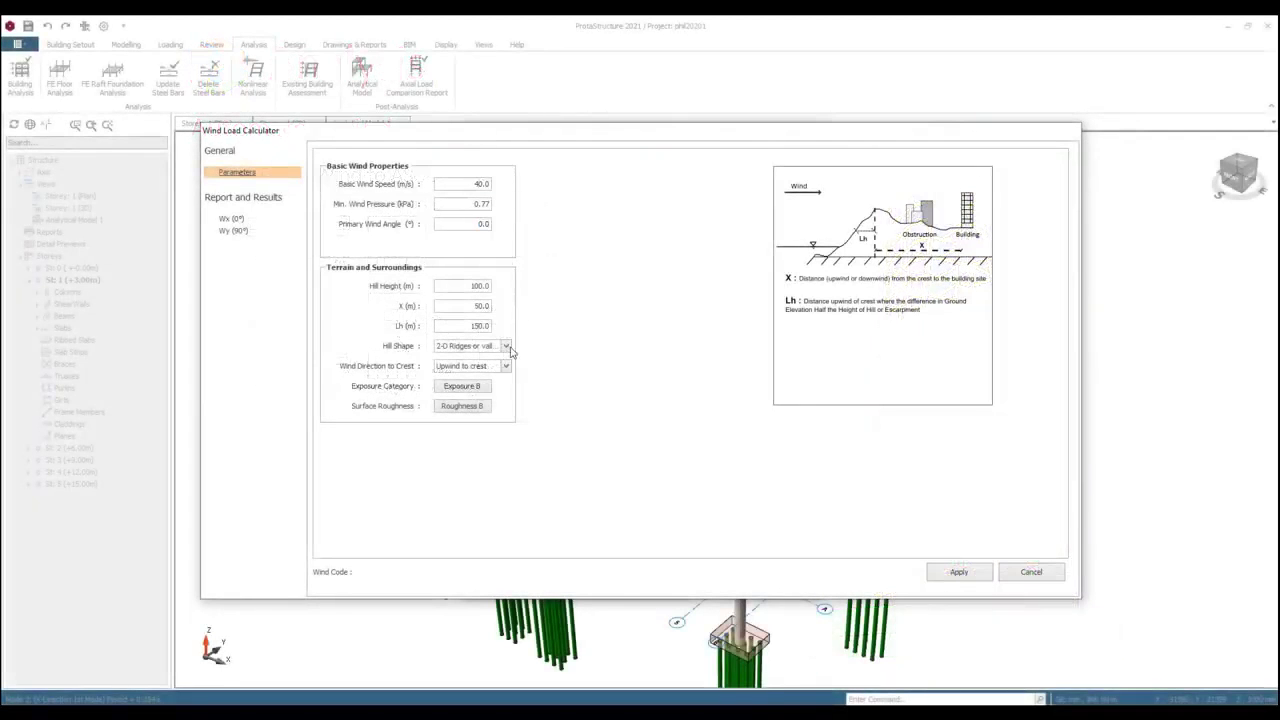
Set wind Exposure D and Roughness C, then show the Wx (0°) wind load results
{"action": "left_click", "coordinate": [468, 386]}
{"action": "left_click", "coordinate": [544, 444]}
{"action": "left_click", "coordinate": [545, 464]}
{"action": "left_click", "coordinate": [650, 518]}
{"action": "left_click", "coordinate": [460, 408]}
{"action": "left_click", "coordinate": [534, 433]}
{"action": "left_click", "coordinate": [649, 510]}
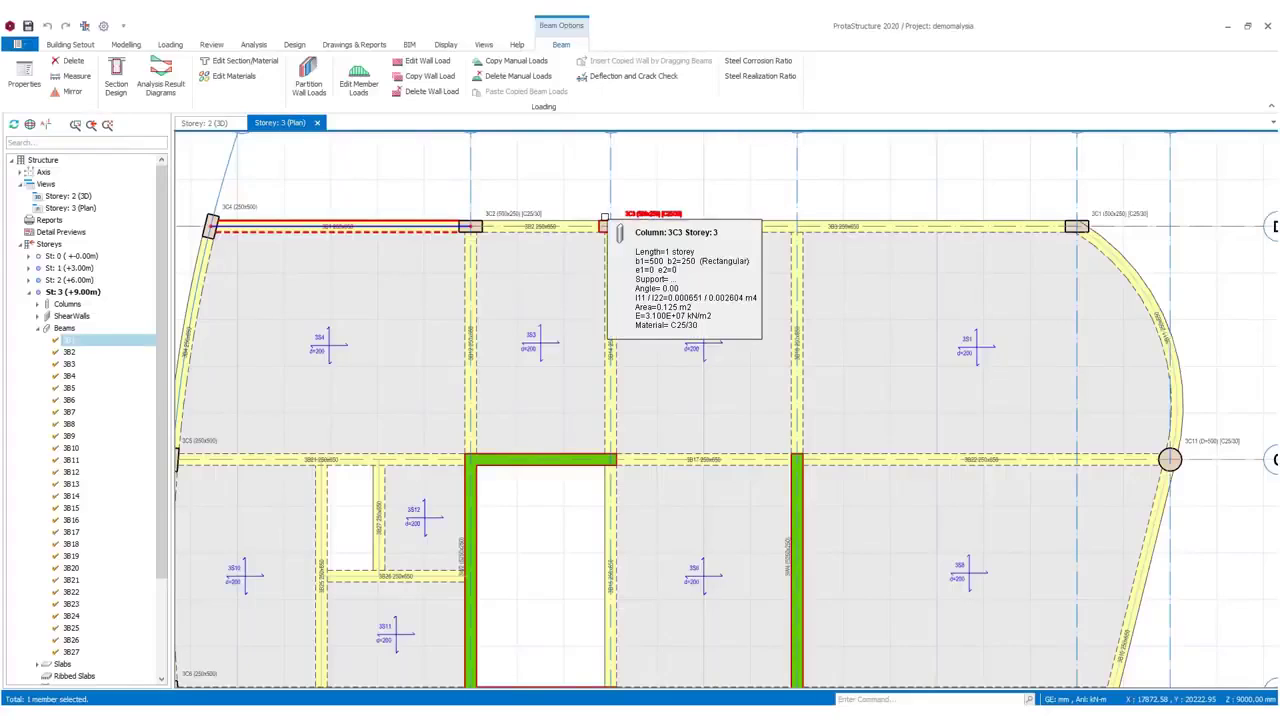
Run the interactive reinforcement design for column 3C3, giving 6R20 bars
{"action": "right_click", "coordinate": [603, 218]}
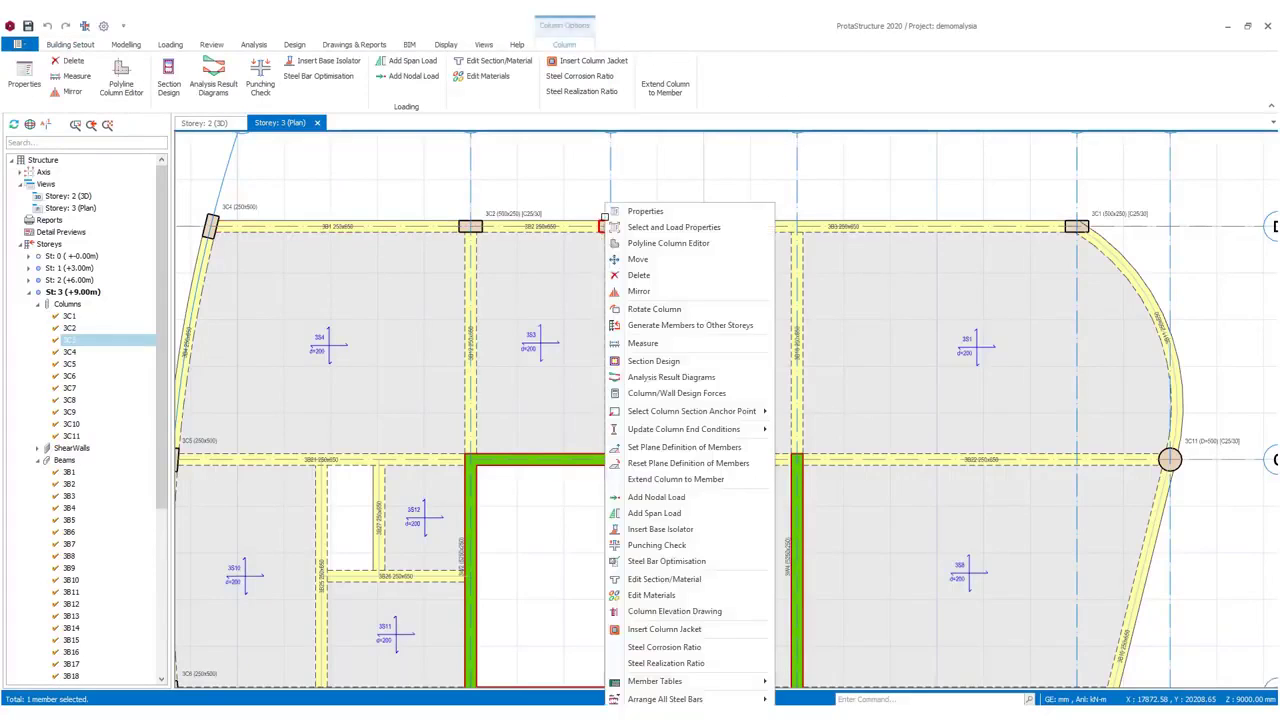
{"action": "left_click", "coordinate": [652, 361]}
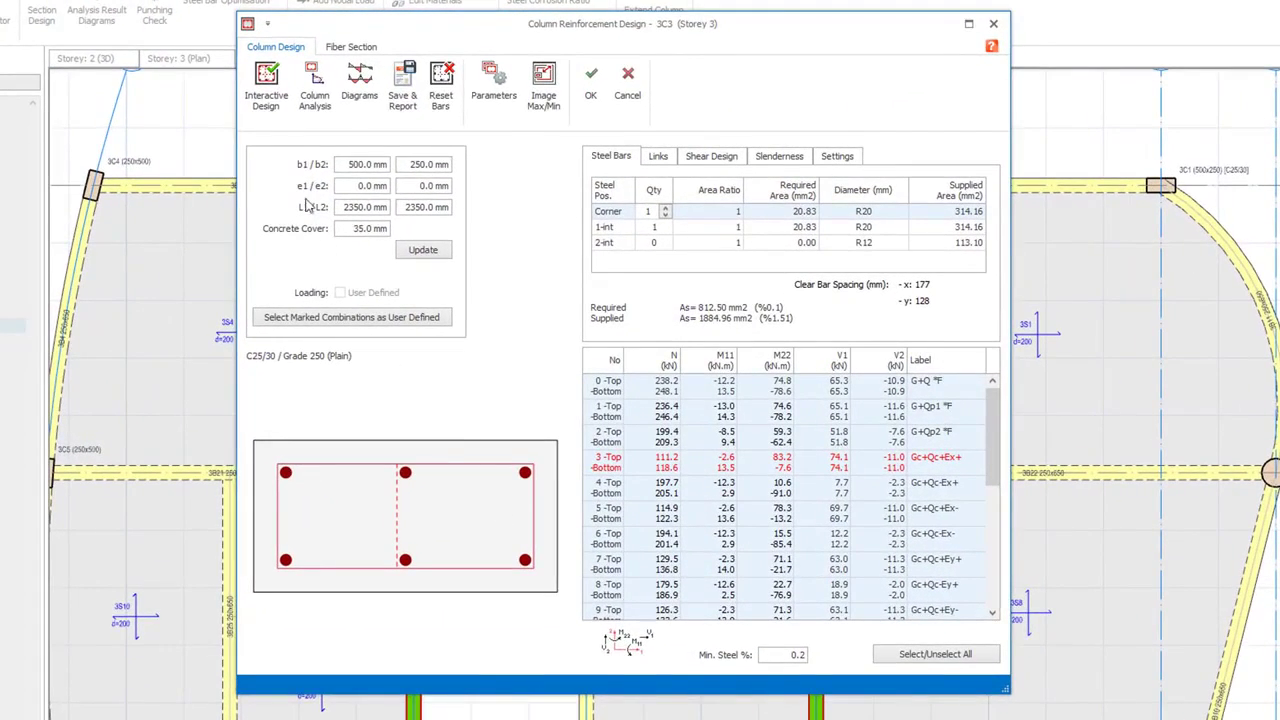
{"action": "left_click", "coordinate": [285, 100]}
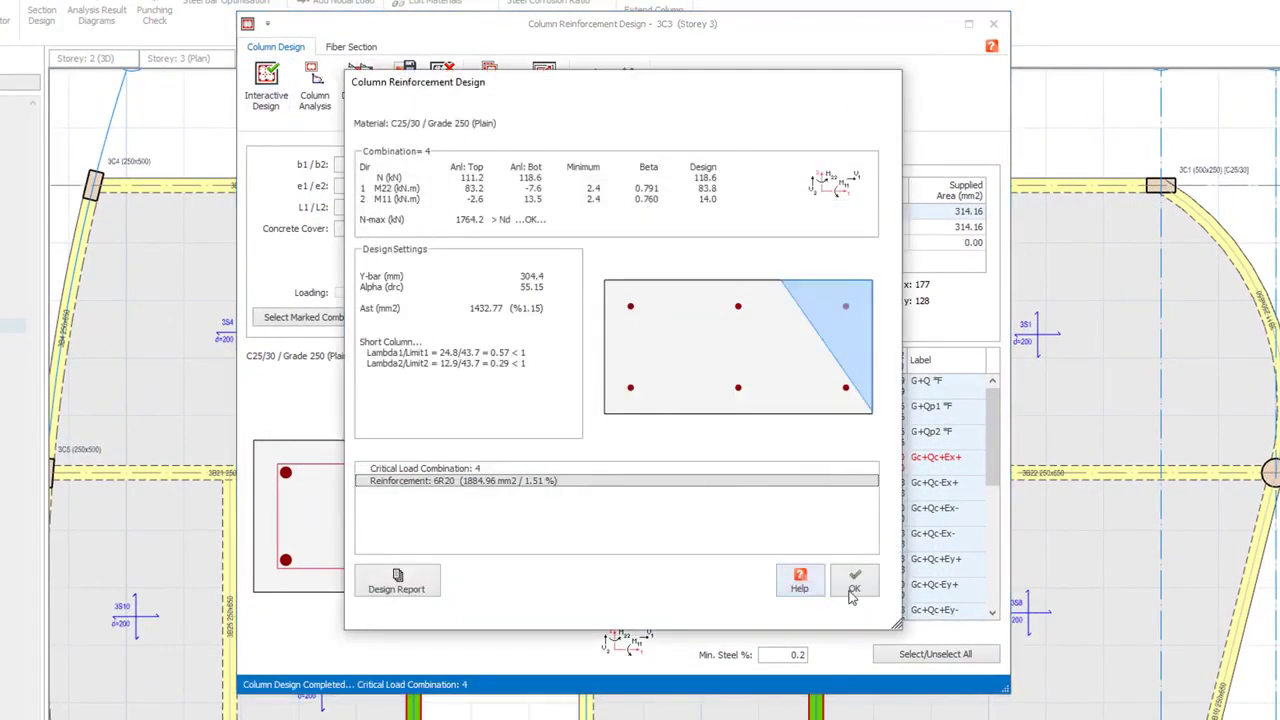
{"action": "left_click", "coordinate": [853, 588]}
Check column 3C3's interaction diagrams, then open beam 3B1's Section Design on axis D
{"action": "left_click", "coordinate": [315, 90]}
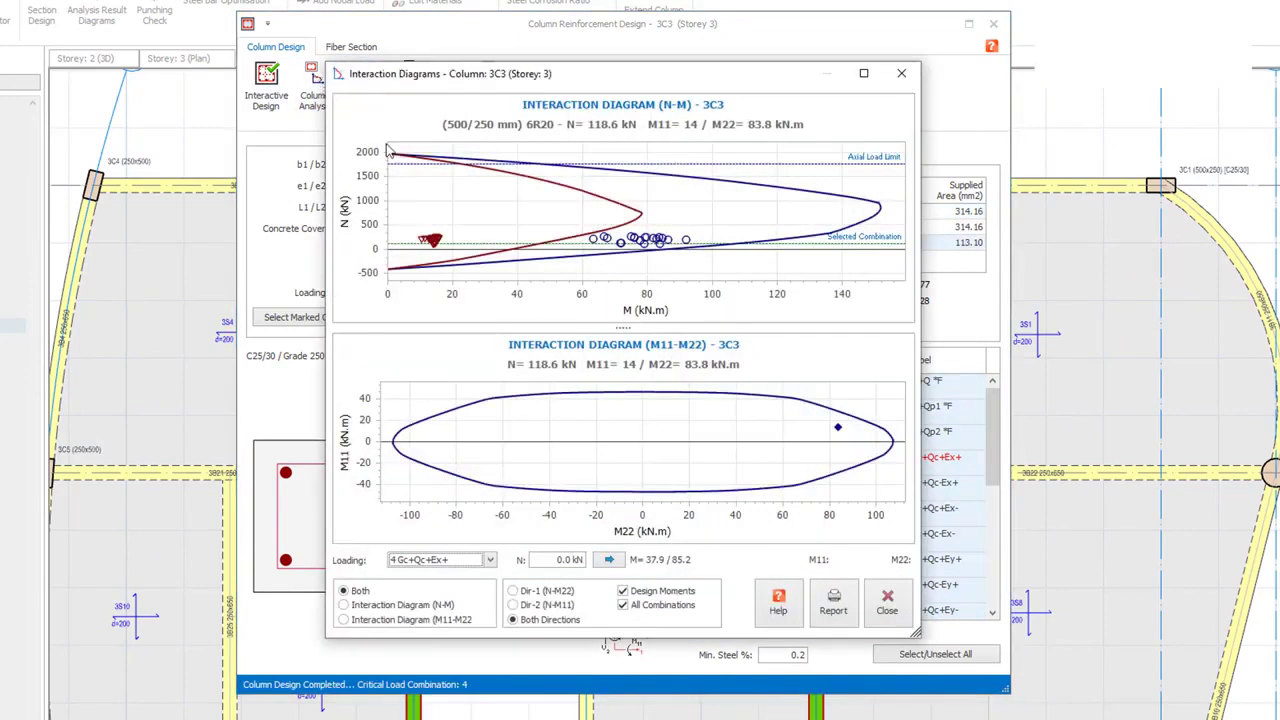
{"action": "left_click", "coordinate": [886, 600]}
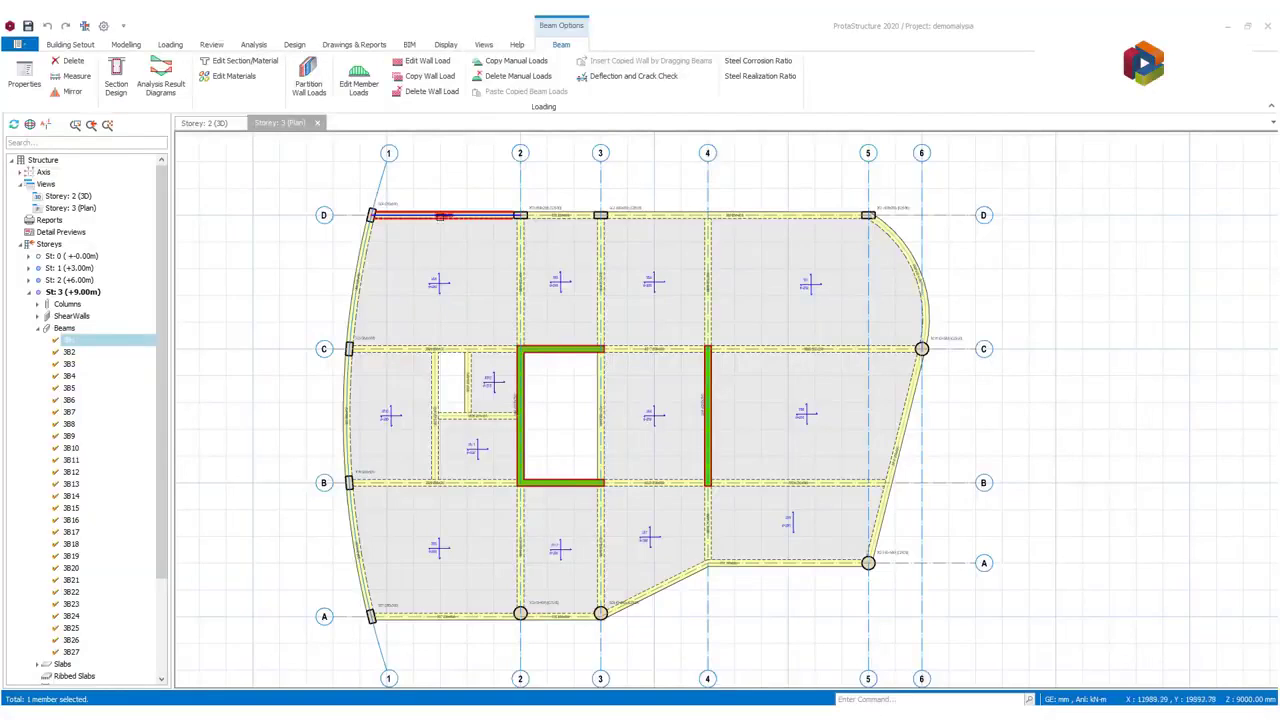
{"action": "right_click", "coordinate": [440, 216]}
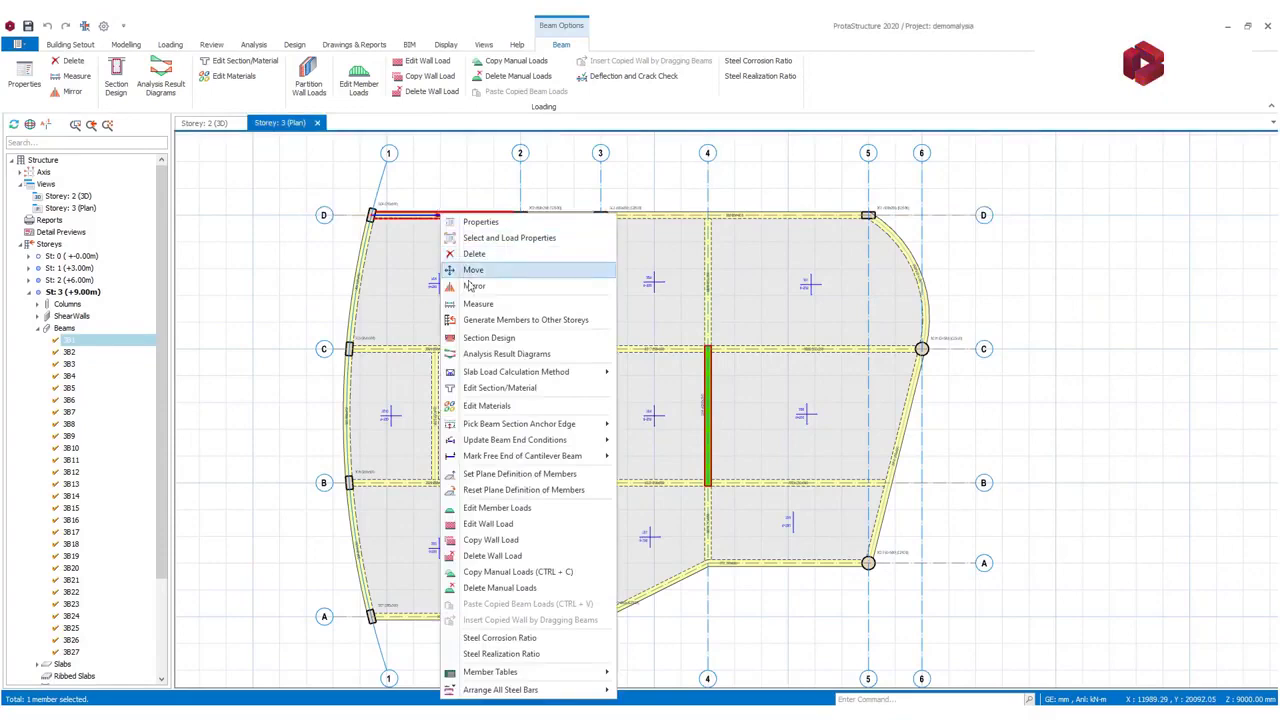
{"action": "left_click", "coordinate": [483, 340]}
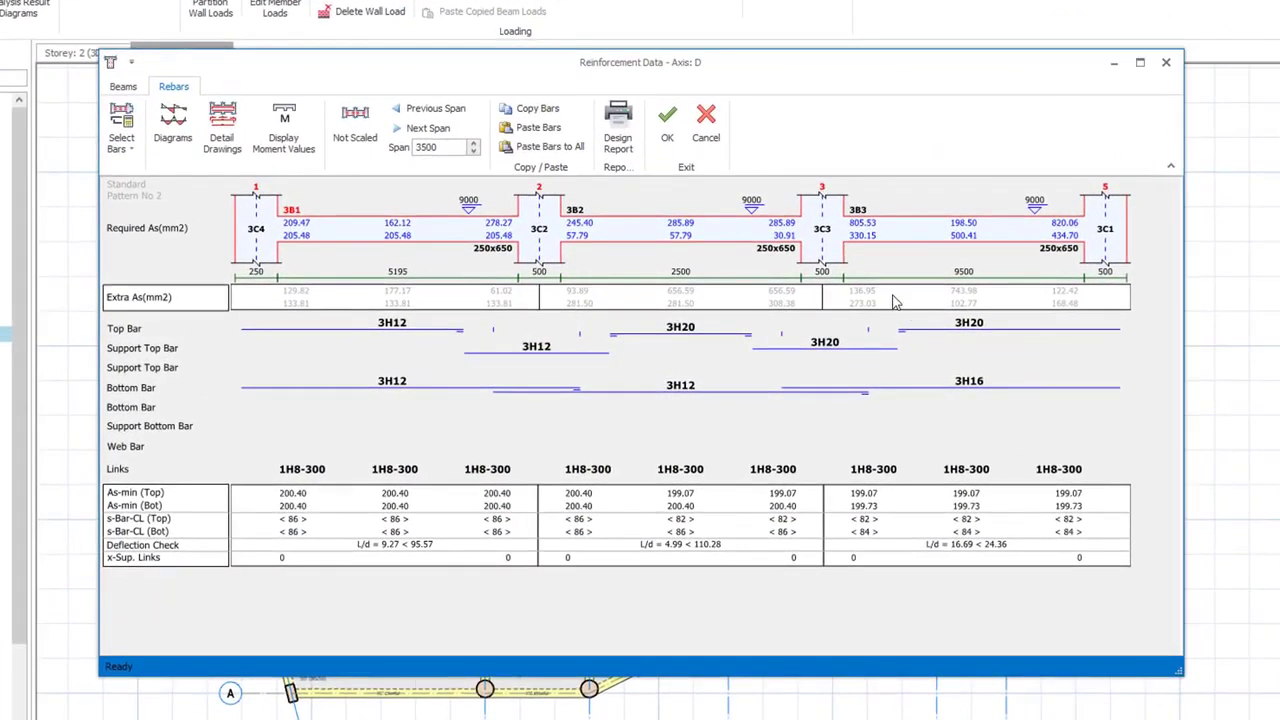
Raise the bottom bars of spans 3B1 and 3B2 from 3H12 to 3H16, matching 3B3
{"action": "left_click", "coordinate": [123, 87]}
{"action": "left_click_drag", "start_coordinate": [458, 490], "coordinate": [508, 518]}
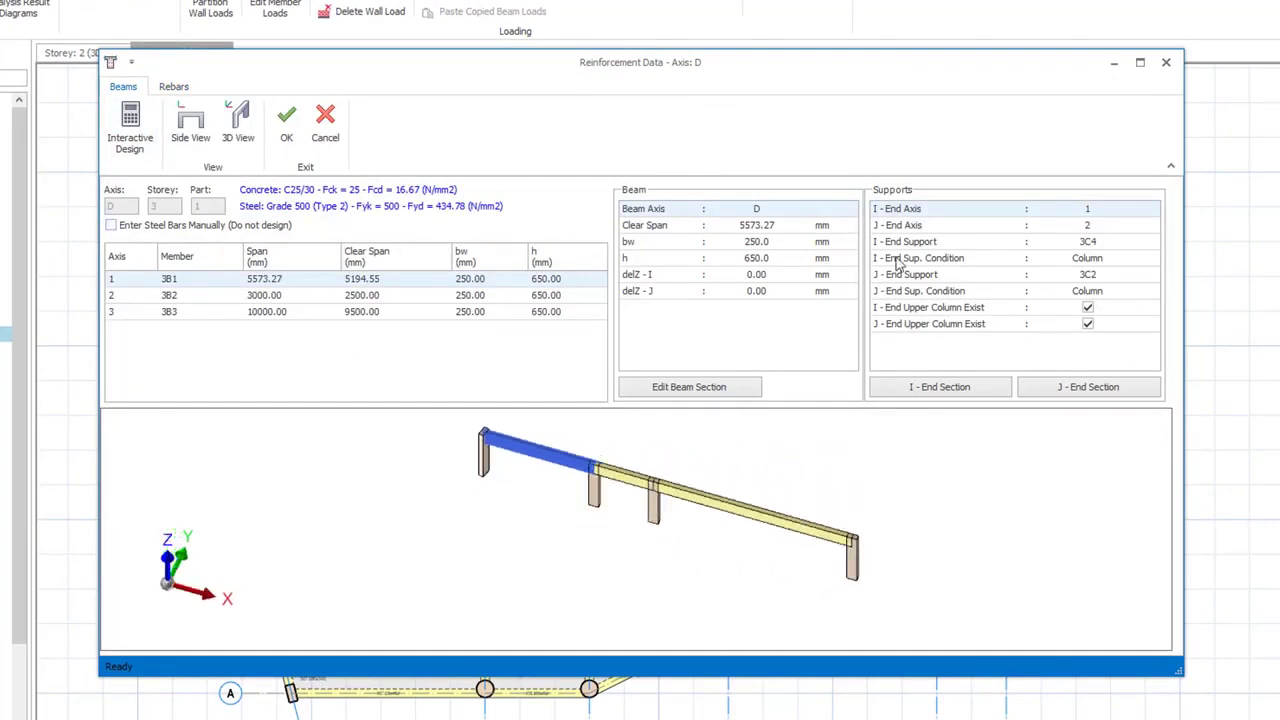
{"action": "left_click", "coordinate": [173, 87]}
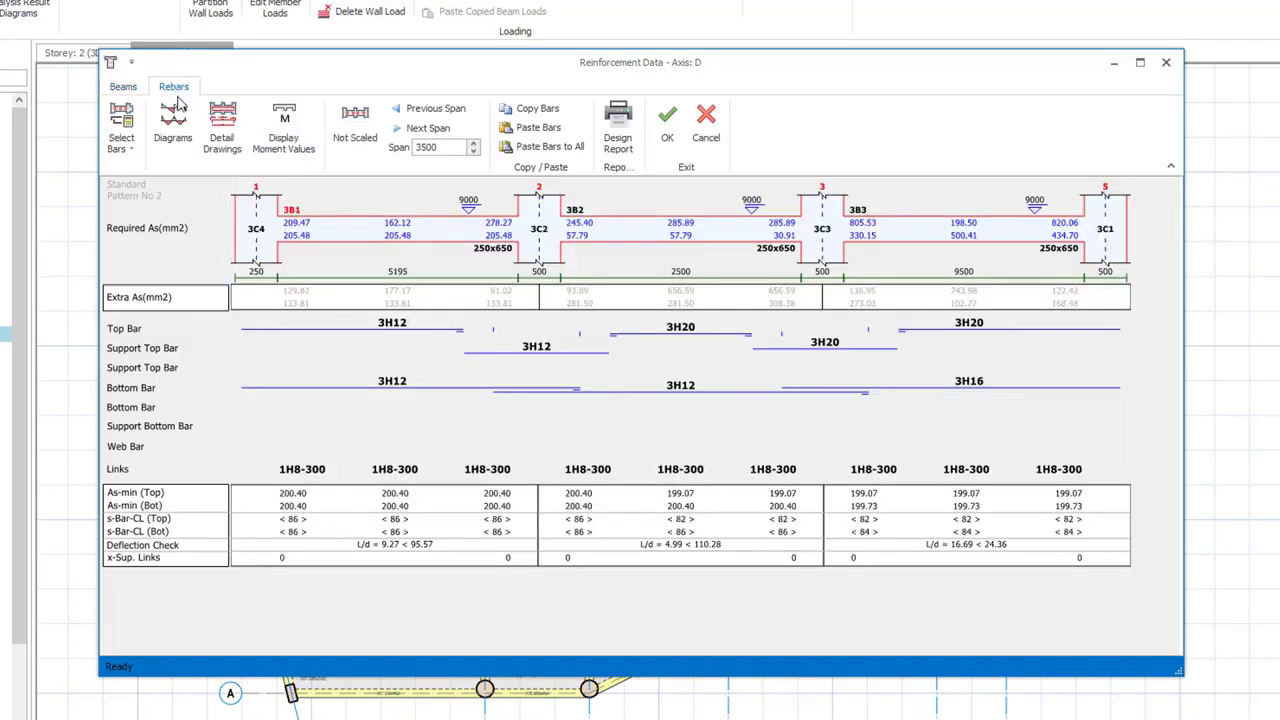
{"action": "left_click", "coordinate": [394, 386]}
{"action": "left_click", "coordinate": [417, 386]}
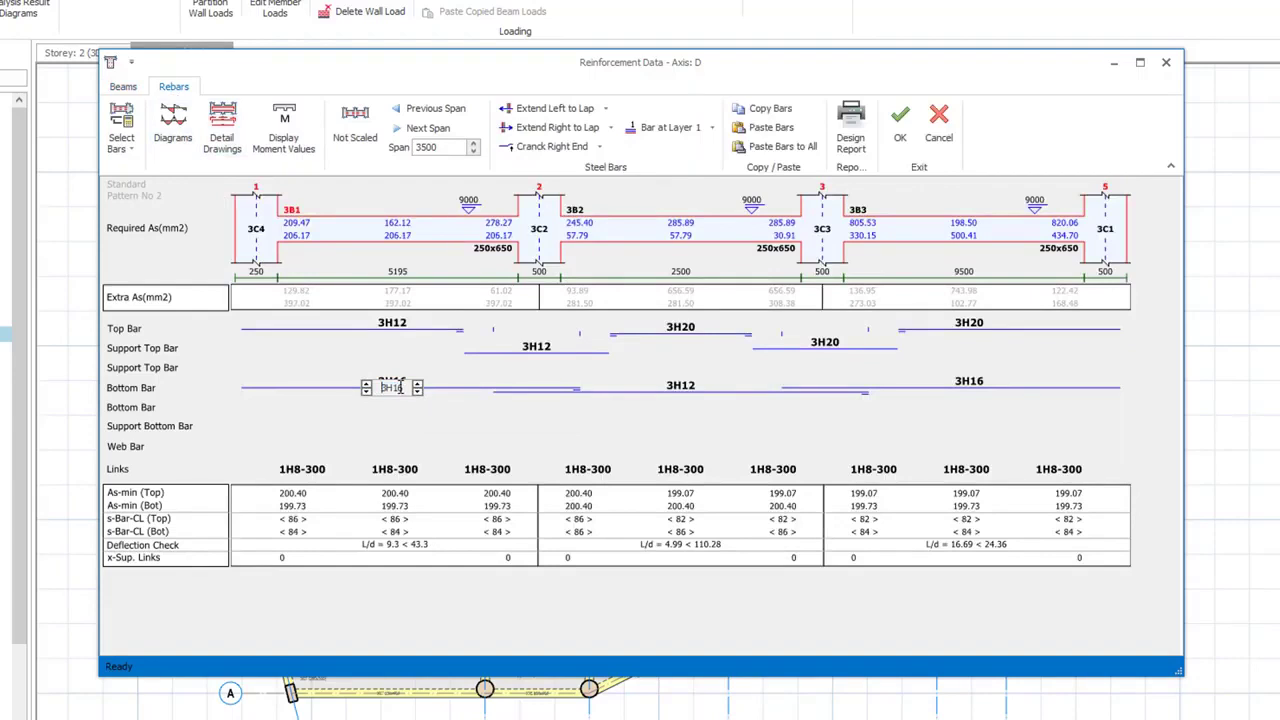
{"action": "left_click", "coordinate": [680, 387]}
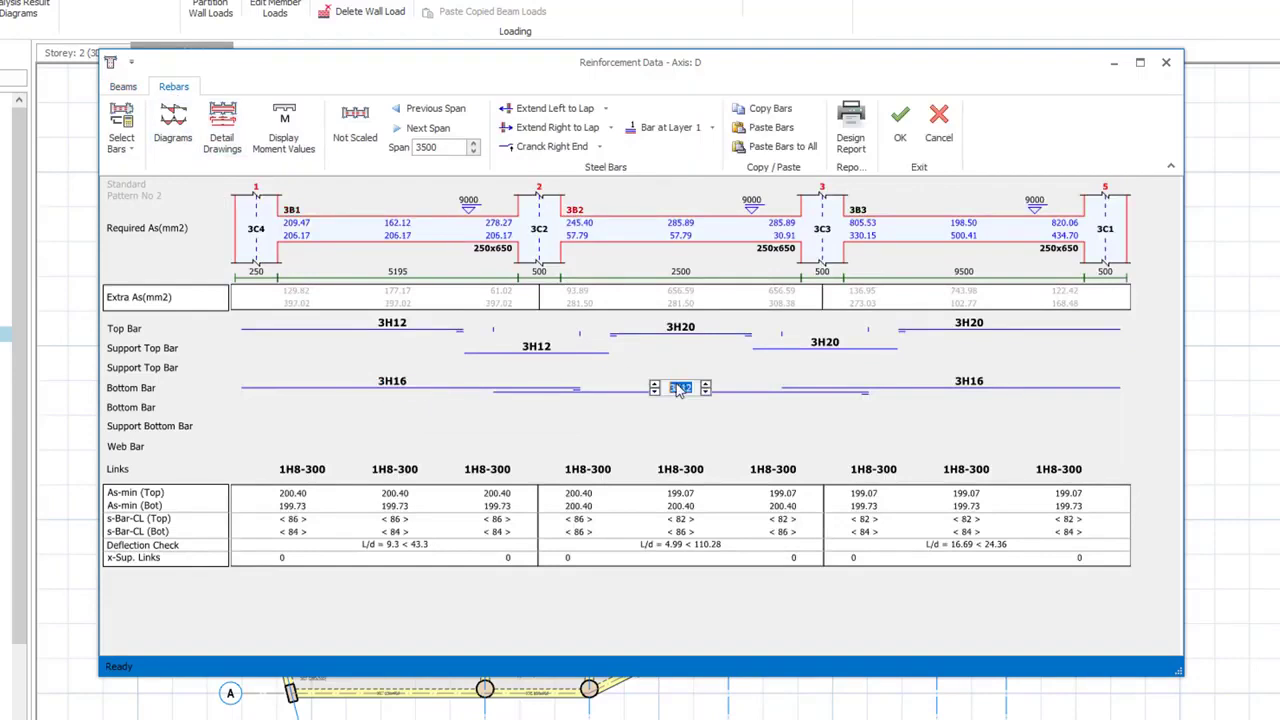
{"action": "scroll", "coordinate": [680, 389], "scroll_direction": "up", "scroll_amount": 1}
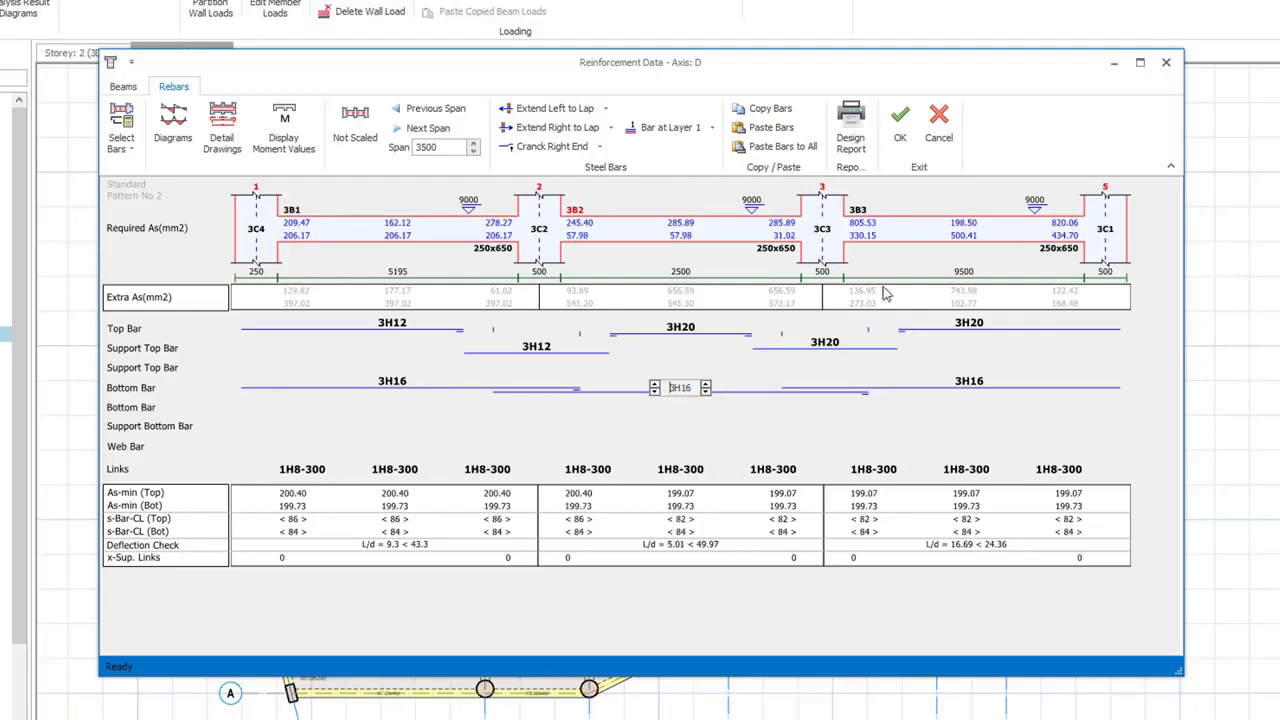
{"action": "left_click", "coordinate": [1045, 250]}
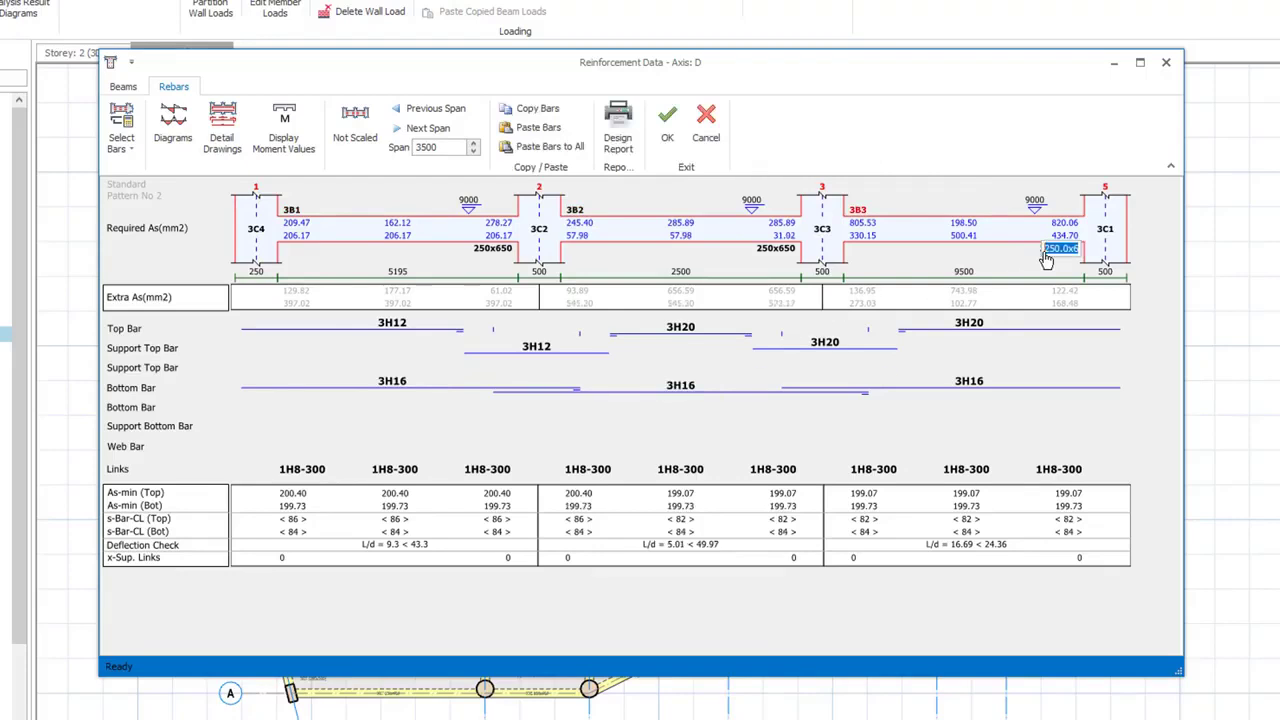
{"action": "left_click", "coordinate": [778, 249]}
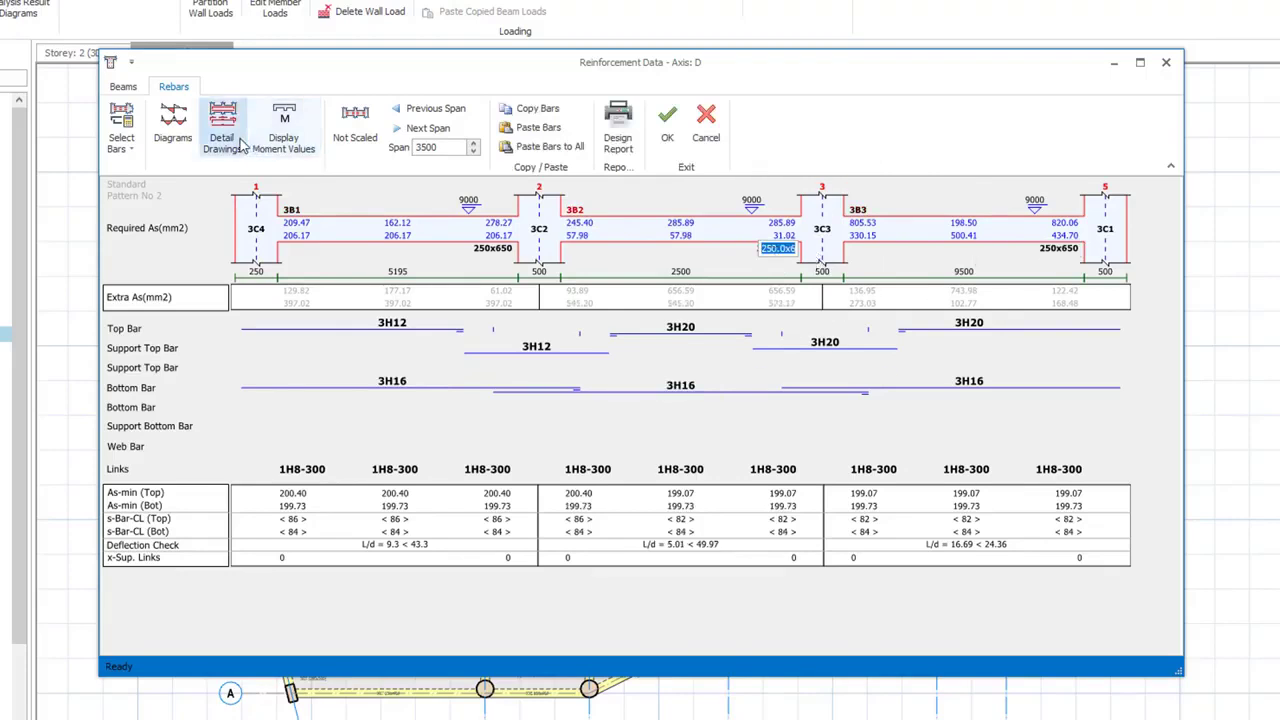
Review the axis D beam diagrams for Ex-, NQy, Gc+Qc+Ey+ and Envelope, then return to Storey 1
{"action": "left_click", "coordinate": [174, 125]}
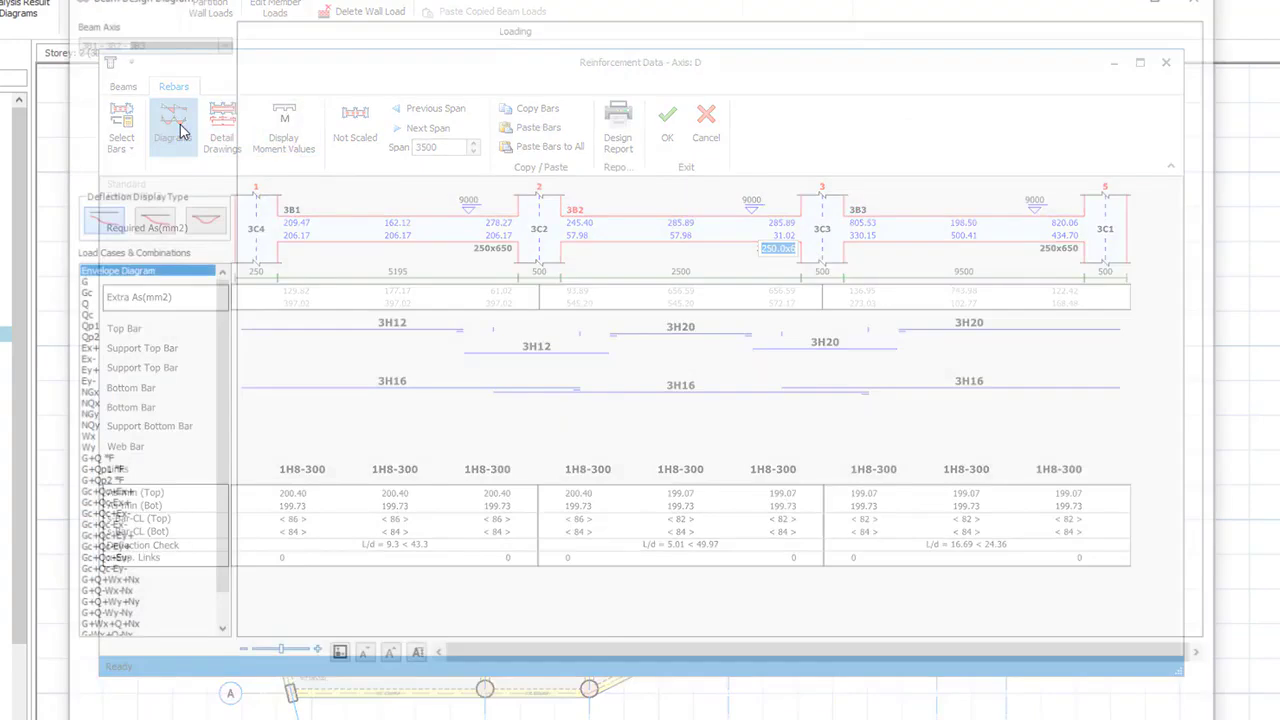
{"action": "left_click", "coordinate": [85, 359]}
{"action": "left_click", "coordinate": [85, 426]}
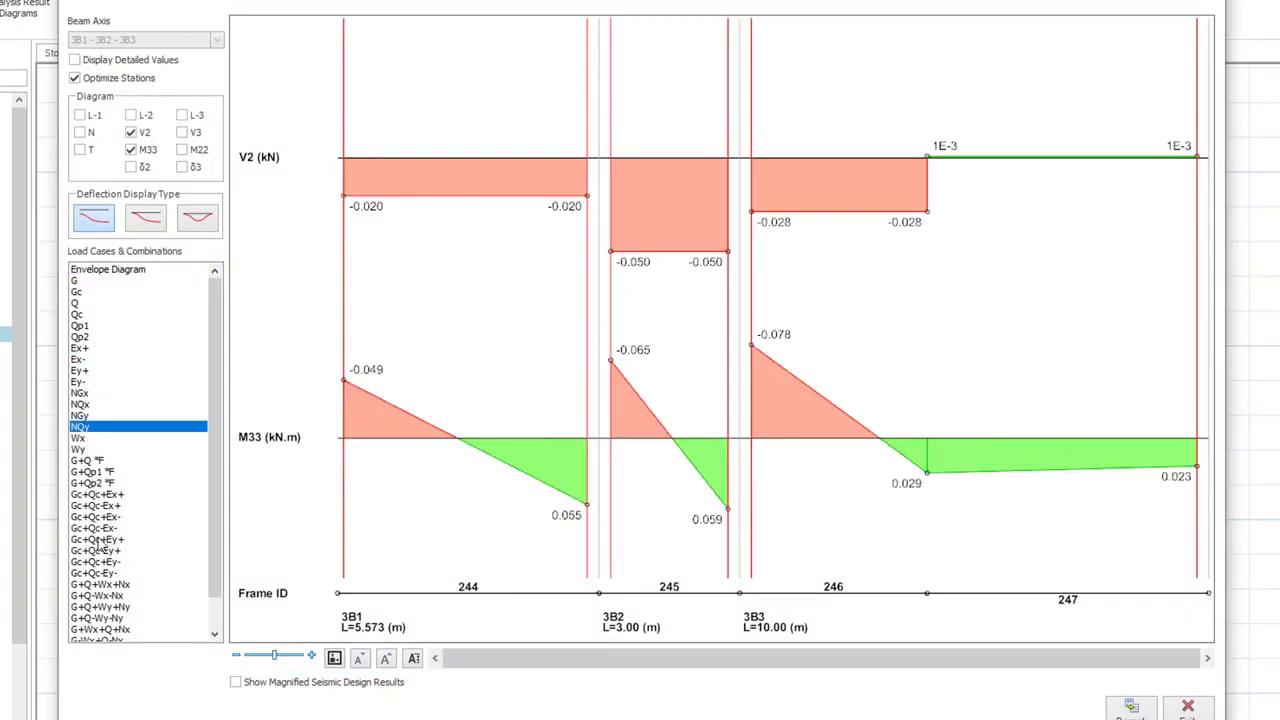
{"action": "left_click", "coordinate": [100, 539]}
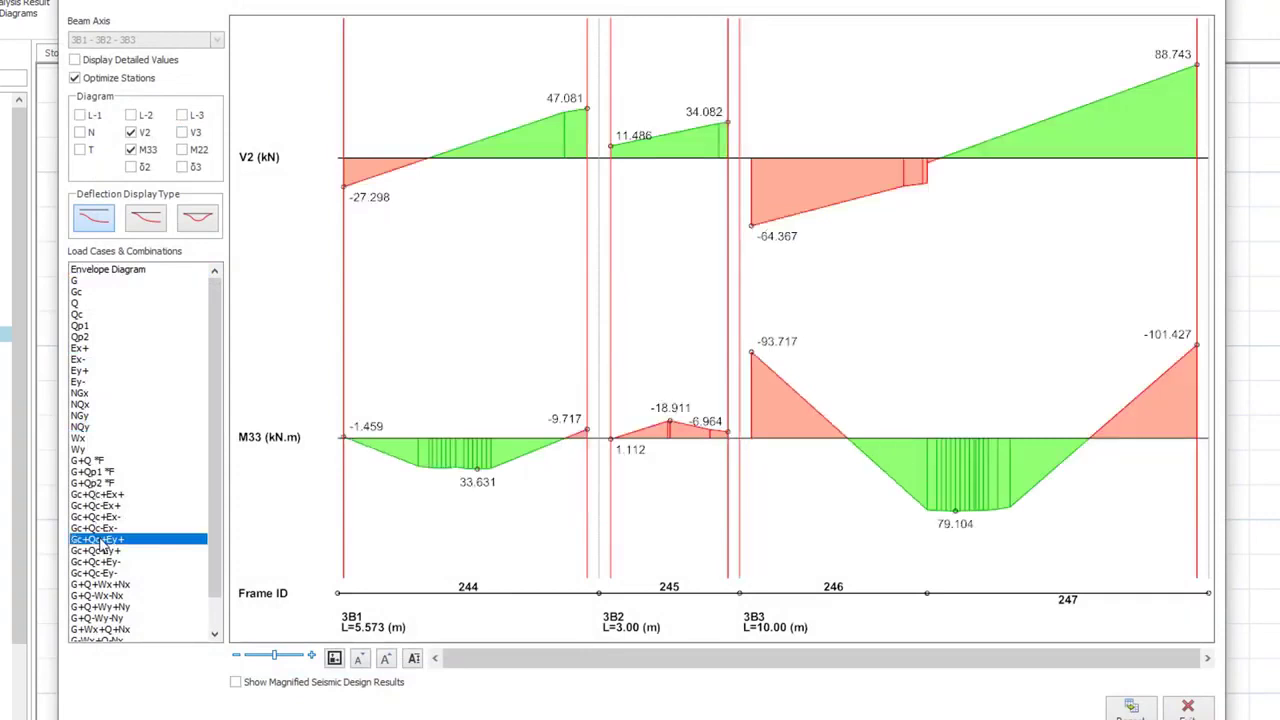
{"action": "left_click", "coordinate": [124, 272]}
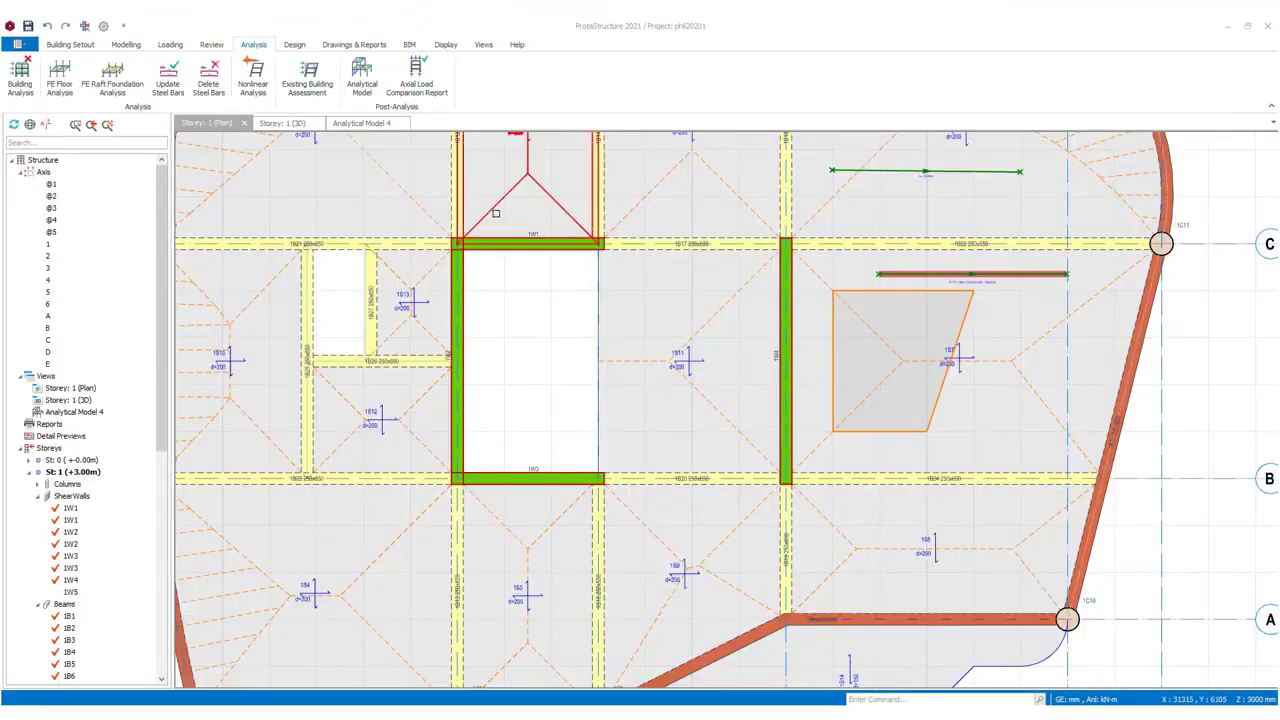
{"action": "left_click", "coordinate": [500, 252]}
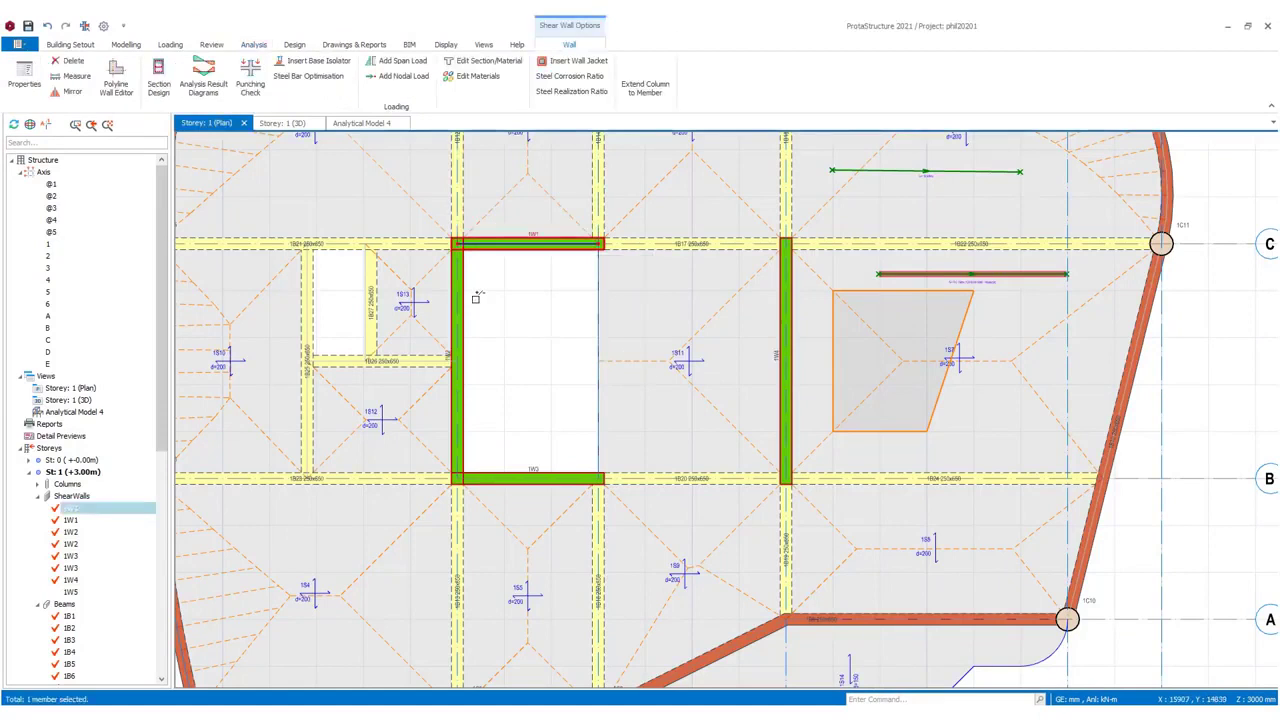
Select the three core shear walls and merge them into one vertical member
{"action": "left_click", "coordinate": [457, 430]}
{"action": "left_click", "coordinate": [530, 476]}
{"action": "left_click", "coordinate": [599, 158]}
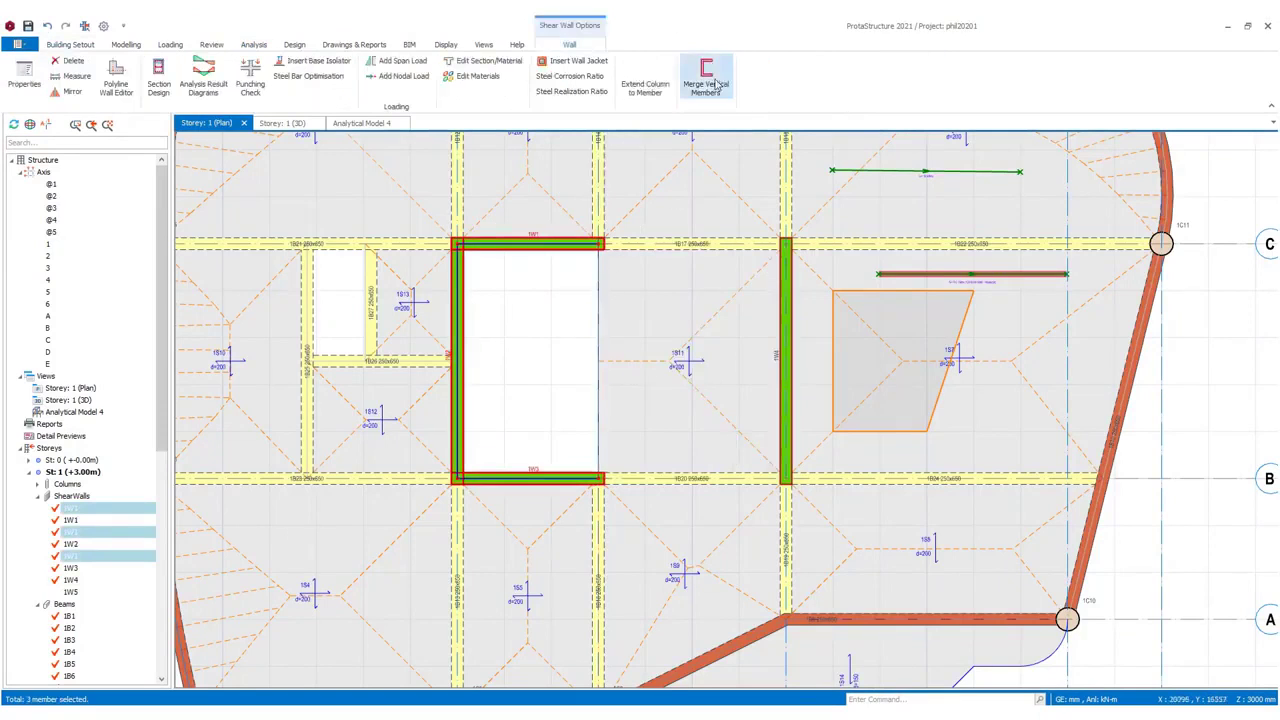
{"action": "left_click", "coordinate": [710, 82]}
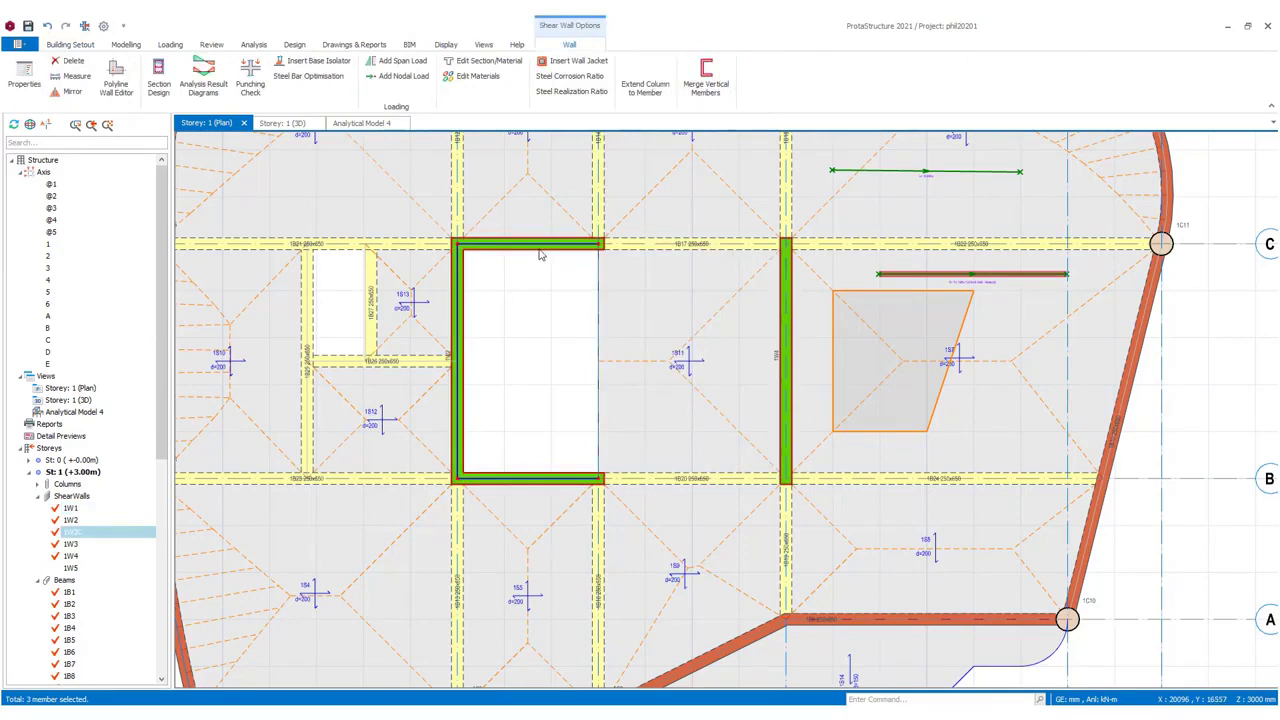
Auto-place longitudinal bars and links along the merged wall 1W2C's outline in the Polyline Wall Editor
{"action": "right_click", "coordinate": [460, 360]}
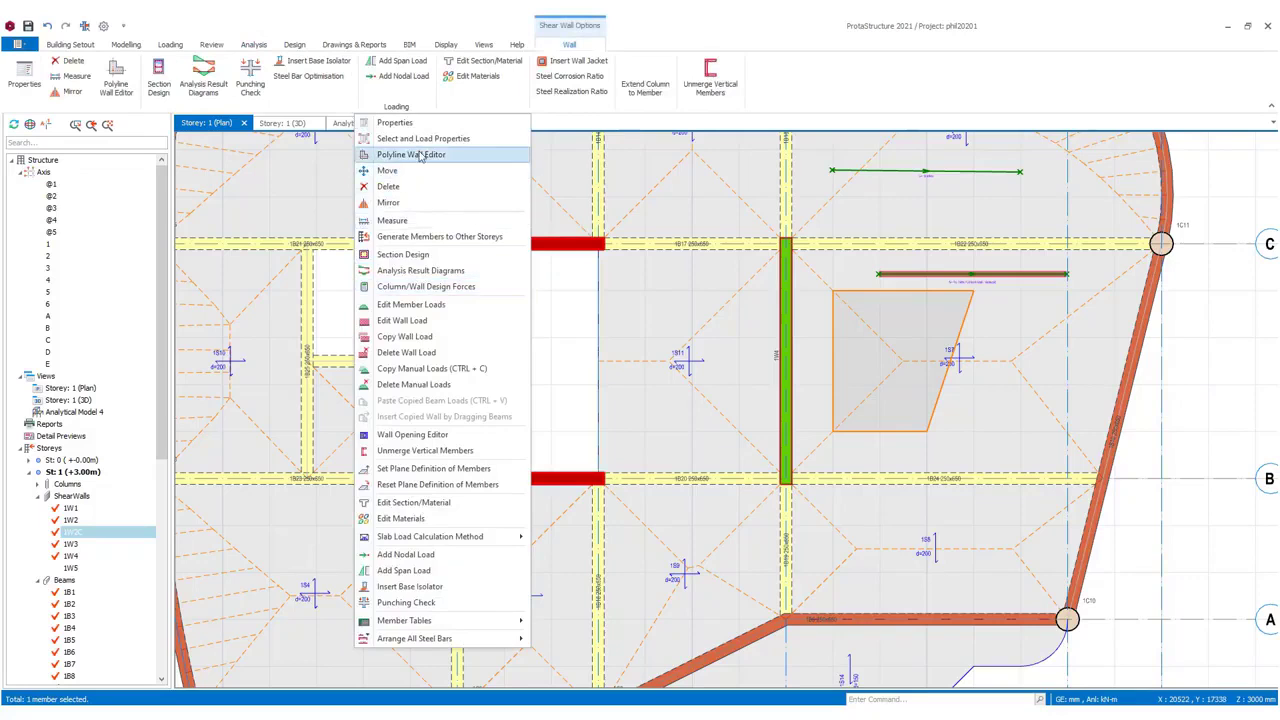
{"action": "left_click", "coordinate": [420, 156]}
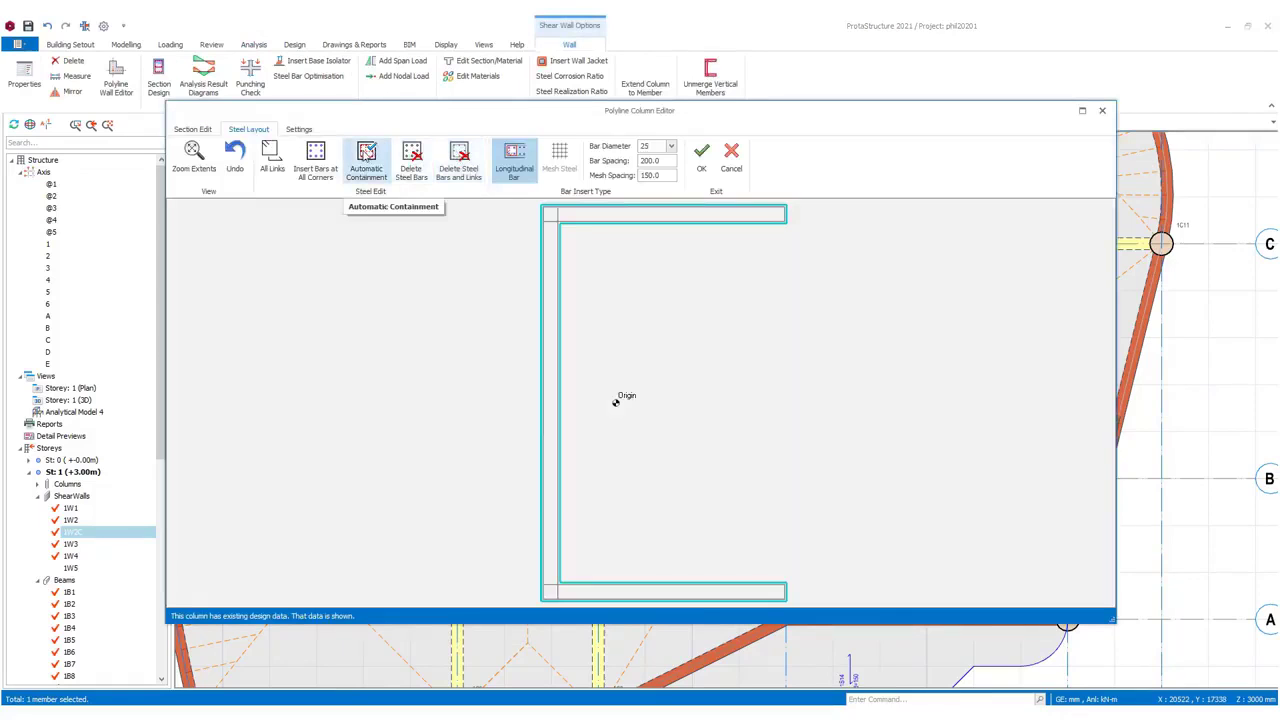
{"action": "left_click", "coordinate": [366, 160]}
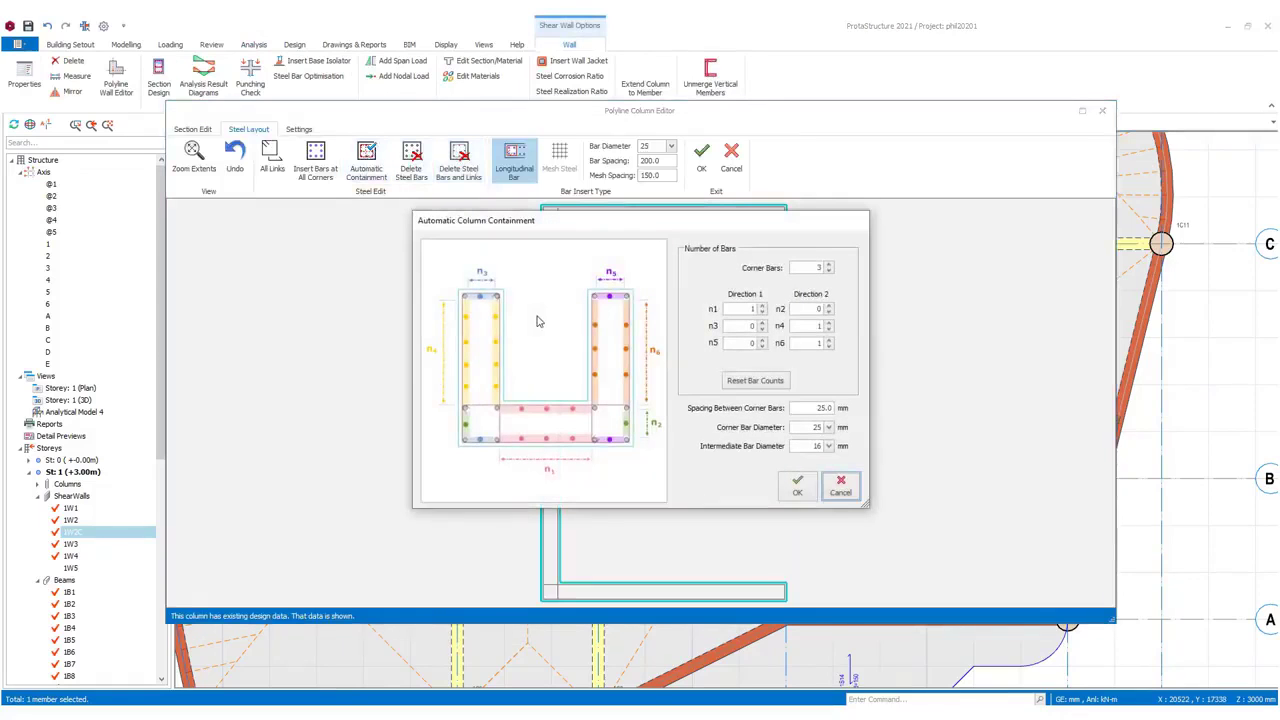
{"action": "left_click", "coordinate": [798, 486]}
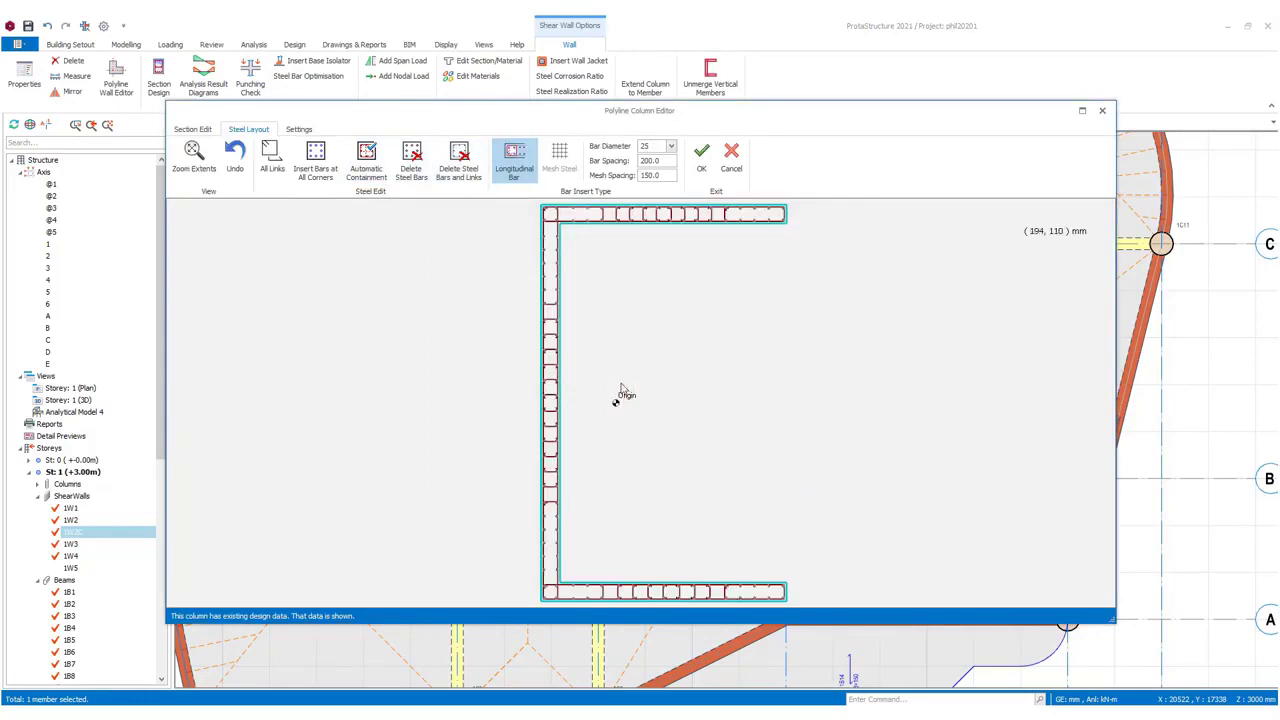
{"action": "middle_click_drag", "start_coordinate": [749, 283], "coordinate": [711, 357]}
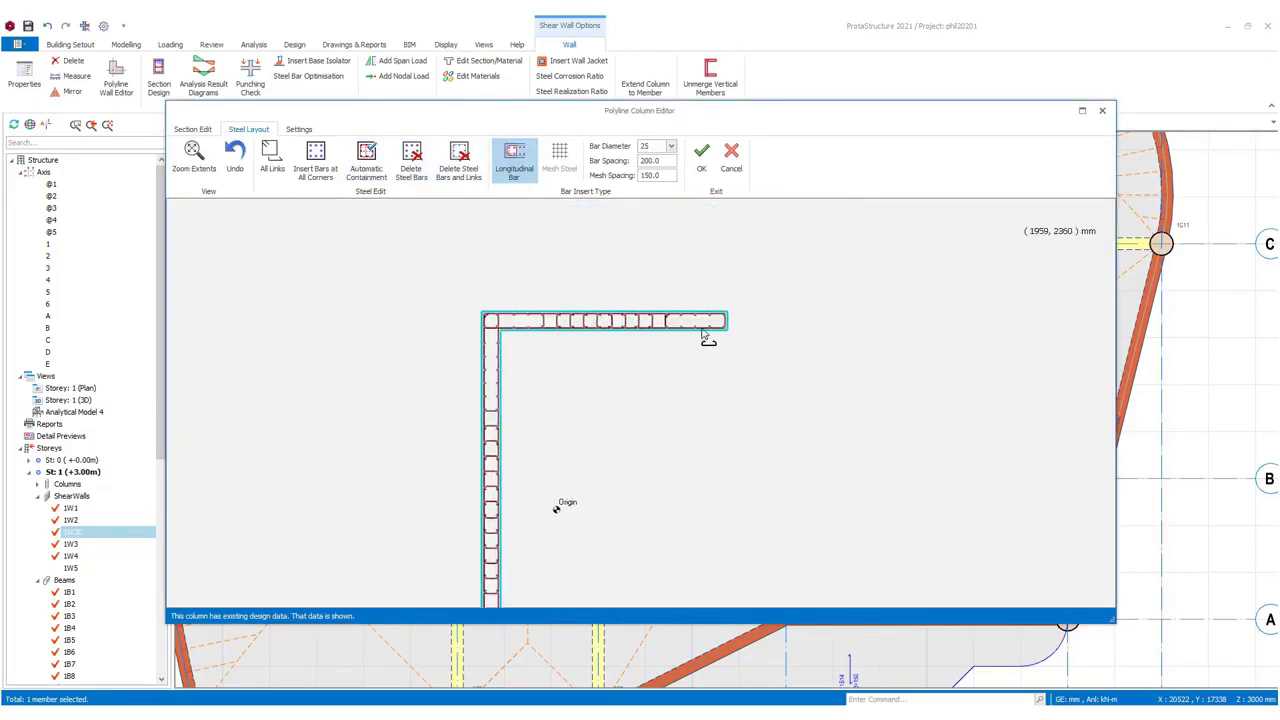
{"action": "scroll", "coordinate": [691, 324], "scroll_direction": "up", "scroll_amount": 5}
{"action": "scroll", "coordinate": [691, 324], "scroll_direction": "up", "scroll_amount": 1}
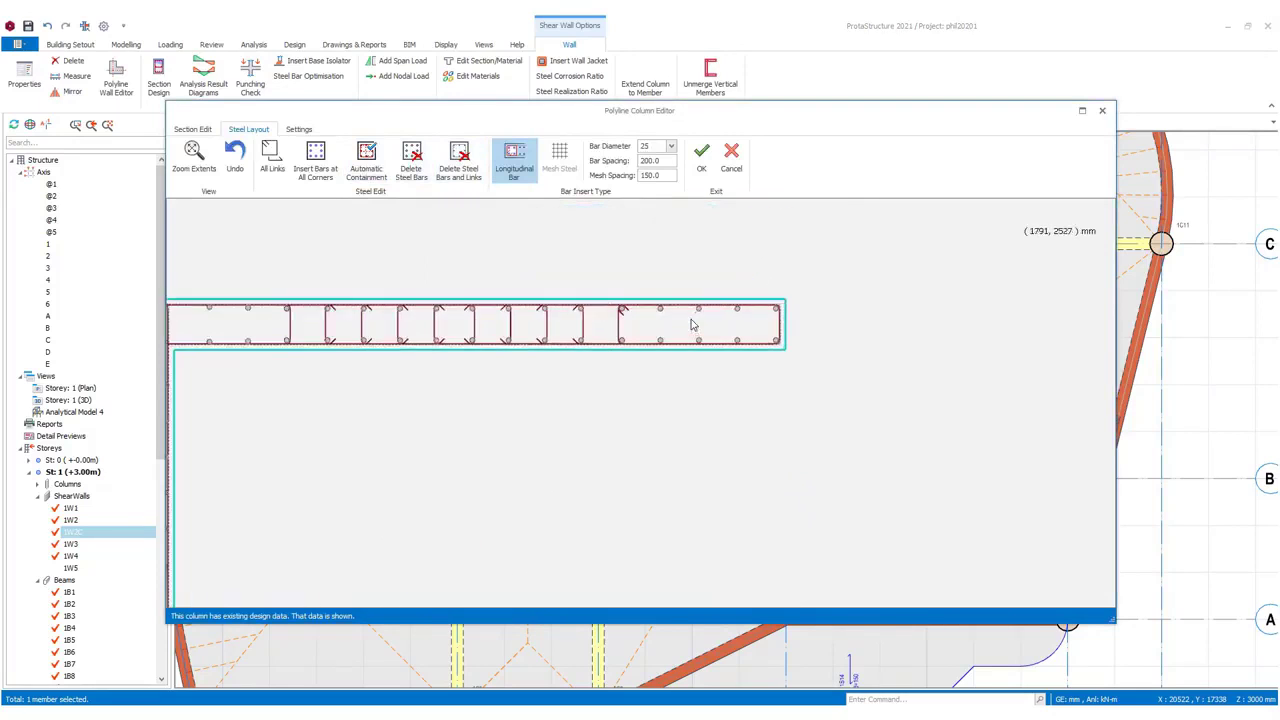
{"action": "middle_click_drag", "start_coordinate": [566, 370], "coordinate": [836, 400]}
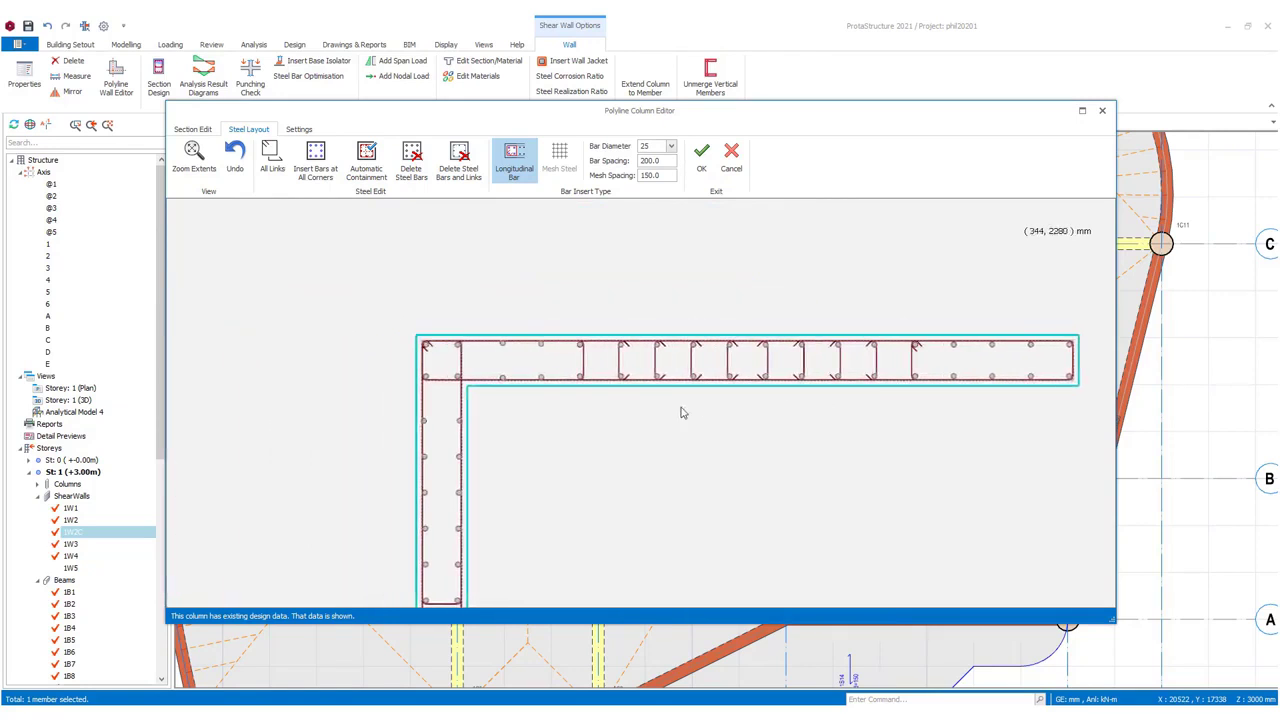
{"action": "mouse_move", "coordinate": [674, 411]}
{"action": "middle_mouse_down"}
{"action": "mouse_move", "coordinate": [669, 363]}
{"action": "mouse_move", "coordinate": [621, 343]}
{"action": "middle_mouse_up"}
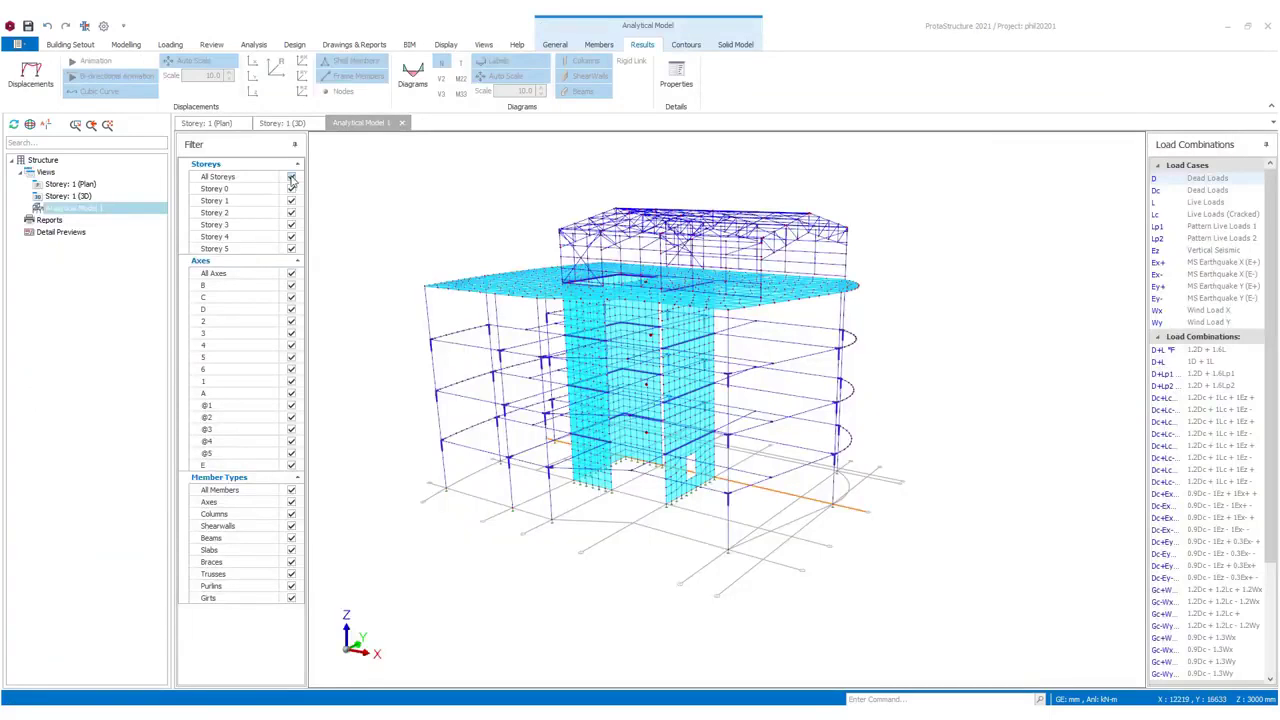
Filter the analytical model to show only Storey 1
{"action": "left_click", "coordinate": [291, 177]}
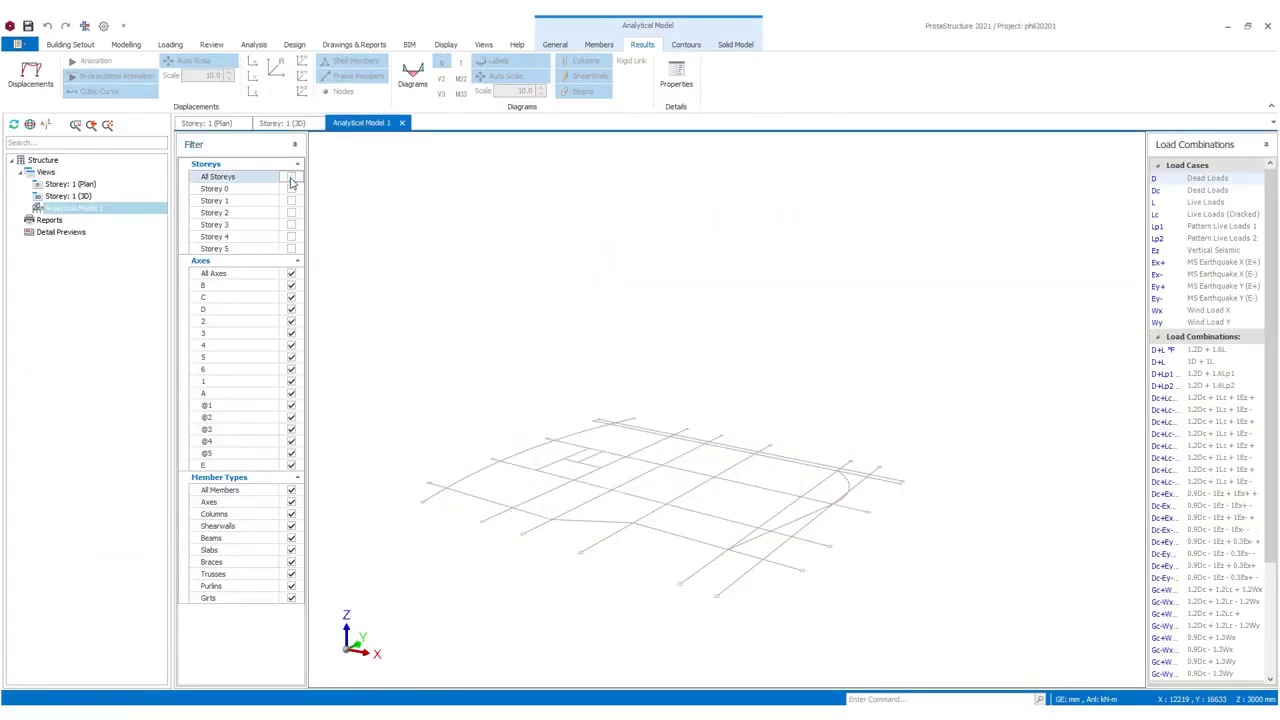
{"action": "left_click", "coordinate": [291, 201]}
{"action": "scroll", "coordinate": [686, 455], "scroll_direction": "up", "scroll_amount": 5}
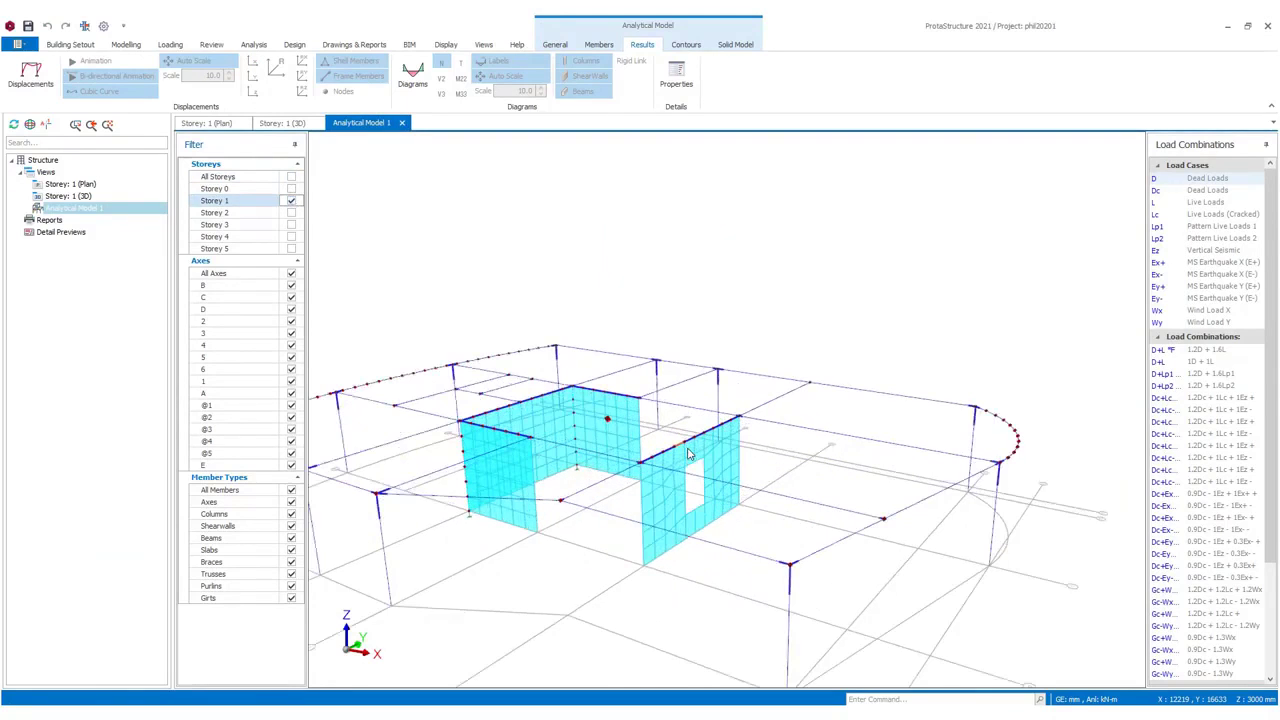
{"action": "middle_click_drag", "start_coordinate": [680, 467], "coordinate": [743, 451]}
Display member force diagrams on the model, cycling through force types including M22
{"action": "left_click", "coordinate": [412, 76]}
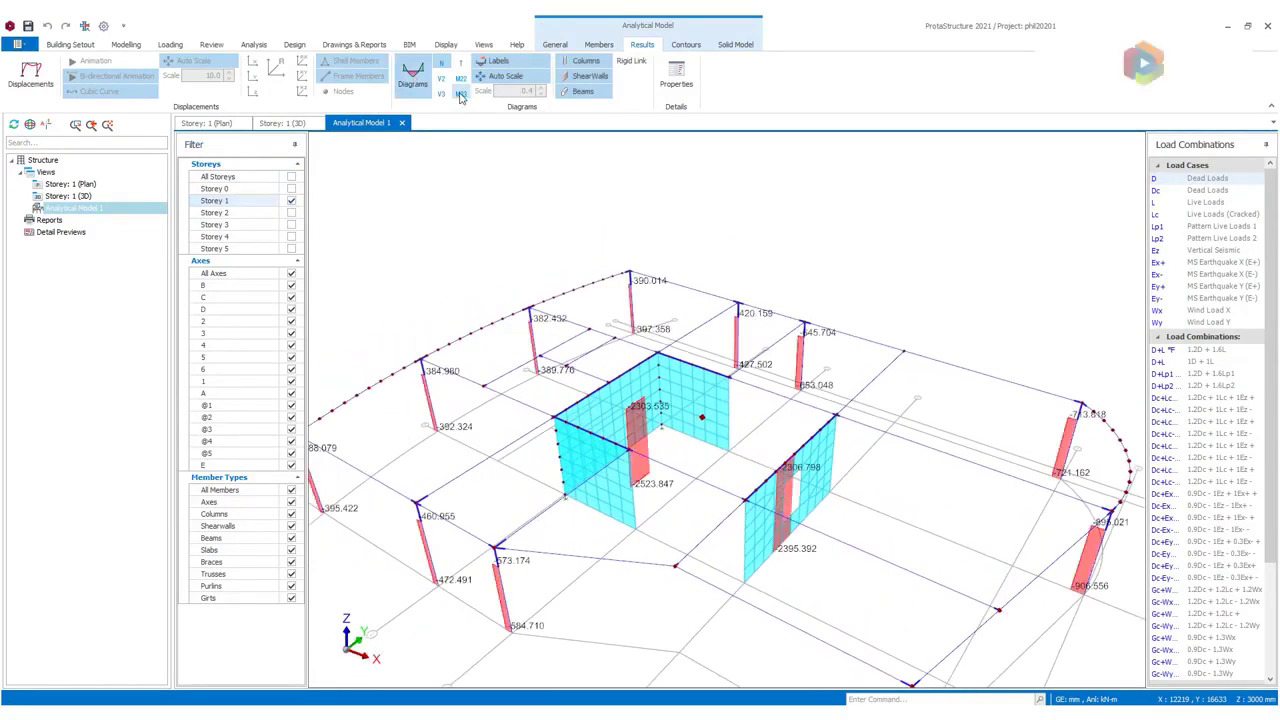
{"action": "left_click", "coordinate": [460, 92]}
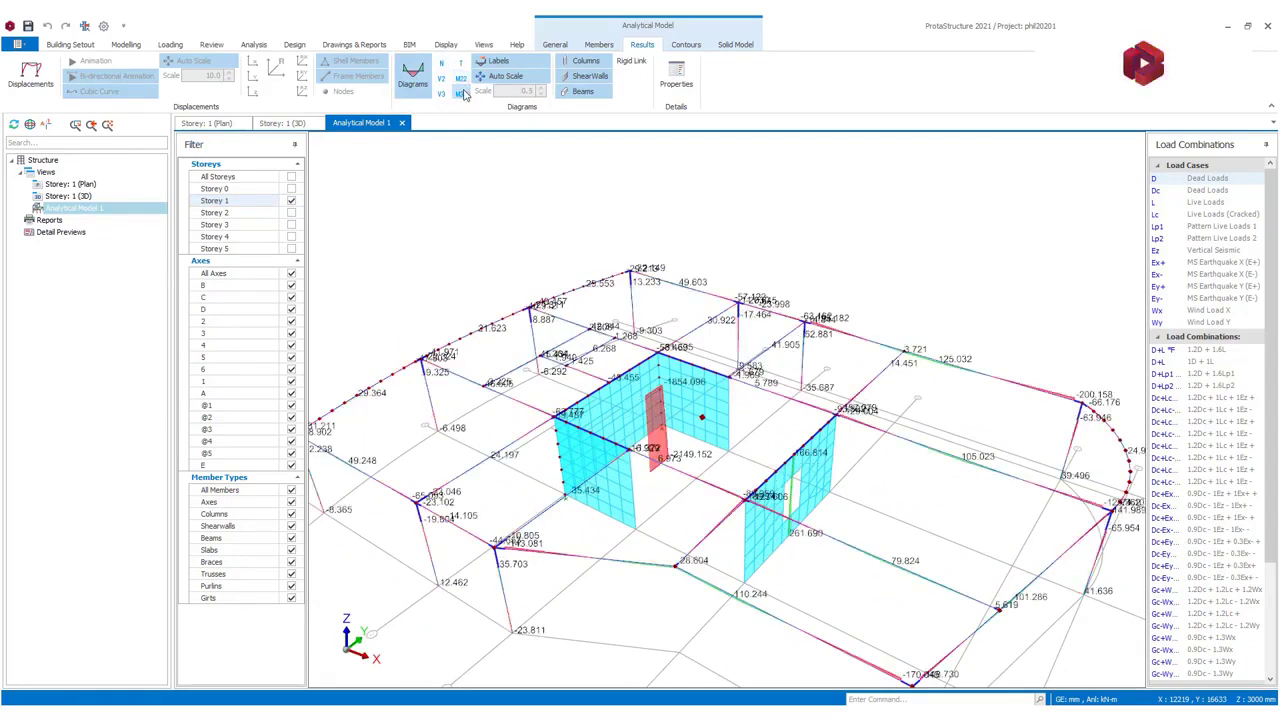
{"action": "left_click", "coordinate": [460, 78]}
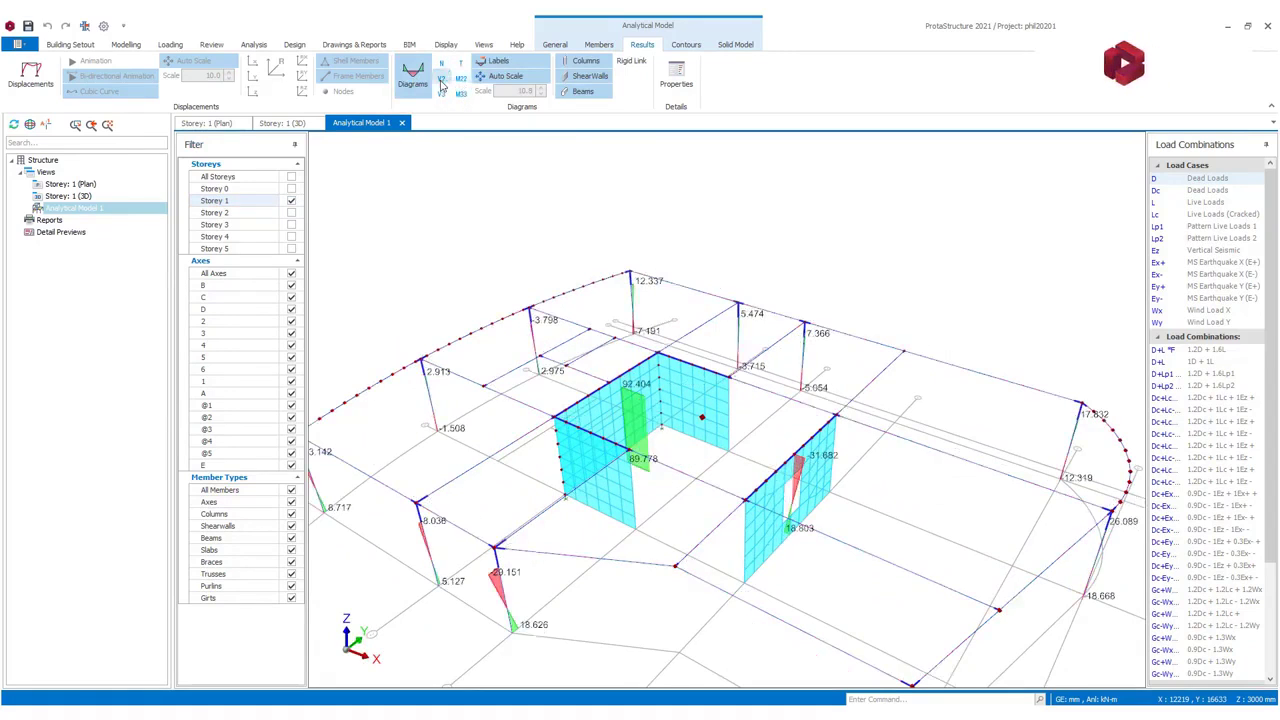
{"action": "left_click", "coordinate": [441, 93]}
{"action": "left_click", "coordinate": [441, 93]}
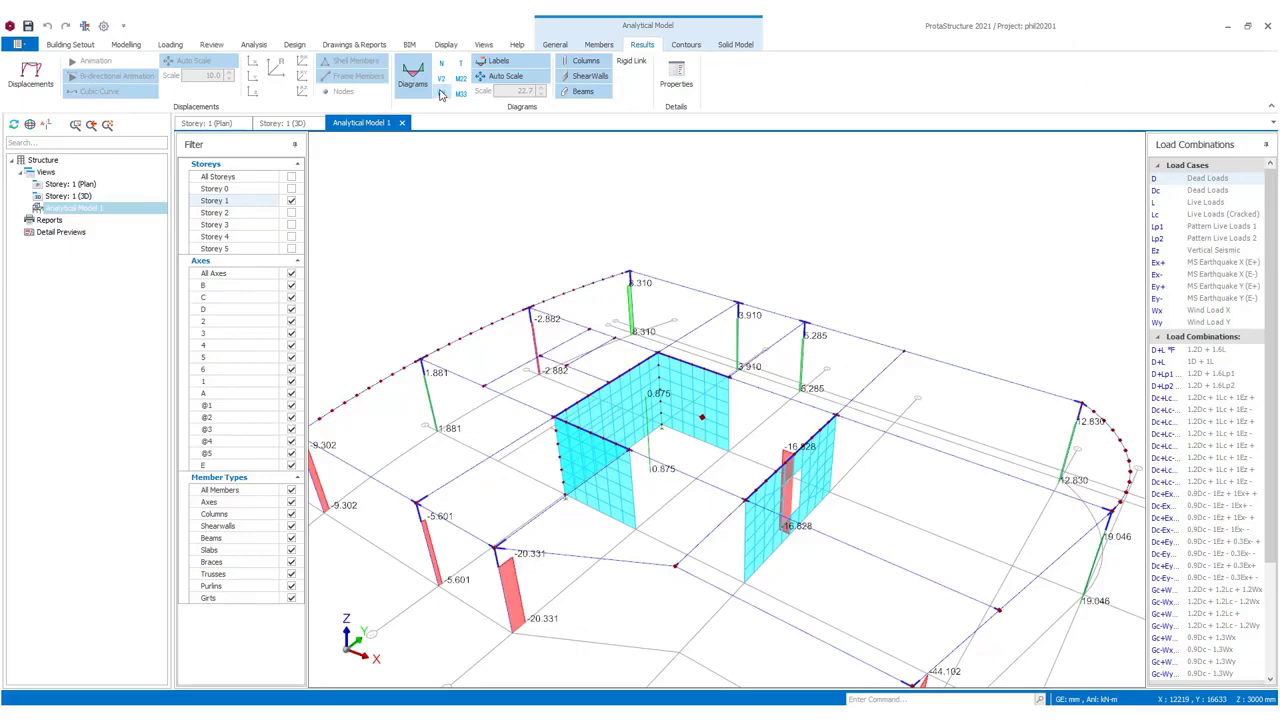
Interactively design wall 1W2 (150ø16, critical combination 14) and open its report in Notepad
{"action": "left_click", "coordinate": [401, 122]}
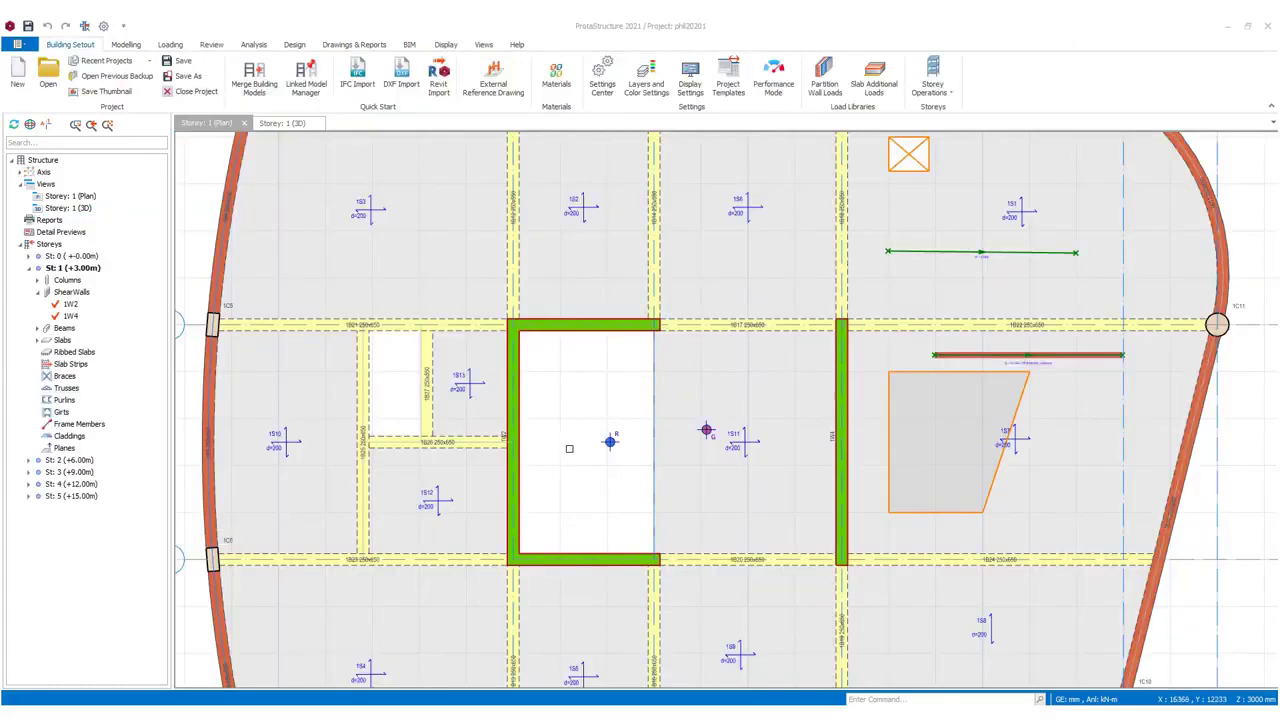
{"action": "right_click", "coordinate": [521, 330]}
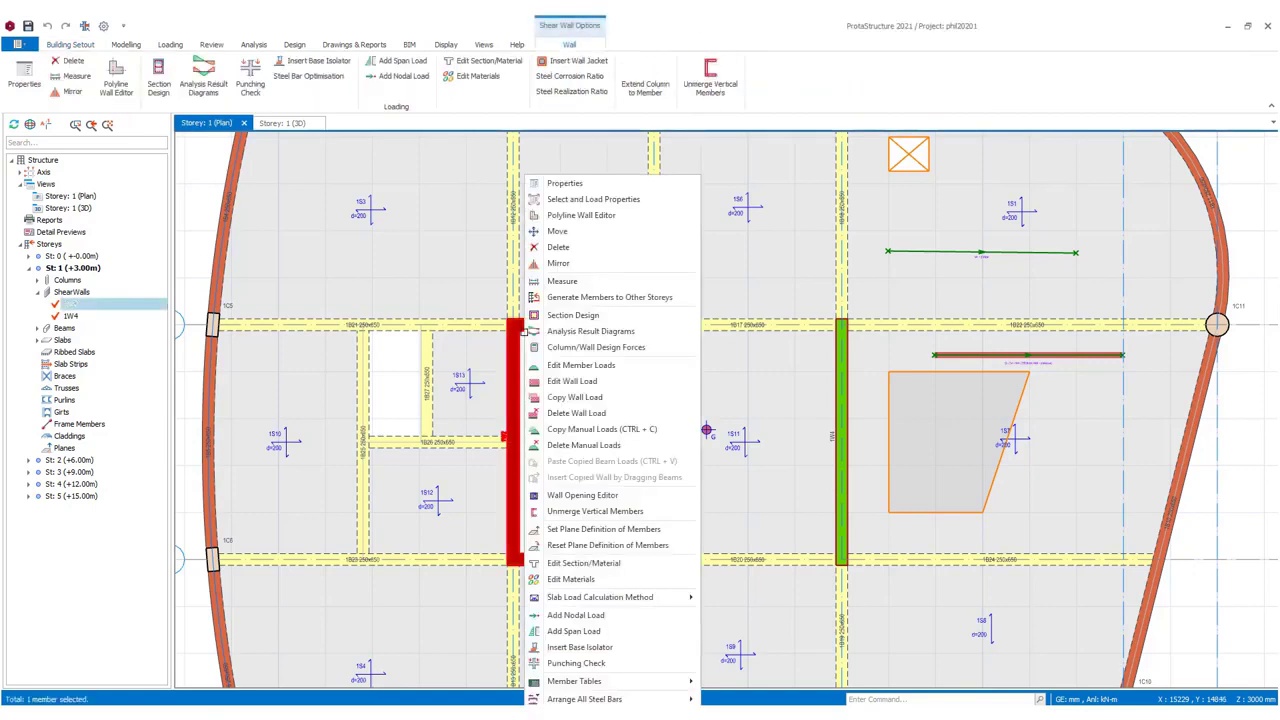
{"action": "left_click", "coordinate": [572, 315]}
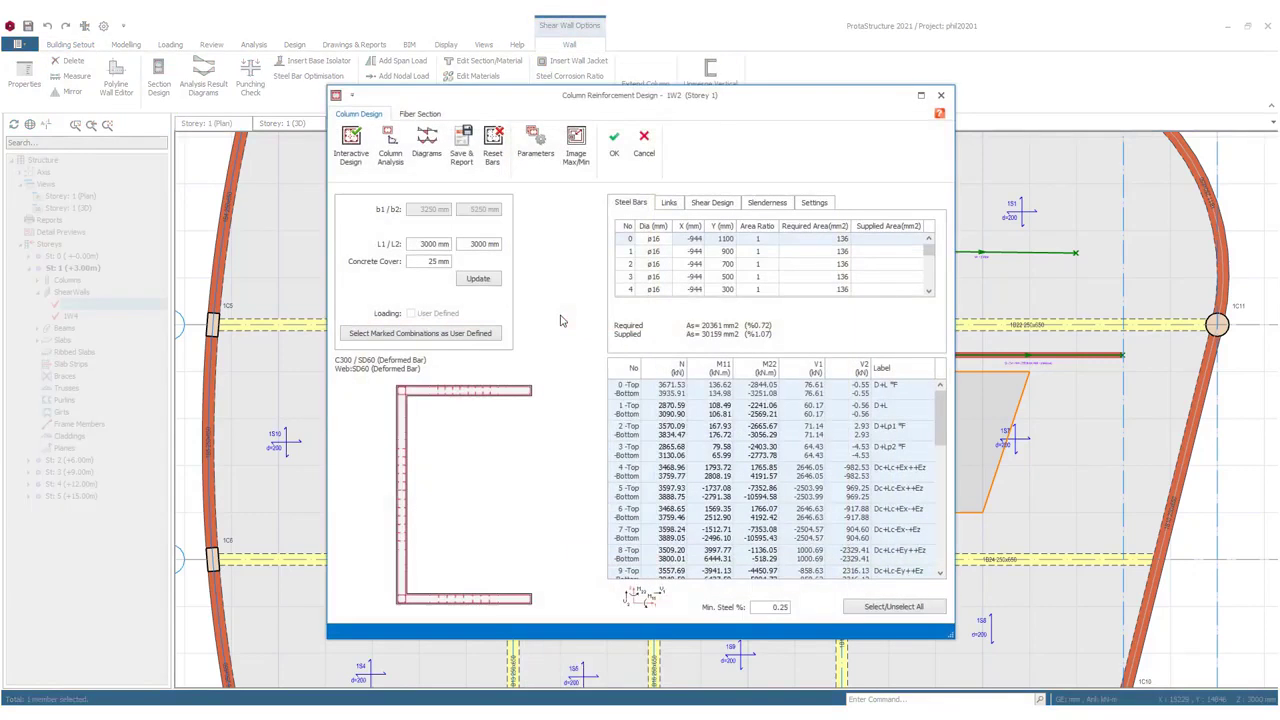
{"action": "left_click", "coordinate": [351, 146]}
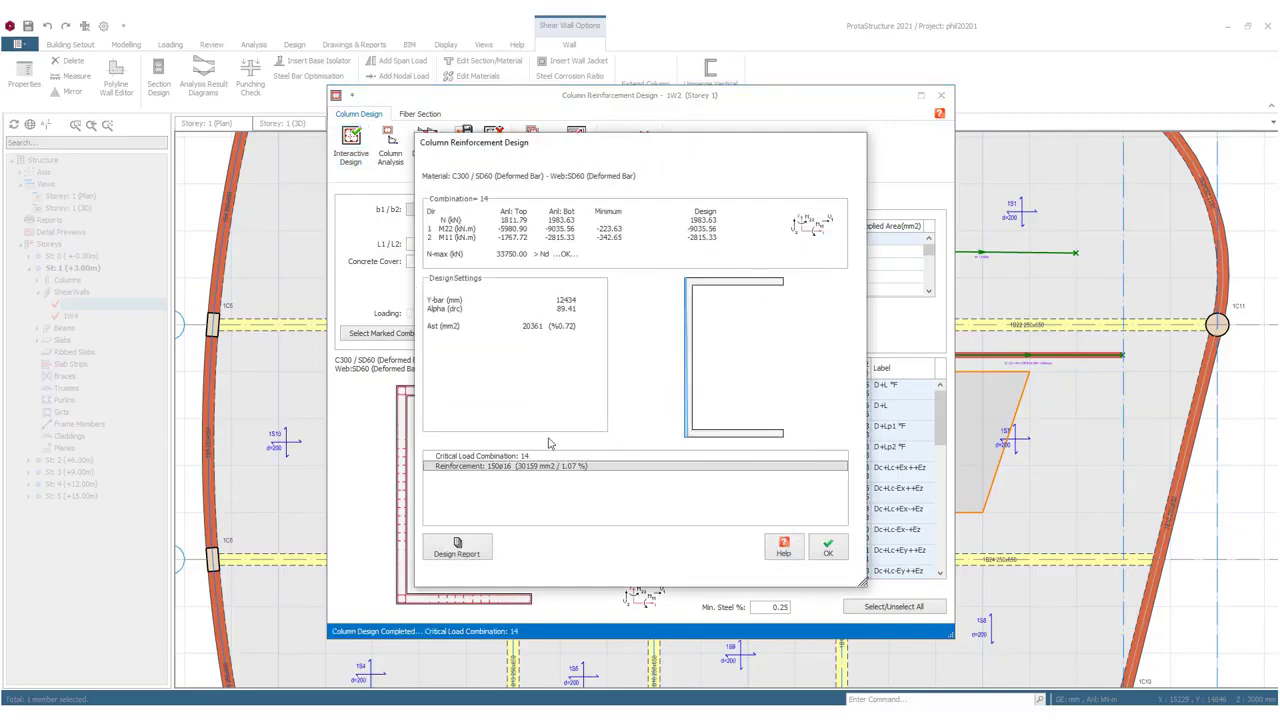
{"action": "left_click", "coordinate": [457, 549]}
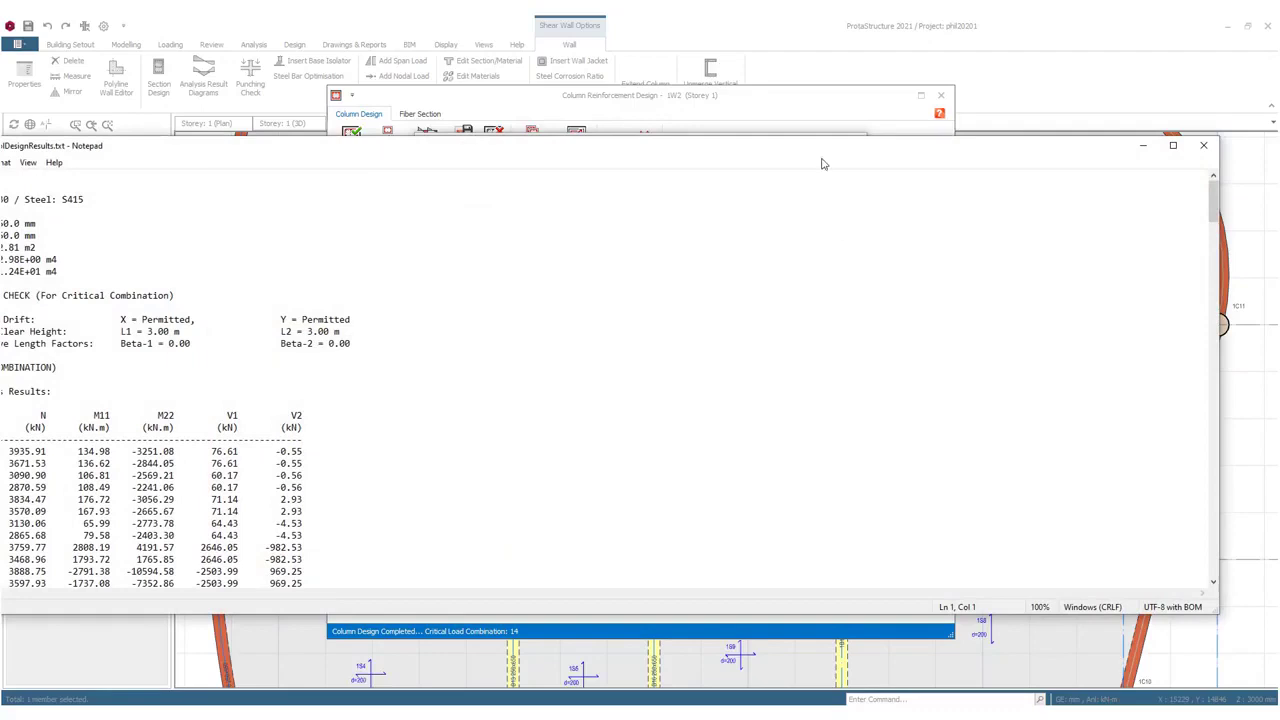
Read the 1W2 Notepad report down to the utilization ratios, then close it and the result summary
{"action": "left_click", "coordinate": [1172, 145]}
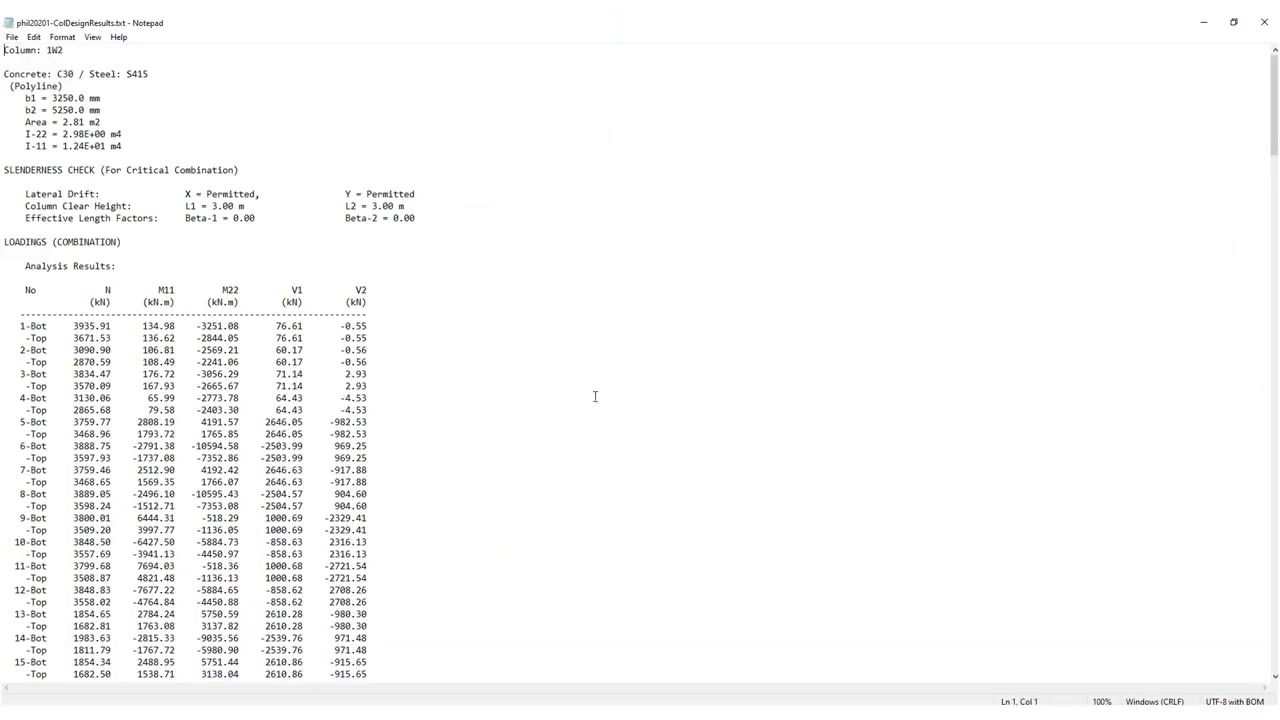
{"action": "scroll", "coordinate": [560, 405], "scroll_direction": "down", "scroll_amount": 11}
{"action": "scroll", "coordinate": [546, 414], "scroll_direction": "down", "scroll_amount": 20}
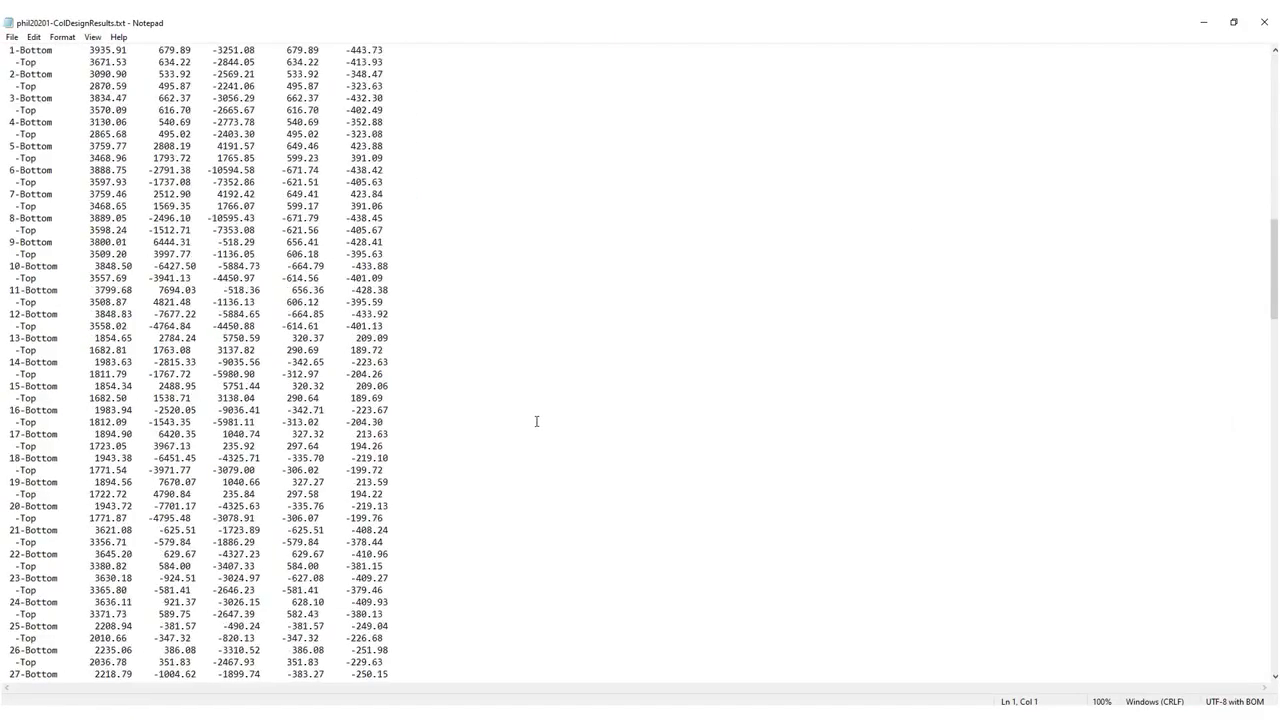
{"action": "scroll", "coordinate": [527, 426], "scroll_direction": "down", "scroll_amount": 20}
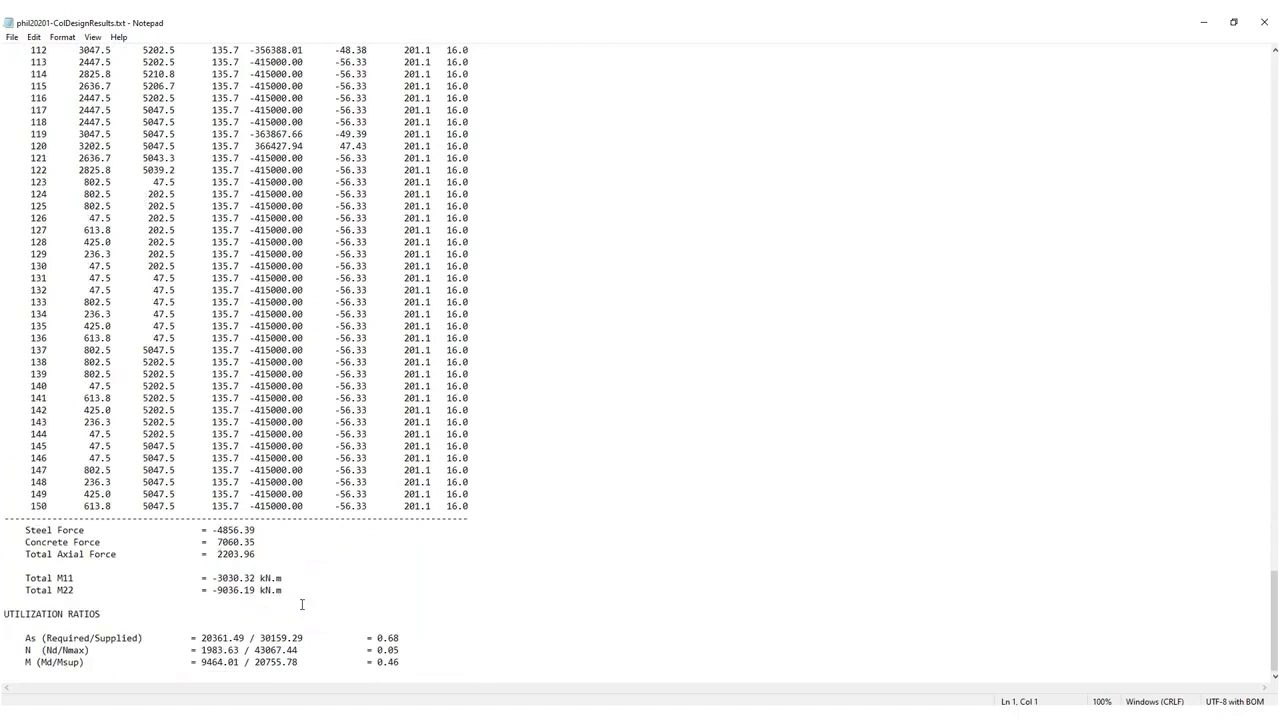
{"action": "left_click", "coordinate": [1264, 22]}
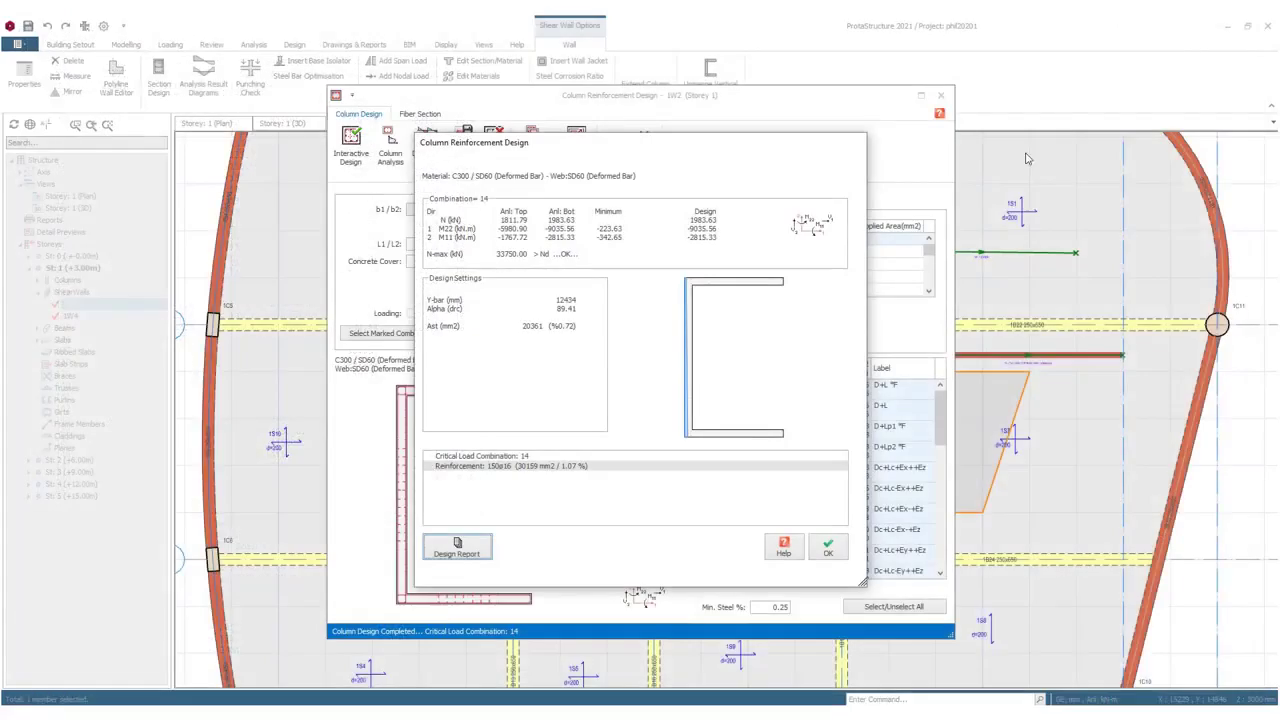
{"action": "left_click", "coordinate": [826, 546]}
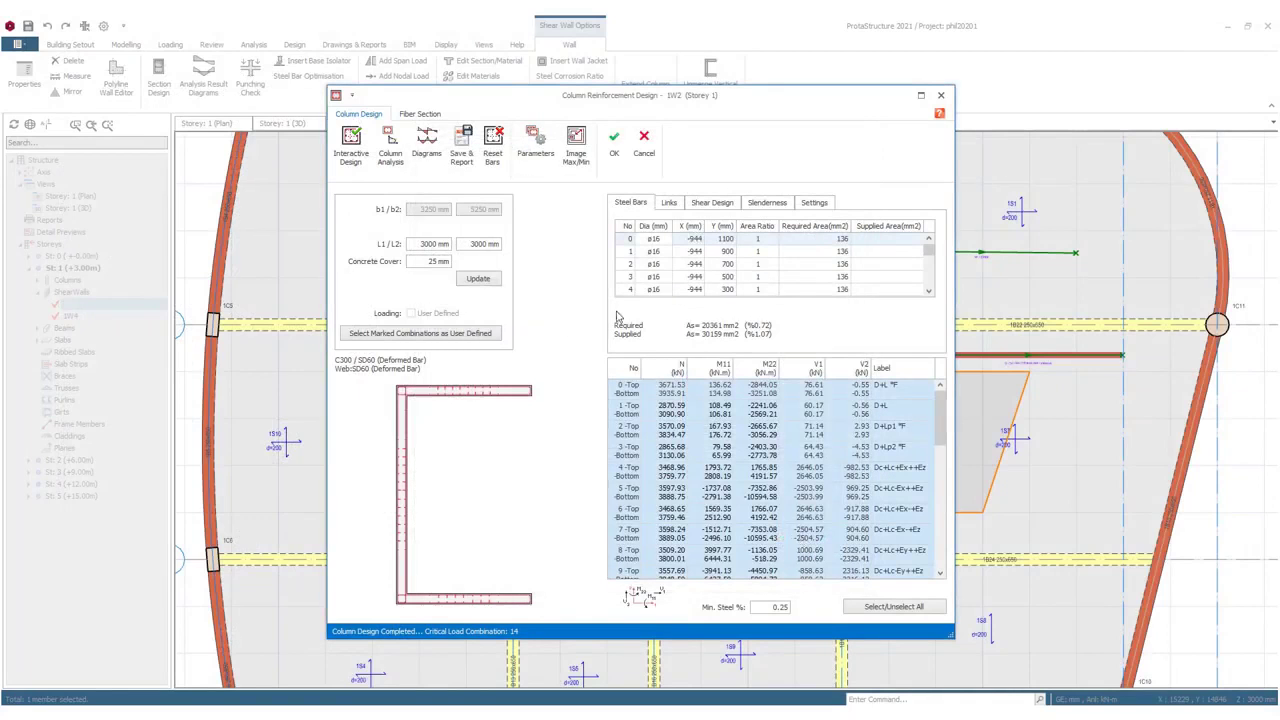
Accept the wall design, then add two top chord members meeting at the apex in the custom truss
{"action": "left_click", "coordinate": [614, 145]}
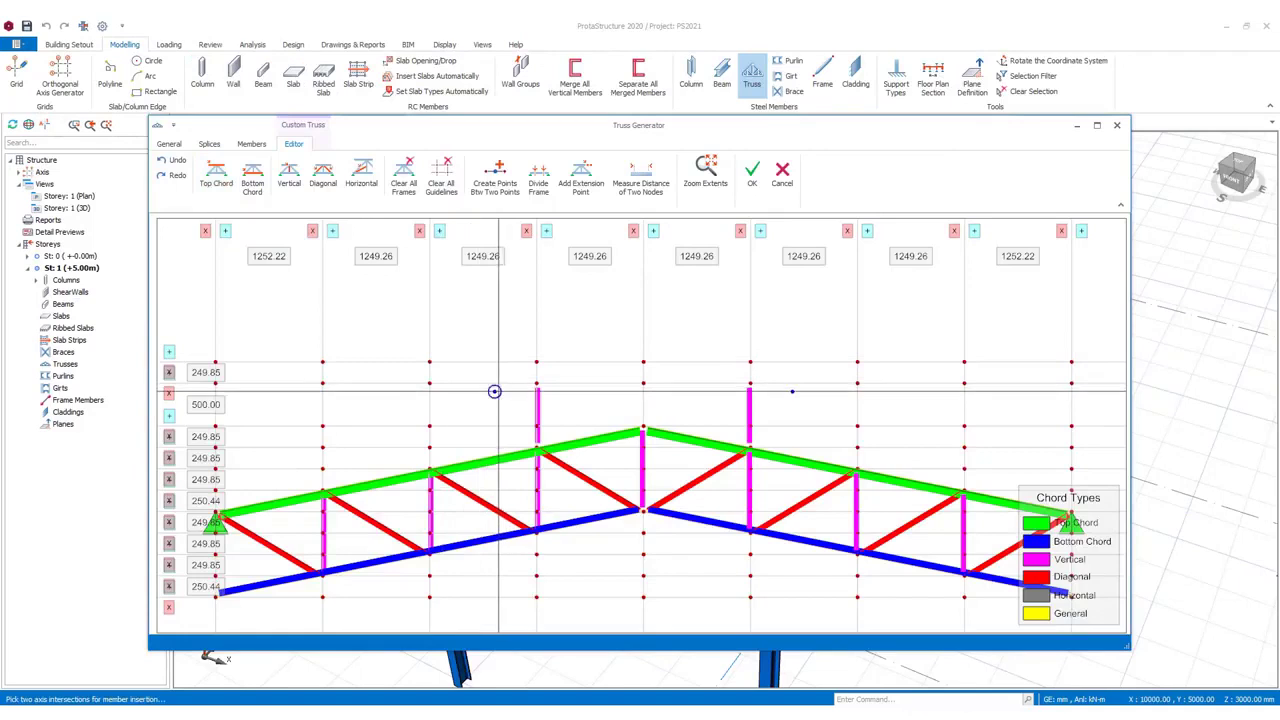
{"action": "left_click", "coordinate": [494, 391]}
{"action": "left_click", "coordinate": [643, 362]}
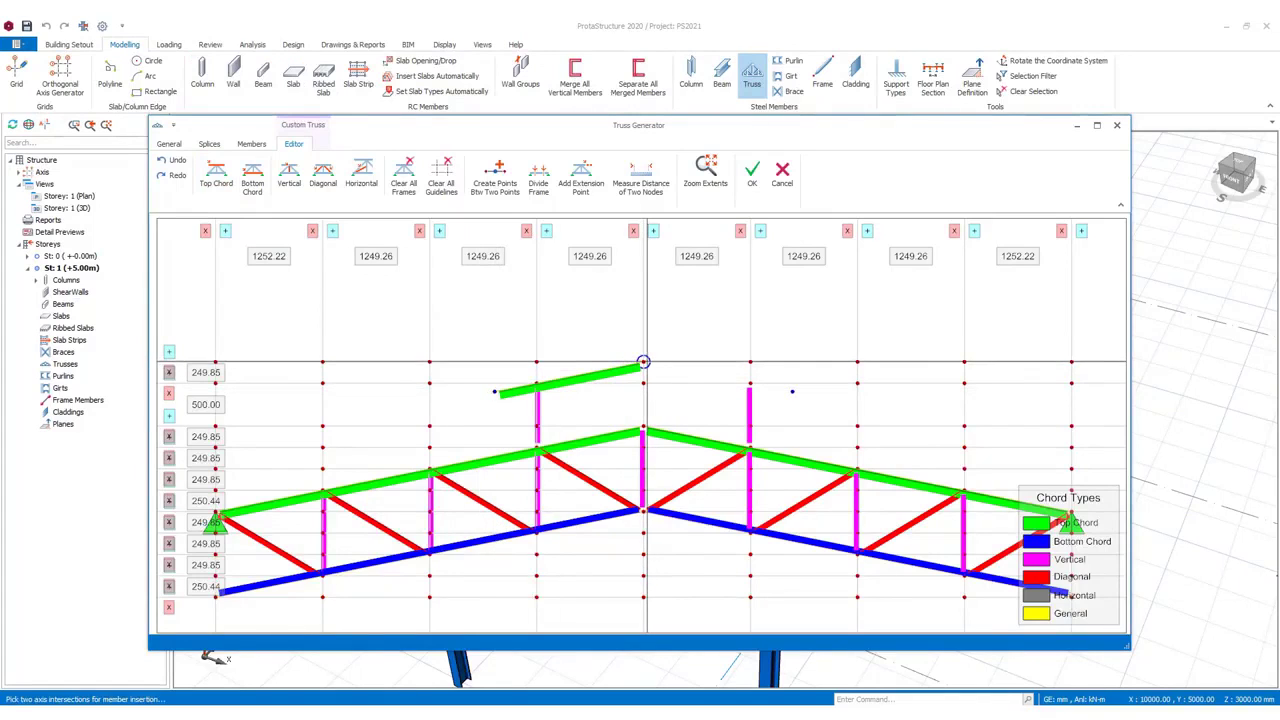
{"action": "left_click", "coordinate": [643, 362]}
{"action": "left_click", "coordinate": [792, 391]}
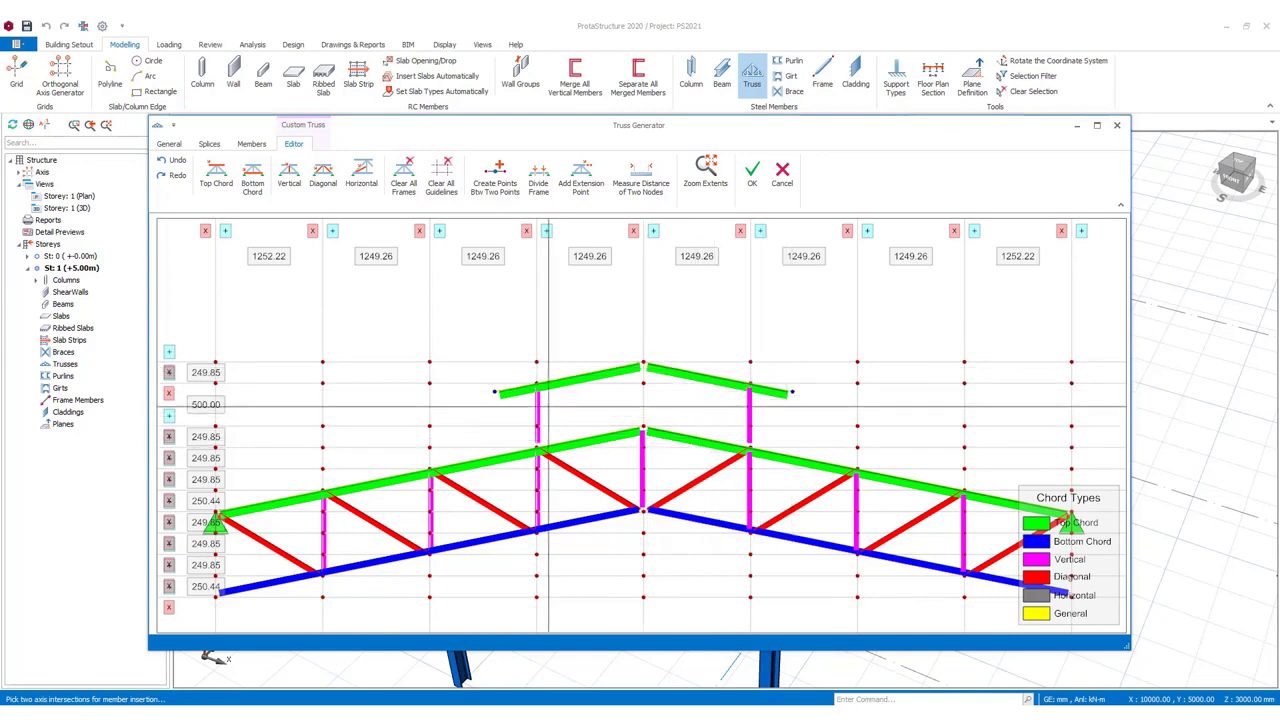
{"action": "scroll", "coordinate": [561, 396], "scroll_direction": "up", "scroll_amount": 2}
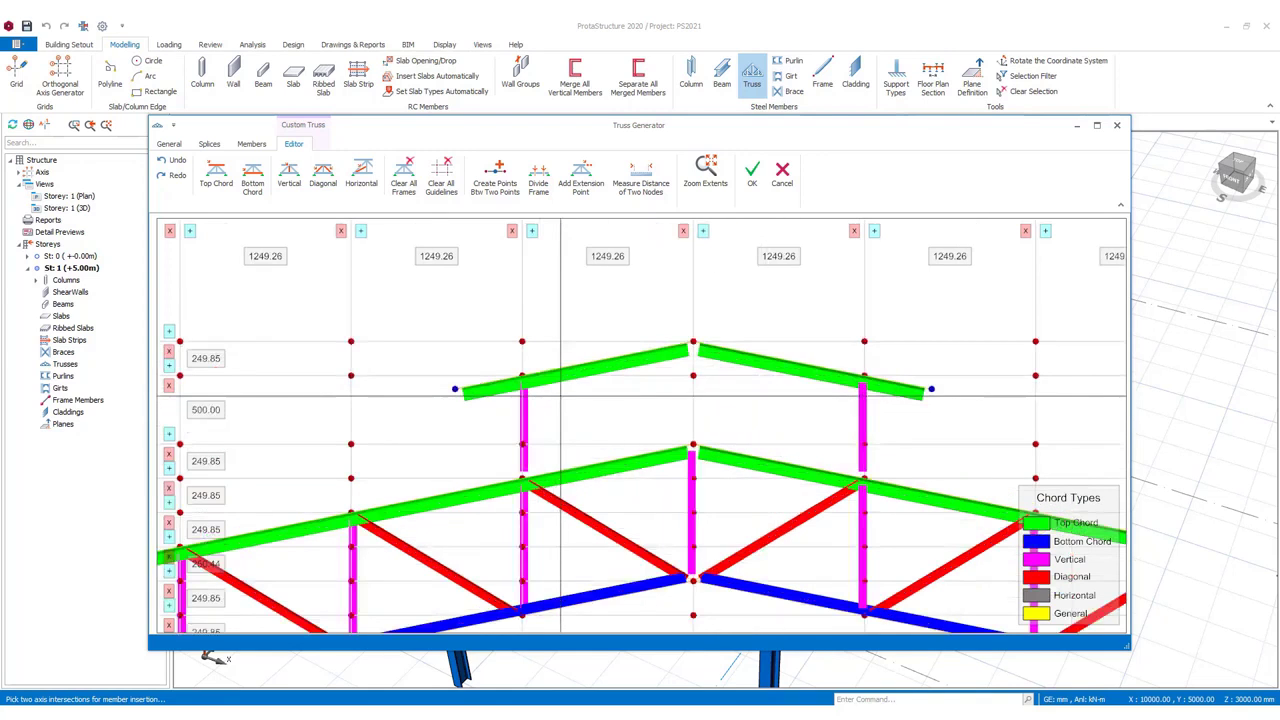
{"action": "left_click", "coordinate": [751, 178]}
{"action": "left_click", "coordinate": [745, 205]}
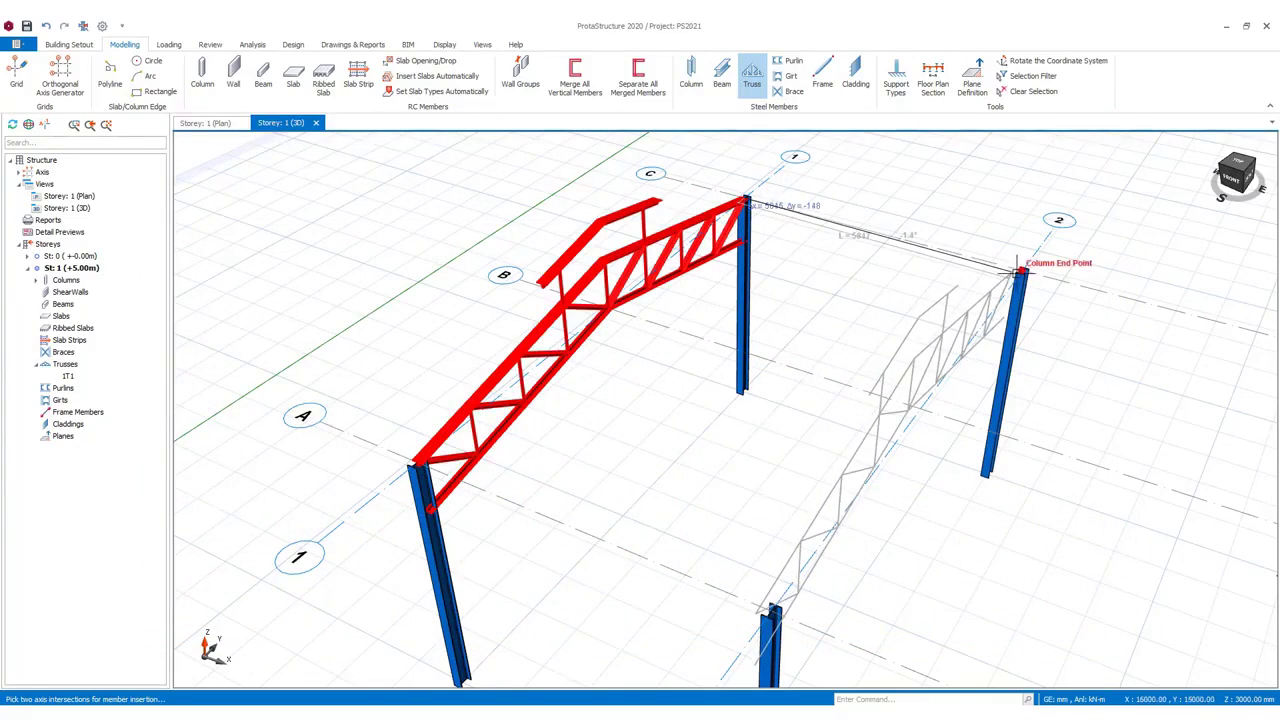
Place the custom truss across the column frames on axes 2, 3 and 4
{"action": "left_click", "coordinate": [1018, 272]}
{"action": "middle_click_drag", "start_coordinate": [1060, 402], "coordinate": [815, 320]}
{"action": "scroll", "coordinate": [826, 349], "scroll_direction": "up", "scroll_amount": 3}
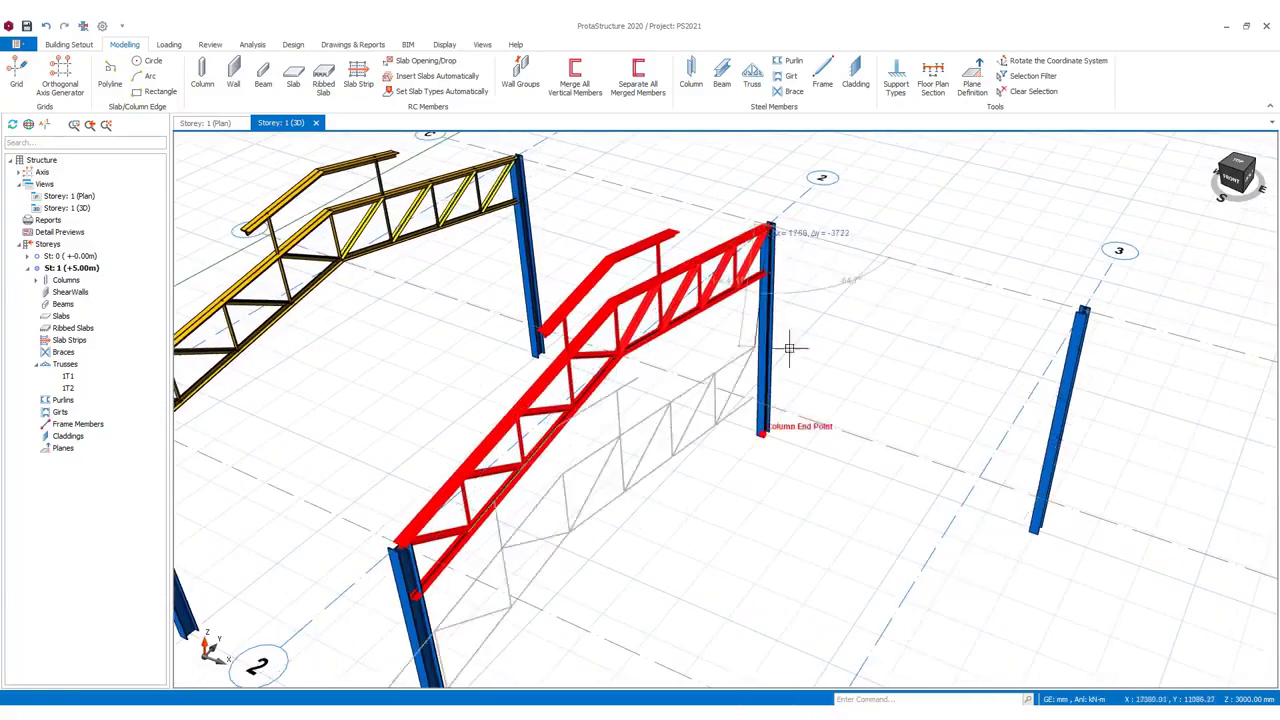
{"action": "left_click", "coordinate": [1080, 312]}
{"action": "middle_click_drag", "start_coordinate": [1080, 312], "coordinate": [1049, 254]}
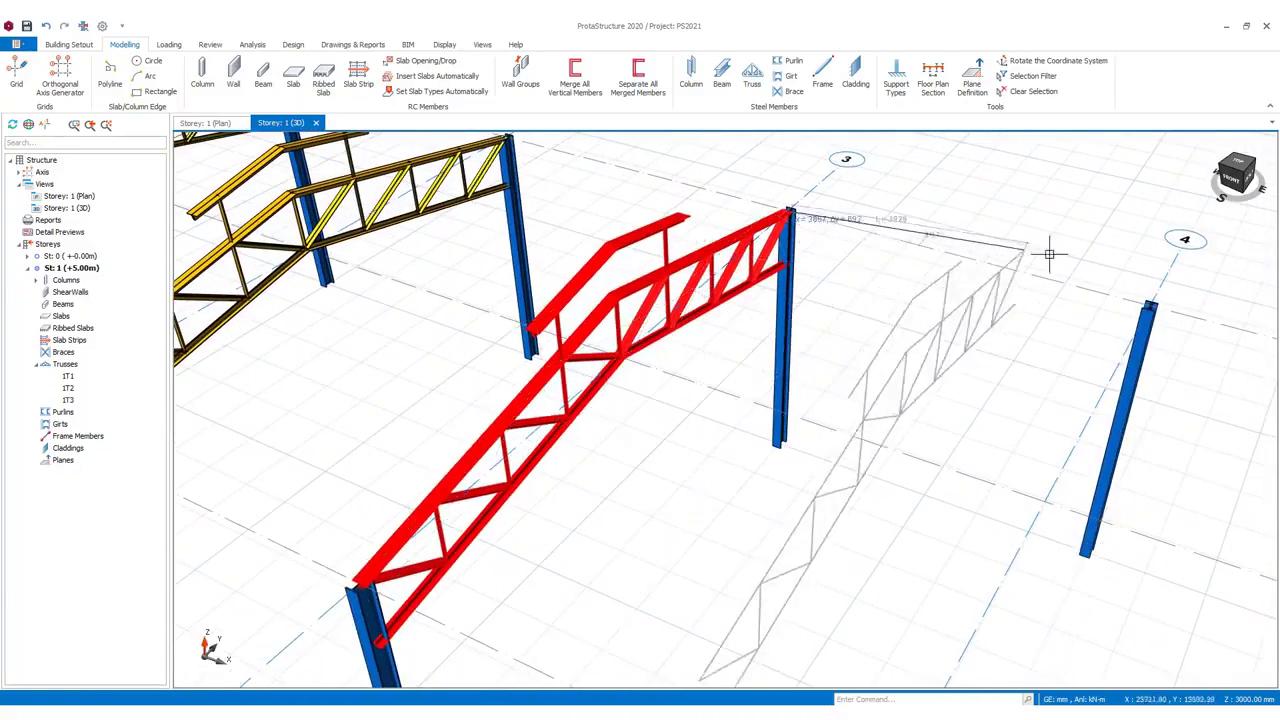
{"action": "left_click", "coordinate": [1148, 302]}
{"action": "scroll", "coordinate": [964, 294], "scroll_direction": "down", "scroll_amount": 5}
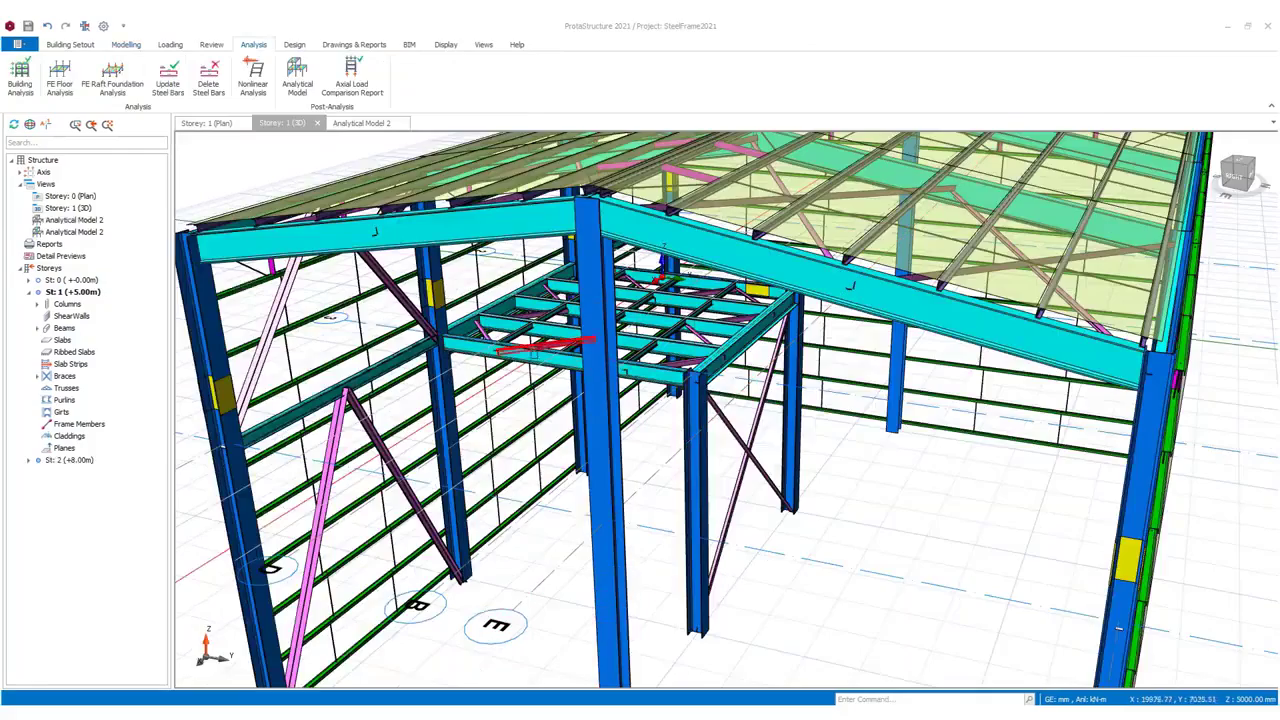
Design-check HE300A column 2C8 and review its force diagrams; all checks pass at 0.473
{"action": "mouse_move", "coordinate": [485, 366]}
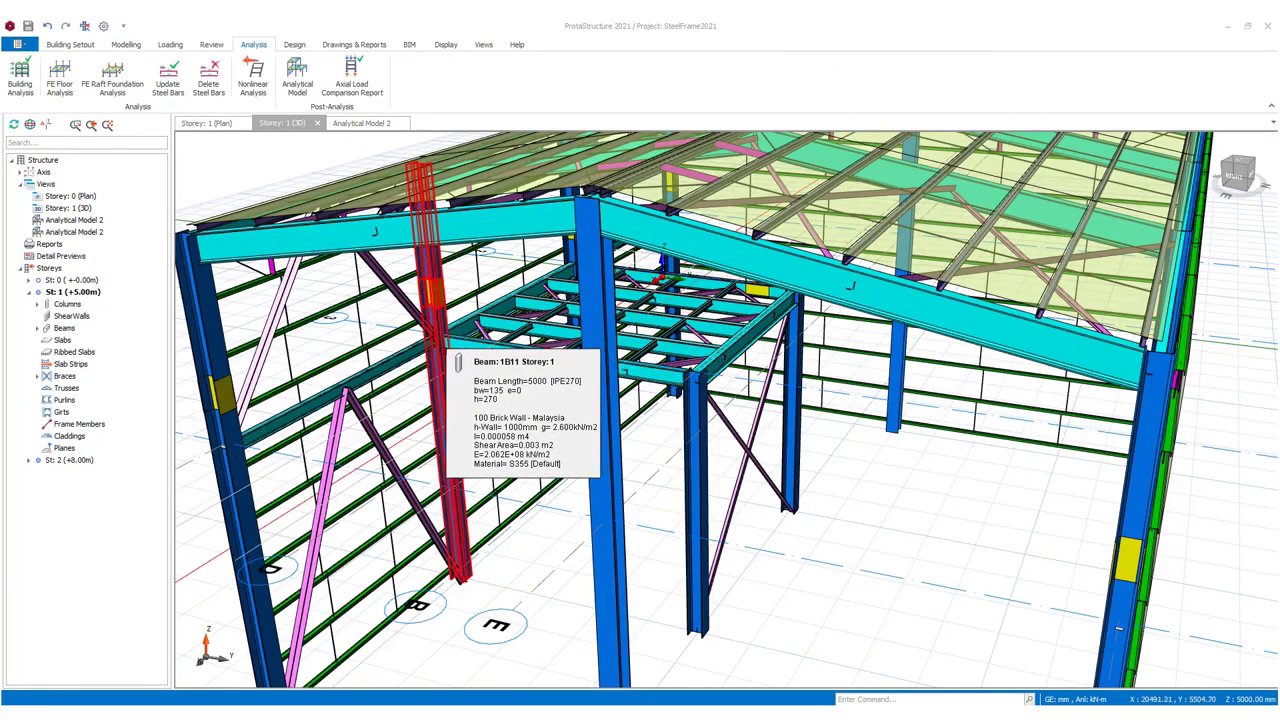
{"action": "left_click", "coordinate": [443, 352]}
{"action": "right_click", "coordinate": [443, 352]}
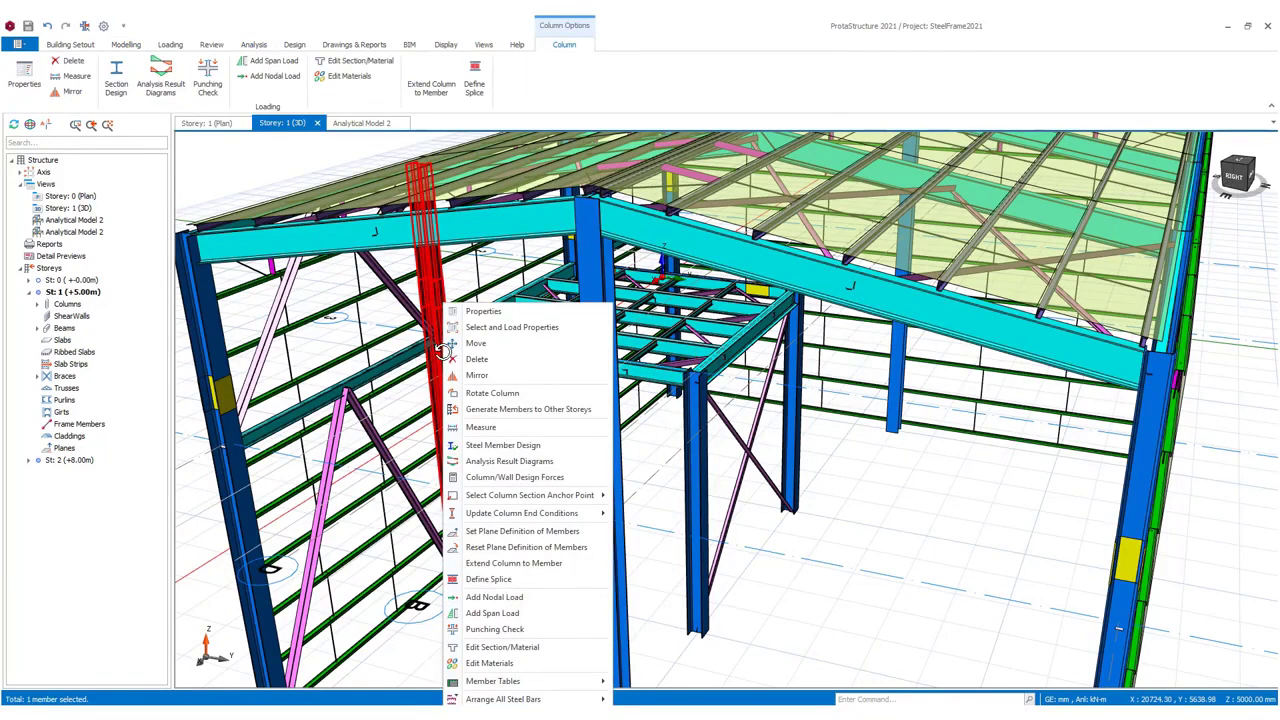
{"action": "left_click", "coordinate": [500, 445]}
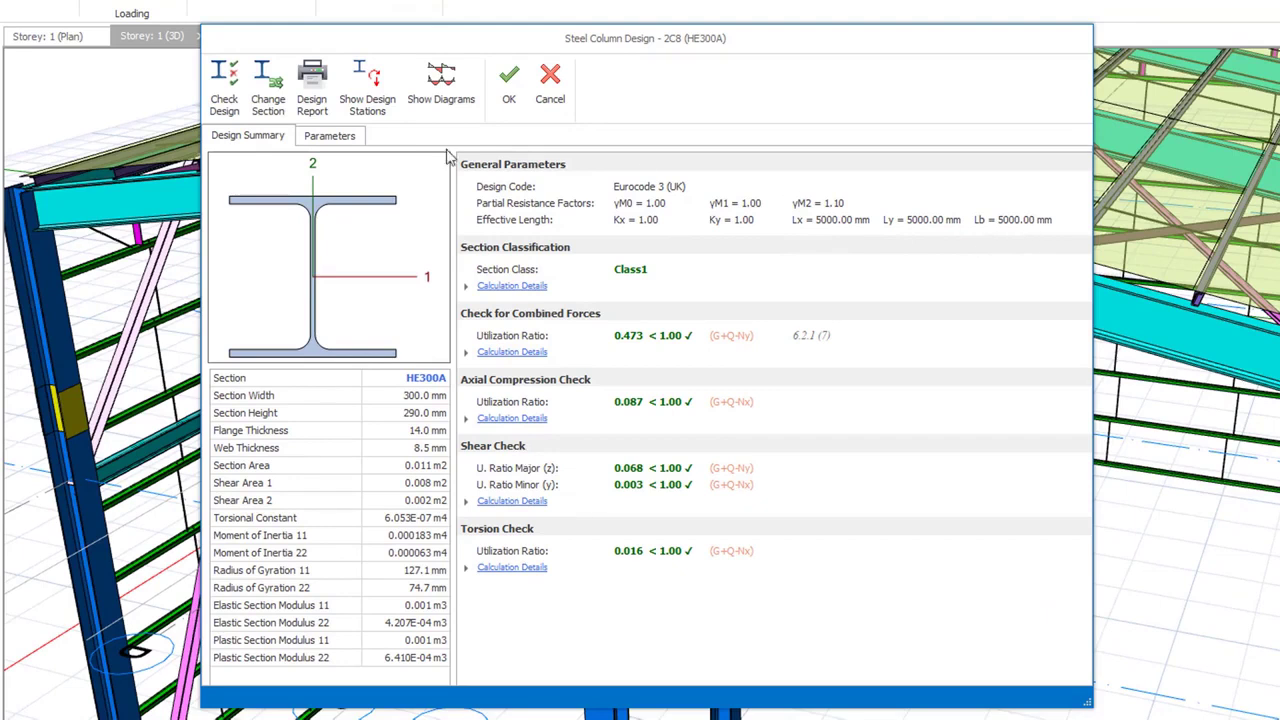
{"action": "left_click", "coordinate": [437, 100]}
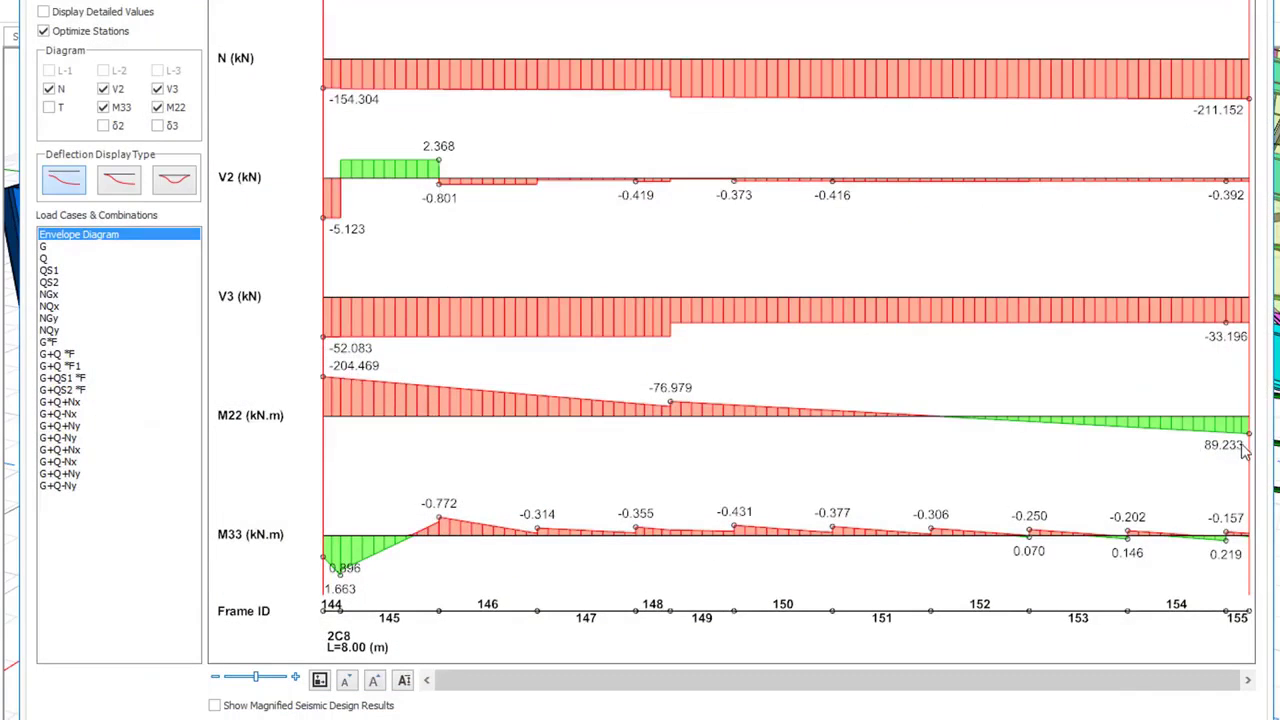
{"action": "key", "text": "Escape"}
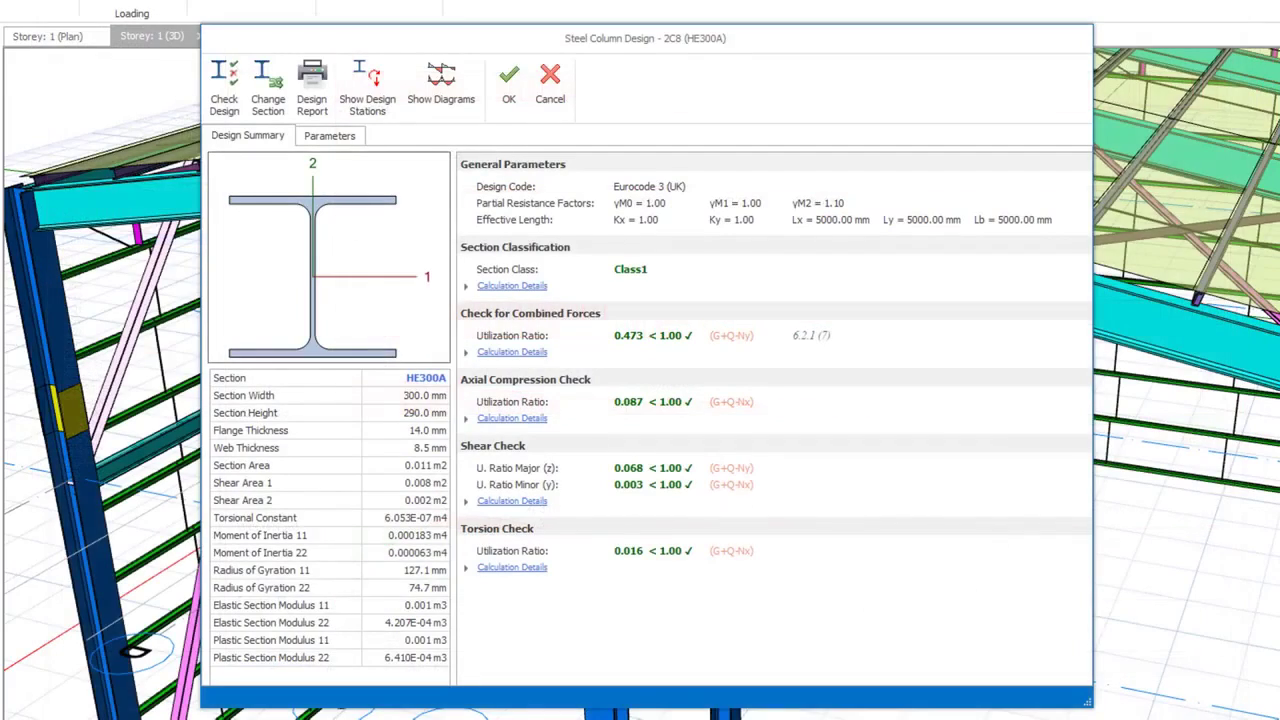
Close the column check and open the steel member design for beam 1B11
{"action": "left_click", "coordinate": [510, 84]}
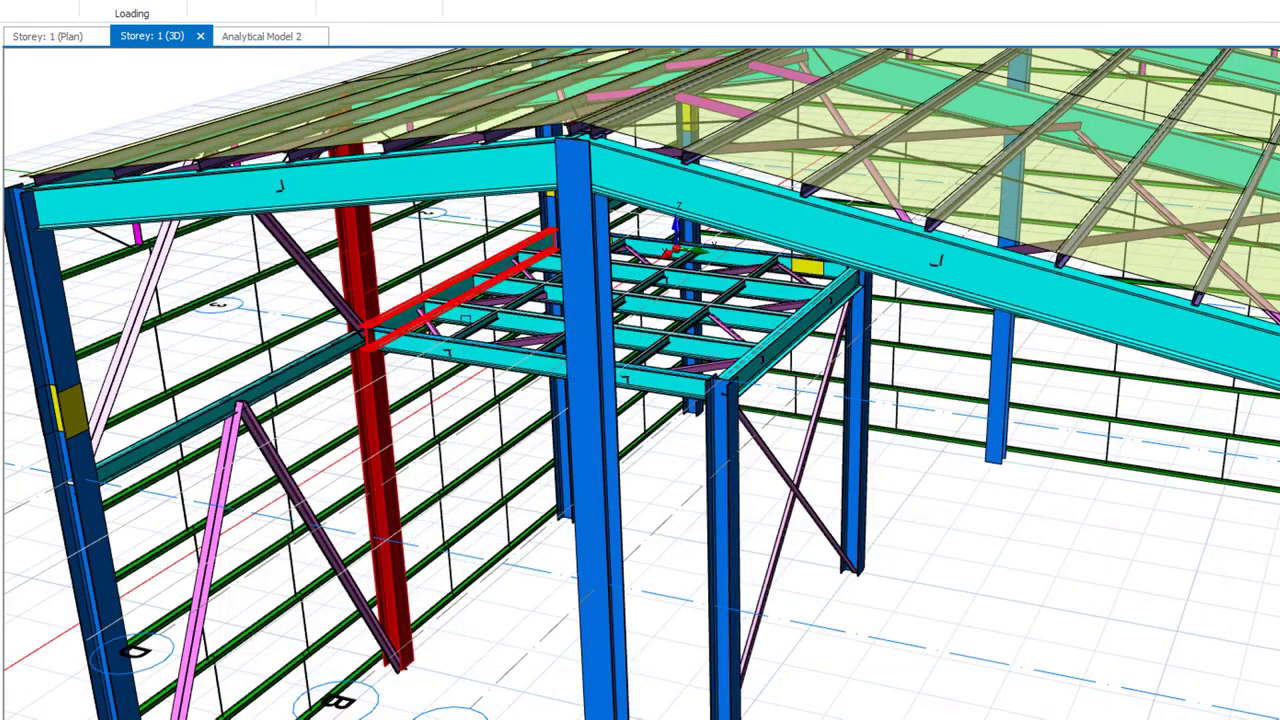
{"action": "right_click", "coordinate": [478, 182]}
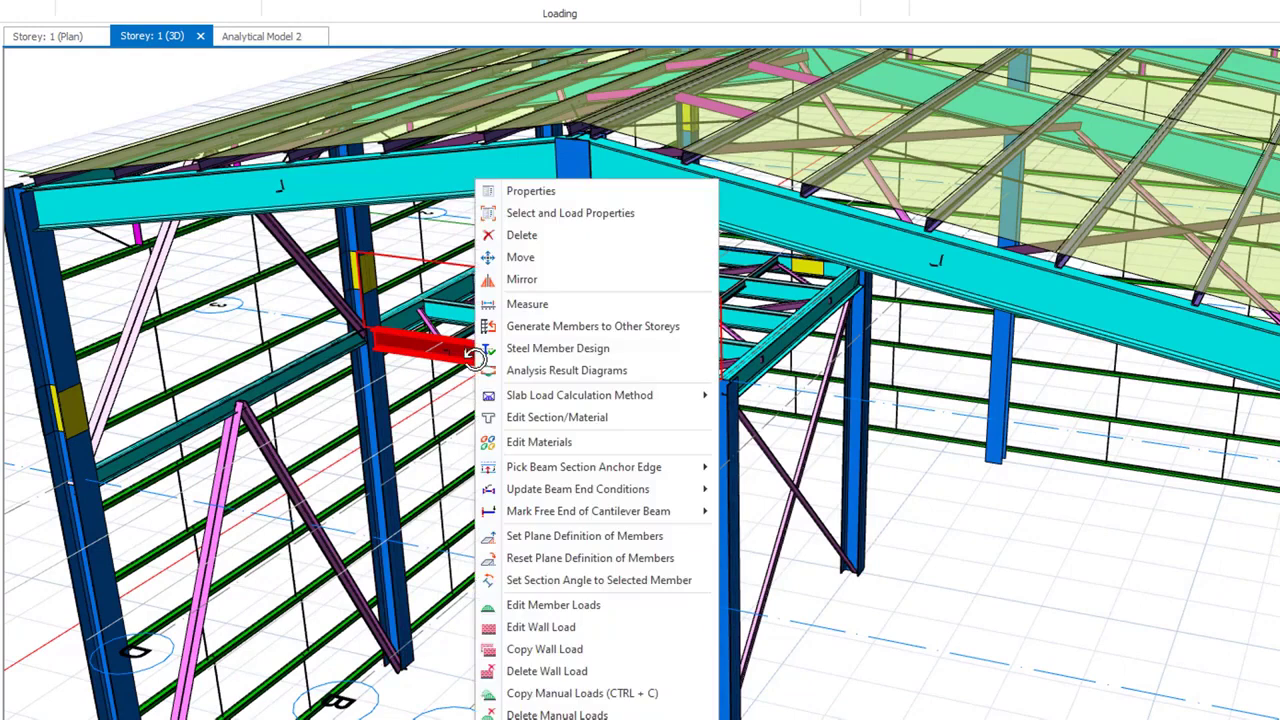
{"action": "left_click", "coordinate": [525, 349]}
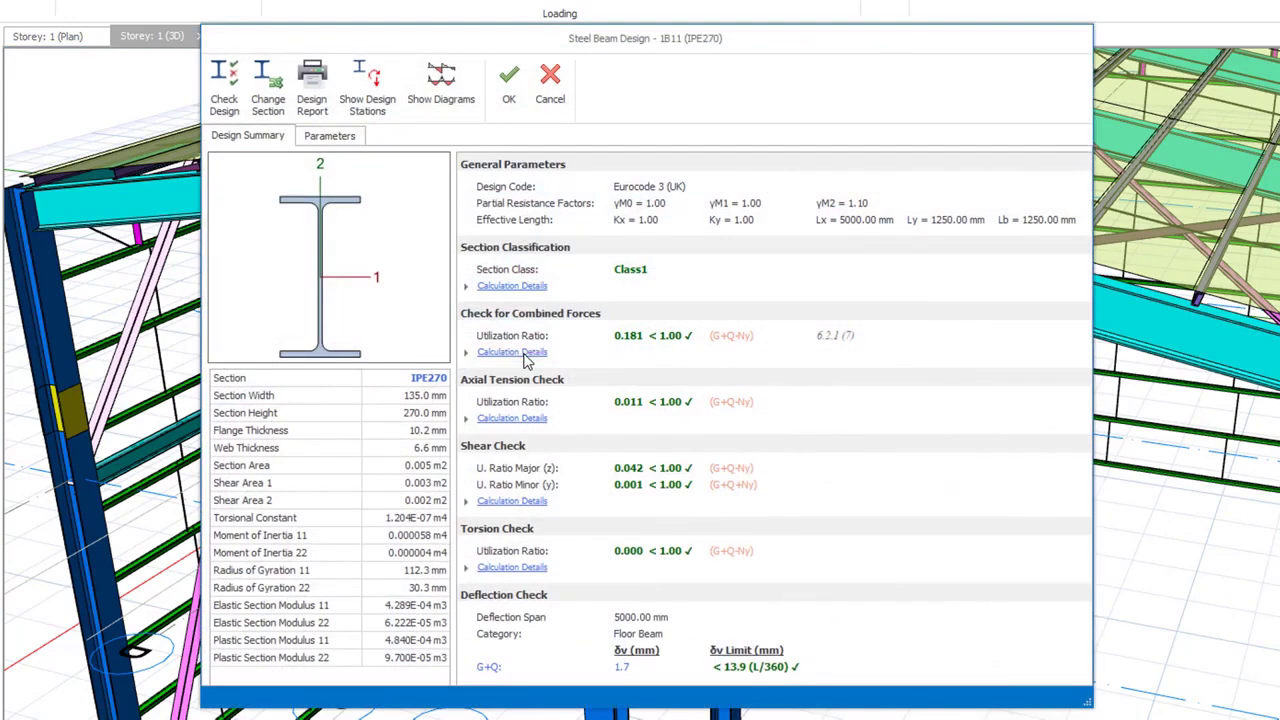
Set beam 1B11's manual deflection limits to L/200 live and L/150 dead plus live, then accept
{"action": "left_click", "coordinate": [328, 137]}
{"action": "left_click", "coordinate": [316, 177]}
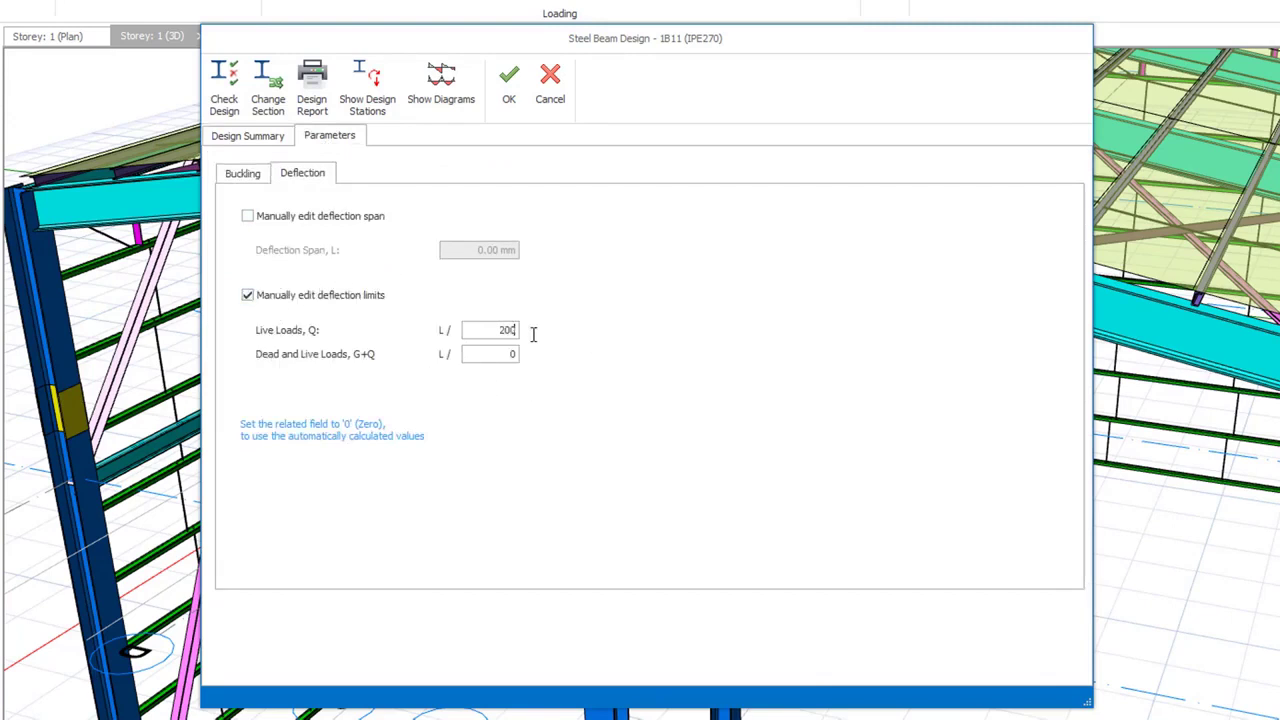
{"action": "key", "text": "Tab"}
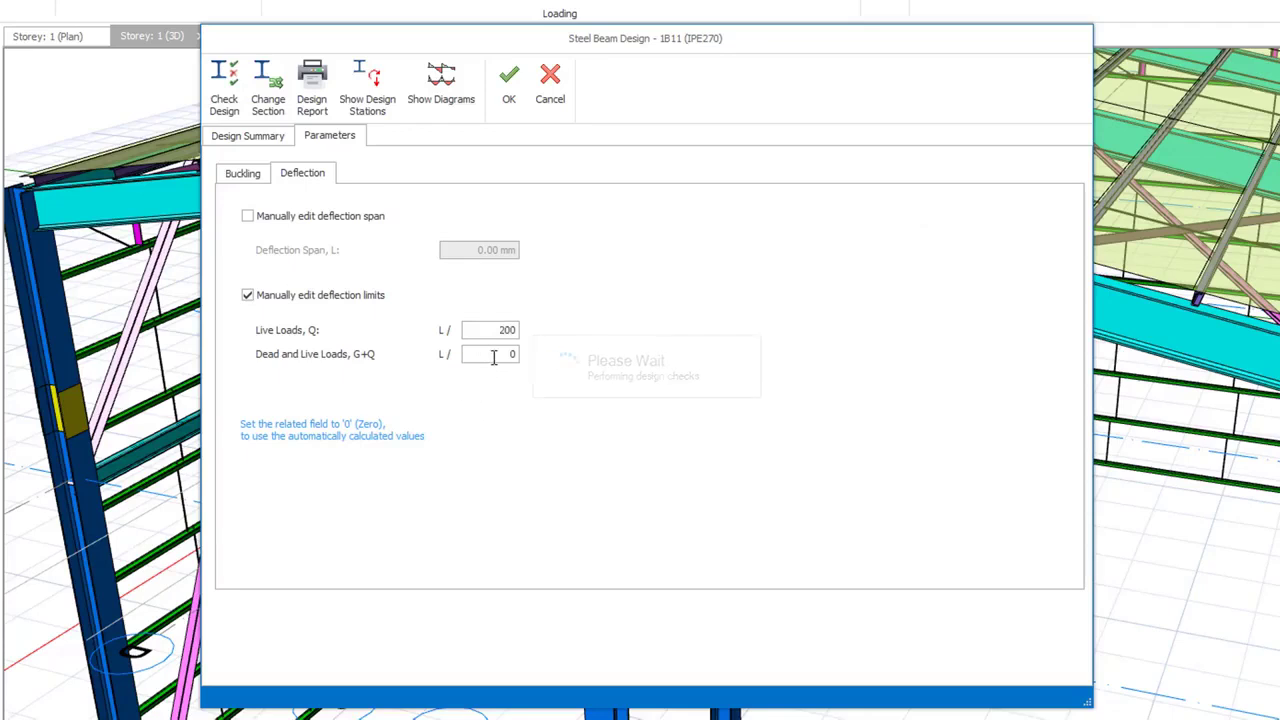
{"action": "type", "text": "150"}
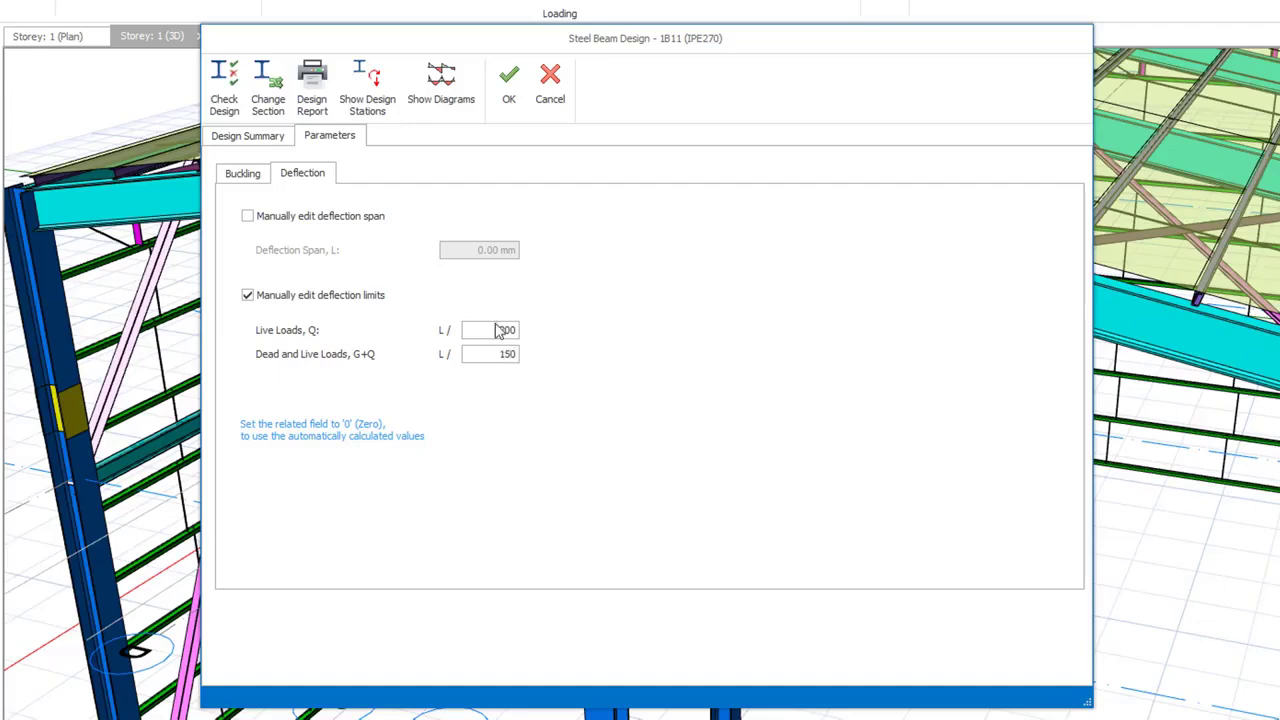
{"action": "left_click", "coordinate": [243, 173]}
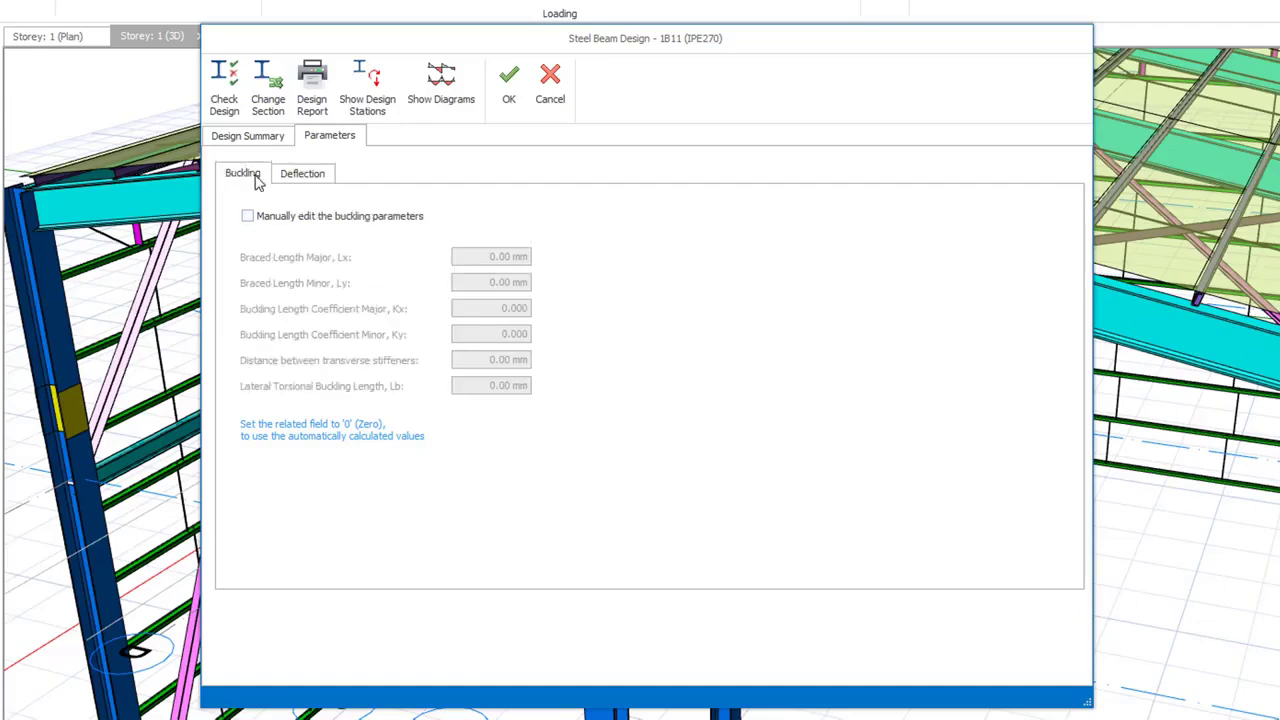
{"action": "left_click", "coordinate": [265, 139]}
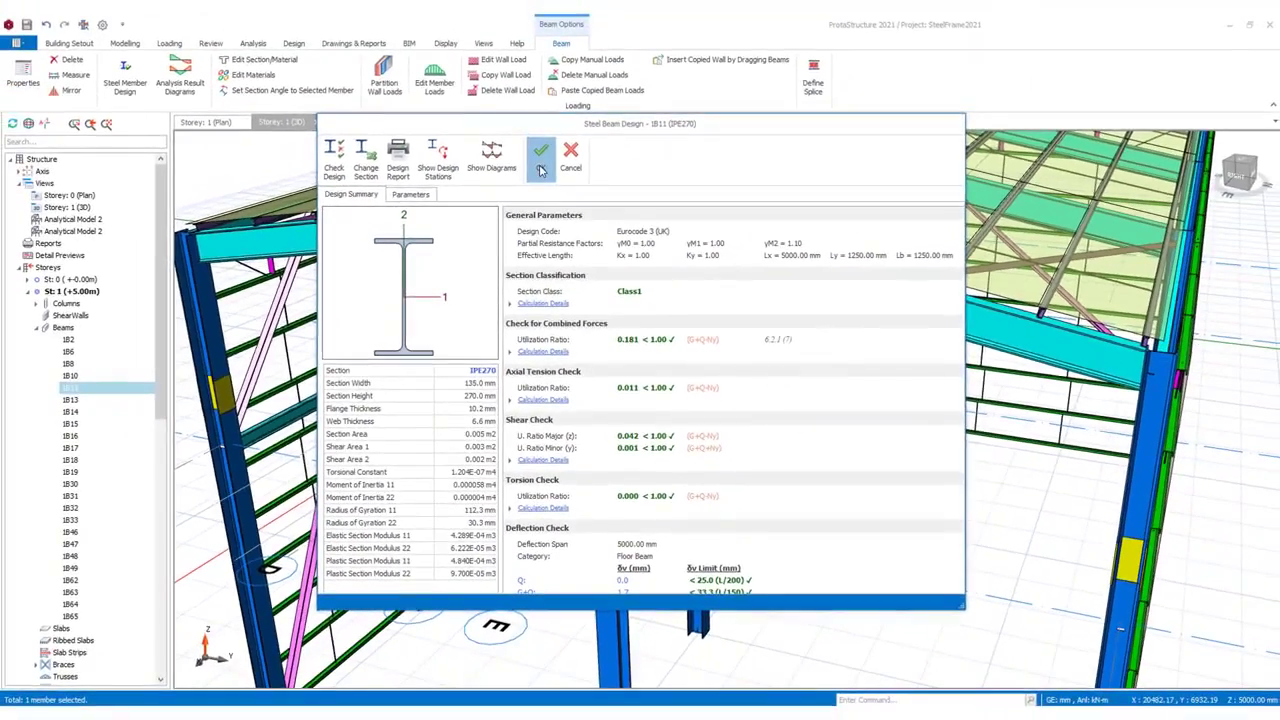
{"action": "left_click", "coordinate": [509, 95]}
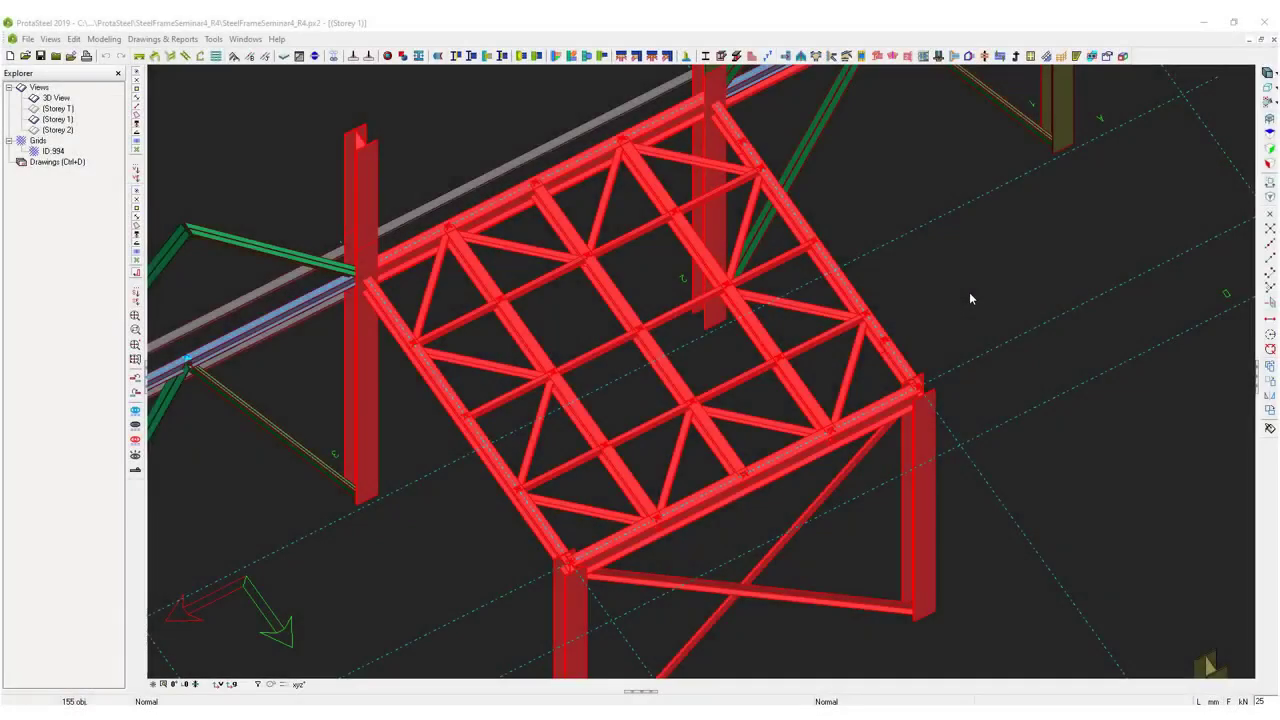
Auto-create floor beam connections with end plate, fin plate and two bracing connection priorities
{"action": "right_click", "coordinate": [969, 292]}
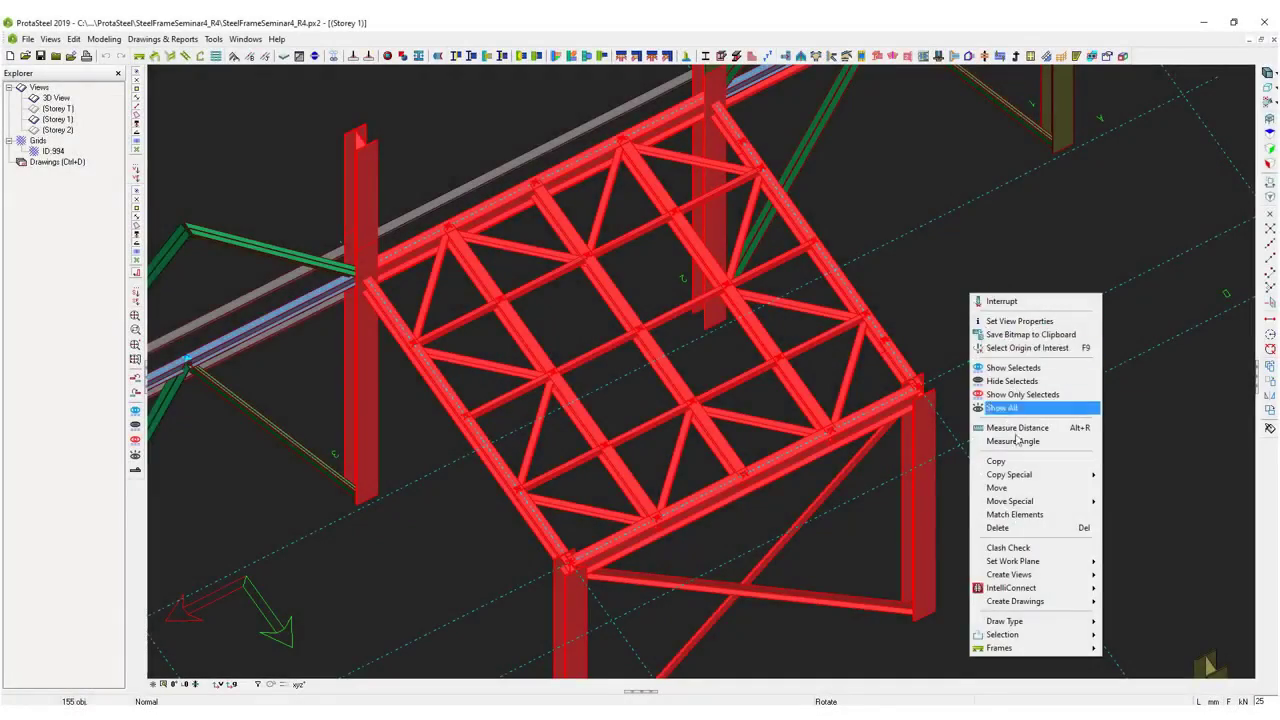
{"action": "mouse_move", "coordinate": [1036, 588]}
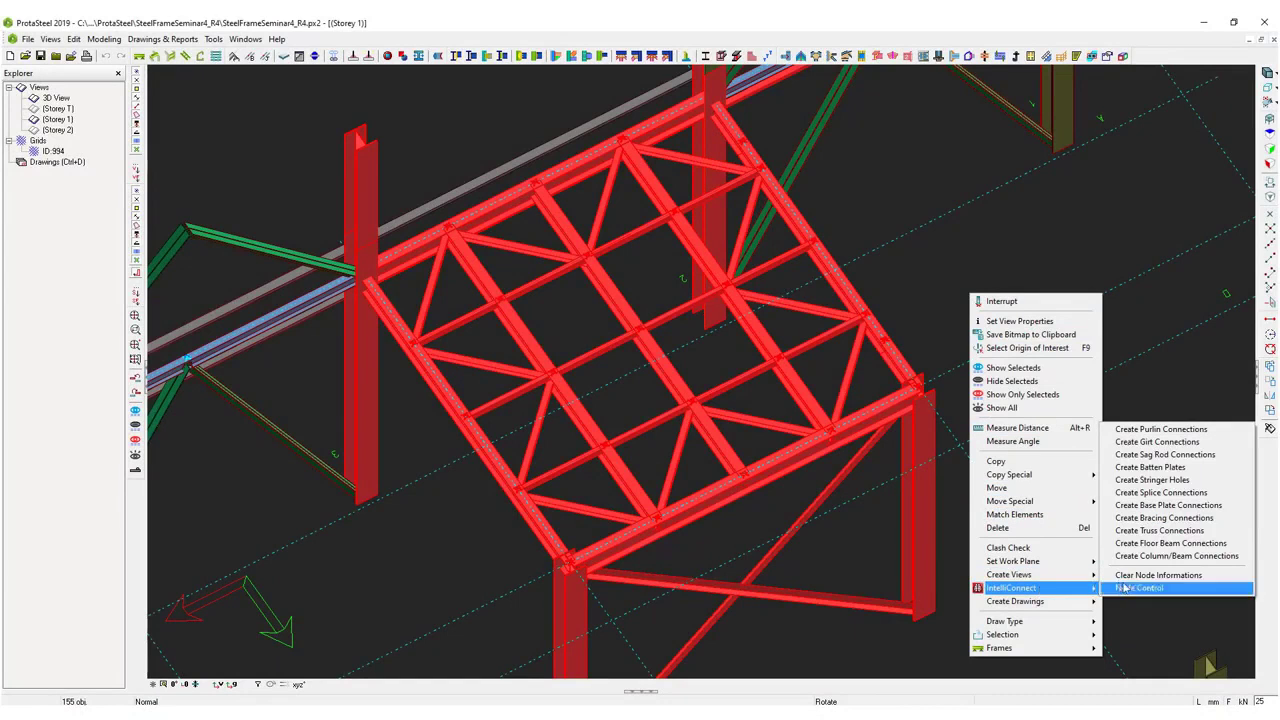
{"action": "left_click", "coordinate": [1138, 545]}
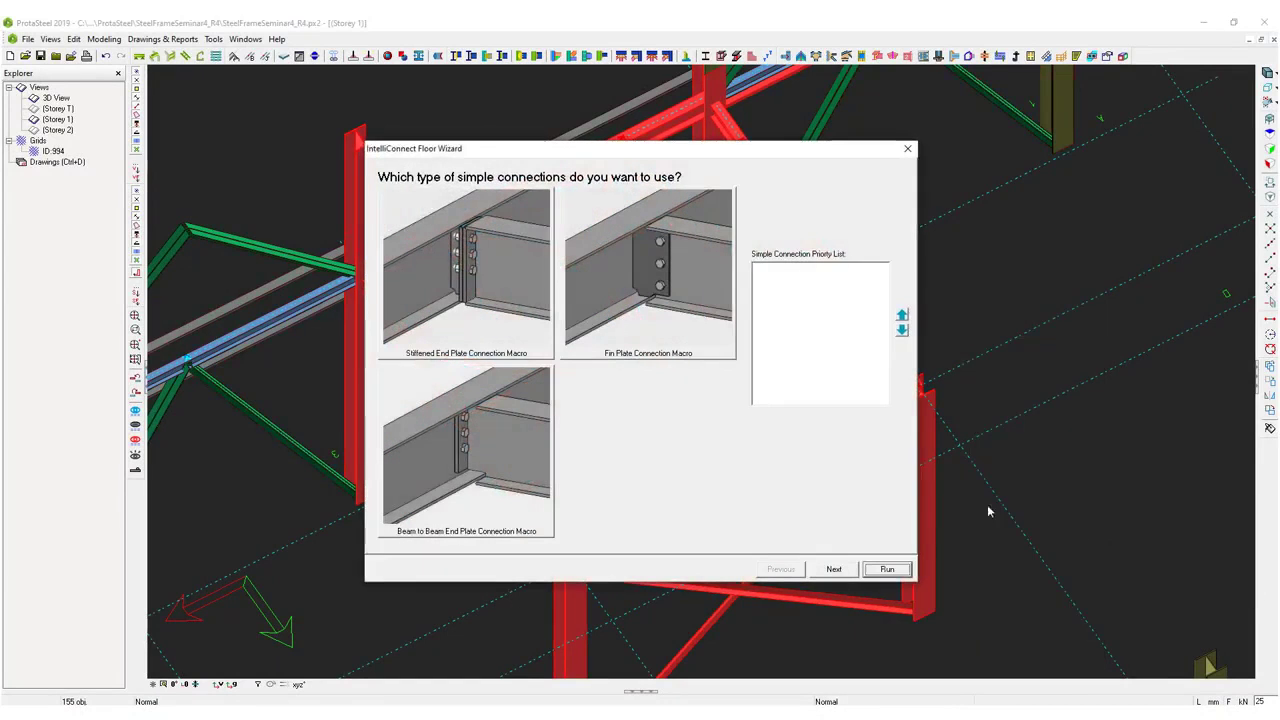
{"action": "left_click", "coordinate": [457, 295]}
{"action": "left_click", "coordinate": [645, 275]}
{"action": "left_click", "coordinate": [531, 415]}
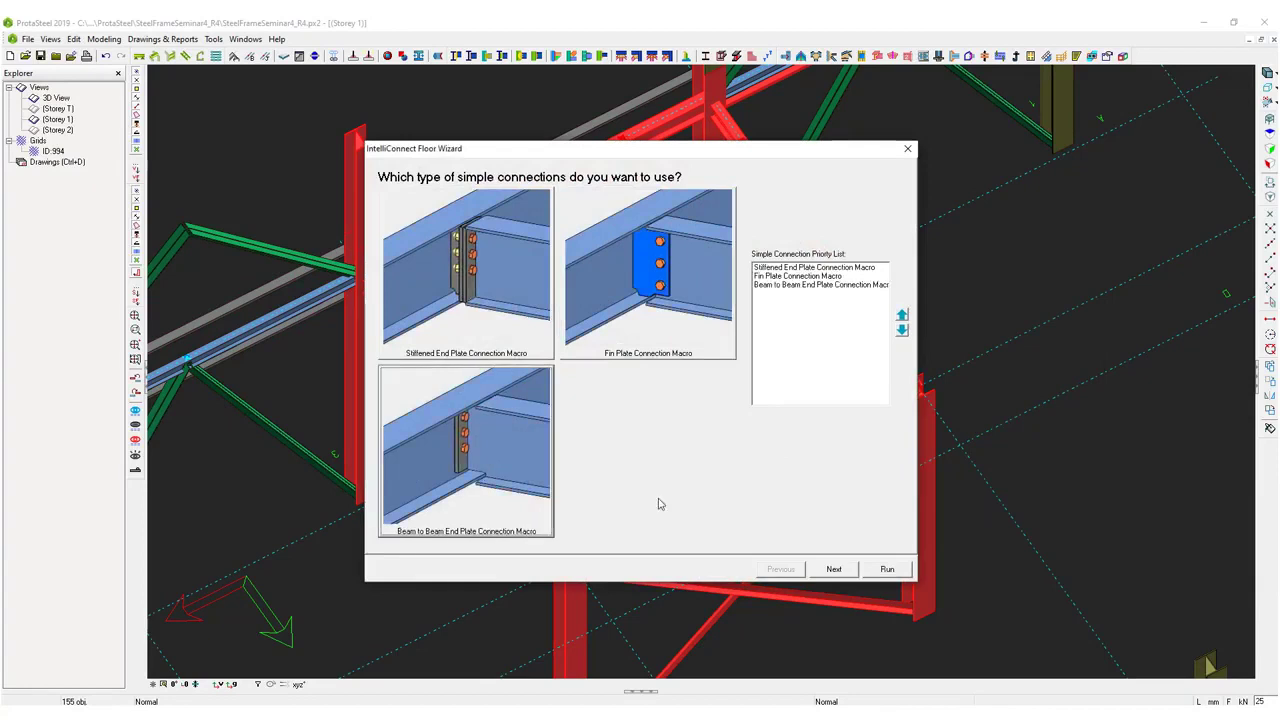
{"action": "left_click", "coordinate": [834, 569]}
{"action": "left_click", "coordinate": [436, 268]}
{"action": "left_click", "coordinate": [648, 300]}
{"action": "left_click", "coordinate": [834, 569]}
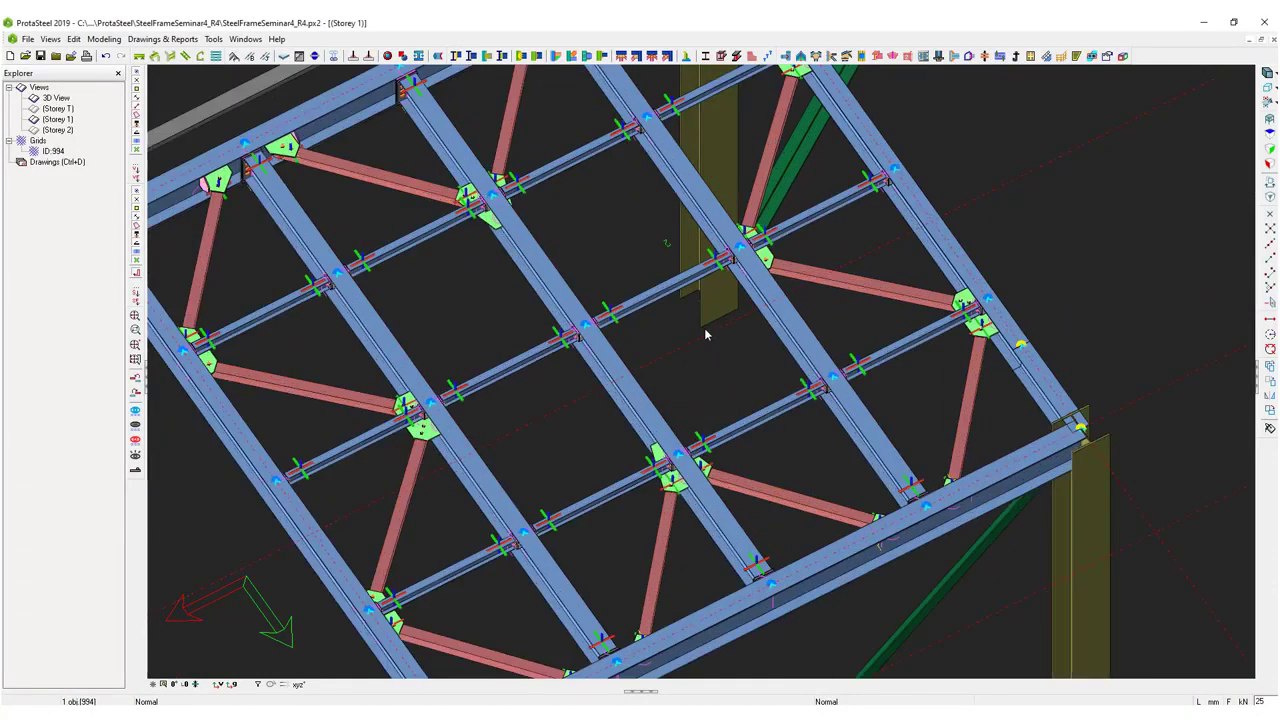
Inspect the new end-plate and gusset connections across the frame, then select all members
{"action": "scroll", "coordinate": [706, 350], "scroll_direction": "up", "scroll_amount": 5}
{"action": "scroll", "coordinate": [706, 350], "scroll_direction": "down", "scroll_amount": 3}
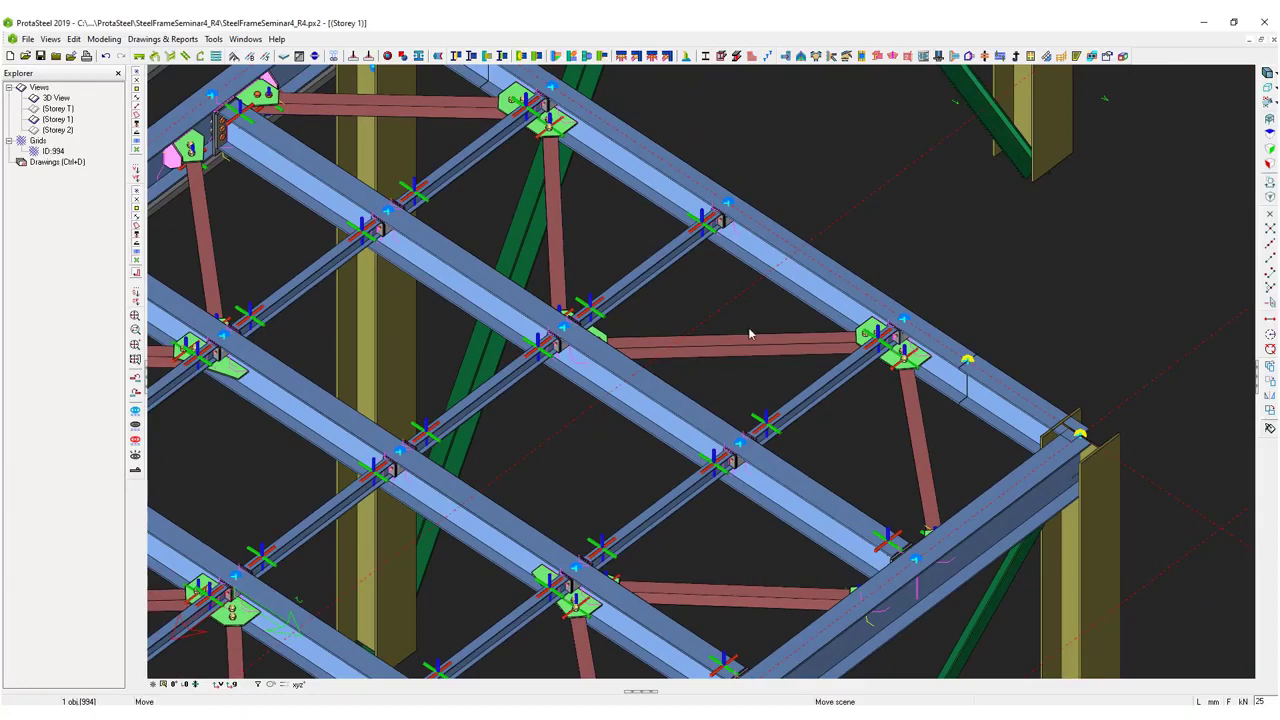
{"action": "middle_click_drag", "start_coordinate": [749, 334], "coordinate": [853, 425]}
{"action": "middle_click_drag", "start_coordinate": [335, 157], "coordinate": [449, 161]}
{"action": "scroll", "coordinate": [449, 165], "scroll_direction": "up", "scroll_amount": 4}
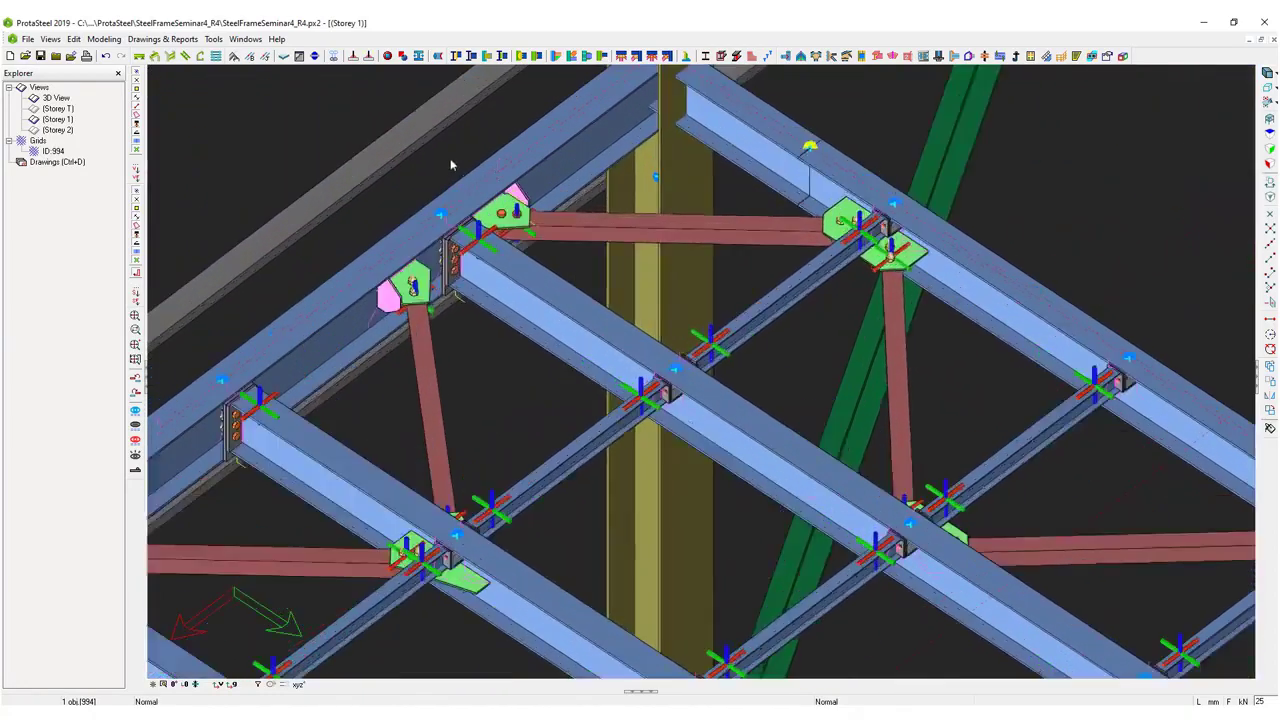
{"action": "scroll", "coordinate": [449, 177], "scroll_direction": "down", "scroll_amount": 6}
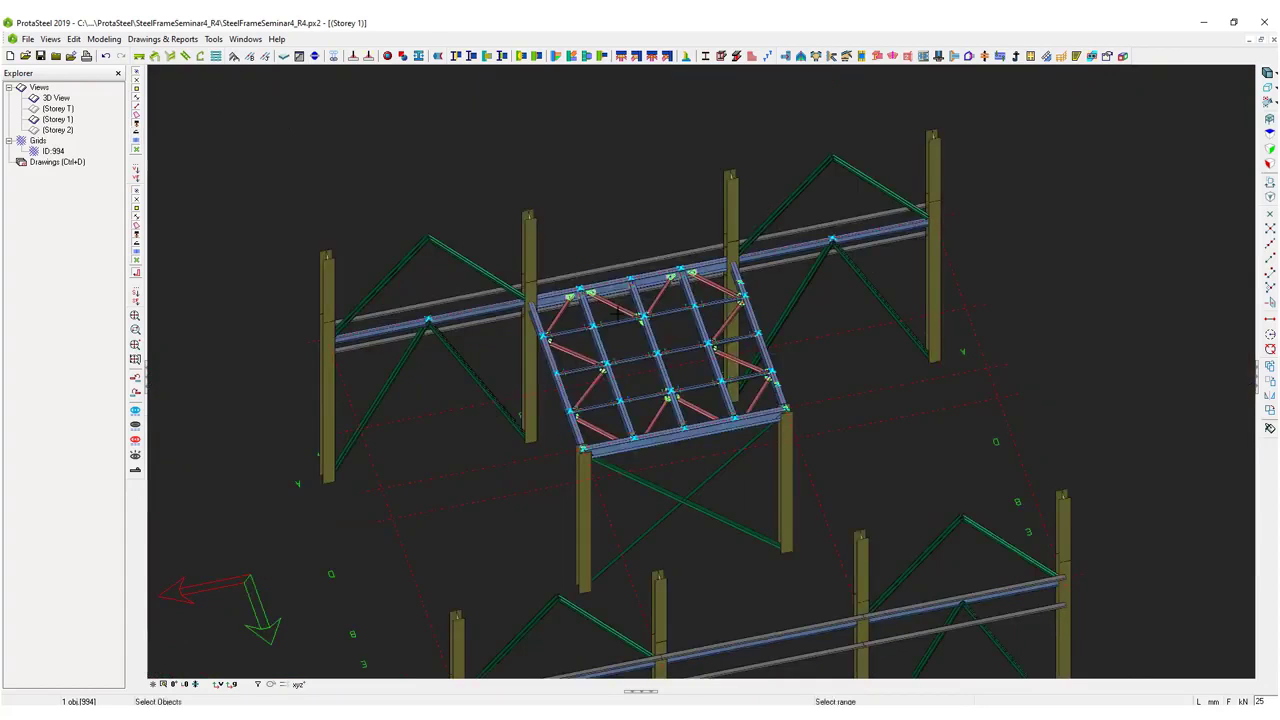
{"action": "key", "text": "ctrl+a"}
{"action": "scroll", "coordinate": [493, 320], "scroll_direction": "up", "scroll_amount": 6}
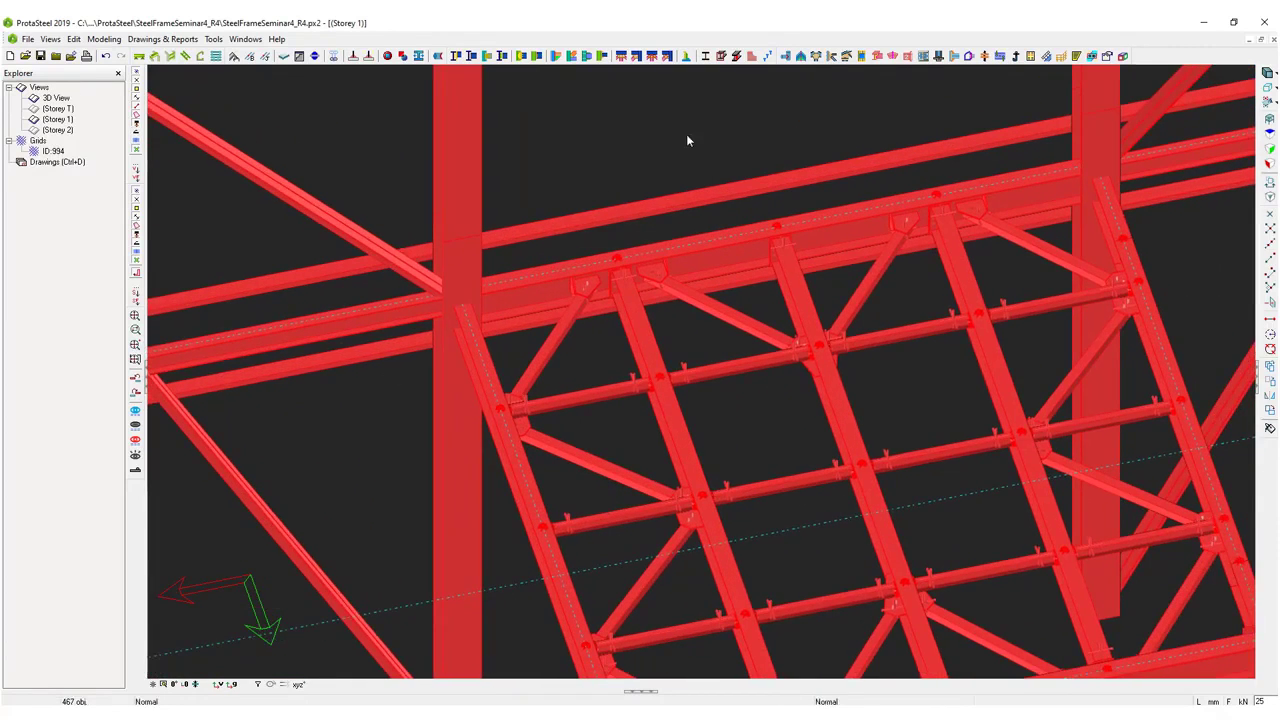
Create beam-to-column end plate connections with the fixed priorities and orbit to inspect them
{"action": "right_click", "coordinate": [687, 140]}
{"action": "mouse_move", "coordinate": [760, 429]}
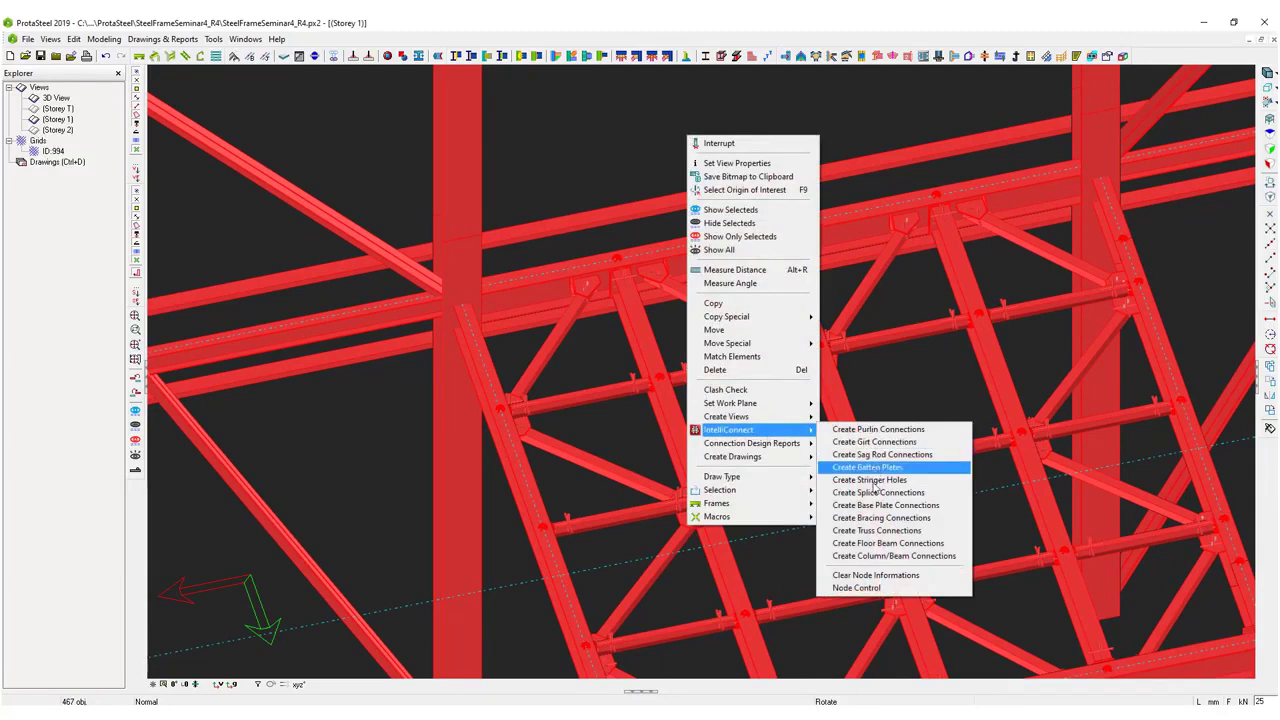
{"action": "left_click", "coordinate": [885, 556]}
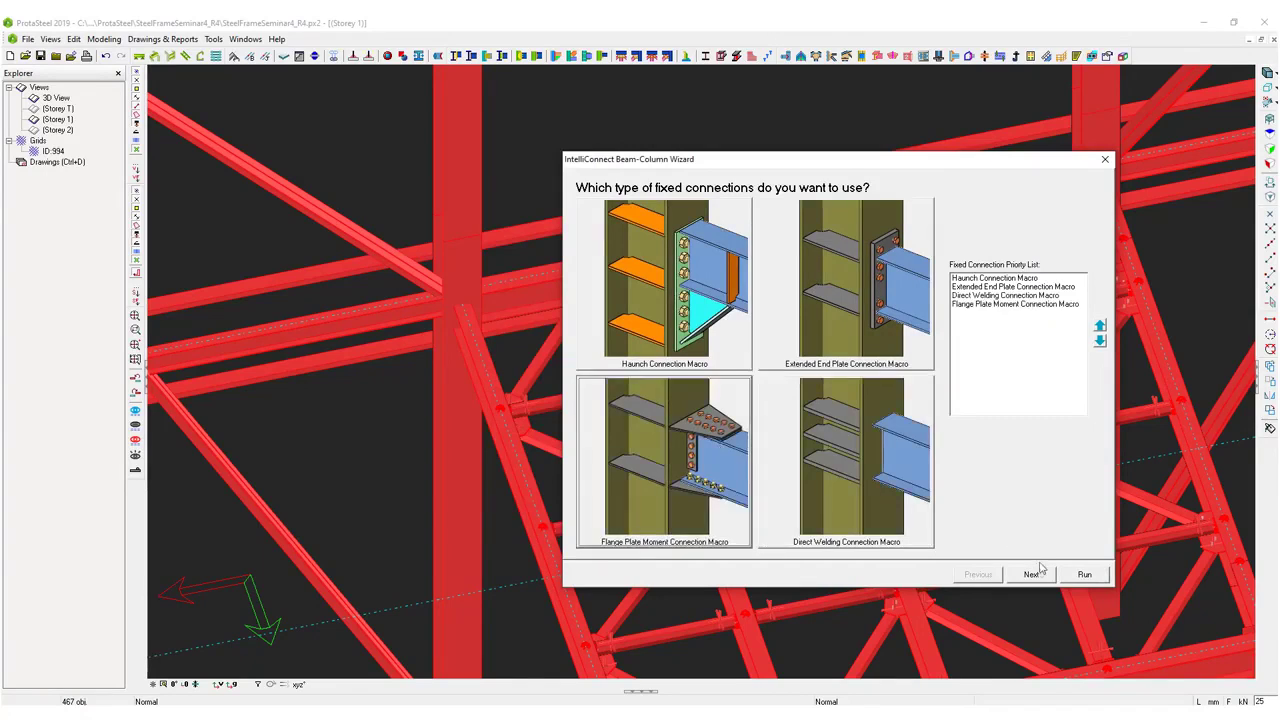
{"action": "left_click", "coordinate": [1036, 572]}
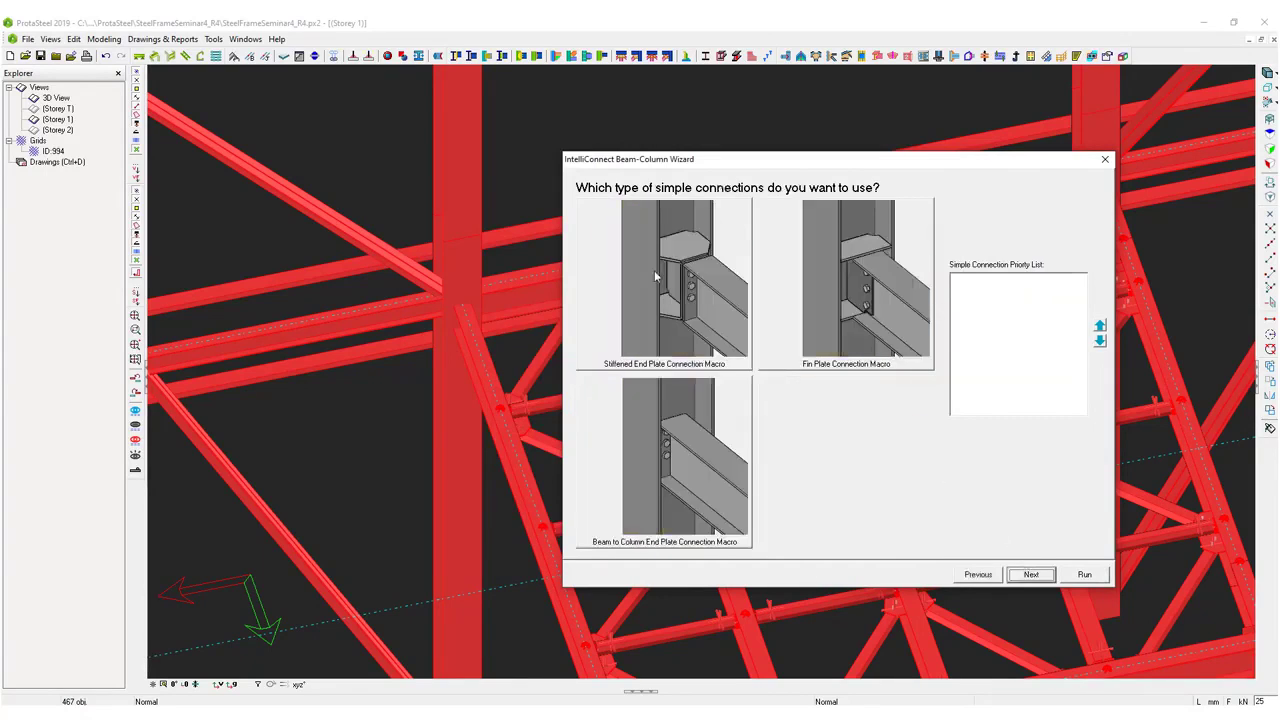
{"action": "left_click", "coordinate": [1085, 576]}
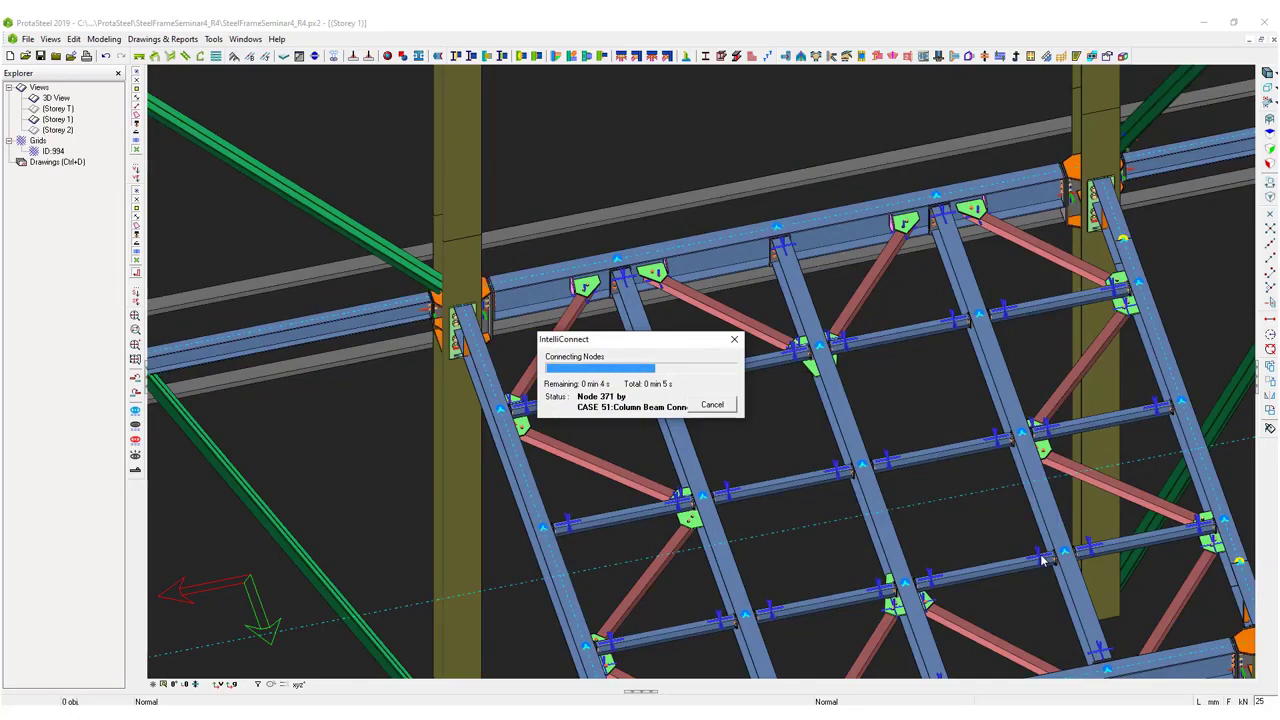
{"action": "scroll", "coordinate": [472, 328], "scroll_direction": "up", "scroll_amount": 3}
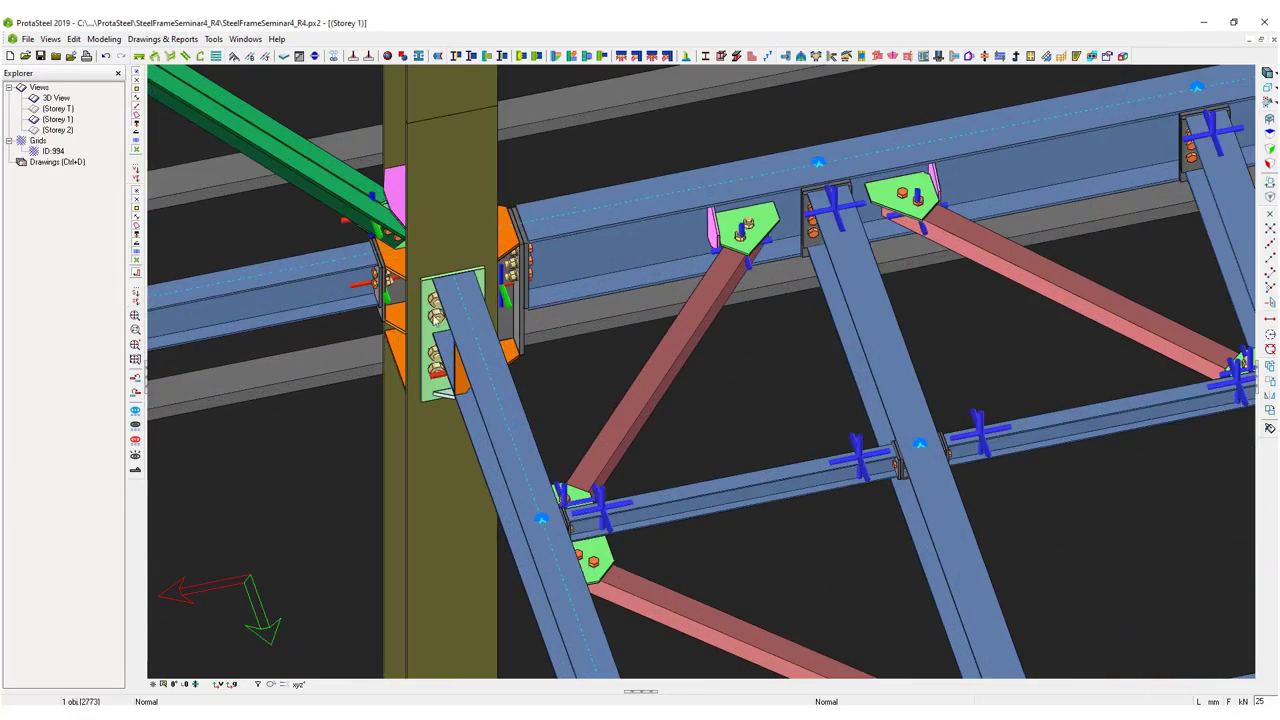
{"action": "middle_click_drag", "start_coordinate": [448, 345], "coordinate": [540, 460]}
{"action": "scroll", "coordinate": [609, 354], "scroll_direction": "down", "scroll_amount": 5}
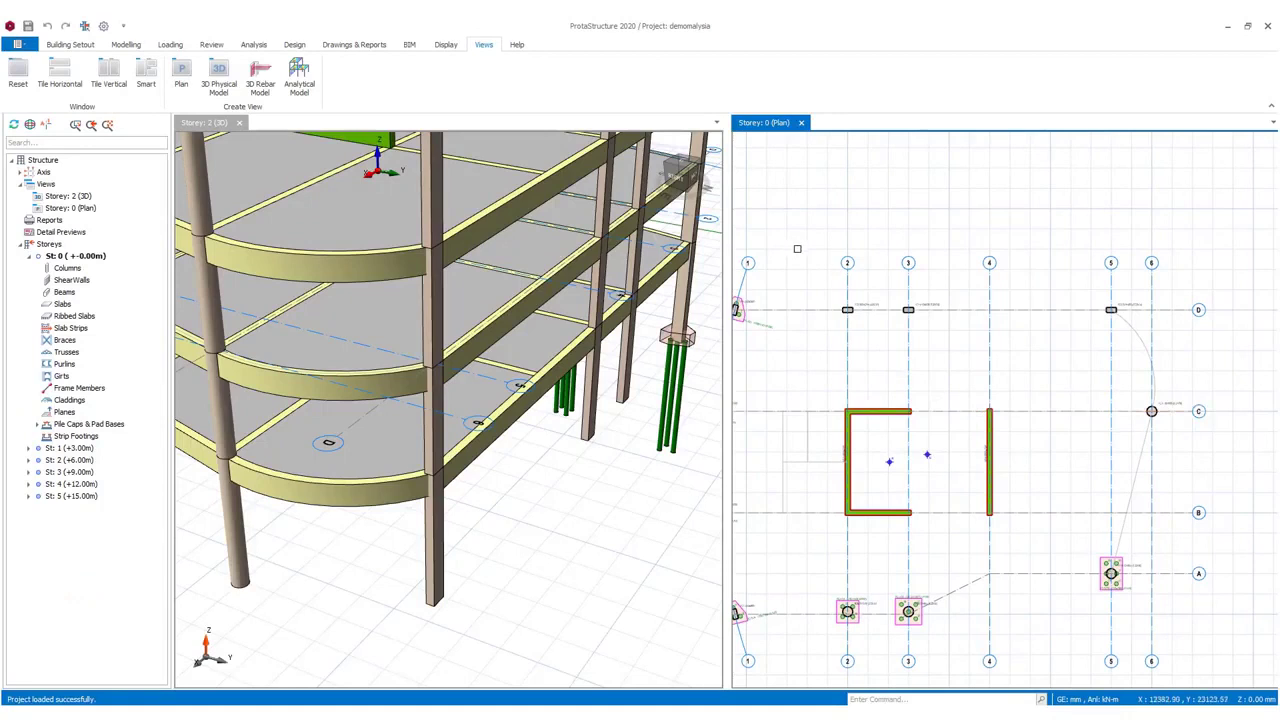
Insert pad footings under the three grid-D columns and the column at grid 6/C
{"action": "left_click_drag", "start_coordinate": [794, 246], "coordinate": [1184, 370]}
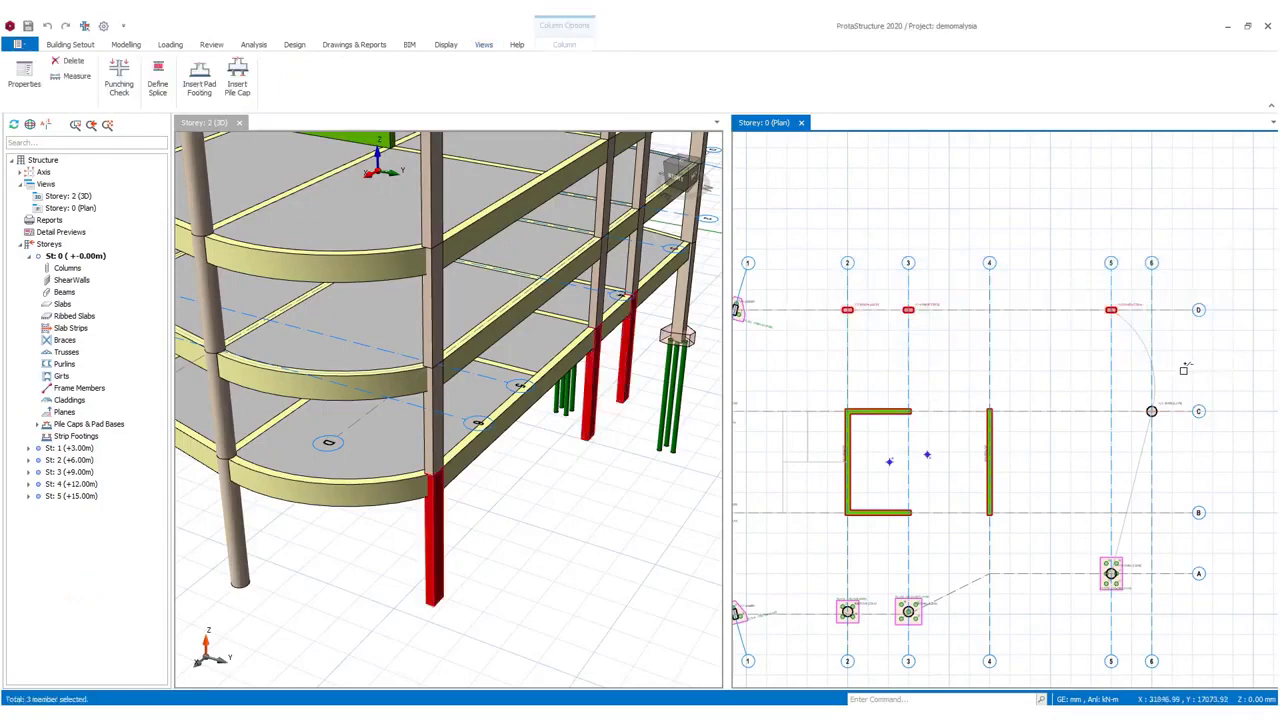
{"action": "left_click", "coordinate": [1151, 411]}
{"action": "right_click", "coordinate": [1050, 352]}
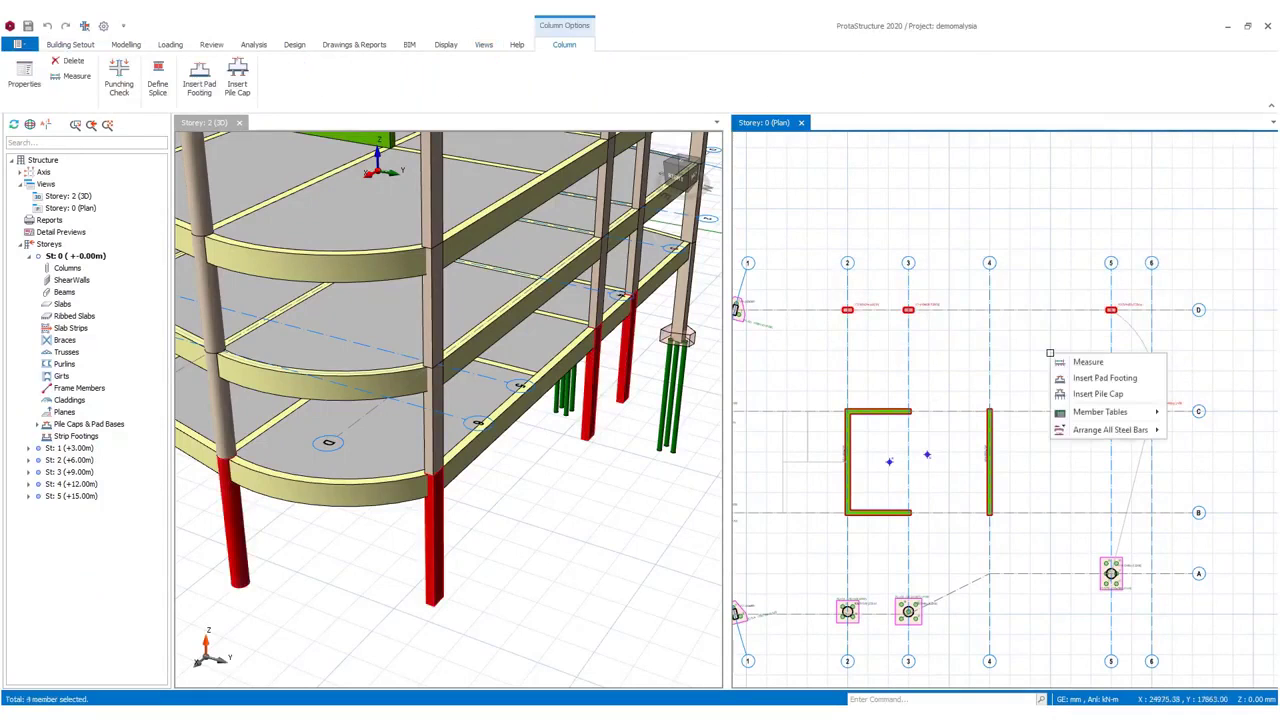
{"action": "left_click", "coordinate": [1073, 380]}
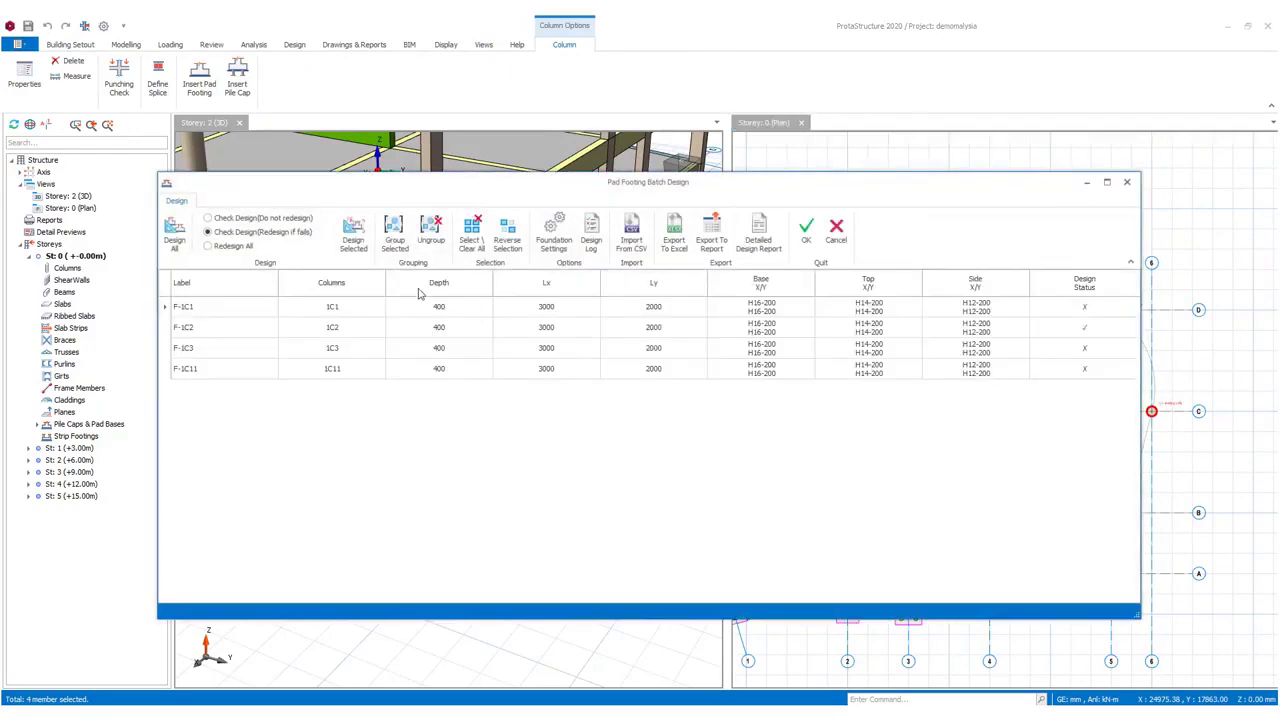
Design all pad footings, grouping F-1C3 with F-1C1 at 2000×2000×500 mm
{"action": "left_click", "coordinate": [172, 242]}
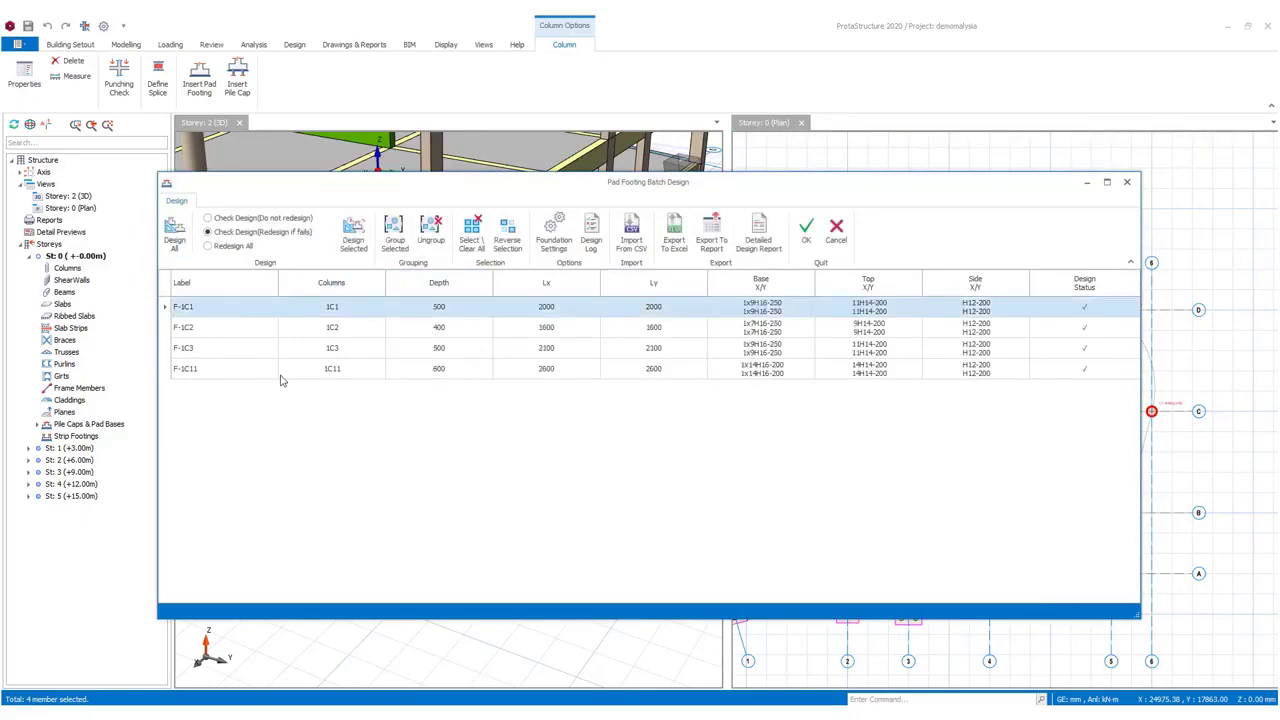
{"action": "left_click", "coordinate": [166, 350], "text": "ctrl"}
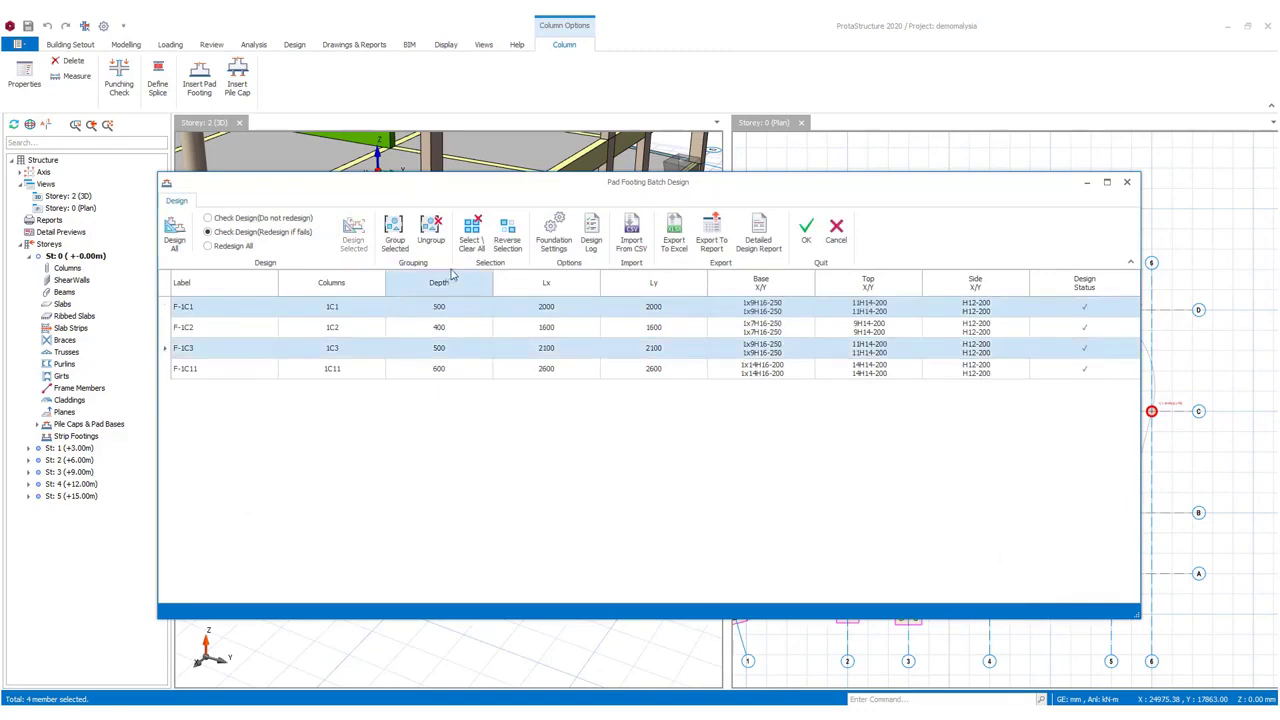
{"action": "left_click", "coordinate": [397, 242]}
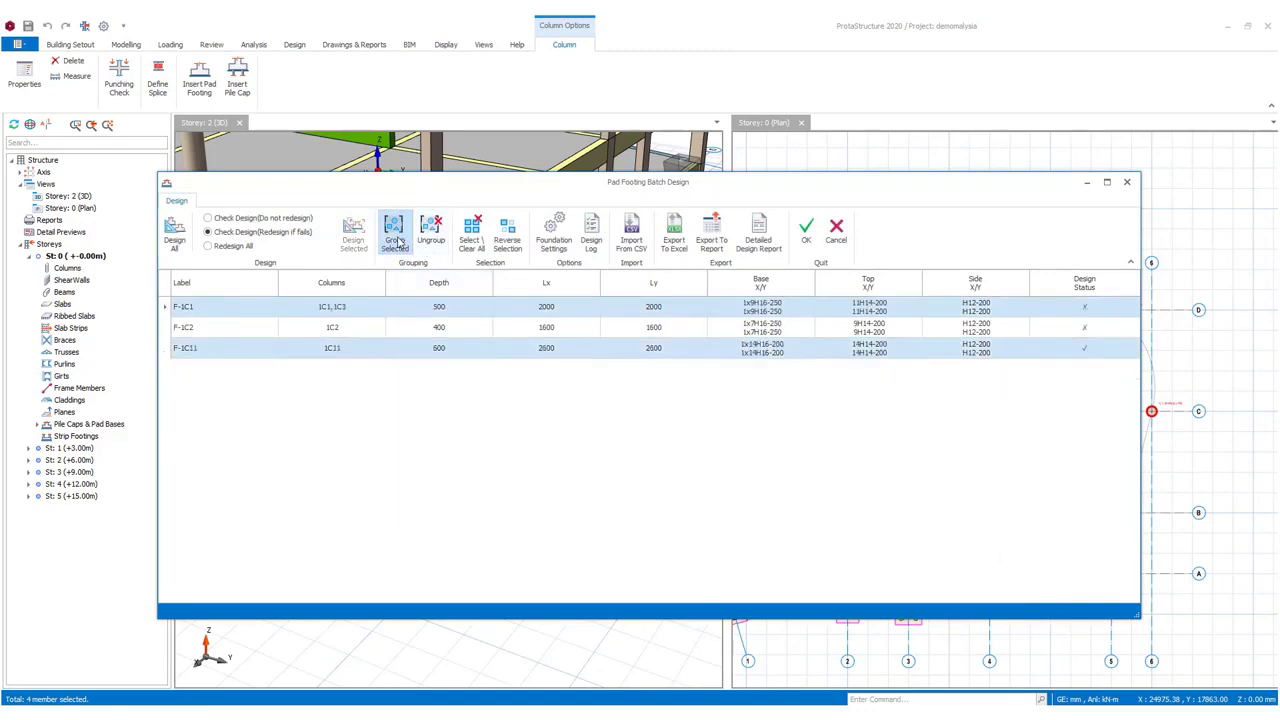
{"action": "left_click", "coordinate": [807, 238]}
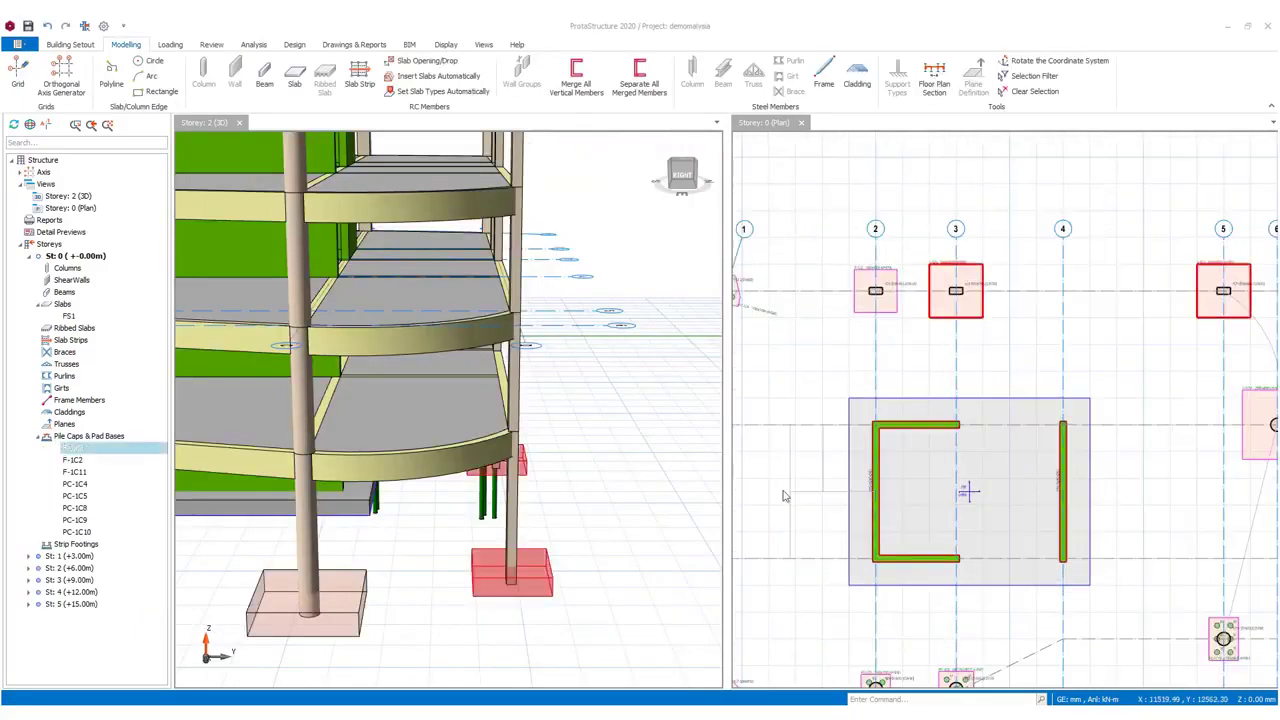
Tile the PS2021sd project into four views and orbit the 3D building and analytical model
{"action": "scroll", "coordinate": [787, 495], "scroll_direction": "down", "scroll_amount": 3}
{"action": "scroll", "coordinate": [922, 465], "scroll_direction": "up", "scroll_amount": 3}
{"action": "left_click", "coordinate": [572, 499]}
{"action": "middle_click_drag", "start_coordinate": [572, 499], "coordinate": [500, 570]}
{"action": "scroll", "coordinate": [640, 515], "scroll_direction": "down", "scroll_amount": 4}
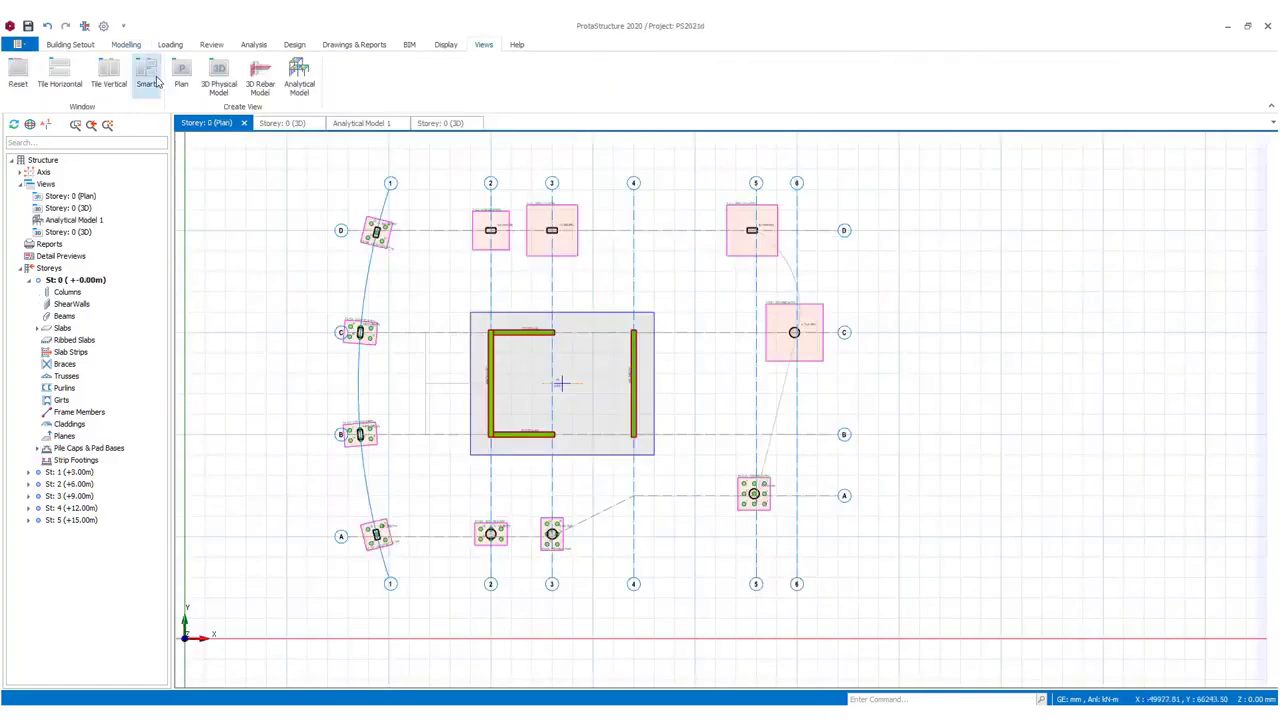
{"action": "left_click", "coordinate": [148, 78]}
{"action": "left_click_drag", "start_coordinate": [1020, 545], "coordinate": [886, 326]}
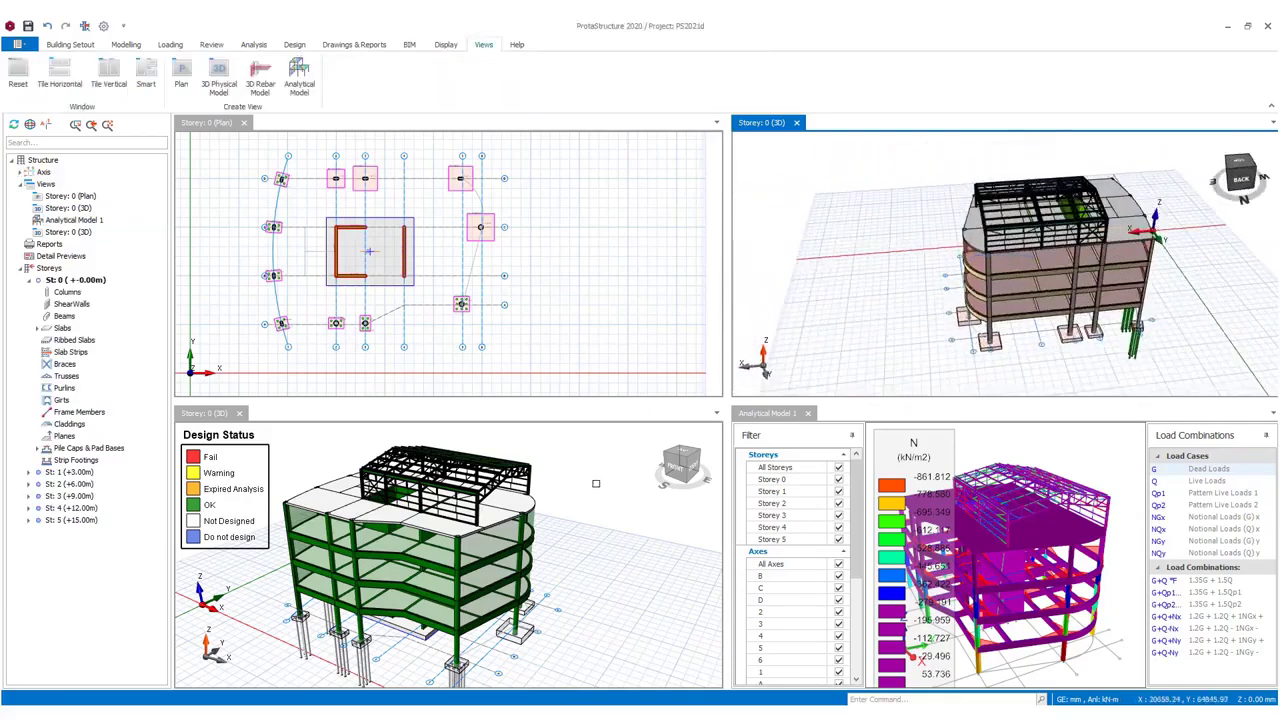
{"action": "left_click_drag", "start_coordinate": [596, 480], "coordinate": [445, 505]}
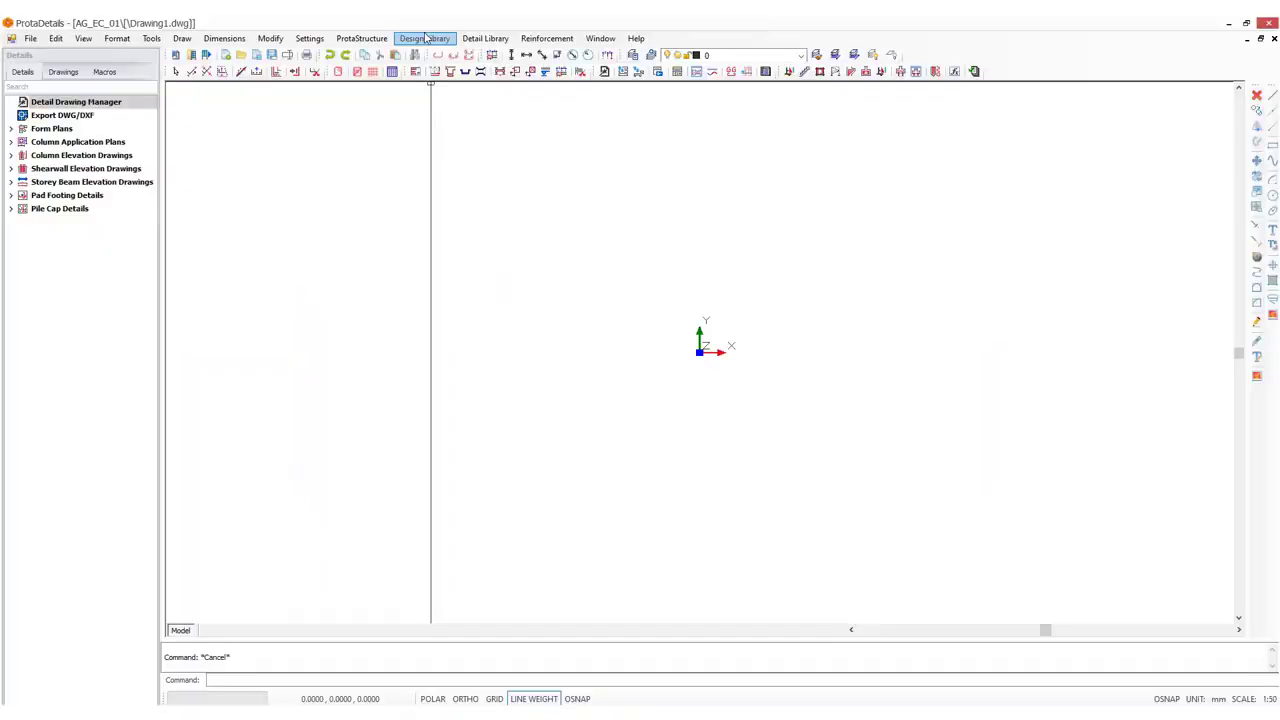
Design Retaining Wall -1, reviewing fill, analysis, design, code and slip-circle pages, and place its drawings
{"action": "left_click", "coordinate": [424, 38]}
{"action": "left_click", "coordinate": [450, 296]}
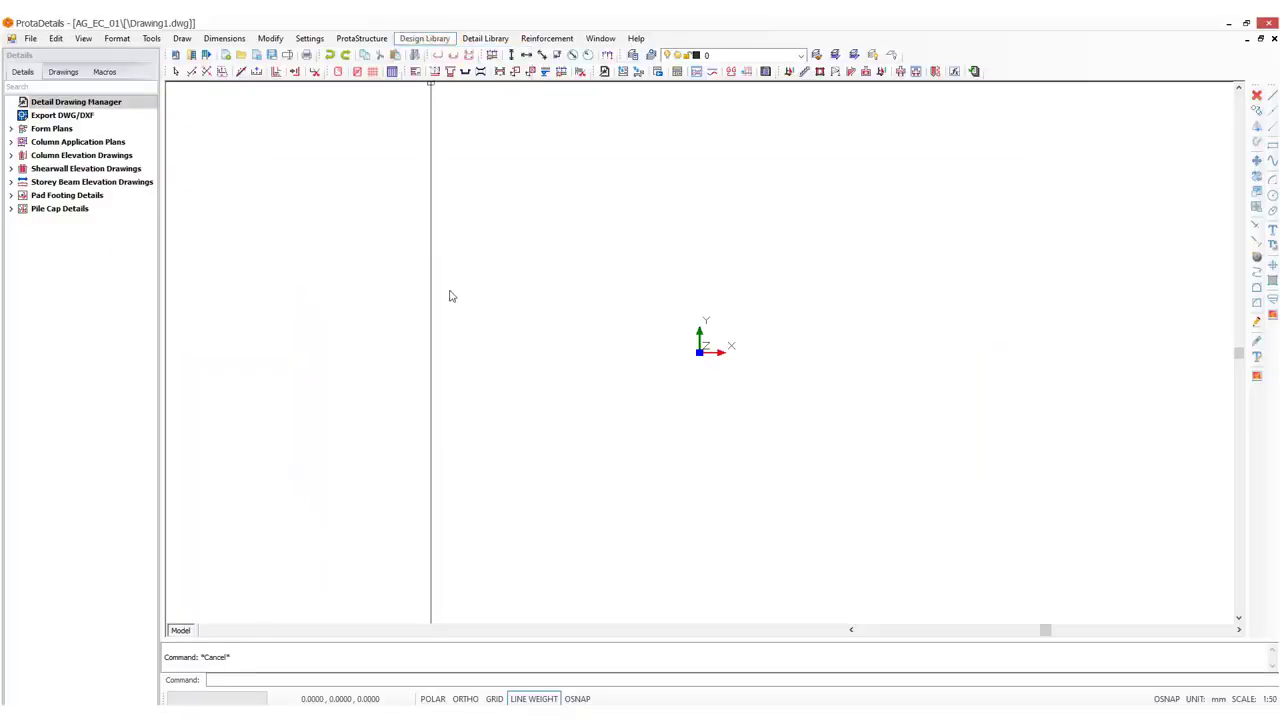
{"action": "left_click", "coordinate": [289, 247]}
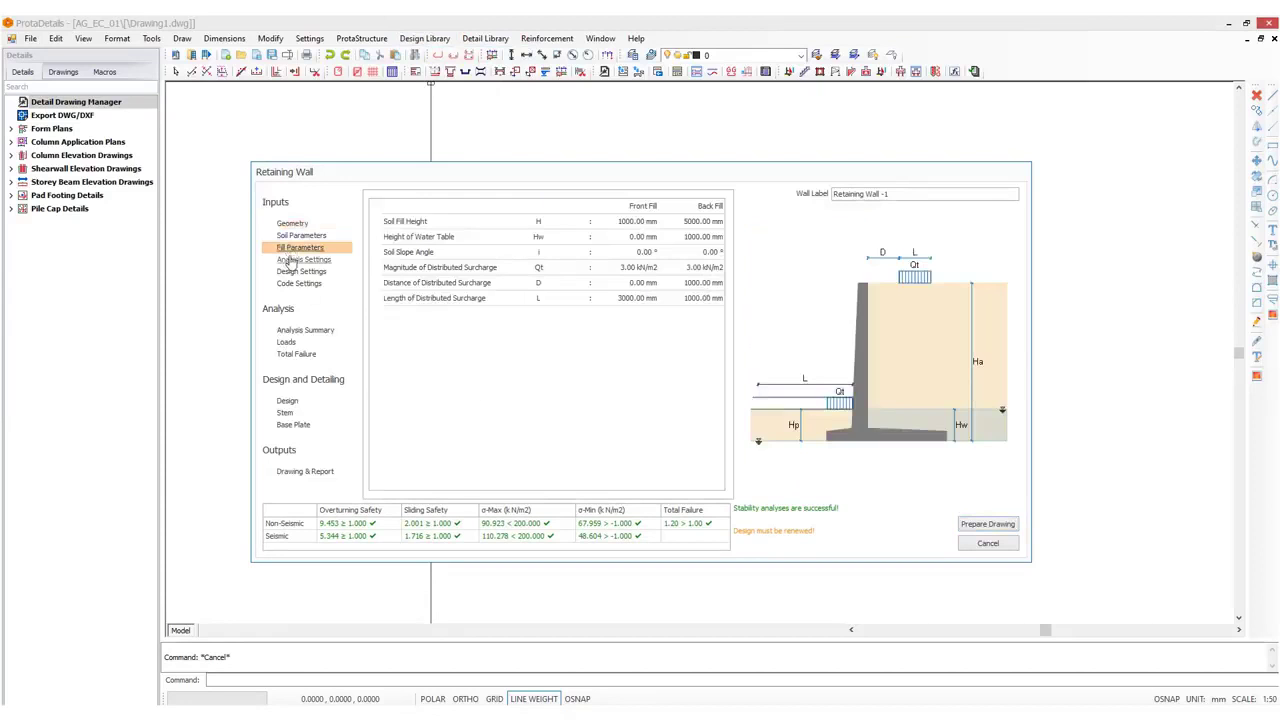
{"action": "left_click", "coordinate": [290, 259]}
{"action": "left_click", "coordinate": [290, 271]}
{"action": "left_click", "coordinate": [290, 284]}
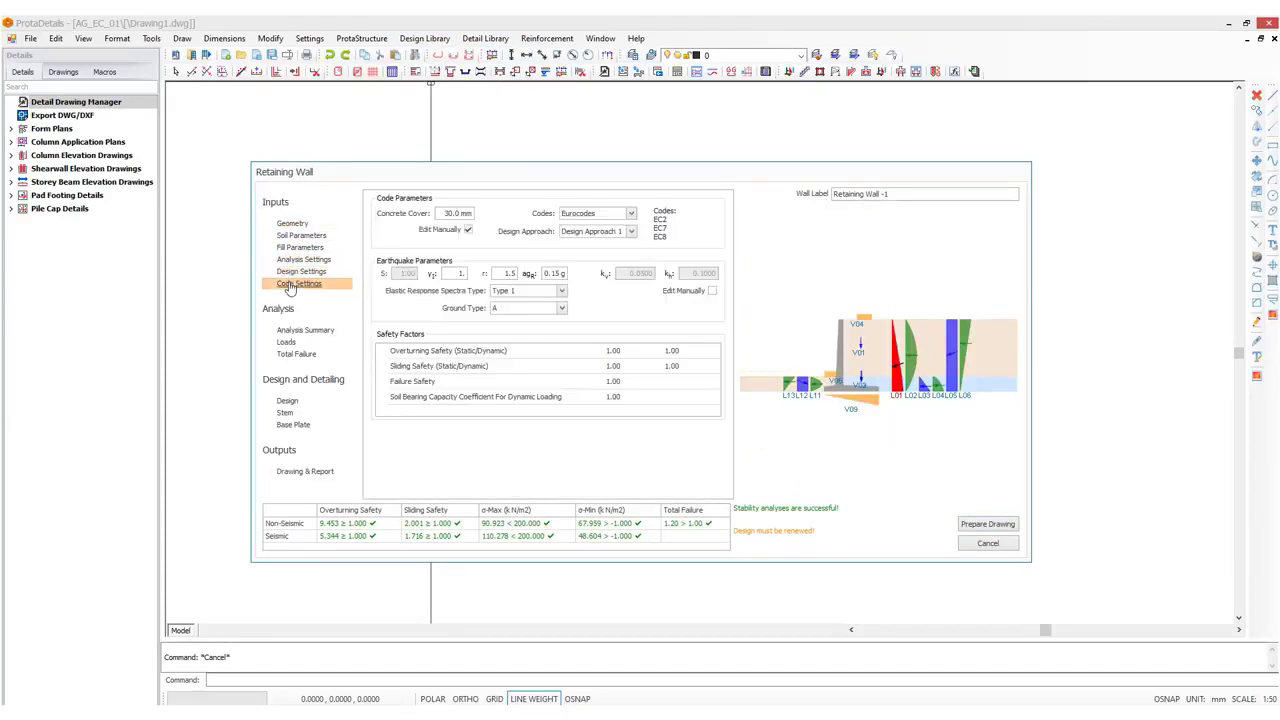
{"action": "left_click", "coordinate": [294, 354]}
{"action": "left_click", "coordinate": [287, 401]}
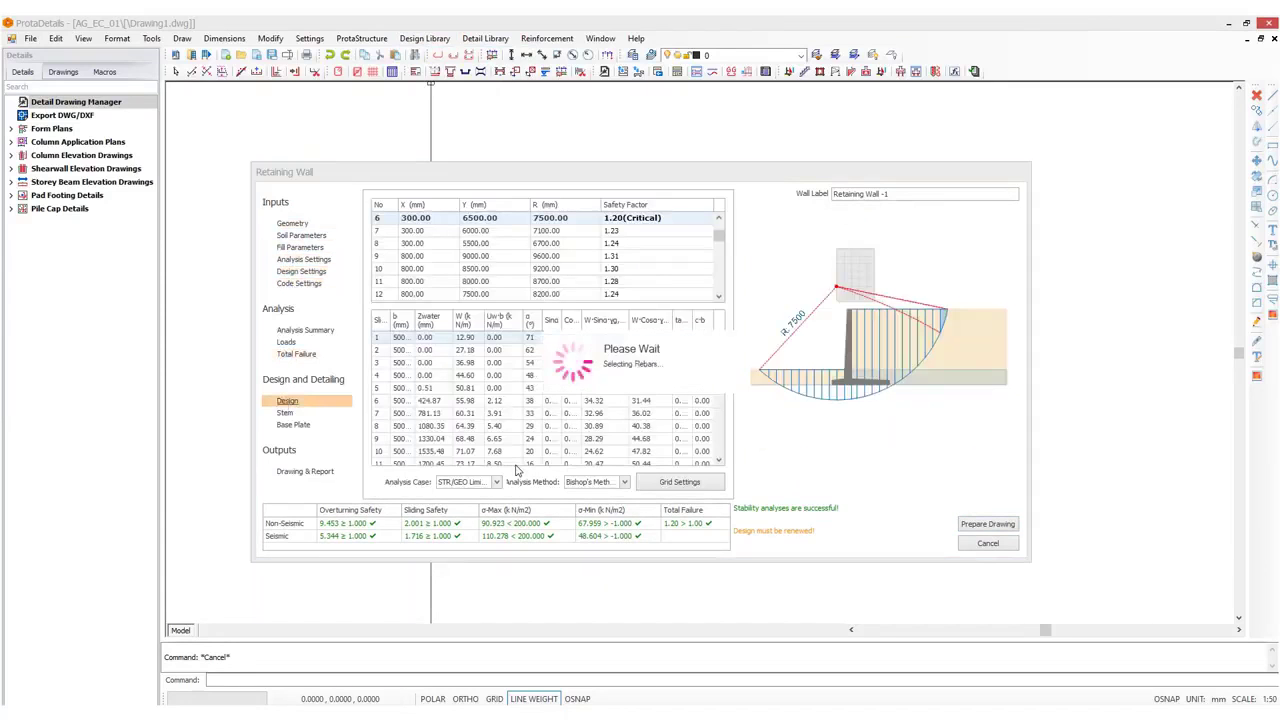
{"action": "left_click", "coordinate": [988, 524]}
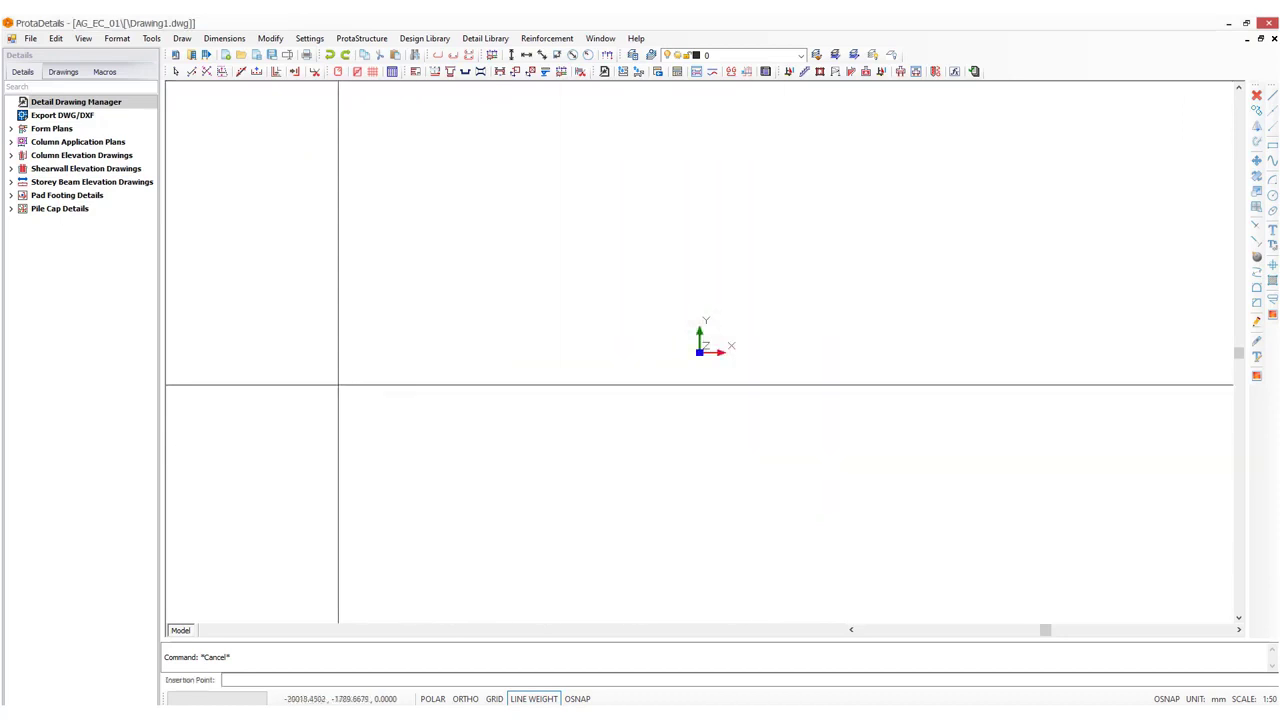
{"action": "left_click", "coordinate": [340, 380]}
Zoom over the retaining wall details and launch Corbel Design & Detailing for Corbel1
{"action": "scroll", "coordinate": [464, 428], "scroll_direction": "up", "scroll_amount": 6}
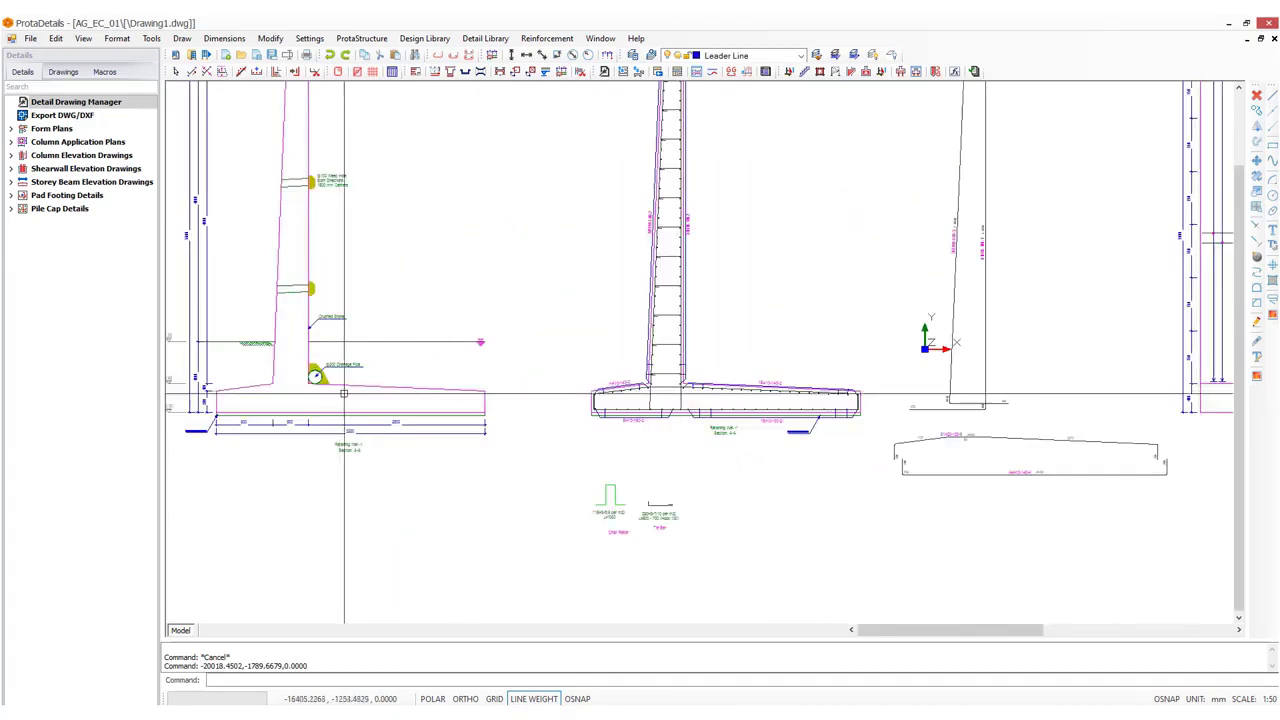
{"action": "scroll", "coordinate": [686, 428], "scroll_direction": "down", "scroll_amount": 5}
{"action": "scroll", "coordinate": [737, 423], "scroll_direction": "up", "scroll_amount": 2}
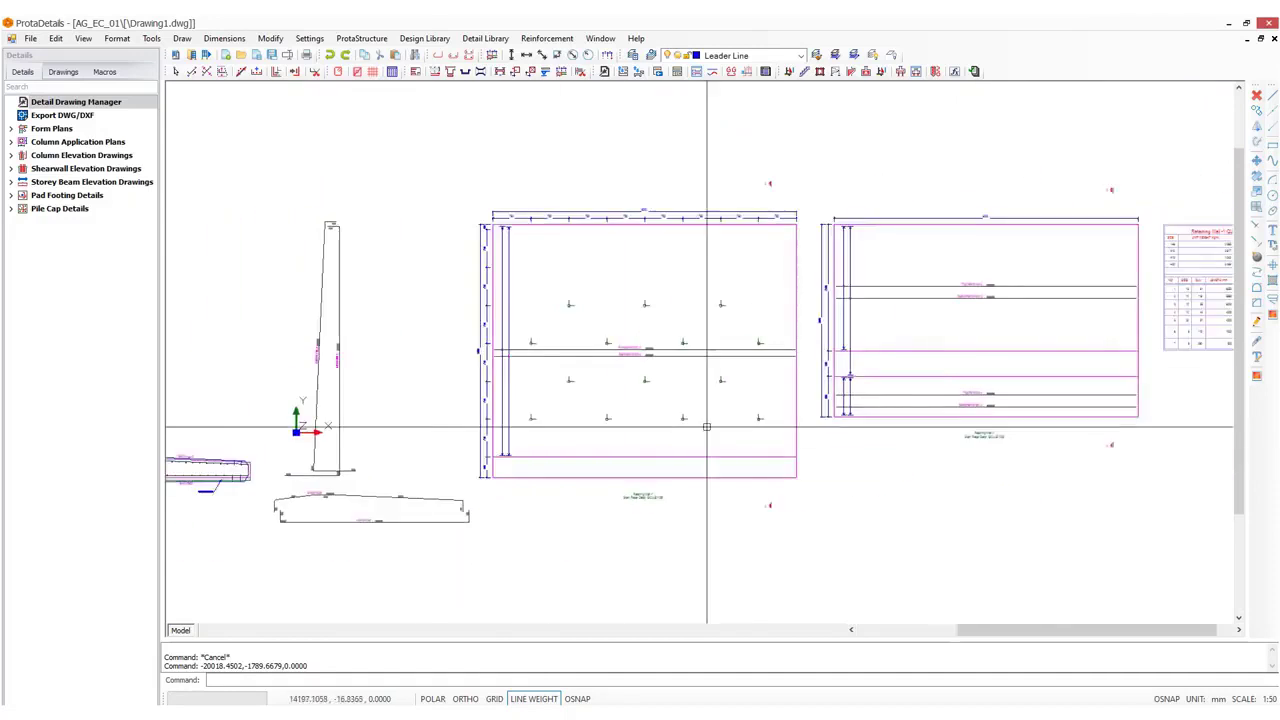
{"action": "scroll", "coordinate": [737, 423], "scroll_direction": "down", "scroll_amount": 2}
{"action": "left_click", "coordinate": [424, 38]}
{"action": "left_click", "coordinate": [429, 106]}
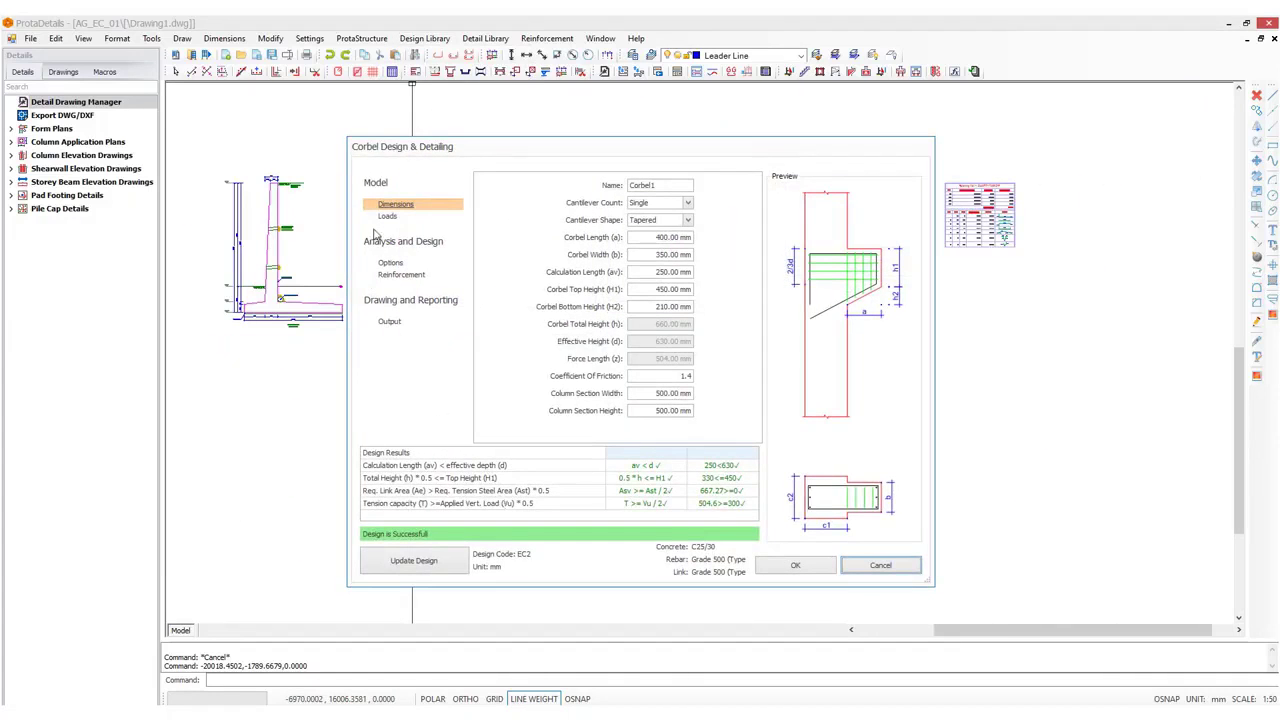
Update the Corbel1 design and place its side view, A-A section and quantity take-off
{"action": "left_click", "coordinate": [387, 216]}
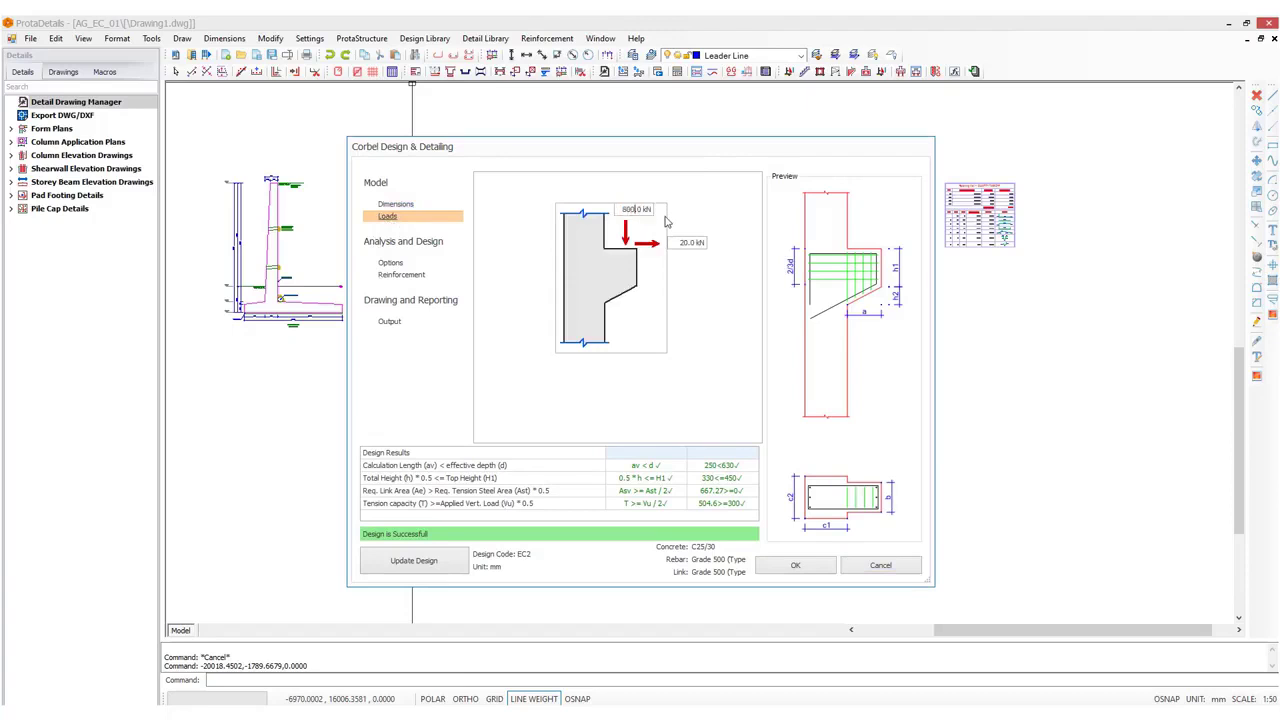
{"action": "left_click", "coordinate": [411, 564]}
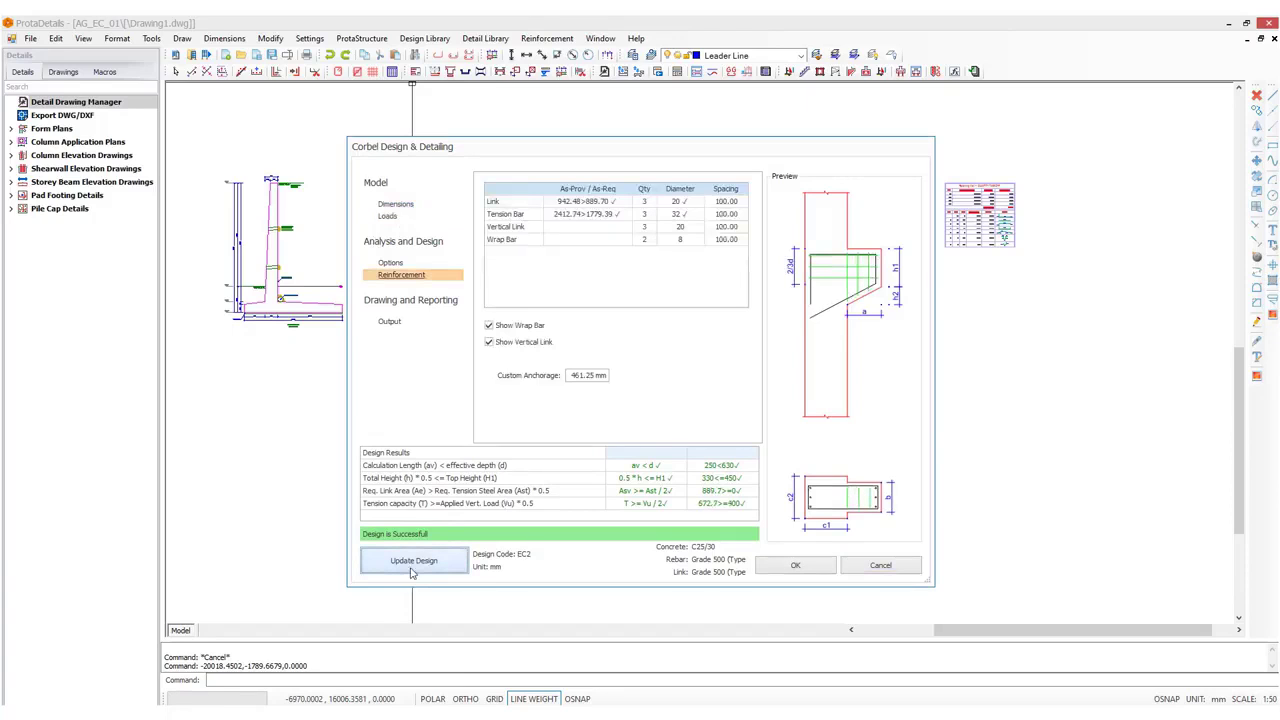
{"action": "left_click", "coordinate": [790, 567]}
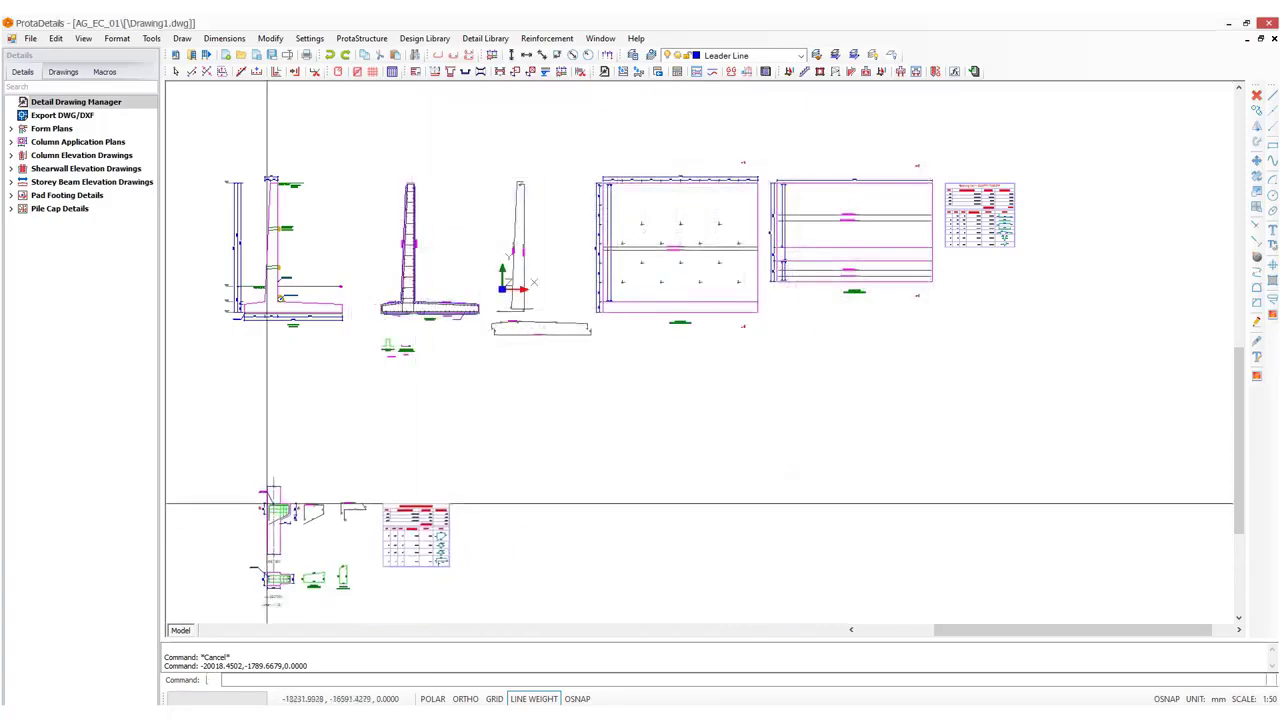
{"action": "left_click", "coordinate": [257, 437]}
{"action": "scroll", "coordinate": [379, 500], "scroll_direction": "up", "scroll_amount": 3}
{"action": "scroll", "coordinate": [379, 500], "scroll_direction": "up", "scroll_amount": 1}
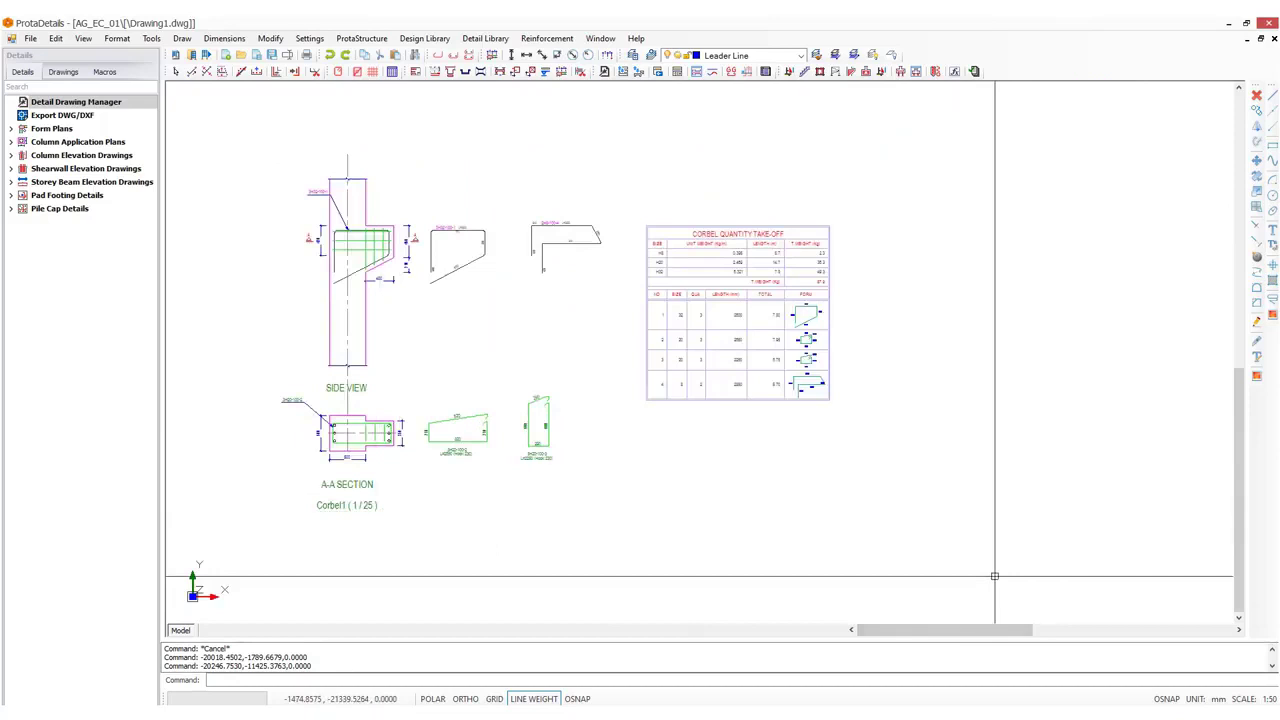
{"action": "left_click", "coordinate": [425, 38]}
Design pile cap PC1 from its column loads and place its plan, sections and tables
{"action": "left_click", "coordinate": [432, 162]}
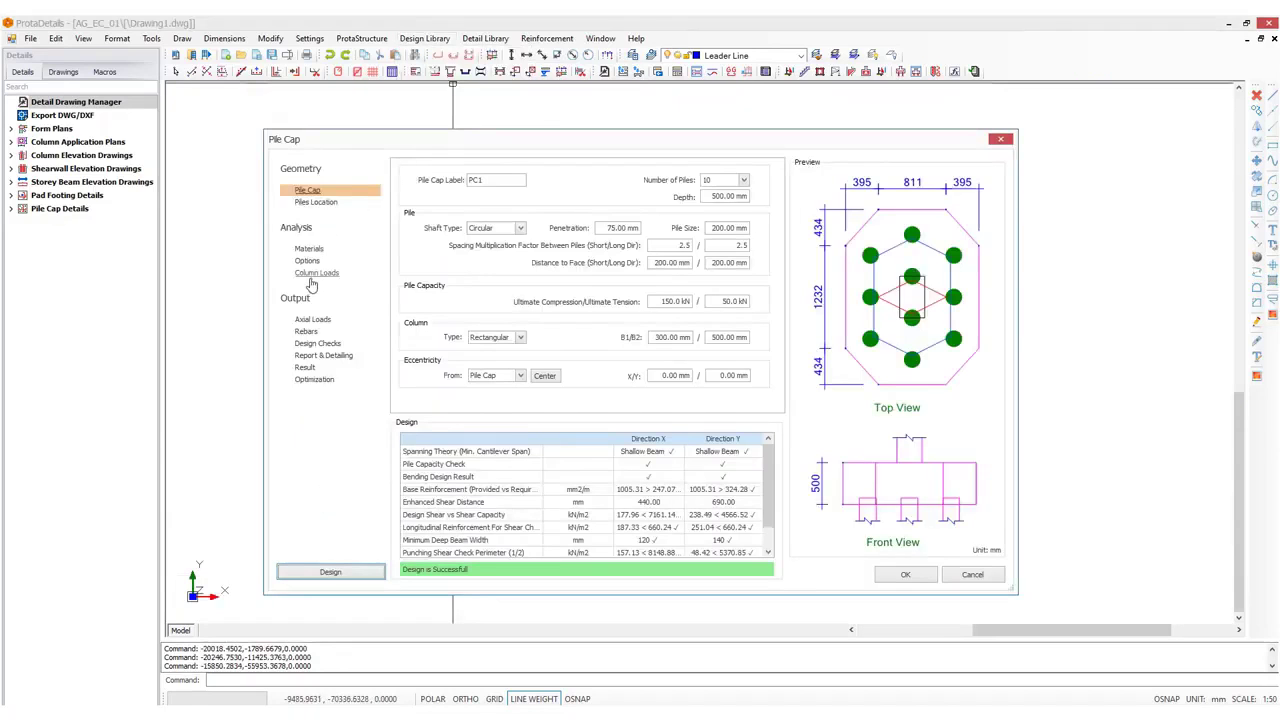
{"action": "left_click", "coordinate": [316, 273]}
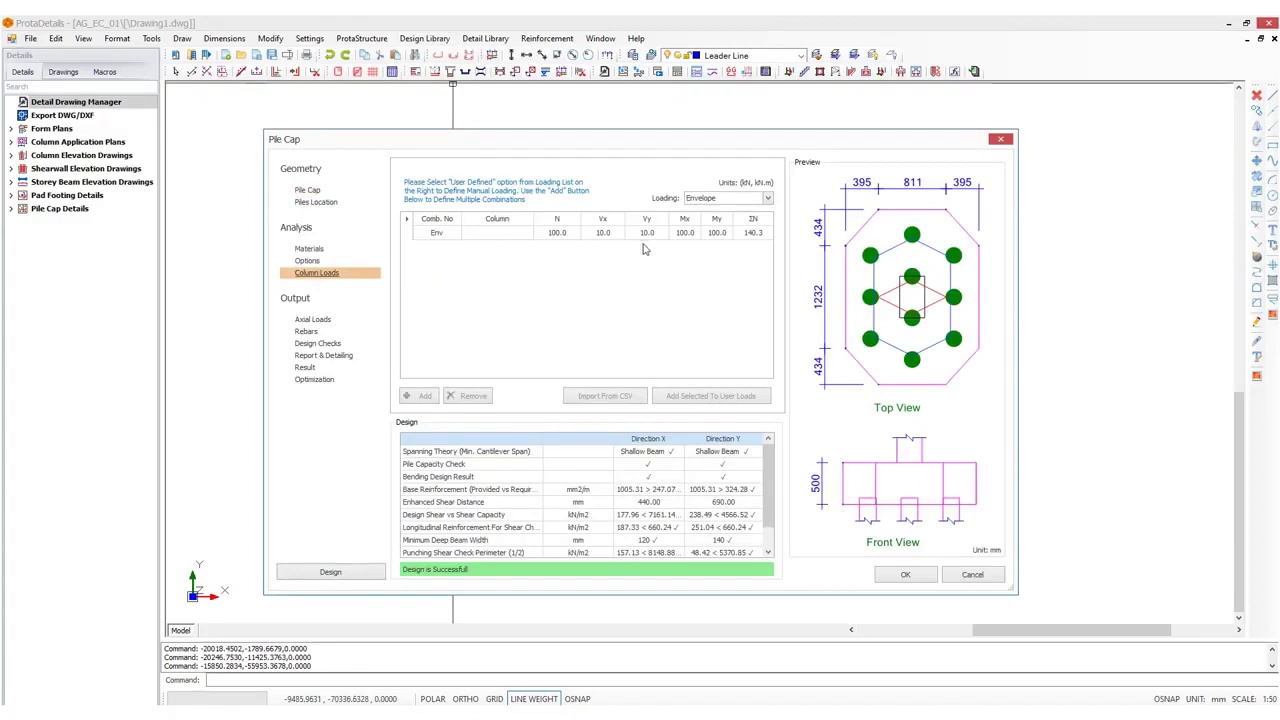
{"action": "left_click", "coordinate": [714, 200]}
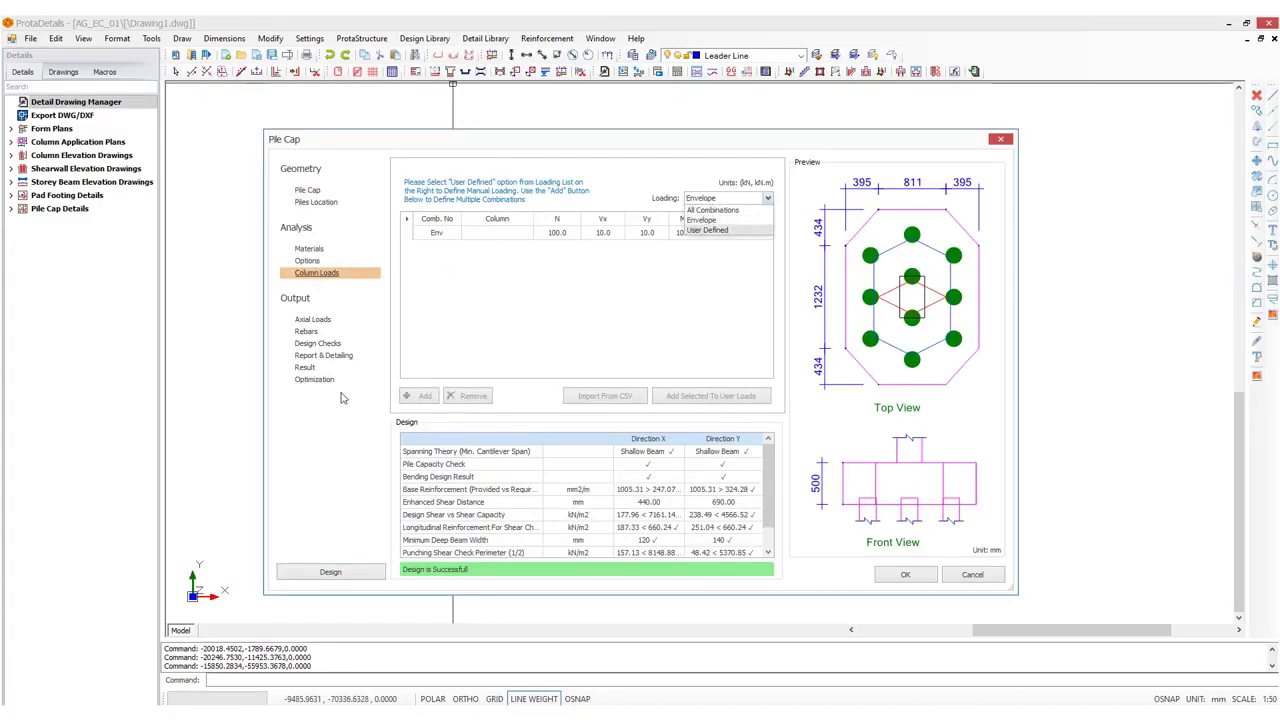
{"action": "left_click", "coordinate": [320, 573]}
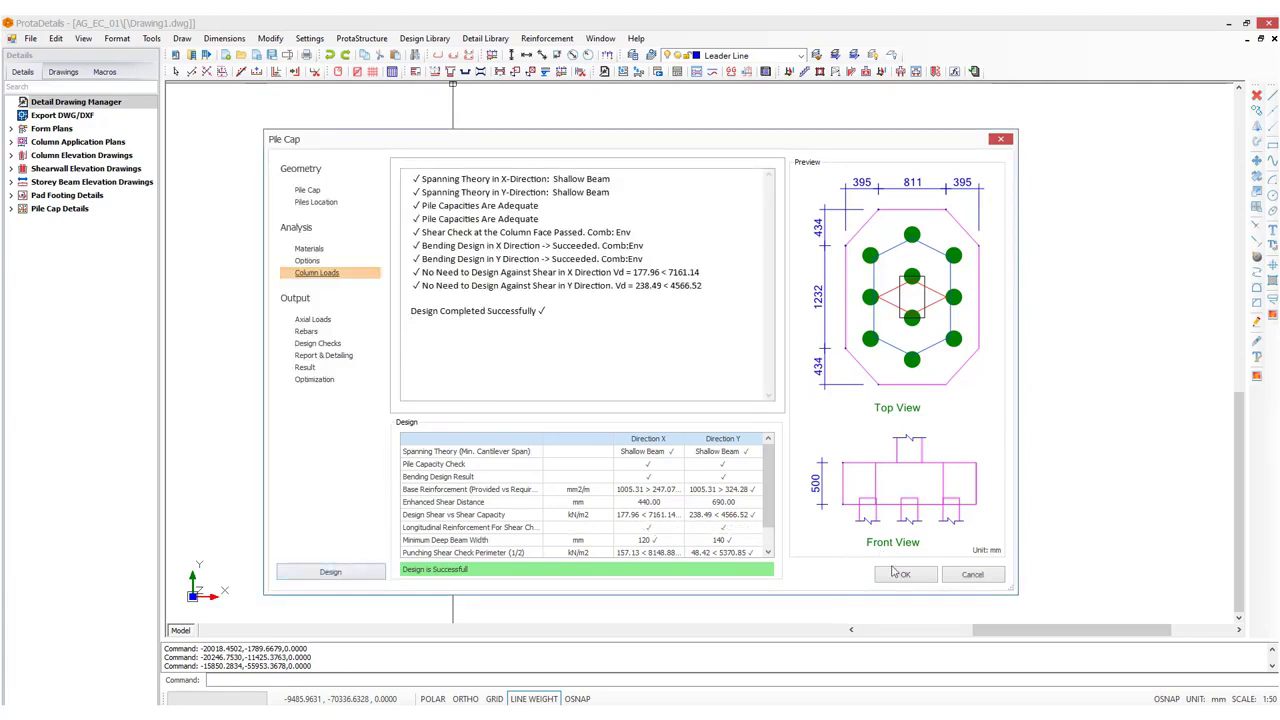
{"action": "left_click", "coordinate": [900, 574]}
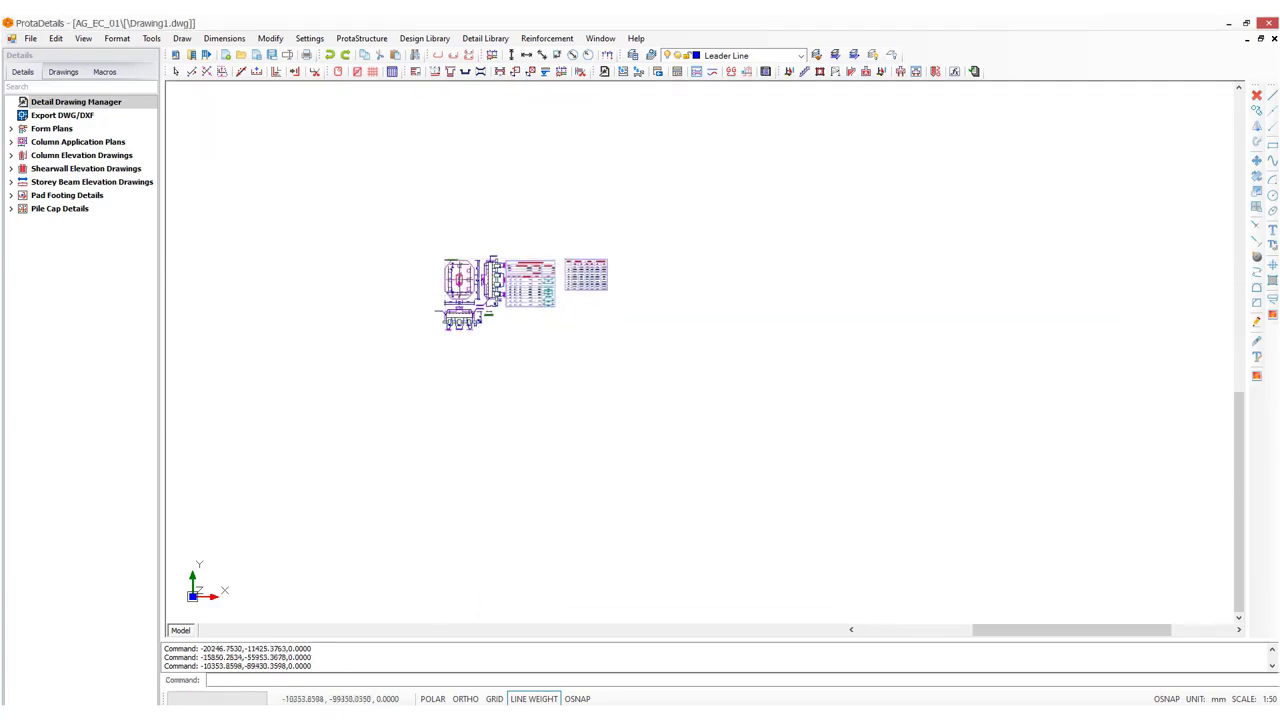
{"action": "left_click", "coordinate": [446, 260]}
{"action": "scroll", "coordinate": [443, 257], "scroll_direction": "up", "scroll_amount": 4}
{"action": "middle_click_drag", "start_coordinate": [429, 191], "coordinate": [312, 181]}
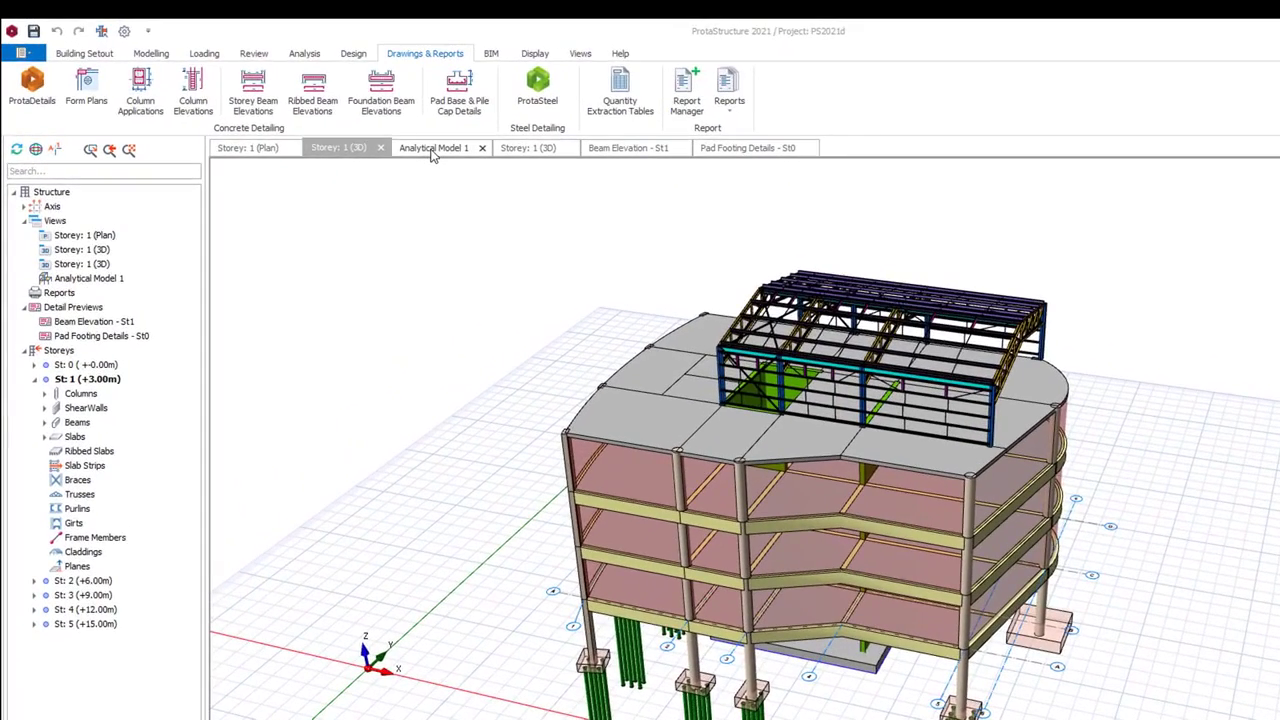
Switch from Analytical Model 1 to the Storey: 1 (3D) design status view
{"action": "left_click", "coordinate": [433, 149]}
{"action": "left_click", "coordinate": [512, 150]}
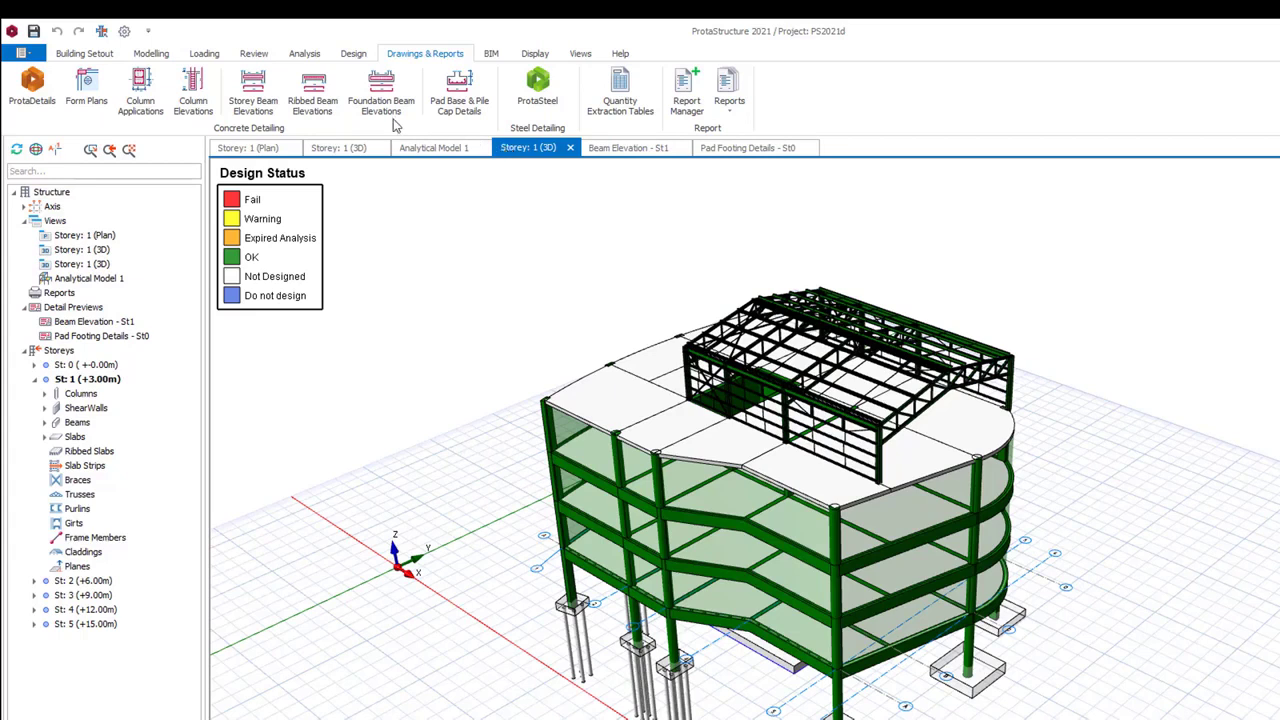
Generate column elevation drawings for storey St: 1 and pan across them
{"action": "left_click", "coordinate": [193, 92]}
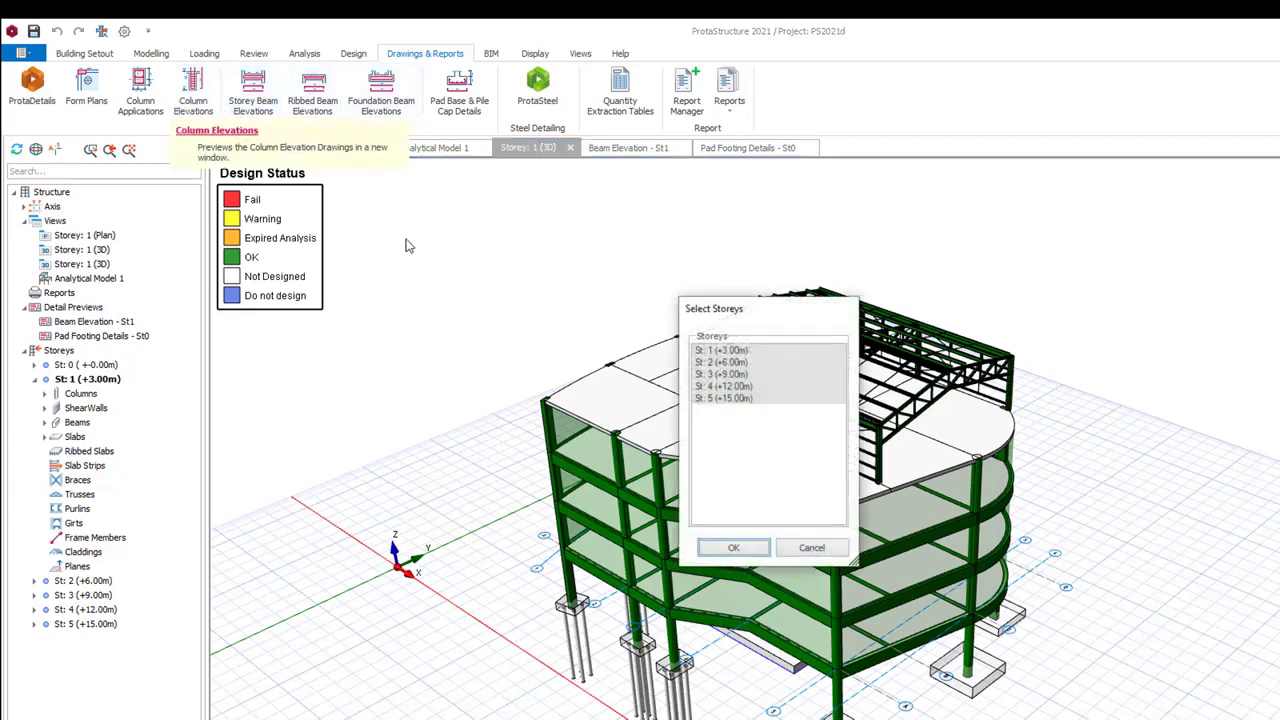
{"action": "left_click", "coordinate": [706, 352]}
{"action": "left_click", "coordinate": [733, 547]}
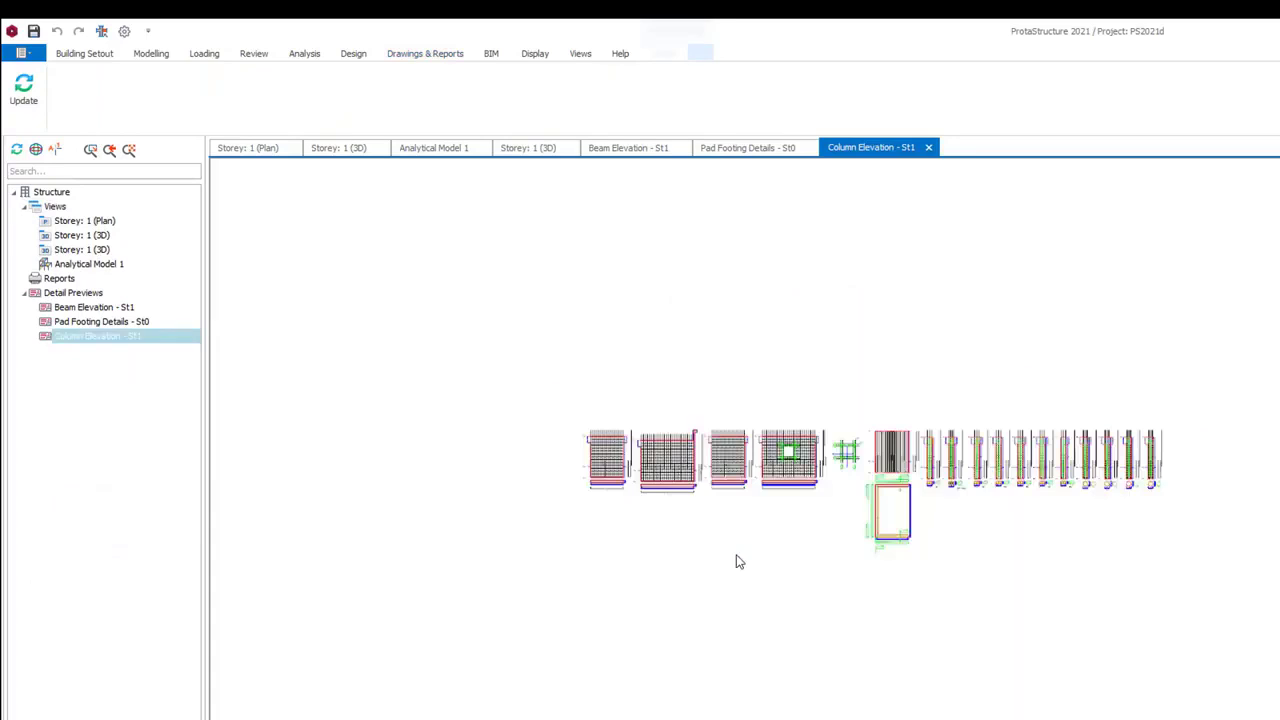
{"action": "scroll", "coordinate": [686, 491], "scroll_direction": "up", "scroll_amount": 4}
{"action": "middle_click_drag", "start_coordinate": [880, 485], "coordinate": [408, 451]}
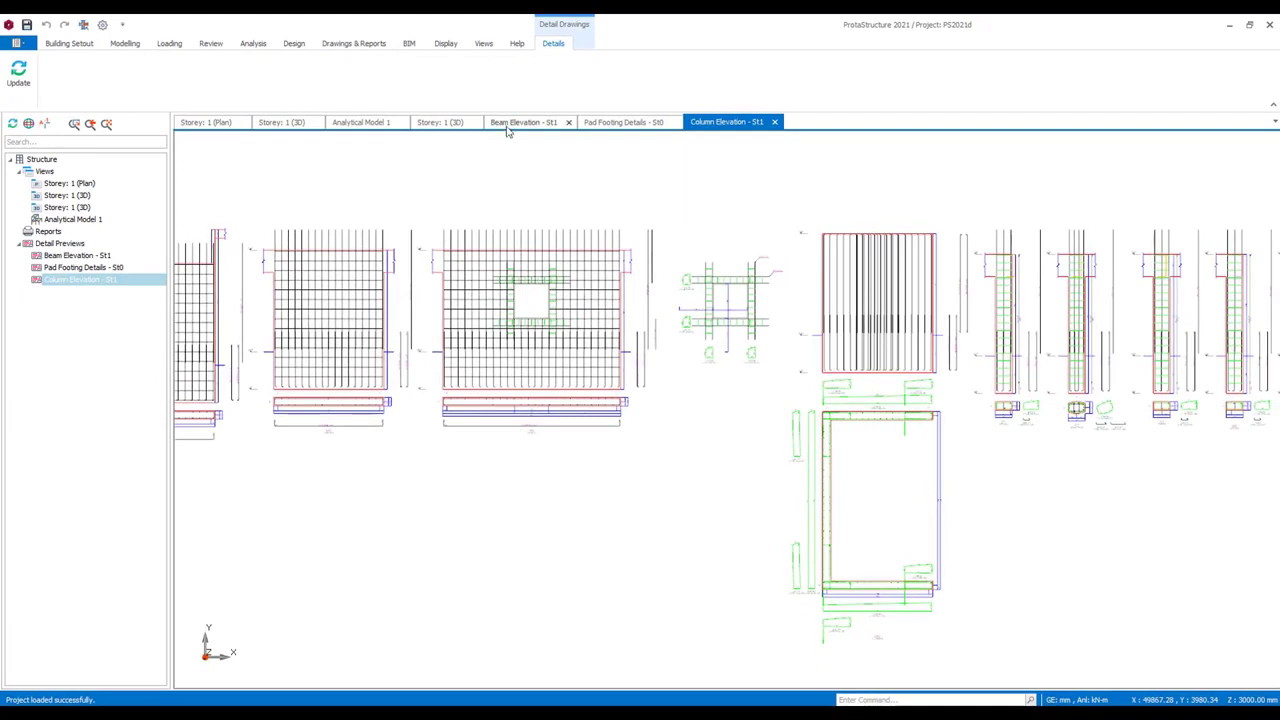
Browse the storey 1 beam elevation and pad footing details drawings
{"action": "left_click", "coordinate": [523, 122]}
{"action": "left_click", "coordinate": [620, 122]}
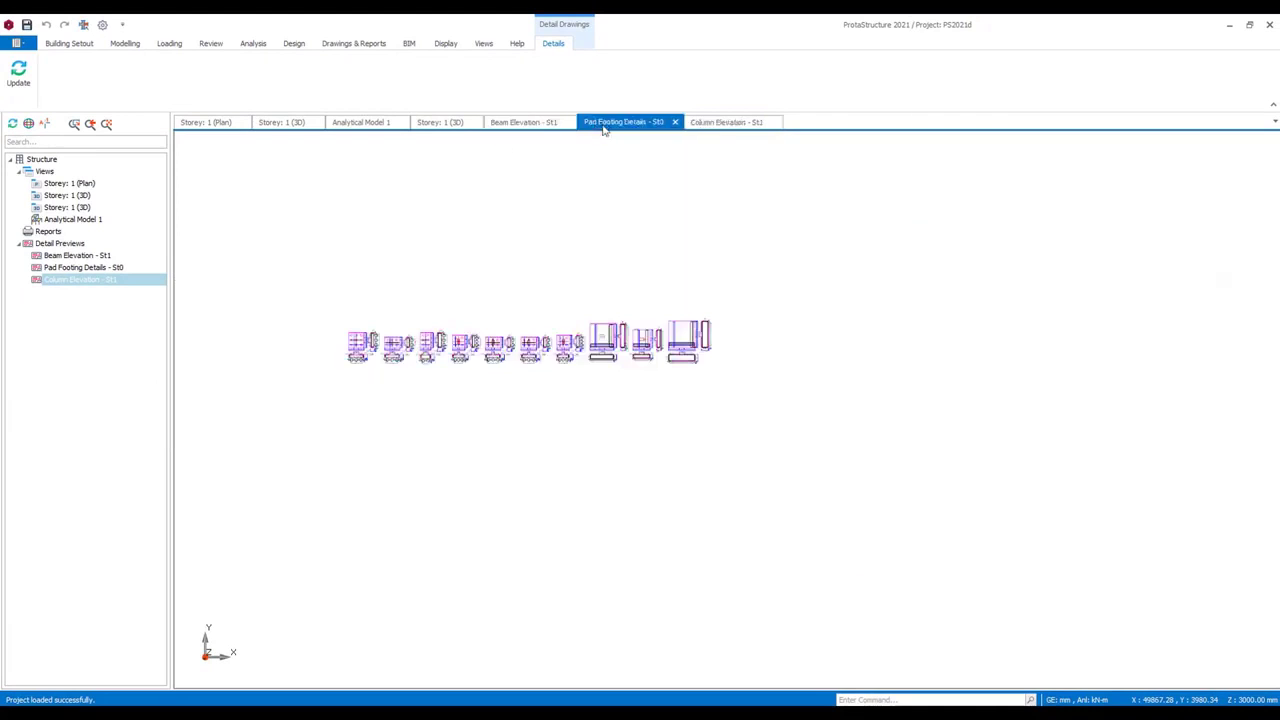
{"action": "scroll", "coordinate": [360, 342], "scroll_direction": "up", "scroll_amount": 5}
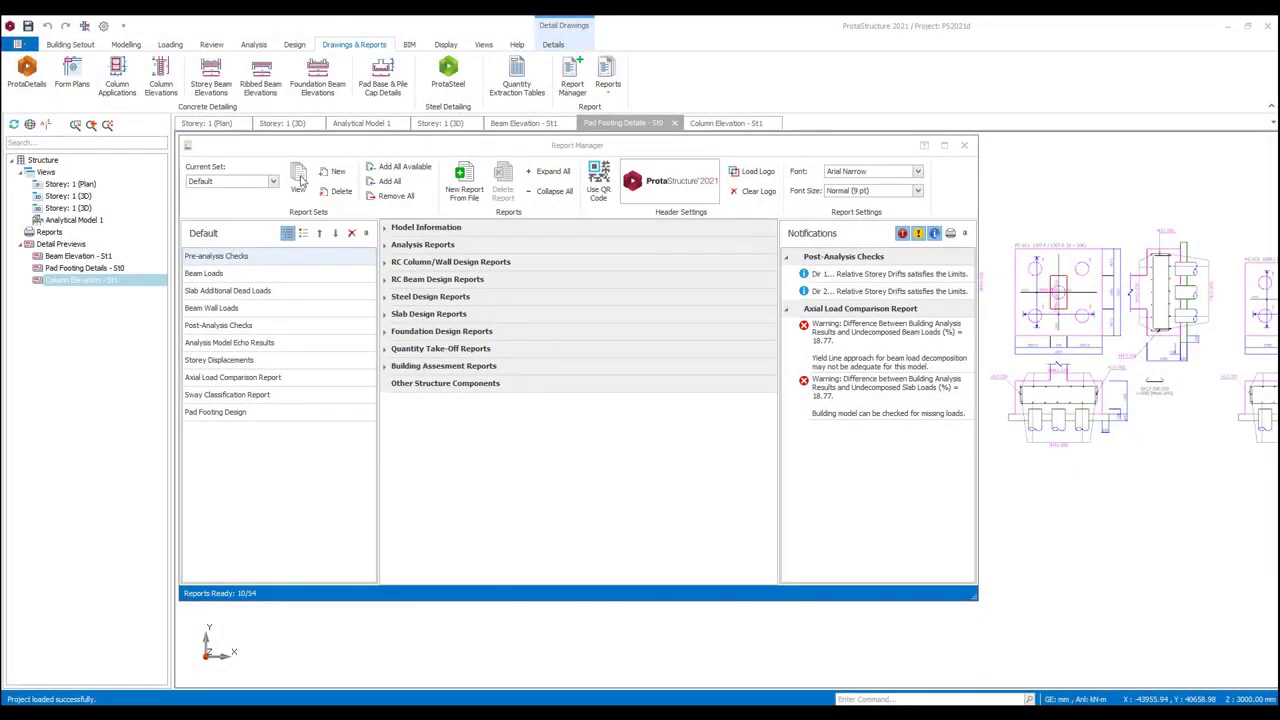
Preview the Default report, jumping to Vertical Load Cases and PC-1C10 Geometric Properties
{"action": "left_click", "coordinate": [298, 178]}
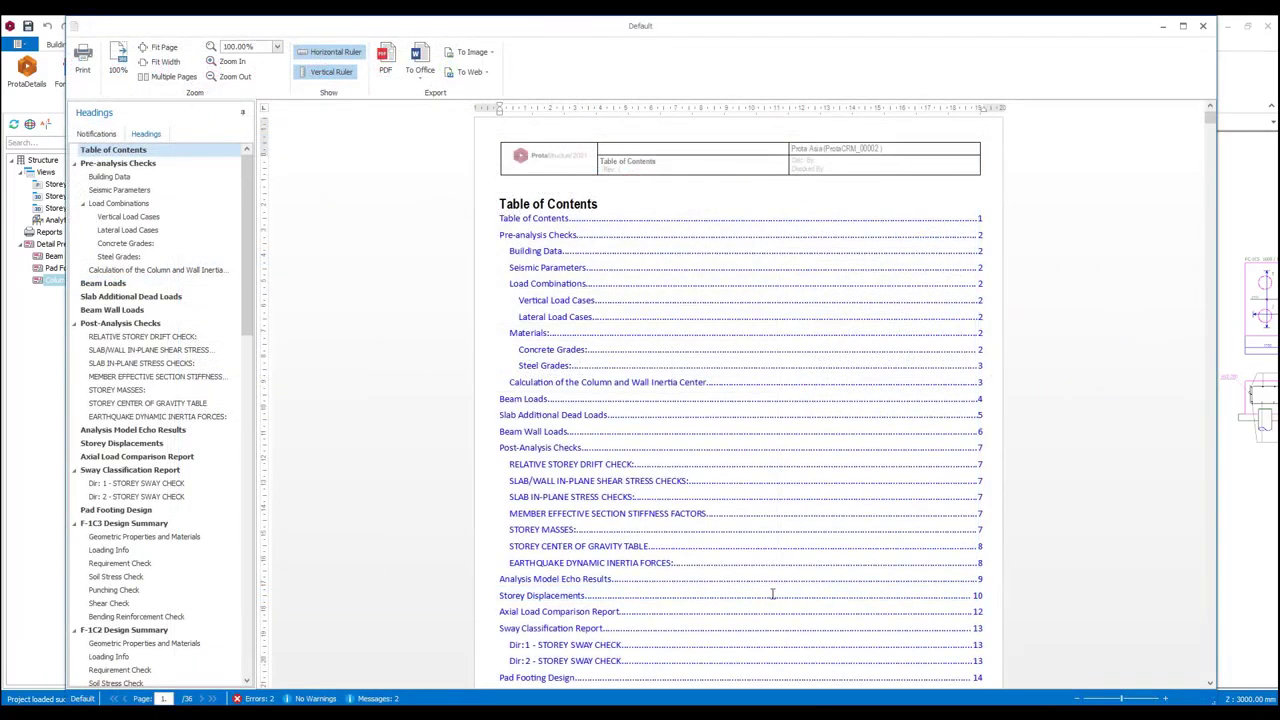
{"action": "left_click", "coordinate": [133, 216]}
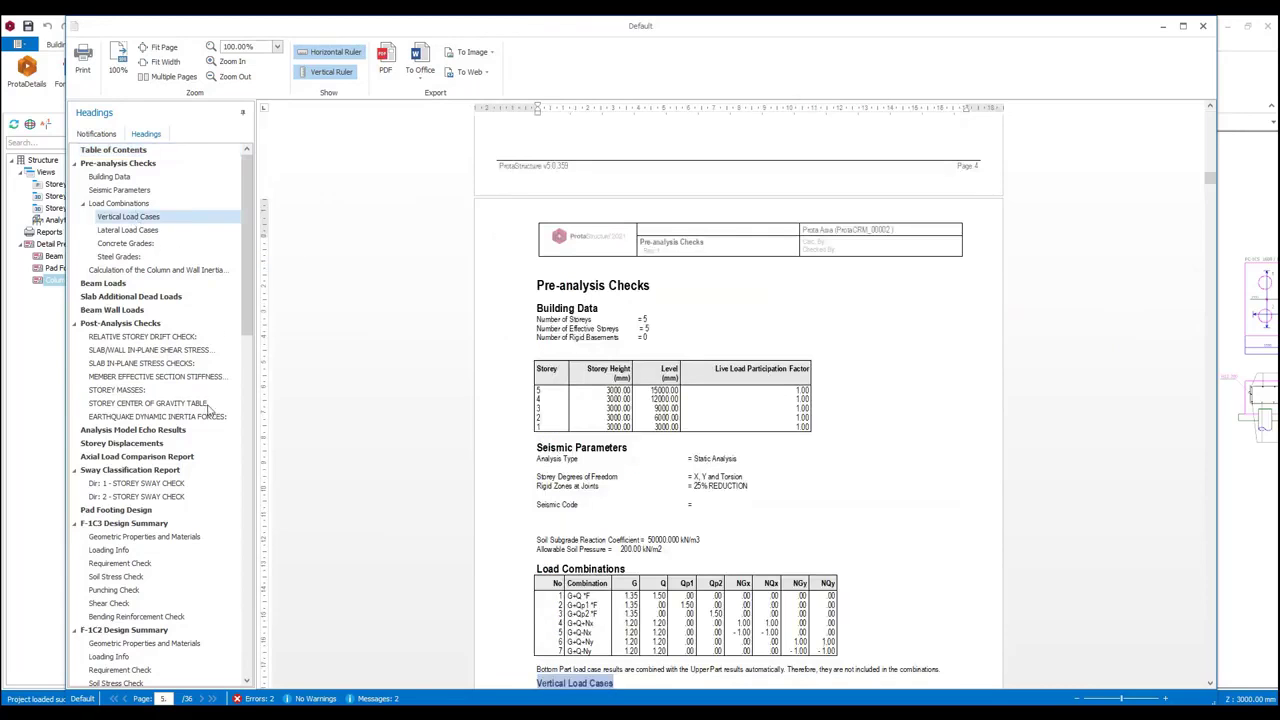
{"action": "scroll", "coordinate": [228, 470], "scroll_direction": "down", "scroll_amount": 12}
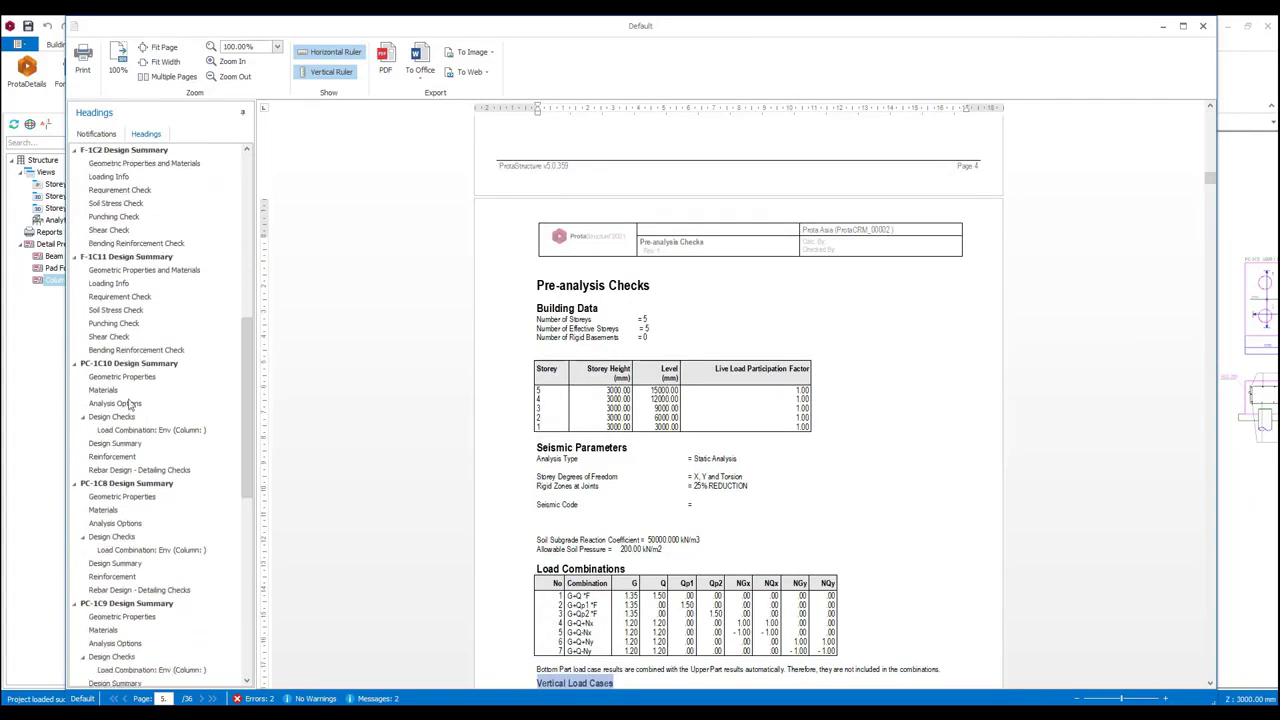
{"action": "left_click", "coordinate": [124, 377]}
{"action": "scroll", "coordinate": [752, 535], "scroll_direction": "down", "scroll_amount": 6}
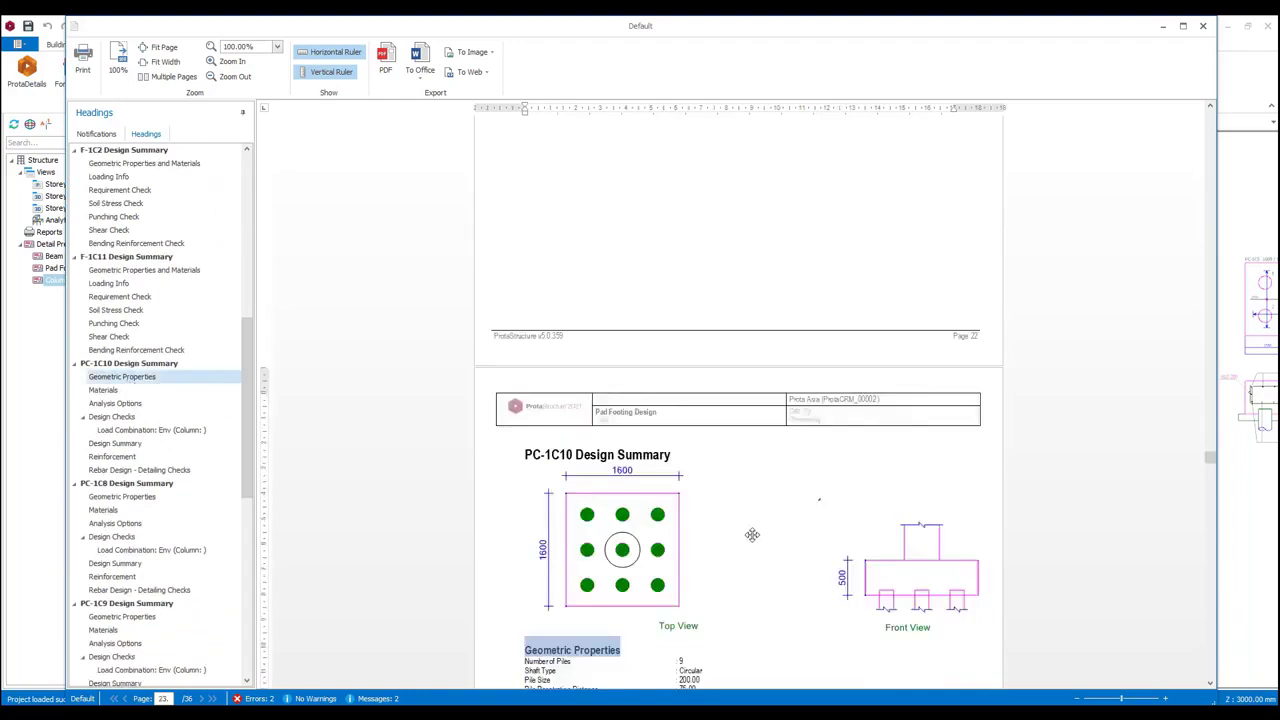
{"action": "scroll", "coordinate": [752, 535], "scroll_direction": "down", "scroll_amount": 1}
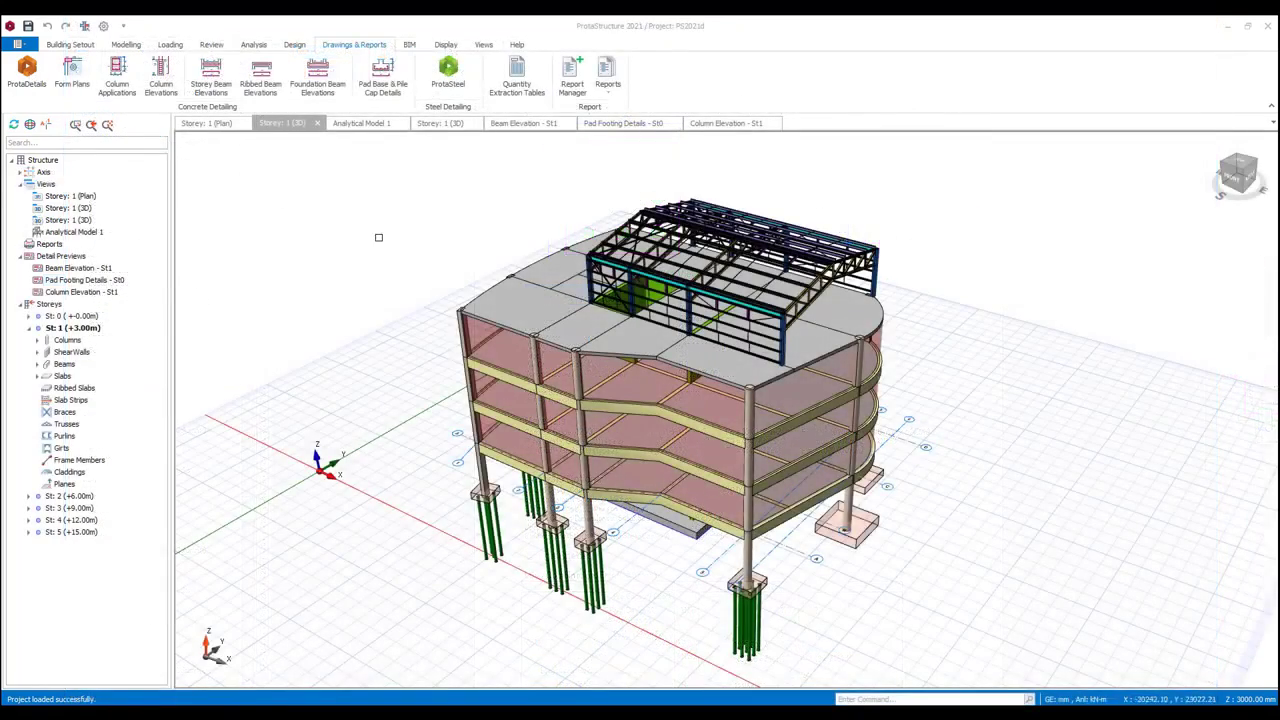
Generate the full set of detail drawings in ProtaDetails with Draw Details
{"action": "left_click", "coordinate": [27, 70]}
{"action": "left_click", "coordinate": [848, 493]}
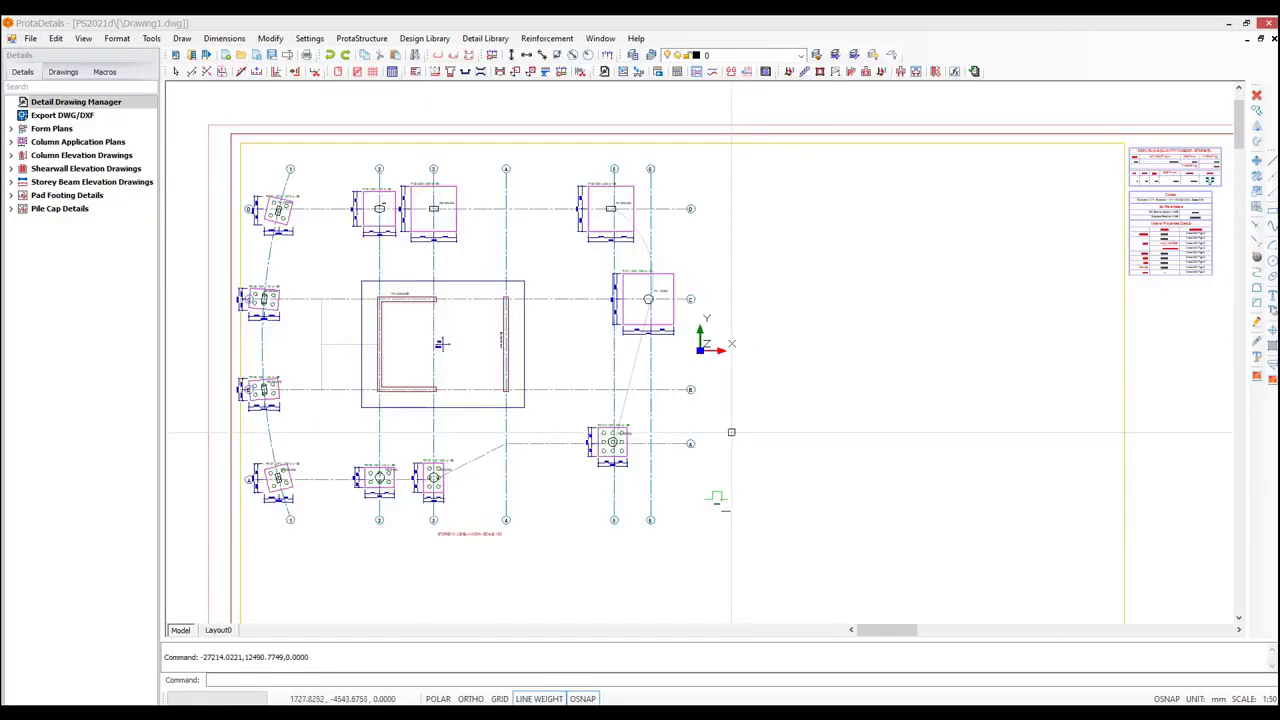
{"action": "scroll", "coordinate": [717, 430], "scroll_direction": "down", "scroll_amount": 6}
{"action": "scroll", "coordinate": [662, 405], "scroll_direction": "down", "scroll_amount": 6}
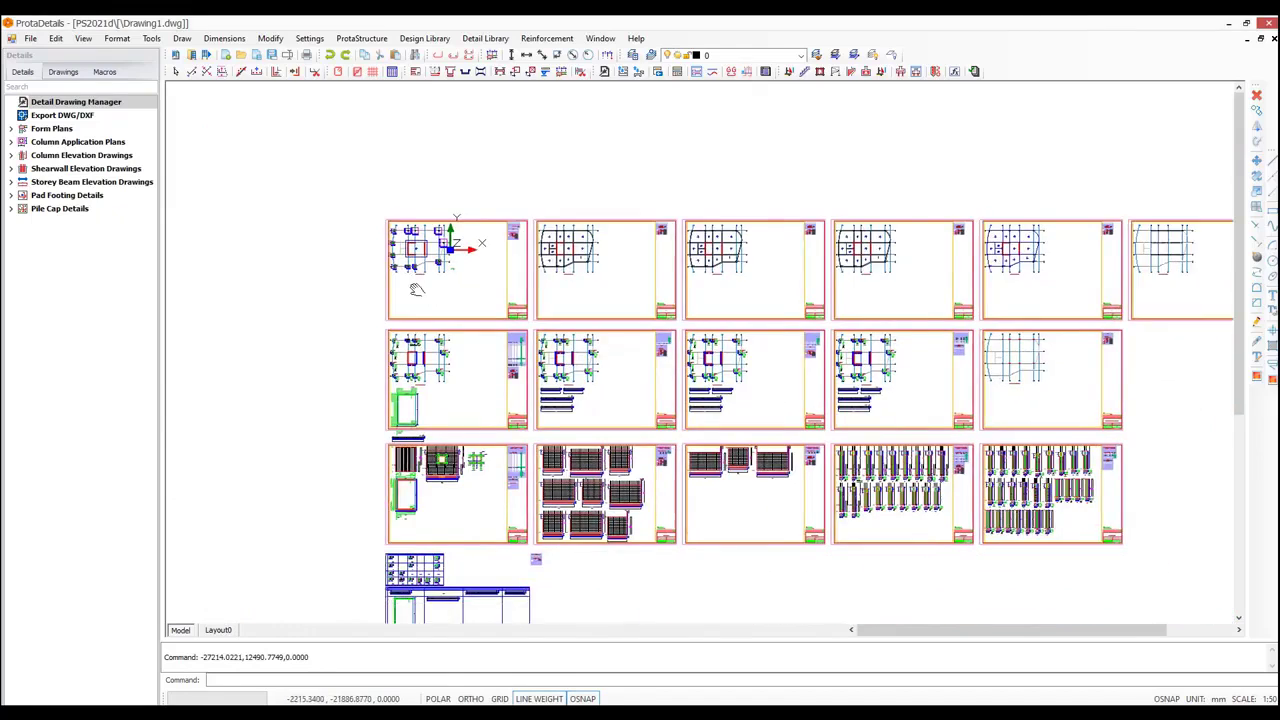
Zoom and pan across the neighbouring footing and column detail sheets
{"action": "middle_click_drag", "start_coordinate": [415, 374], "coordinate": [449, 373]}
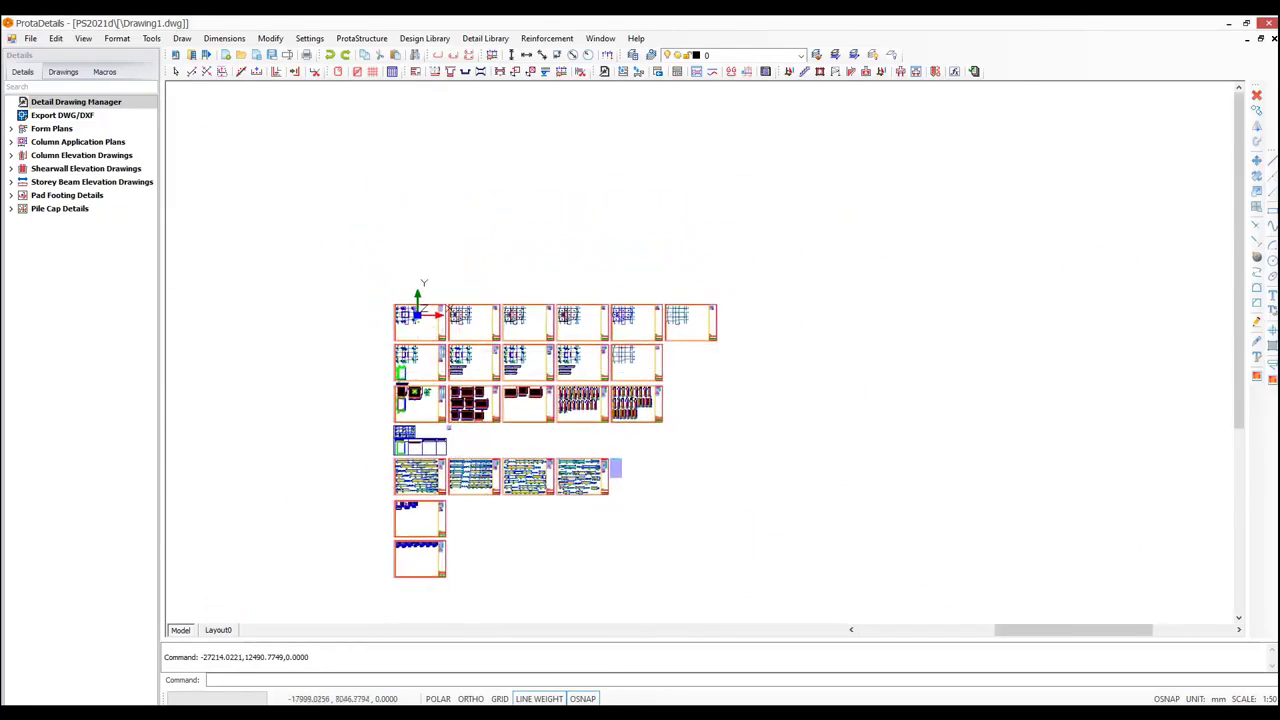
{"action": "scroll", "coordinate": [449, 373], "scroll_direction": "up", "scroll_amount": 8}
{"action": "scroll", "coordinate": [419, 349], "scroll_direction": "up", "scroll_amount": 4}
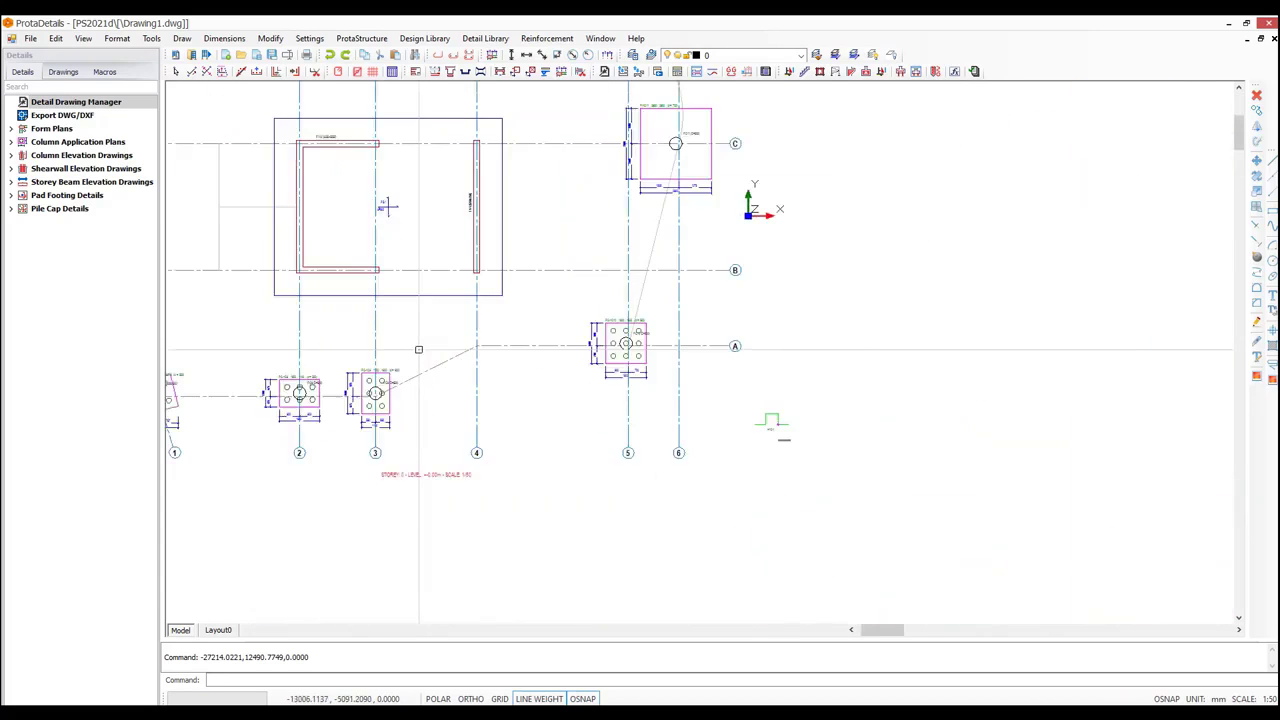
{"action": "scroll", "coordinate": [419, 349], "scroll_direction": "down", "scroll_amount": 10}
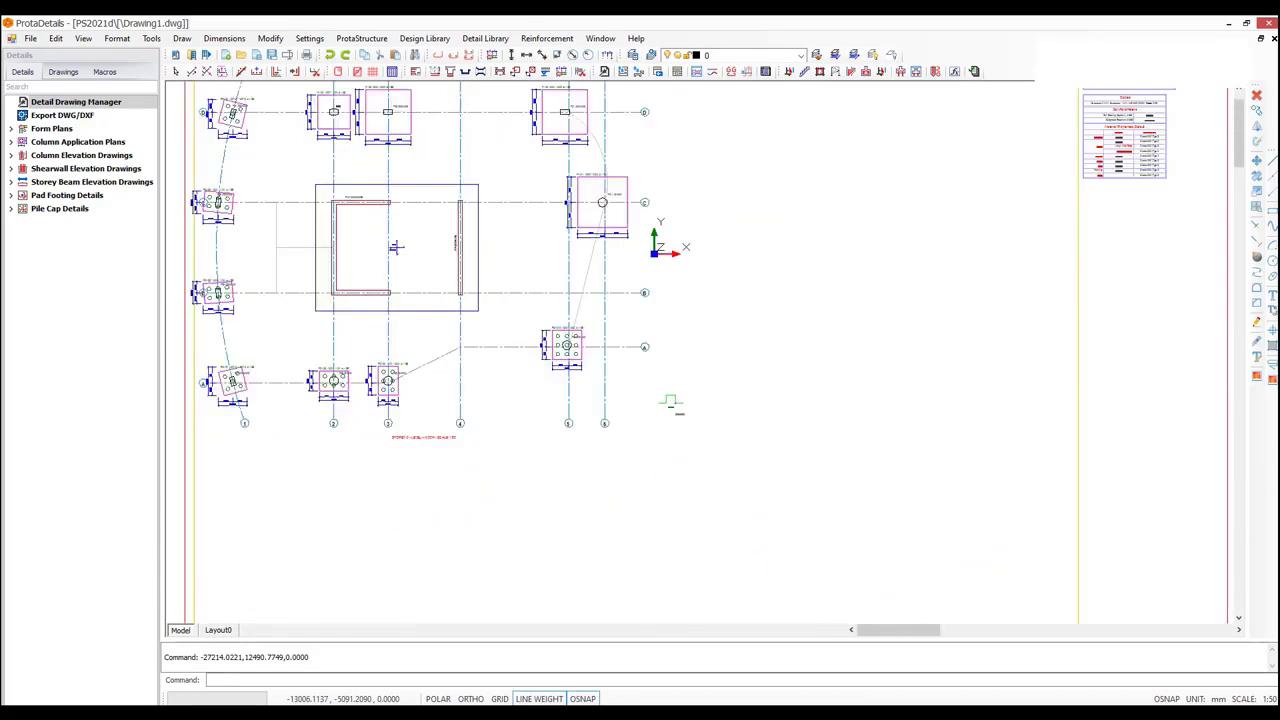
{"action": "middle_click_drag", "start_coordinate": [626, 460], "coordinate": [384, 192]}
{"action": "scroll", "coordinate": [697, 503], "scroll_direction": "up", "scroll_amount": 1}
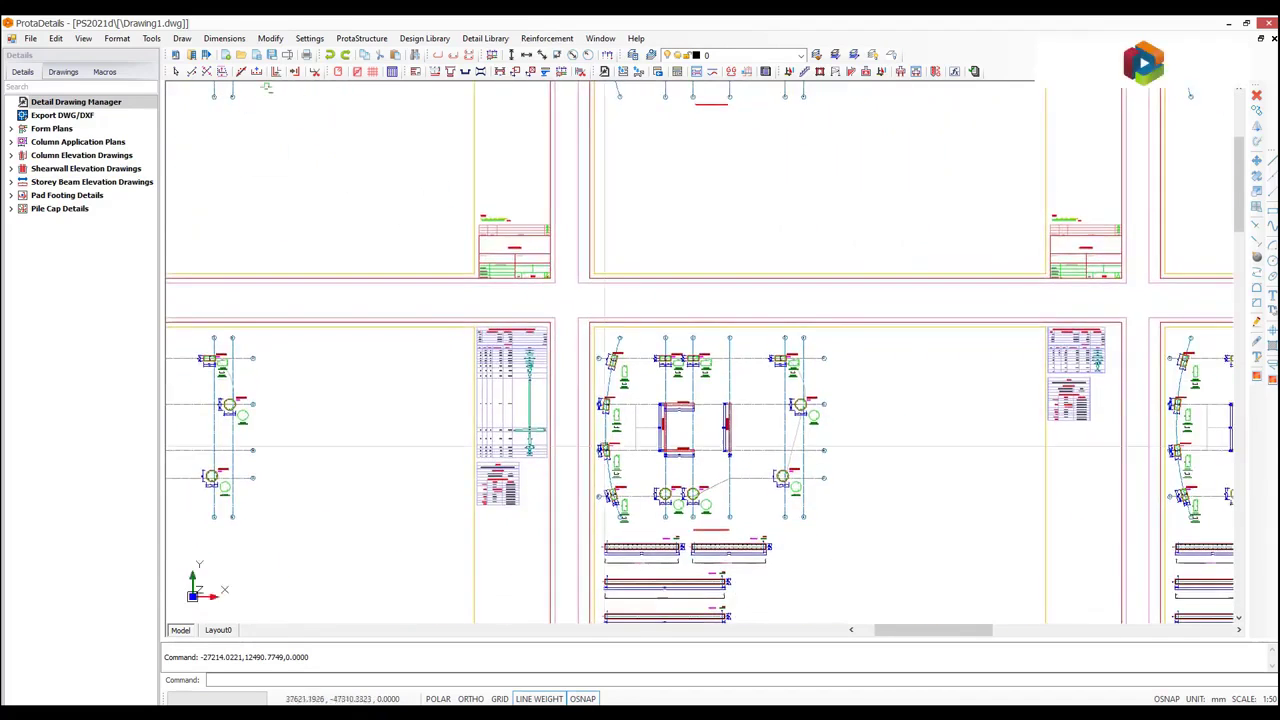
{"action": "scroll", "coordinate": [697, 503], "scroll_direction": "up", "scroll_amount": 5}
{"action": "scroll", "coordinate": [697, 503], "scroll_direction": "up", "scroll_amount": 5}
{"action": "scroll", "coordinate": [697, 503], "scroll_direction": "down", "scroll_amount": 4}
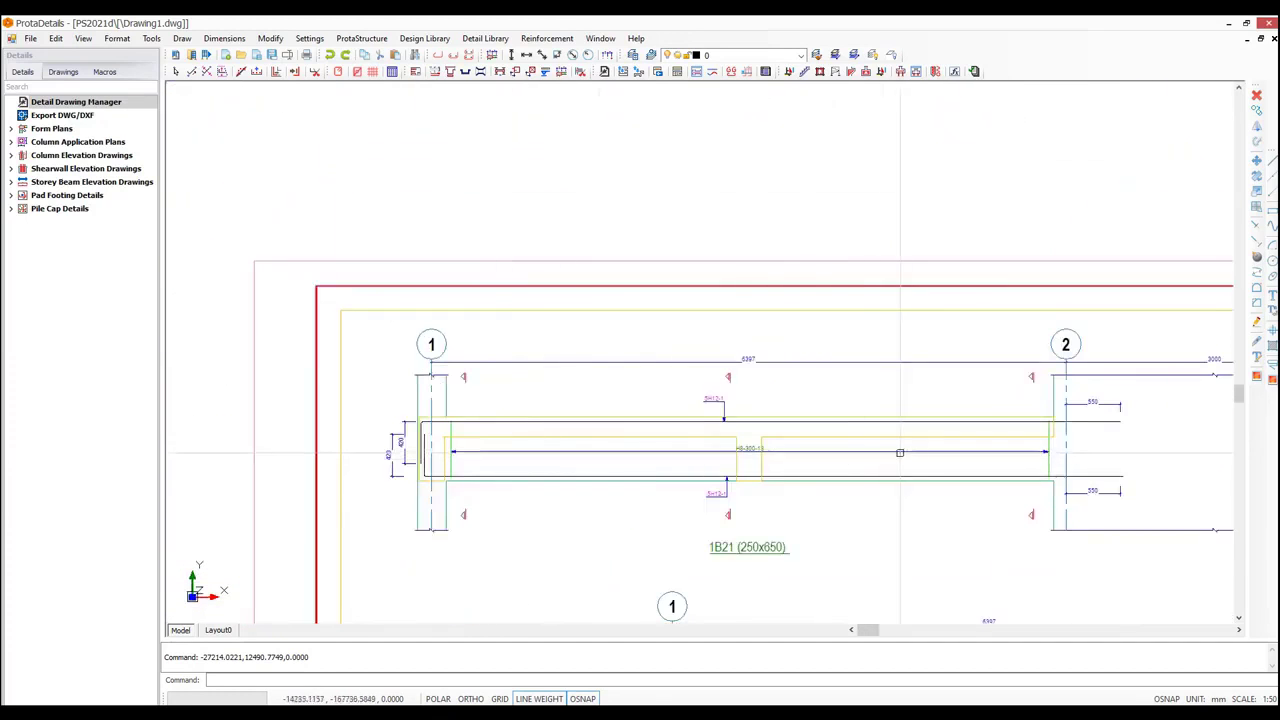
Pan along the beam elevation past 1B17 and 1B22 to the rebar schedule and pile caps sheet
{"action": "middle_click_drag", "start_coordinate": [687, 527], "coordinate": [170, 424]}
{"action": "middle_click_drag", "start_coordinate": [890, 400], "coordinate": [390, 412]}
{"action": "middle_click_drag", "start_coordinate": [963, 406], "coordinate": [677, 414]}
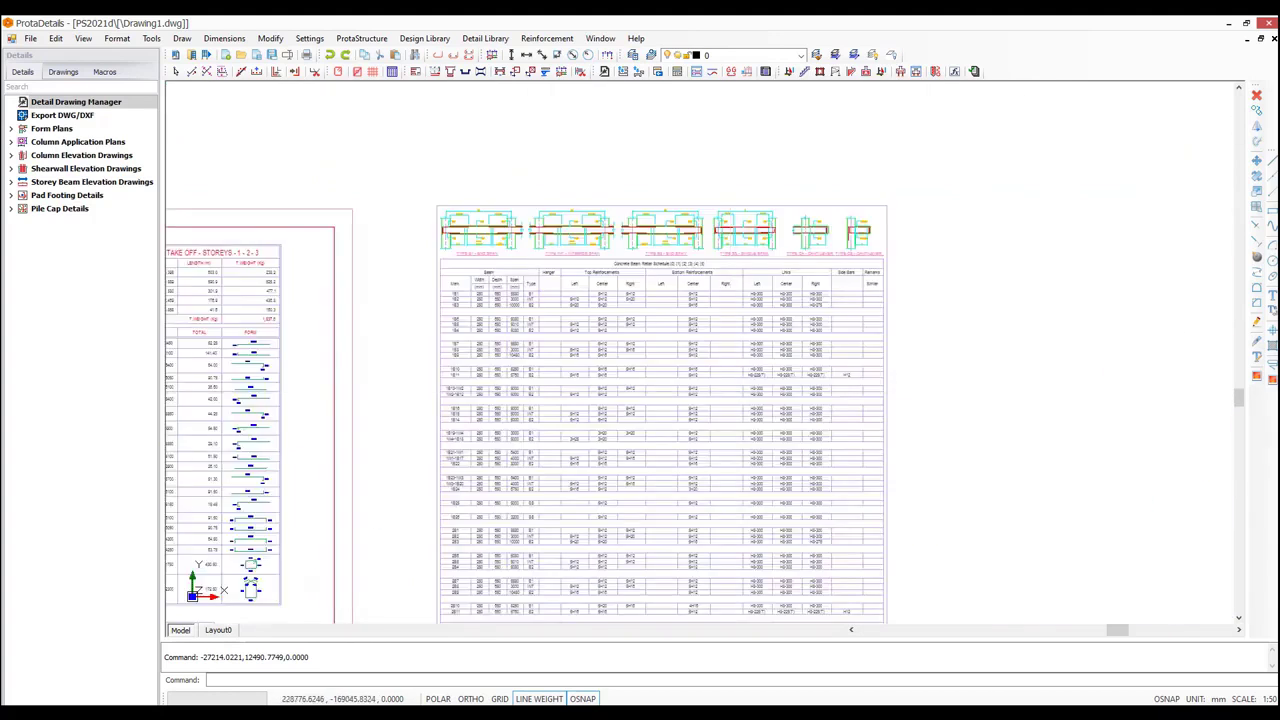
{"action": "scroll", "coordinate": [705, 385], "scroll_direction": "up", "scroll_amount": 4}
{"action": "middle_click_drag", "start_coordinate": [722, 531], "coordinate": [768, 494]}
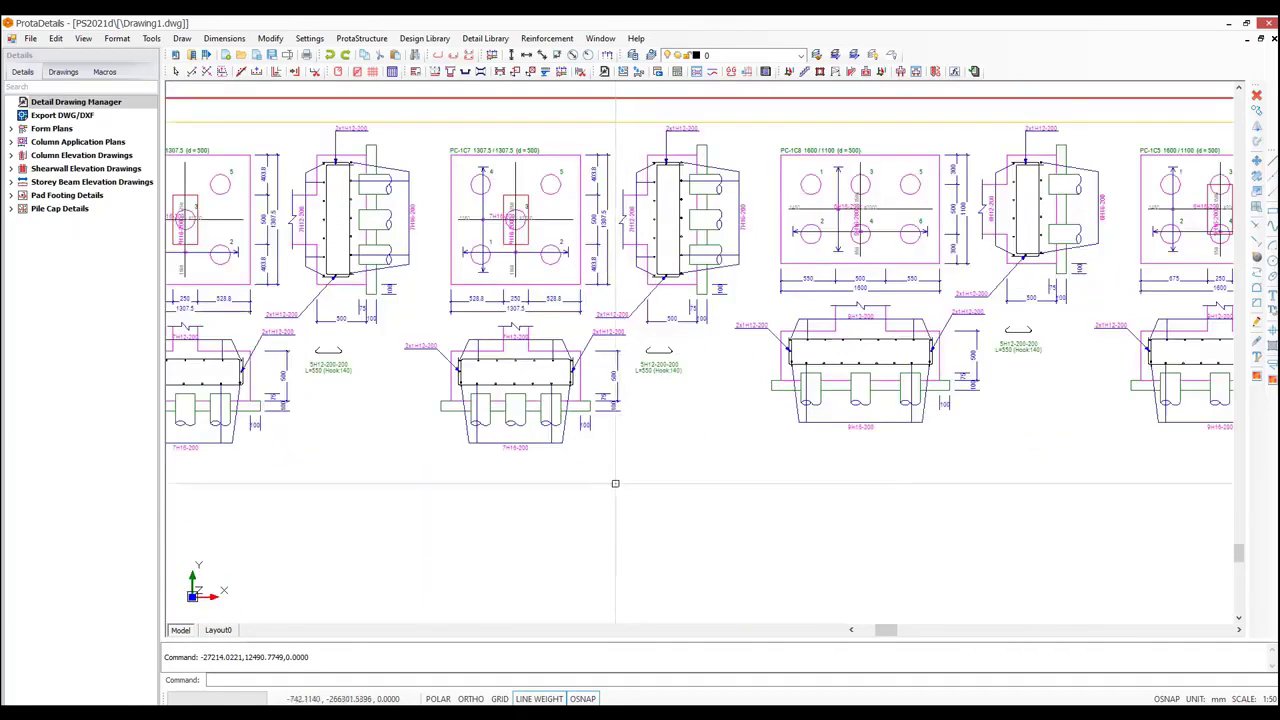
{"action": "scroll", "coordinate": [626, 495], "scroll_direction": "down", "scroll_amount": 5}
{"action": "middle_click_drag", "start_coordinate": [707, 529], "coordinate": [516, 250]}
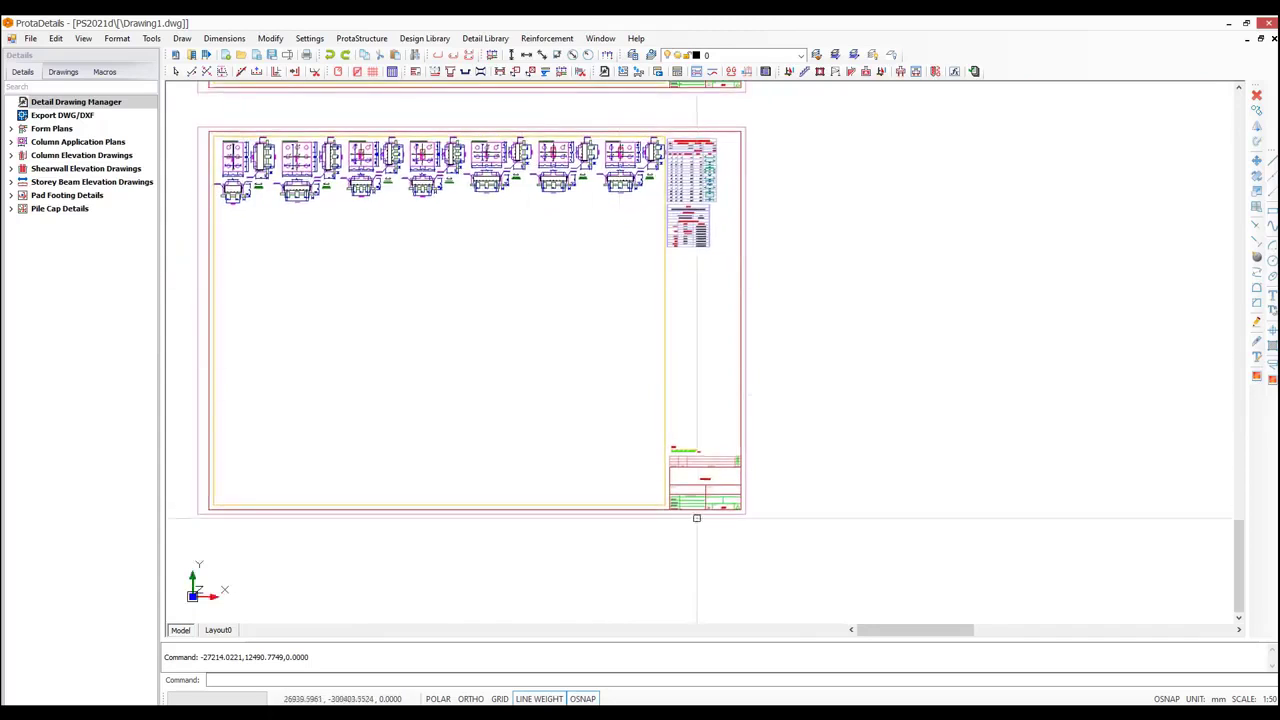
{"action": "scroll", "coordinate": [720, 525], "scroll_direction": "up", "scroll_amount": 5}
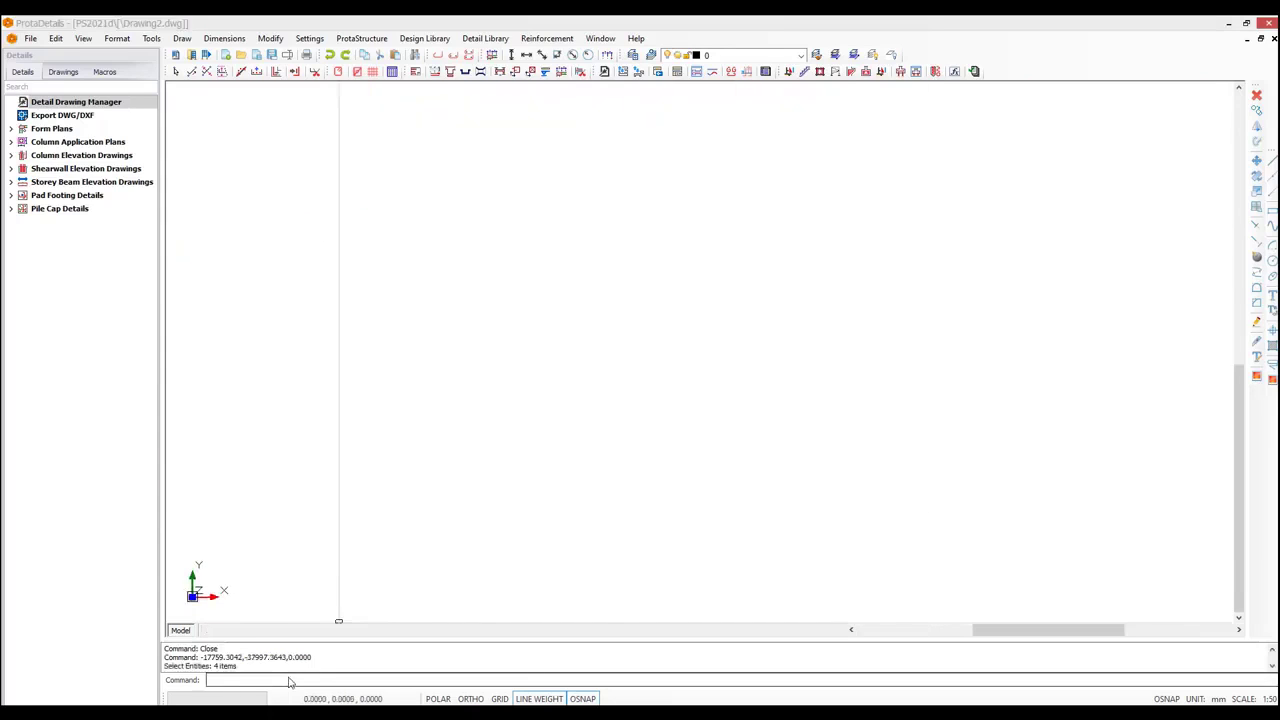
Draw a four-sided outline with the line command through three corners, closed back to the start
{"action": "left_click", "coordinate": [289, 679]}
{"action": "type", "text": "line"}
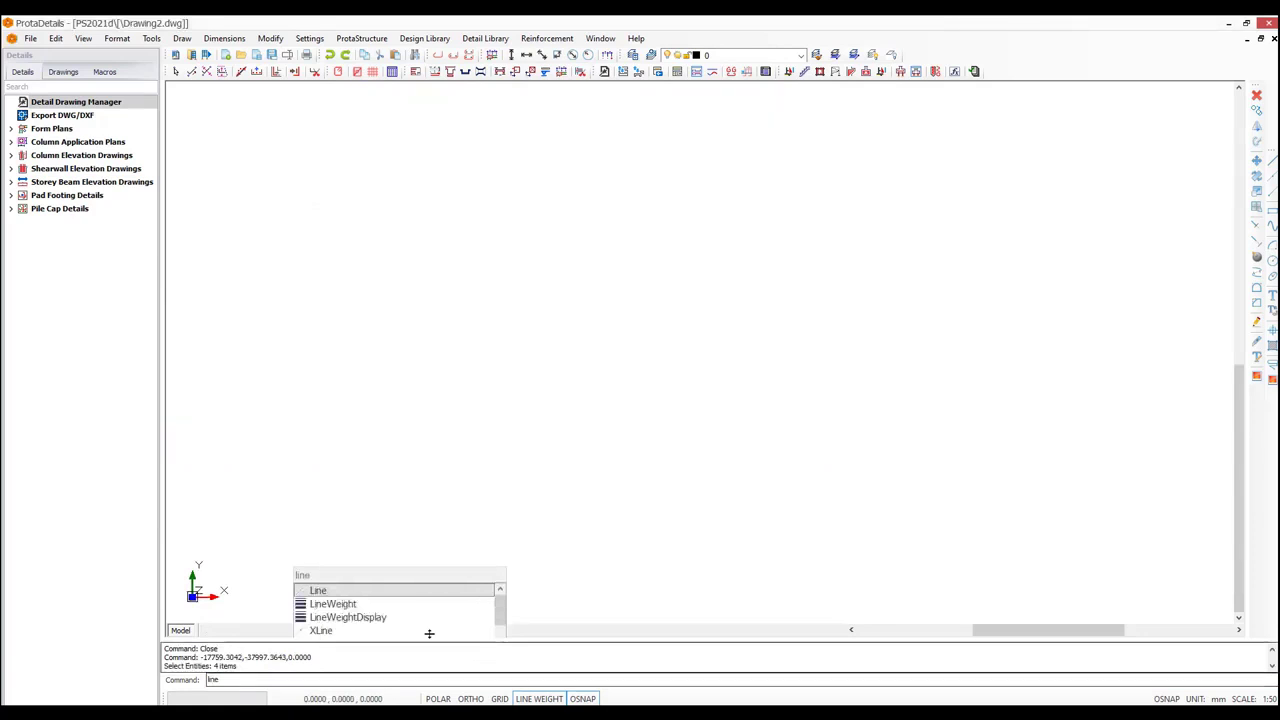
{"action": "left_click", "coordinate": [425, 591]}
{"action": "left_click", "coordinate": [337, 343]}
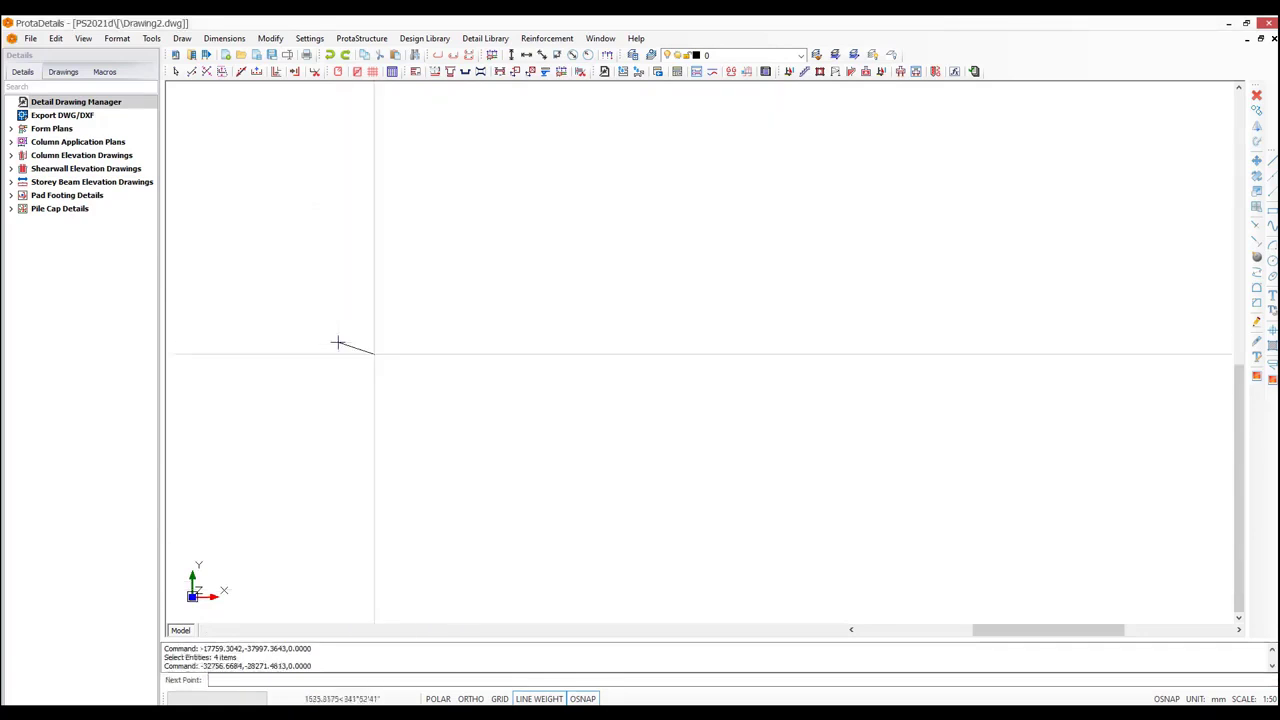
{"action": "left_click", "coordinate": [483, 404]}
{"action": "left_click", "coordinate": [391, 530]}
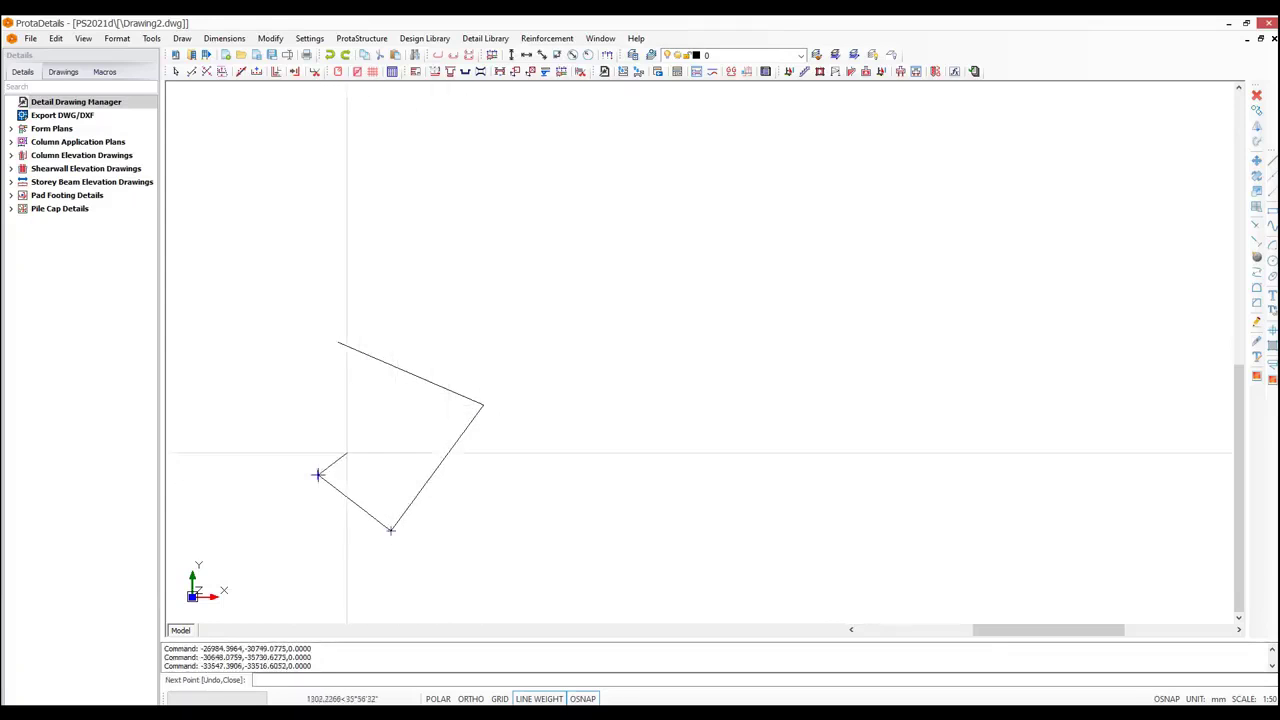
{"action": "right_click", "coordinate": [318, 474]}
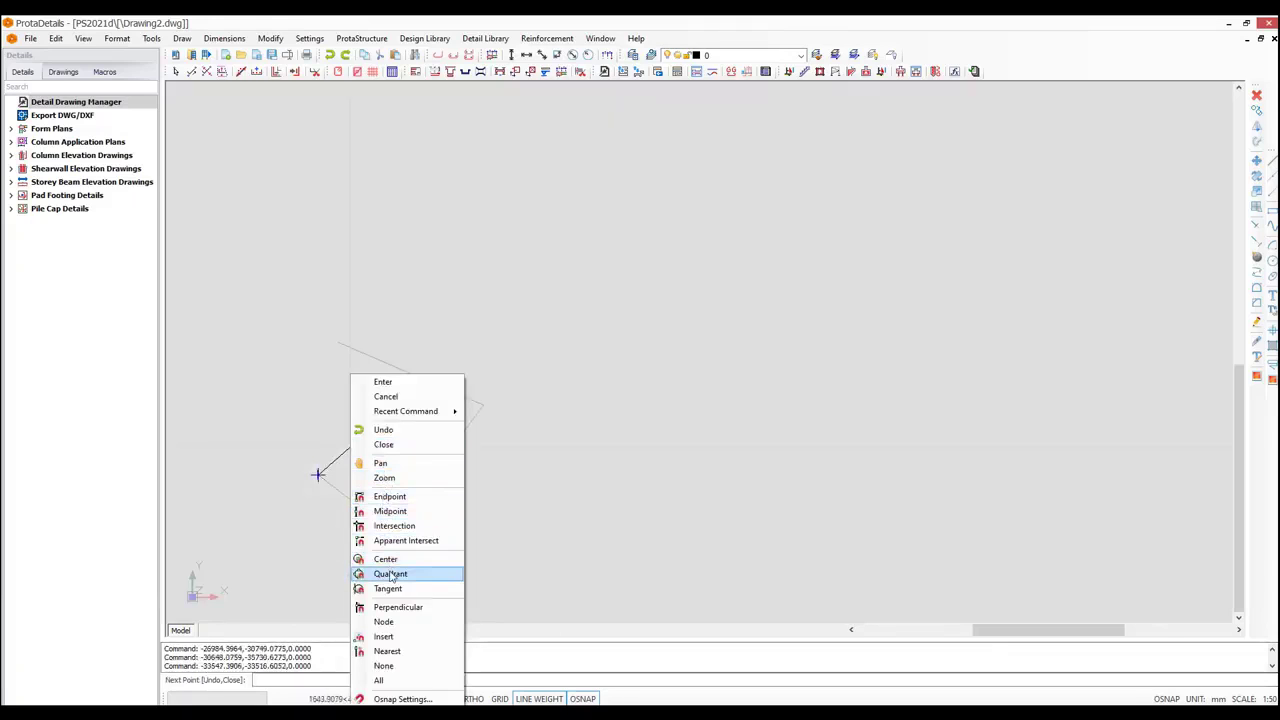
{"action": "left_click", "coordinate": [388, 444]}
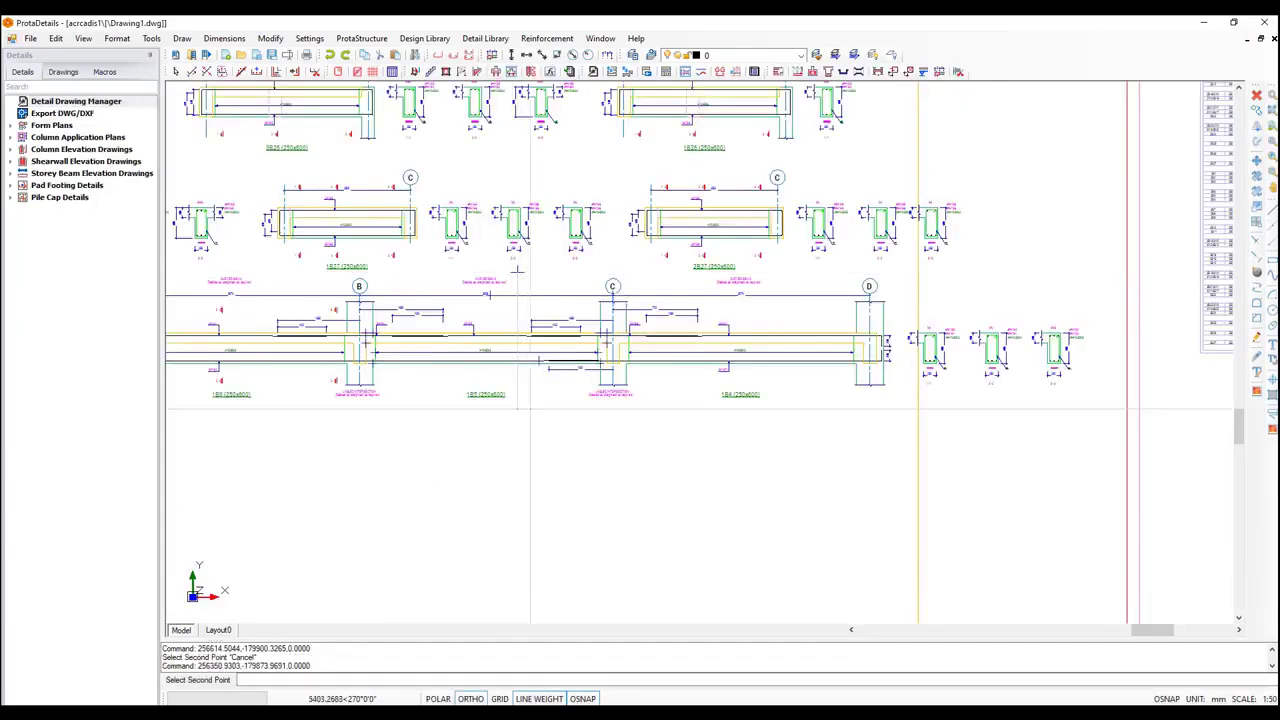
Pan and zoom through the other beam elevations and details
{"action": "mouse_move", "coordinate": [953, 477]}
{"action": "middle_mouse_down"}
{"action": "mouse_move", "coordinate": [608, 448]}
{"action": "mouse_move", "coordinate": [1111, 467]}
{"action": "middle_mouse_up"}
{"action": "middle_click_drag", "start_coordinate": [870, 385], "coordinate": [772, 381]}
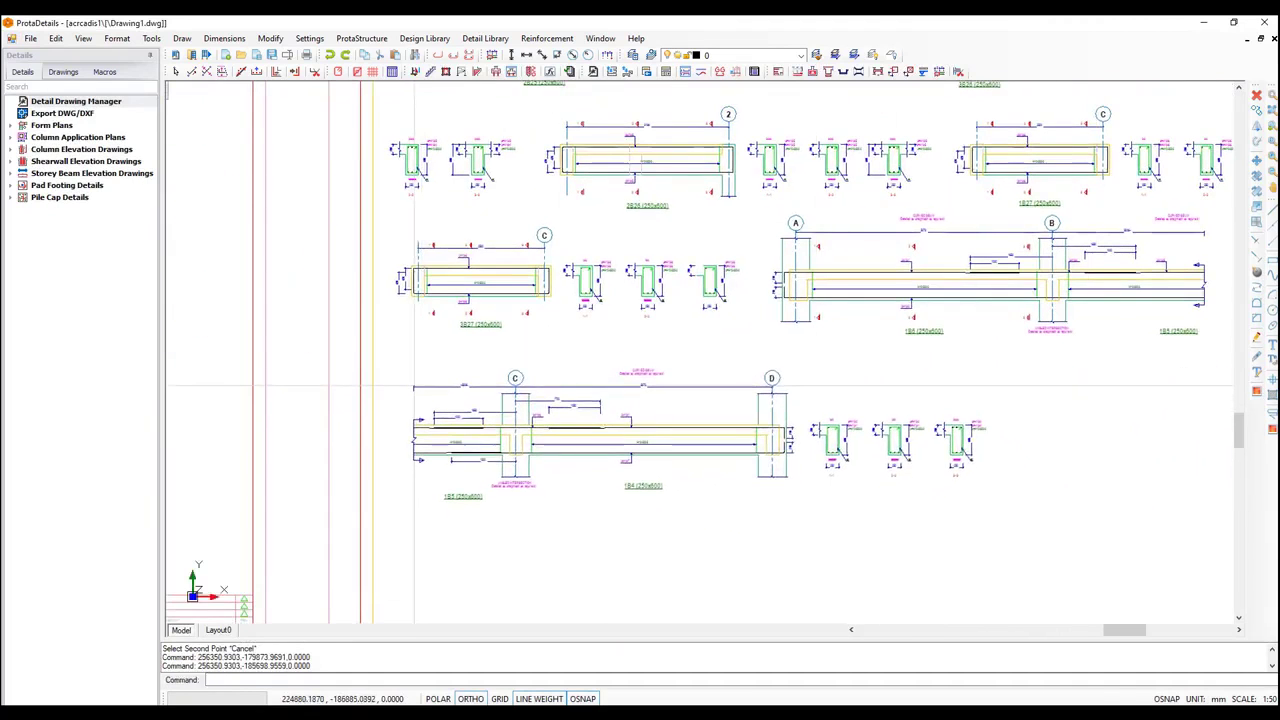
{"action": "scroll", "coordinate": [772, 381], "scroll_direction": "up", "scroll_amount": 3}
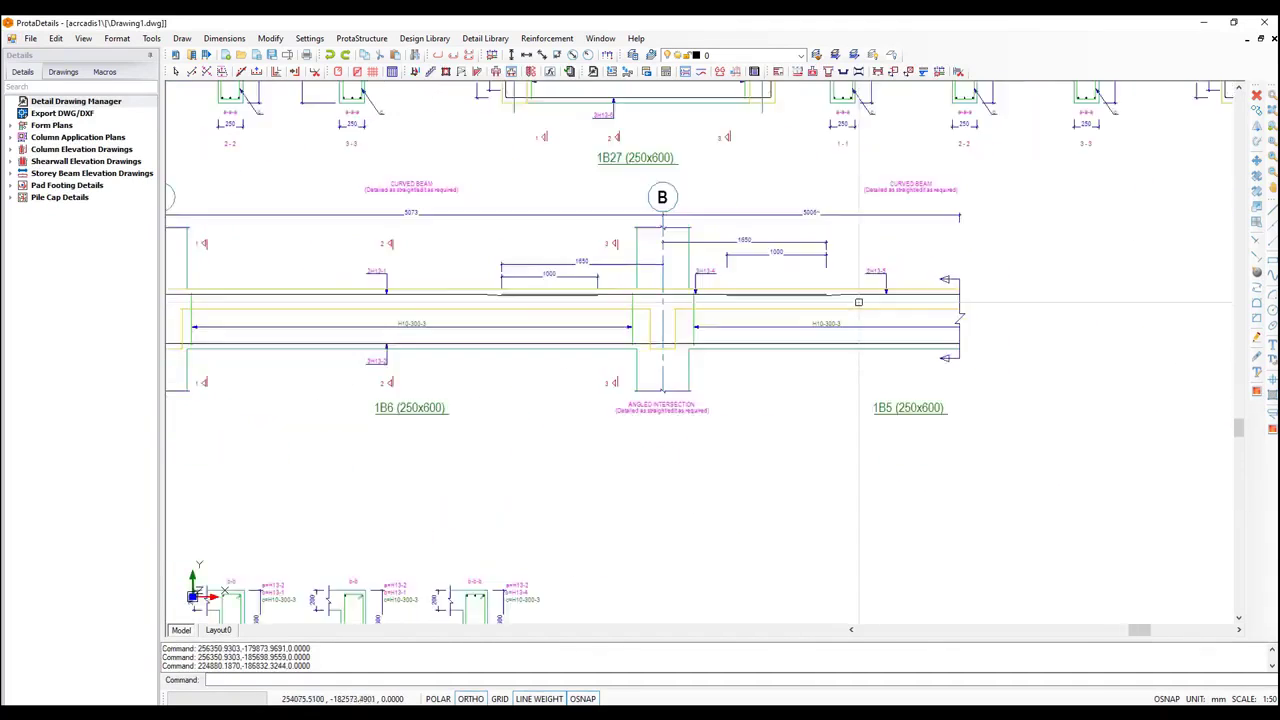
{"action": "scroll", "coordinate": [857, 297], "scroll_direction": "down", "scroll_amount": 3}
{"action": "middle_click_drag", "start_coordinate": [449, 395], "coordinate": [1006, 425]}
{"action": "scroll", "coordinate": [790, 512], "scroll_direction": "up", "scroll_amount": 5}
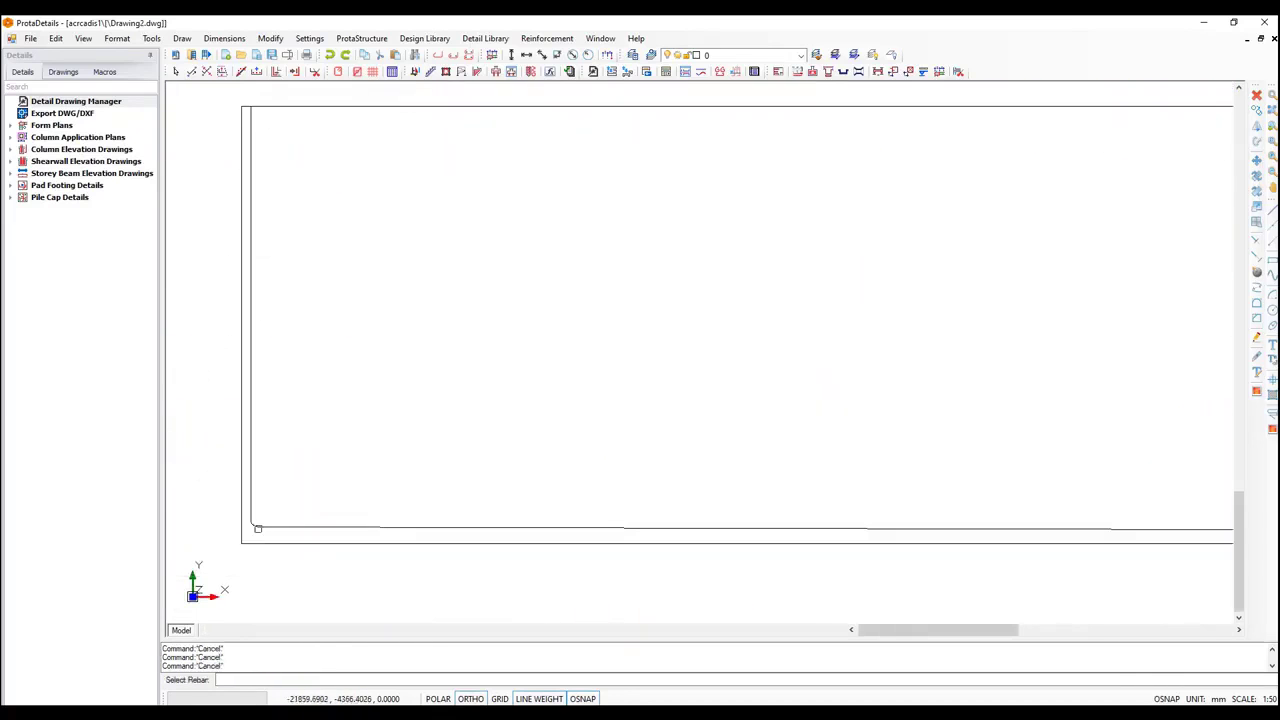
Place an H10-200 rebar along the outline's bottom edge and position its H10-200 label below
{"action": "left_click", "coordinate": [250, 521]}
{"action": "scroll", "coordinate": [251, 500], "scroll_direction": "down", "scroll_amount": 2}
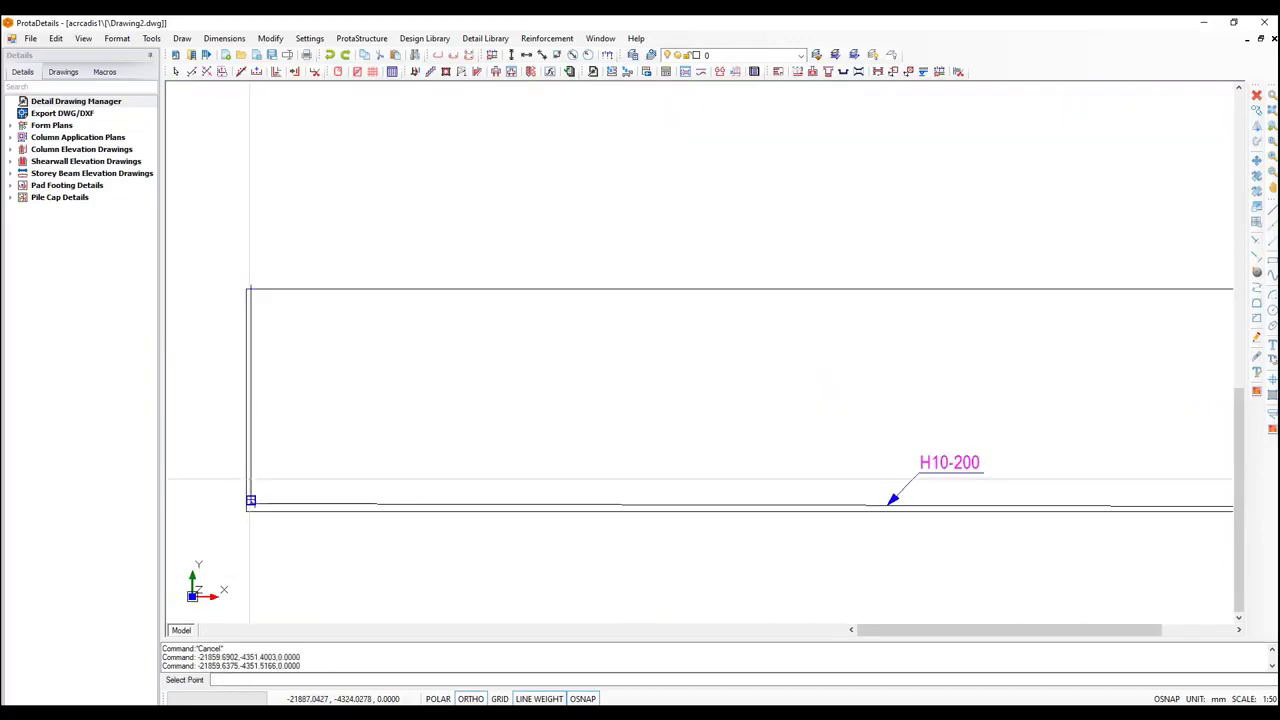
{"action": "scroll", "coordinate": [1000, 462], "scroll_direction": "up", "scroll_amount": 2}
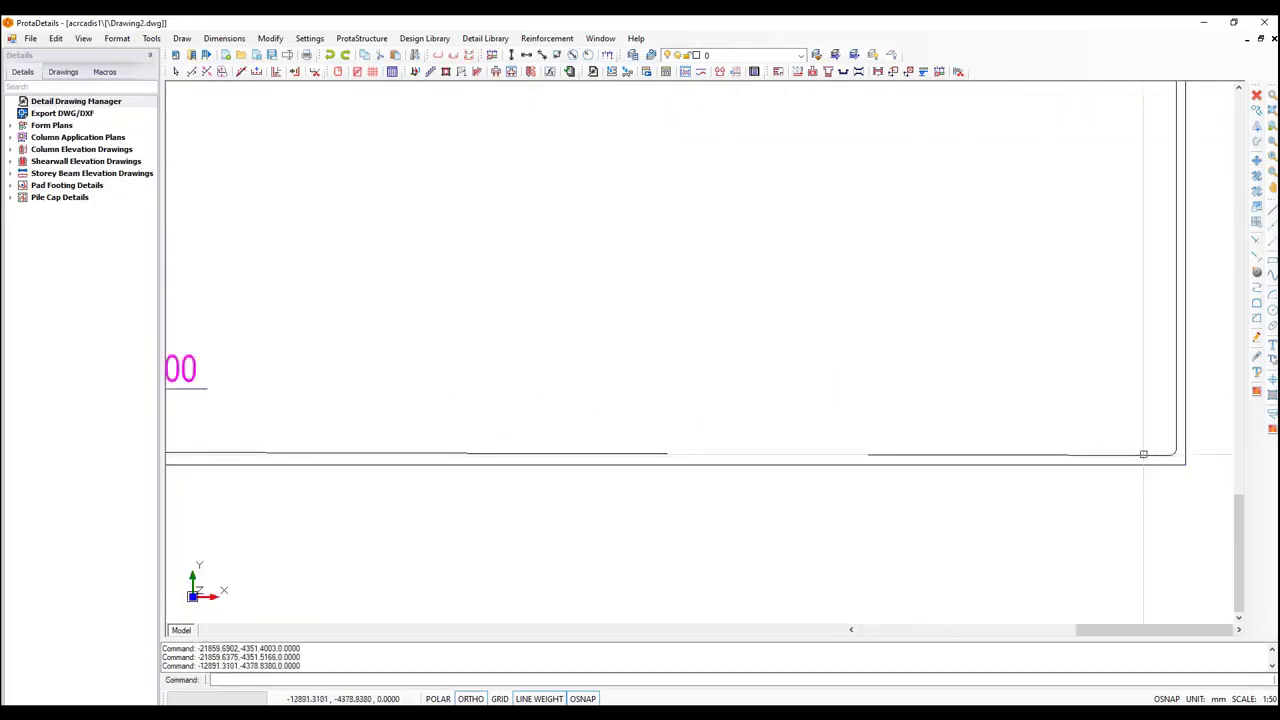
{"action": "left_click", "coordinate": [1144, 457]}
{"action": "left_click", "coordinate": [640, 408]}
{"action": "scroll", "coordinate": [484, 408], "scroll_direction": "down", "scroll_amount": 3}
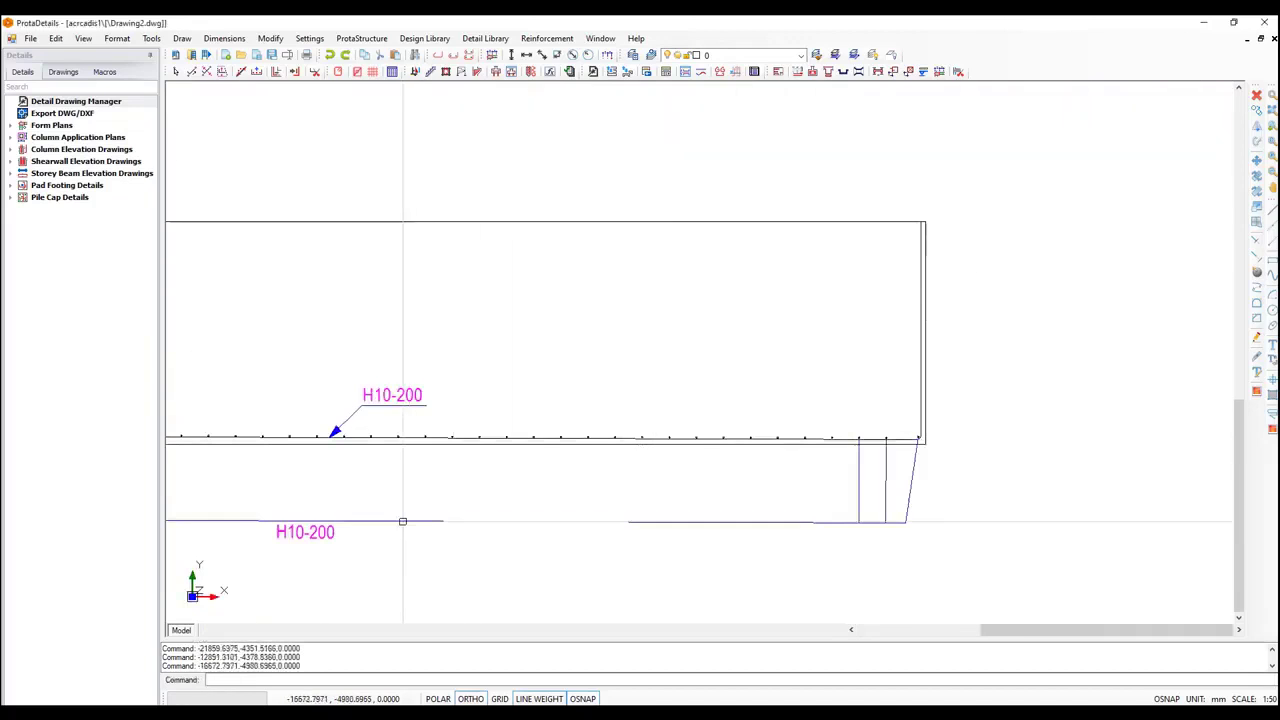
{"action": "middle_click_drag", "start_coordinate": [483, 497], "coordinate": [746, 409]}
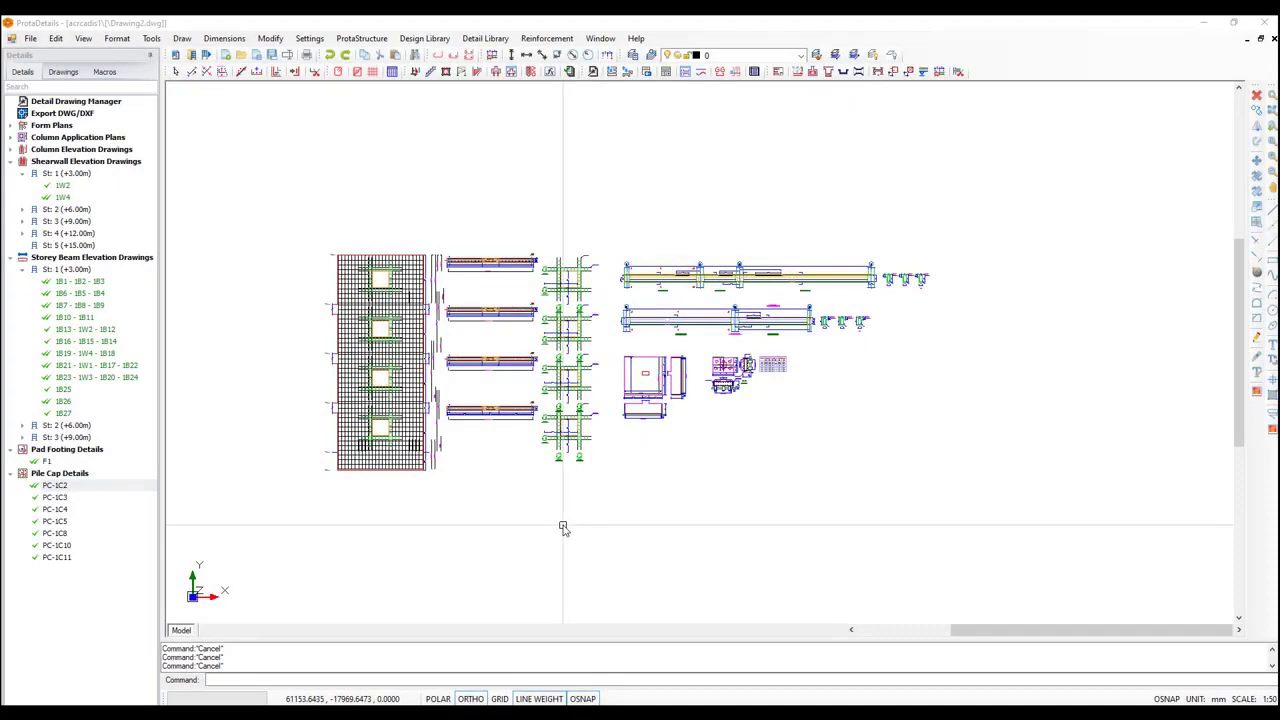
Window-select all the detail drawings and create a Quantity Table from them
{"action": "left_click", "coordinate": [282, 216]}
{"action": "left_click", "coordinate": [974, 555]}
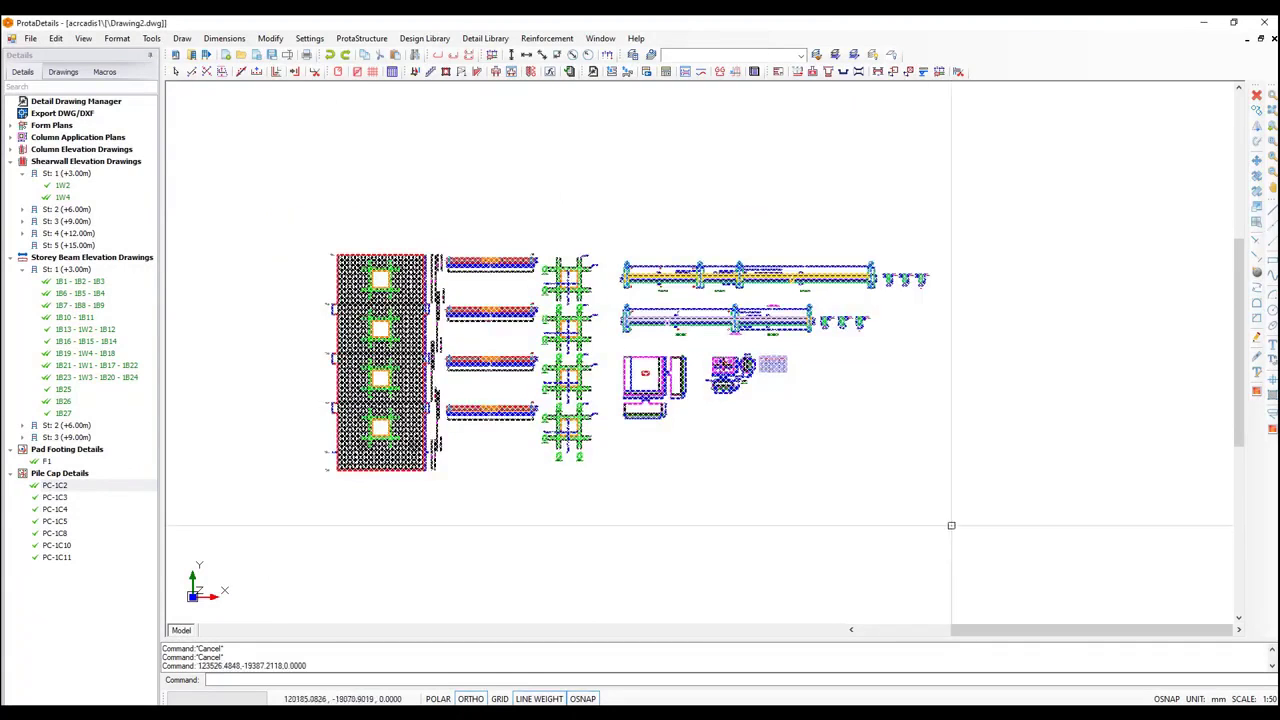
{"action": "right_click", "coordinate": [820, 360]}
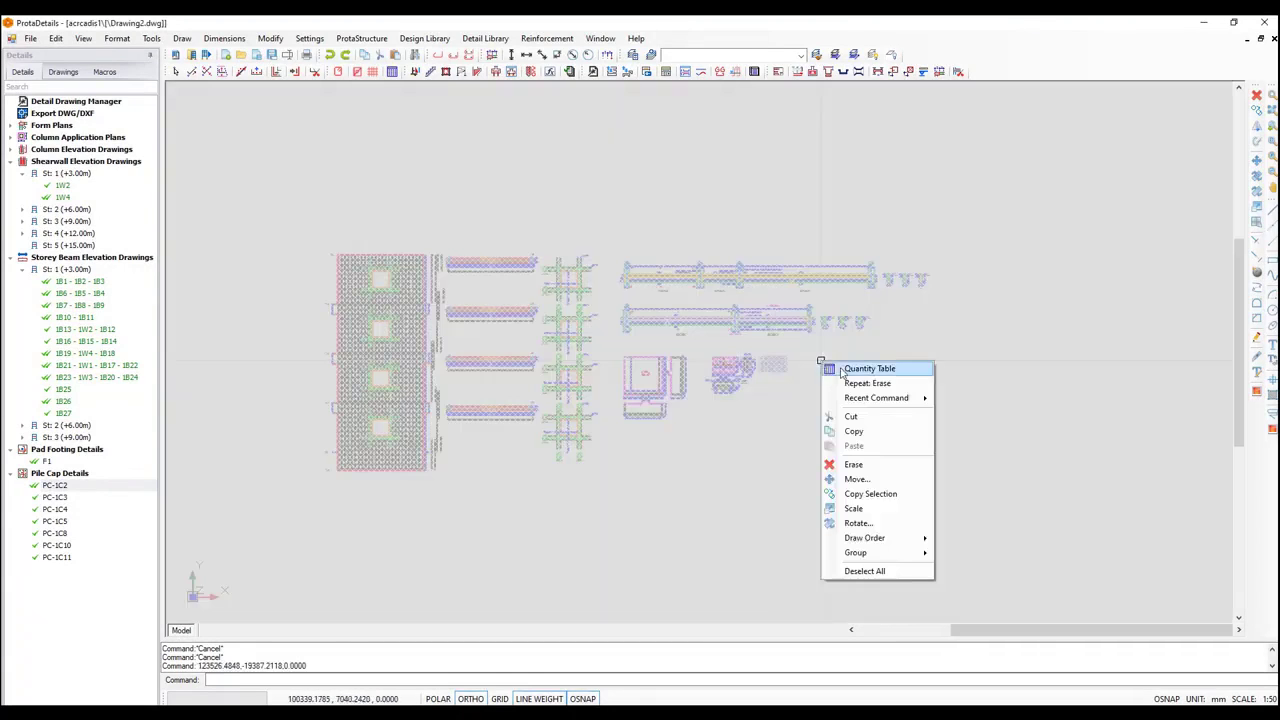
{"action": "left_click", "coordinate": [866, 369]}
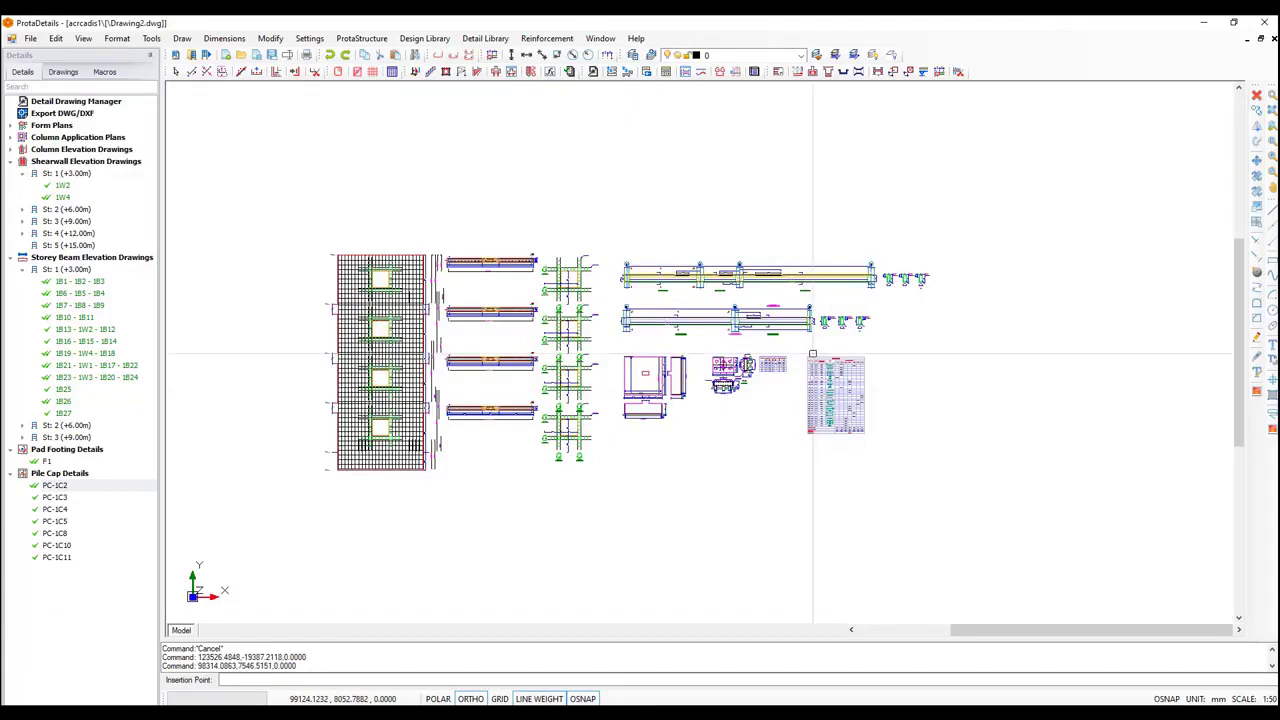
Place the Quantity Table on the sheet and inspect its 2,917.3 grand total
{"action": "scroll", "coordinate": [833, 426], "scroll_direction": "up", "scroll_amount": 10}
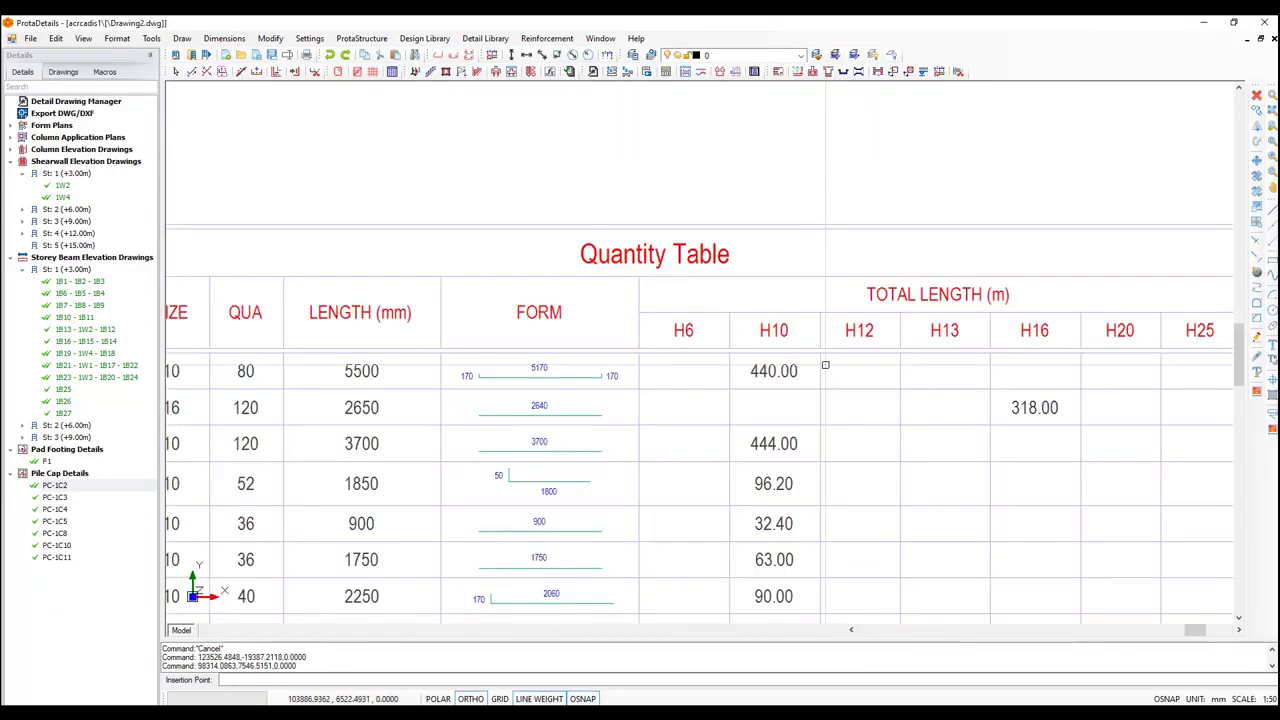
{"action": "scroll", "coordinate": [687, 454], "scroll_direction": "down", "scroll_amount": 3}
{"action": "scroll", "coordinate": [680, 470], "scroll_direction": "up", "scroll_amount": 5}
{"action": "scroll", "coordinate": [676, 490], "scroll_direction": "down", "scroll_amount": 6}
{"action": "left_click", "coordinate": [676, 493]}
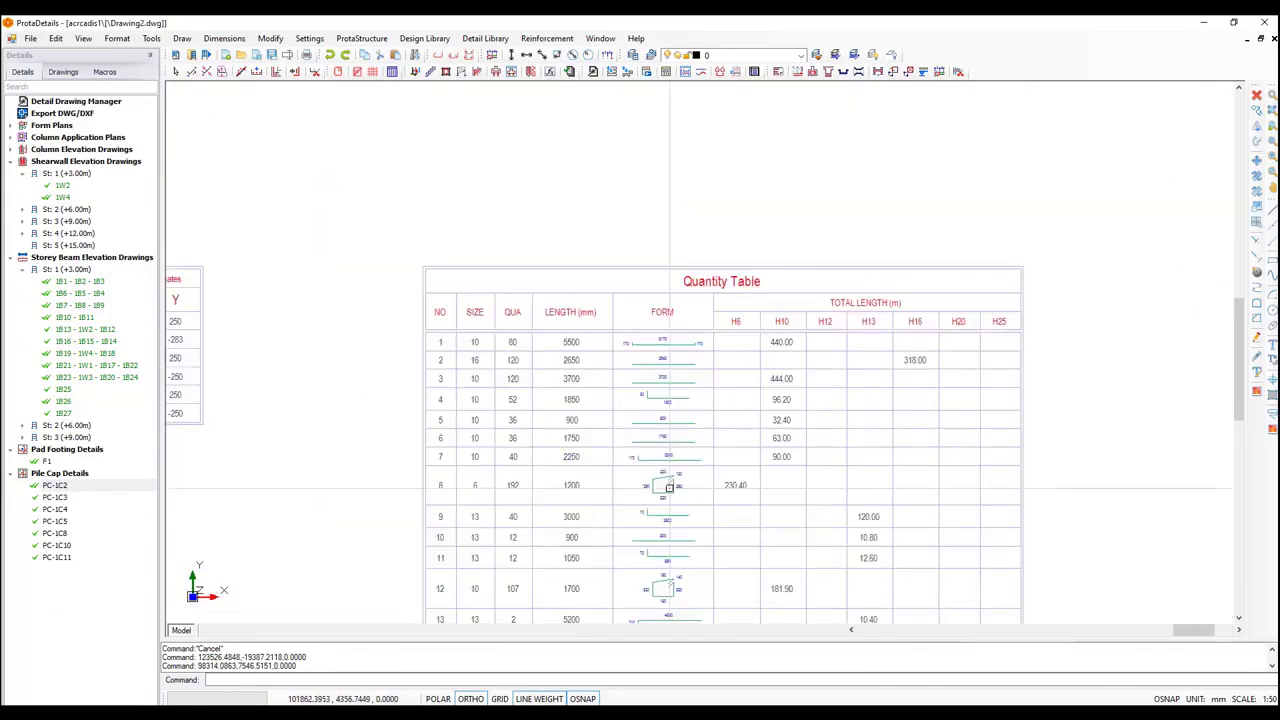
{"action": "mouse_move", "coordinate": [728, 555]}
{"action": "middle_mouse_down"}
{"action": "mouse_move", "coordinate": [746, 454]}
{"action": "mouse_move", "coordinate": [814, 449]}
{"action": "middle_mouse_up"}
{"action": "scroll", "coordinate": [840, 470], "scroll_direction": "up", "scroll_amount": 5}
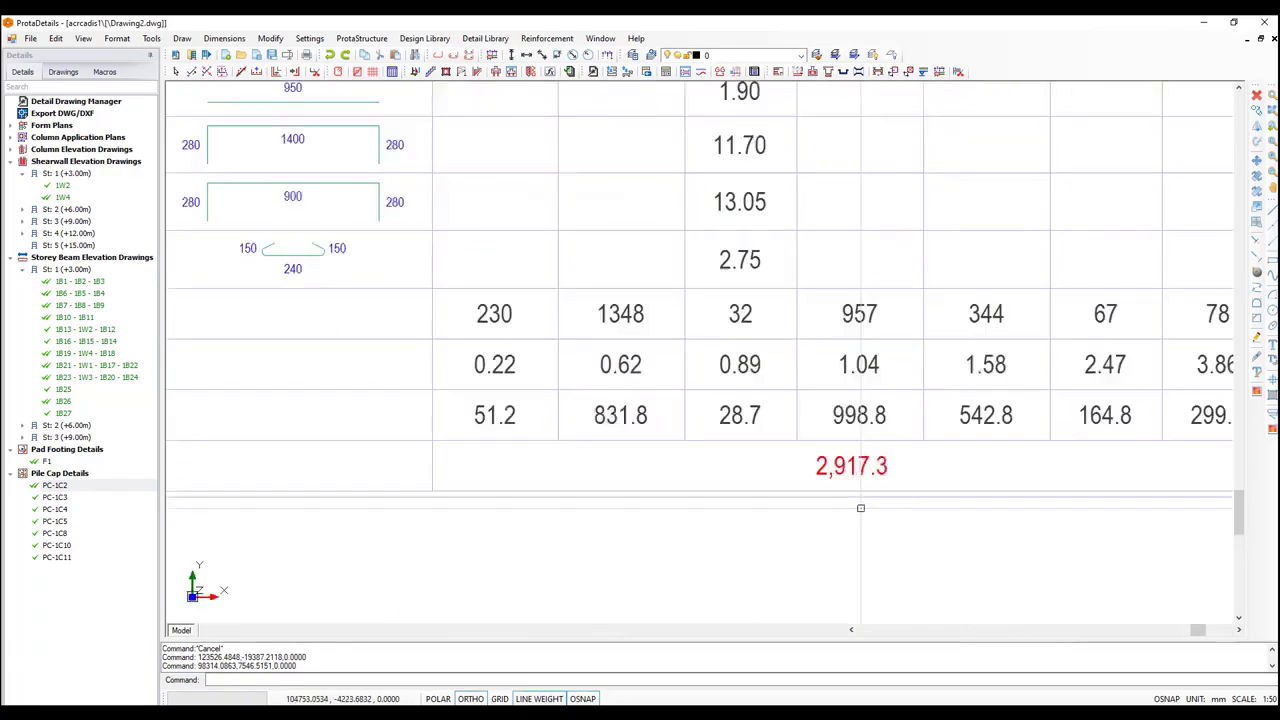
{"action": "scroll", "coordinate": [861, 508], "scroll_direction": "down", "scroll_amount": 6}
{"action": "scroll", "coordinate": [743, 471], "scroll_direction": "up", "scroll_amount": 6}
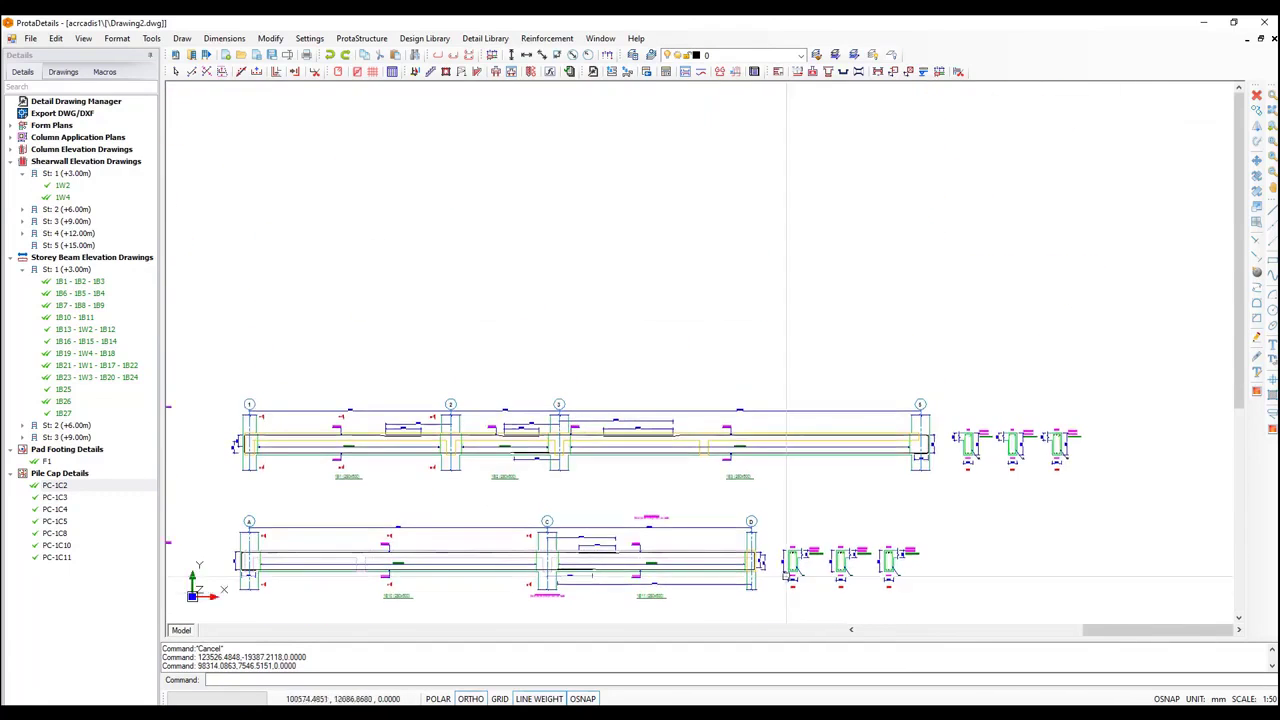
Change the 1B3 top bar diameter to 25 and confirm the table total now reads 2,990.4
{"action": "double_click", "coordinate": [730, 345]}
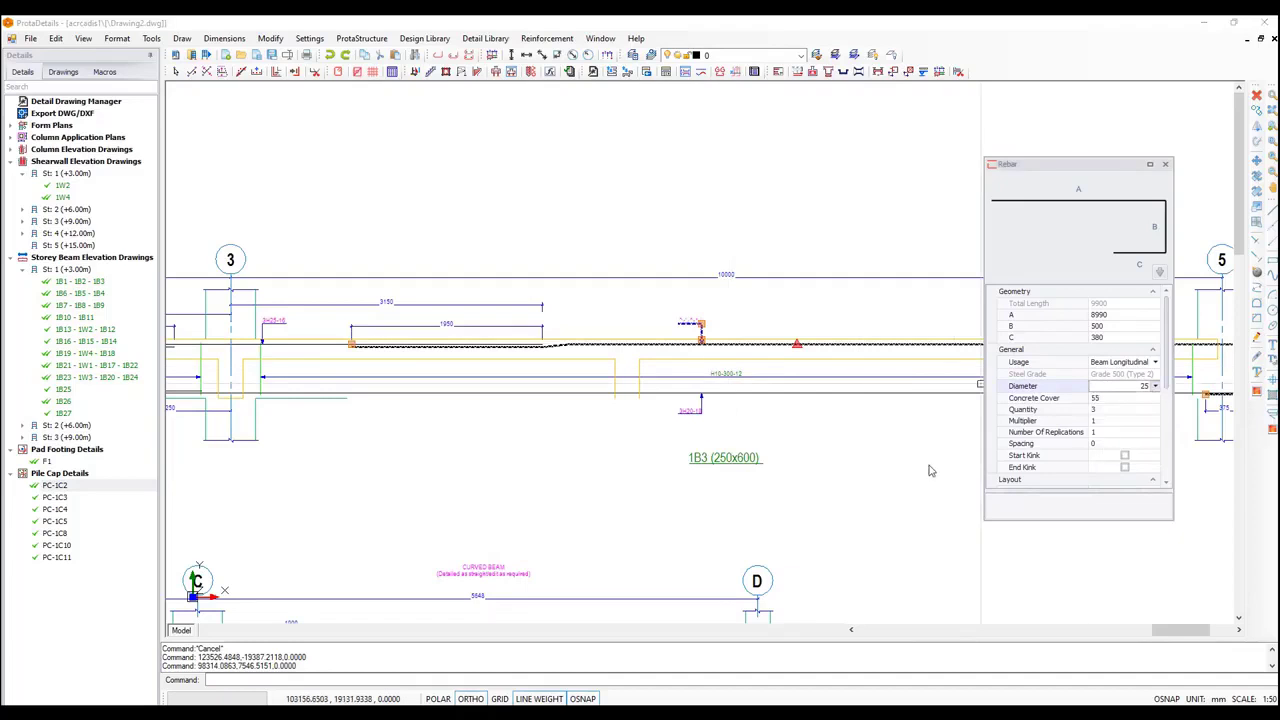
{"action": "key", "text": "Escape"}
{"action": "scroll", "coordinate": [677, 306], "scroll_direction": "up", "scroll_amount": 3}
{"action": "scroll", "coordinate": [751, 390], "scroll_direction": "down", "scroll_amount": 6}
{"action": "middle_click_drag", "start_coordinate": [750, 564], "coordinate": [745, 260]}
{"action": "scroll", "coordinate": [759, 451], "scroll_direction": "up", "scroll_amount": 6}
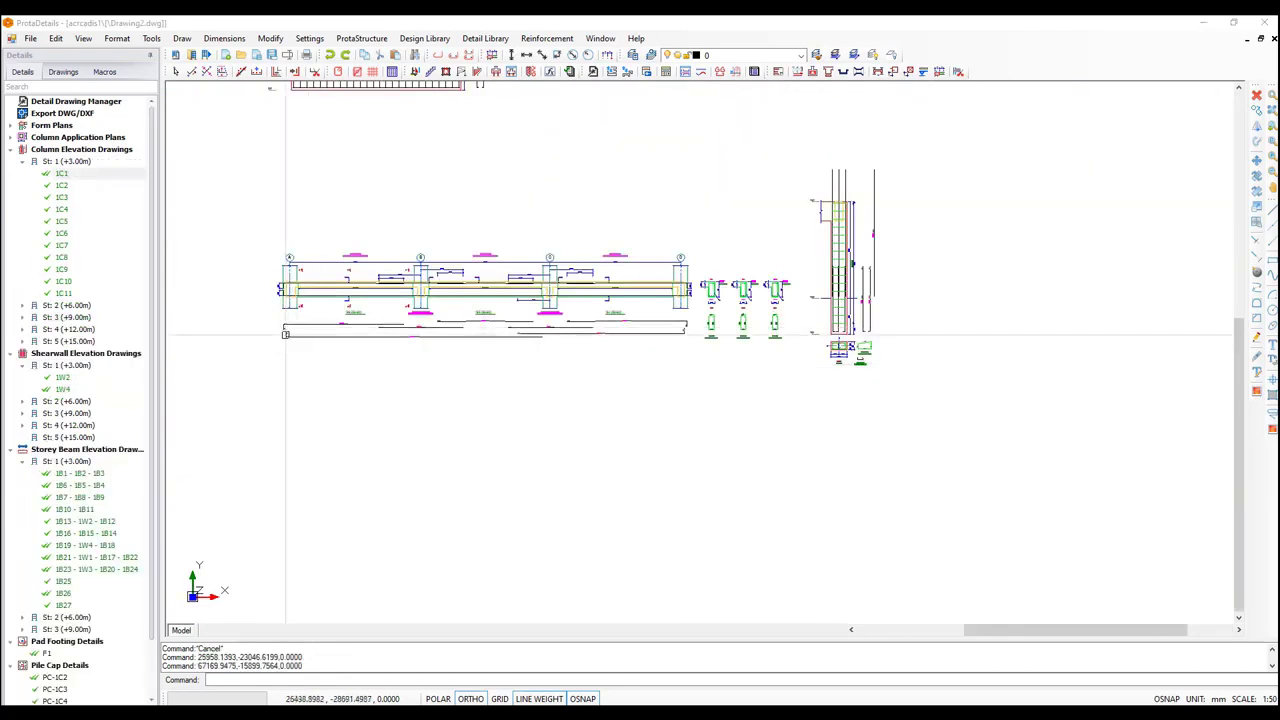
{"action": "scroll", "coordinate": [292, 340], "scroll_direction": "up", "scroll_amount": 6}
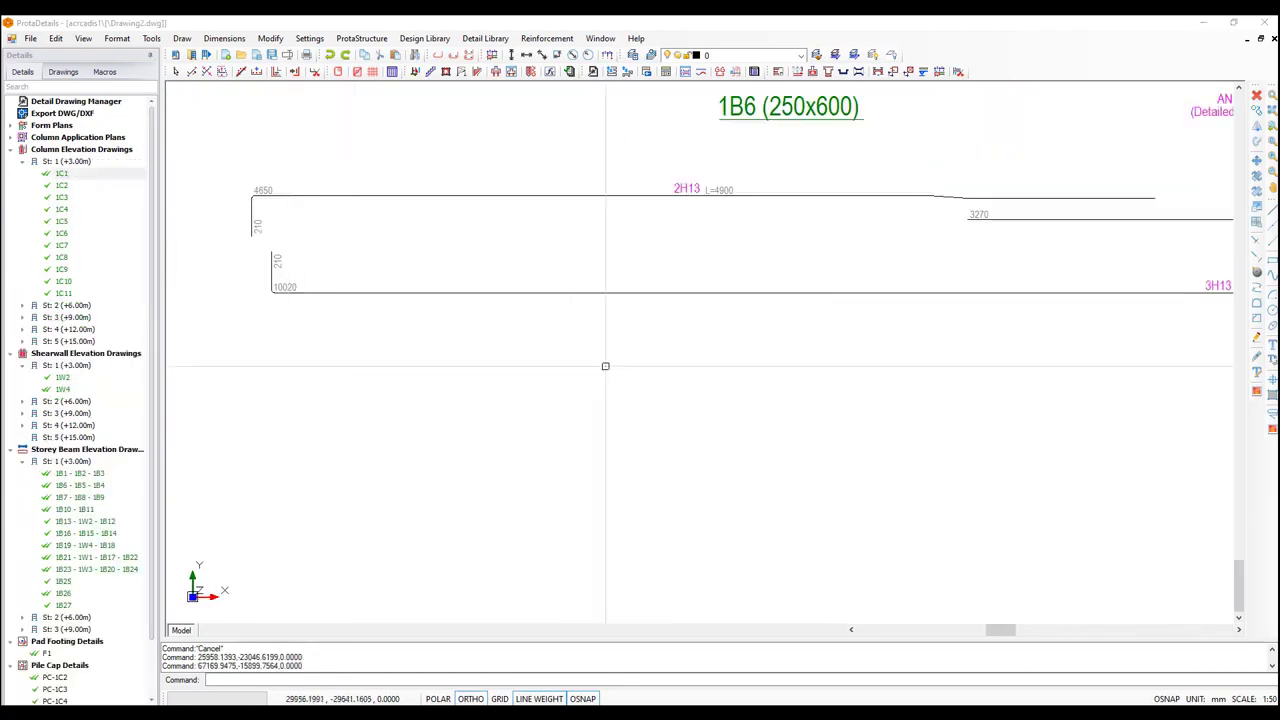
{"action": "scroll", "coordinate": [651, 449], "scroll_direction": "down", "scroll_amount": 2}
Pan across the 1B5 and 1B4 beam elevations to the 1C1 column section
{"action": "middle_click_drag", "start_coordinate": [975, 170], "coordinate": [317, 173]}
{"action": "scroll", "coordinate": [317, 173], "scroll_direction": "down", "scroll_amount": 3}
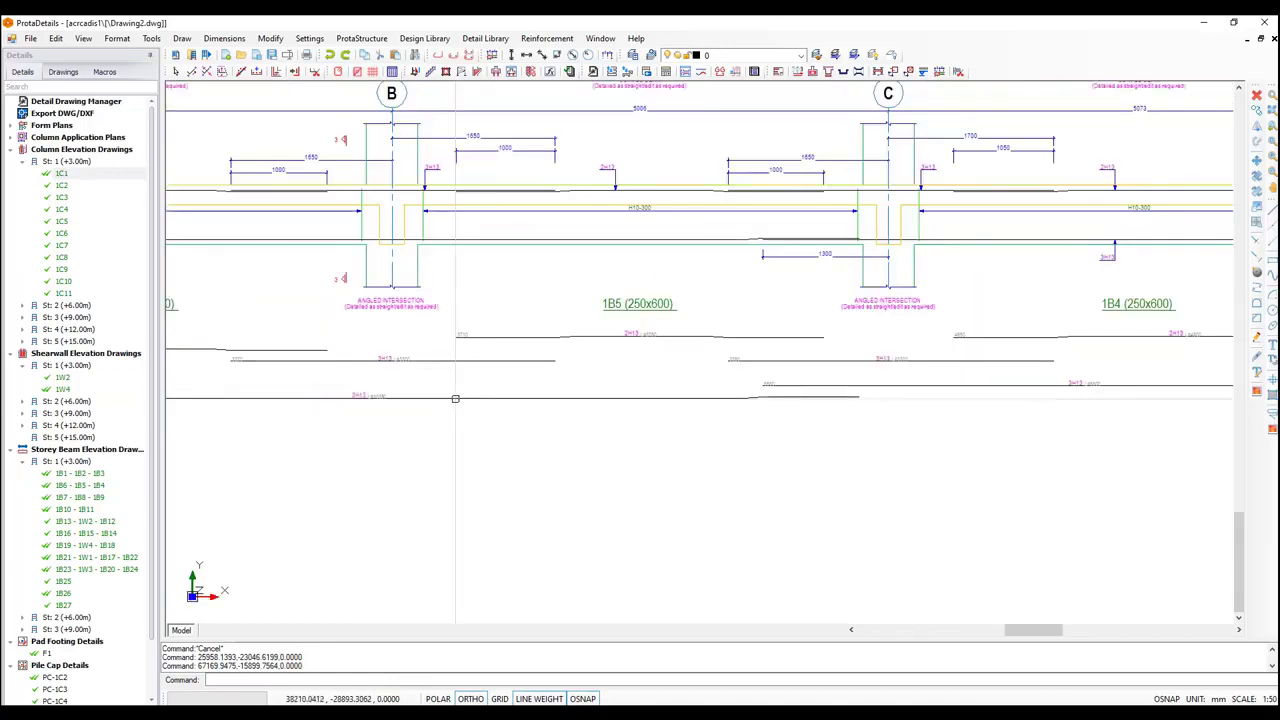
{"action": "middle_click_drag", "start_coordinate": [1113, 215], "coordinate": [505, 225]}
{"action": "scroll", "coordinate": [992, 423], "scroll_direction": "up", "scroll_amount": 5}
{"action": "scroll", "coordinate": [992, 423], "scroll_direction": "up", "scroll_amount": 2}
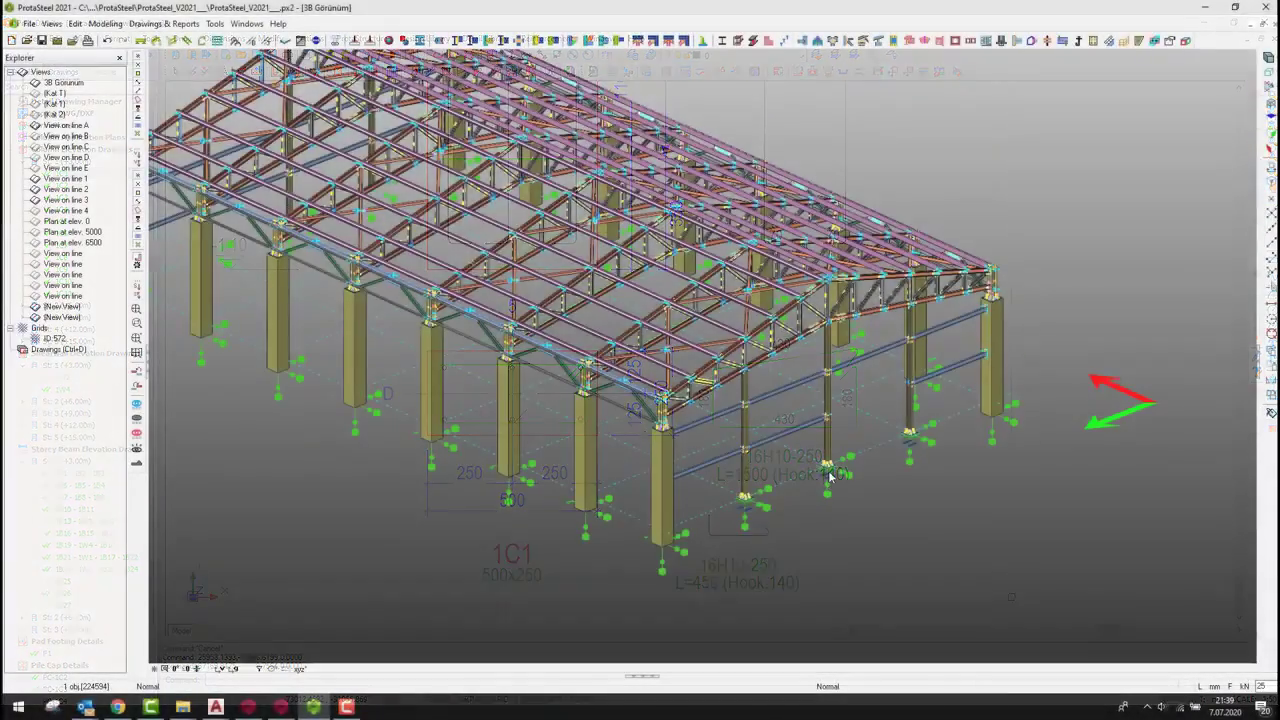
Orbit and zoom the steel model to bring a right-hand column base into view
{"action": "scroll", "coordinate": [711, 300], "scroll_direction": "up", "scroll_amount": 5}
{"action": "scroll", "coordinate": [718, 279], "scroll_direction": "up", "scroll_amount": 10}
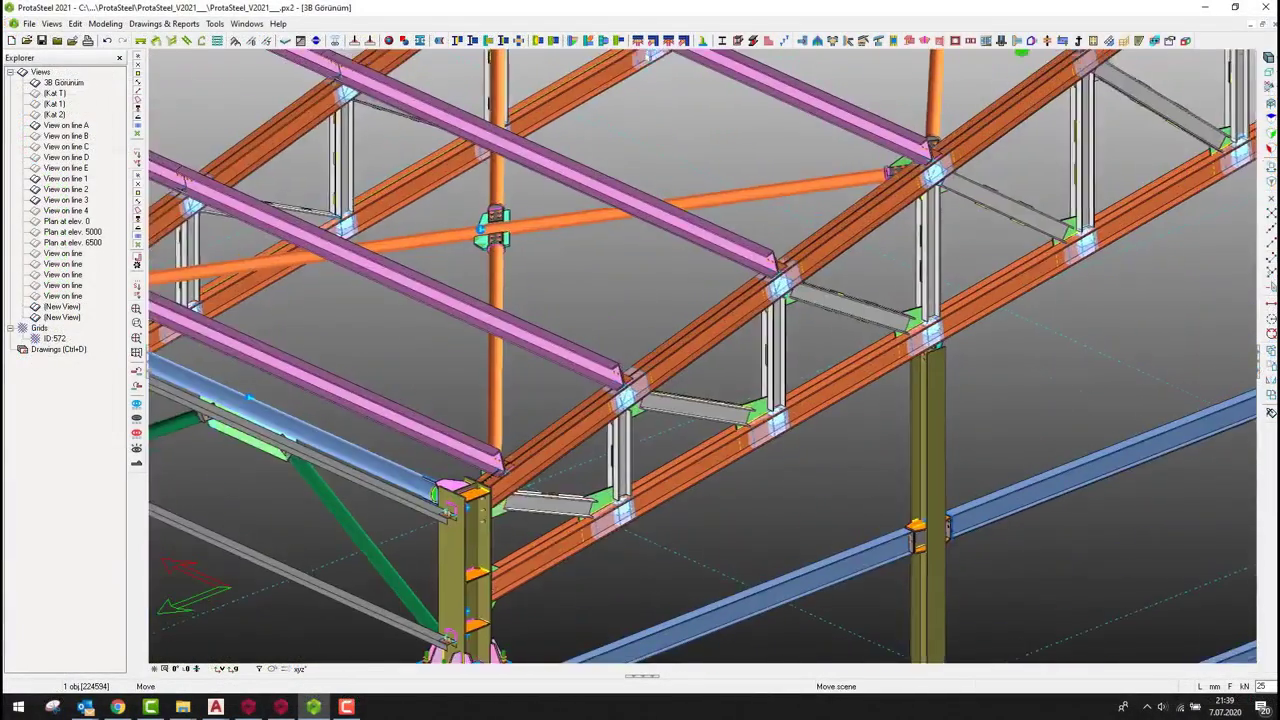
{"action": "scroll", "coordinate": [620, 465], "scroll_direction": "up", "scroll_amount": 5}
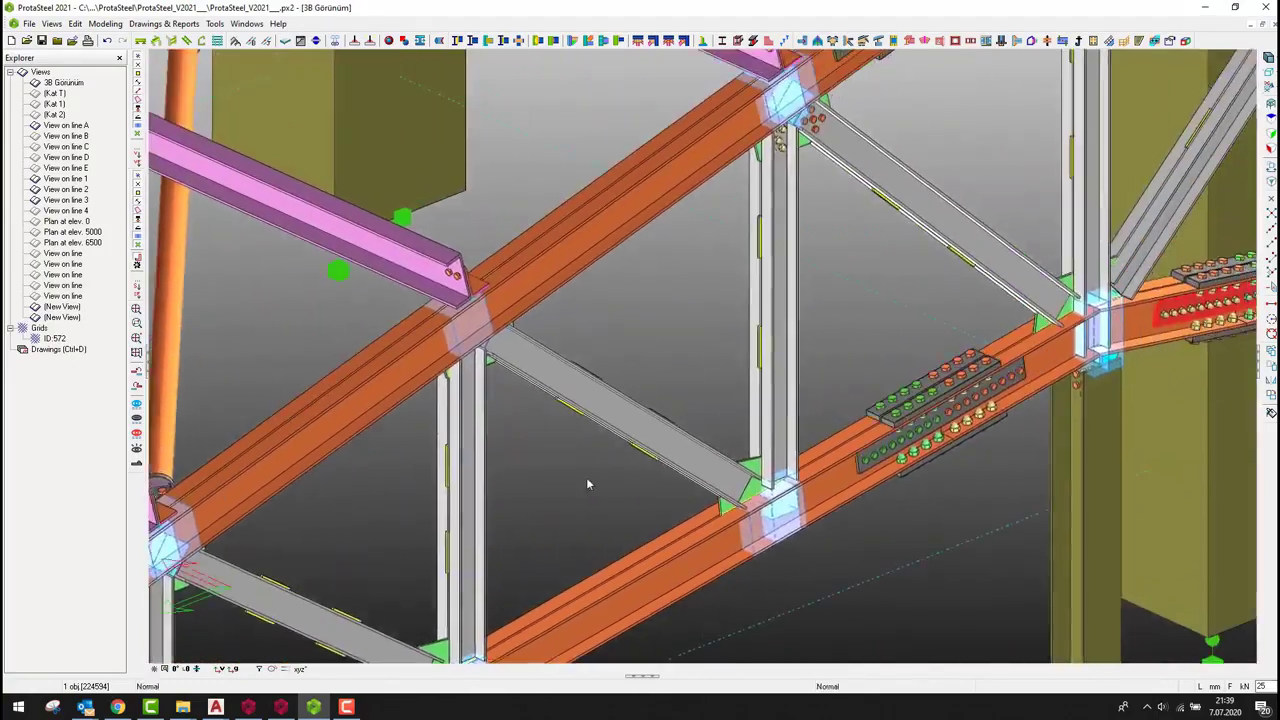
{"action": "scroll", "coordinate": [586, 484], "scroll_direction": "down", "scroll_amount": 5}
{"action": "middle_click_drag", "start_coordinate": [586, 484], "coordinate": [1066, 278]}
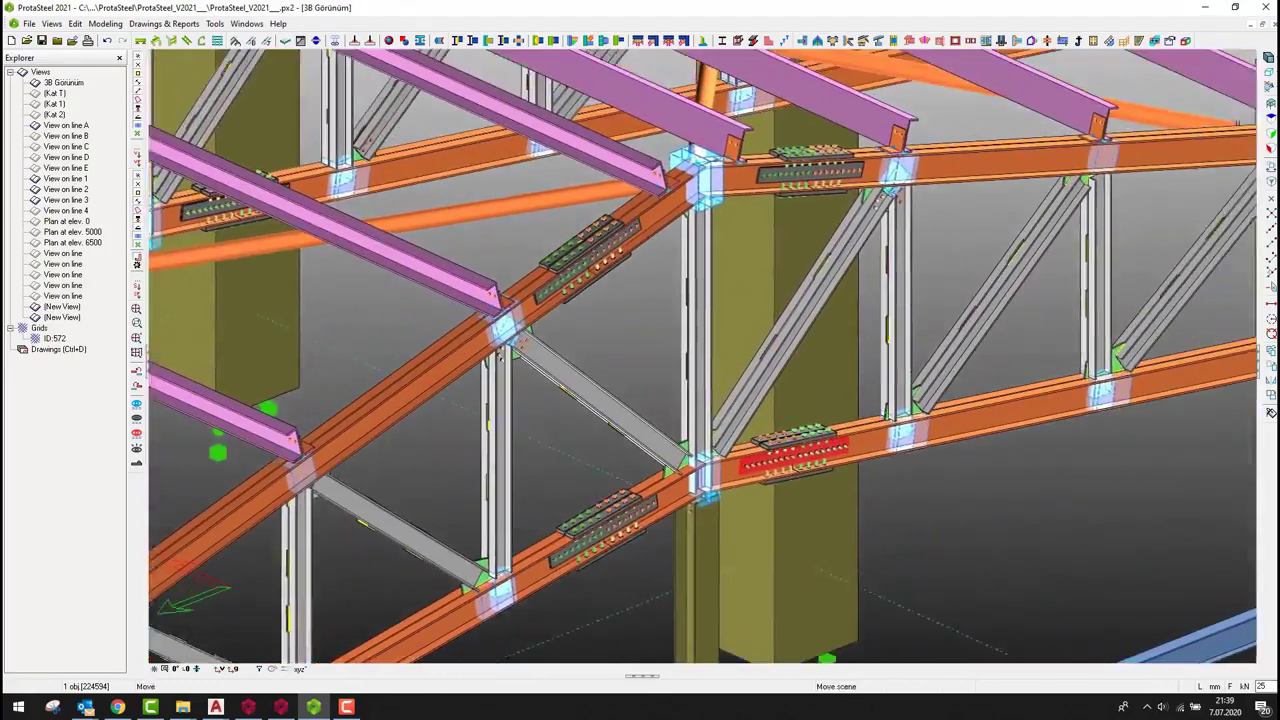
{"action": "scroll", "coordinate": [1066, 278], "scroll_direction": "up", "scroll_amount": 5}
{"action": "middle_click_drag", "start_coordinate": [640, 380], "coordinate": [580, 360]}
{"action": "scroll", "coordinate": [1088, 328], "scroll_direction": "down", "scroll_amount": 2}
{"action": "scroll", "coordinate": [1088, 328], "scroll_direction": "down", "scroll_amount": 2}
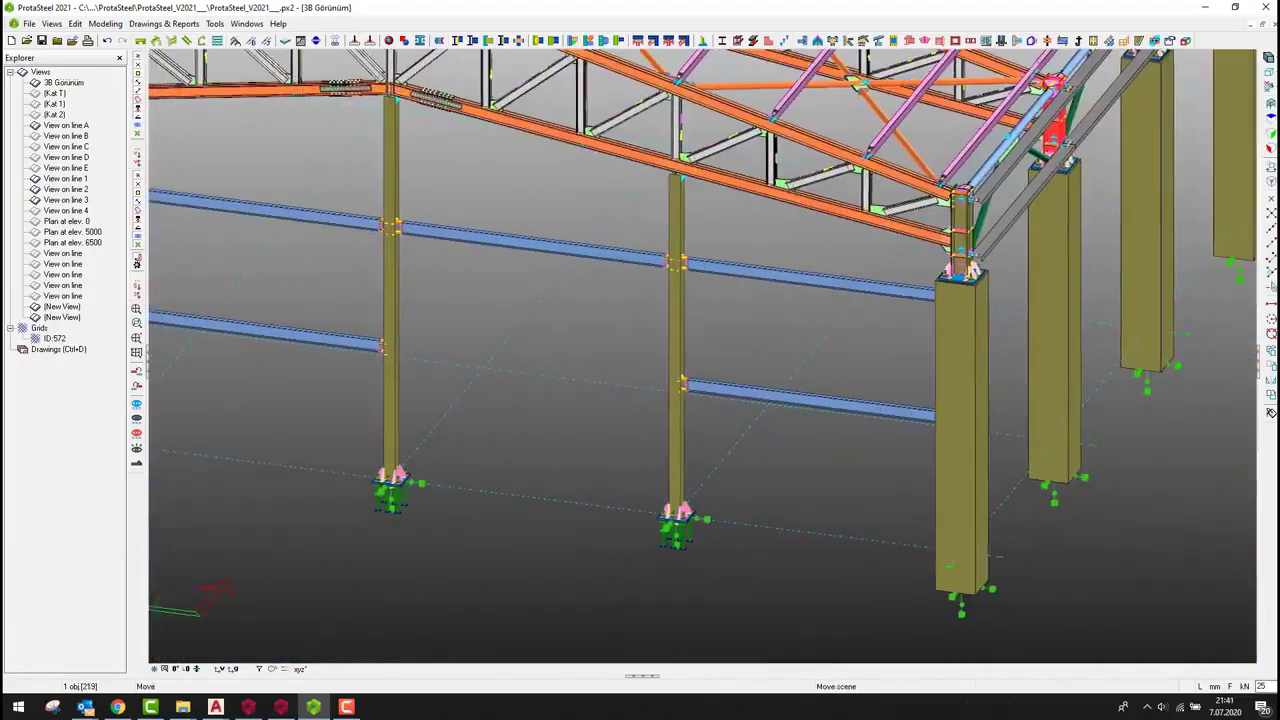
{"action": "middle_click_drag", "start_coordinate": [690, 470], "coordinate": [757, 472]}
{"action": "scroll", "coordinate": [757, 472], "scroll_direction": "up", "scroll_amount": 5}
{"action": "scroll", "coordinate": [729, 539], "scroll_direction": "up", "scroll_amount": 6}
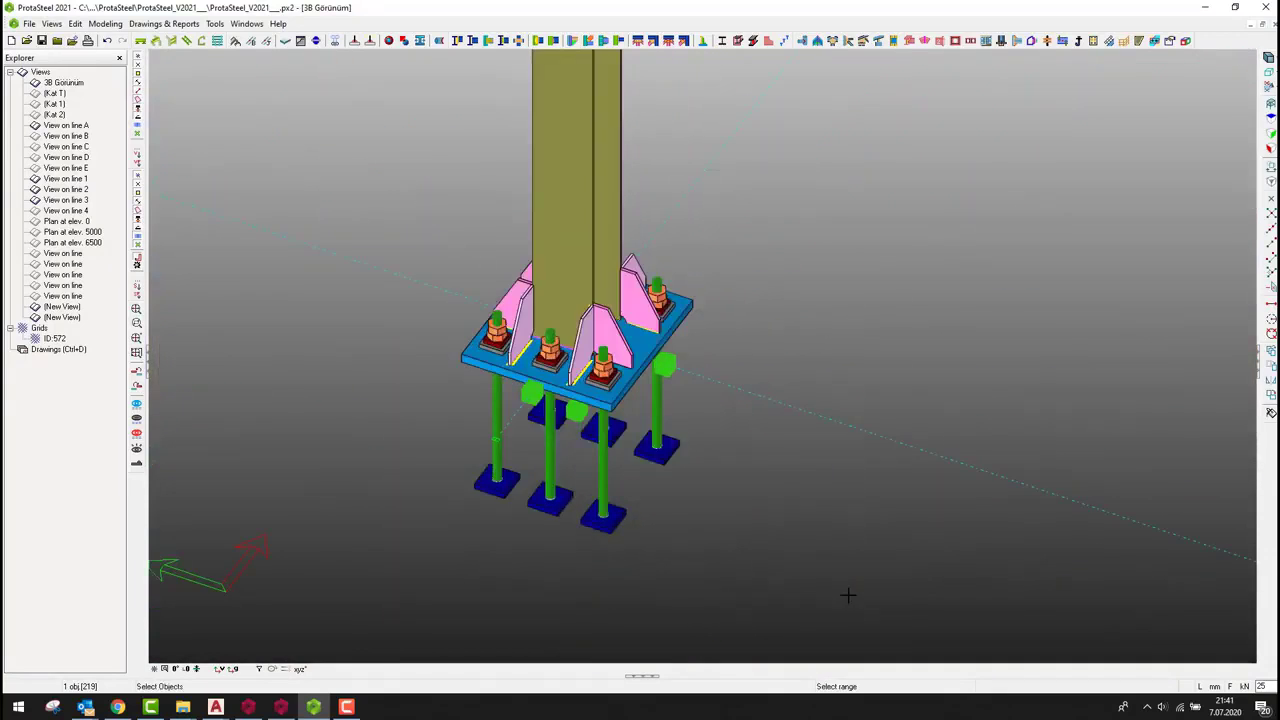
Define the selected column base connection as Detail A with Left, Top and Front views
{"action": "left_click", "coordinate": [522, 298]}
{"action": "middle_click_drag", "start_coordinate": [825, 595], "coordinate": [1137, 497]}
{"action": "left_click", "coordinate": [1205, 40]}
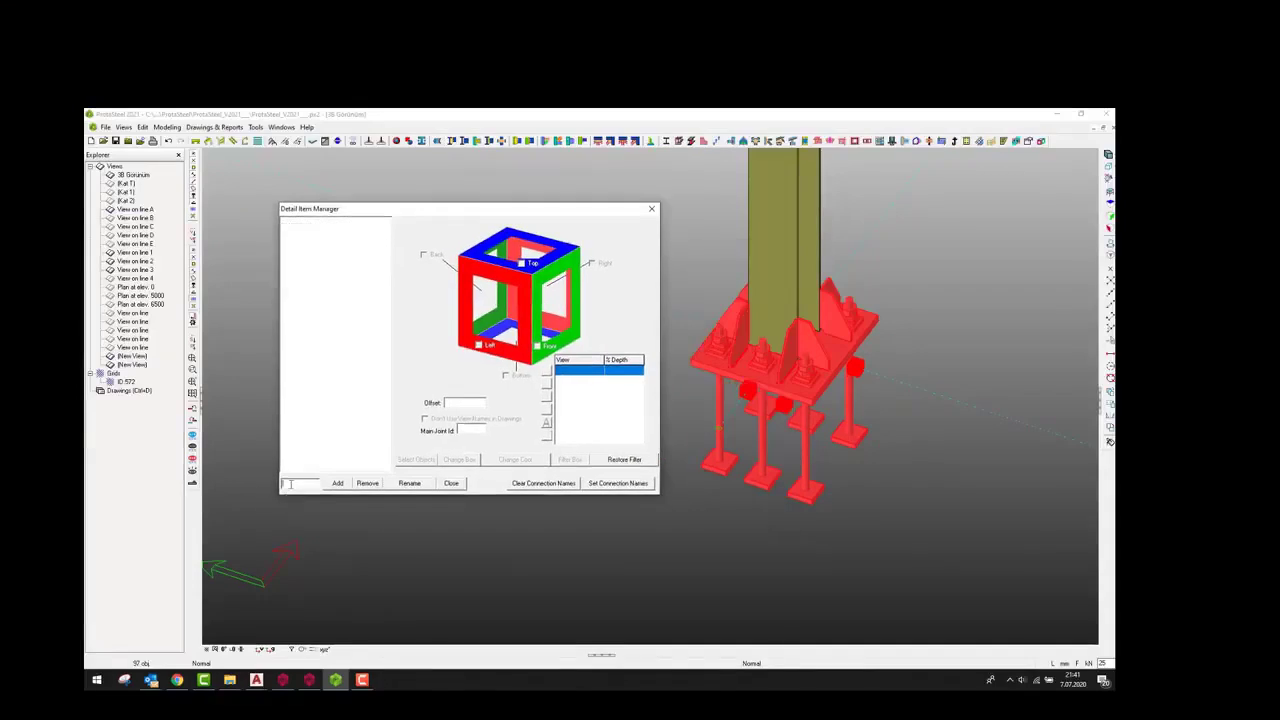
{"action": "left_click", "coordinate": [784, 196]}
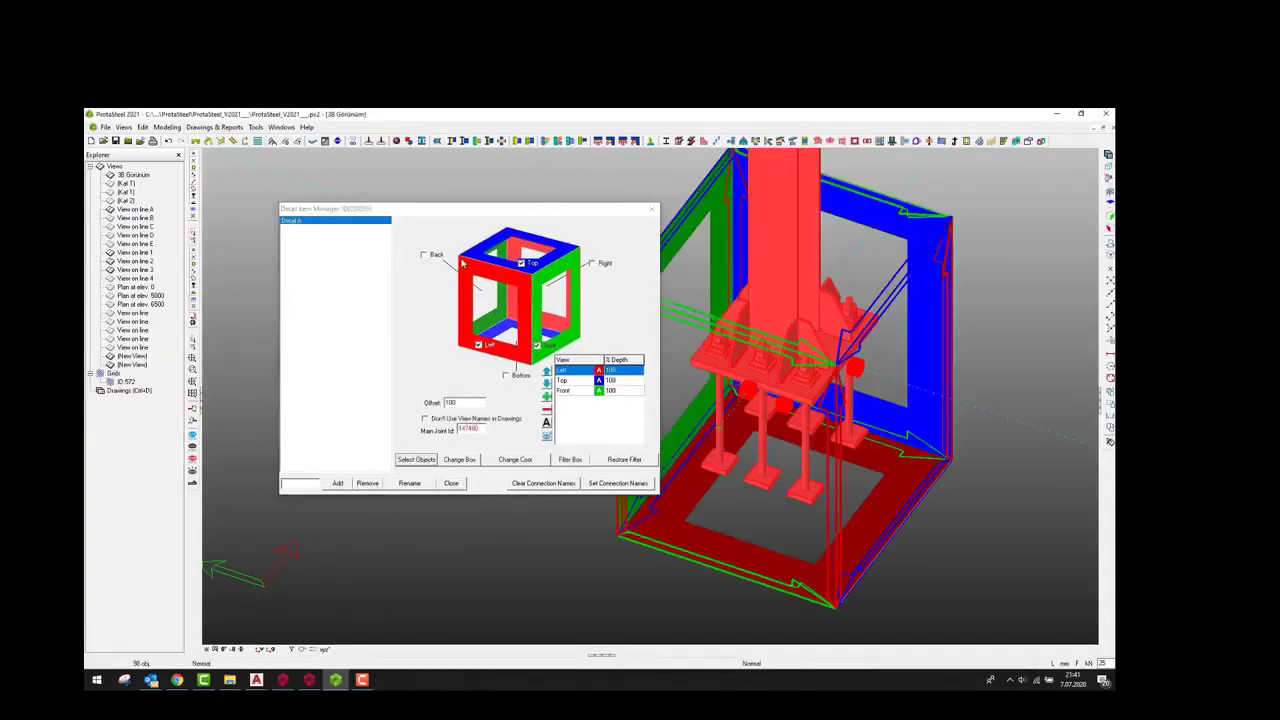
{"action": "left_click", "coordinate": [451, 483]}
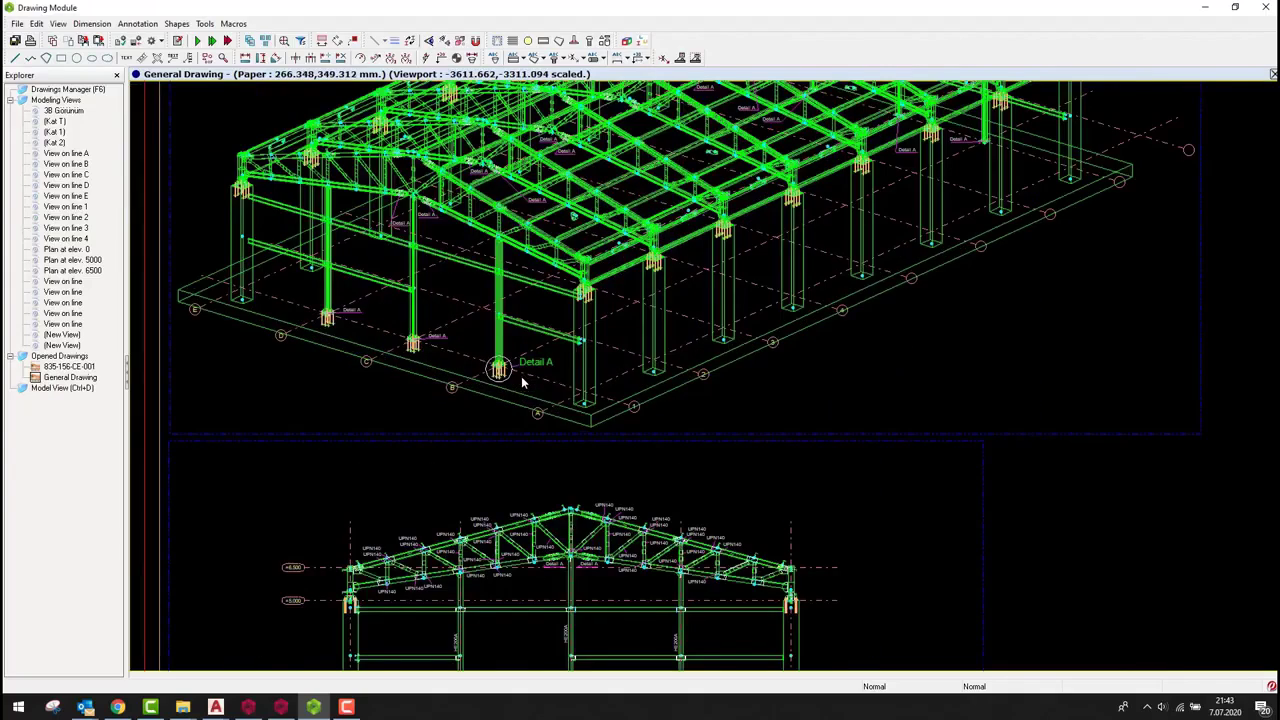
{"action": "scroll", "coordinate": [521, 376], "scroll_direction": "up", "scroll_amount": 3}
Pan across Detail A's sections Front-Front, Back-Back, Right-Right and Bottom-Bottom
{"action": "scroll", "coordinate": [384, 346], "scroll_direction": "up", "scroll_amount": 3}
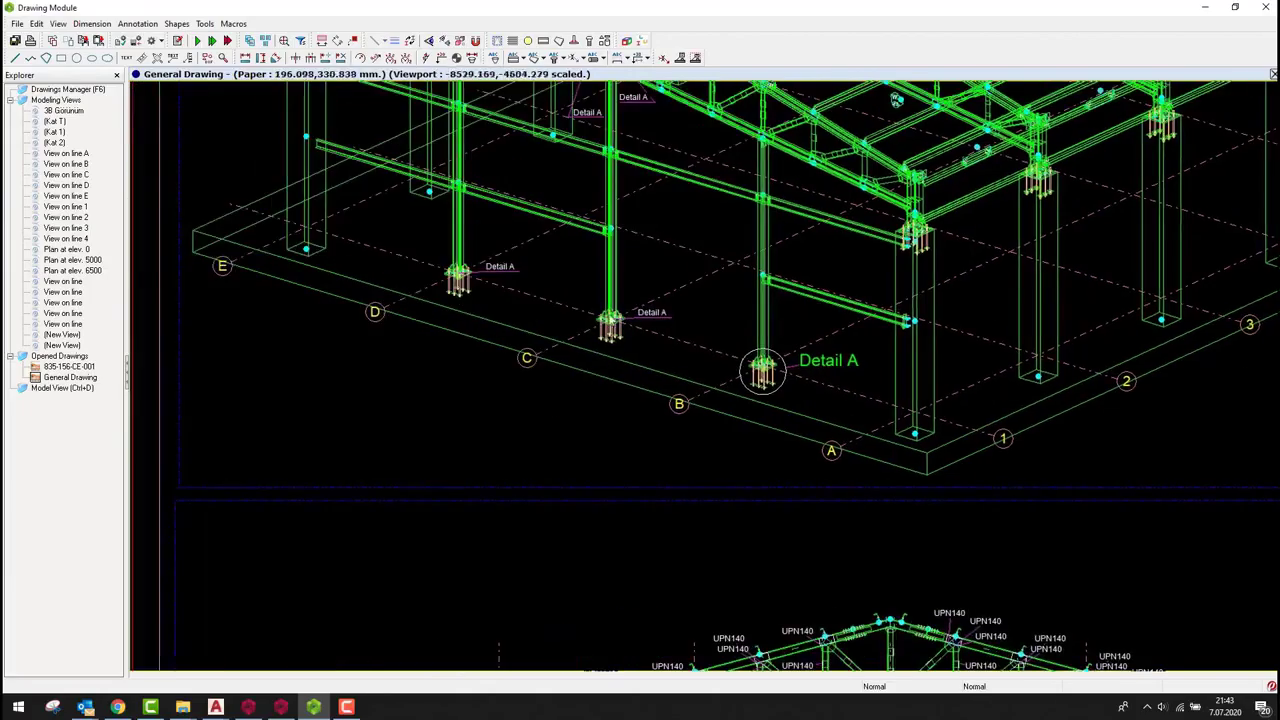
{"action": "scroll", "coordinate": [377, 282], "scroll_direction": "down", "scroll_amount": 3}
{"action": "mouse_move", "coordinate": [377, 282]}
{"action": "middle_mouse_down"}
{"action": "mouse_move", "coordinate": [363, 217]}
{"action": "mouse_move", "coordinate": [795, 398]}
{"action": "middle_mouse_up"}
{"action": "scroll", "coordinate": [800, 340], "scroll_direction": "down", "scroll_amount": 1}
{"action": "scroll", "coordinate": [471, 286], "scroll_direction": "up", "scroll_amount": 5}
{"action": "middle_click_drag", "start_coordinate": [572, 302], "coordinate": [266, 437]}
{"action": "scroll", "coordinate": [266, 437], "scroll_direction": "down", "scroll_amount": 1}
{"action": "middle_click_drag", "start_coordinate": [654, 414], "coordinate": [133, 410]}
{"action": "middle_click_drag", "start_coordinate": [976, 429], "coordinate": [311, 423]}
{"action": "middle_click_drag", "start_coordinate": [1180, 386], "coordinate": [765, 385]}
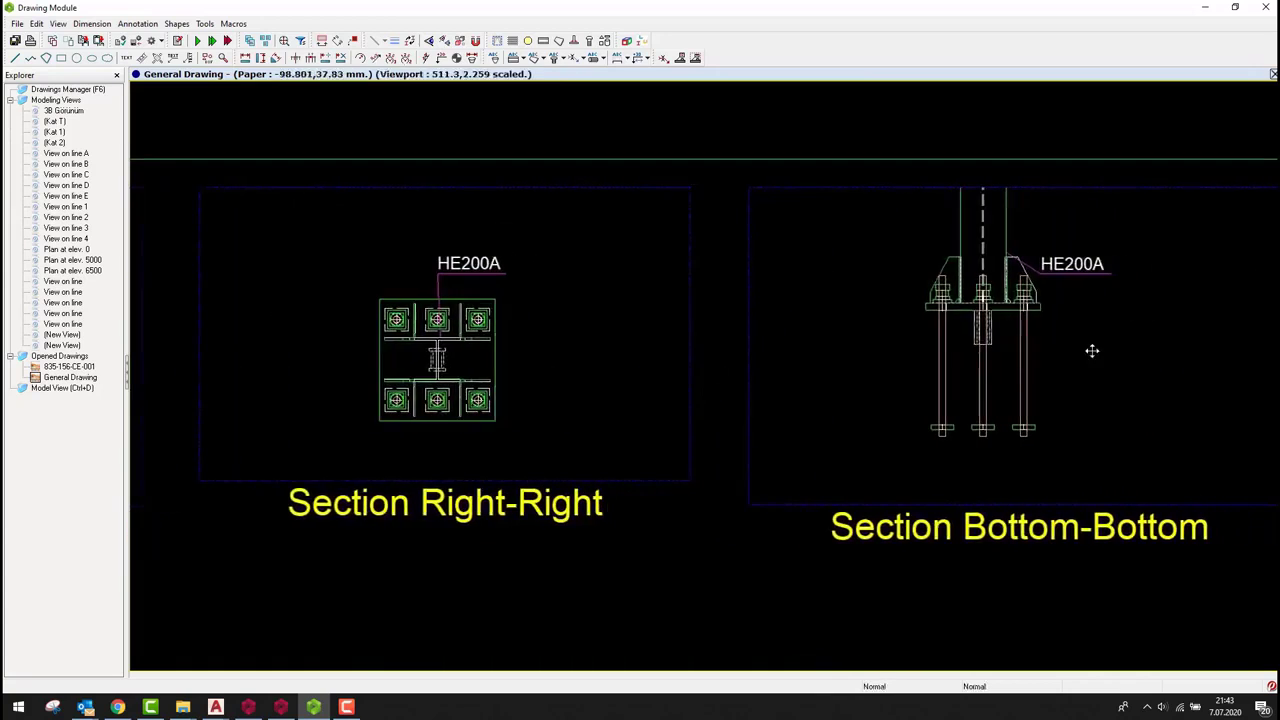
{"action": "middle_click_drag", "start_coordinate": [1074, 351], "coordinate": [634, 363]}
Place the Detail A view row on the sheet below the 3D views
{"action": "scroll", "coordinate": [1035, 418], "scroll_direction": "down", "scroll_amount": 5}
{"action": "scroll", "coordinate": [900, 440], "scroll_direction": "down", "scroll_amount": 3}
{"action": "middle_click_drag", "start_coordinate": [757, 449], "coordinate": [706, 310]}
{"action": "scroll", "coordinate": [706, 310], "scroll_direction": "down", "scroll_amount": 3}
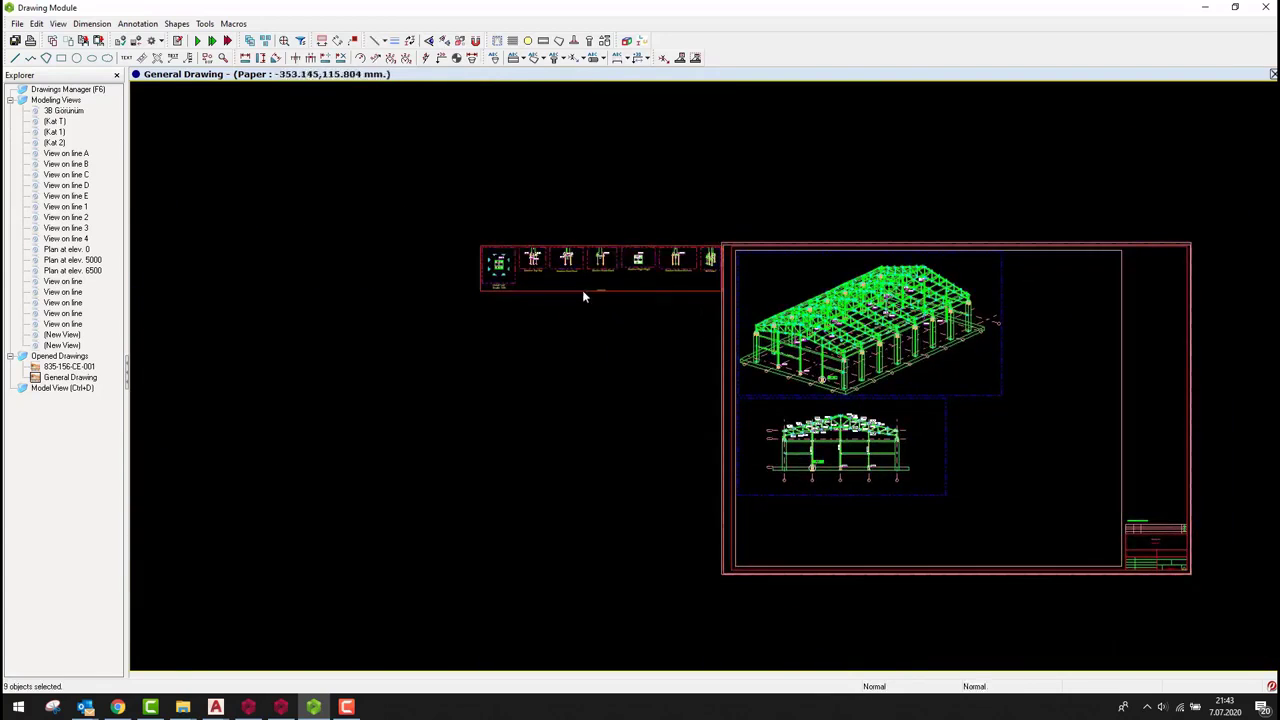
{"action": "left_click_drag", "start_coordinate": [583, 296], "coordinate": [845, 552]}
{"action": "scroll", "coordinate": [731, 506], "scroll_direction": "up", "scroll_amount": 3}
{"action": "middle_click_drag", "start_coordinate": [731, 506], "coordinate": [651, 506]}
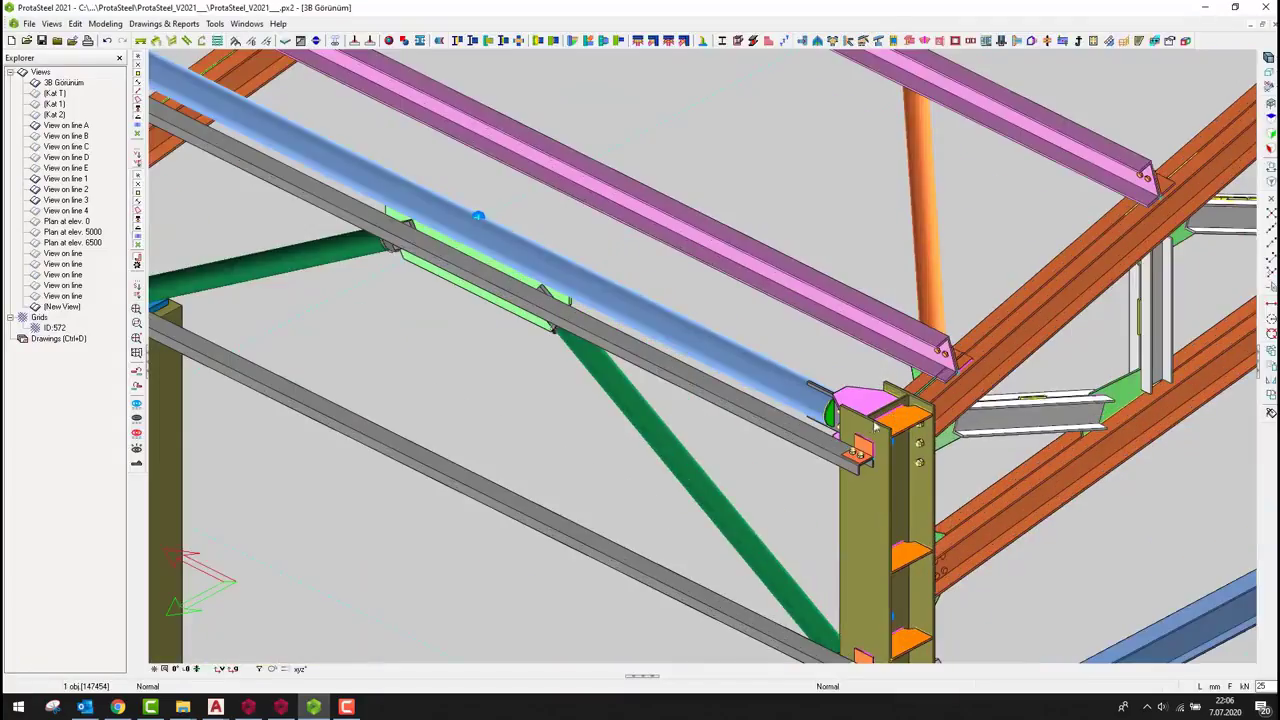
Show only the left roof truss in the model
{"action": "mouse_move", "coordinate": [875, 425]}
{"action": "middle_mouse_down"}
{"action": "mouse_move", "coordinate": [680, 438]}
{"action": "mouse_move", "coordinate": [812, 558]}
{"action": "mouse_move", "coordinate": [882, 410]}
{"action": "mouse_move", "coordinate": [858, 378]}
{"action": "mouse_move", "coordinate": [860, 465]}
{"action": "mouse_move", "coordinate": [860, 440]}
{"action": "middle_mouse_up"}
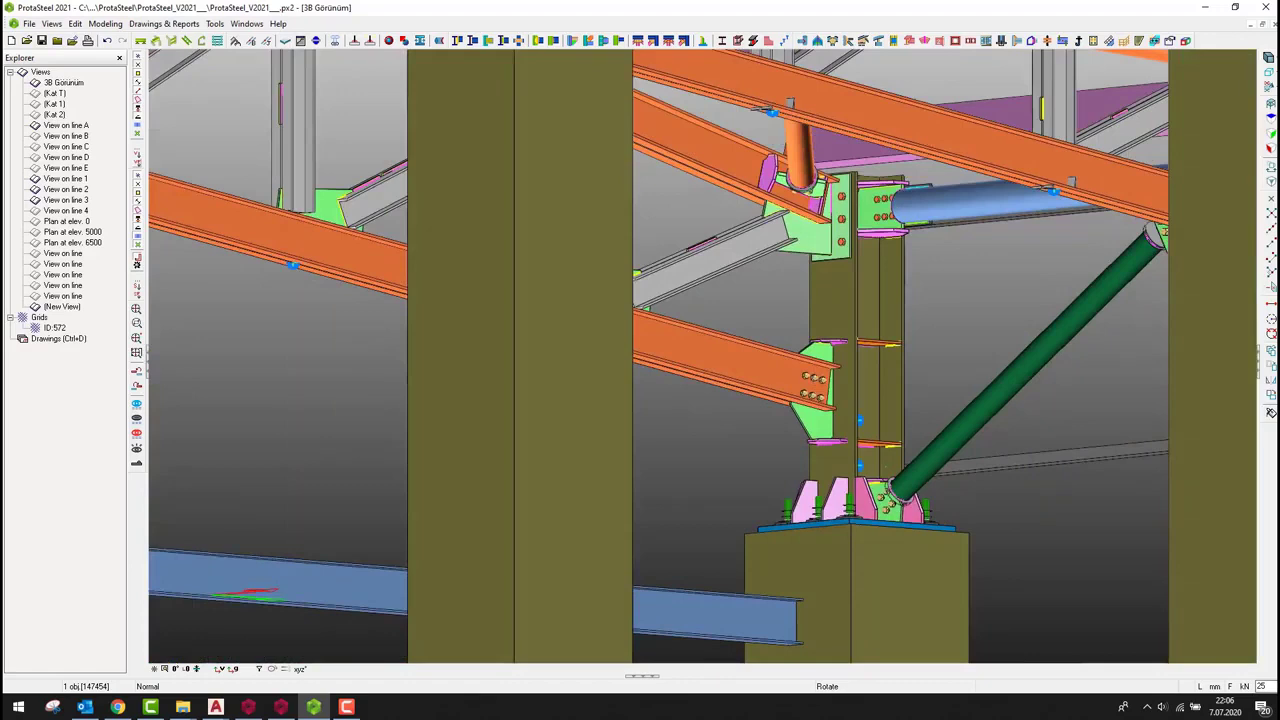
{"action": "scroll", "coordinate": [724, 505], "scroll_direction": "up", "scroll_amount": 5}
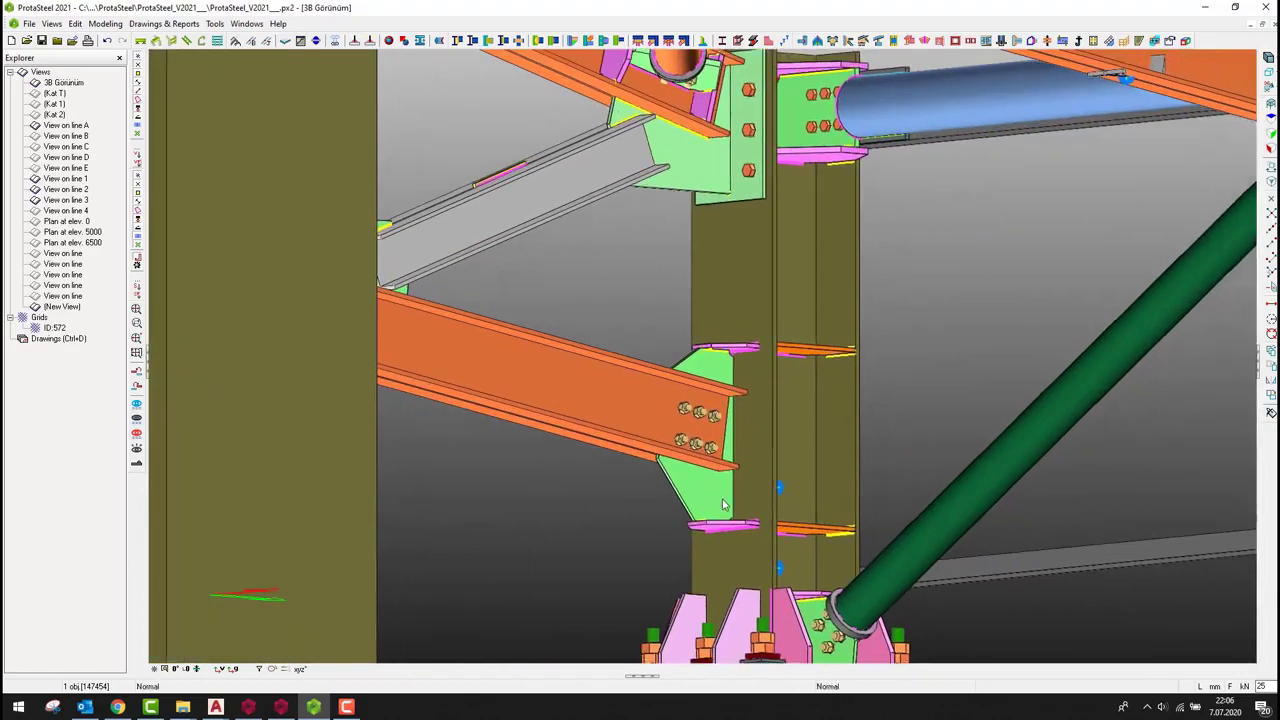
{"action": "left_click", "coordinate": [913, 313]}
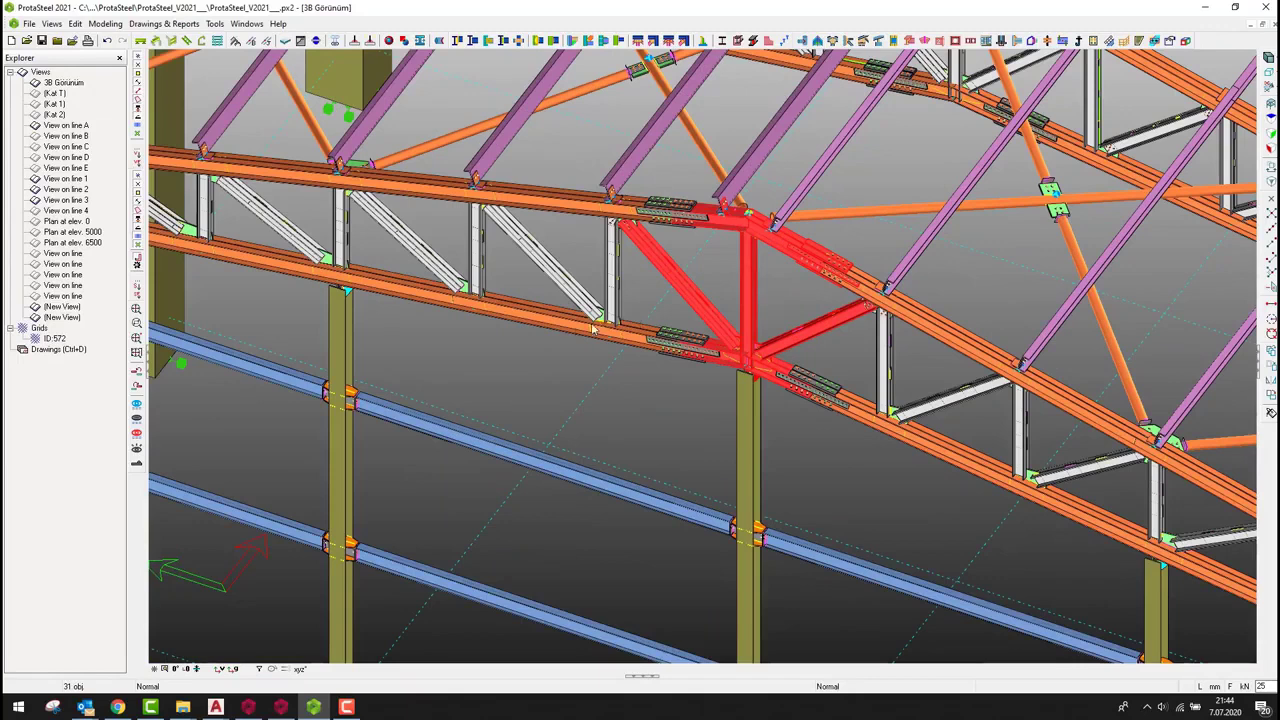
{"action": "left_click", "coordinate": [593, 330]}
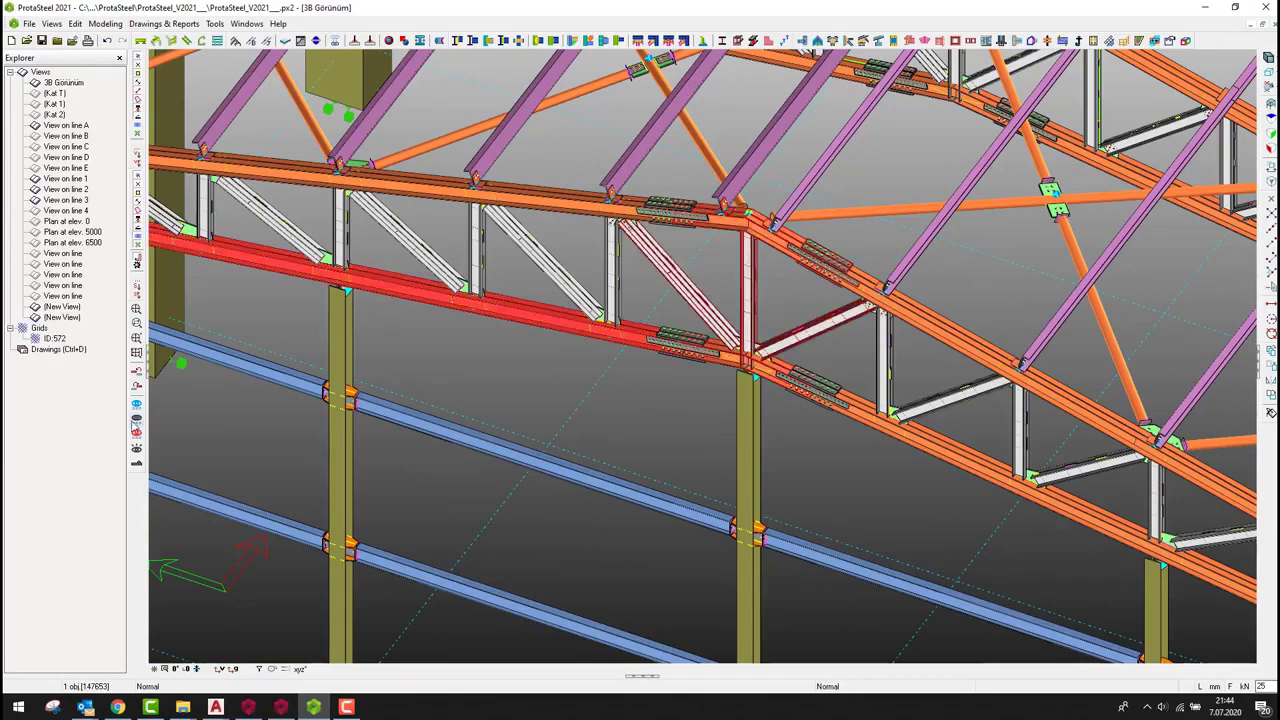
{"action": "right_click", "coordinate": [485, 345]}
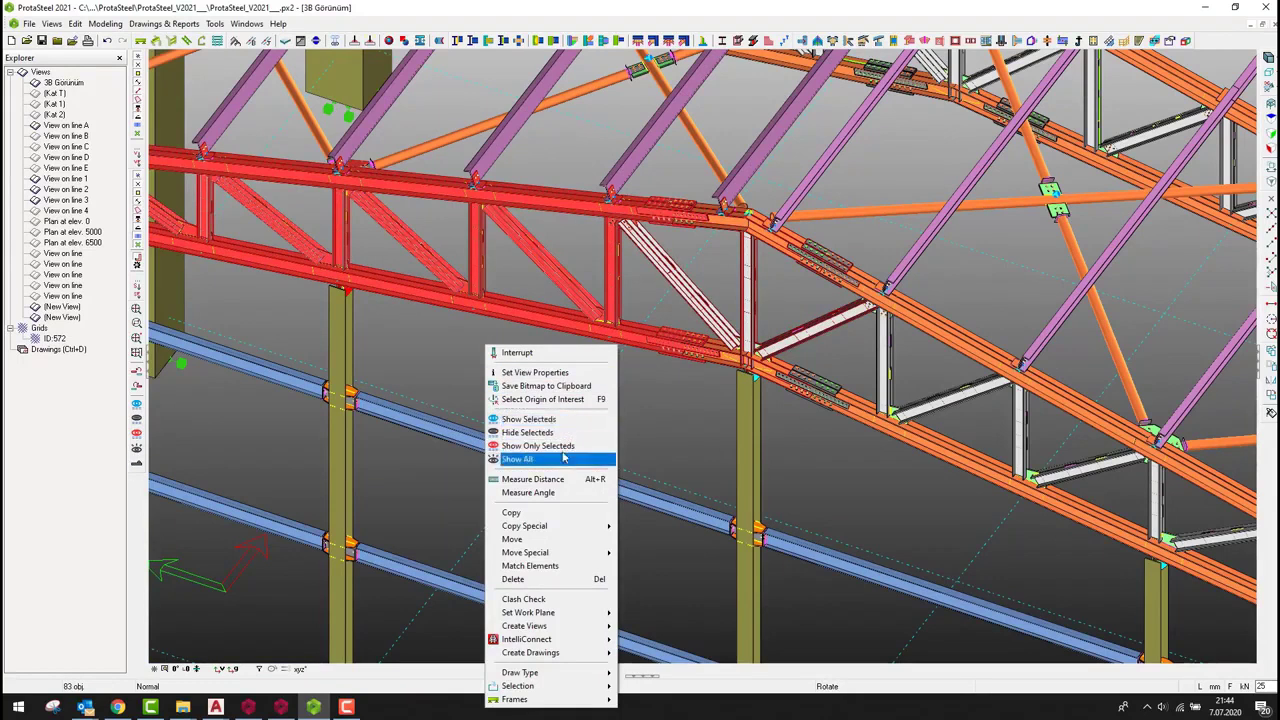
{"action": "left_click", "coordinate": [565, 453]}
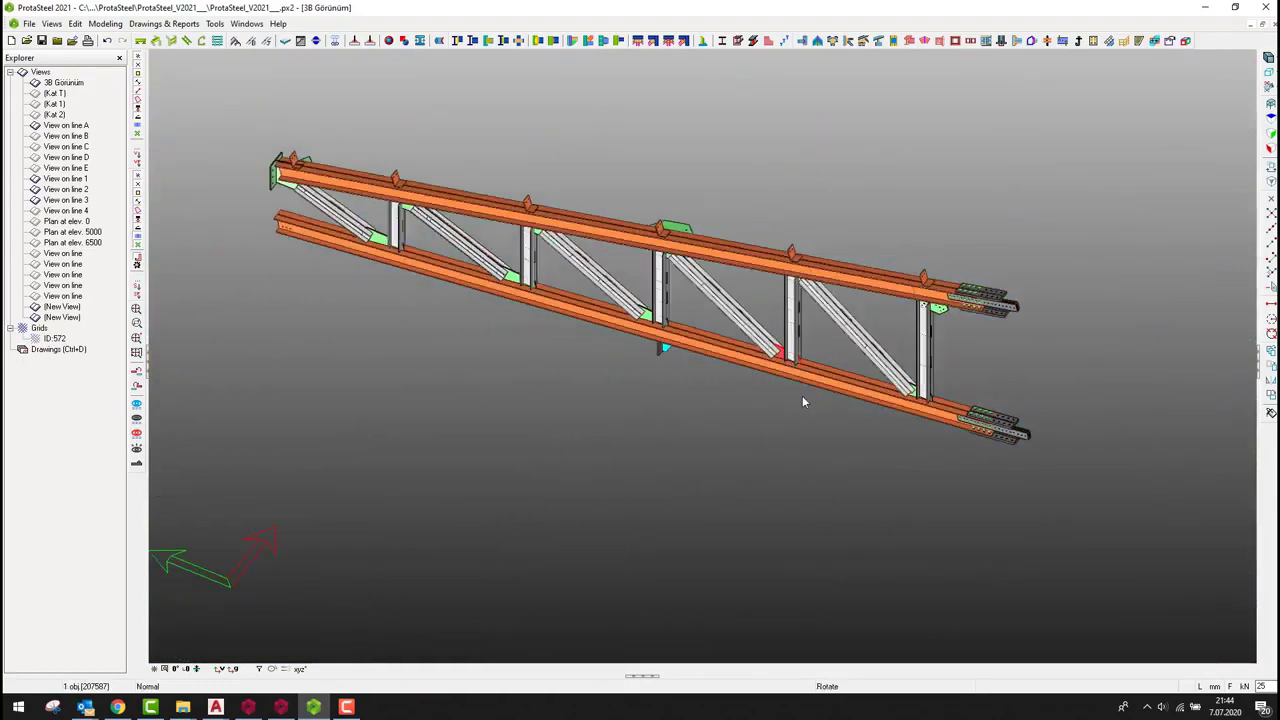
Request a part drawing of the truss's lower chord
{"action": "left_click", "coordinate": [822, 375]}
{"action": "right_click", "coordinate": [527, 441]}
{"action": "left_click", "coordinate": [658, 323]}
Zoom into the truss drawing's lower connection and the P/290 connection
{"action": "scroll", "coordinate": [663, 228], "scroll_direction": "up", "scroll_amount": 3}
{"action": "scroll", "coordinate": [900, 294], "scroll_direction": "up", "scroll_amount": 3}
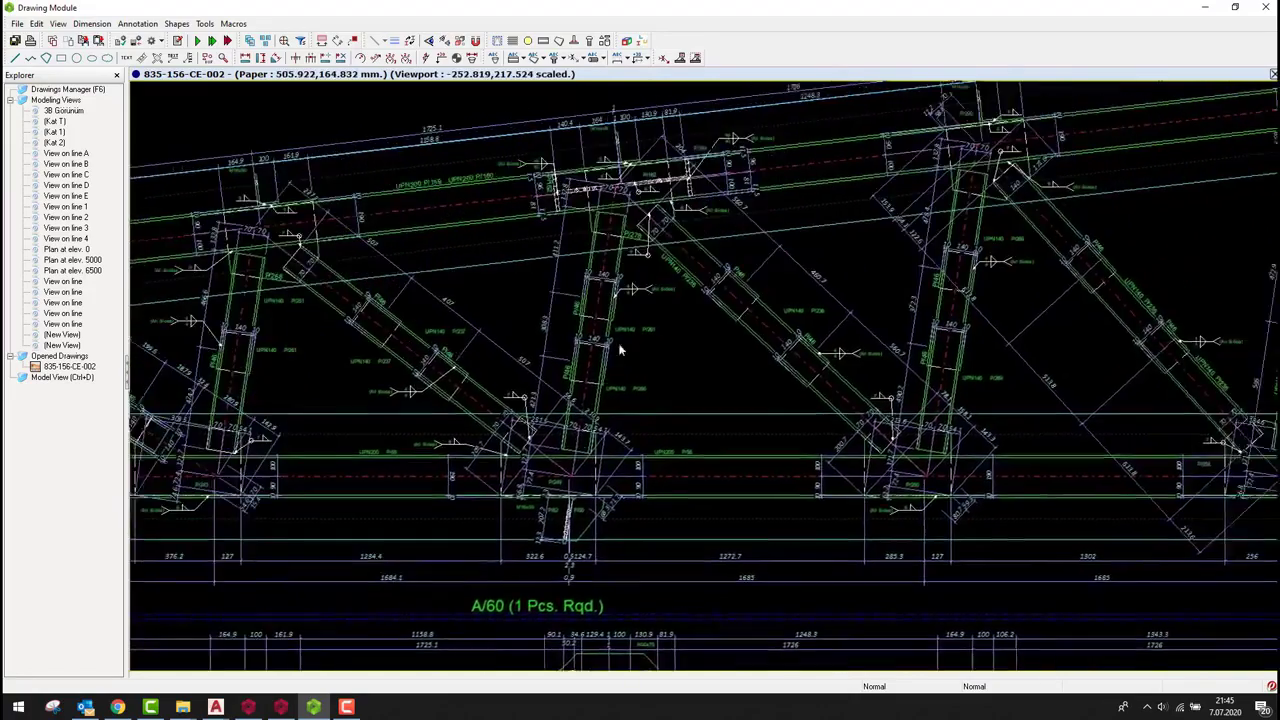
{"action": "scroll", "coordinate": [860, 341], "scroll_direction": "down", "scroll_amount": 2}
{"action": "scroll", "coordinate": [960, 364], "scroll_direction": "up", "scroll_amount": 5}
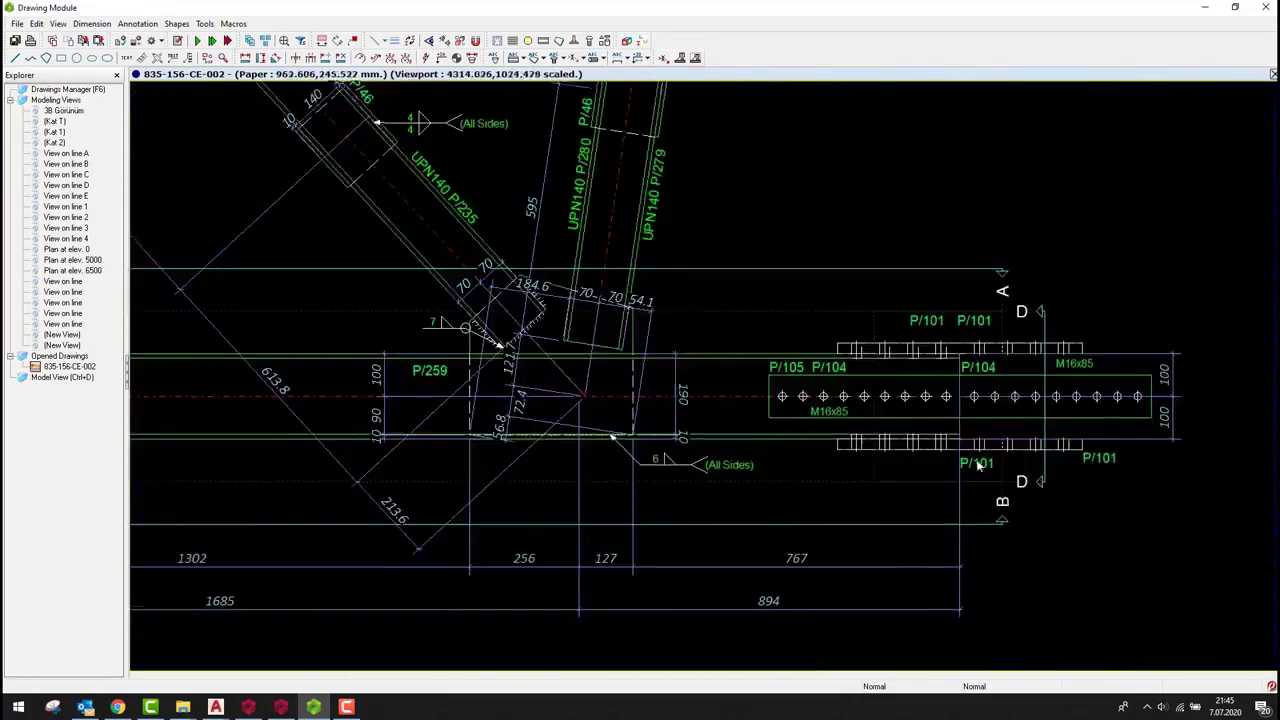
{"action": "scroll", "coordinate": [1082, 268], "scroll_direction": "down", "scroll_amount": 5}
{"action": "scroll", "coordinate": [1071, 594], "scroll_direction": "up", "scroll_amount": 4}
{"action": "mouse_move", "coordinate": [1071, 594]}
{"action": "middle_mouse_down"}
{"action": "mouse_move", "coordinate": [922, 530]}
{"action": "mouse_move", "coordinate": [1049, 500]}
{"action": "middle_mouse_up"}
{"action": "mouse_move", "coordinate": [383, 534]}
{"action": "middle_mouse_down"}
{"action": "mouse_move", "coordinate": [777, 534]}
{"action": "mouse_move", "coordinate": [1152, 511]}
{"action": "mouse_move", "coordinate": [849, 509]}
{"action": "middle_mouse_up"}
Pan along the neighbouring section details to the end connection near P/84
{"action": "scroll", "coordinate": [429, 509], "scroll_direction": "down", "scroll_amount": 3}
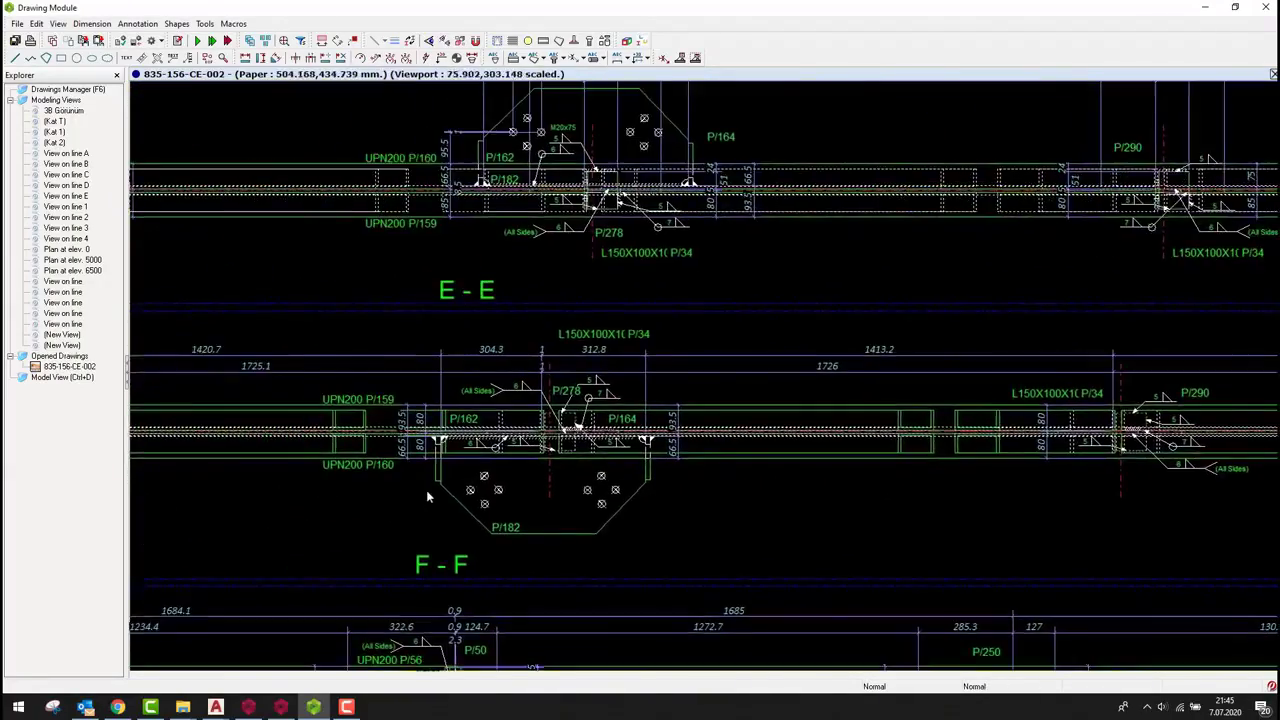
{"action": "scroll", "coordinate": [505, 497], "scroll_direction": "up", "scroll_amount": 3}
{"action": "middle_click_drag", "start_coordinate": [505, 497], "coordinate": [913, 478]}
{"action": "middle_click_drag", "start_coordinate": [385, 490], "coordinate": [1074, 451]}
{"action": "scroll", "coordinate": [766, 437], "scroll_direction": "down", "scroll_amount": 3}
{"action": "middle_click_drag", "start_coordinate": [766, 437], "coordinate": [1063, 400]}
{"action": "scroll", "coordinate": [405, 365], "scroll_direction": "up", "scroll_amount": 3}
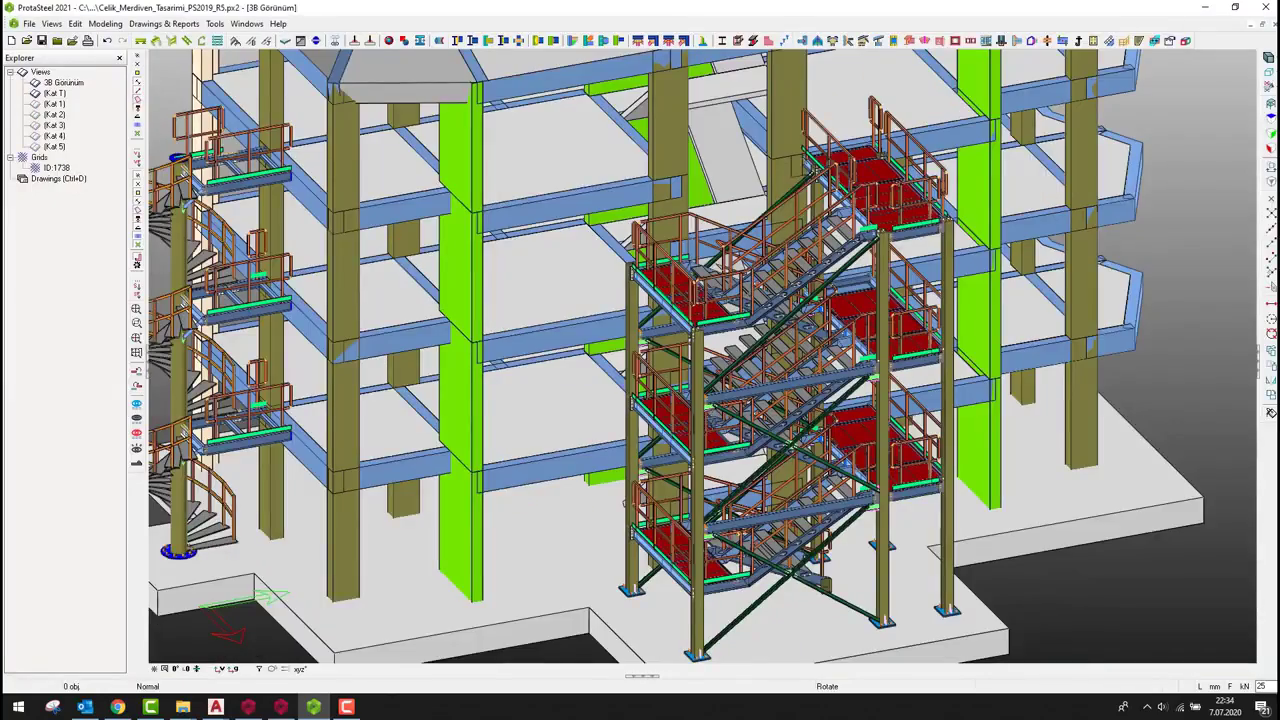
{"action": "middle_click_drag", "start_coordinate": [625, 503], "coordinate": [425, 556]}
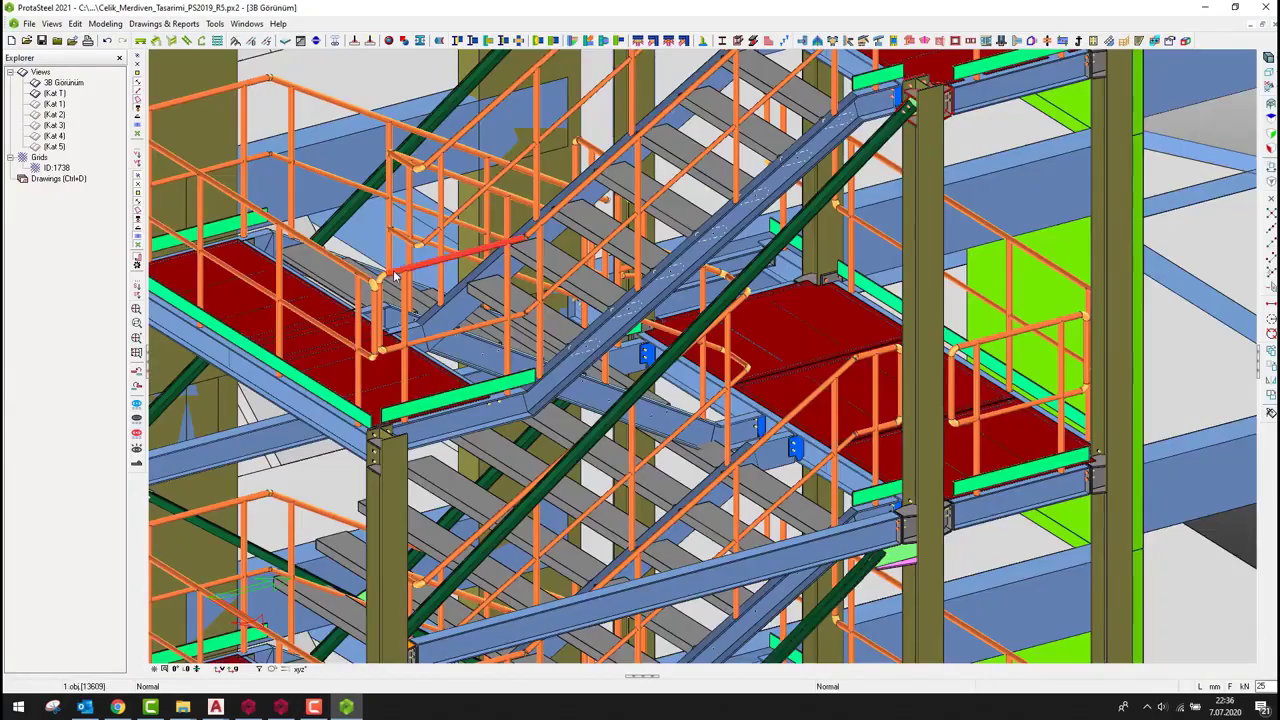
Switch to the handrail part drawing and bring its frame detail into view
{"action": "key", "text": "ctrl+d"}
{"action": "scroll", "coordinate": [273, 452], "scroll_direction": "up", "scroll_amount": 5}
{"action": "scroll", "coordinate": [530, 437], "scroll_direction": "up", "scroll_amount": 3}
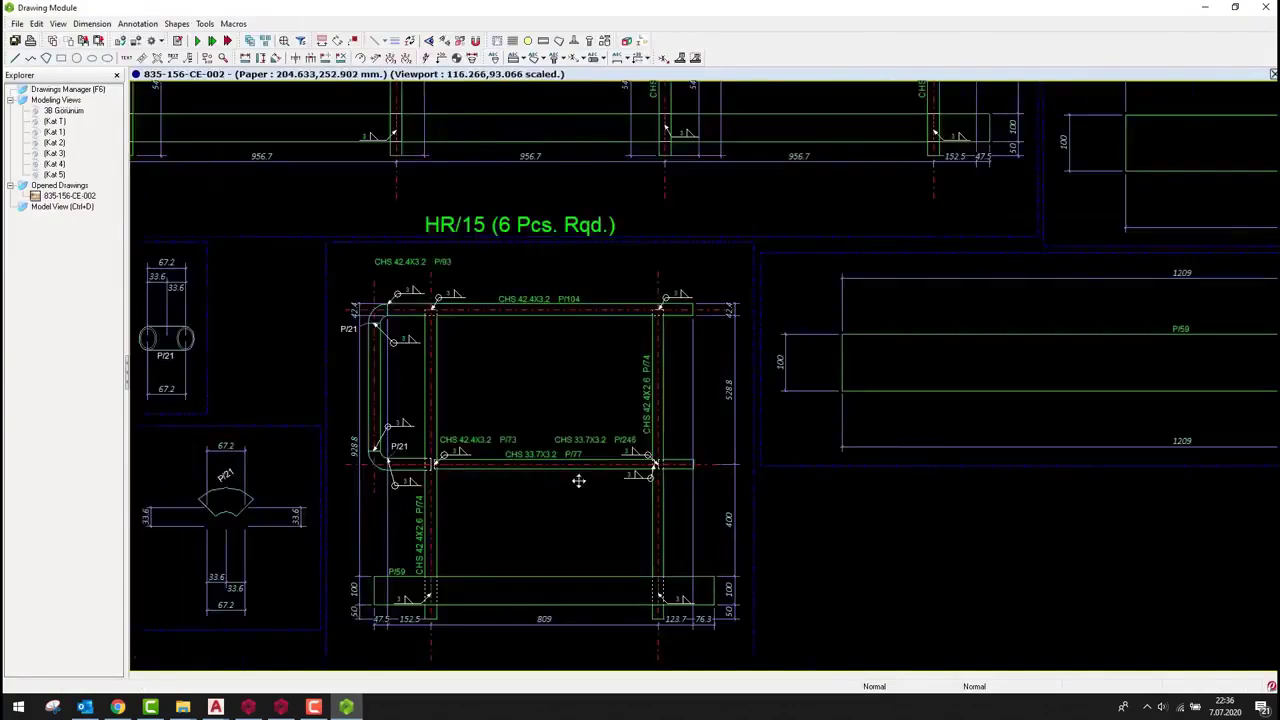
{"action": "mouse_move", "coordinate": [586, 474]}
{"action": "middle_mouse_down"}
{"action": "mouse_move", "coordinate": [694, 431]}
{"action": "mouse_move", "coordinate": [771, 429]}
{"action": "mouse_move", "coordinate": [851, 389]}
{"action": "mouse_move", "coordinate": [886, 397]}
{"action": "mouse_move", "coordinate": [871, 423]}
{"action": "middle_mouse_up"}
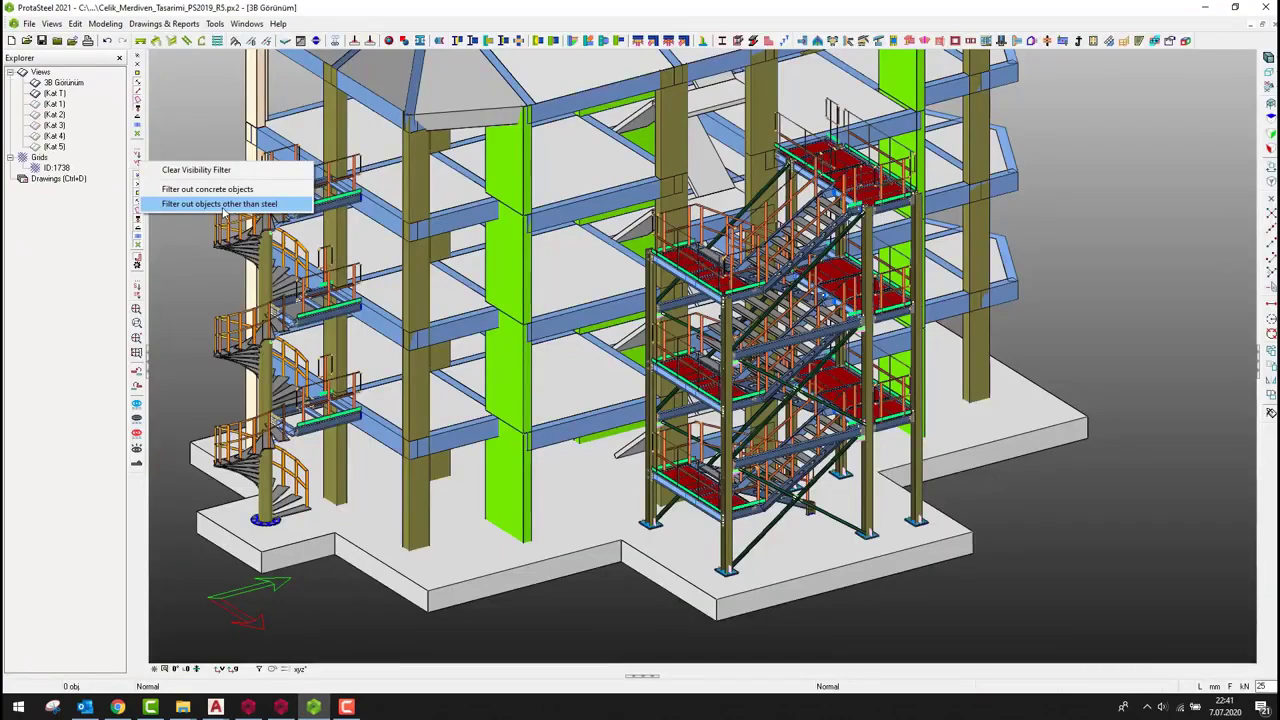
Hide non-steel objects and generate a material list for the right-hand staircase with groups 0 and 10
{"action": "left_click", "coordinate": [224, 204]}
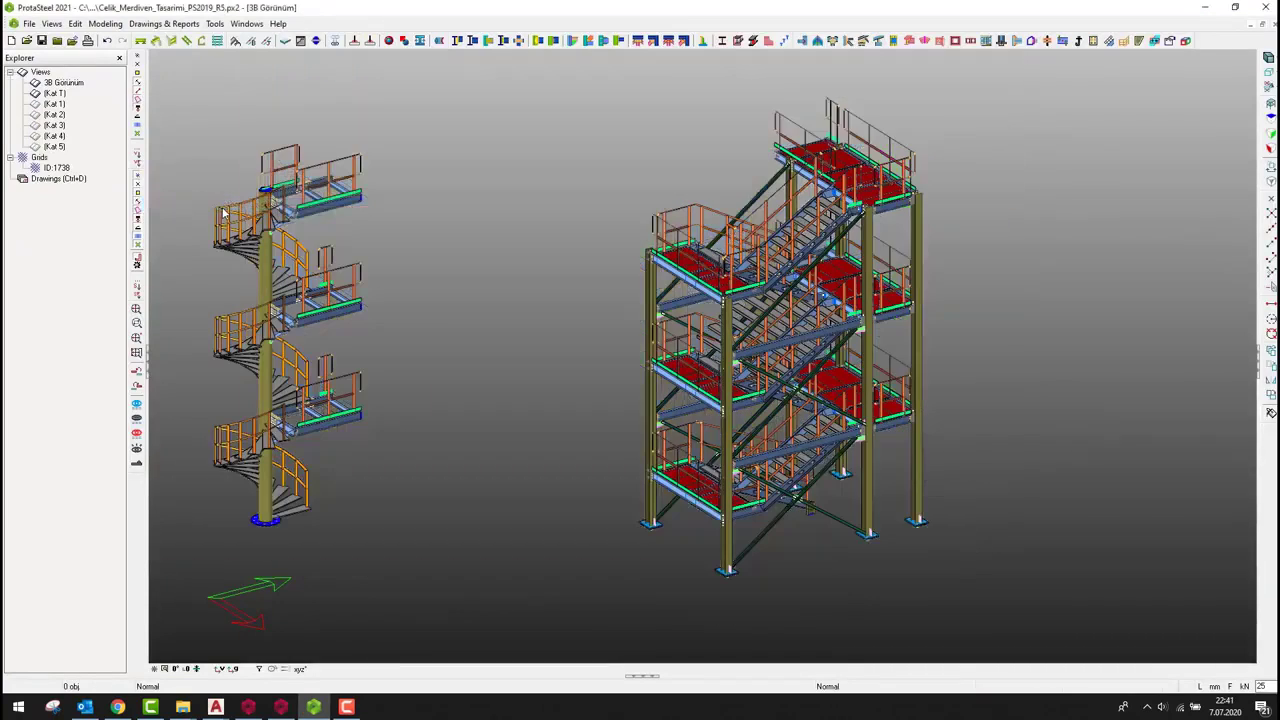
{"action": "left_click_drag", "start_coordinate": [561, 64], "coordinate": [950, 600]}
{"action": "left_click", "coordinate": [164, 23]}
{"action": "mouse_move", "coordinate": [190, 78]}
{"action": "left_click", "coordinate": [340, 82]}
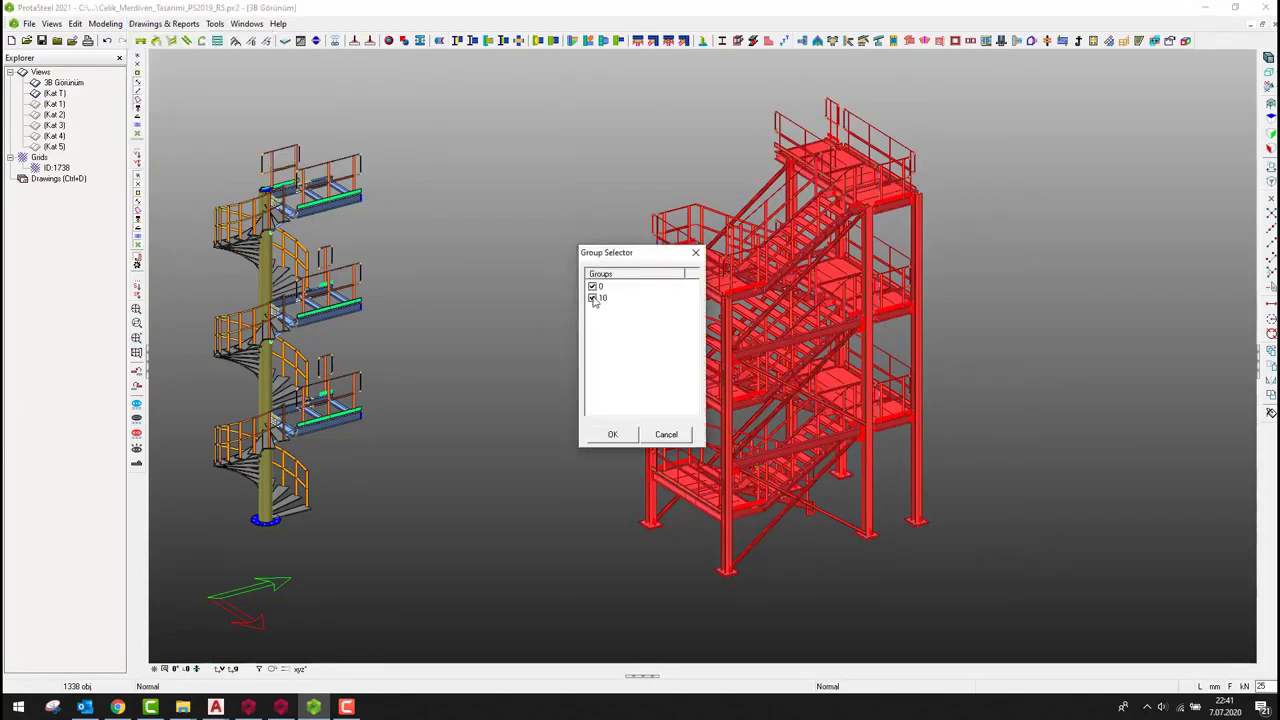
{"action": "left_click", "coordinate": [613, 434]}
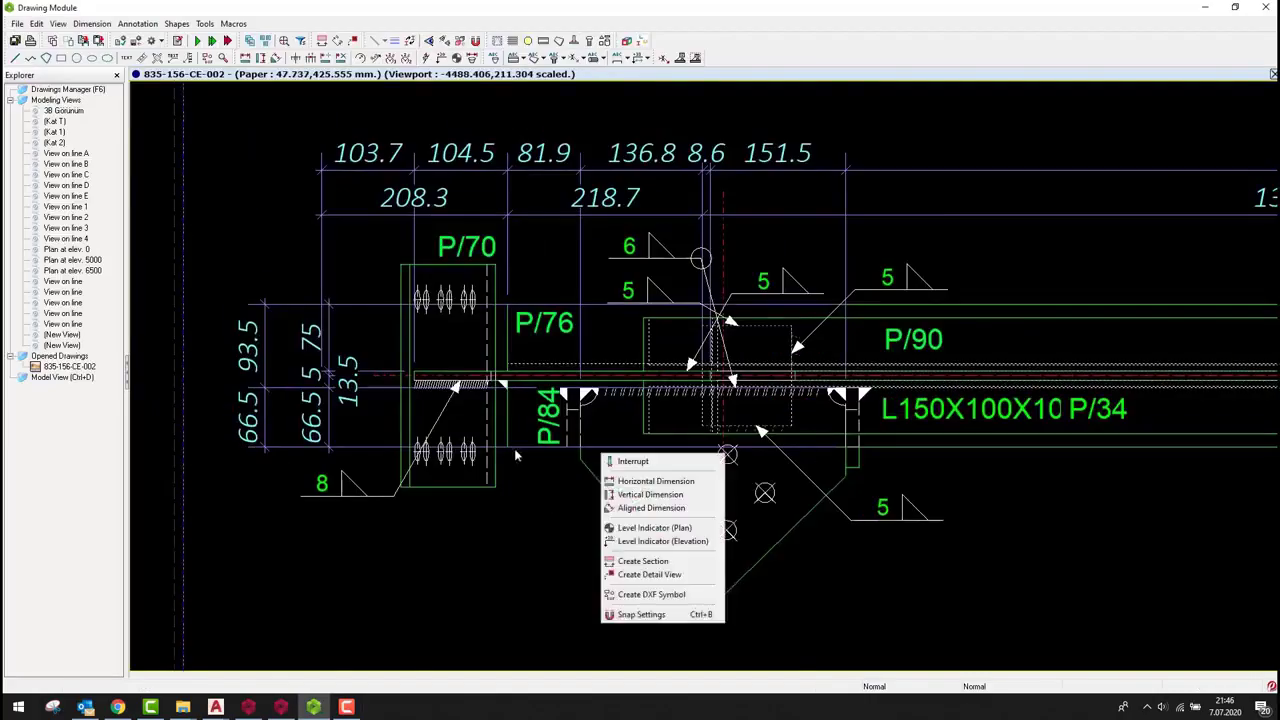
Zoom and pan the part drawing to centre cross-section detail 177
{"action": "scroll", "coordinate": [719, 566], "scroll_direction": "down", "scroll_amount": 10}
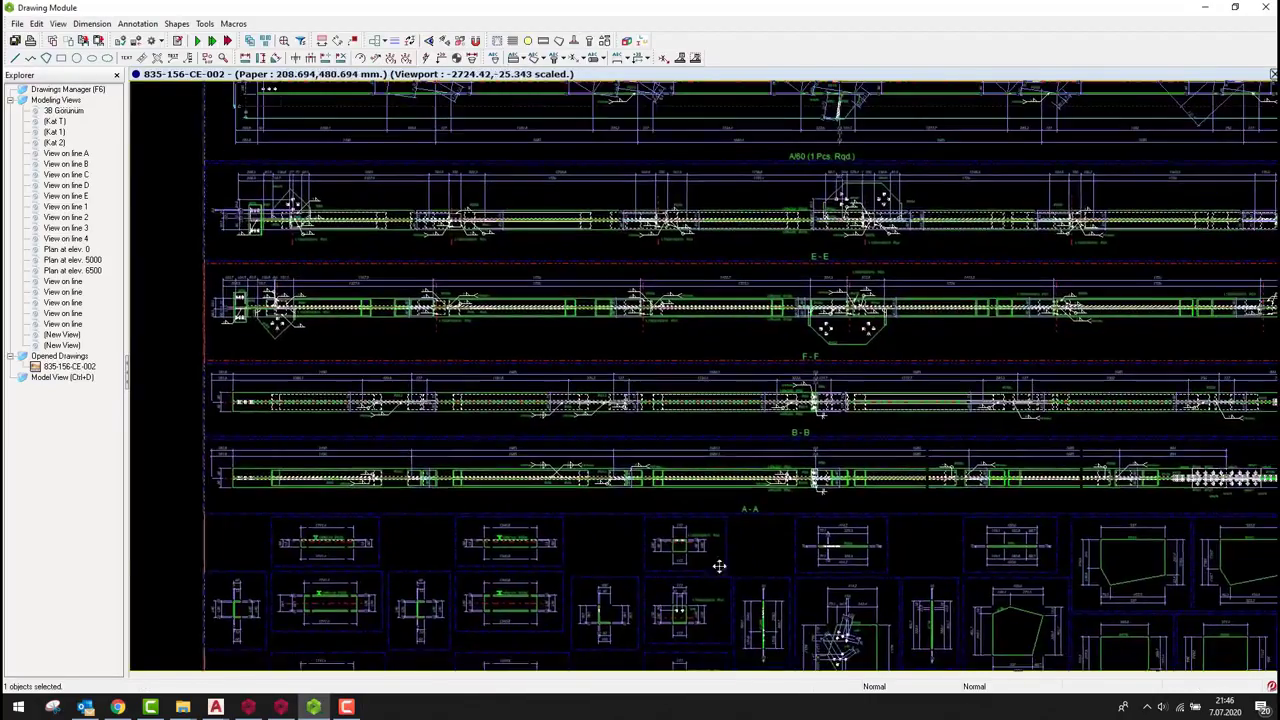
{"action": "scroll", "coordinate": [719, 566], "scroll_direction": "up", "scroll_amount": 6}
{"action": "middle_click_drag", "start_coordinate": [897, 317], "coordinate": [571, 334]}
{"action": "scroll", "coordinate": [604, 336], "scroll_direction": "up", "scroll_amount": 8}
{"action": "scroll", "coordinate": [776, 468], "scroll_direction": "down", "scroll_amount": 6}
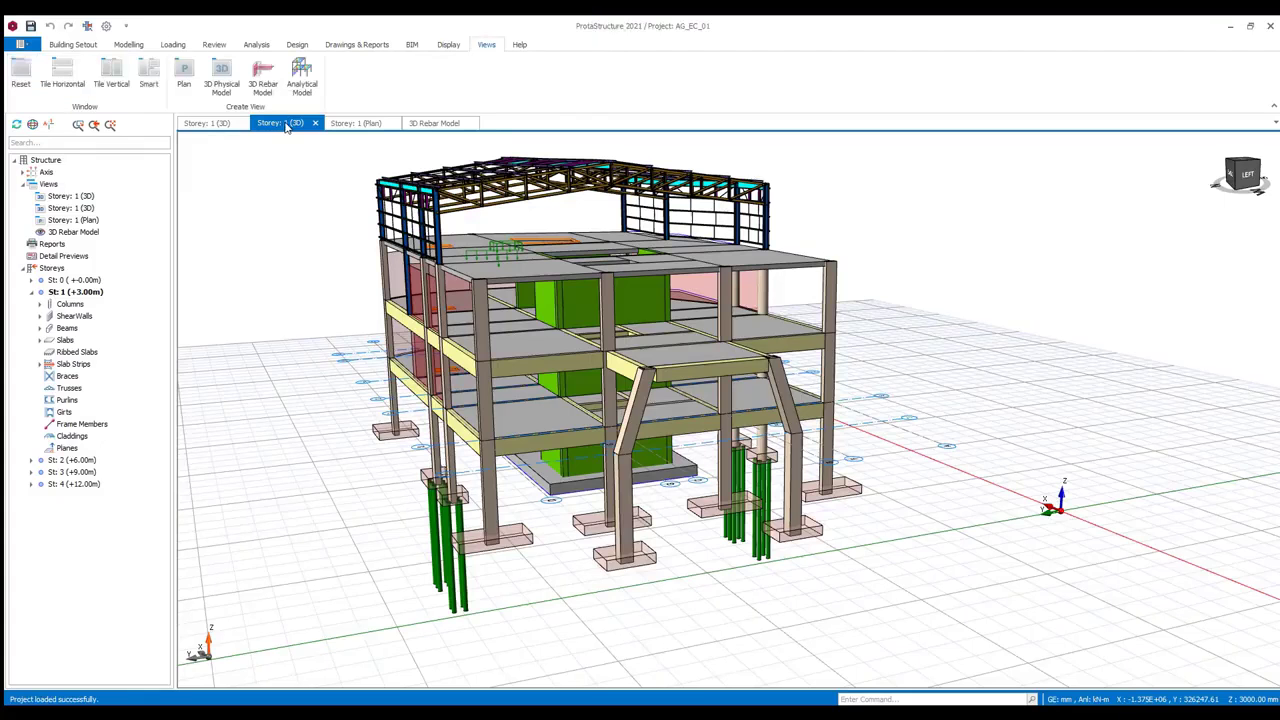
Open the 3D Rebar Model view and move across to the pad footings
{"action": "left_click", "coordinate": [416, 126]}
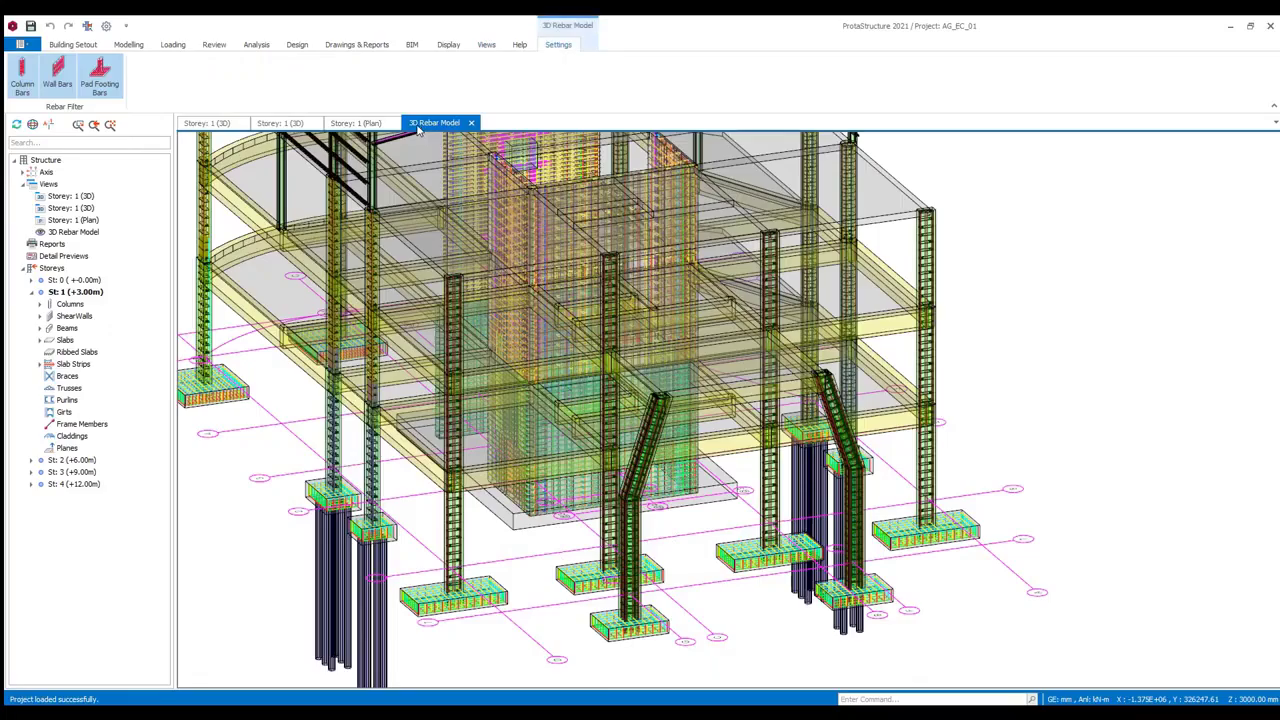
{"action": "scroll", "coordinate": [618, 500], "scroll_direction": "up", "scroll_amount": 5}
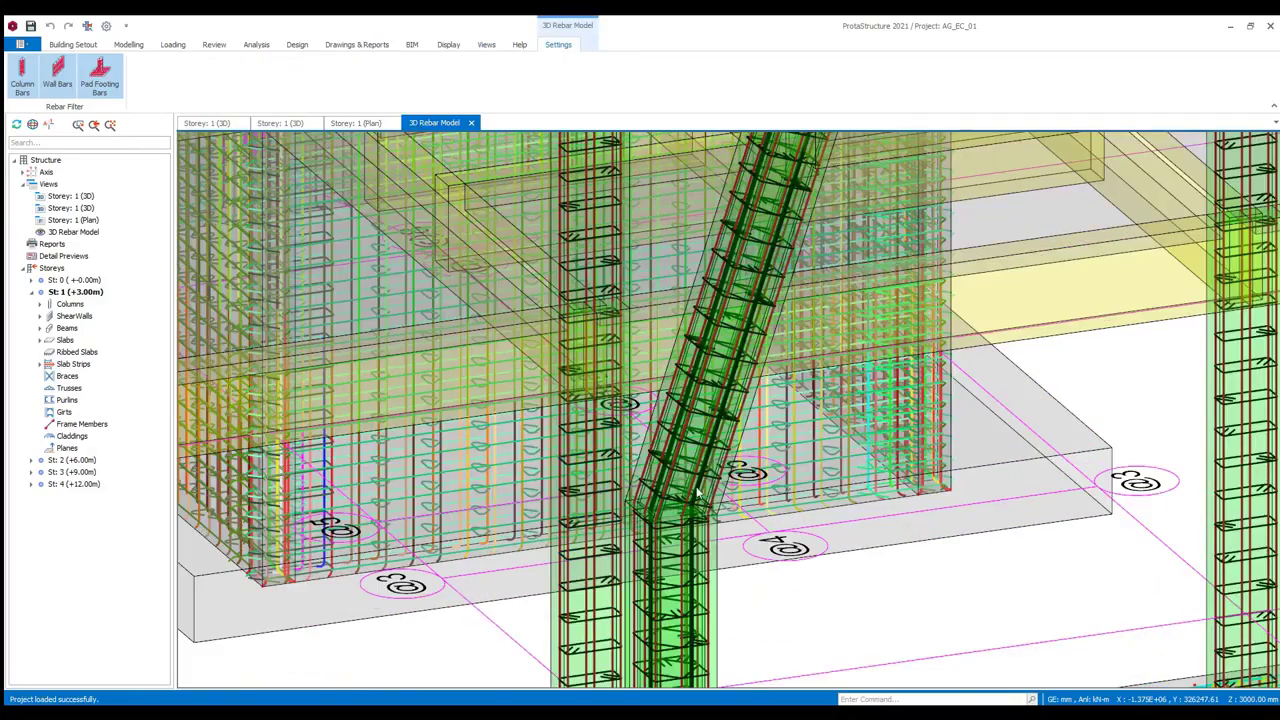
{"action": "scroll", "coordinate": [362, 390], "scroll_direction": "up", "scroll_amount": 4}
{"action": "scroll", "coordinate": [611, 514], "scroll_direction": "down", "scroll_amount": 4}
{"action": "middle_click_drag", "start_coordinate": [611, 514], "coordinate": [440, 443]}
{"action": "scroll", "coordinate": [620, 518], "scroll_direction": "up", "scroll_amount": 3}
{"action": "scroll", "coordinate": [538, 491], "scroll_direction": "down", "scroll_amount": 8}
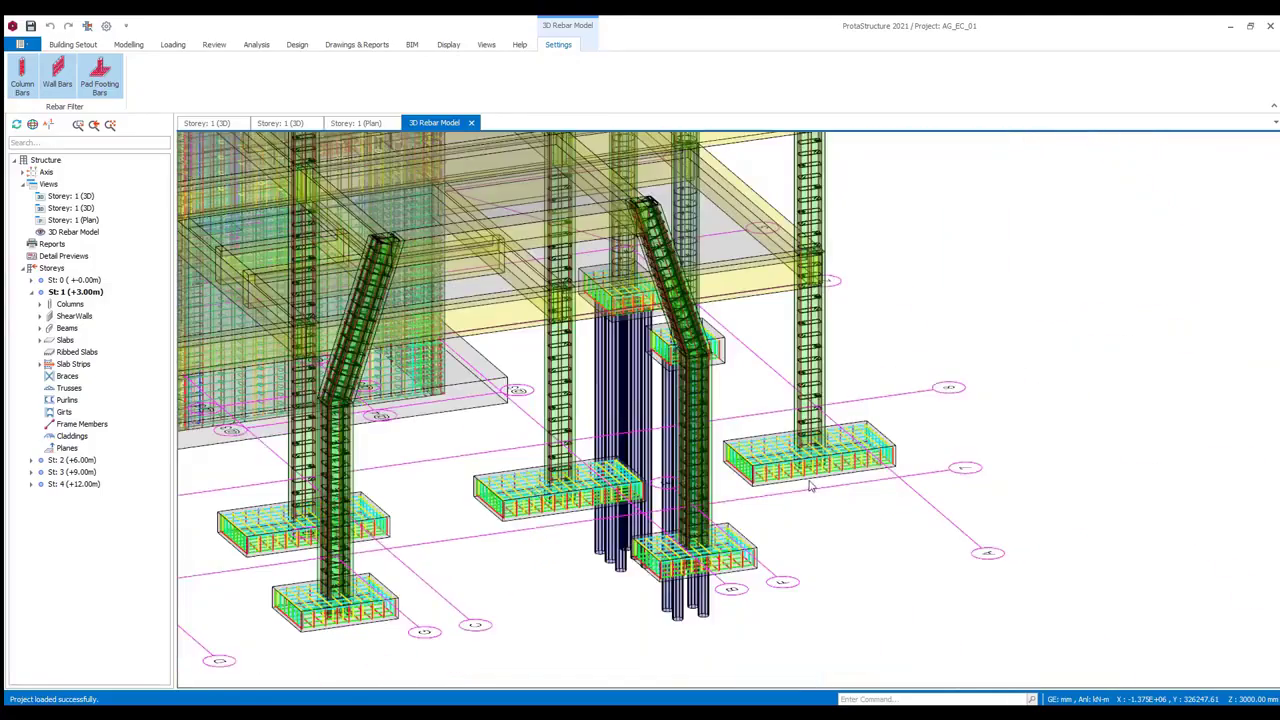
Orbit the rebar model to inspect the piled footings and a column with its footing
{"action": "scroll", "coordinate": [811, 487], "scroll_direction": "up", "scroll_amount": 2}
{"action": "middle_click_drag", "start_coordinate": [811, 487], "coordinate": [614, 480]}
{"action": "scroll", "coordinate": [614, 480], "scroll_direction": "up", "scroll_amount": 5}
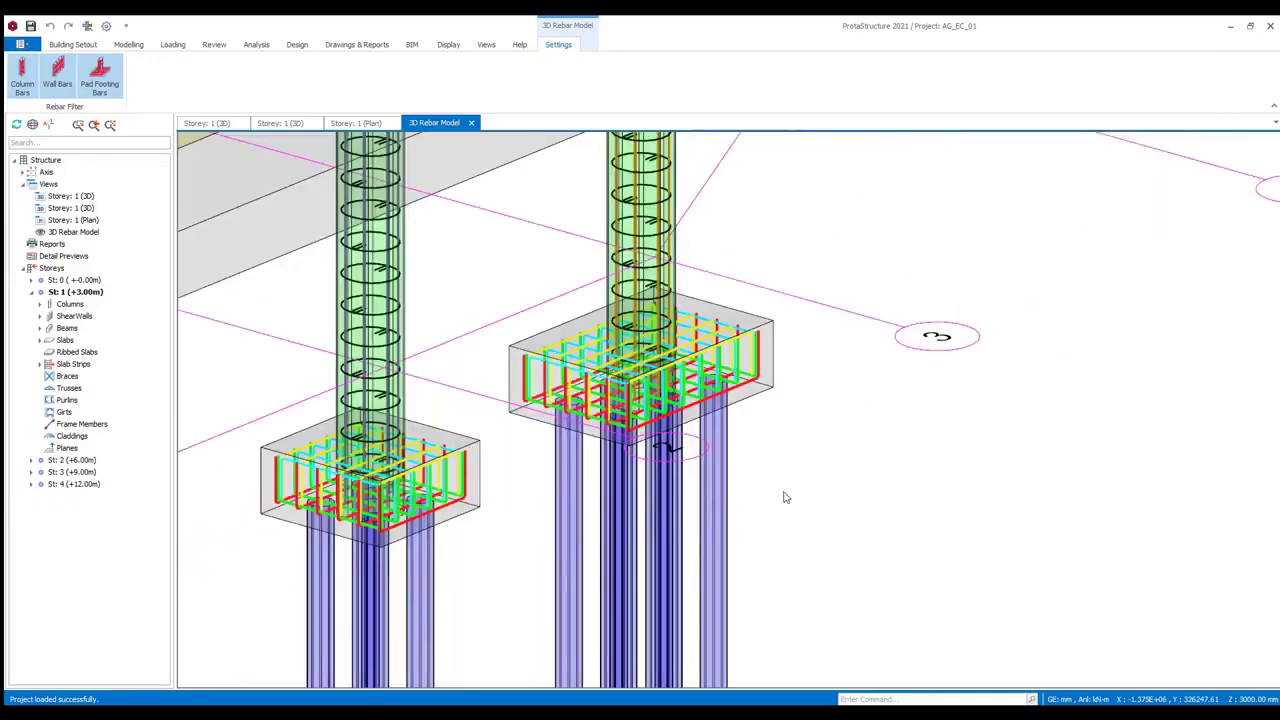
{"action": "middle_click_drag", "start_coordinate": [785, 497], "coordinate": [767, 615]}
{"action": "scroll", "coordinate": [709, 677], "scroll_direction": "down", "scroll_amount": 2}
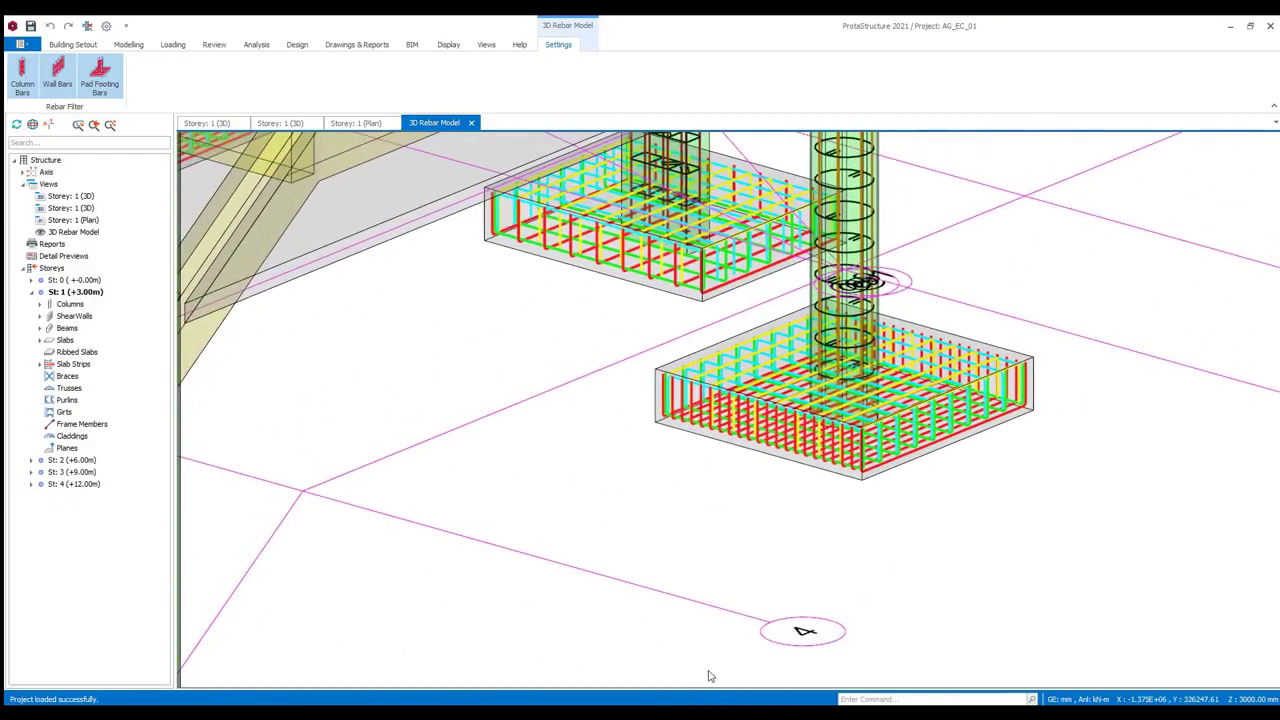
{"action": "scroll", "coordinate": [709, 677], "scroll_direction": "down", "scroll_amount": 3}
{"action": "scroll", "coordinate": [705, 677], "scroll_direction": "down", "scroll_amount": 5}
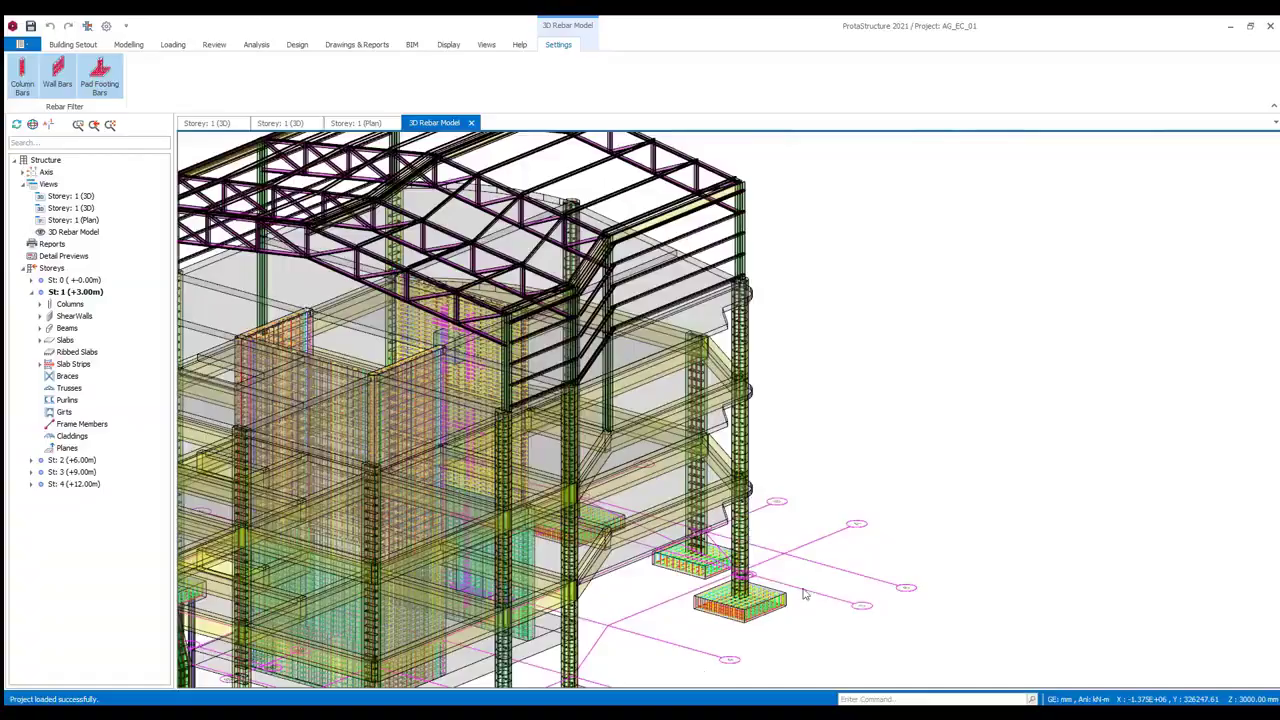
{"action": "middle_click_drag", "start_coordinate": [806, 592], "coordinate": [661, 453]}
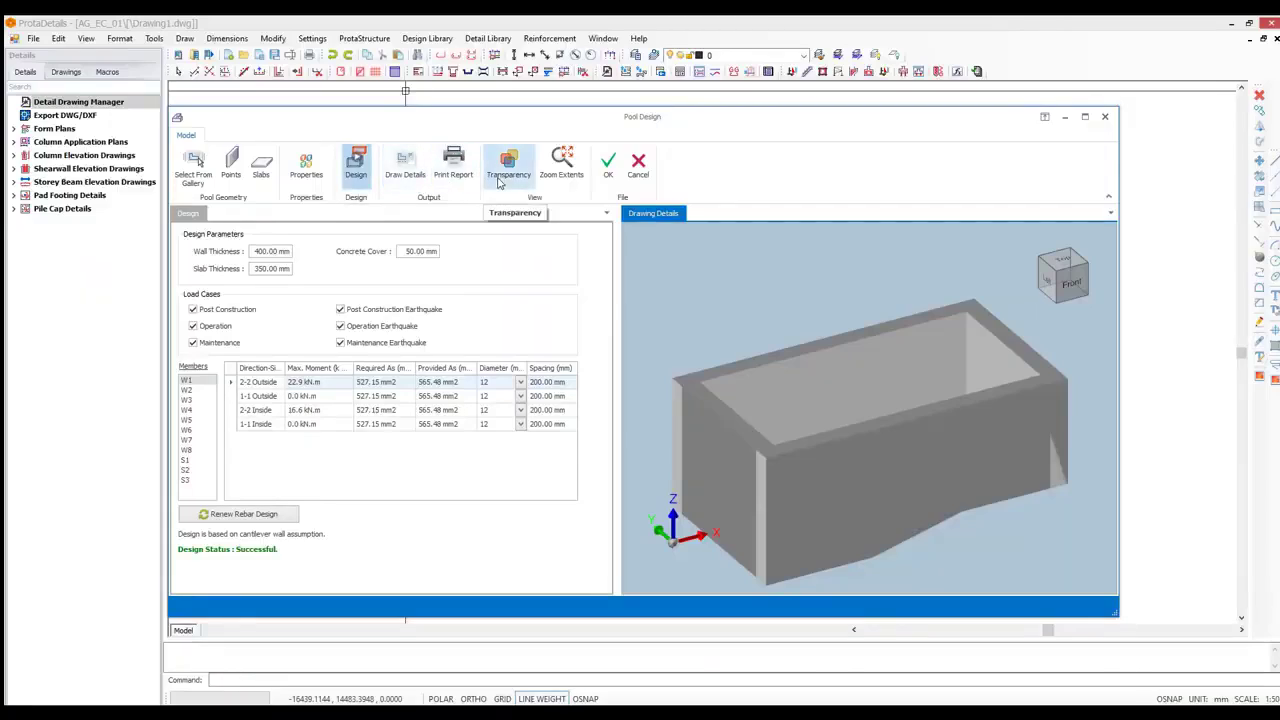
Make the pool transparent to reveal its reinforcement and orbit the rebar model
{"action": "left_click", "coordinate": [499, 178]}
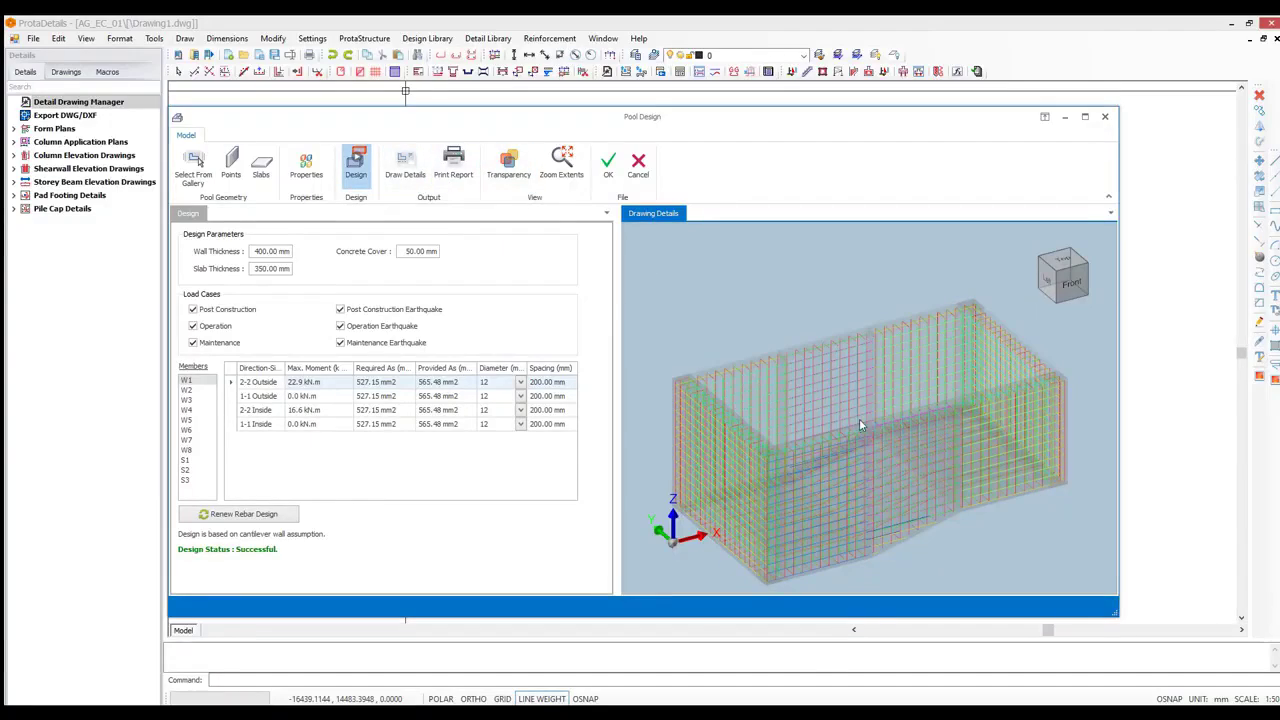
{"action": "middle_click_drag", "start_coordinate": [908, 443], "coordinate": [951, 426]}
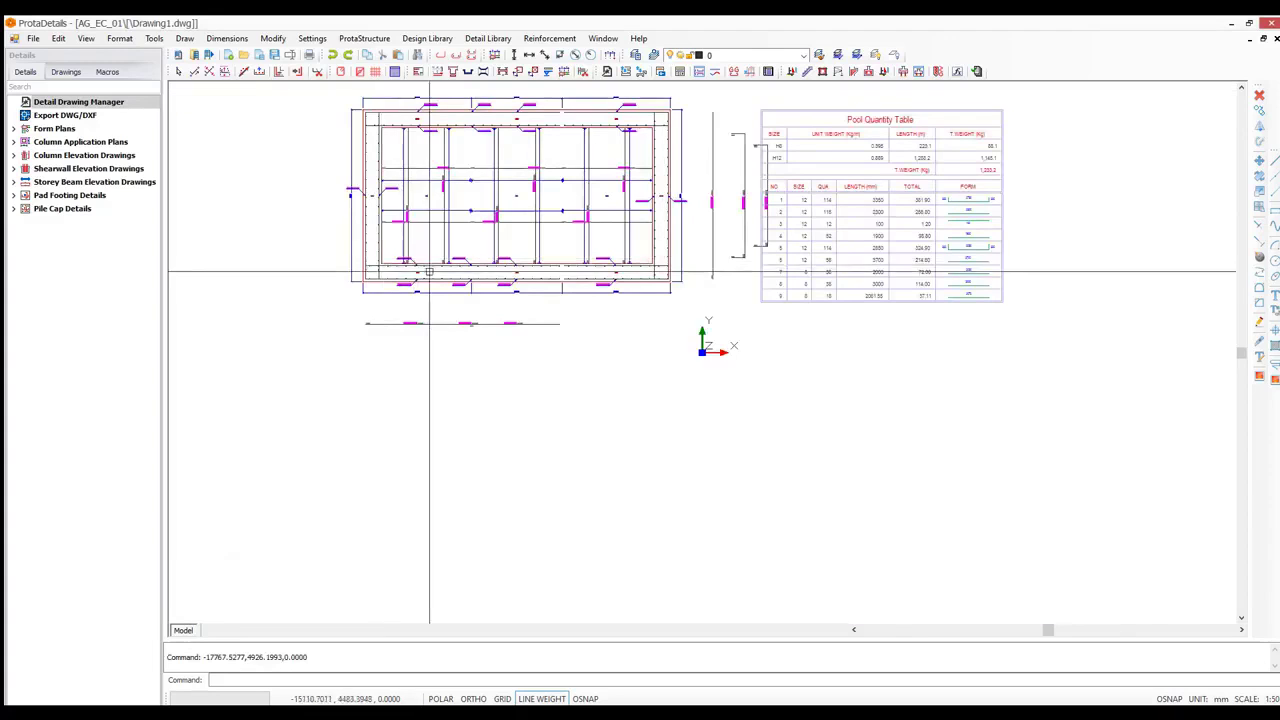
Show the pad footing's reinforcement in 3D and orbit it
{"action": "scroll", "coordinate": [391, 274], "scroll_direction": "up", "scroll_amount": 5}
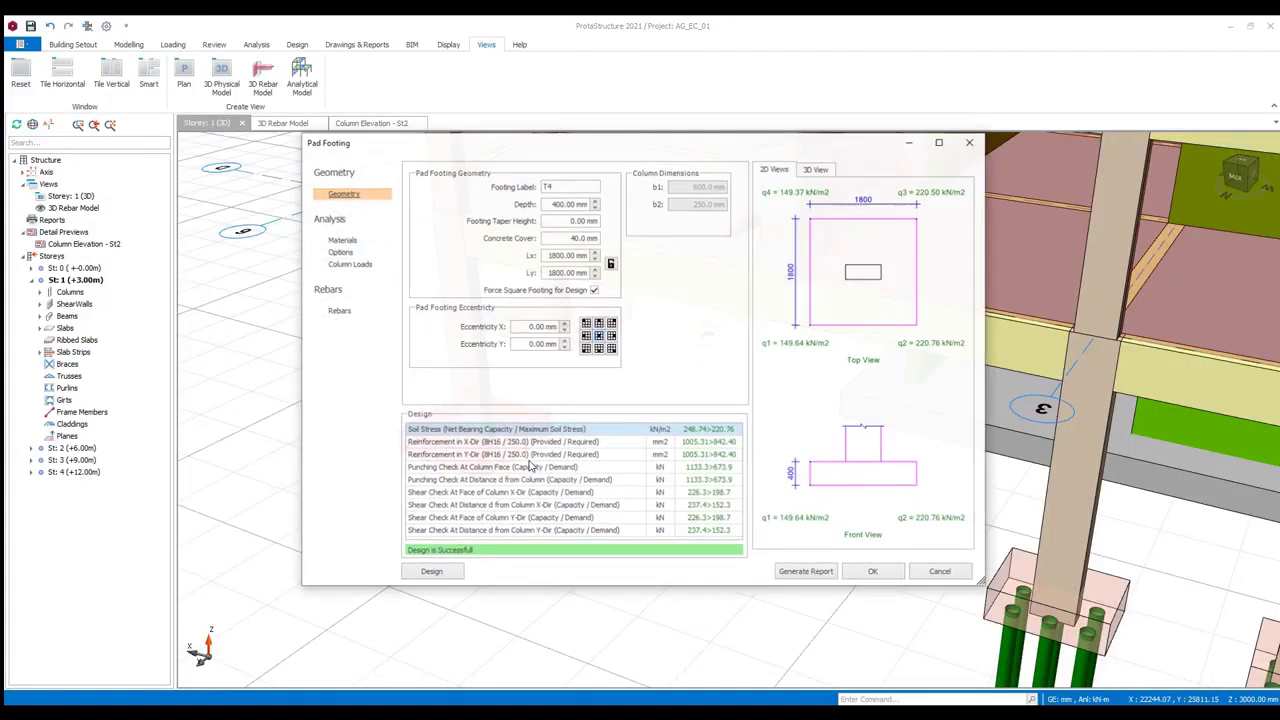
{"action": "left_click", "coordinate": [817, 169]}
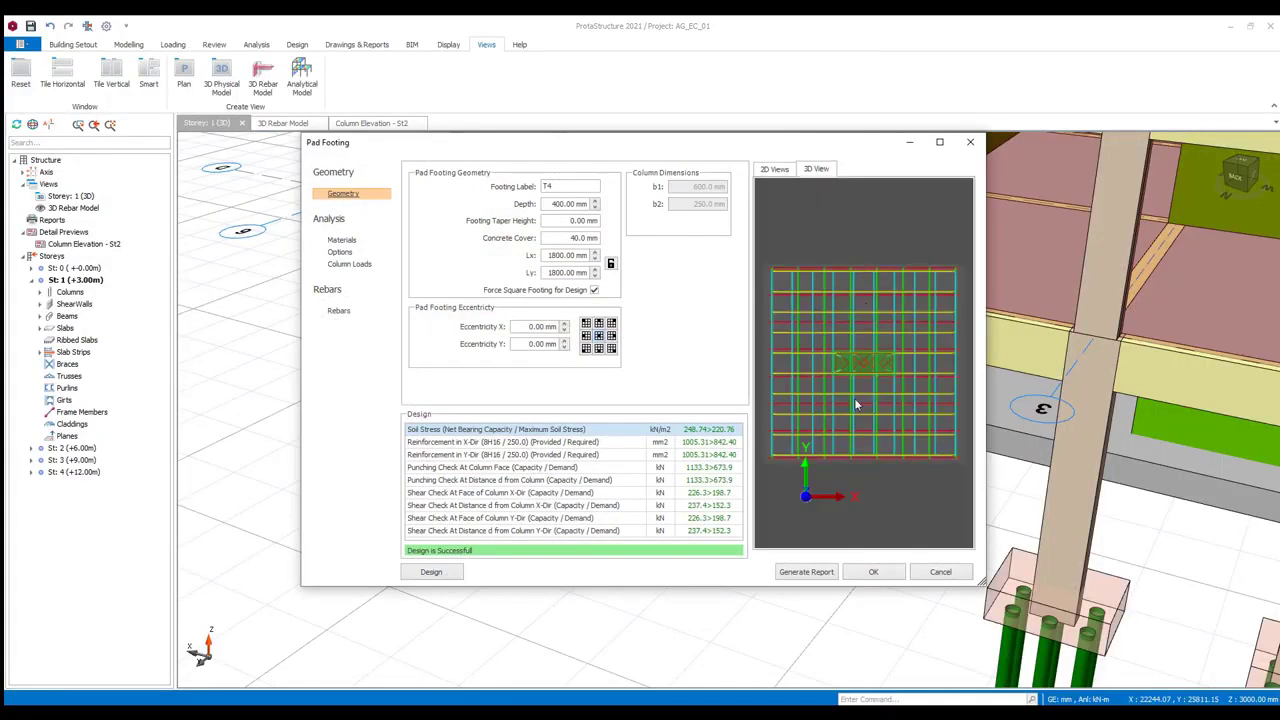
{"action": "mouse_move", "coordinate": [868, 387]}
{"action": "left_mouse_down"}
{"action": "mouse_move", "coordinate": [910, 386]}
{"action": "mouse_move", "coordinate": [881, 389]}
{"action": "left_mouse_up"}
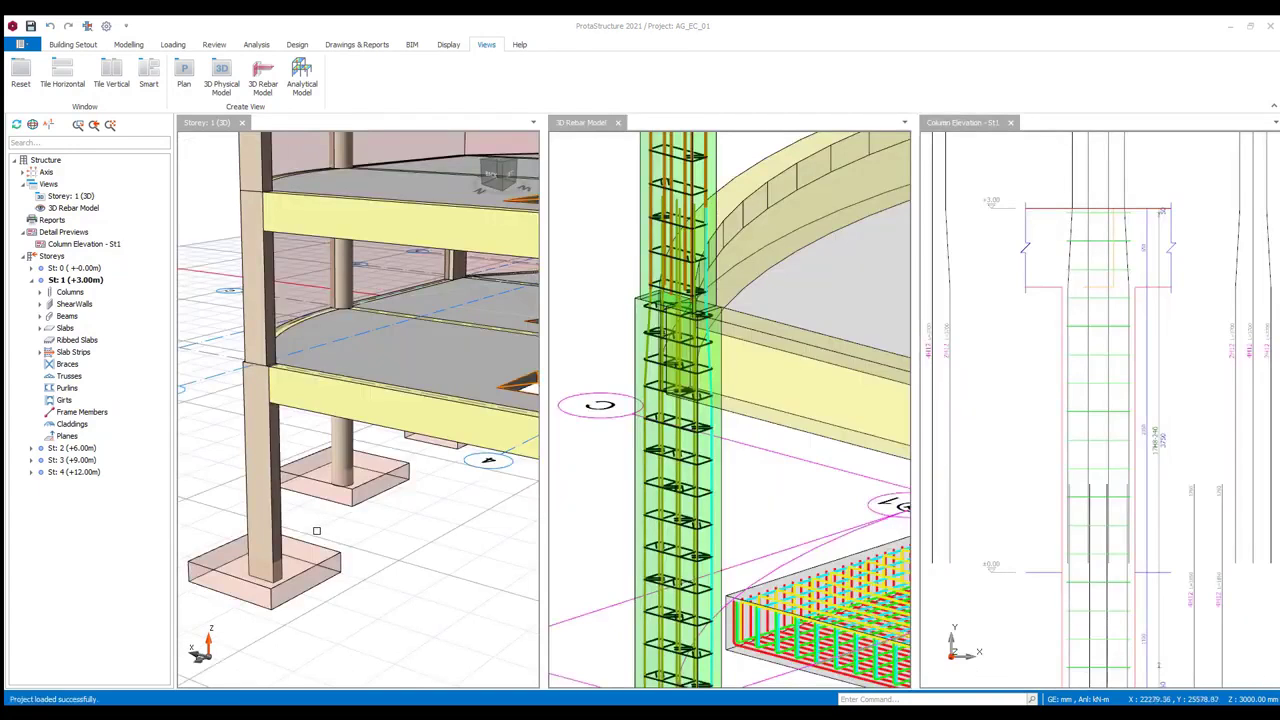
Compare the inclined column's 3D rebar model with its St2 column elevation drawing
{"action": "left_click", "coordinate": [768, 527]}
{"action": "middle_click_drag", "start_coordinate": [767, 526], "coordinate": [771, 529]}
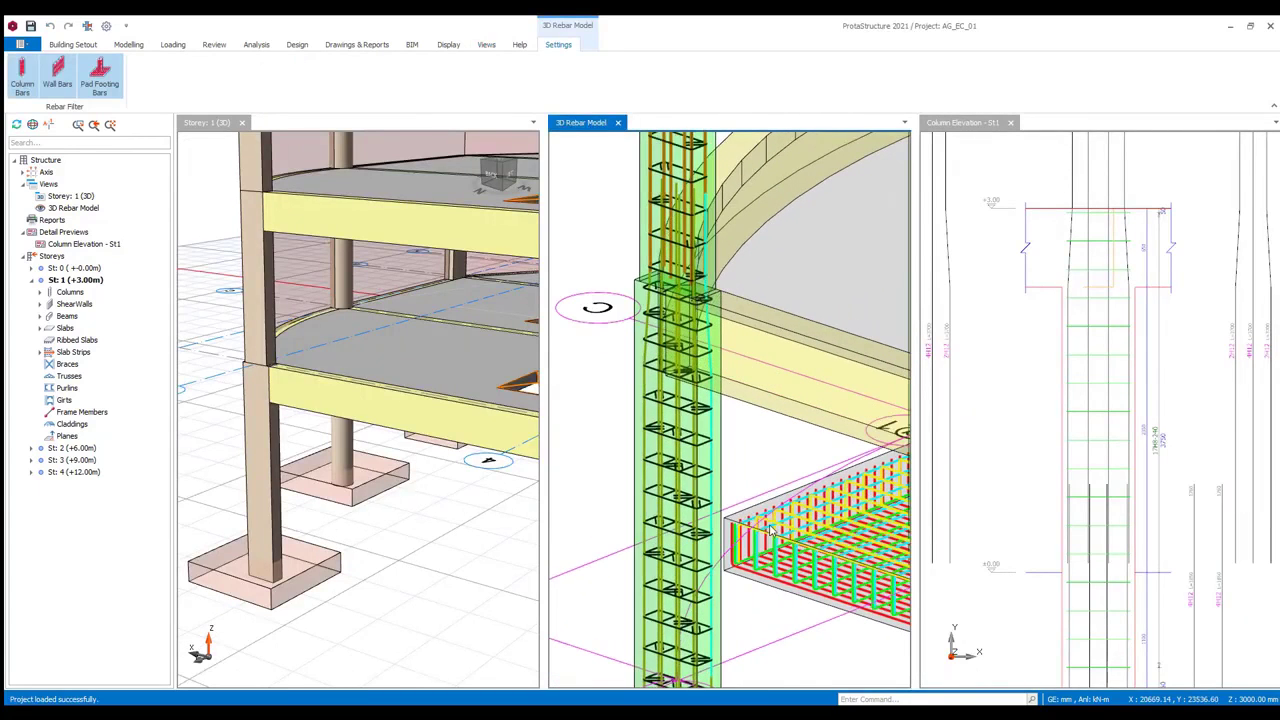
{"action": "left_click", "coordinate": [1060, 461]}
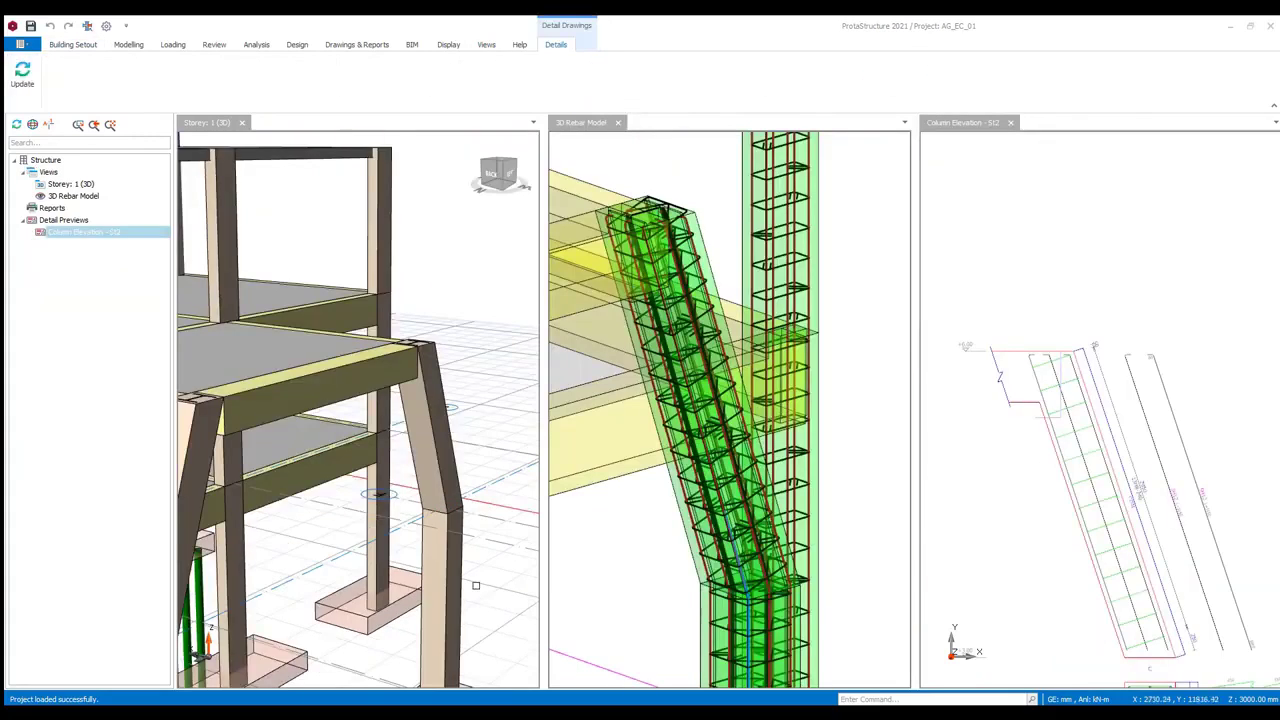
{"action": "left_click", "coordinate": [600, 558]}
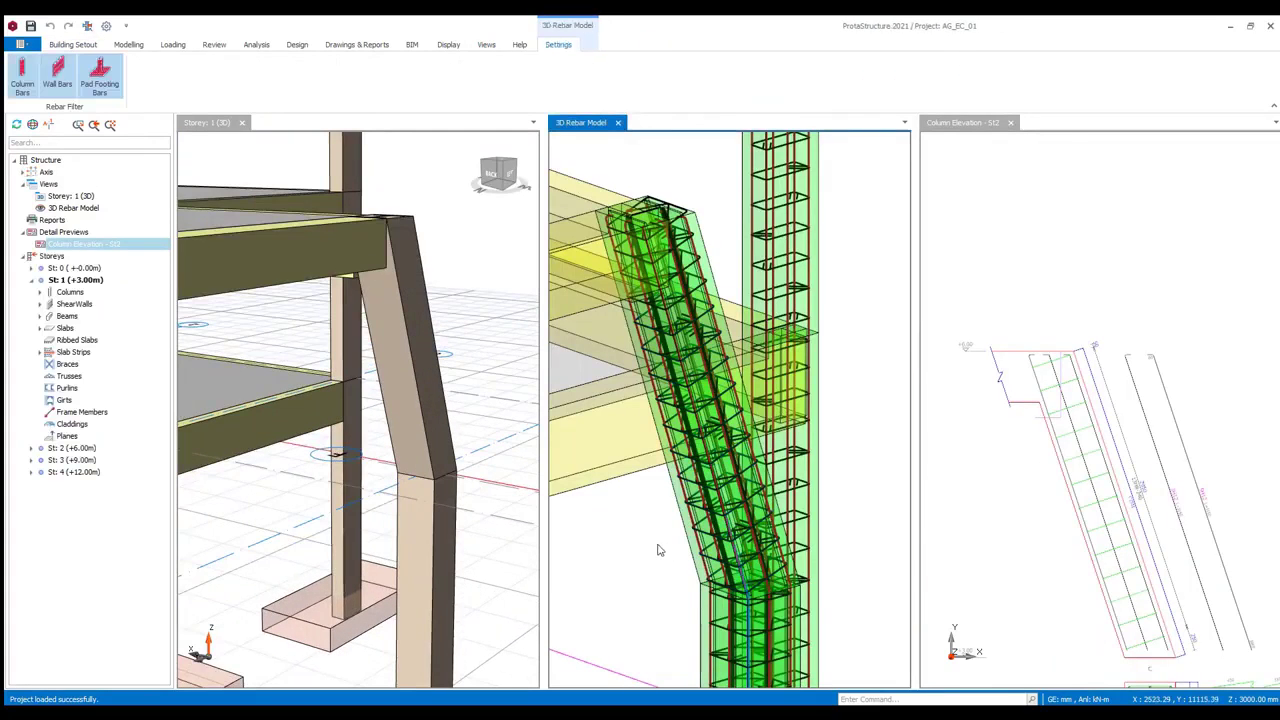
{"action": "left_click", "coordinate": [975, 527]}
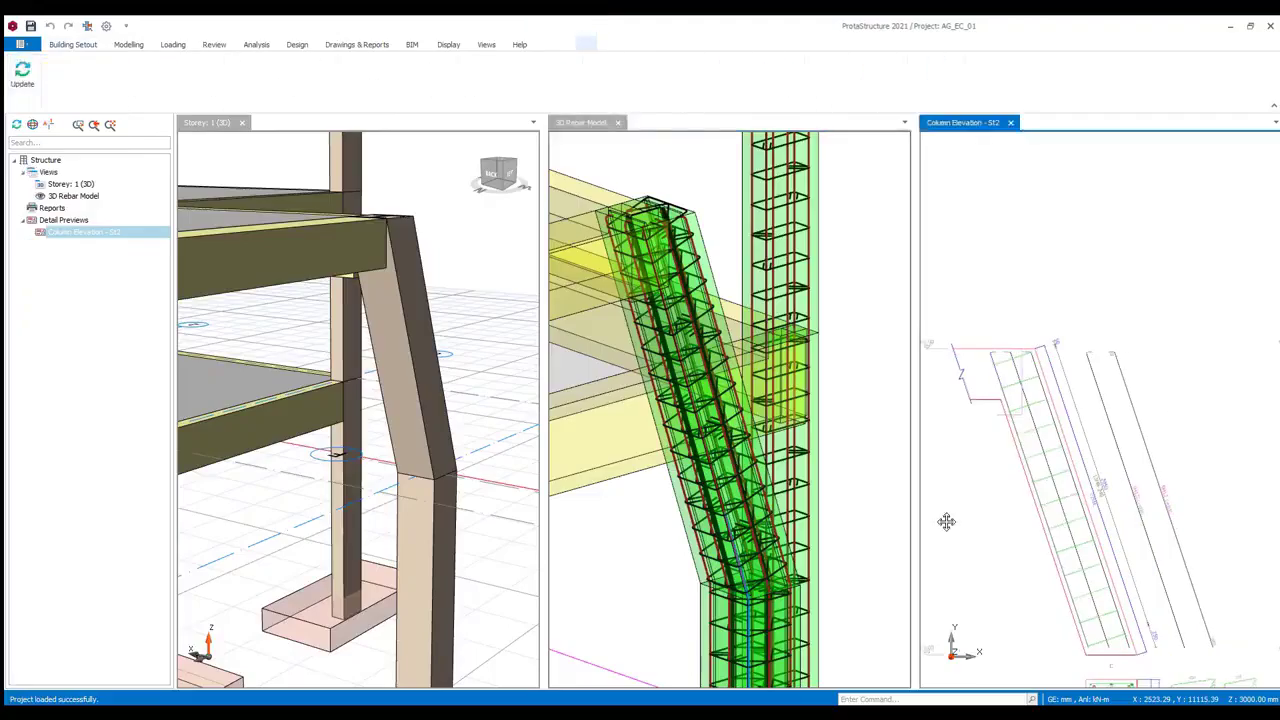